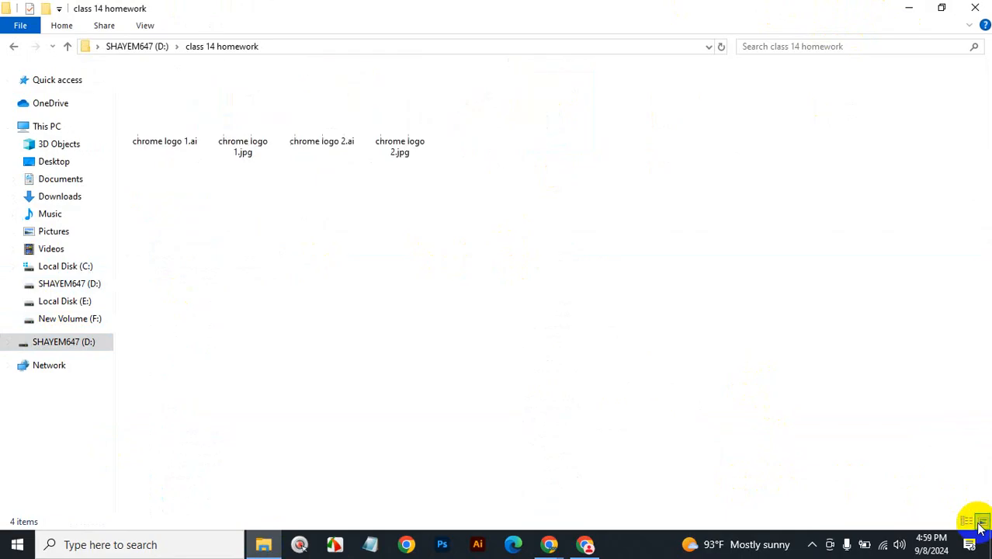
Preview chrome logo 2.jpg in Photos, close it, and reveal the desktop with Win+D.
{"action": "double_click", "coordinate": [408, 113]}
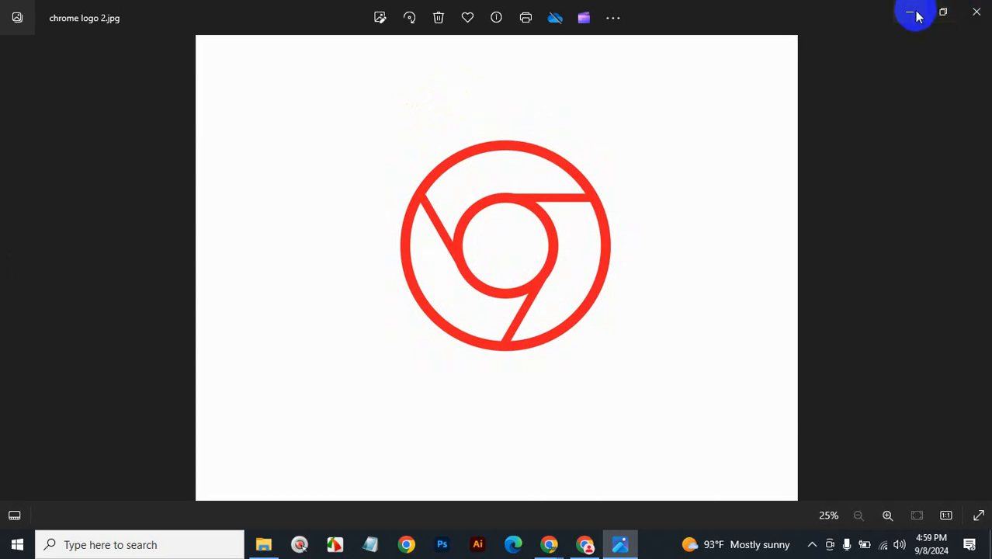
{"action": "left_click", "coordinate": [975, 14]}
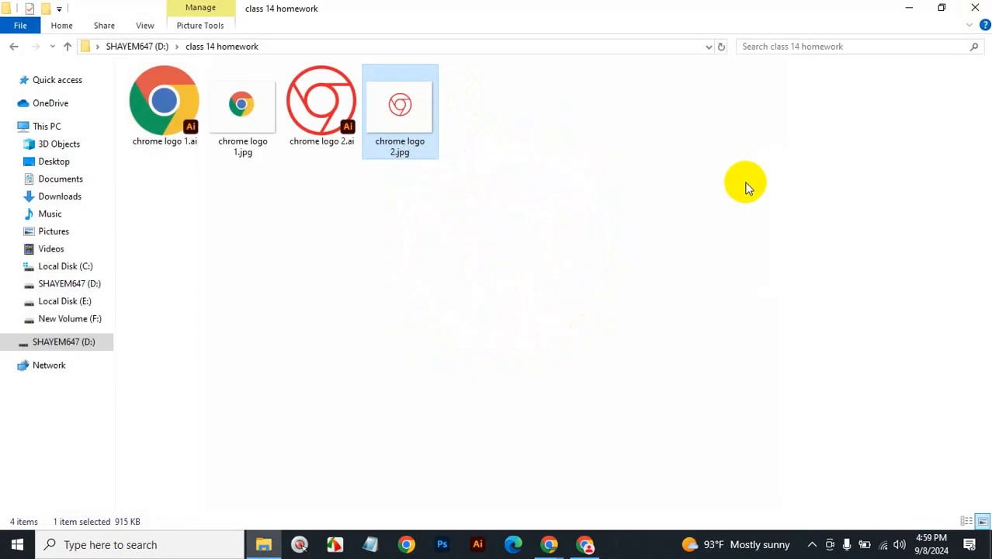
{"action": "key", "text": "super+d"}
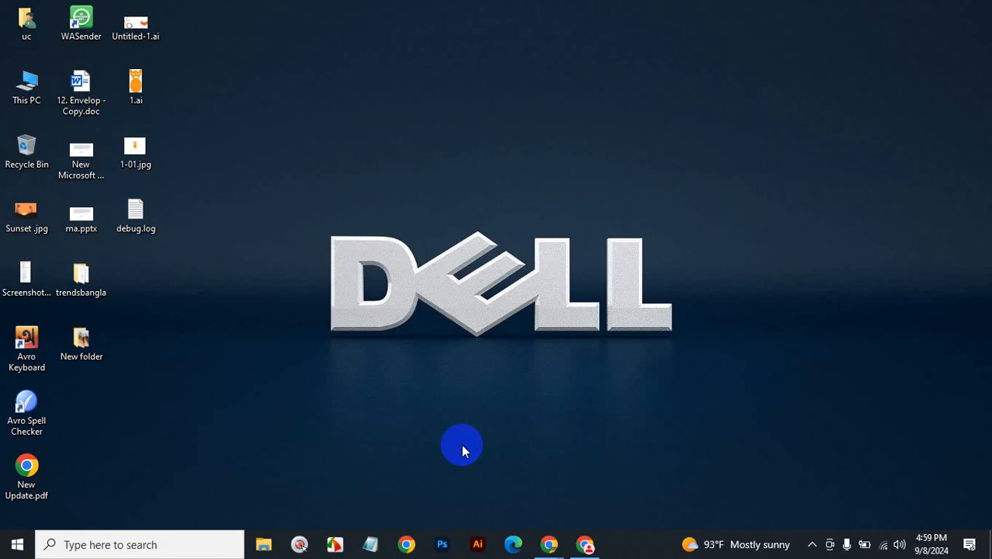
Open Untitled-9.jpg from the logo folder on drive D in Photos.
{"action": "left_click", "coordinate": [264, 544]}
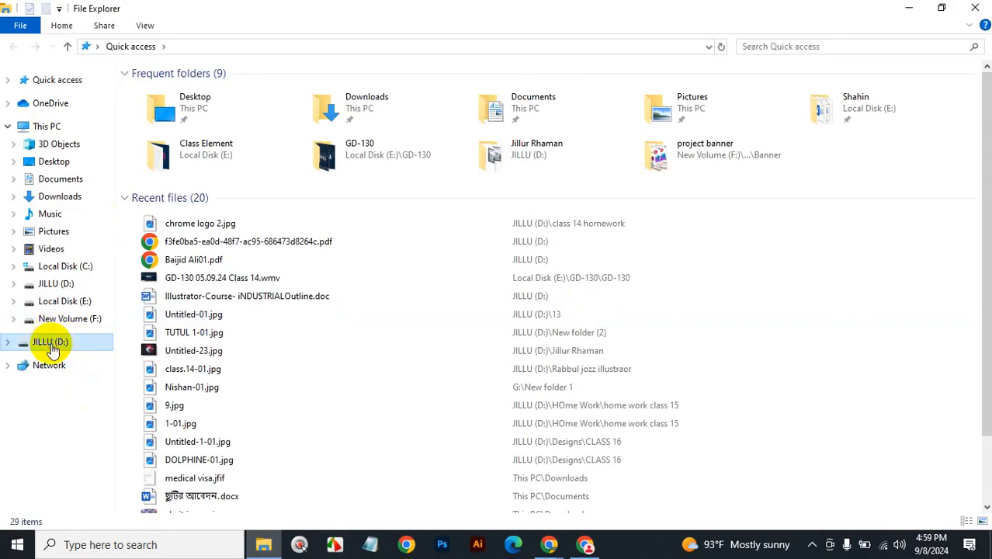
{"action": "left_click", "coordinate": [51, 342]}
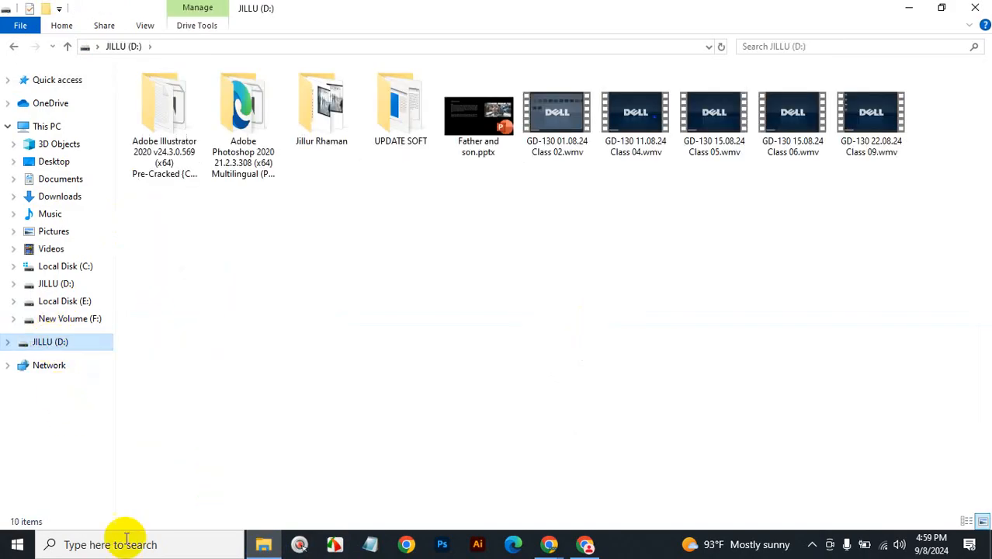
{"action": "double_click", "coordinate": [322, 128]}
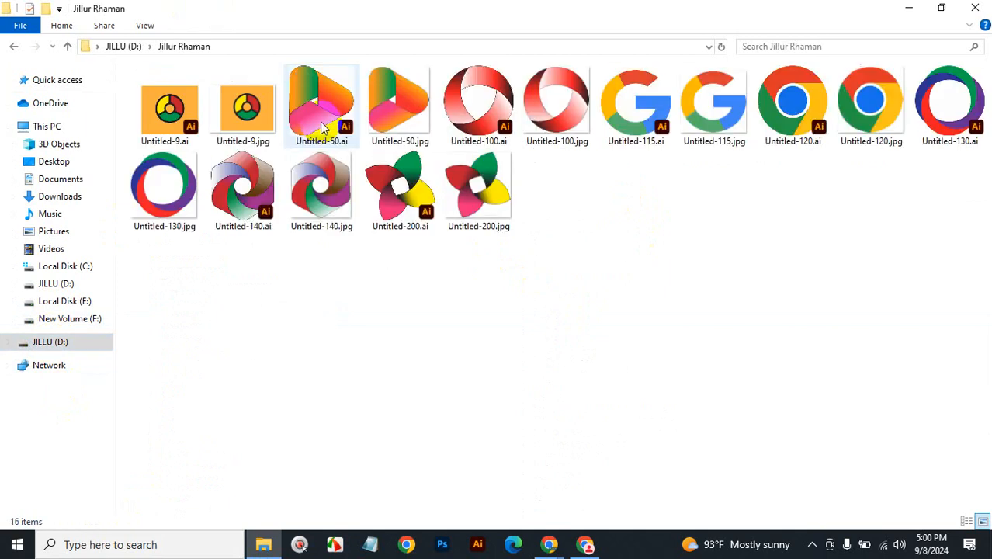
{"action": "double_click", "coordinate": [267, 123]}
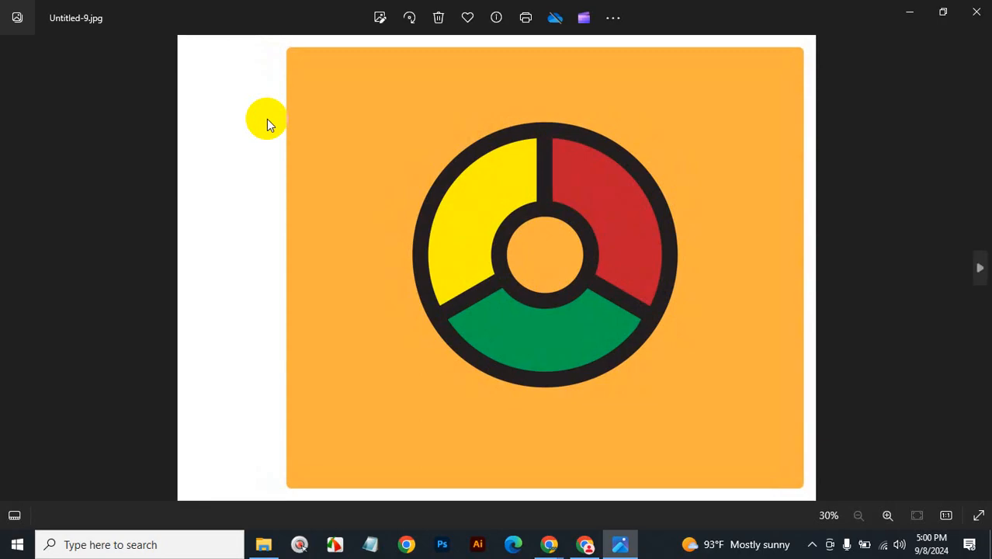
Arrow through the logo images to Untitled-200.jpg, then close Photos and the folder window.
{"action": "key", "text": "Right"}
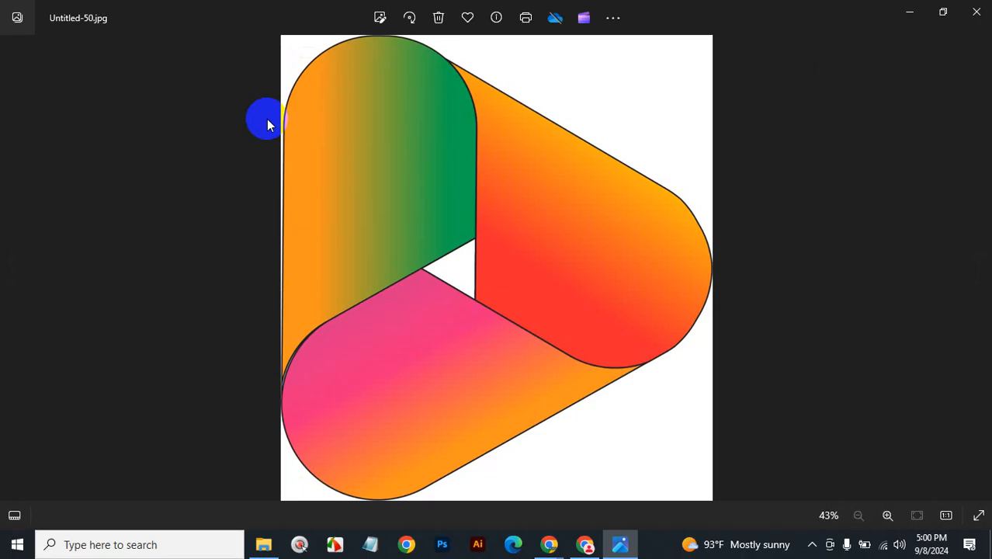
{"action": "key", "text": "Right"}
{"action": "key", "text": "Right"}
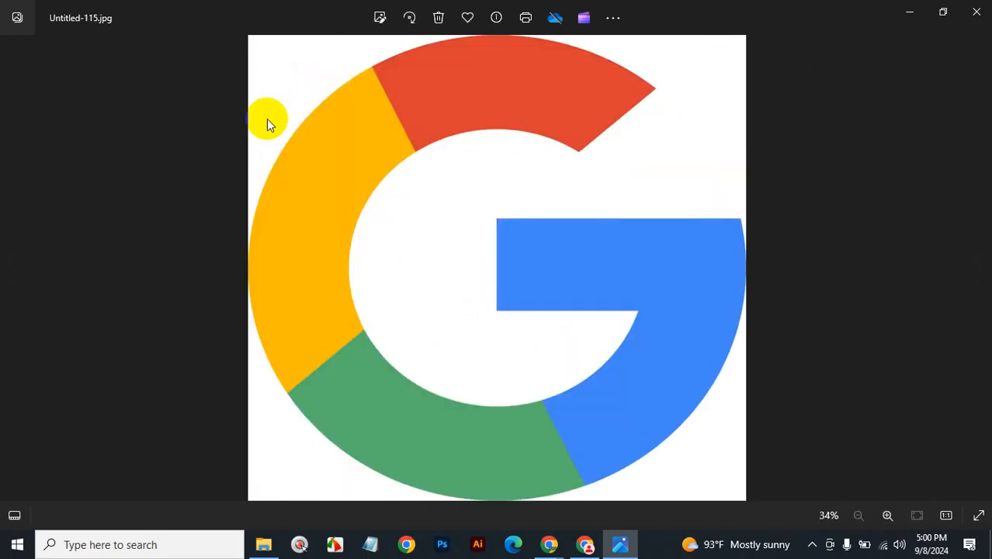
{"action": "key", "text": "Right"}
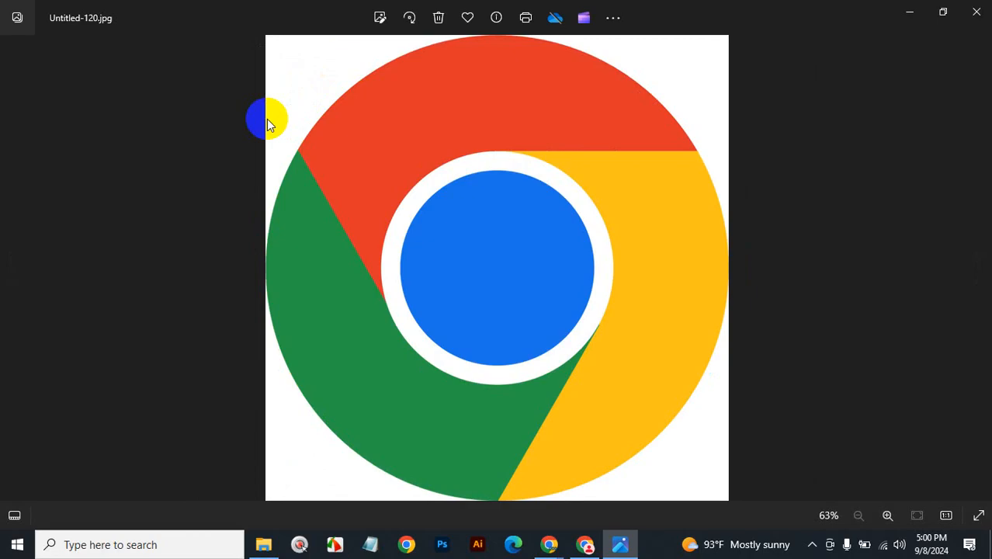
{"action": "key", "text": "Right"}
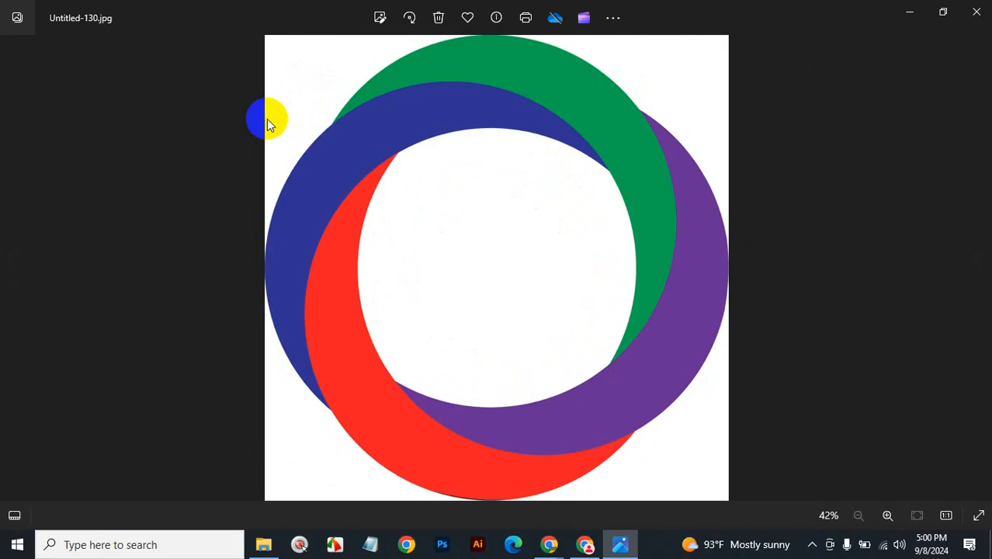
{"action": "key", "text": "Right"}
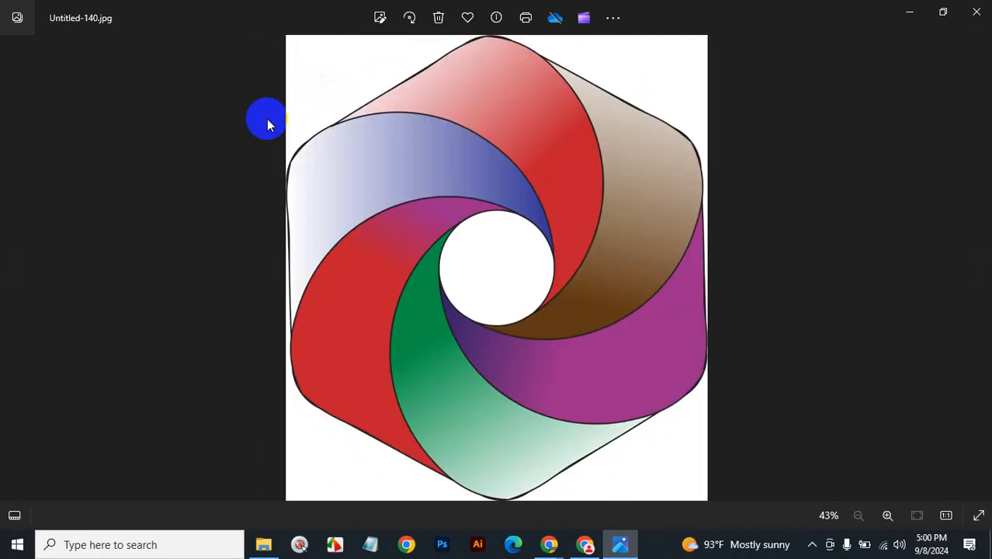
{"action": "key", "text": "Right"}
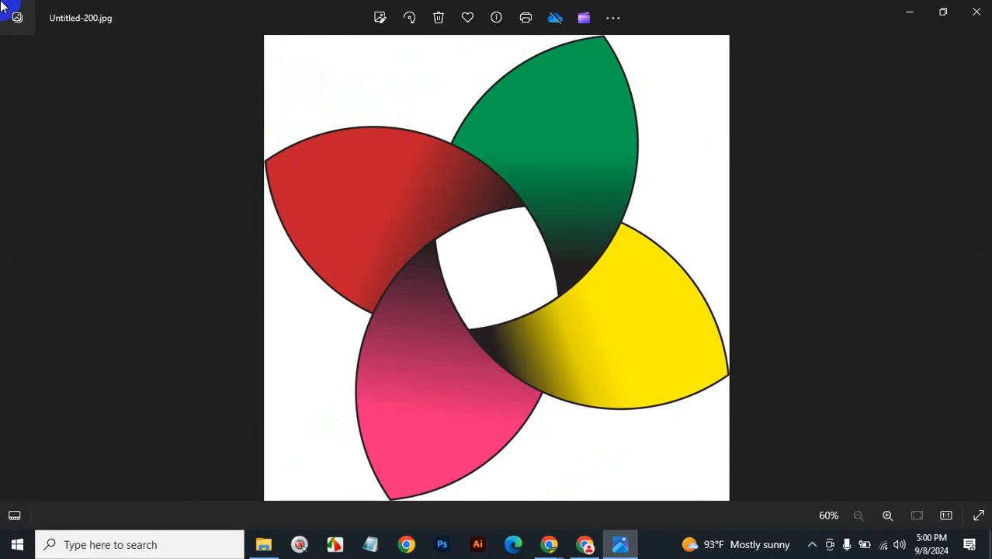
{"action": "left_click", "coordinate": [975, 12]}
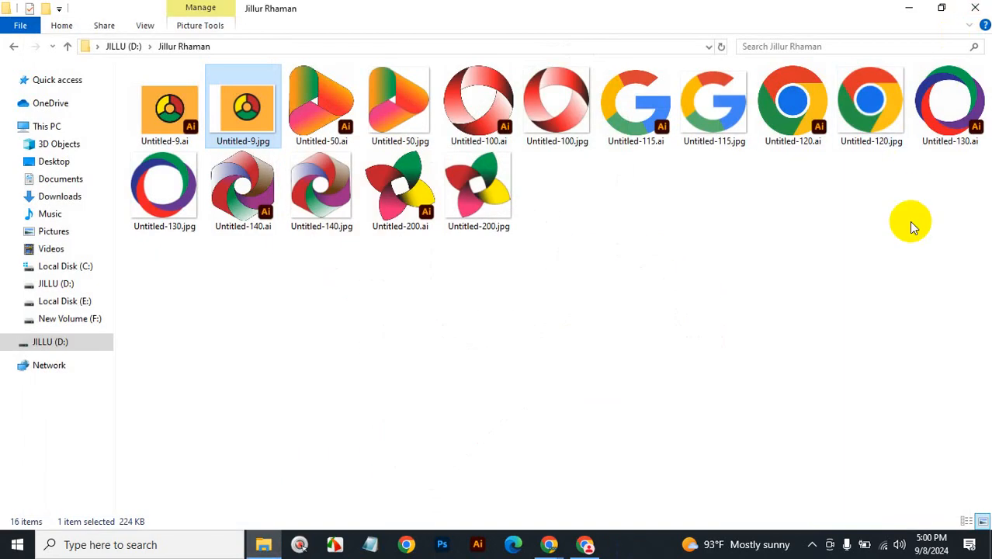
{"action": "key", "text": "alt+F4"}
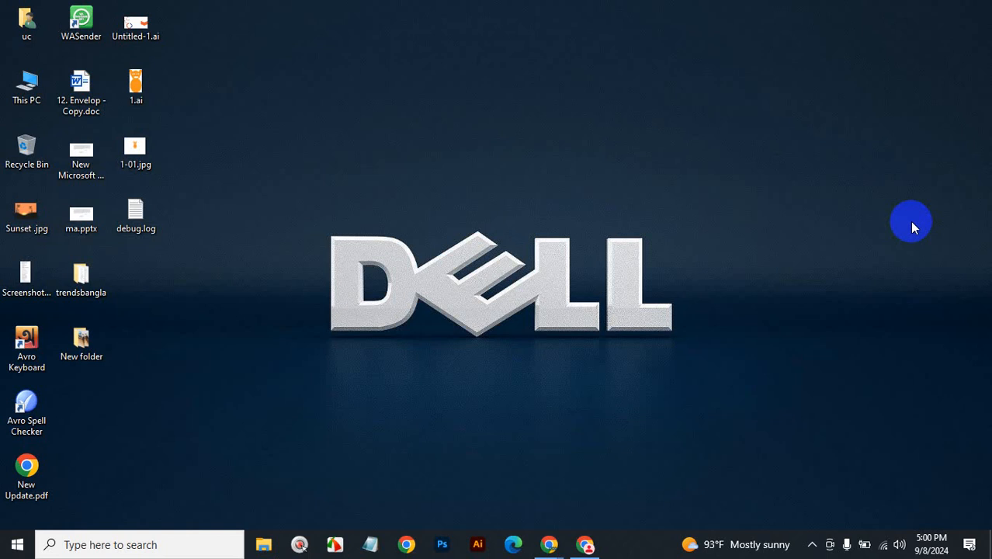
Open Untitle-01.jpg from D: > Designs > CLASS 17, shown as large icons.
{"action": "left_click", "coordinate": [264, 544]}
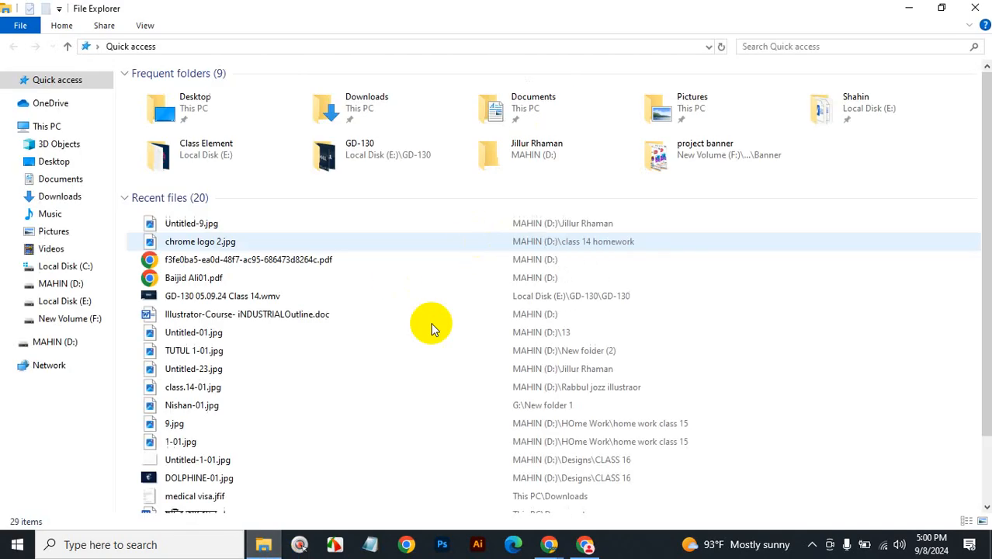
{"action": "left_click", "coordinate": [64, 347]}
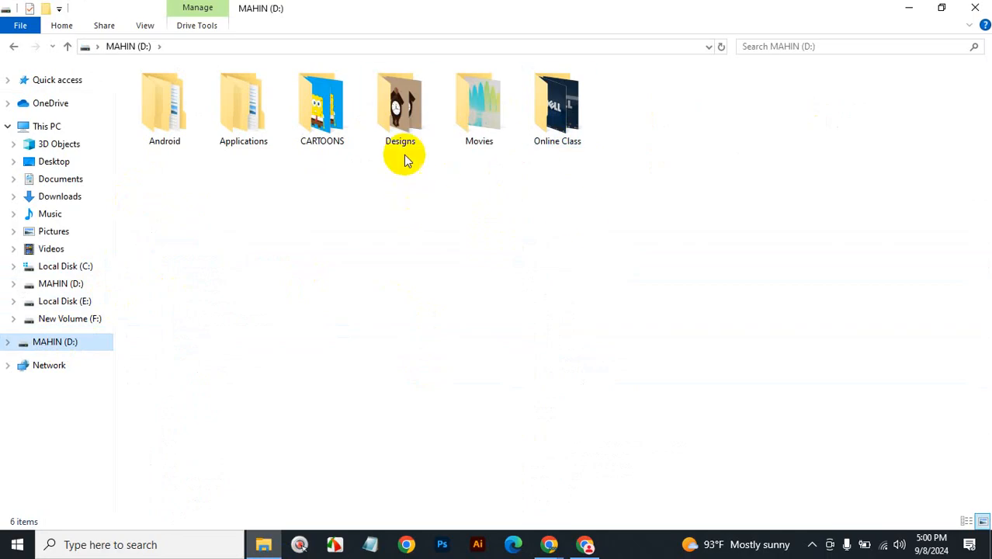
{"action": "double_click", "coordinate": [401, 105]}
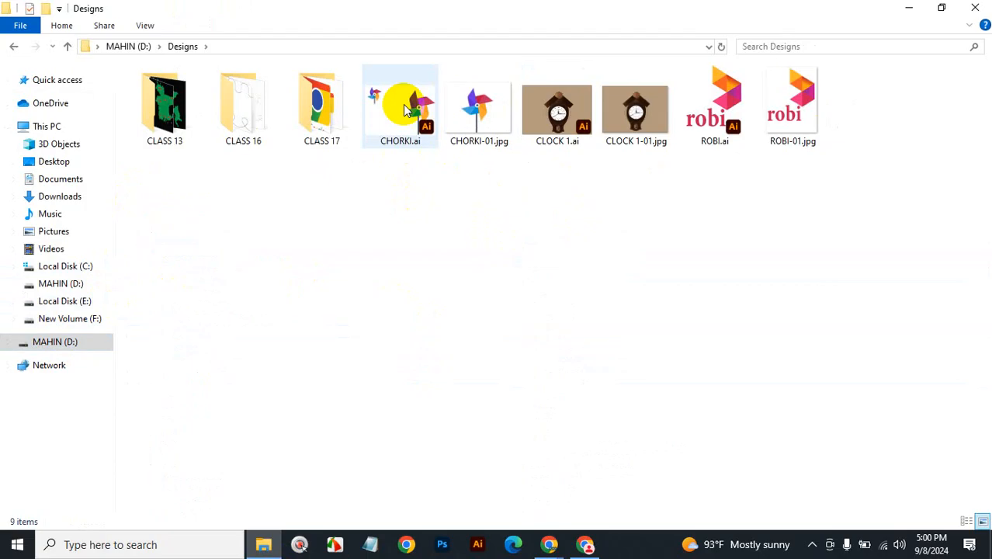
{"action": "double_click", "coordinate": [322, 110]}
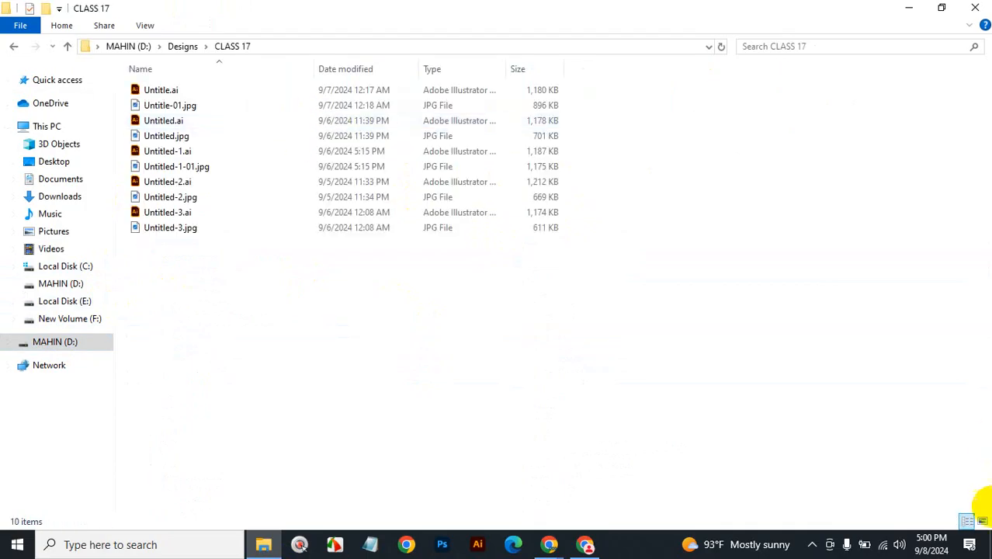
{"action": "left_click", "coordinate": [982, 520]}
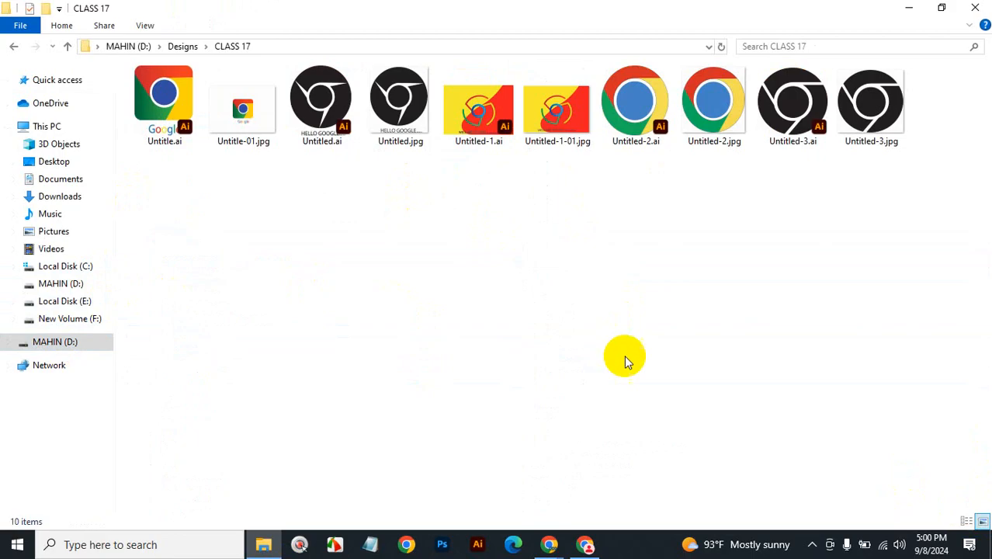
{"action": "double_click", "coordinate": [253, 128]}
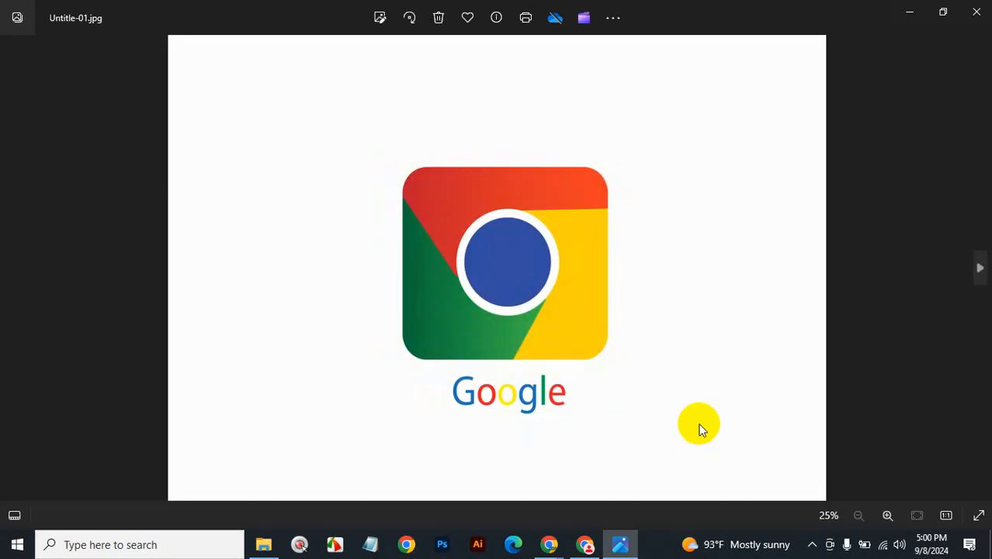
Step through to Untitled-3.jpg, then close Photos and the CLASS 17 window.
{"action": "key", "text": "Right"}
{"action": "key", "text": "Right"}
{"action": "key", "text": "Right"}
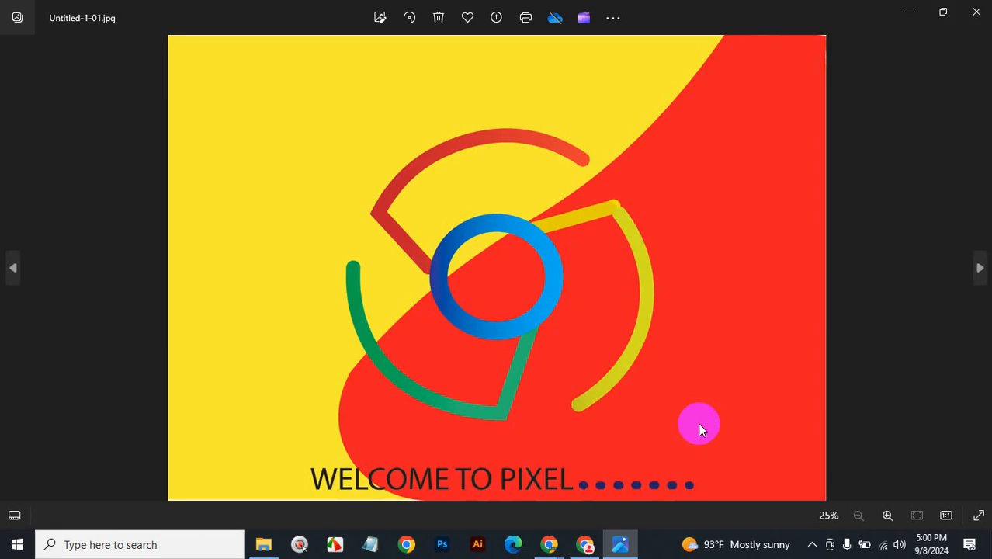
{"action": "key", "text": "Right"}
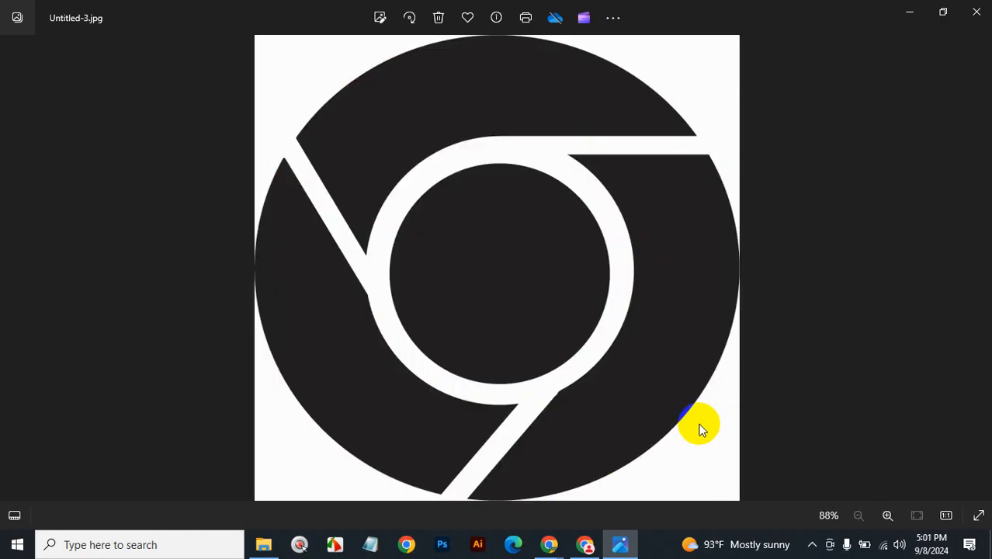
{"action": "left_click", "coordinate": [977, 13]}
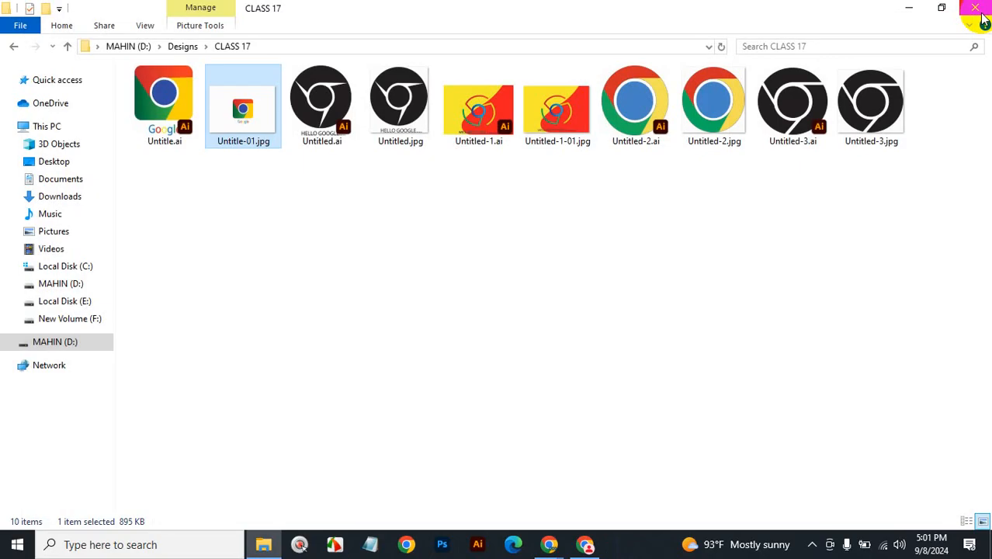
{"action": "left_click", "coordinate": [981, 14]}
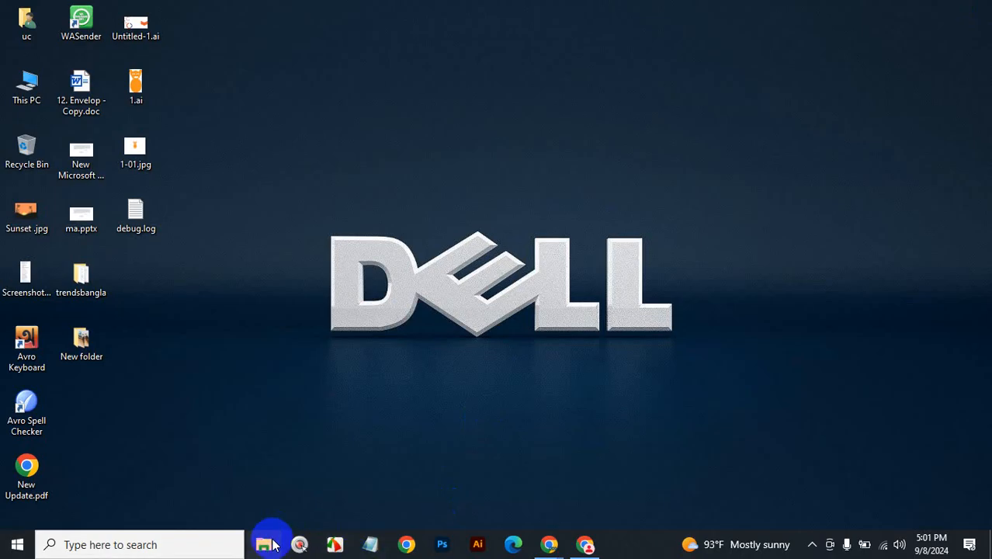
Open the first logo JPG from the TUTUL folder on SMART (D:) in Photos.
{"action": "left_click", "coordinate": [271, 542]}
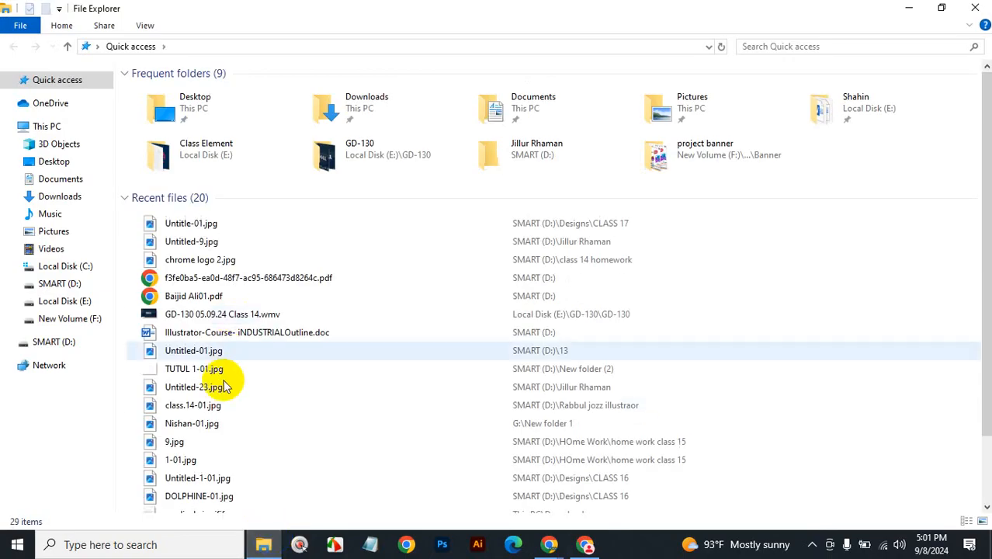
{"action": "left_click", "coordinate": [54, 341]}
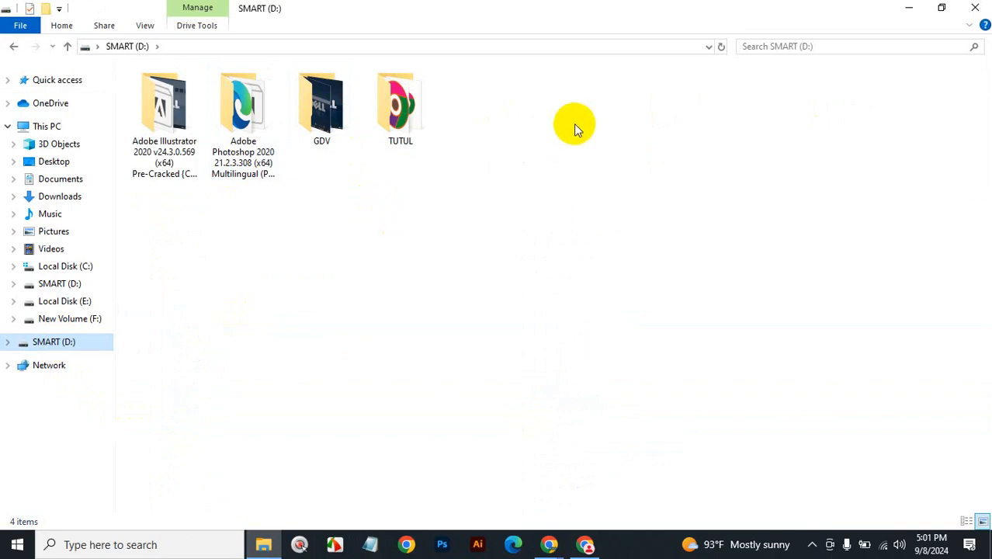
{"action": "left_click", "coordinate": [400, 120]}
{"action": "double_click", "coordinate": [400, 120]}
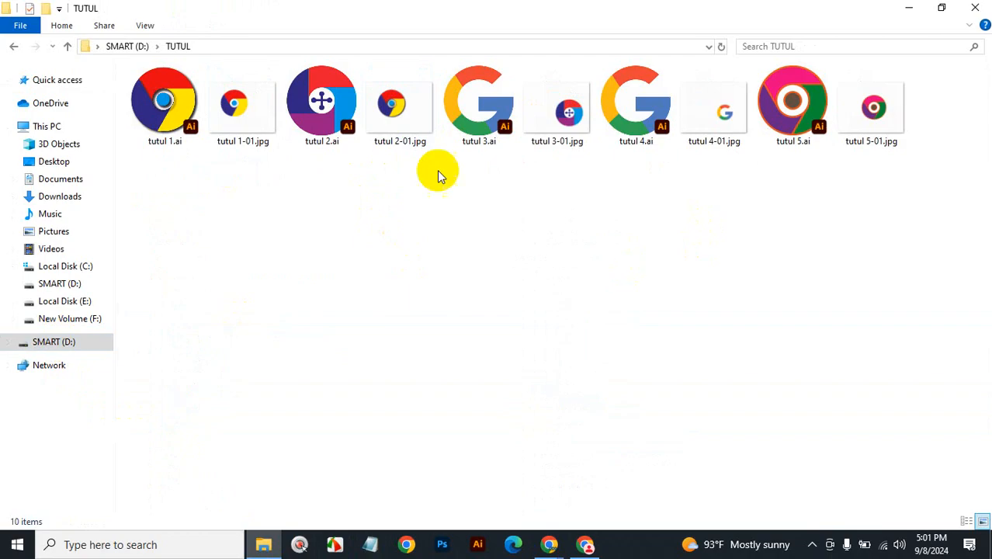
{"action": "left_click", "coordinate": [239, 126]}
{"action": "double_click", "coordinate": [239, 125]}
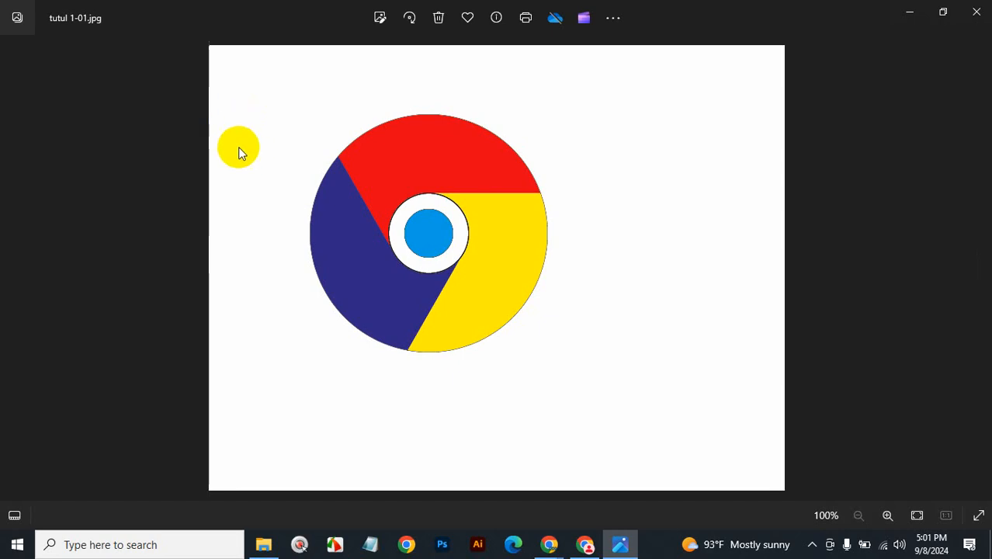
Step through the logos to tutul 5-01.jpg, close Photos, and show the desktop.
{"action": "left_click", "coordinate": [979, 268]}
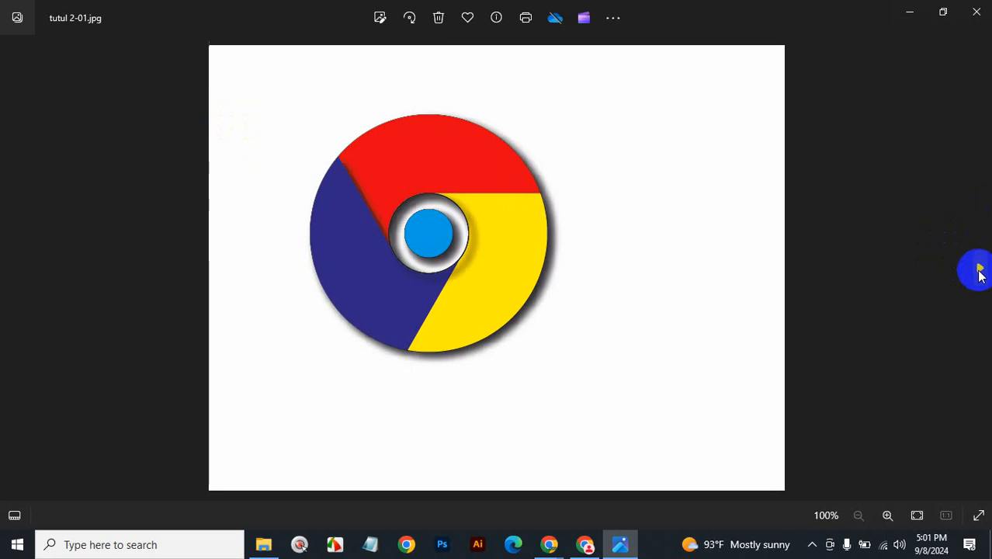
{"action": "left_click", "coordinate": [979, 269]}
{"action": "left_click", "coordinate": [979, 272]}
{"action": "left_click", "coordinate": [980, 271]}
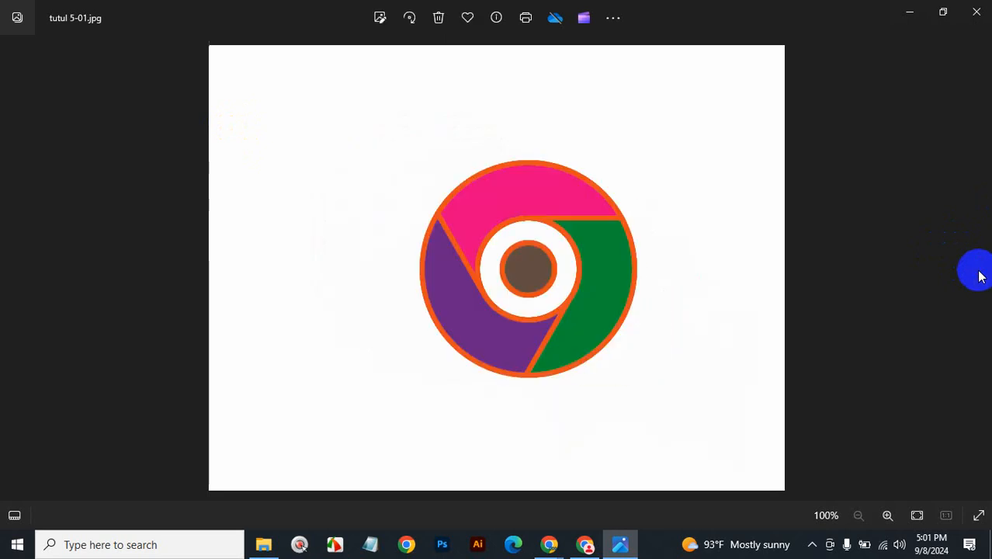
{"action": "left_click", "coordinate": [976, 11]}
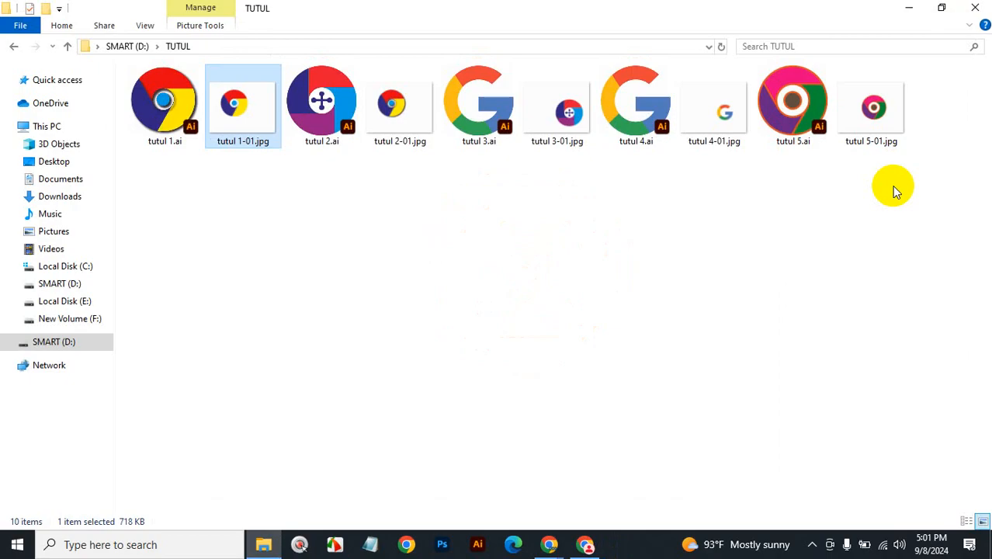
{"action": "key", "text": "super+d"}
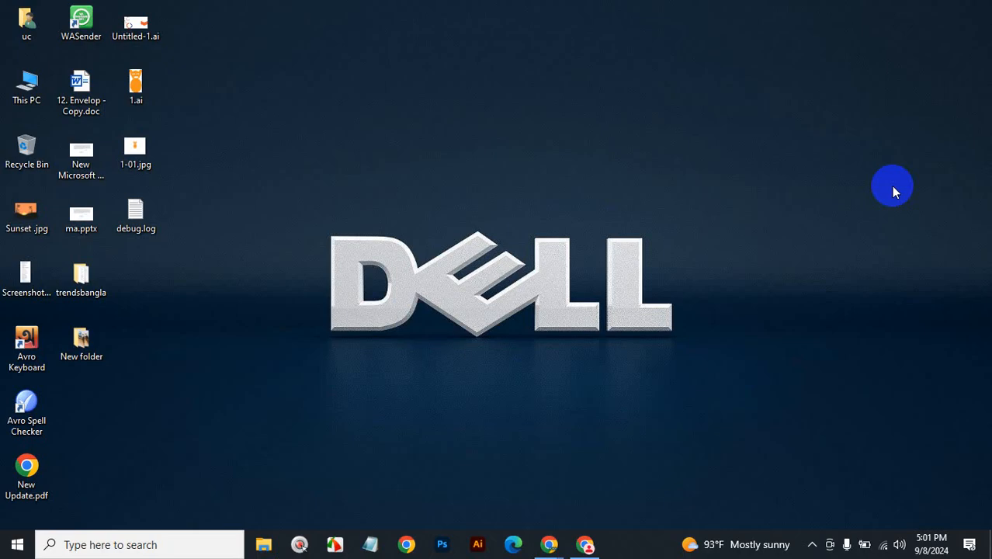
Open File Explorer and list the PNY UFD321 (D:) drive's 10 items.
{"action": "left_click", "coordinate": [265, 546]}
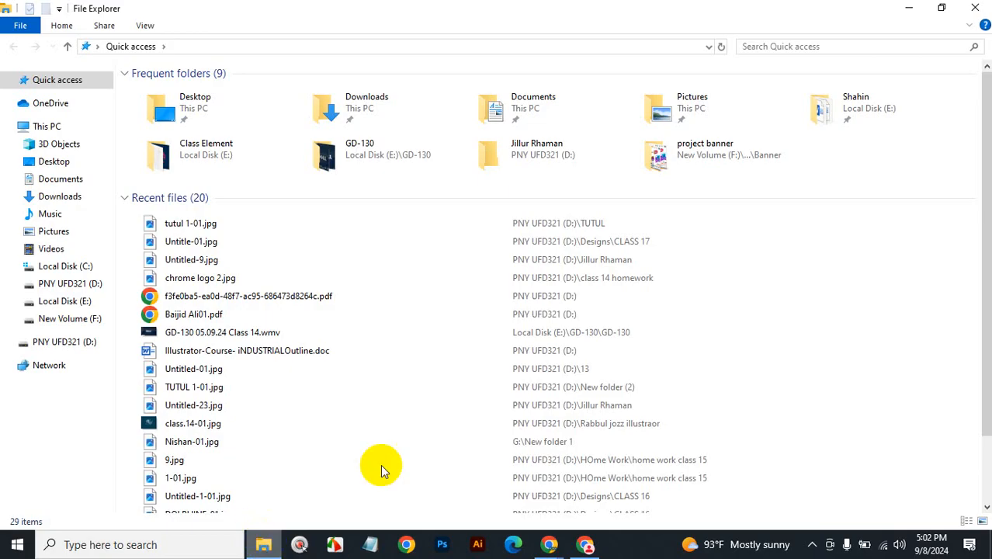
{"action": "left_click", "coordinate": [66, 343]}
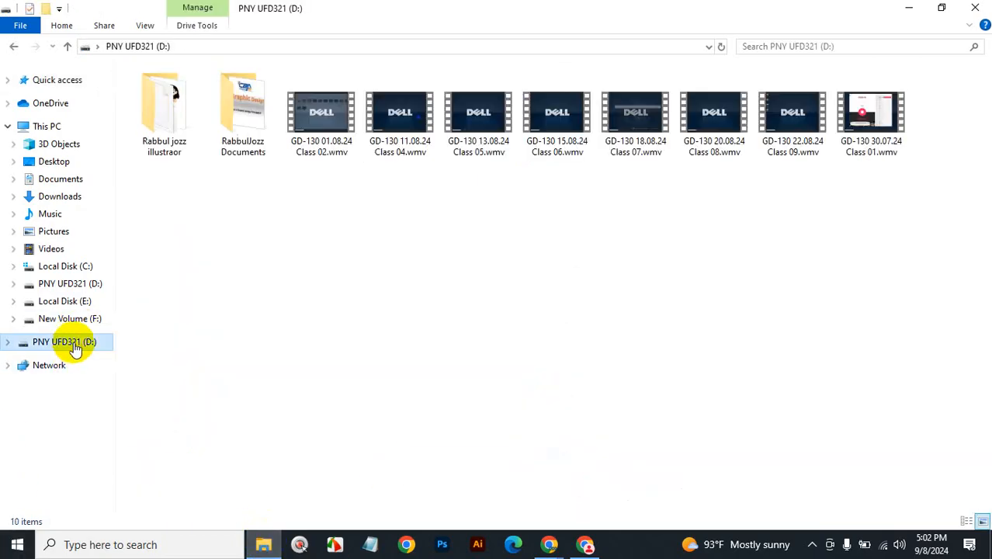
Open class,15-01.jpg from the illustrator folder, view the next two images, then close Photos.
{"action": "double_click", "coordinate": [172, 125]}
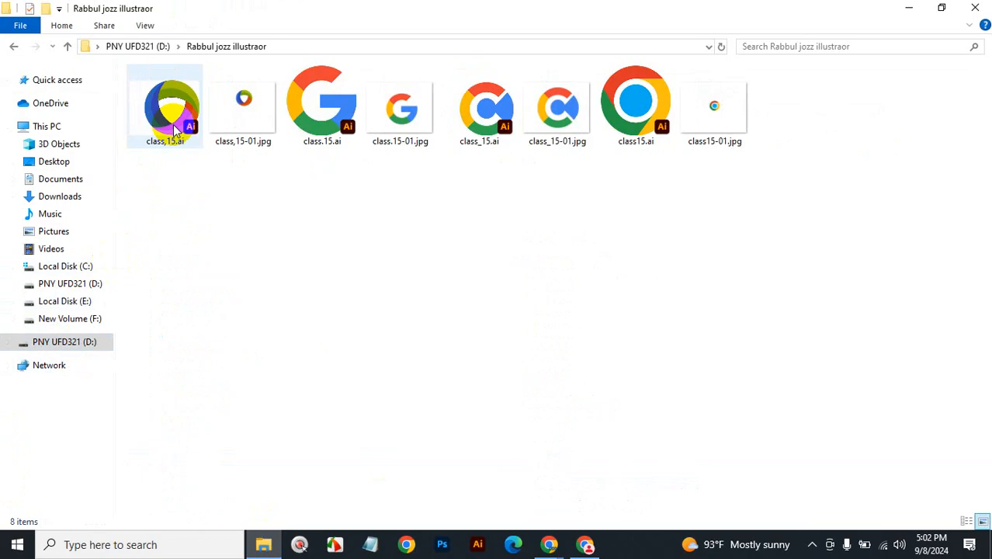
{"action": "double_click", "coordinate": [243, 104]}
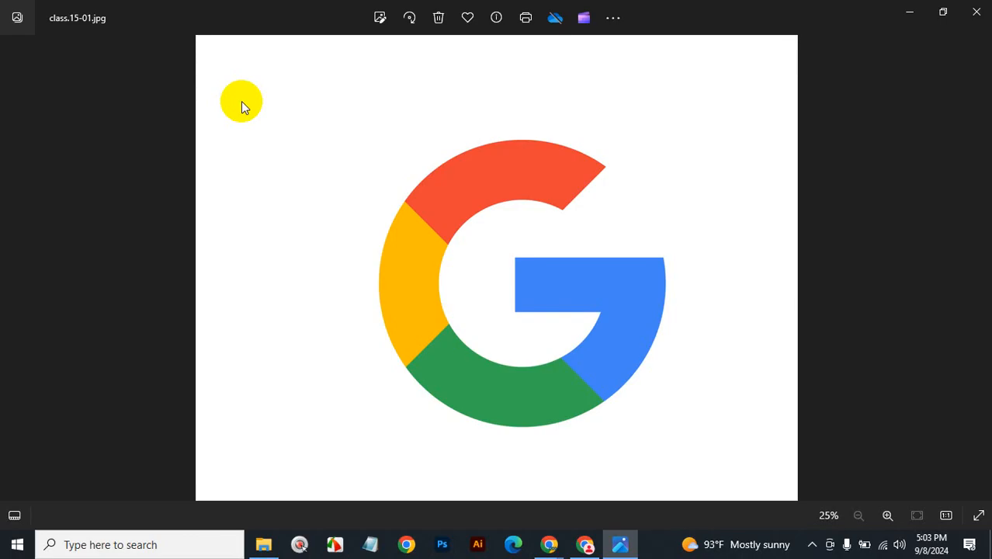
{"action": "key", "text": "Right"}
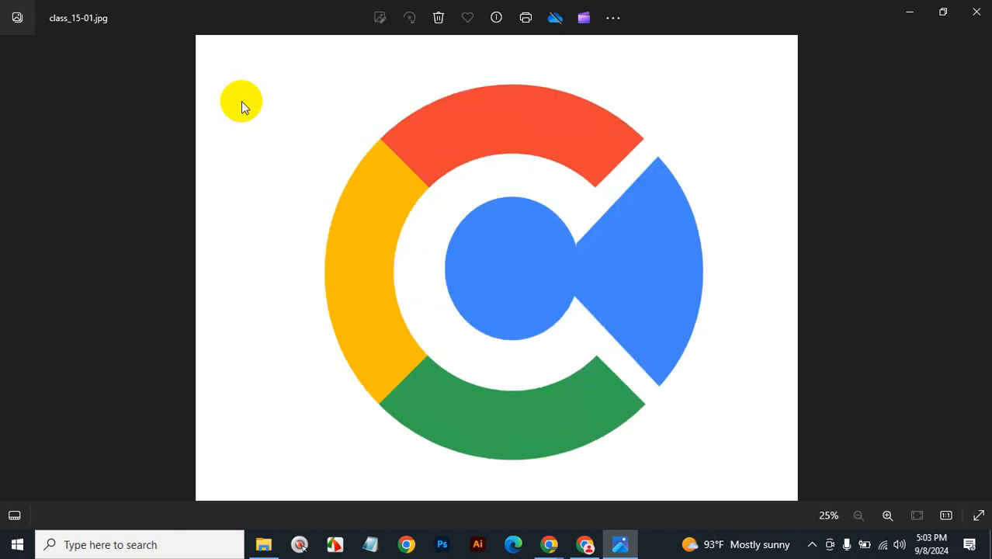
{"action": "key", "text": "Right"}
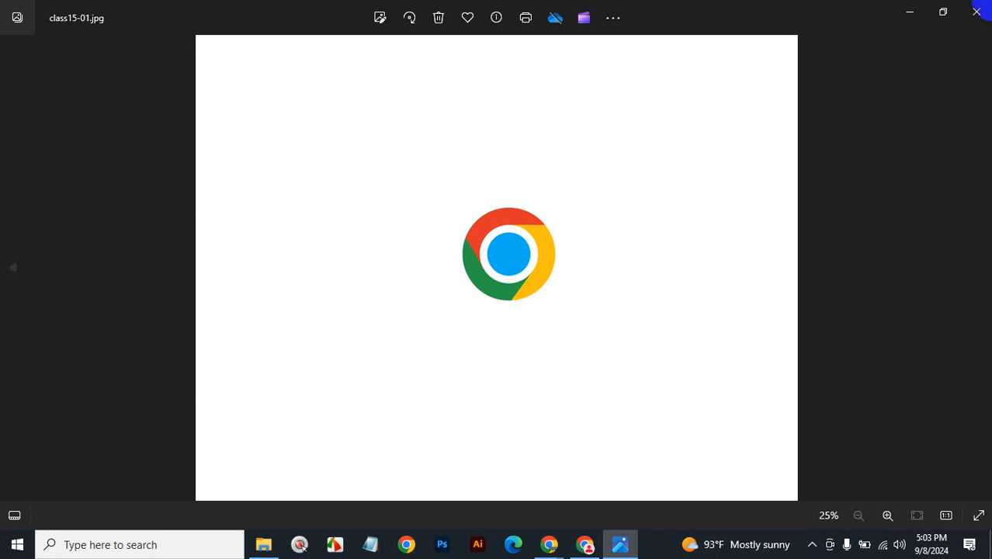
{"action": "left_click", "coordinate": [977, 12]}
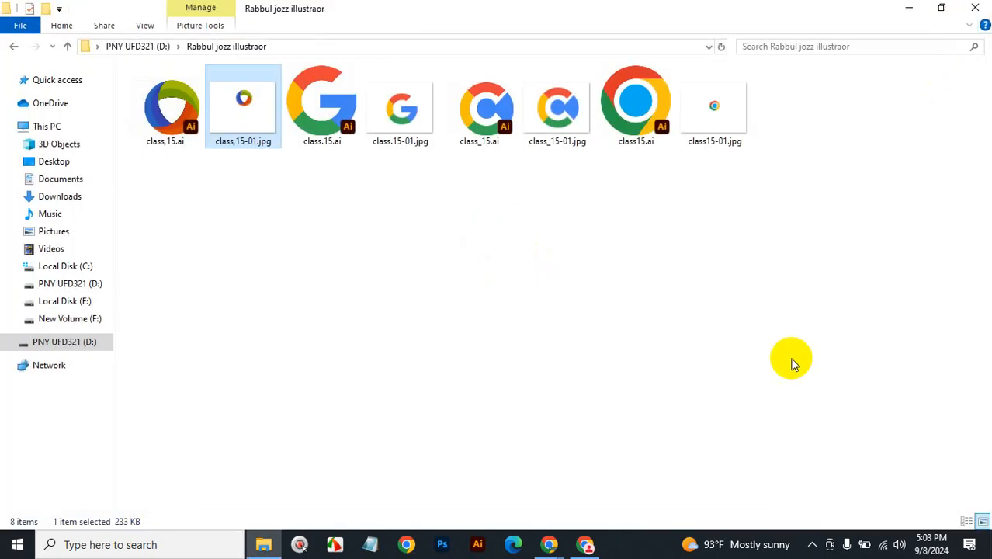
{"action": "key", "text": "super+d"}
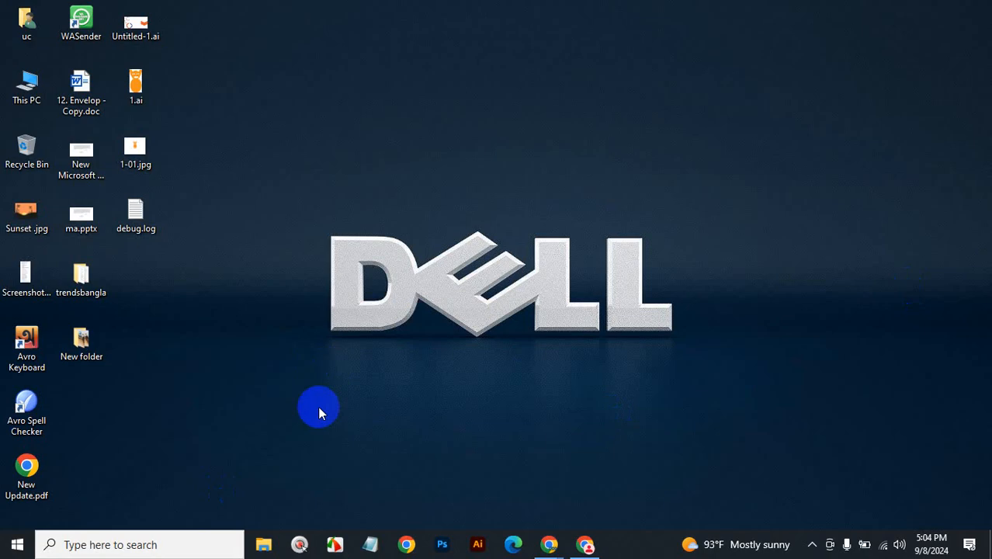
Open Untitled-1.jpg from the class 14 folder on MARSEL (D:), shown as large icons.
{"action": "left_click", "coordinate": [264, 544]}
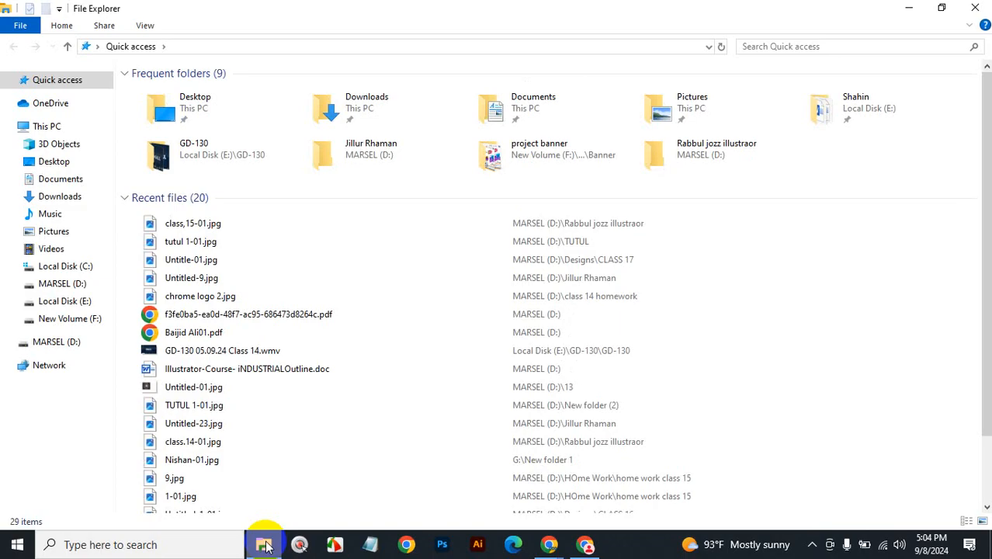
{"action": "left_click", "coordinate": [64, 341]}
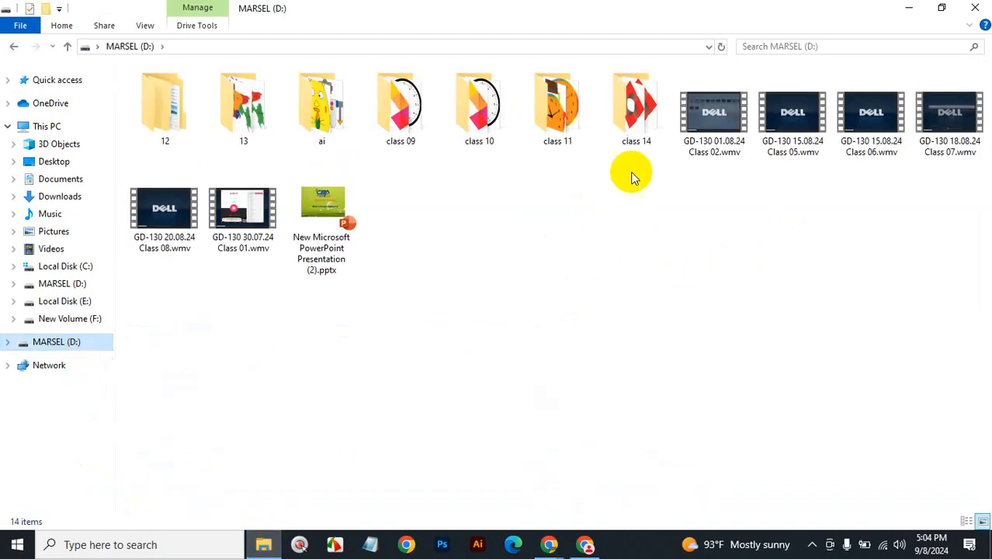
{"action": "double_click", "coordinate": [643, 120]}
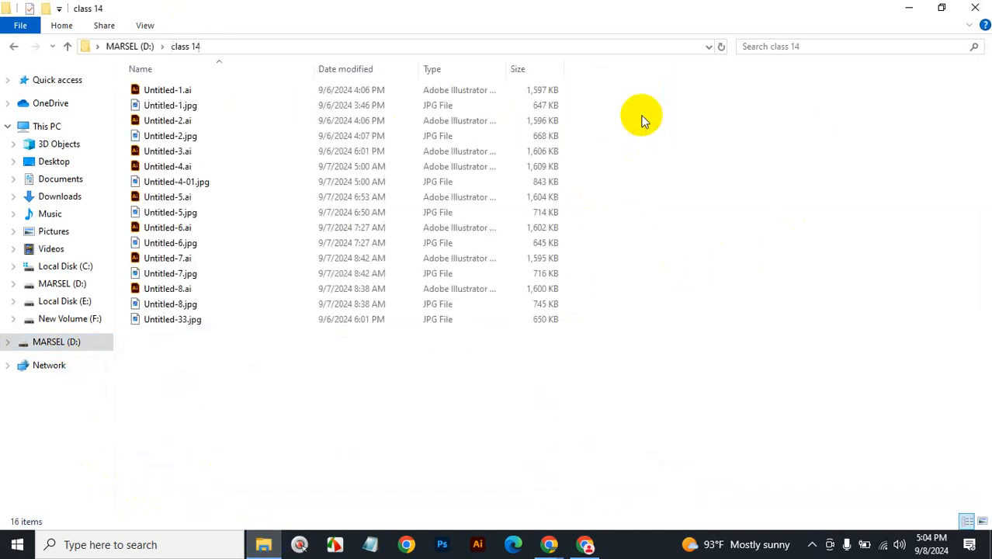
{"action": "left_click", "coordinate": [981, 522]}
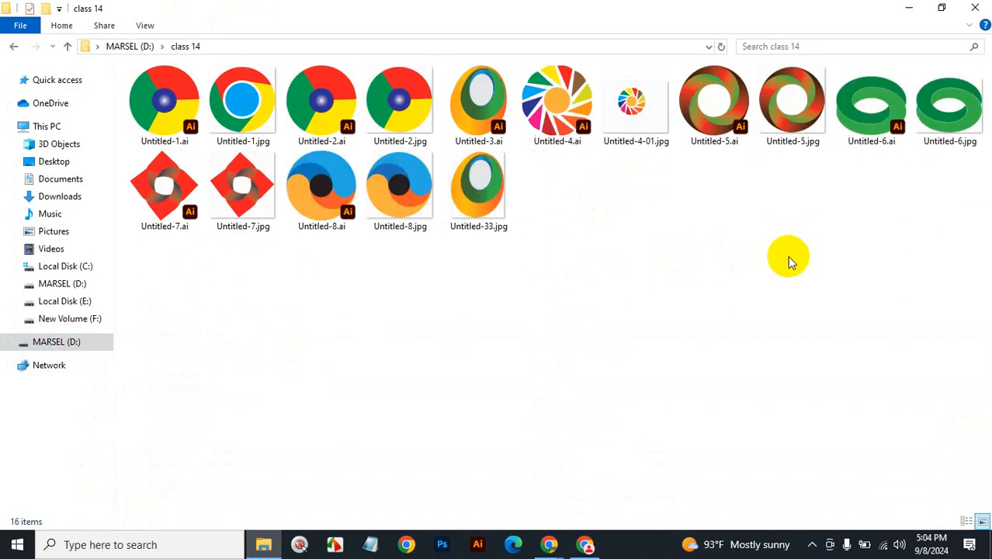
{"action": "double_click", "coordinate": [234, 110]}
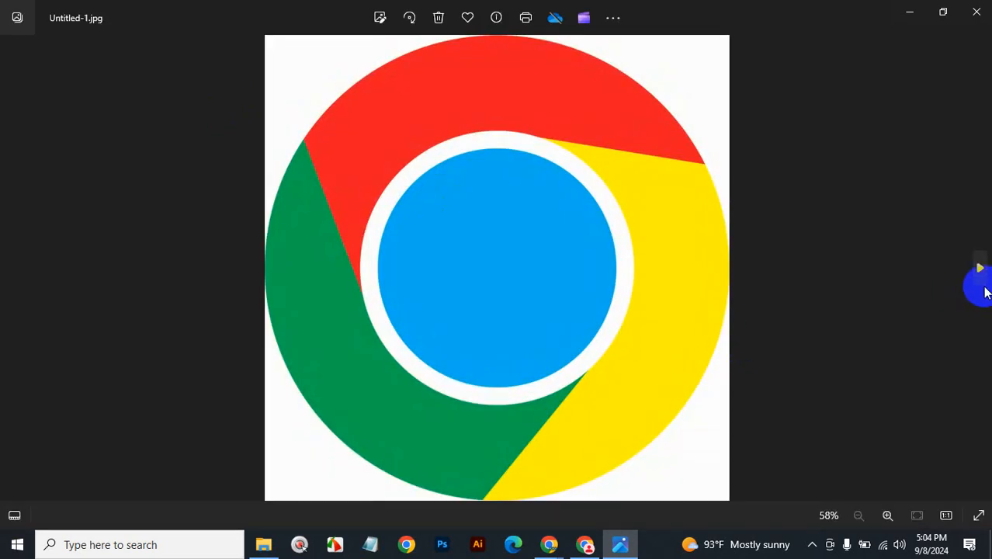
Click through the class 14 logos to Untitled-33.jpg, close Photos, and show the desktop.
{"action": "left_click", "coordinate": [980, 271]}
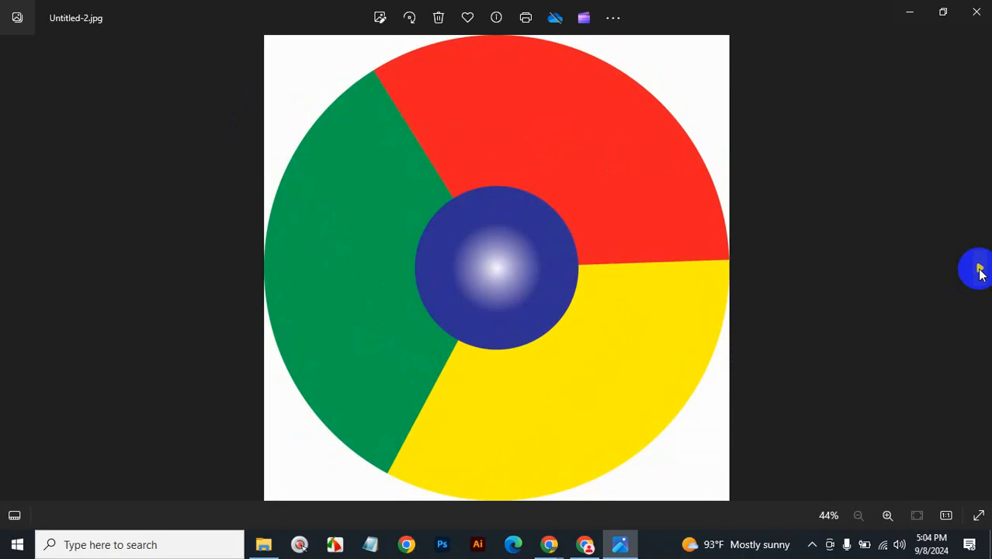
{"action": "left_click", "coordinate": [979, 271]}
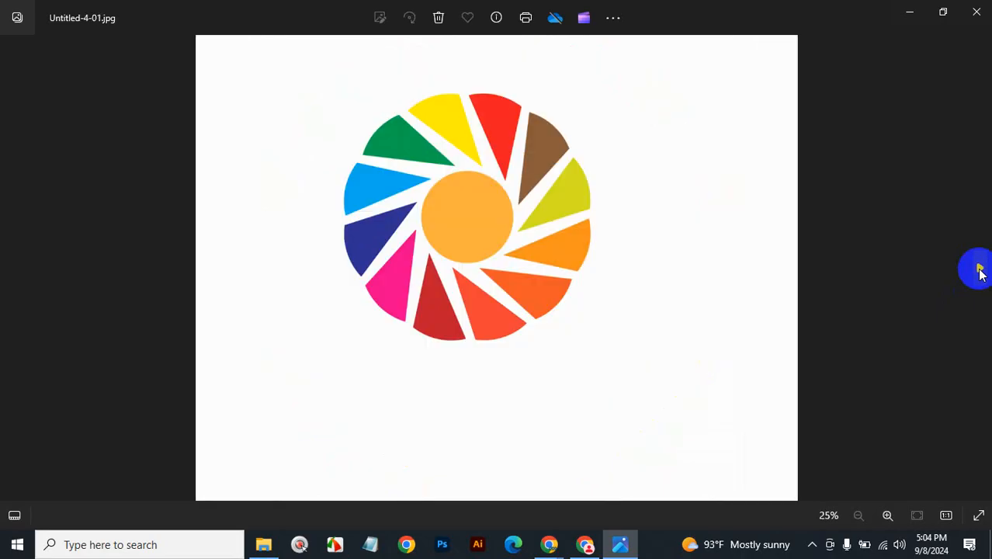
{"action": "left_click", "coordinate": [980, 271]}
{"action": "left_click", "coordinate": [979, 271]}
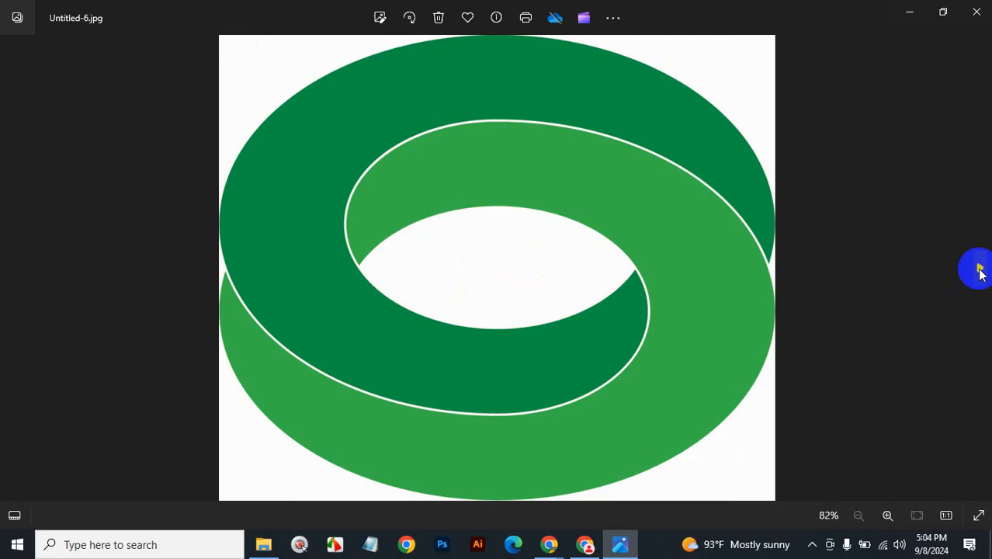
{"action": "left_click", "coordinate": [980, 270]}
{"action": "left_click", "coordinate": [980, 271]}
{"action": "left_click", "coordinate": [980, 272]}
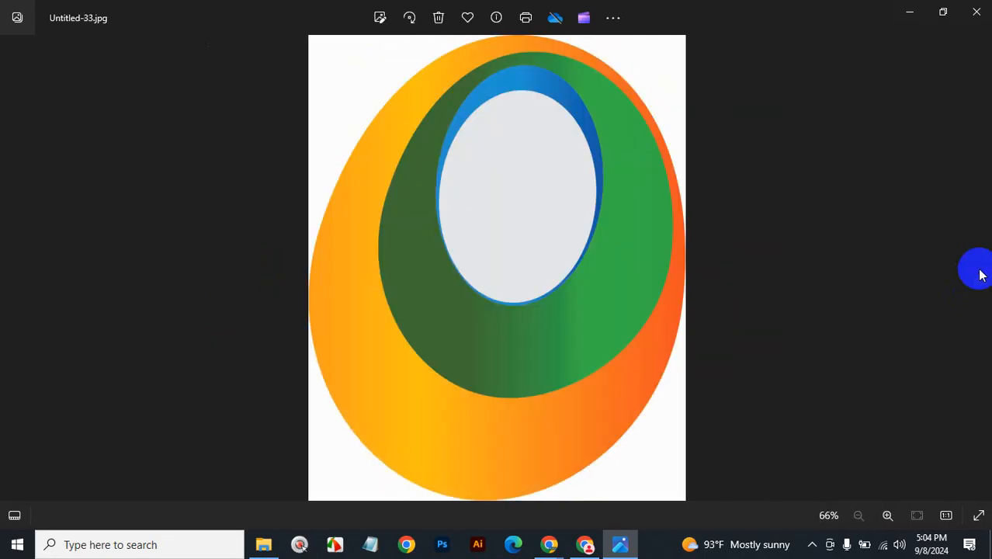
{"action": "scroll", "coordinate": [980, 275], "scroll_direction": "up", "scroll_amount": 3}
{"action": "left_click", "coordinate": [977, 12]}
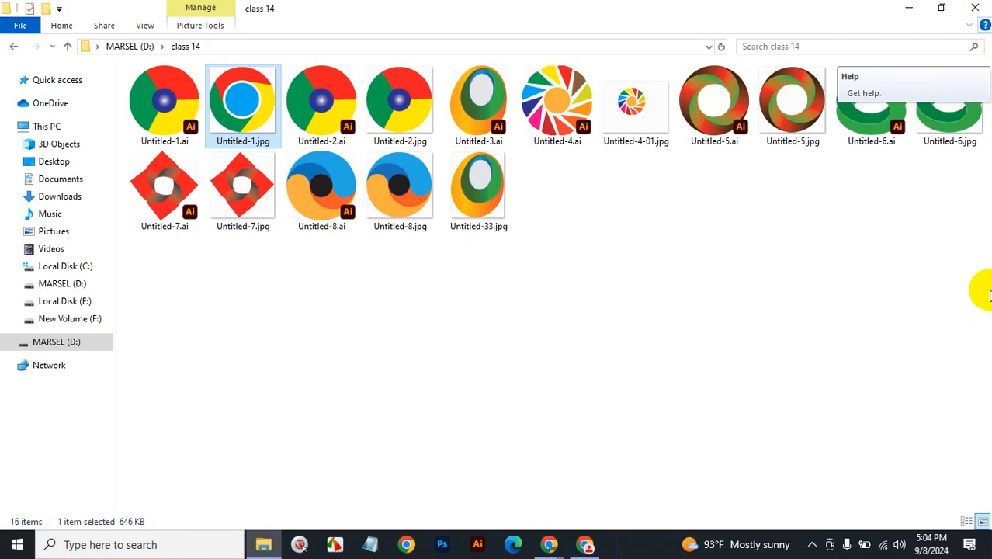
{"action": "key", "text": "super+d"}
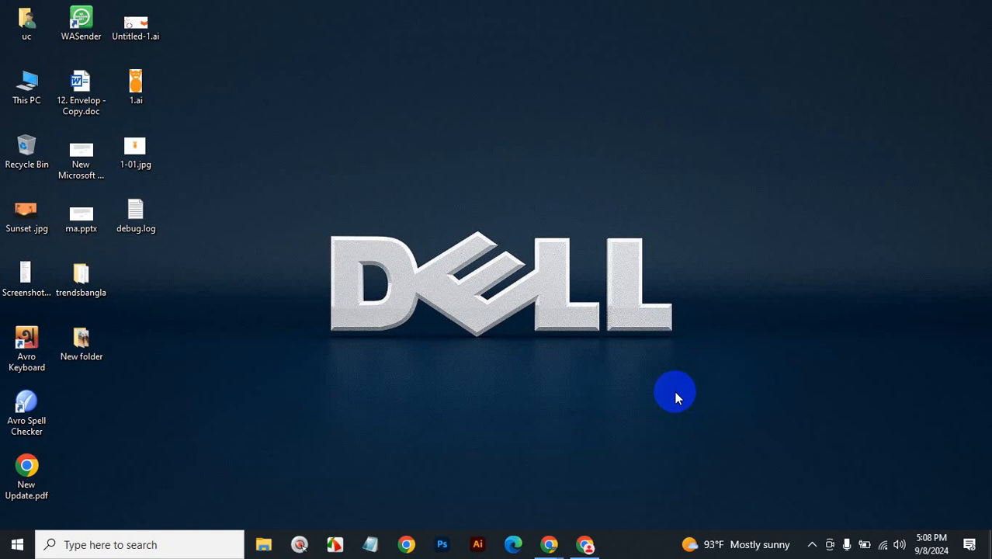
Minimize the online meeting window and close the stray File Explorer window.
{"action": "left_click", "coordinate": [265, 545]}
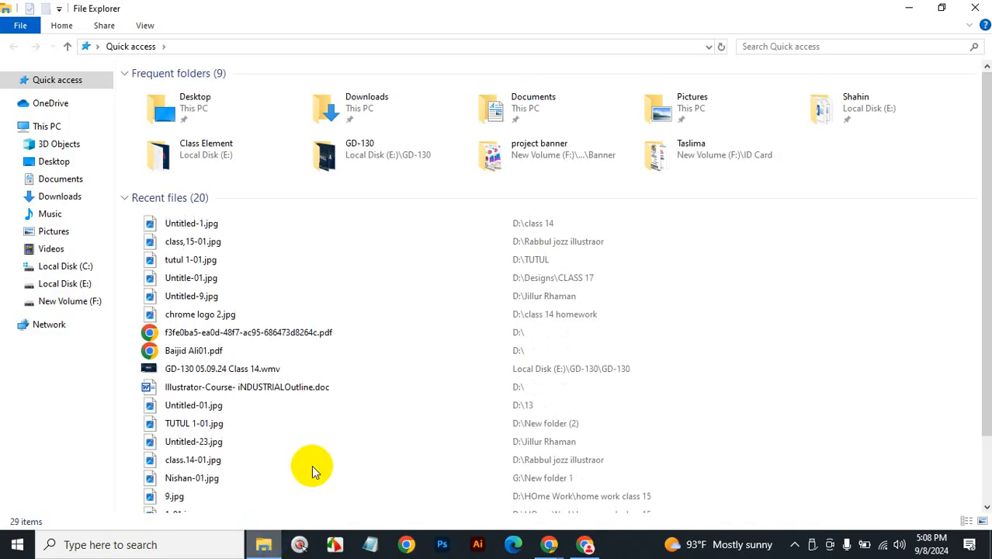
{"action": "left_click", "coordinate": [585, 544]}
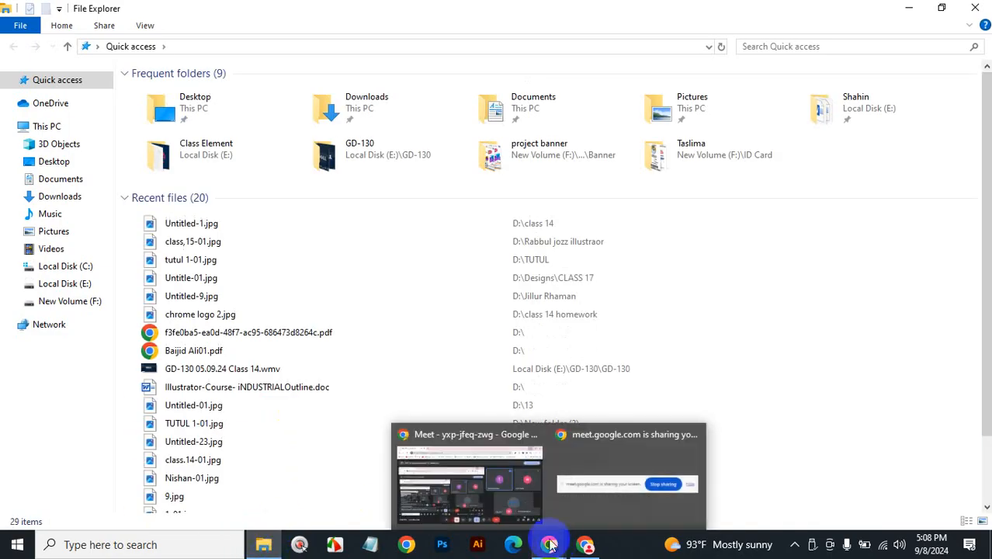
{"action": "left_click", "coordinate": [478, 497]}
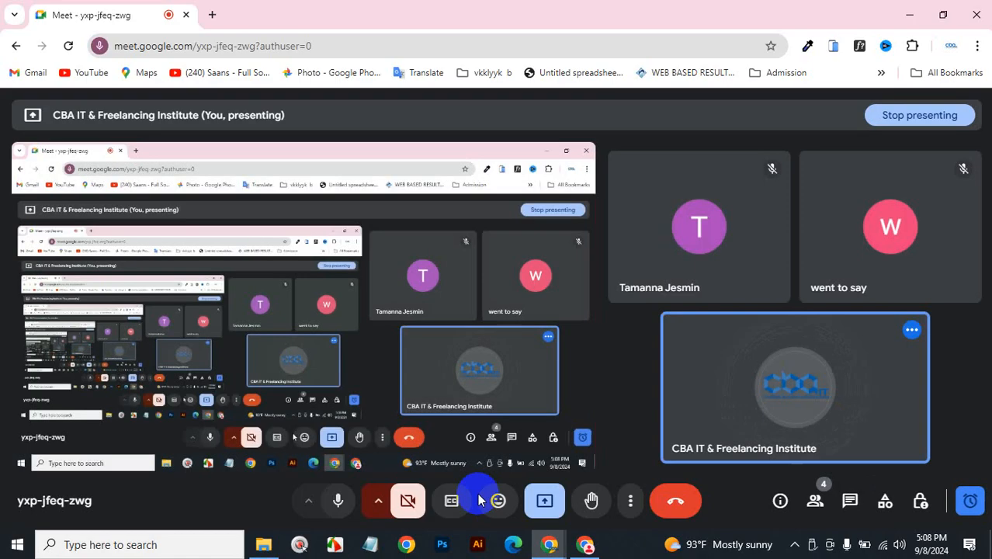
{"action": "left_click", "coordinate": [909, 14]}
{"action": "left_click", "coordinate": [972, 8]}
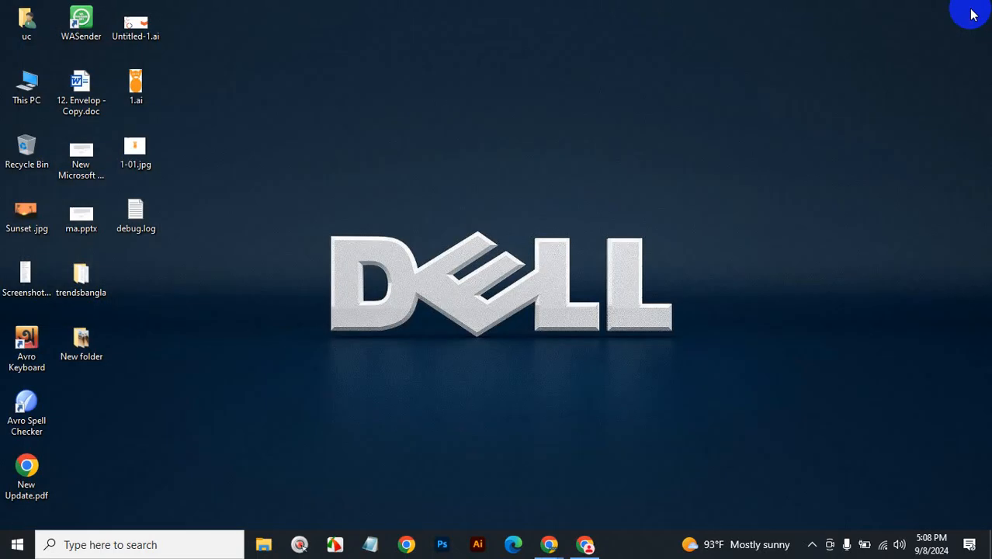
Reopen File Explorer, show USB Drive (D:), and scroll through its files.
{"action": "left_click", "coordinate": [264, 544]}
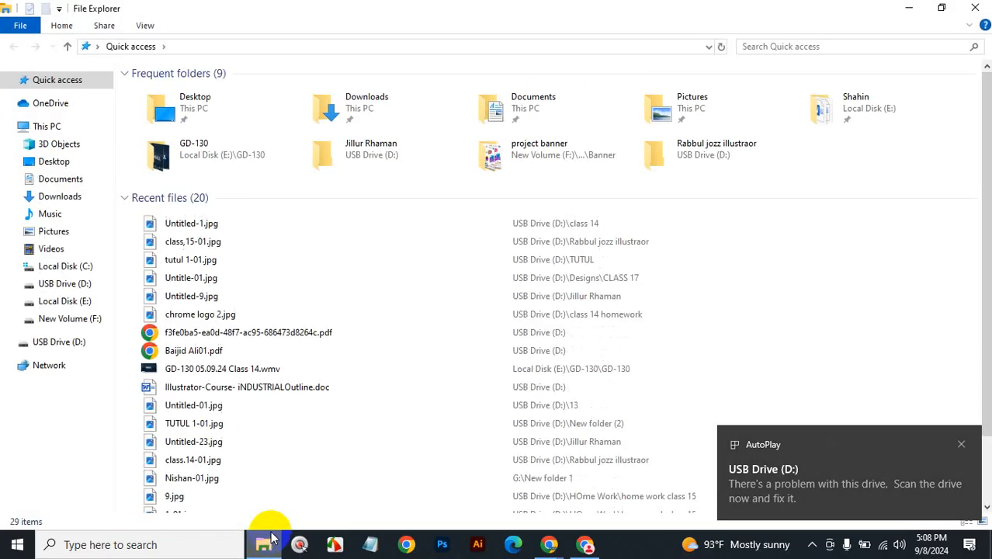
{"action": "left_click", "coordinate": [71, 343]}
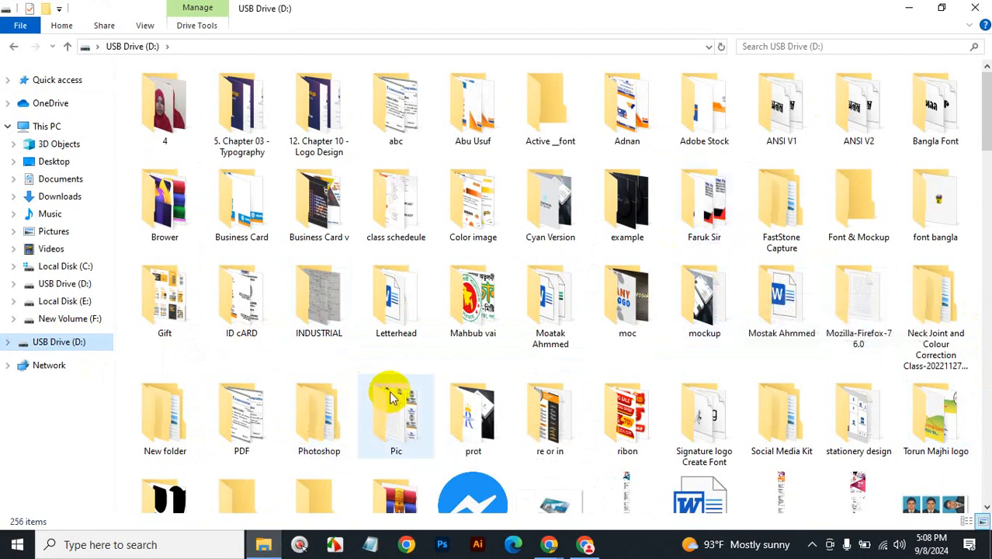
{"action": "scroll", "coordinate": [399, 384], "scroll_direction": "down", "scroll_amount": 5}
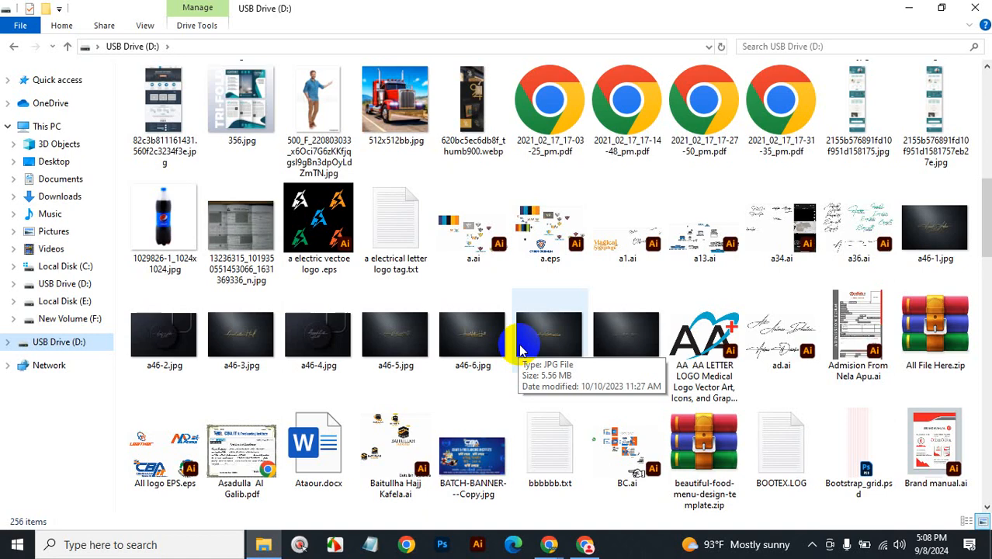
Scroll down USB Drive (D:) and select Illustrator-Course-iNDUSTRIALOutline.doc.
{"action": "scroll", "coordinate": [520, 349], "scroll_direction": "down", "scroll_amount": 3}
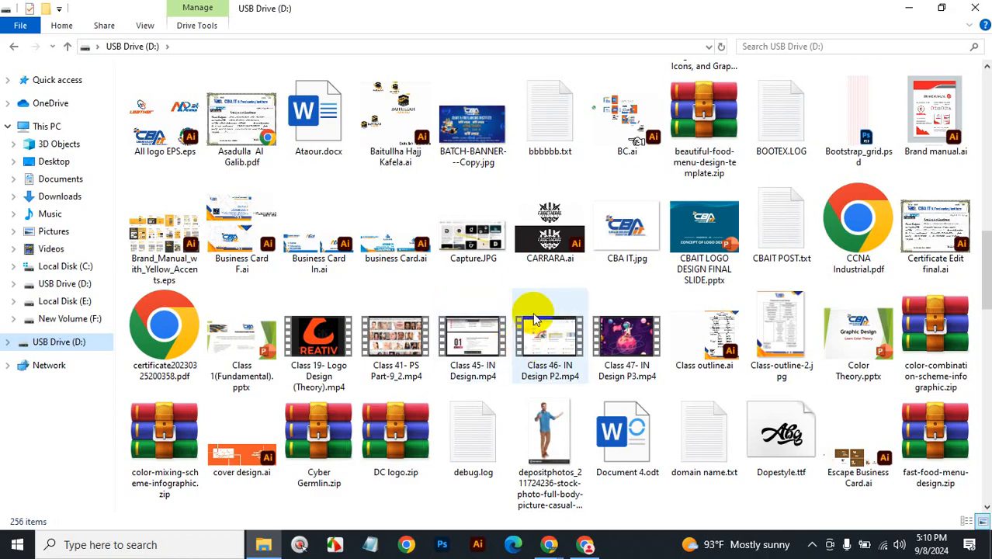
{"action": "scroll", "coordinate": [534, 319], "scroll_direction": "down", "scroll_amount": 3}
{"action": "scroll", "coordinate": [533, 312], "scroll_direction": "down", "scroll_amount": 2}
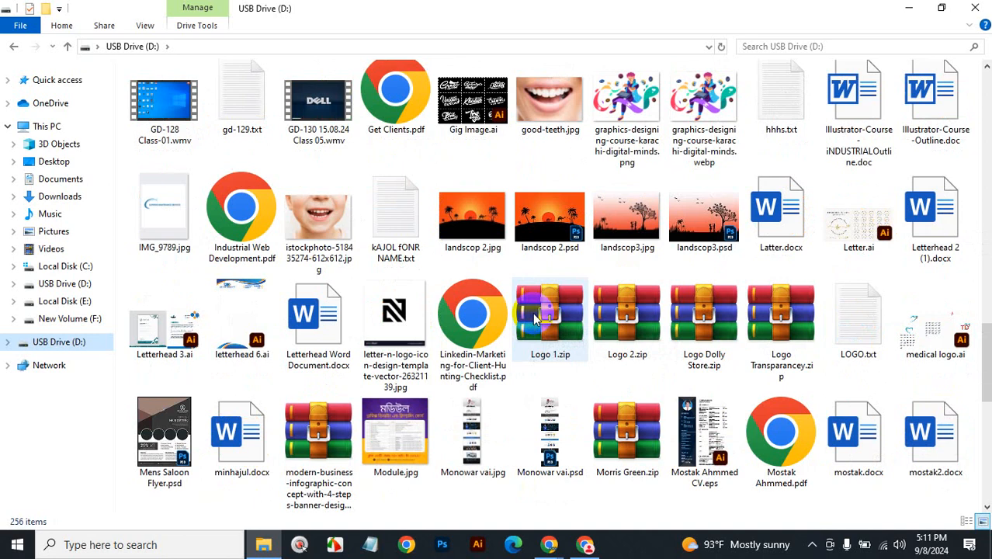
{"action": "left_click", "coordinate": [845, 118]}
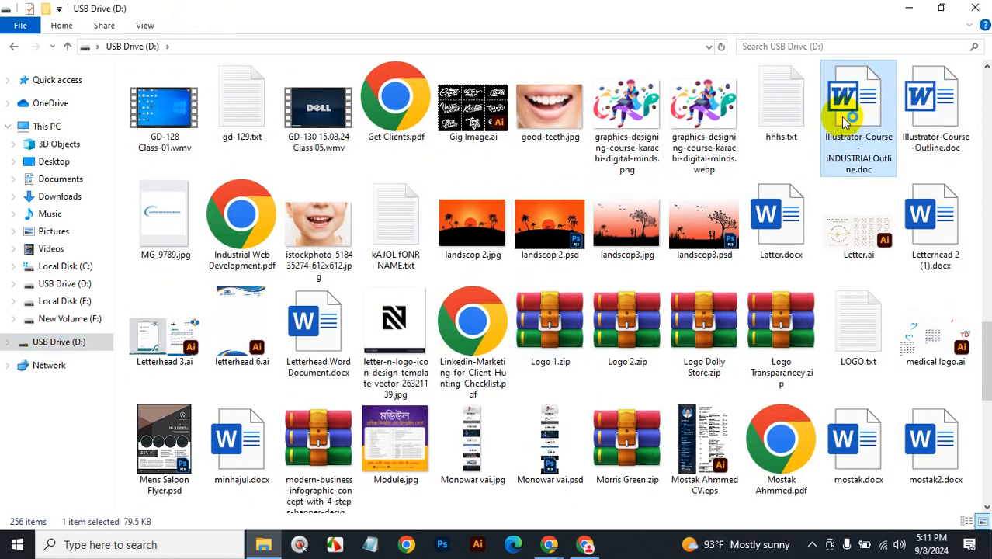
Open the Illustrator course outline in Word, scroll to Blends and Masks, and close the Get Genuine Office warning.
{"action": "double_click", "coordinate": [845, 118]}
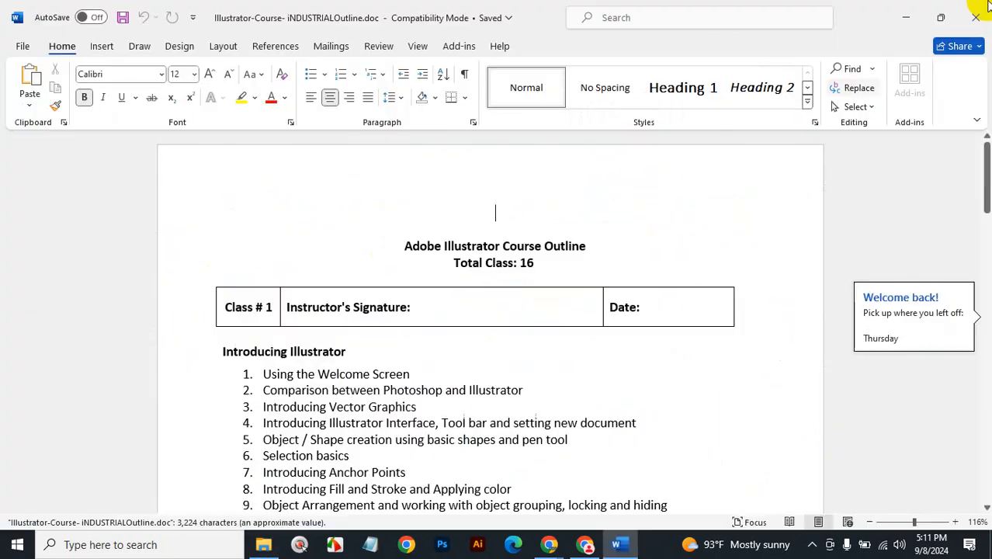
{"action": "scroll", "coordinate": [629, 357], "scroll_direction": "down", "scroll_amount": 10}
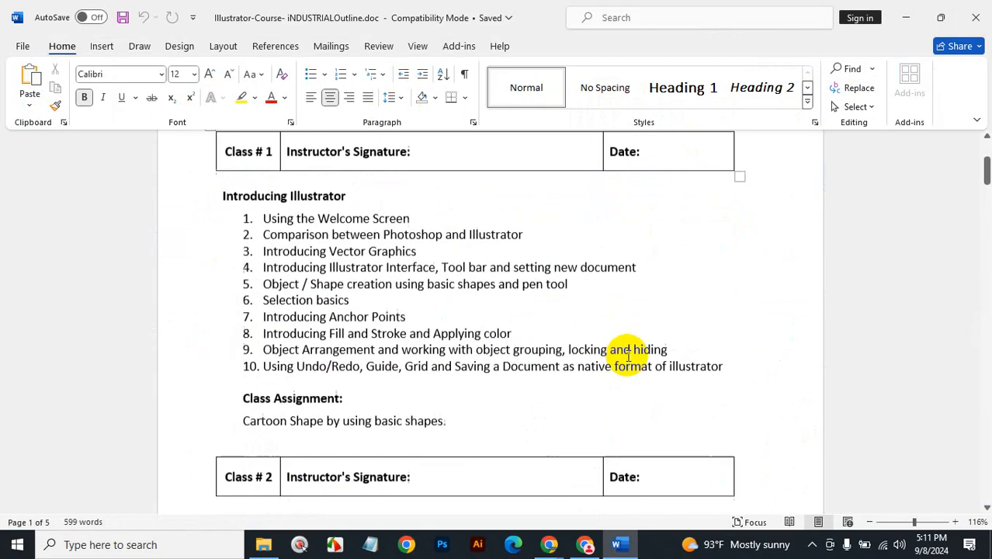
{"action": "scroll", "coordinate": [629, 357], "scroll_direction": "down", "scroll_amount": 15}
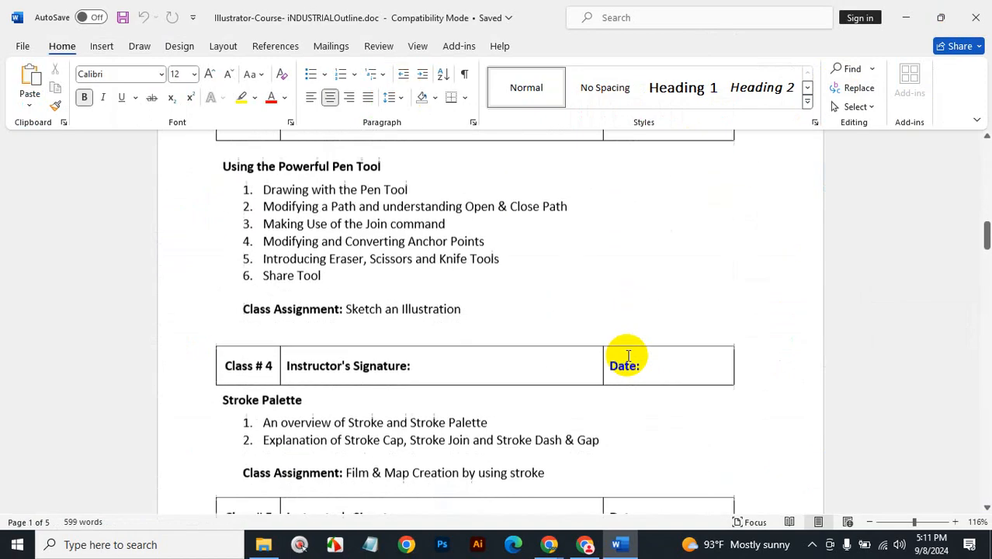
{"action": "scroll", "coordinate": [629, 357], "scroll_direction": "down", "scroll_amount": 4}
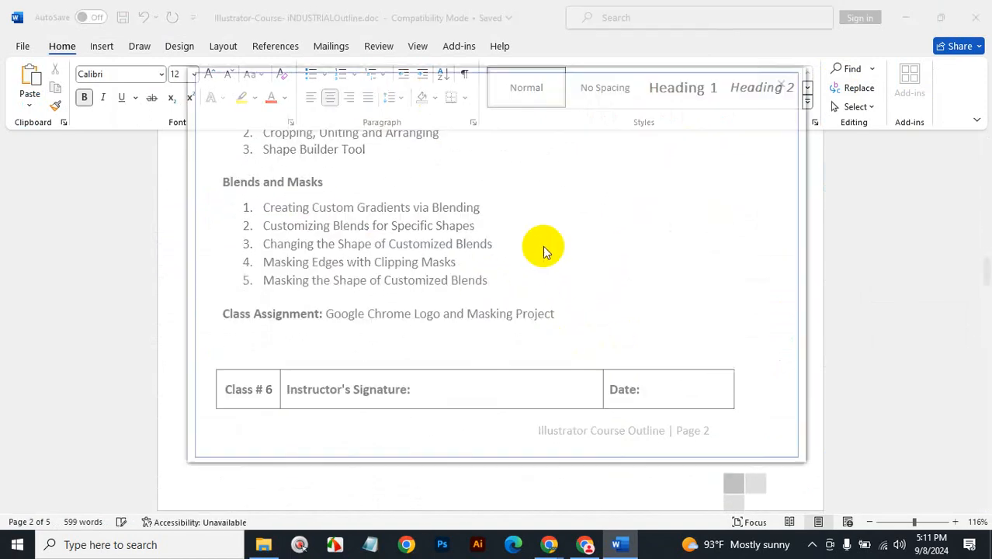
{"action": "left_click", "coordinate": [788, 79]}
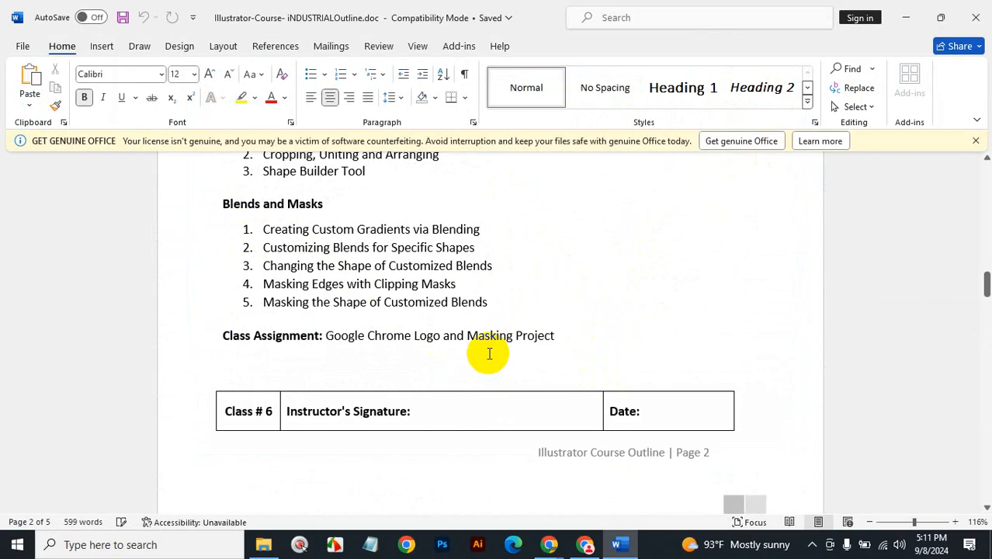
Scroll the outline to the Class # 7 Working with Text lesson, then minimize Word.
{"action": "scroll", "coordinate": [489, 354], "scroll_direction": "down", "scroll_amount": 7}
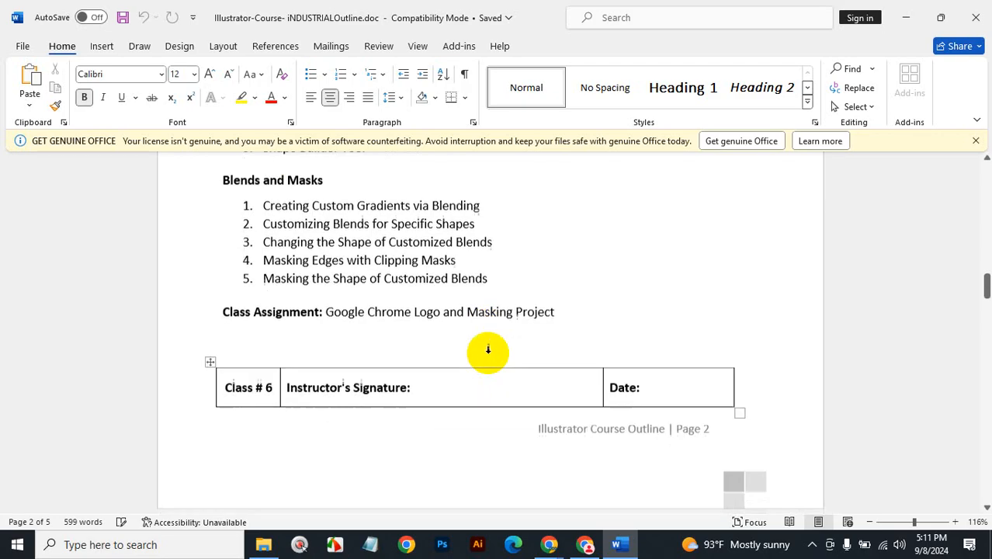
{"action": "scroll", "coordinate": [489, 354], "scroll_direction": "down", "scroll_amount": 5}
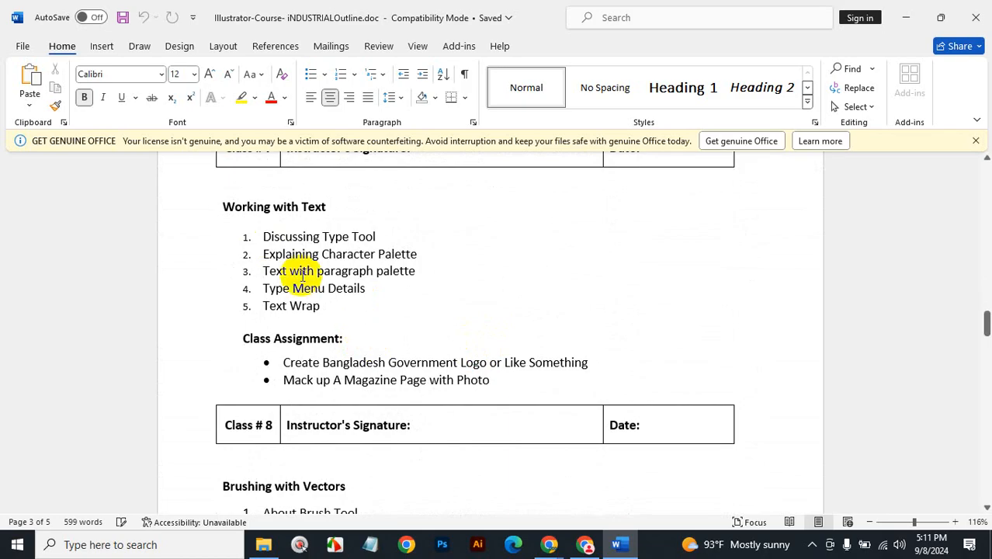
{"action": "scroll", "coordinate": [458, 290], "scroll_direction": "up", "scroll_amount": 6}
{"action": "scroll", "coordinate": [461, 299], "scroll_direction": "up", "scroll_amount": 5}
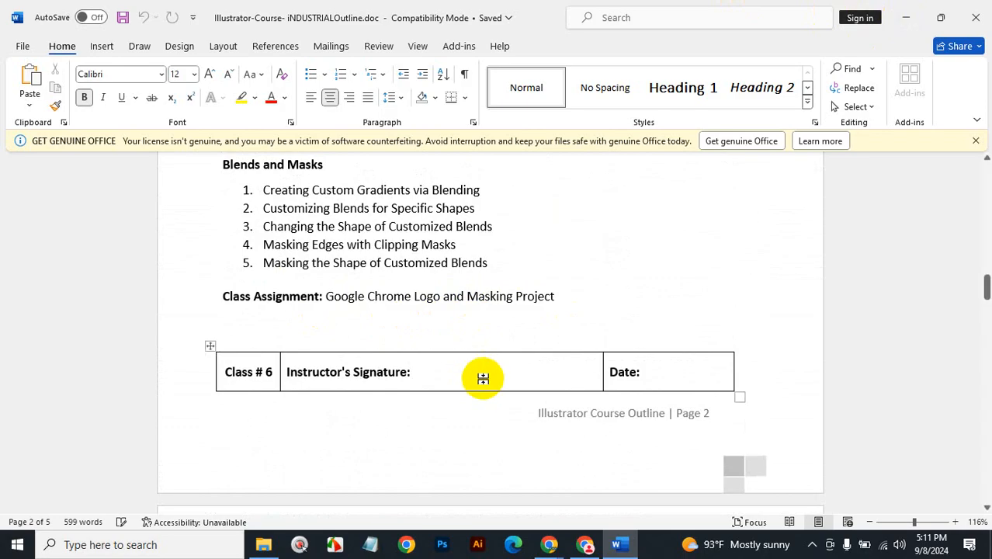
{"action": "scroll", "coordinate": [483, 376], "scroll_direction": "down", "scroll_amount": 5}
{"action": "scroll", "coordinate": [485, 373], "scroll_direction": "down", "scroll_amount": 7}
{"action": "scroll", "coordinate": [483, 374], "scroll_direction": "up", "scroll_amount": 3}
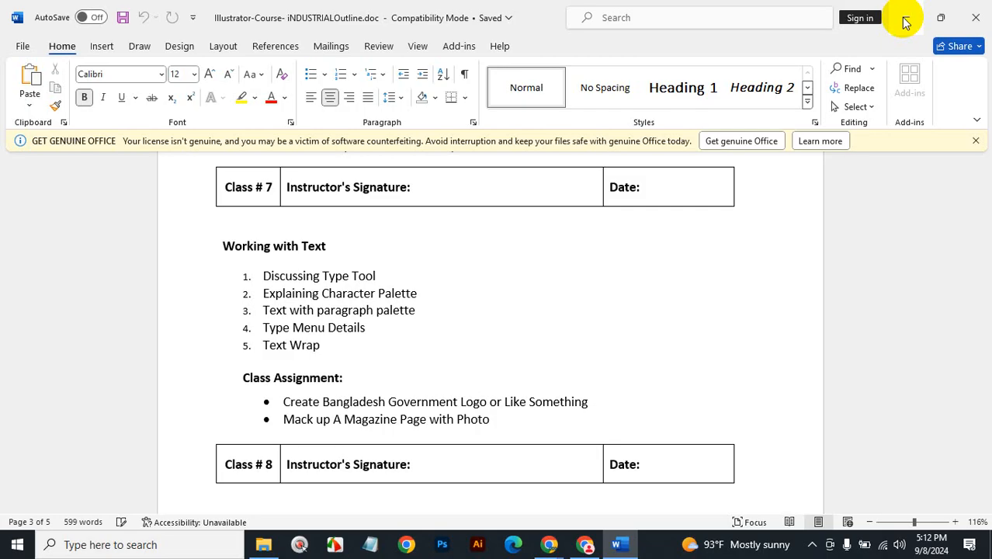
{"action": "left_click", "coordinate": [904, 22]}
Close File Explorer, switch to Illustrator's Home screen, and choose Create new.
{"action": "left_click", "coordinate": [979, 13]}
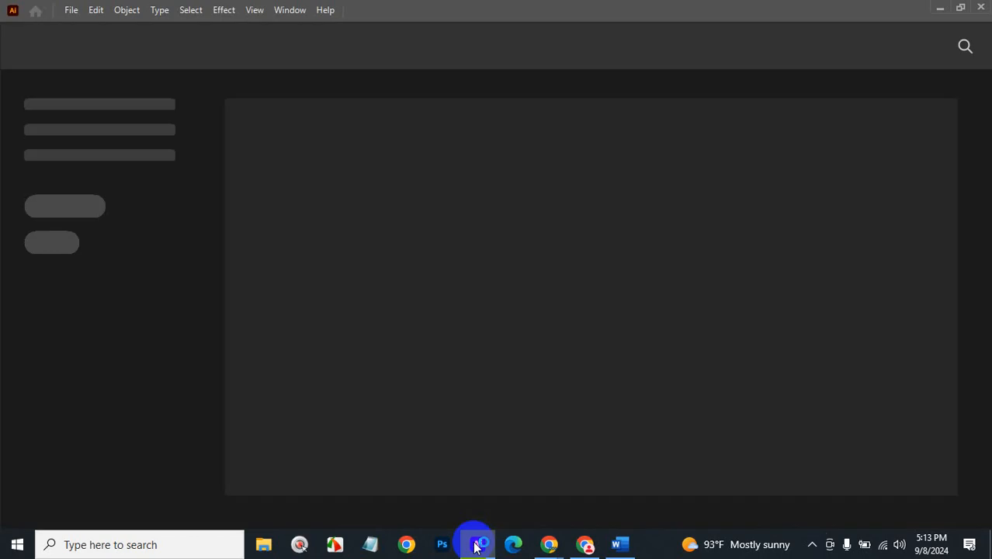
{"action": "mouse_move", "coordinate": [471, 548]}
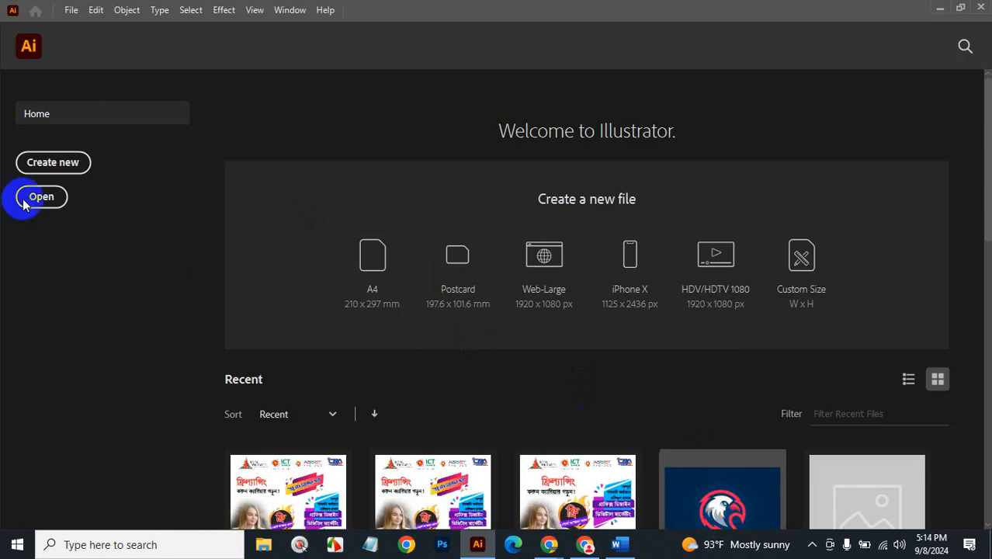
{"action": "left_click", "coordinate": [66, 171]}
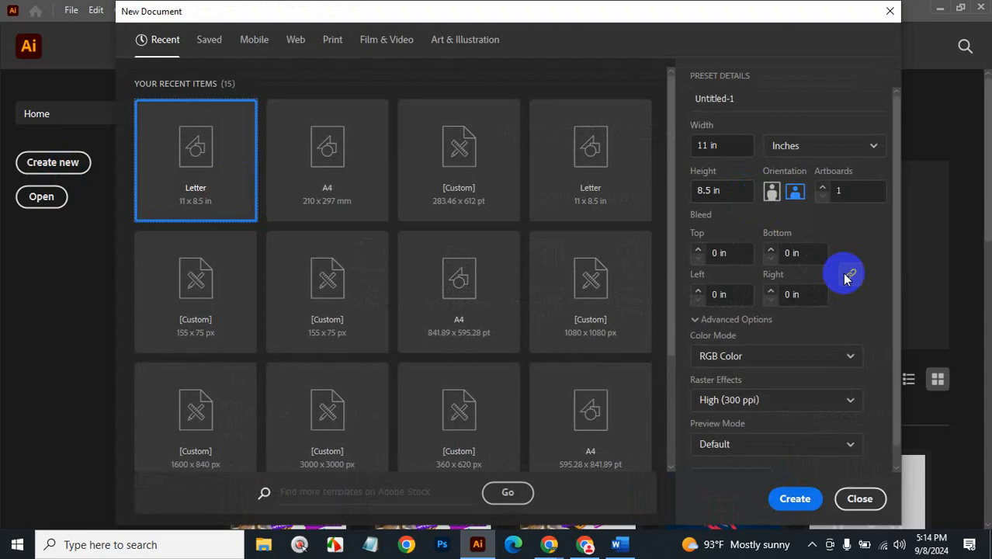
{"action": "left_click", "coordinate": [788, 508]}
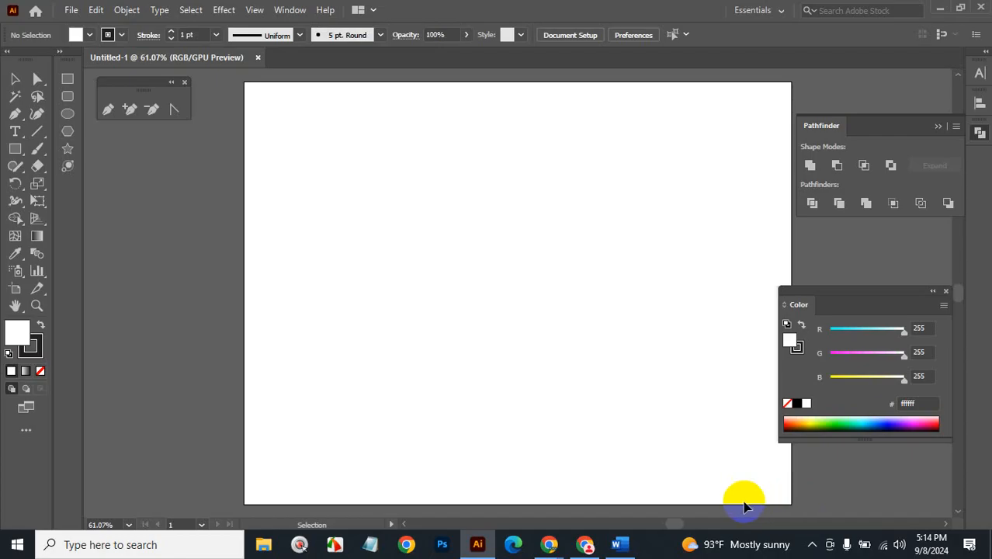
{"action": "left_click_drag", "start_coordinate": [604, 223], "coordinate": [527, 237]}
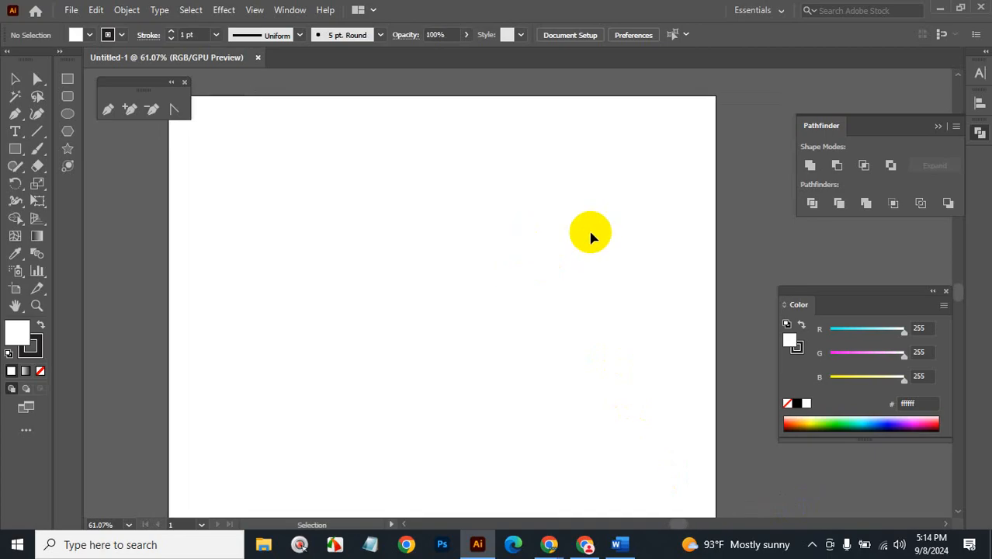
{"action": "left_click", "coordinate": [945, 292]}
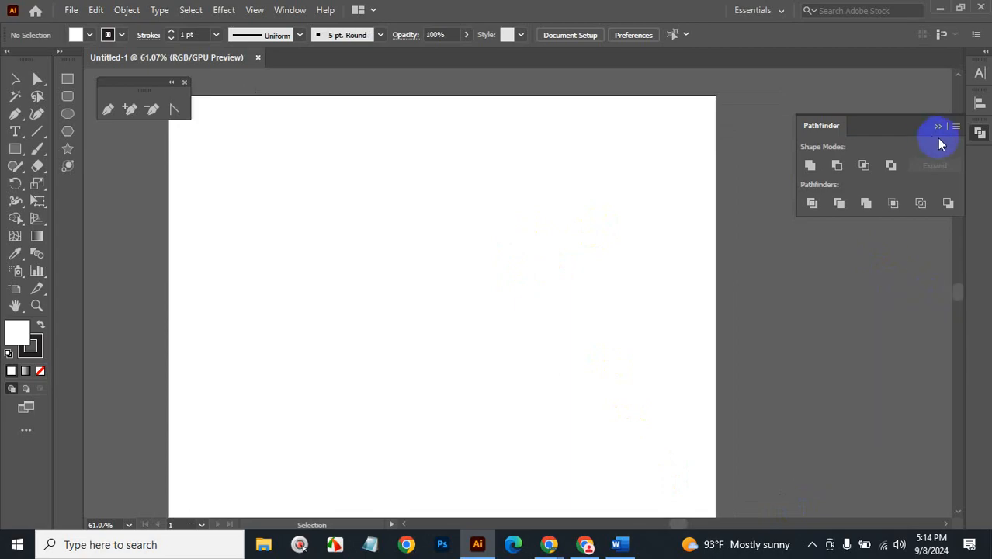
{"action": "left_click", "coordinate": [978, 132]}
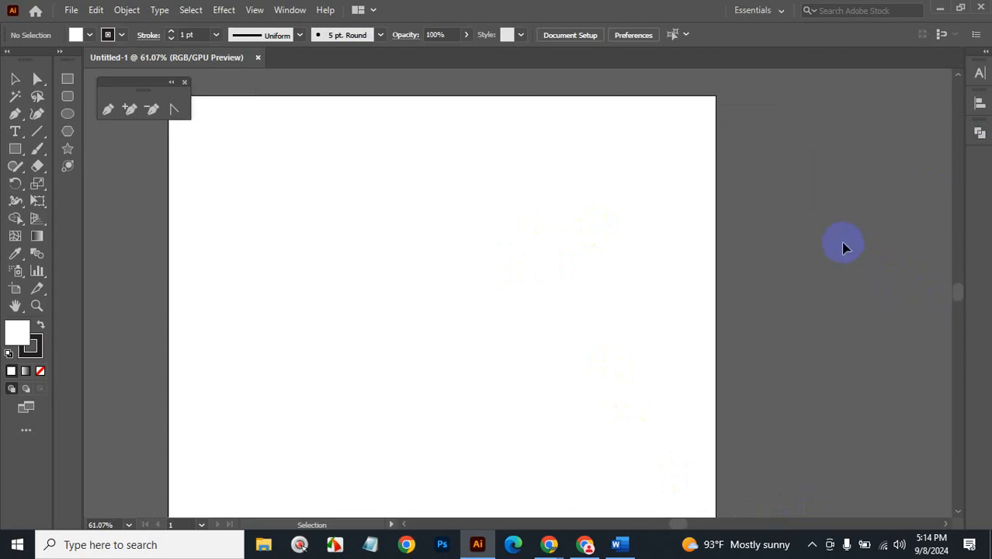
{"action": "left_click_drag", "start_coordinate": [449, 176], "coordinate": [577, 188]}
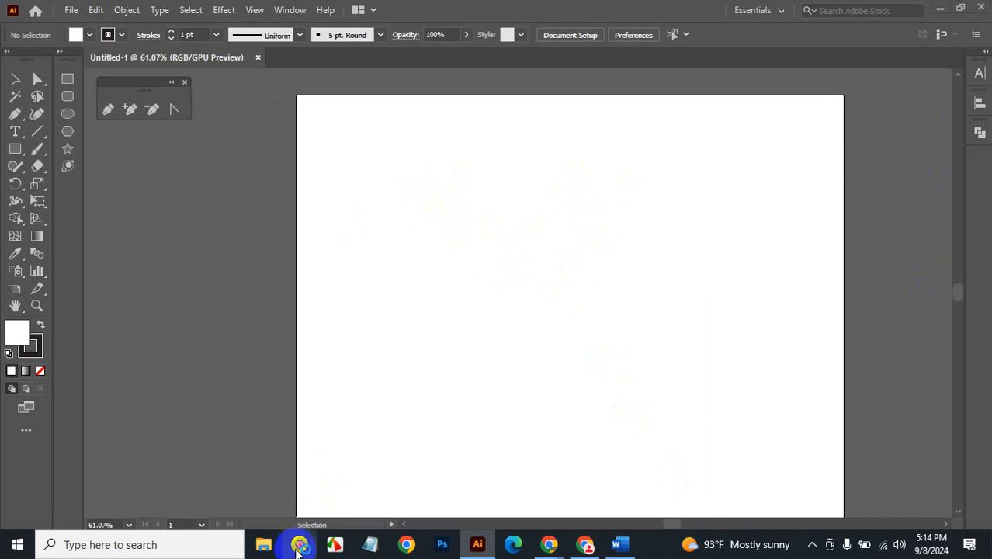
Set Mousetrack's Mouse Click animation range to Small, then return to the Google Meet call.
{"action": "left_click", "coordinate": [299, 545]}
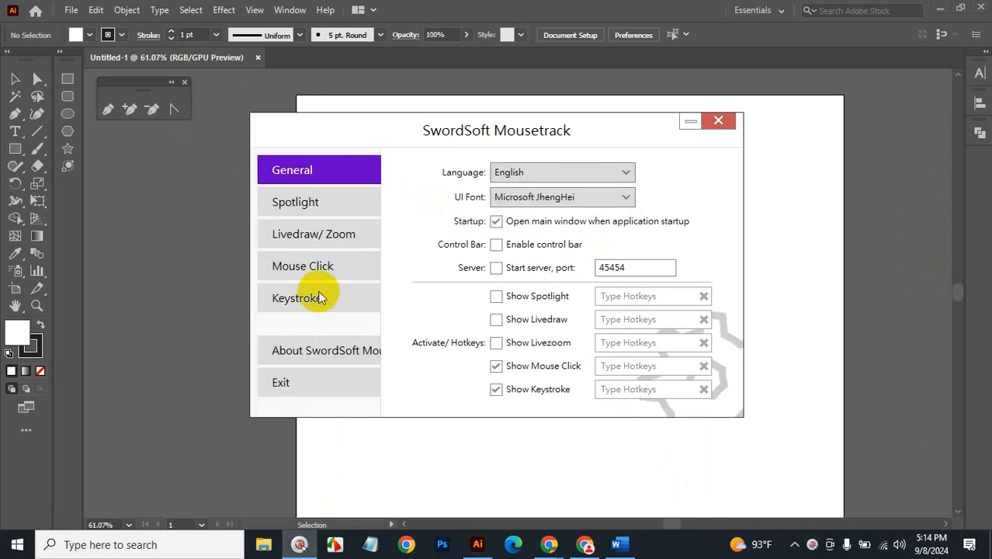
{"action": "left_click", "coordinate": [318, 268]}
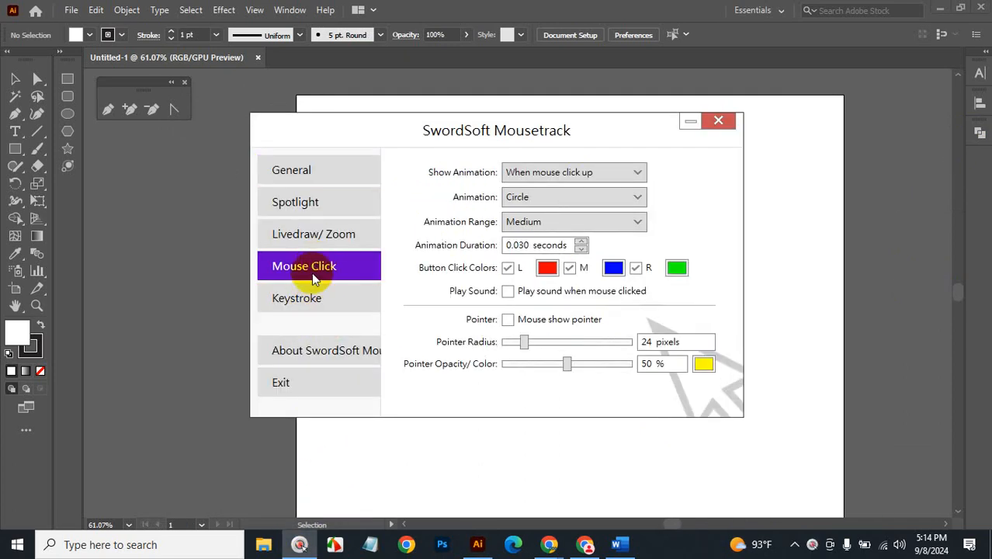
{"action": "left_click", "coordinate": [641, 222]}
{"action": "left_click", "coordinate": [608, 234]}
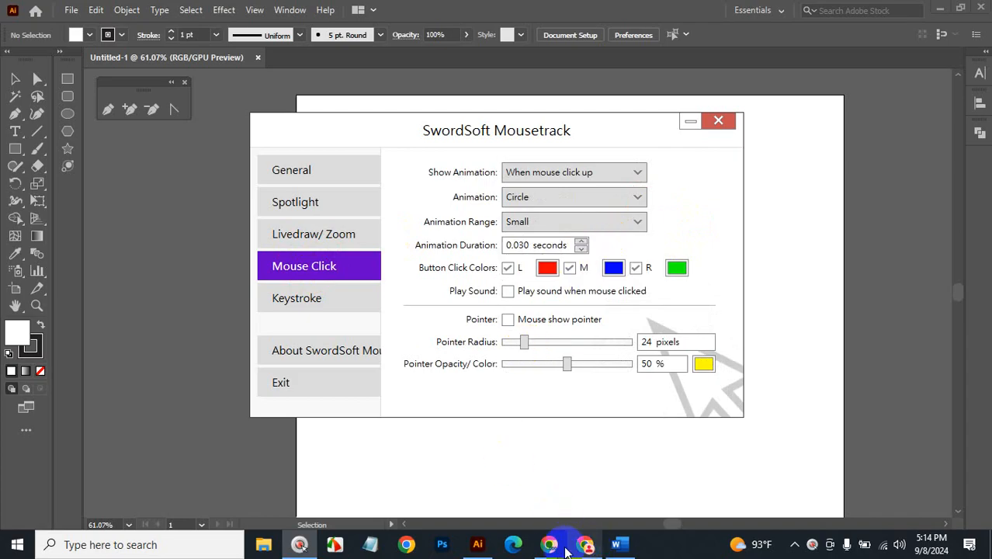
{"action": "mouse_move", "coordinate": [550, 548]}
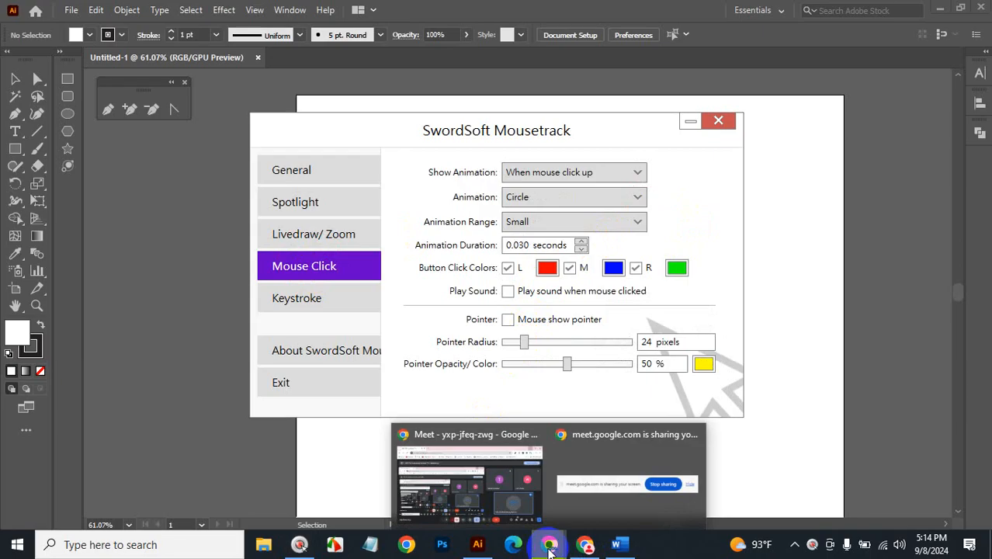
{"action": "left_click", "coordinate": [466, 505]}
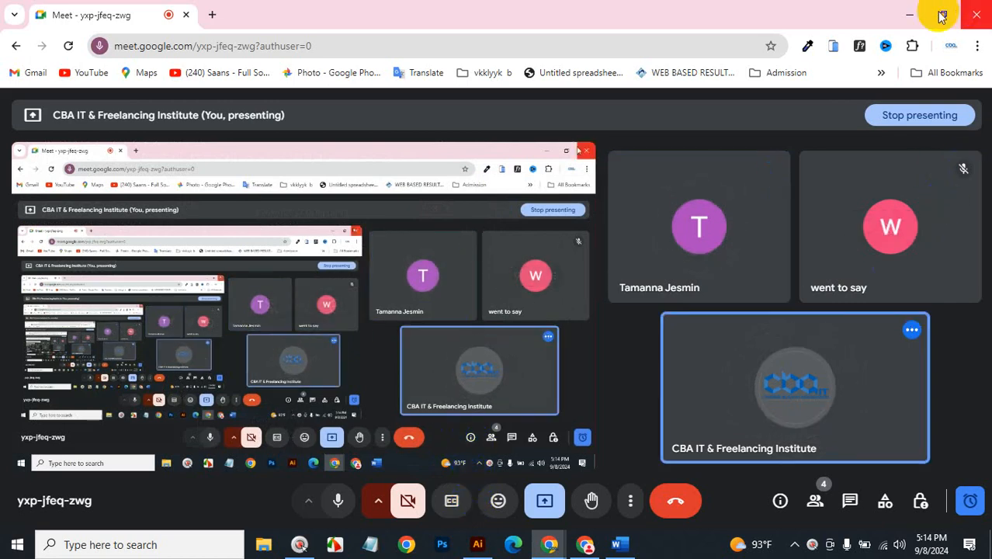
{"action": "left_click", "coordinate": [914, 16]}
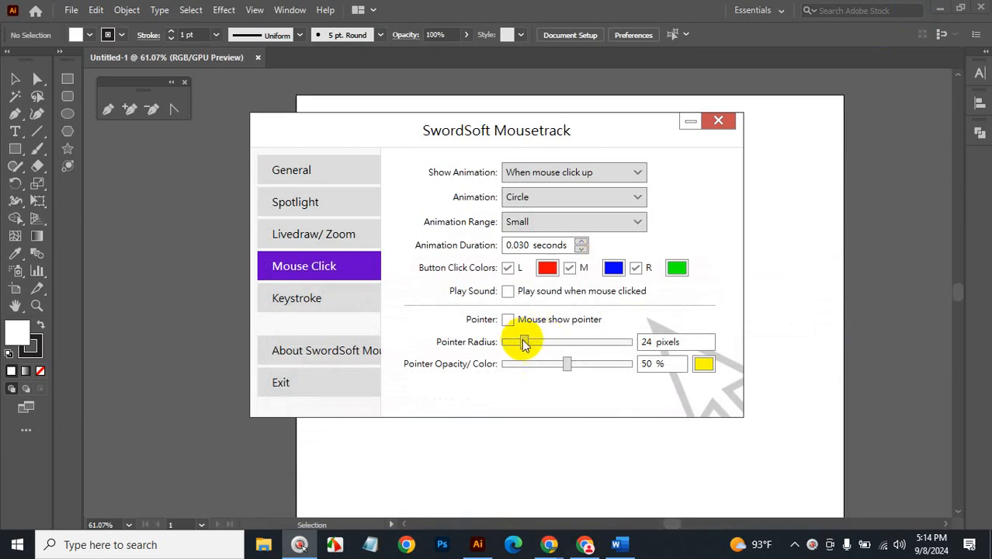
Make the Mousetrack pointer circle 16 pixels and dark grey, enable it, and minimize Mousetrack.
{"action": "left_click_drag", "start_coordinate": [523, 344], "coordinate": [461, 343]}
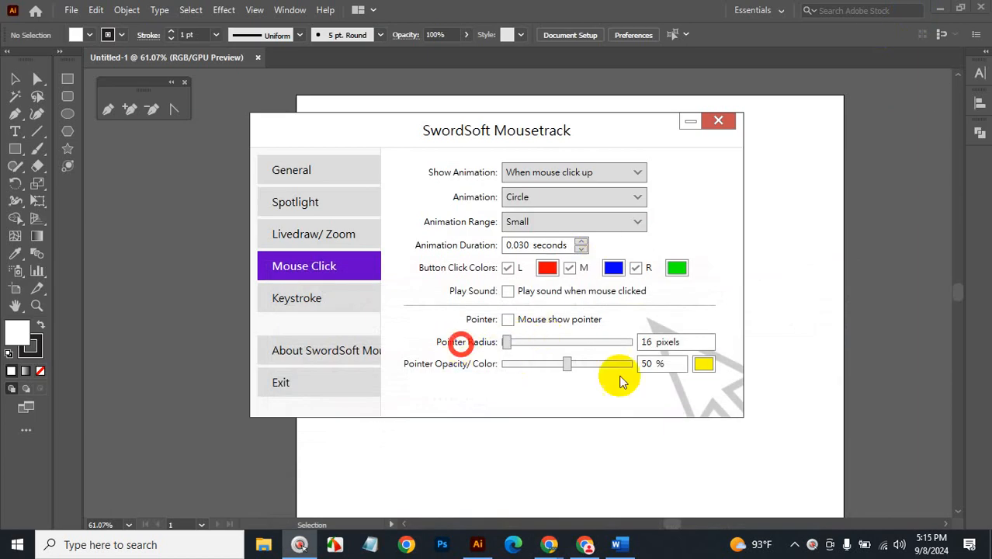
{"action": "left_click", "coordinate": [703, 364]}
{"action": "left_click", "coordinate": [414, 182]}
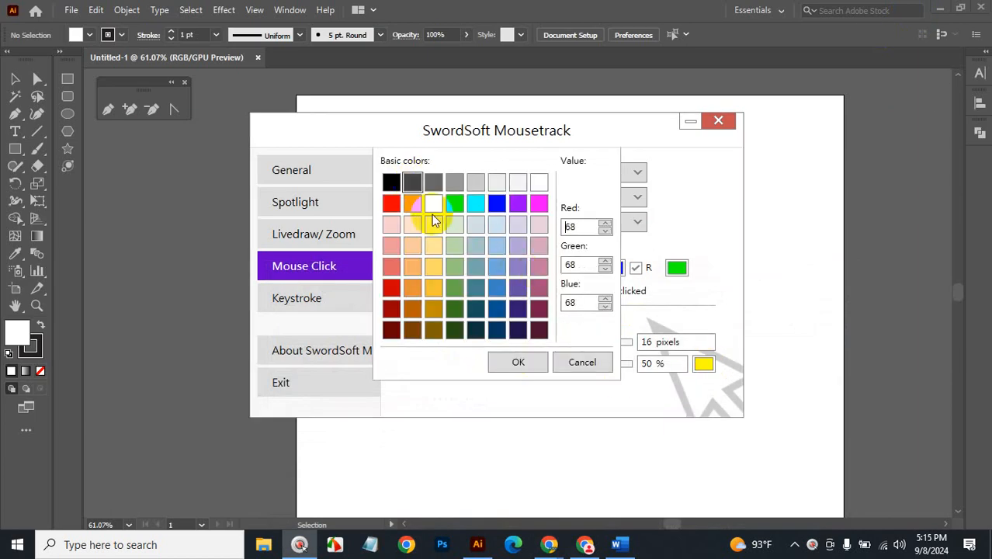
{"action": "left_click", "coordinate": [533, 361]}
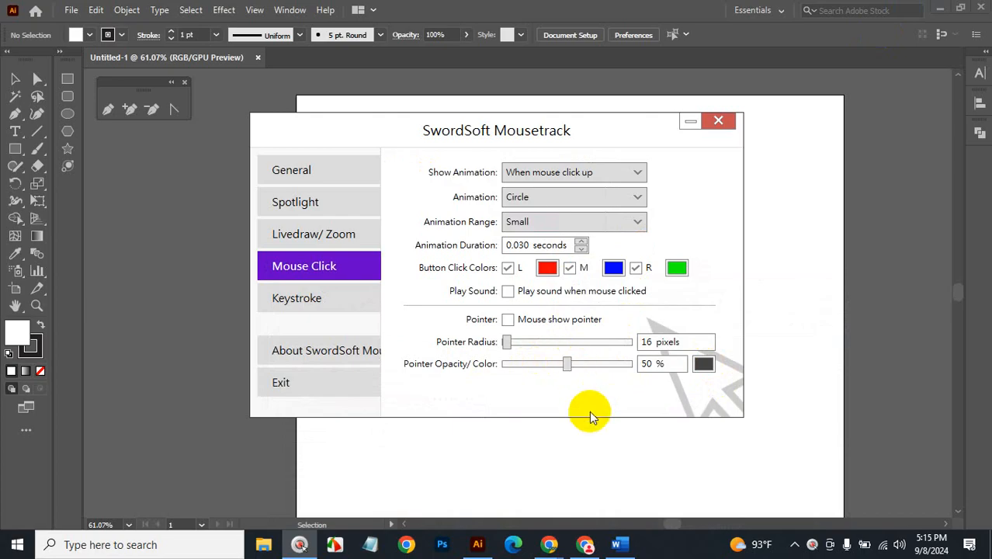
{"action": "left_click", "coordinate": [508, 319]}
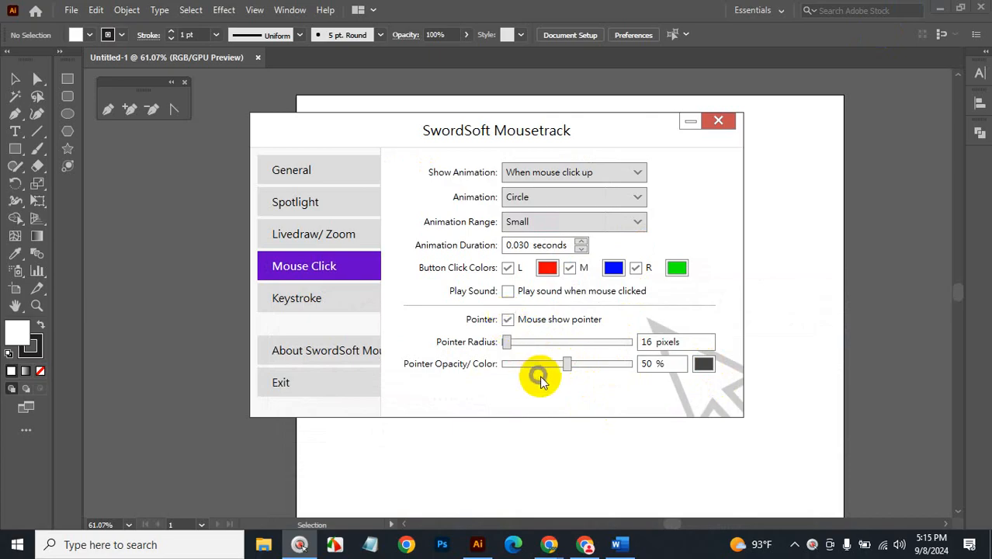
{"action": "left_click", "coordinate": [692, 125]}
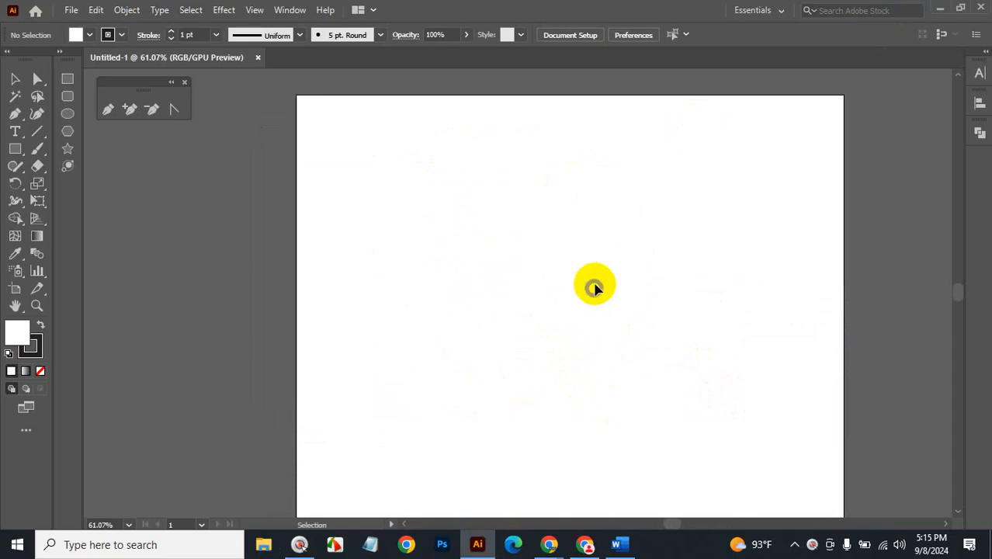
{"action": "key", "text": "space"}
{"action": "left_click_drag", "start_coordinate": [609, 255], "coordinate": [582, 234]}
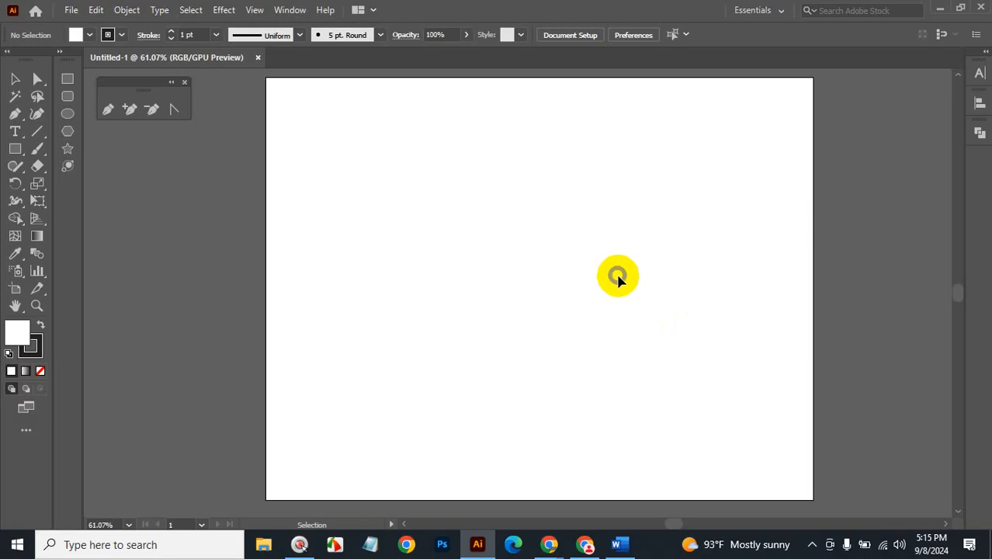
{"action": "key", "text": "space"}
{"action": "left_click_drag", "start_coordinate": [609, 292], "coordinate": [628, 223]}
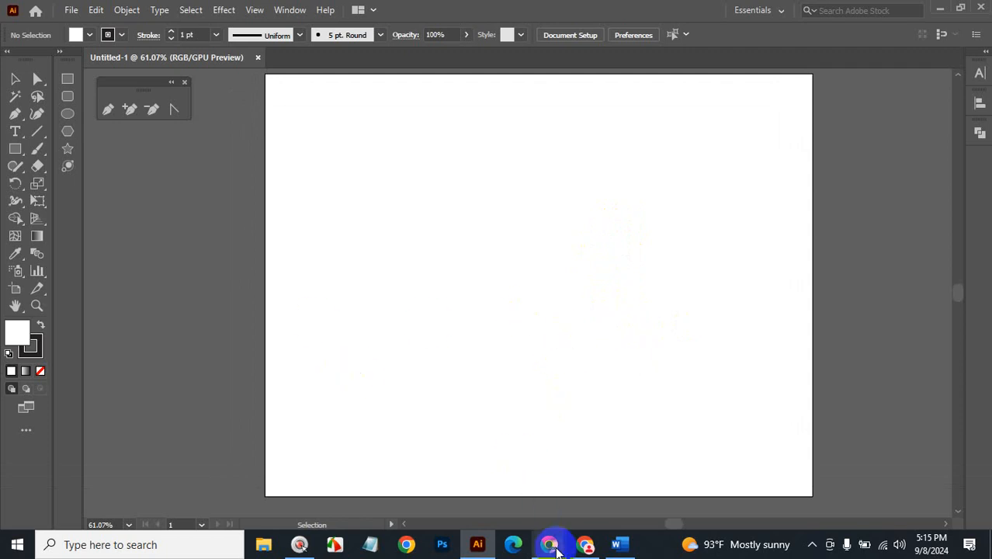
{"action": "mouse_move", "coordinate": [556, 548]}
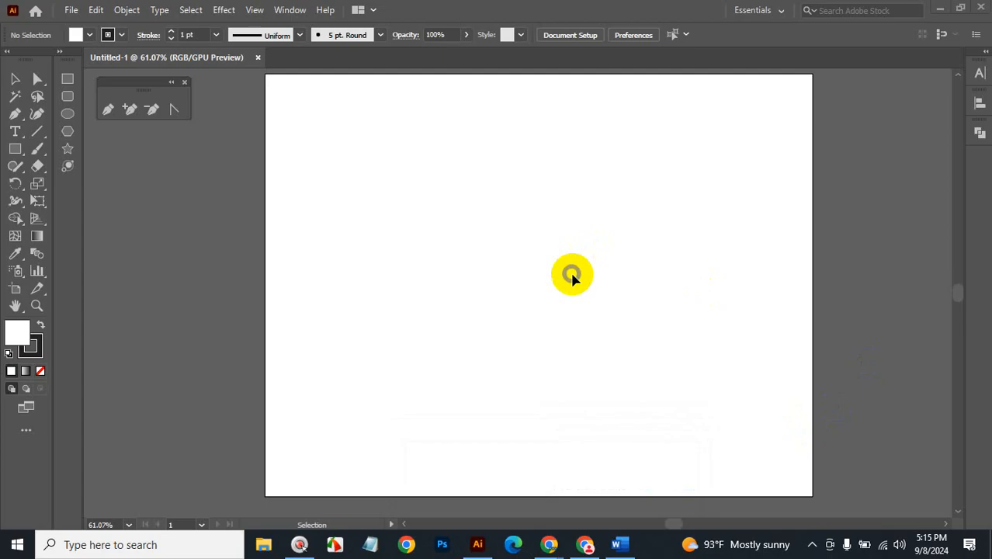
{"action": "key", "text": "space"}
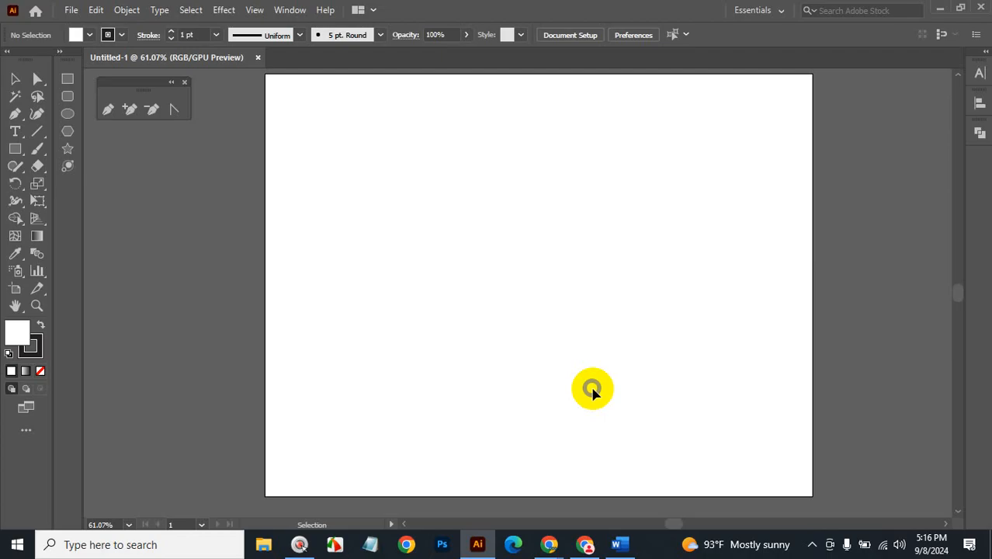
{"action": "key", "text": "space"}
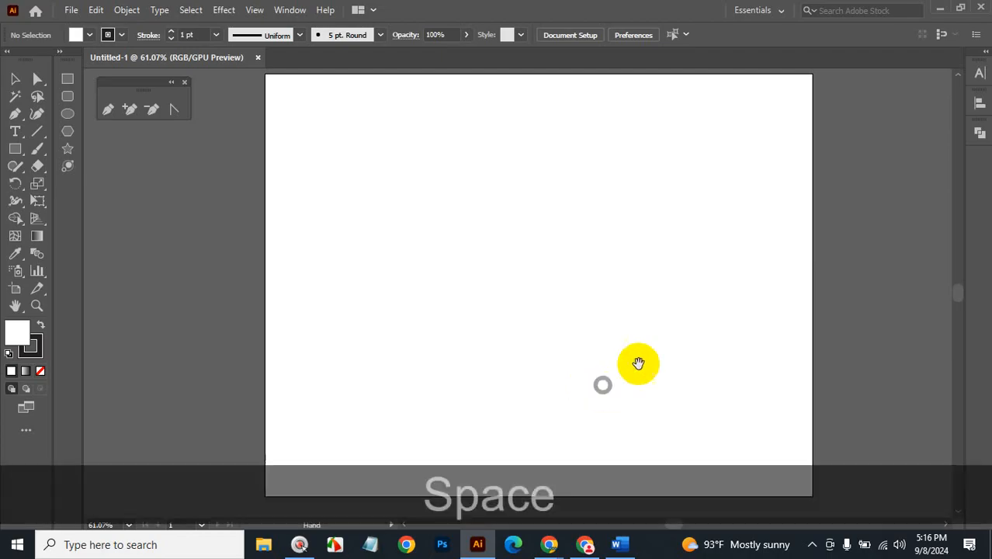
{"action": "mouse_move", "coordinate": [594, 256]}
{"action": "left_mouse_down"}
{"action": "mouse_move", "coordinate": [598, 272]}
{"action": "mouse_move", "coordinate": [596, 261]}
{"action": "left_mouse_up"}
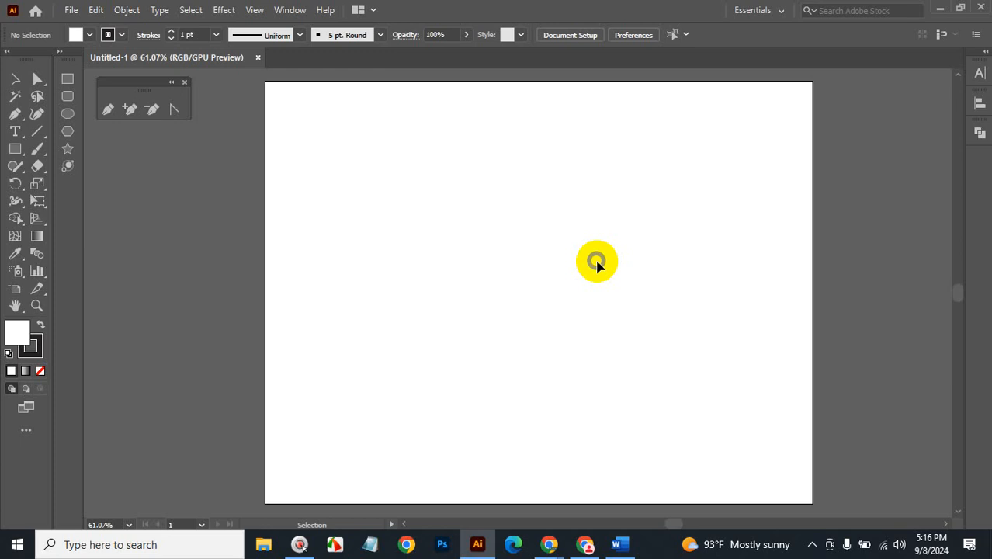
{"action": "left_click", "coordinate": [596, 261]}
{"action": "left_click", "coordinate": [775, 94]}
{"action": "left_click", "coordinate": [691, 312]}
{"action": "left_click", "coordinate": [692, 312]}
{"action": "left_click", "coordinate": [618, 544]}
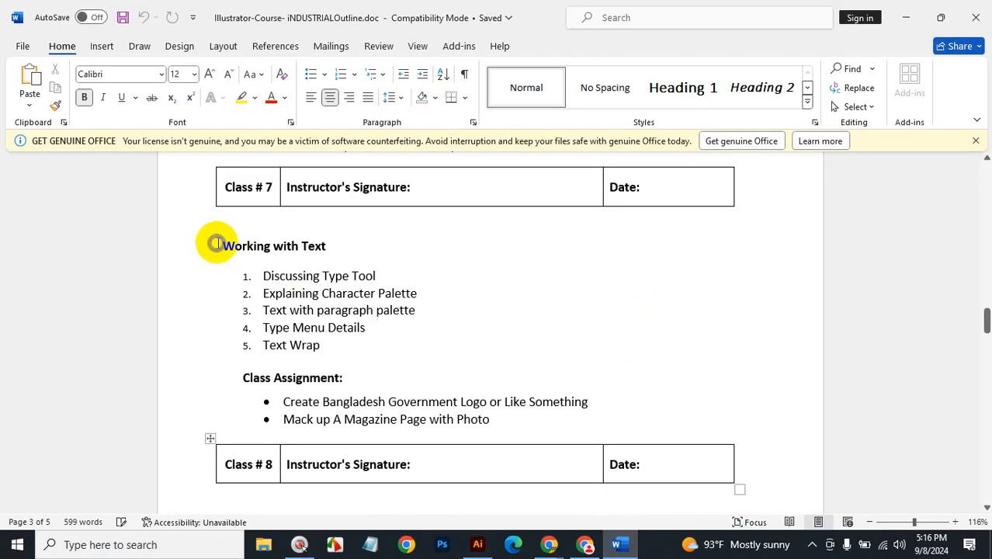
{"action": "left_click", "coordinate": [906, 17]}
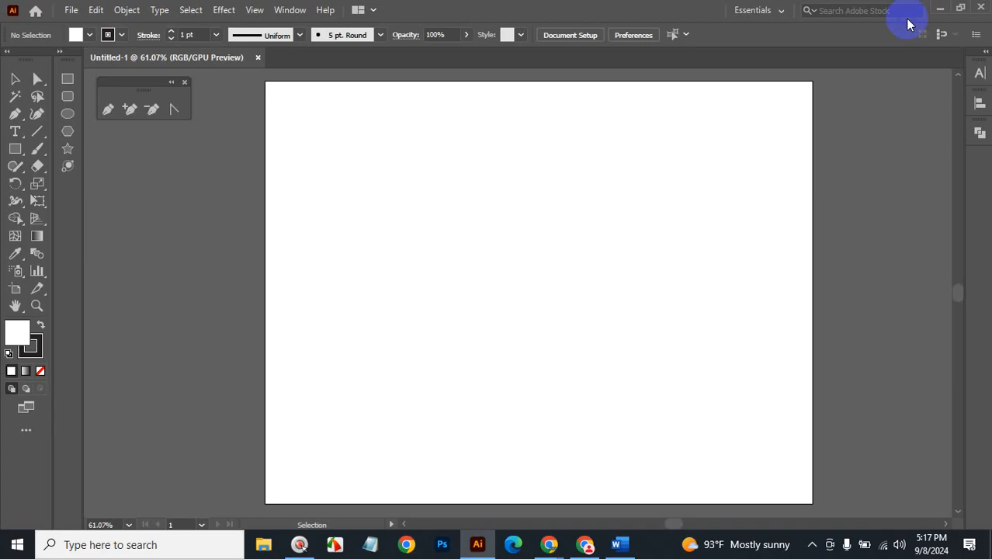
{"action": "key", "text": "space"}
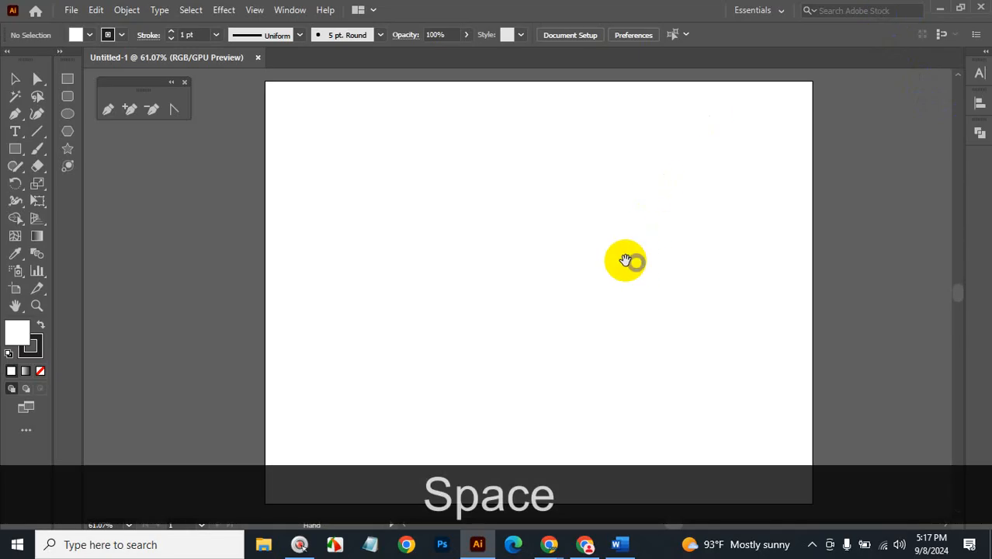
{"action": "mouse_move", "coordinate": [627, 261]}
{"action": "left_mouse_down"}
{"action": "mouse_move", "coordinate": [596, 252]}
{"action": "mouse_move", "coordinate": [613, 254]}
{"action": "left_mouse_up"}
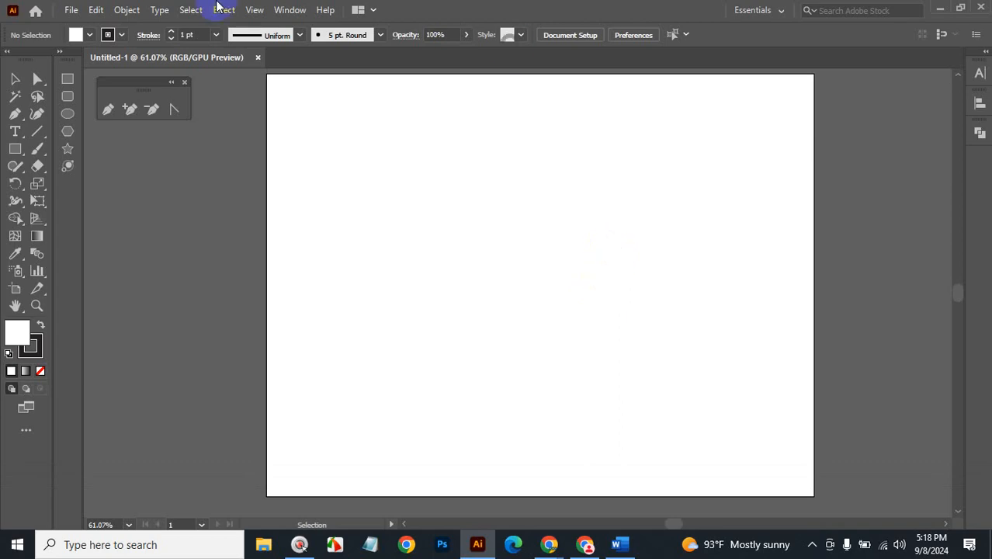
Tear off the Type tool flyout into a floating panel and place it on the workspace.
{"action": "left_click", "coordinate": [14, 134]}
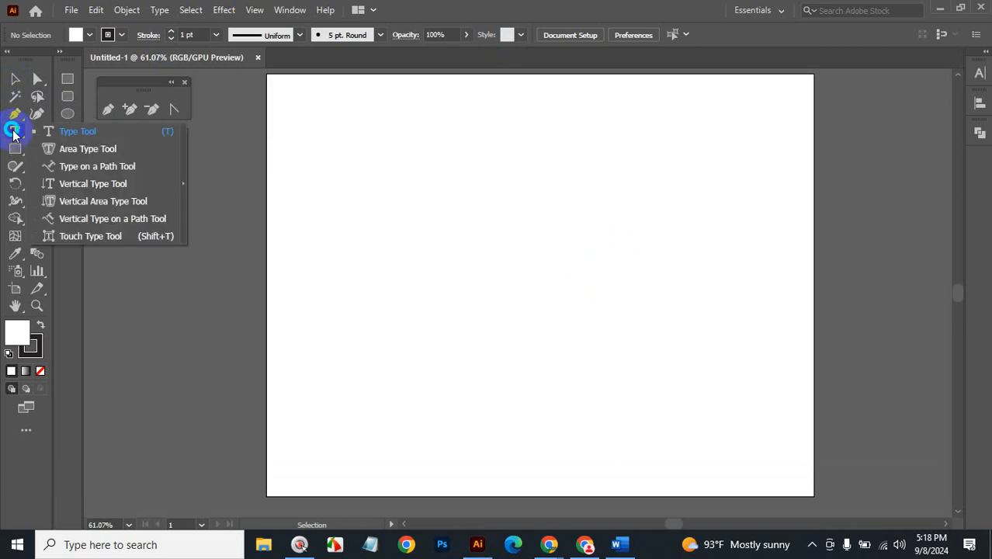
{"action": "left_click", "coordinate": [184, 183]}
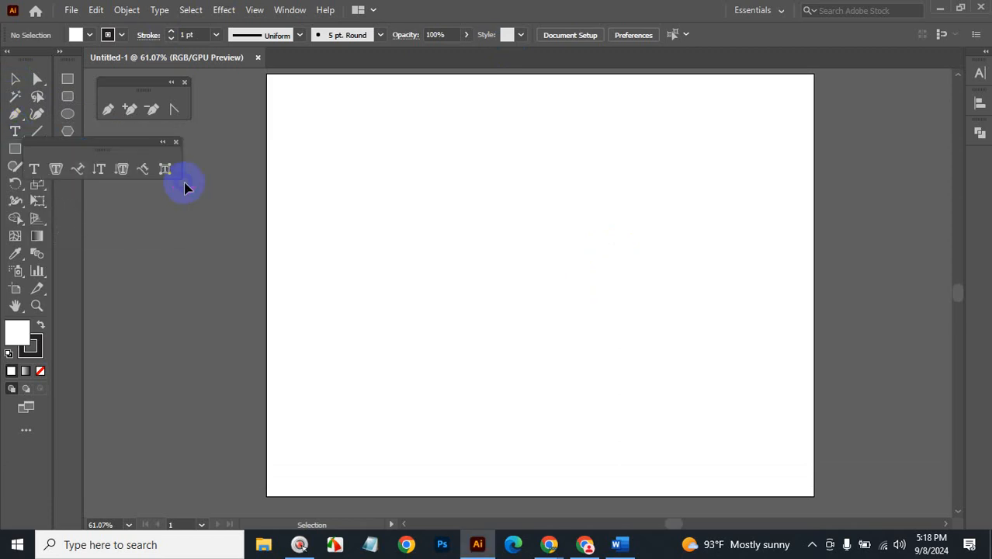
{"action": "left_click_drag", "start_coordinate": [134, 142], "coordinate": [164, 159]}
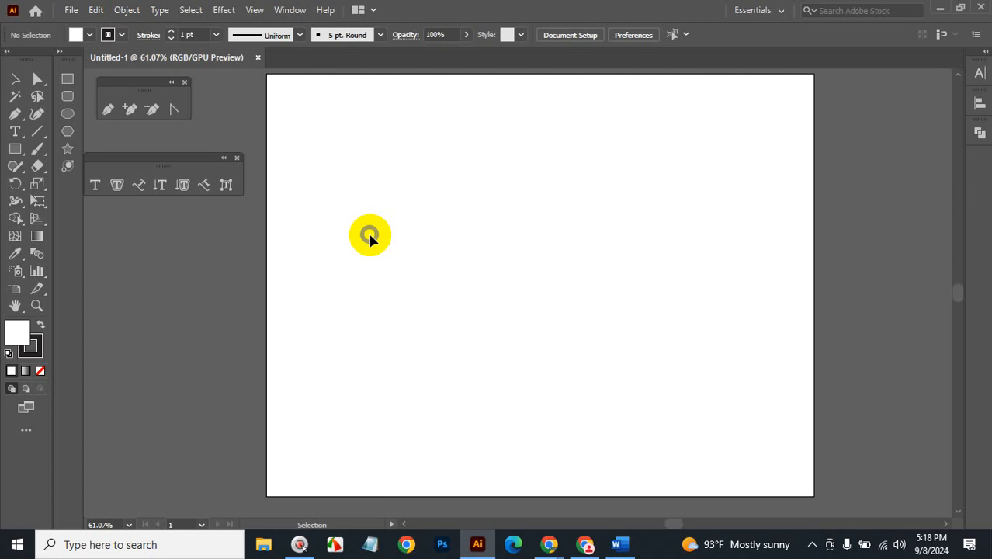
Click with the Type tool near the artboard's upper middle to add 'Lorem ipsum' in Myriad Pro 12 pt.
{"action": "left_click", "coordinate": [96, 185]}
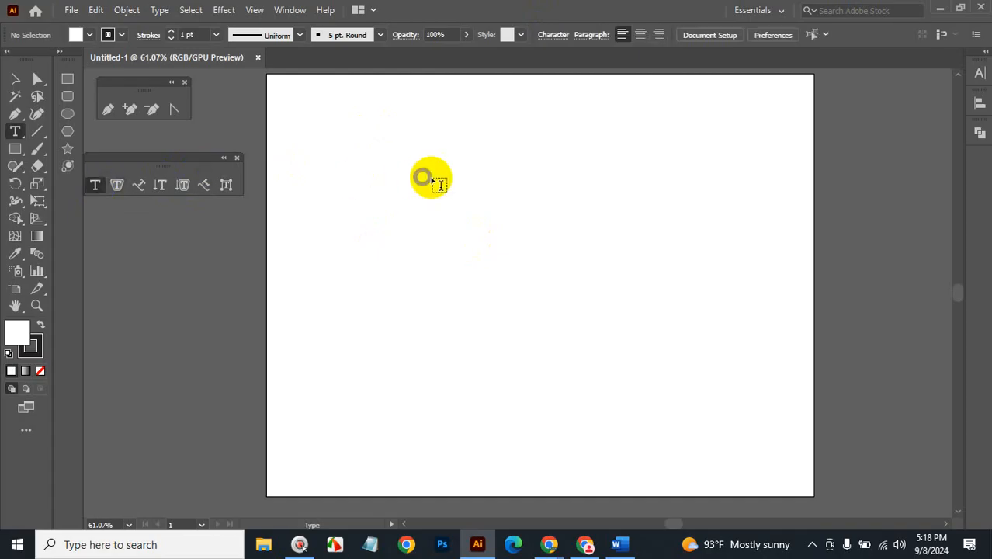
{"action": "left_click", "coordinate": [471, 197]}
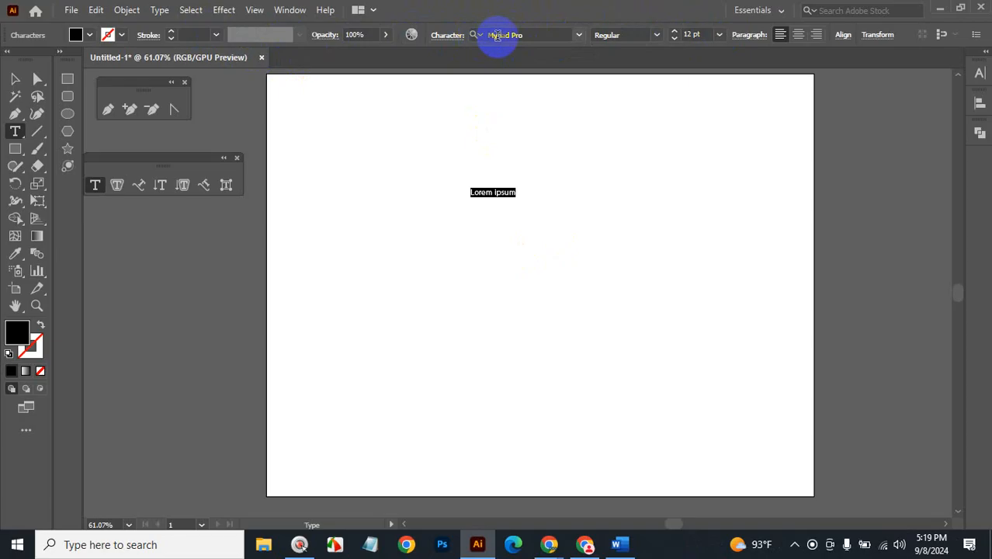
{"action": "left_click", "coordinate": [507, 36]}
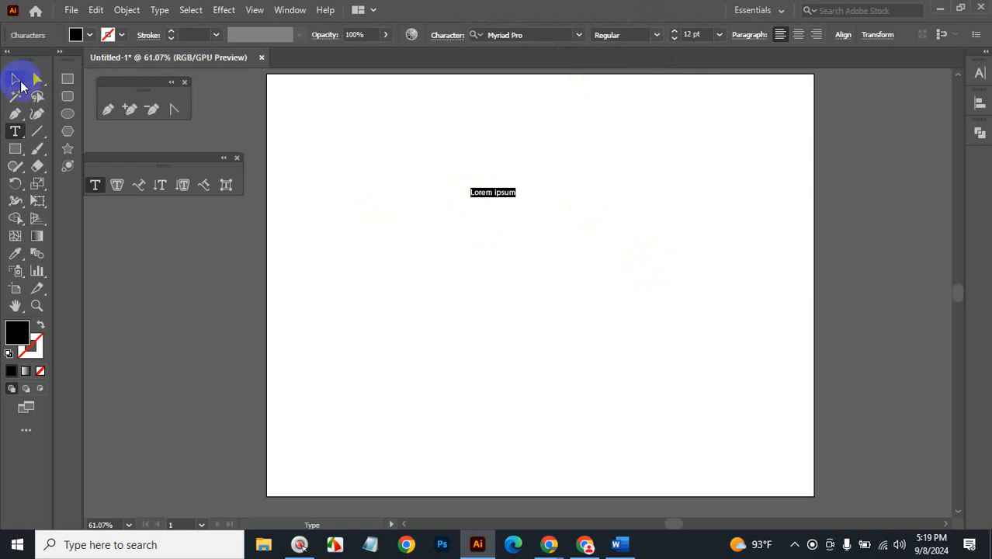
Scale the Lorem ipsum text proportionally to about 82 pt and move it near the artboard's top.
{"action": "left_click", "coordinate": [15, 79]}
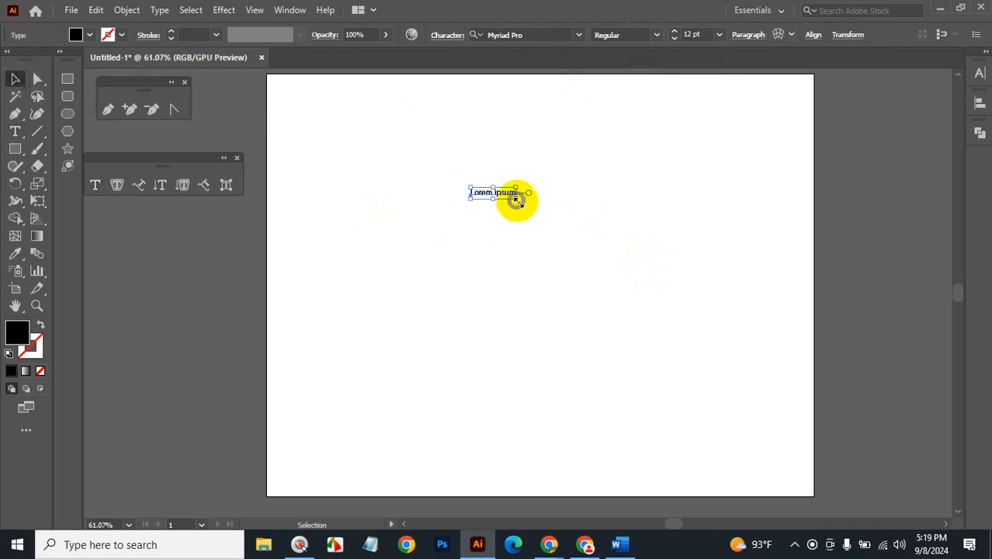
{"action": "left_click_drag", "start_coordinate": [516, 201], "coordinate": [648, 289]}
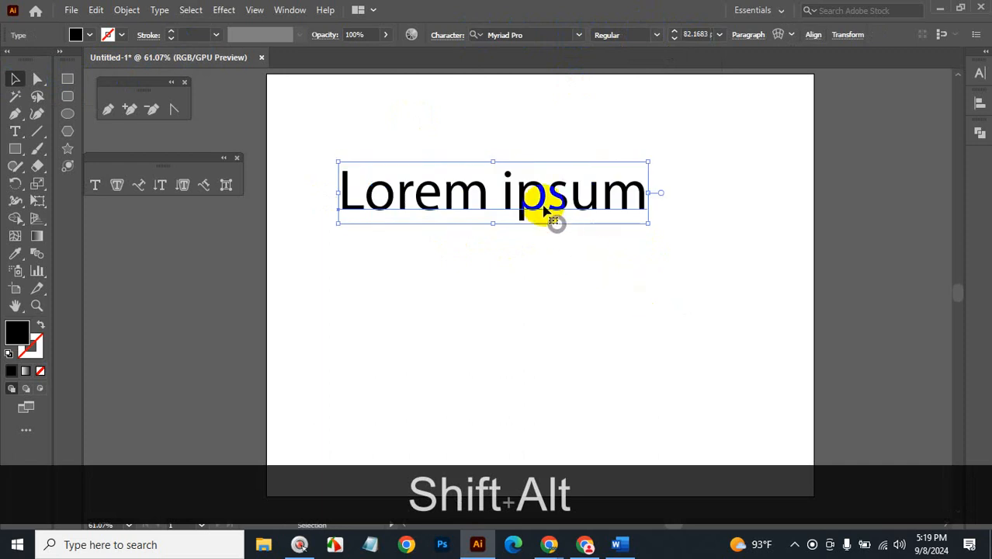
{"action": "left_click_drag", "start_coordinate": [553, 195], "coordinate": [603, 262]}
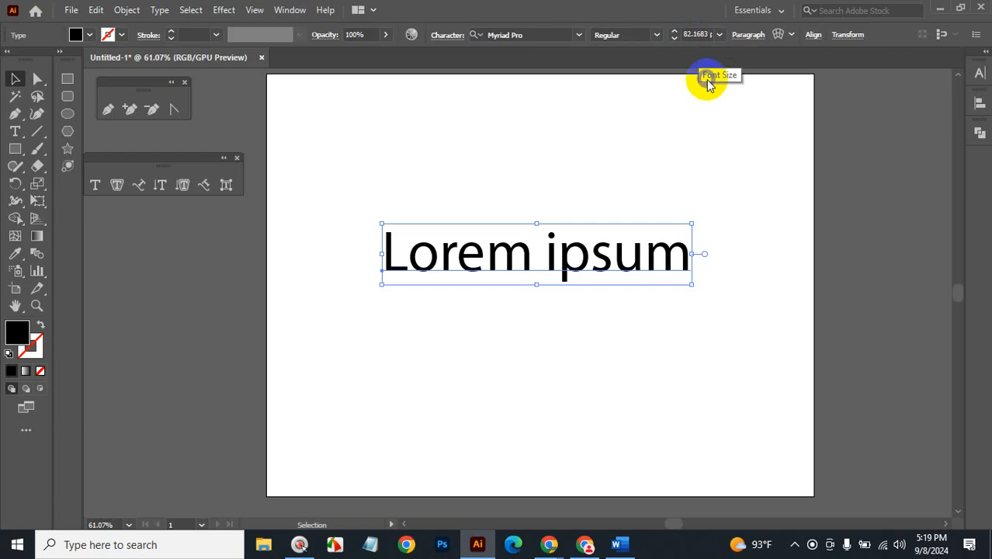
{"action": "left_click", "coordinate": [593, 322]}
{"action": "left_click_drag", "start_coordinate": [576, 266], "coordinate": [568, 200]}
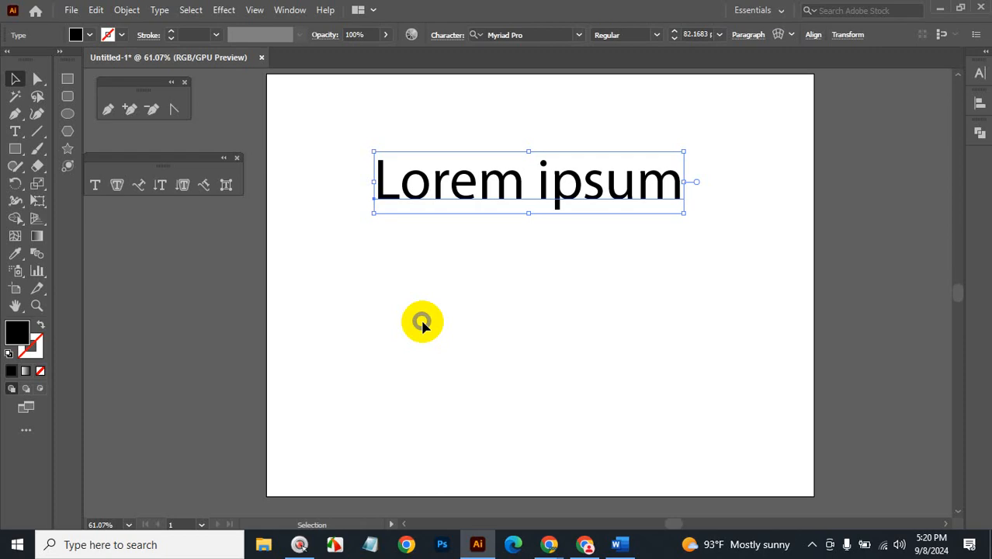
Type 'hshdsdhshhgsghois shguisdguisdhf shsois hgosgyo' after 'ipsum', then start a new line.
{"action": "left_click", "coordinate": [15, 132]}
{"action": "left_click", "coordinate": [689, 206]}
{"action": "type", "text": "h"}
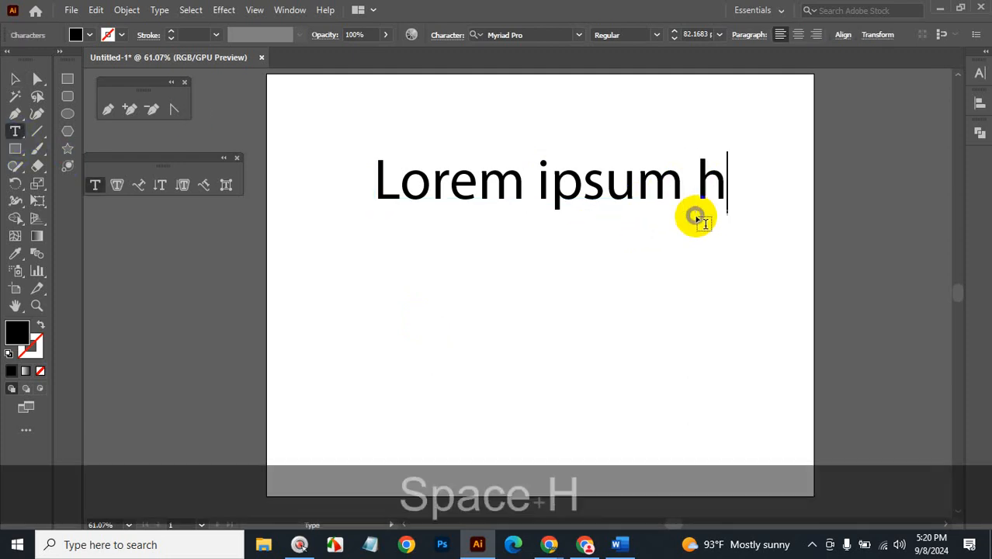
{"action": "type", "text": "shdsdhshhgsghois shguisdguisdhf shsois hgosgyo"}
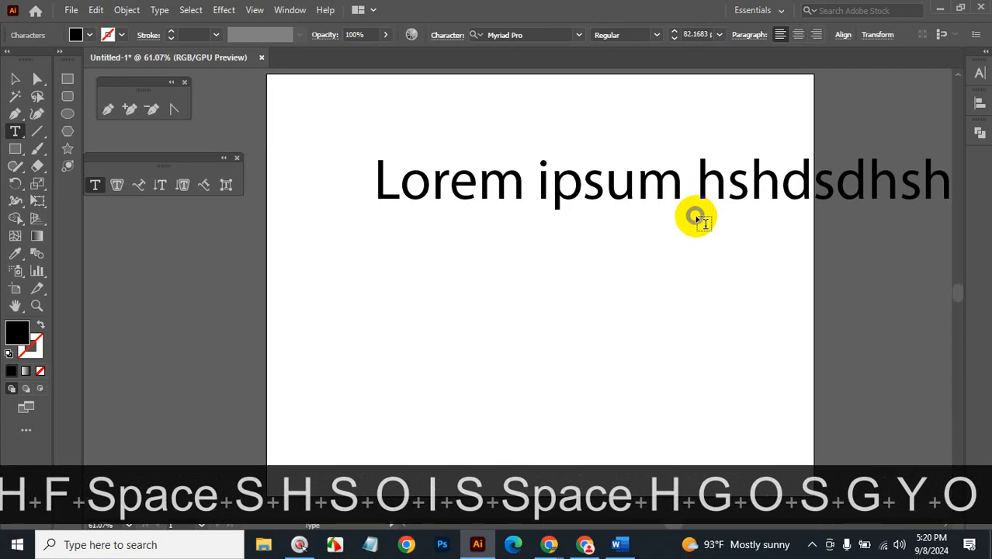
{"action": "key", "text": "Return"}
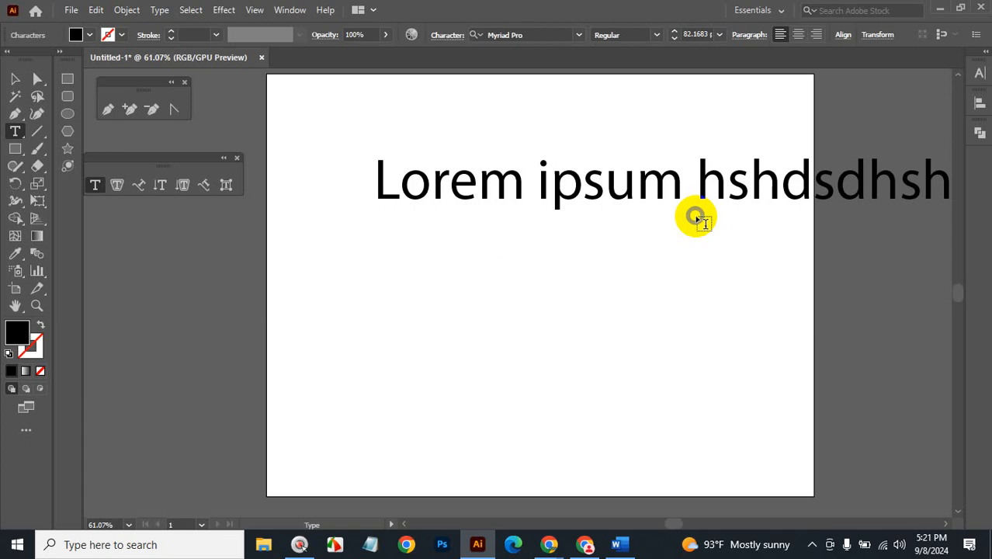
Zoom out to see the whole line, backspace the filler, and undo back to 'Lorem ipsum'.
{"action": "key", "text": "ctrl"}
{"action": "key", "text": "ctrl+alt+space"}
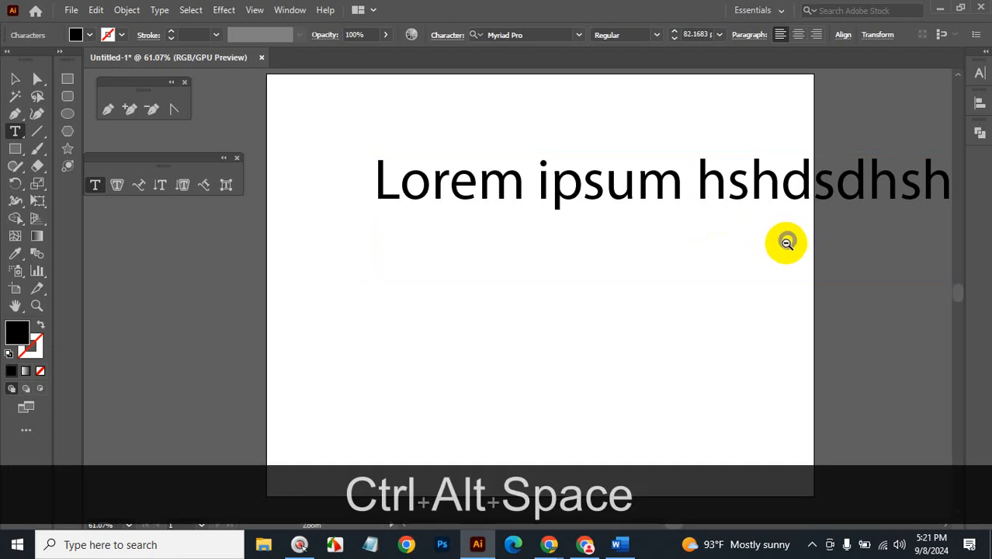
{"action": "left_click", "coordinate": [765, 258], "text": "ctrl+alt"}
{"action": "left_click", "coordinate": [768, 262], "text": "ctrl+alt"}
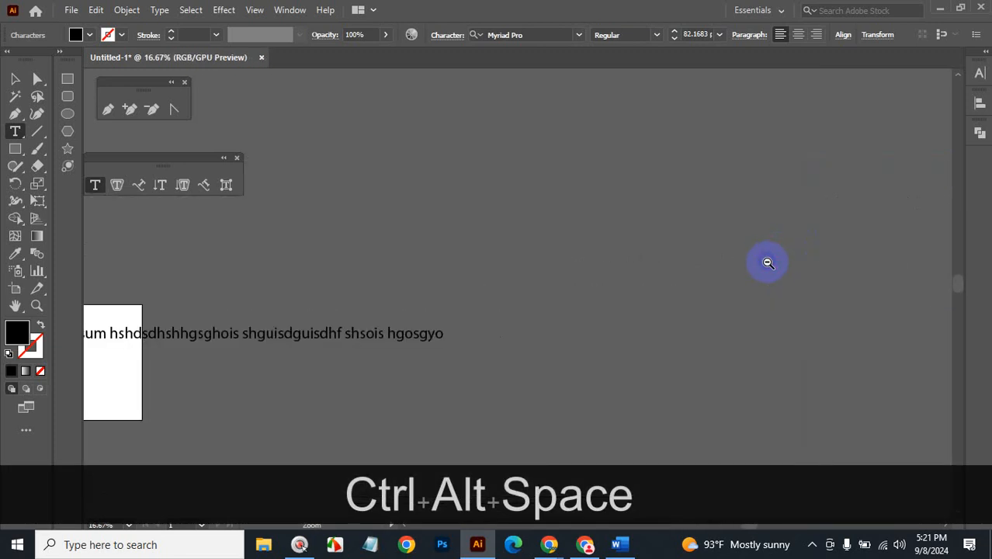
{"action": "left_click_drag", "start_coordinate": [506, 288], "coordinate": [746, 230]}
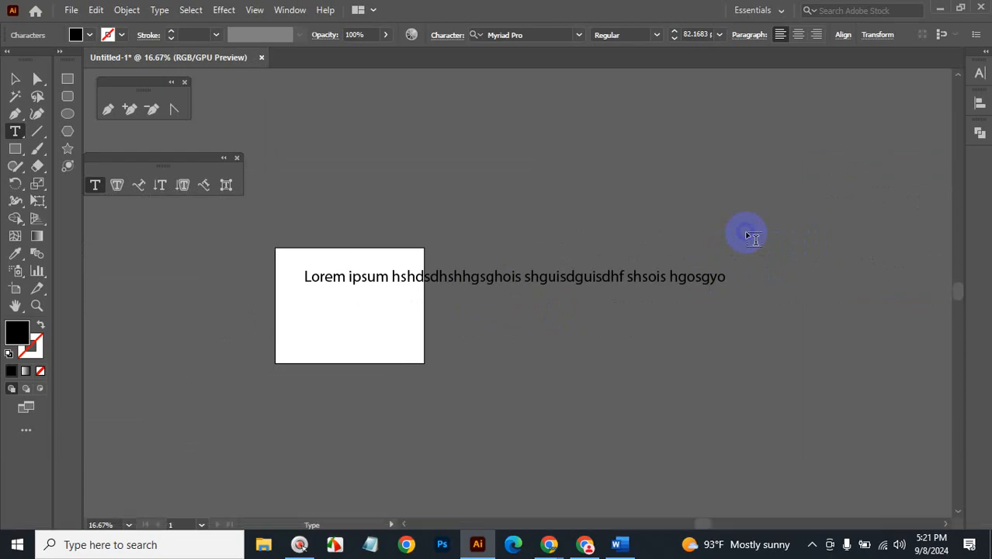
{"action": "key", "text": "BackSpace"}
{"action": "key", "text": "BackSpace"}
{"action": "key", "text": "BackSpace"}
{"action": "key", "text": "BackSpace"}
{"action": "key", "text": "BackSpace"}
{"action": "key", "text": "BackSpace"}
{"action": "key", "text": "BackSpace"}
{"action": "key", "text": "BackSpace"}
{"action": "key", "text": "BackSpace"}
{"action": "key", "text": "BackSpace"}
{"action": "key", "text": "BackSpace"}
{"action": "key", "text": "BackSpace"}
{"action": "key", "text": "BackSpace"}
{"action": "key", "text": "BackSpace"}
{"action": "key", "text": "BackSpace"}
{"action": "key", "text": "BackSpace"}
{"action": "key", "text": "BackSpace"}
{"action": "key", "text": "BackSpace"}
{"action": "key", "text": "BackSpace"}
{"action": "key", "text": "BackSpace"}
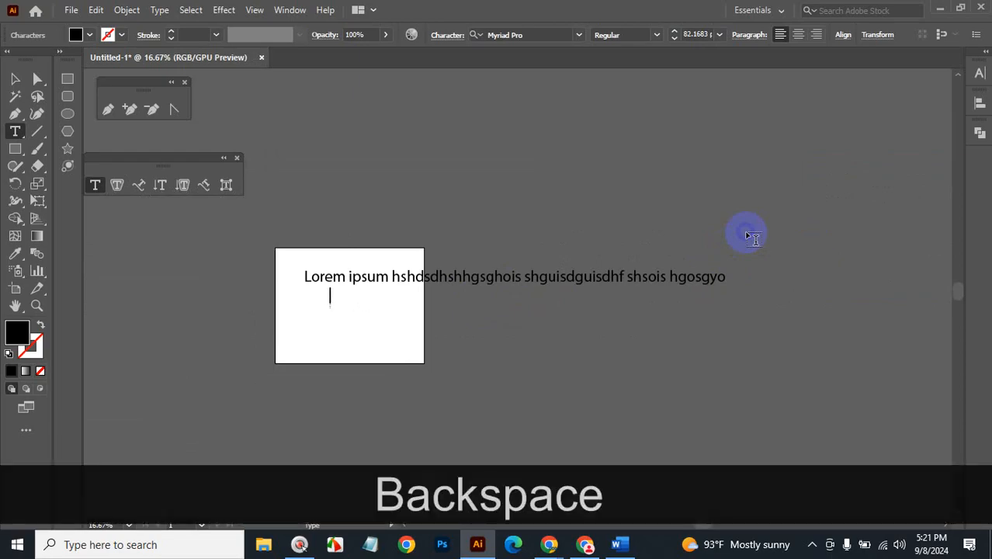
{"action": "key", "text": "BackSpace"}
{"action": "key", "text": "BackSpace"}
{"action": "key", "text": "BackSpace"}
{"action": "key", "text": "BackSpace"}
{"action": "key", "text": "BackSpace"}
{"action": "key", "text": "BackSpace"}
{"action": "key", "text": "BackSpace"}
{"action": "key", "text": "BackSpace"}
{"action": "key", "text": "BackSpace"}
{"action": "key", "text": "BackSpace"}
{"action": "key", "text": "BackSpace"}
{"action": "key", "text": "BackSpace"}
{"action": "key", "text": "BackSpace"}
{"action": "key", "text": "BackSpace"}
{"action": "key", "text": "BackSpace"}
{"action": "key", "text": "BackSpace"}
{"action": "key", "text": "BackSpace"}
{"action": "key", "text": "BackSpace"}
{"action": "key", "text": "BackSpace"}
{"action": "key", "text": "BackSpace"}
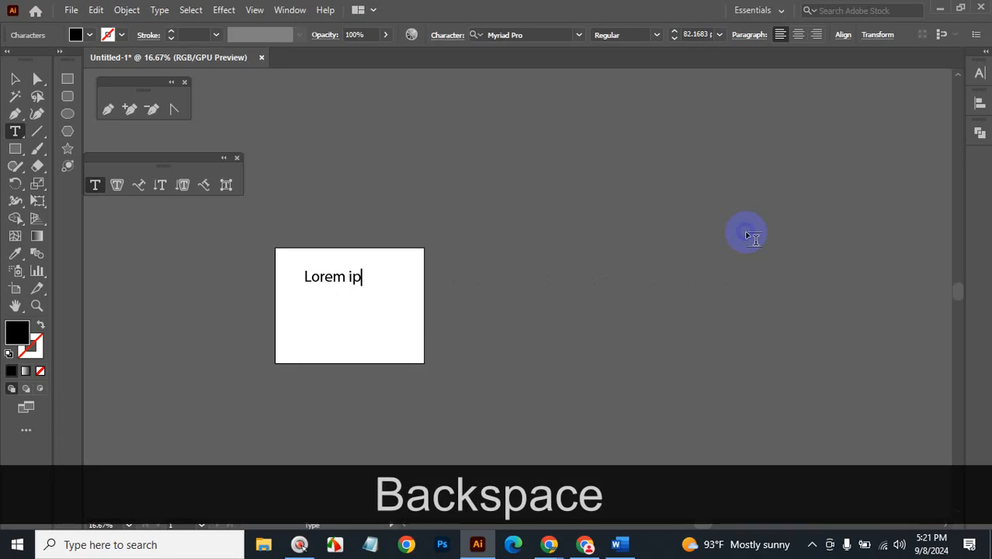
{"action": "key", "text": "ctrl+z"}
{"action": "key", "text": "ctrl+z"}
{"action": "key", "text": "ctrl+z"}
{"action": "key", "text": "ctrl+z"}
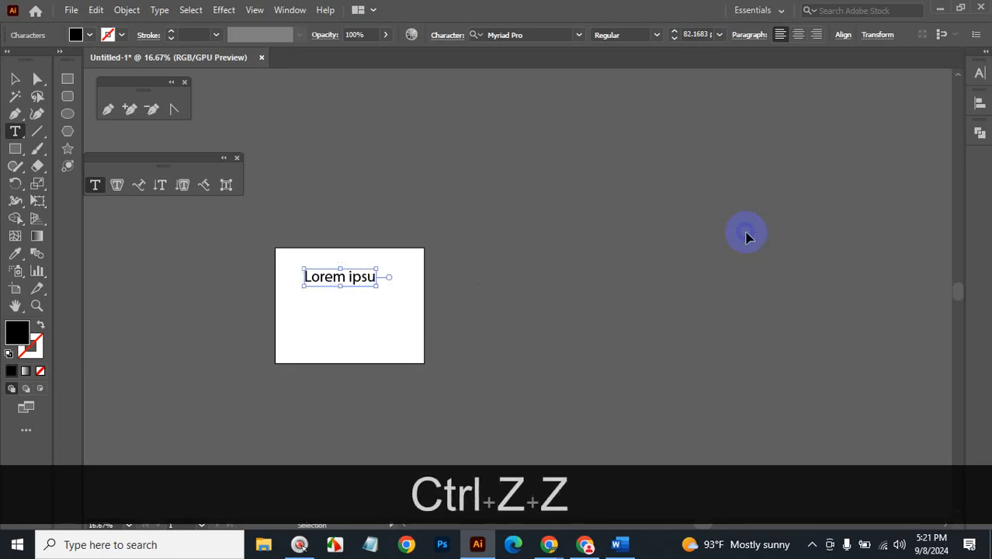
Zoom back in to 50% and delete the trailing spaces after 'ipsum'.
{"action": "left_click", "coordinate": [746, 237]}
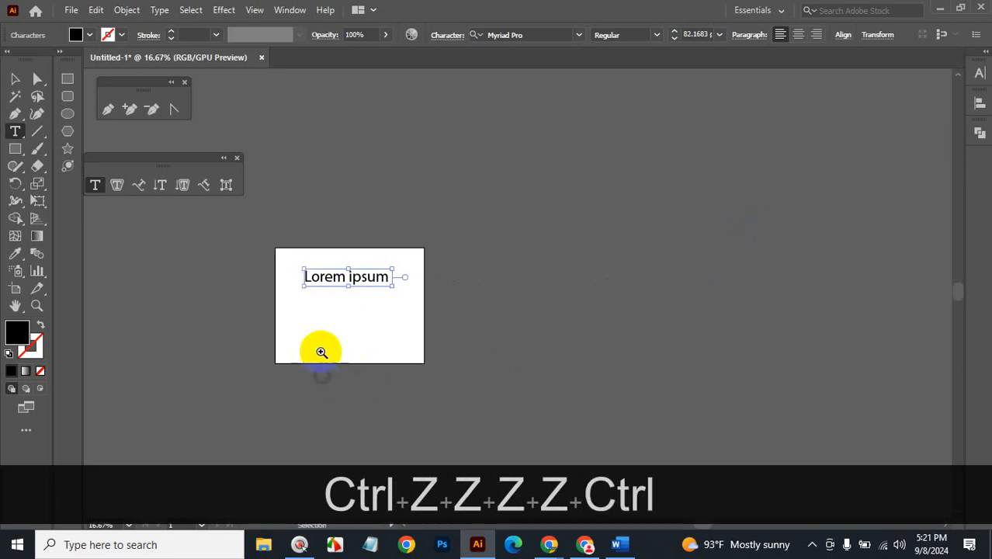
{"action": "key", "text": "ctrl+space"}
{"action": "left_click", "coordinate": [348, 312]}
{"action": "left_click", "coordinate": [547, 288]}
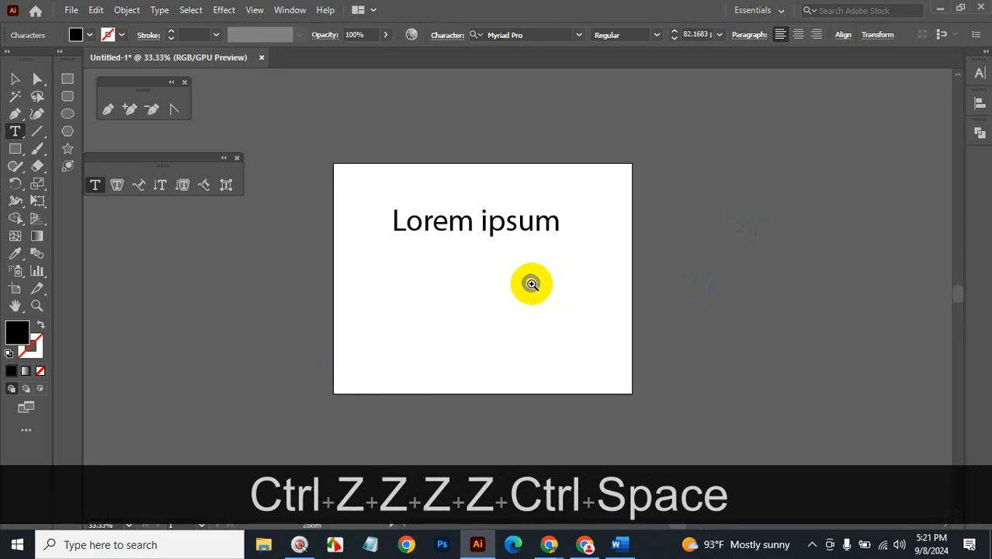
{"action": "left_click", "coordinate": [531, 284]}
{"action": "left_click_drag", "start_coordinate": [531, 284], "coordinate": [600, 294]}
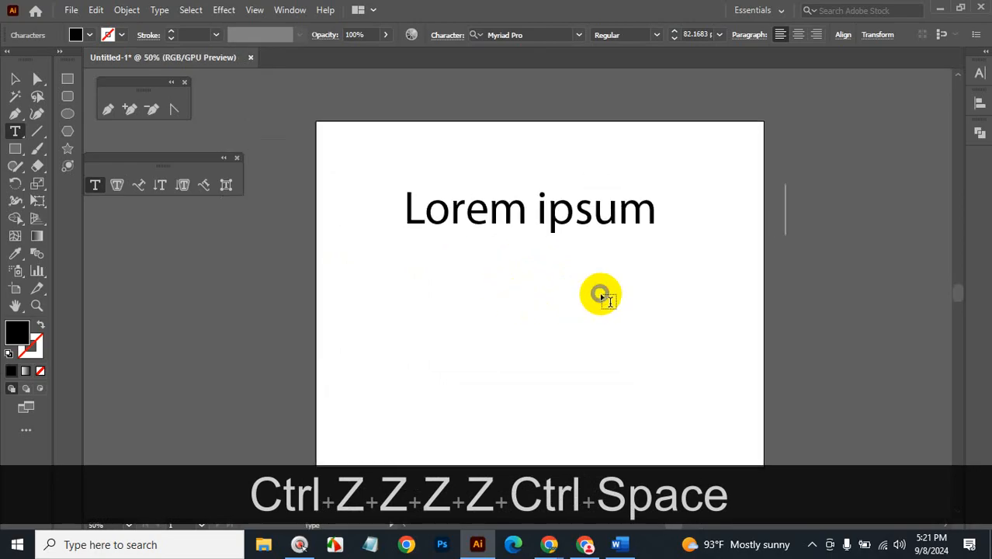
{"action": "key", "text": "BackSpace"}
{"action": "key", "text": "Delete"}
{"action": "key", "text": "BackSpace"}
{"action": "key", "text": "BackSpace"}
{"action": "key", "text": "BackSpace"}
{"action": "key", "text": "BackSpace"}
{"action": "key", "text": "BackSpace"}
{"action": "key", "text": "BackSpace"}
{"action": "key", "text": "BackSpace"}
{"action": "key", "text": "BackSpace"}
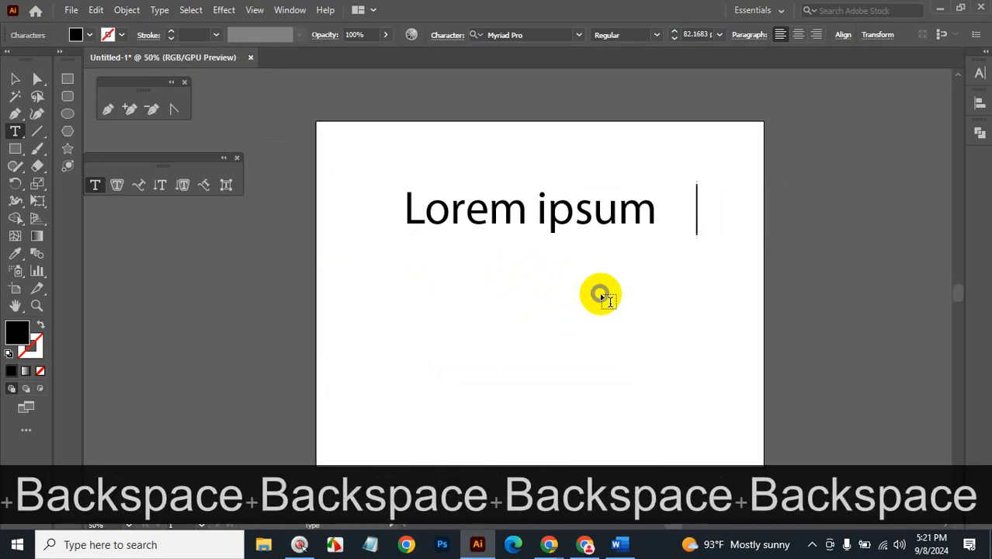
{"action": "key", "text": "BackSpace"}
{"action": "key", "text": "BackSpace"}
{"action": "key", "text": "BackSpace"}
{"action": "key", "text": "BackSpace"}
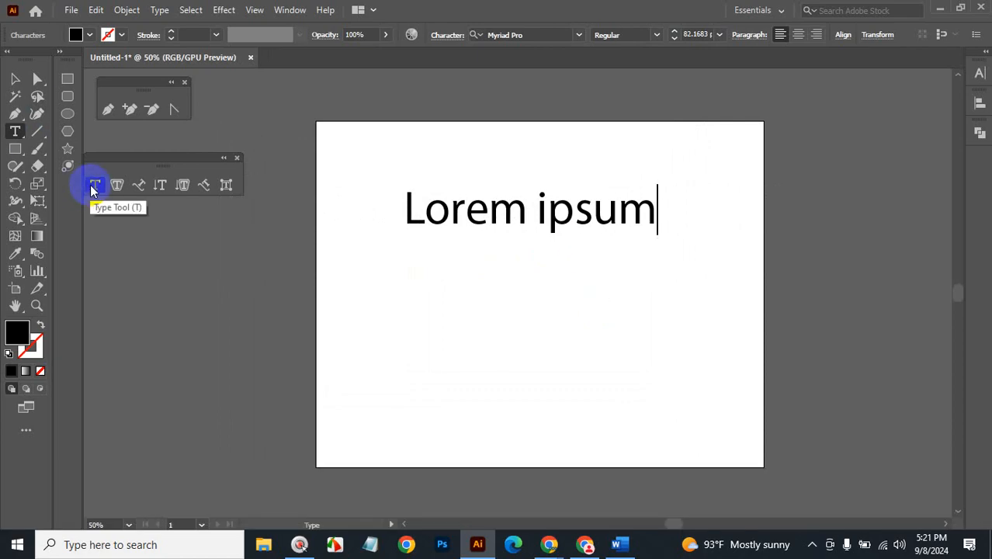
Drag the 82 pt Lorem ipsum line off the artboard onto the upper-right pasteboard.
{"action": "left_click_drag", "start_coordinate": [653, 225], "coordinate": [416, 222]}
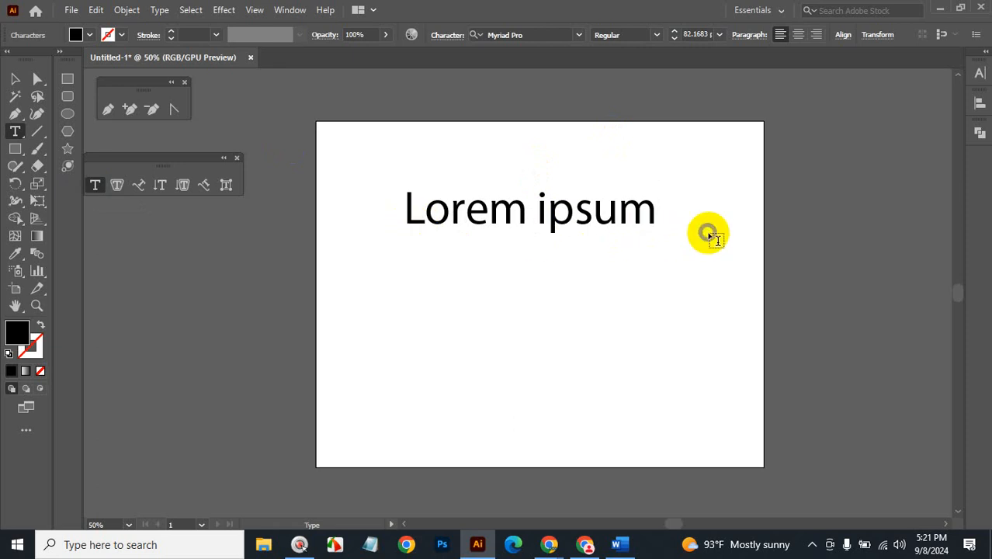
{"action": "left_click", "coordinate": [15, 78]}
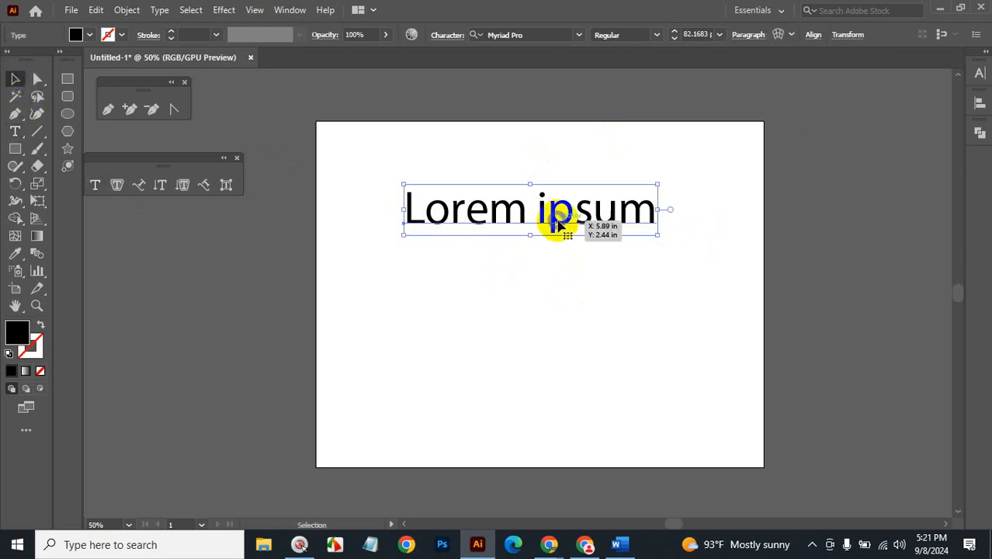
{"action": "left_click_drag", "start_coordinate": [553, 215], "coordinate": [554, 176]}
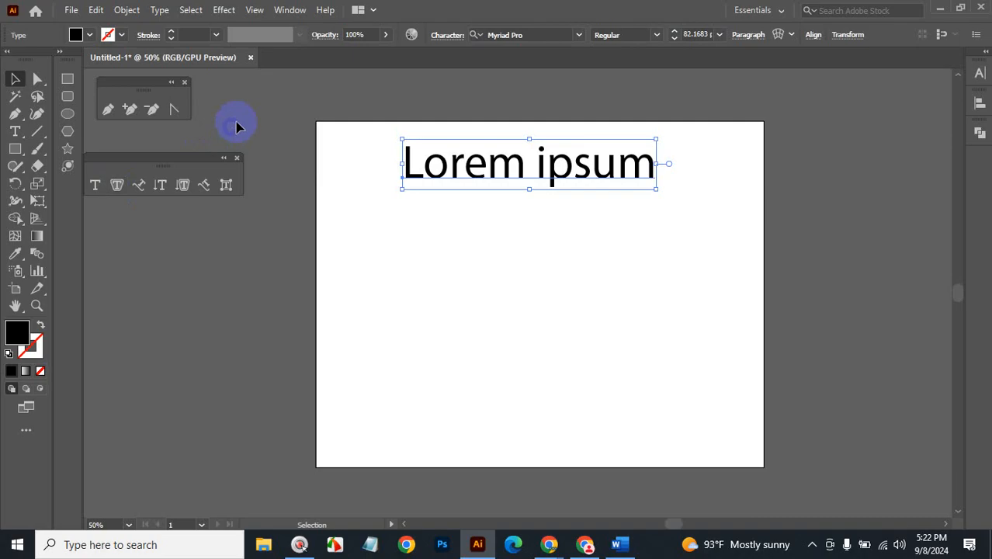
{"action": "mouse_move", "coordinate": [551, 165]}
{"action": "left_mouse_down"}
{"action": "mouse_move", "coordinate": [844, 111]}
{"action": "mouse_move", "coordinate": [861, 98]}
{"action": "left_mouse_up"}
Draw a large square on the artboard and make it an area-type frame filled with Lorem ipsum.
{"action": "left_click", "coordinate": [68, 79]}
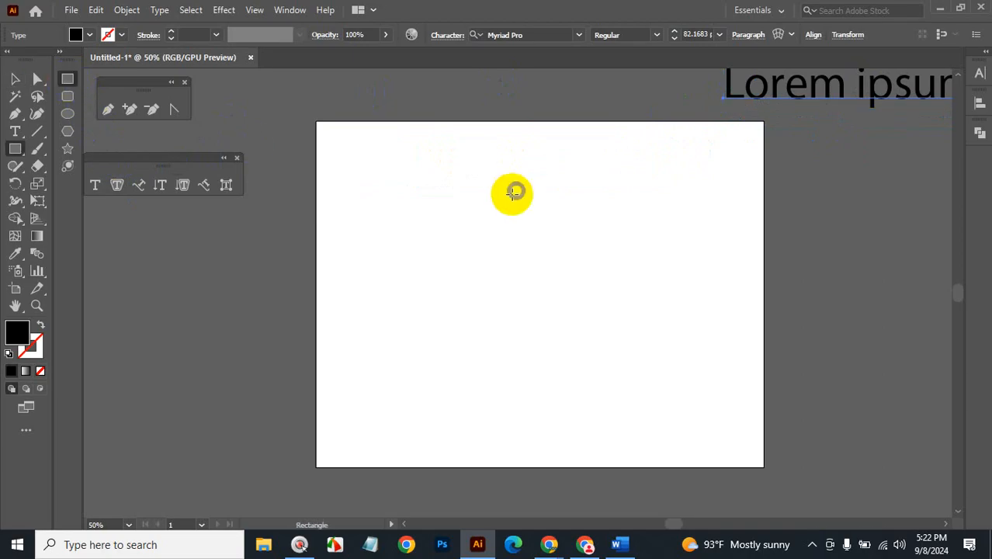
{"action": "mouse_move", "coordinate": [390, 149]}
{"action": "left_mouse_down"}
{"action": "mouse_move", "coordinate": [552, 286]}
{"action": "mouse_move", "coordinate": [662, 359]}
{"action": "mouse_move", "coordinate": [630, 389]}
{"action": "left_mouse_up"}
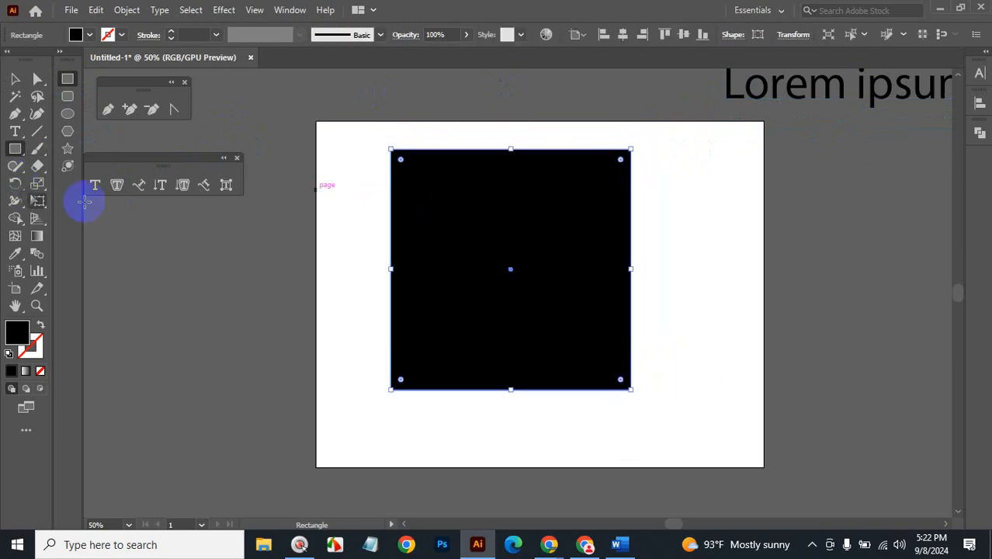
{"action": "left_click", "coordinate": [117, 185]}
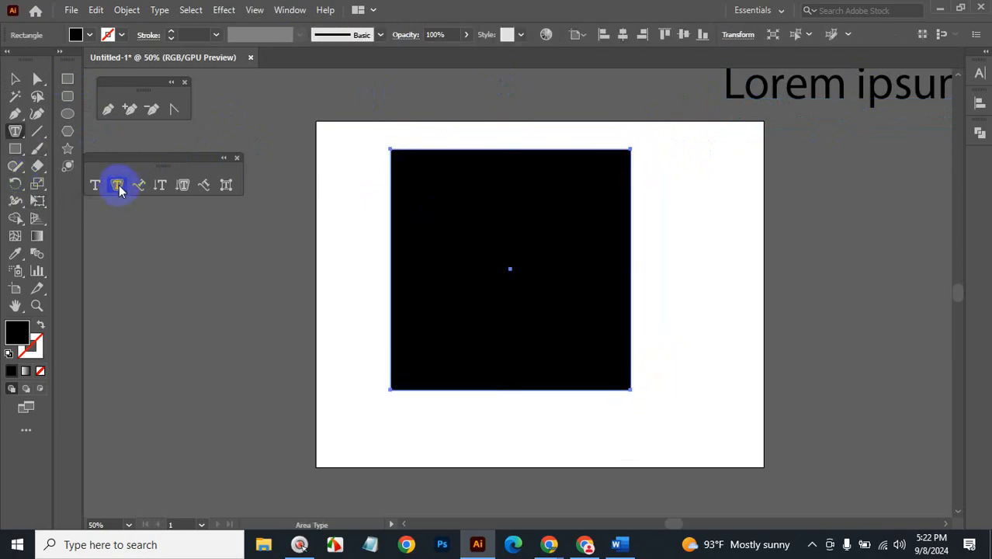
{"action": "left_click", "coordinate": [397, 153]}
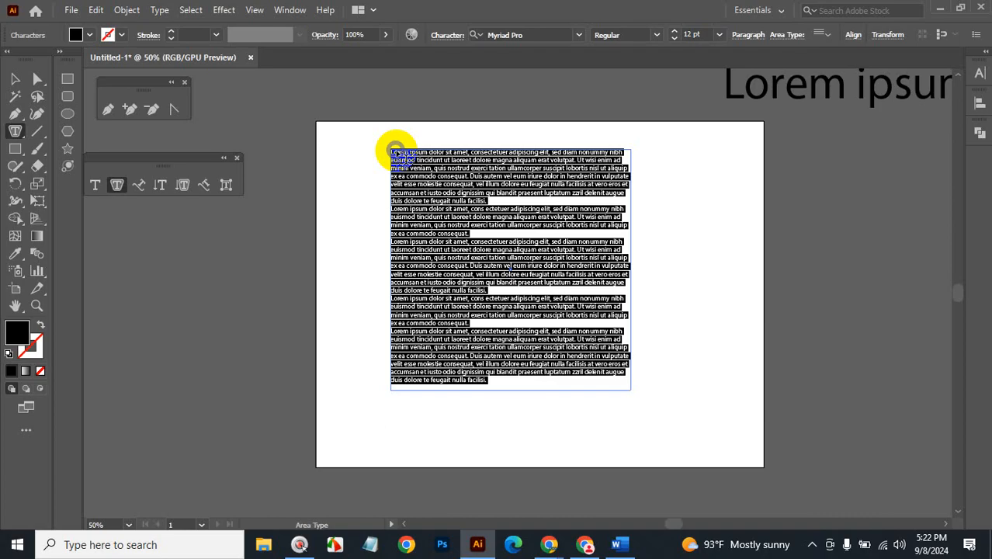
Replace the placeholder with the words 'hiuvhsd suiosd' and set them to 24 pt.
{"action": "key", "text": "BackSpace"}
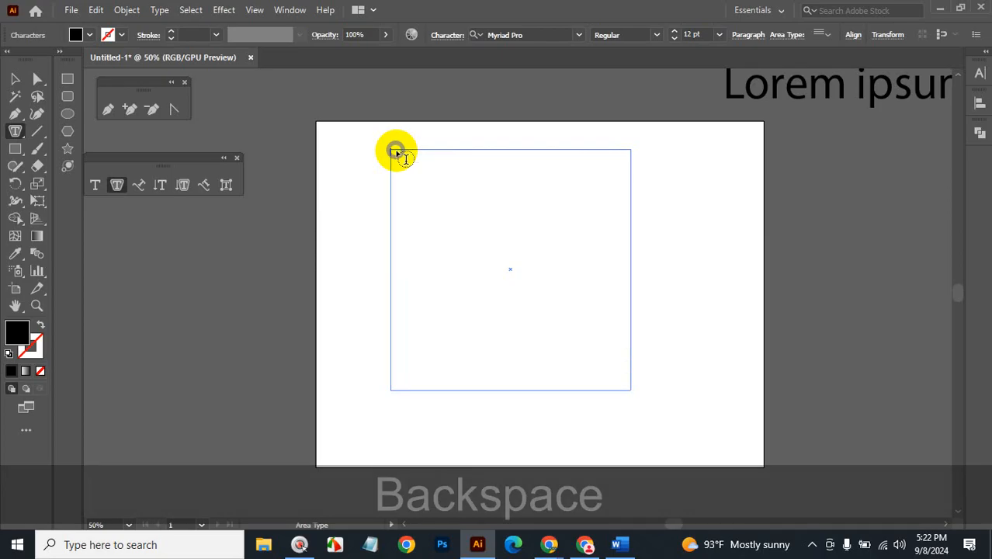
{"action": "type", "text": "hiuvhsd suiosd"}
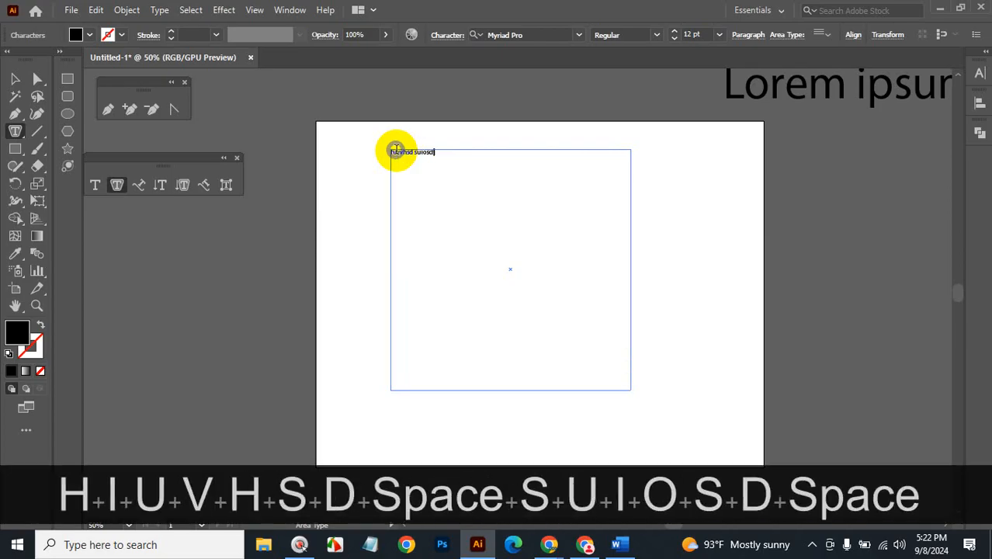
{"action": "left_click_drag", "start_coordinate": [436, 152], "coordinate": [391, 153]}
{"action": "left_click", "coordinate": [720, 34]}
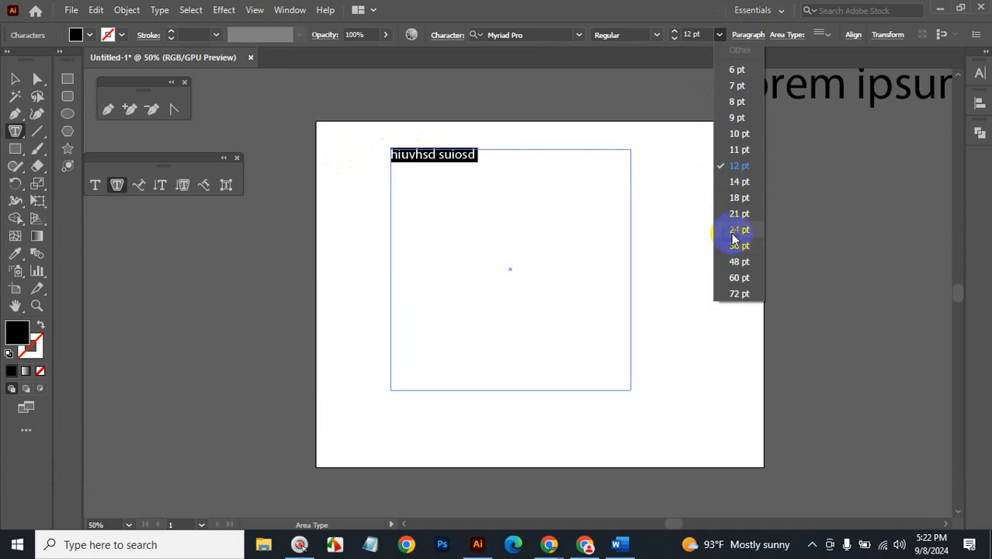
{"action": "left_click", "coordinate": [726, 230]}
Type a longer run of sample words, then delete the whole text frame.
{"action": "left_click", "coordinate": [514, 172]}
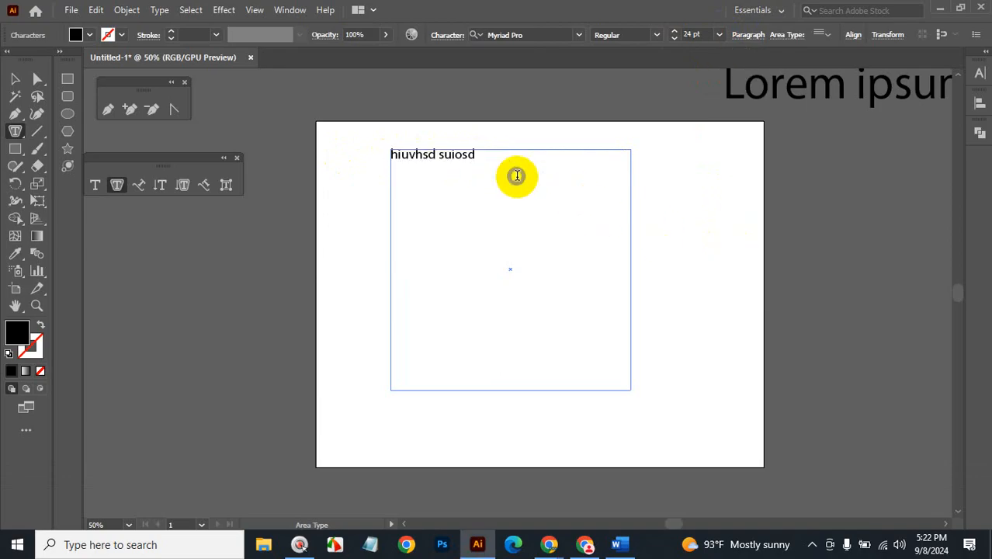
{"action": "type", "text": "oighsoiv dsdoi"}
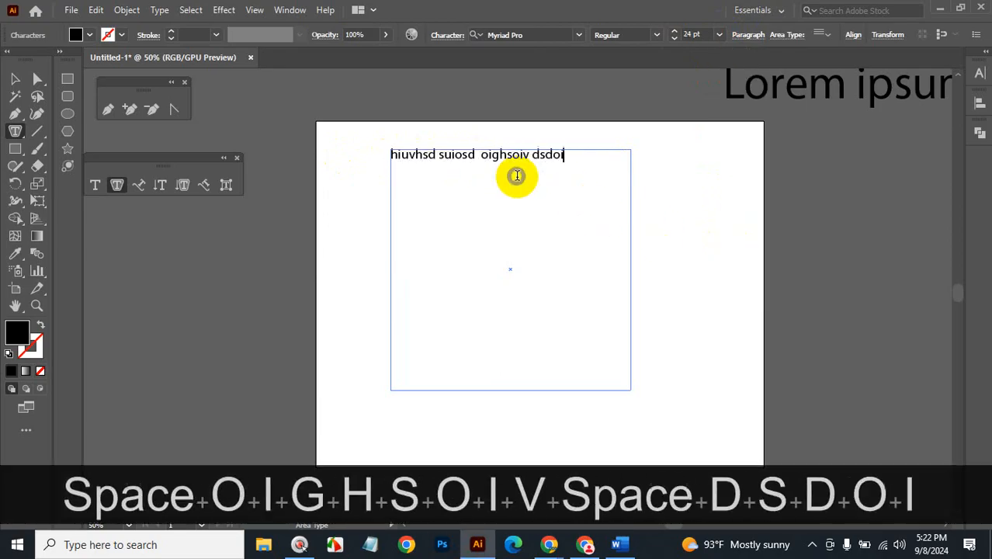
{"action": "type", "text": "vsi sooisdyos soysoi osyoiso sohos"}
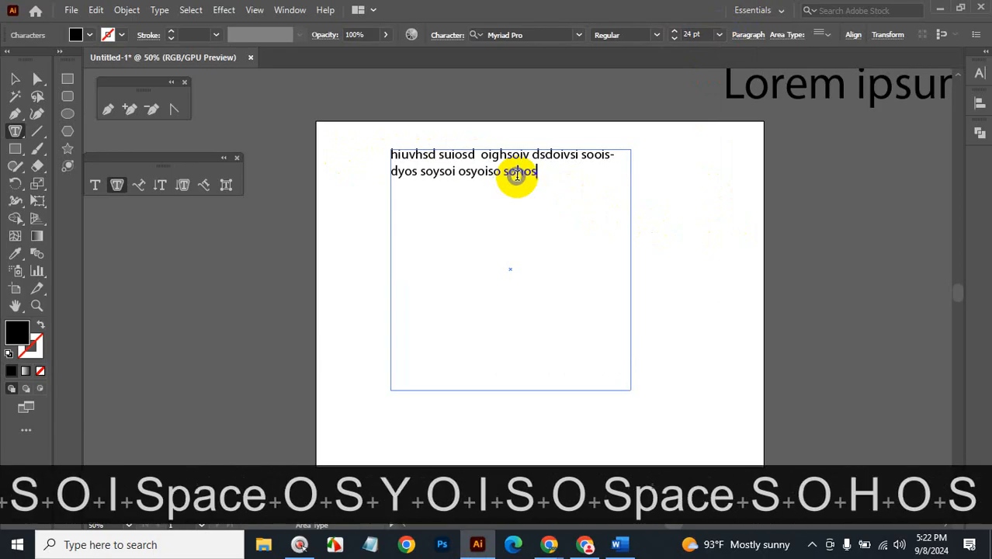
{"action": "type", "text": "yos vyoihoidyoidh bodyobh ooi hso"}
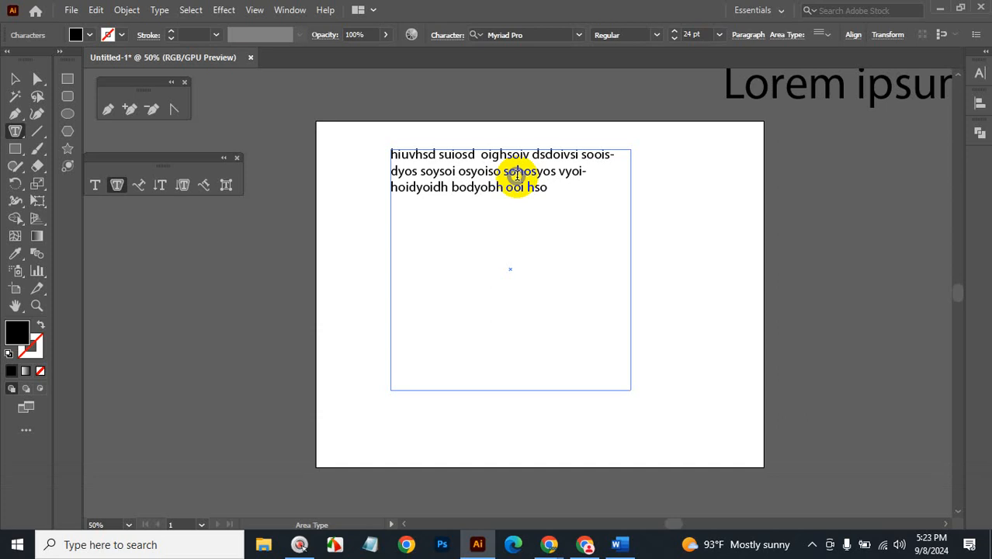
{"action": "left_click", "coordinate": [15, 78]}
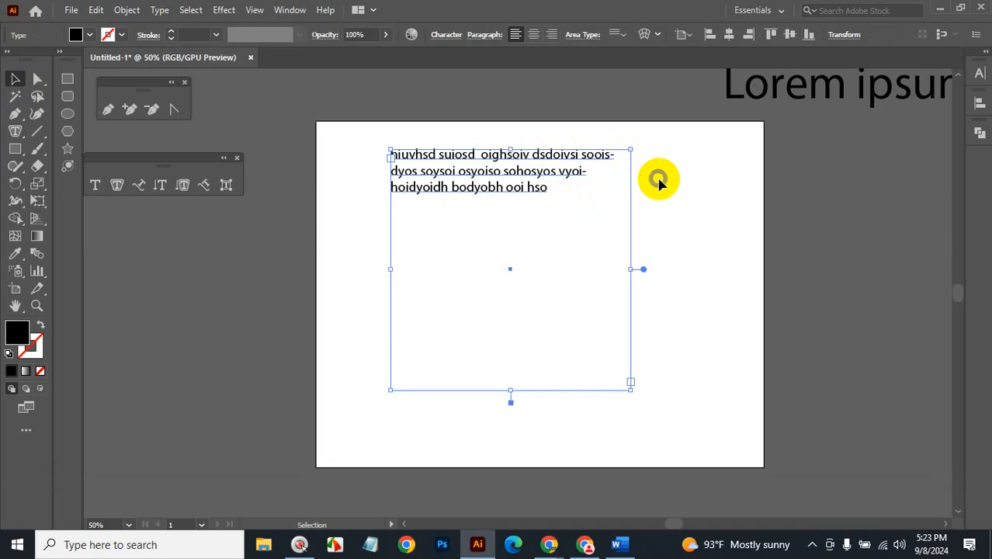
{"action": "key", "text": "BackSpace"}
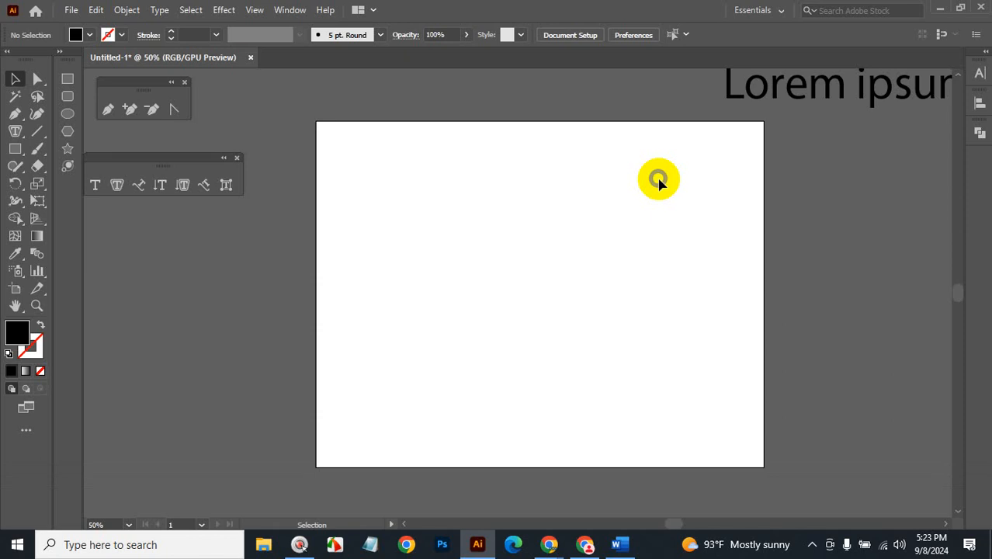
Undo until the Lorem ipsum area-type frame returns to the artboard.
{"action": "left_click", "coordinate": [68, 114]}
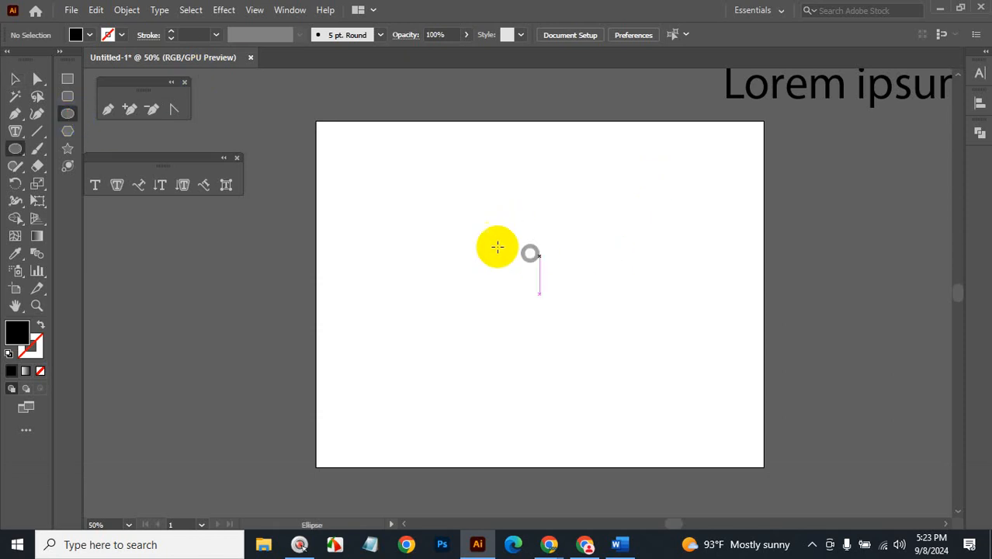
{"action": "key", "text": "ctrl+z"}
{"action": "key", "text": "ctrl+z"}
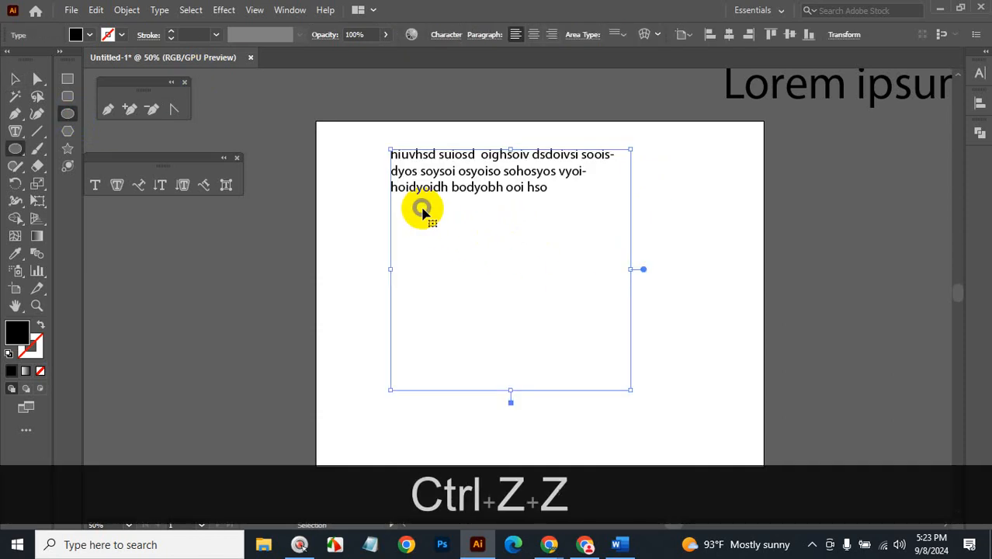
{"action": "key", "text": "ctrl+z"}
{"action": "key", "text": "ctrl+z"}
{"action": "key", "text": "ctrl+z"}
{"action": "key", "text": "ctrl+z"}
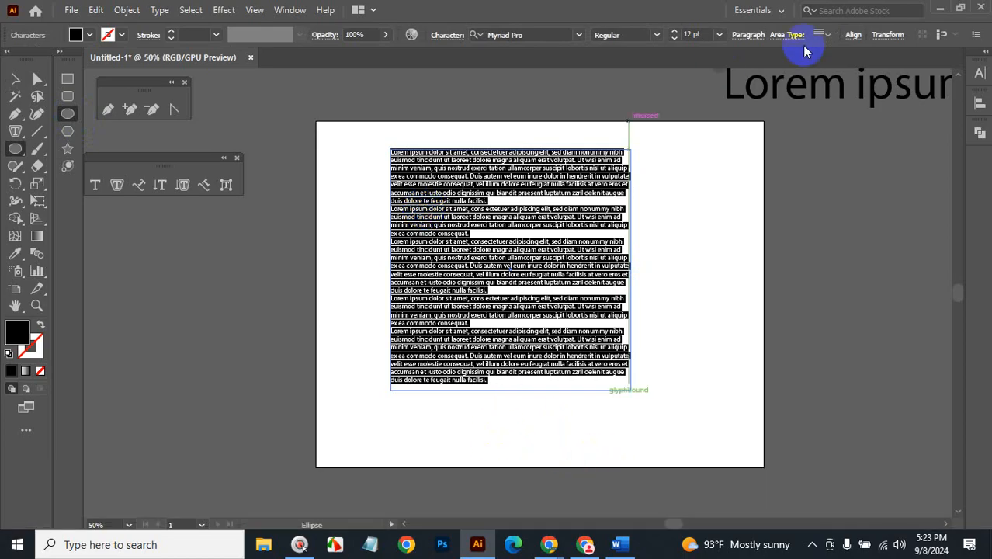
Raise the frame's font size to about 21 pt and deselect it.
{"action": "left_click", "coordinate": [703, 35]}
{"action": "key", "text": "Up"}
{"action": "key", "text": "Up"}
{"action": "key", "text": "Up"}
{"action": "key", "text": "Up"}
{"action": "key", "text": "Up"}
{"action": "key", "text": "Up"}
{"action": "key", "text": "Up"}
{"action": "key", "text": "Up"}
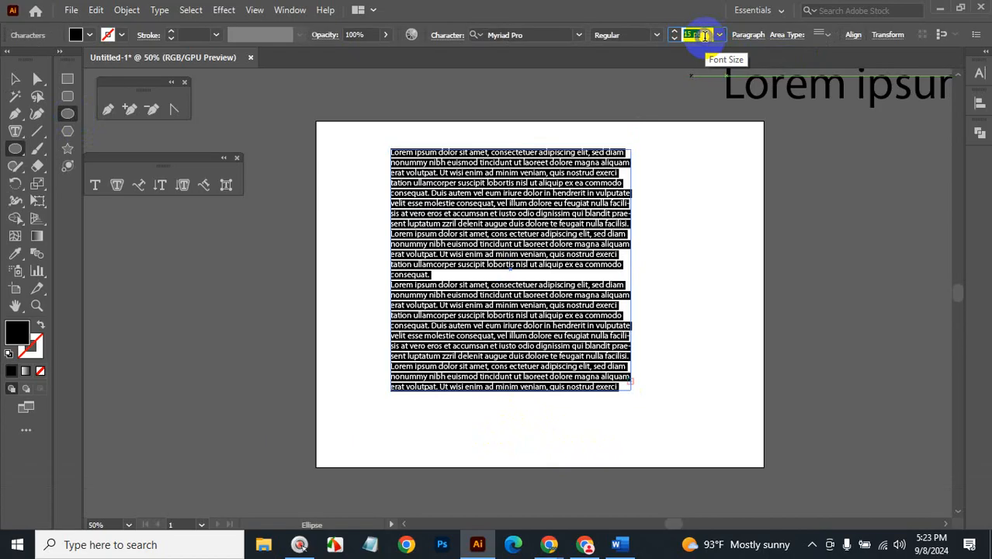
{"action": "key", "text": "Up"}
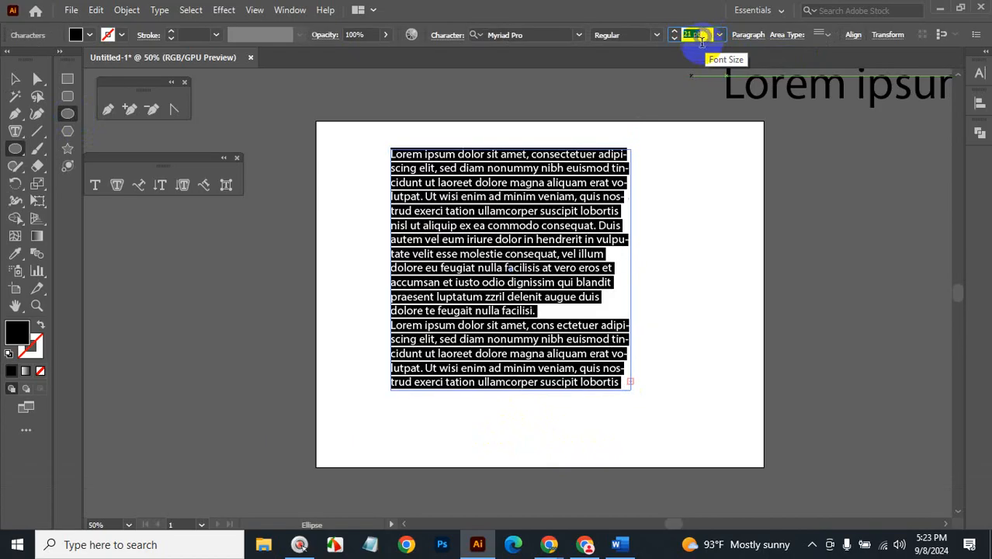
{"action": "left_click", "coordinate": [15, 78]}
{"action": "left_click", "coordinate": [689, 403]}
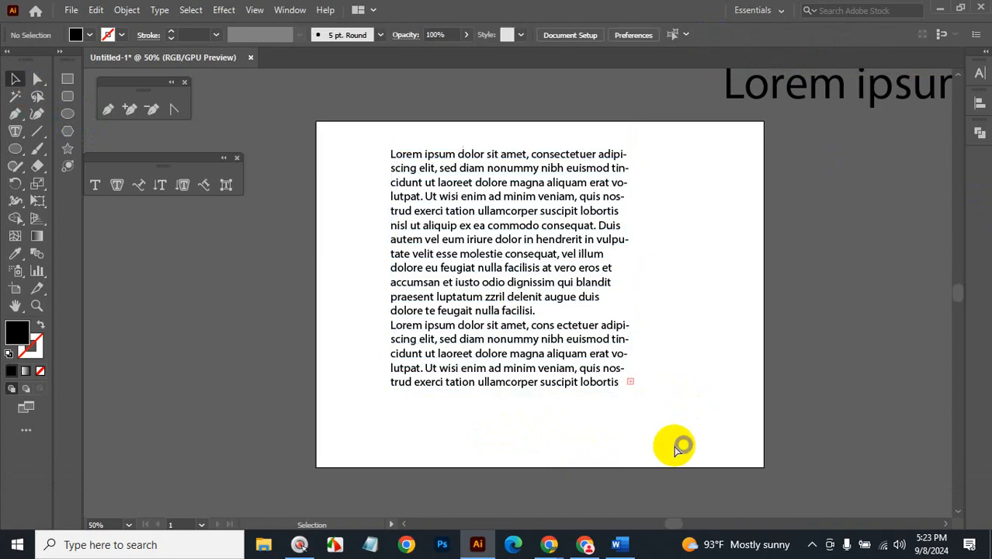
{"action": "key", "text": "ctrl+space"}
{"action": "left_click", "coordinate": [613, 376], "text": "ctrl"}
{"action": "left_click", "coordinate": [514, 281], "text": "ctrl"}
{"action": "left_click", "coordinate": [515, 282], "text": "ctrl"}
{"action": "left_click", "coordinate": [525, 292], "text": "ctrl"}
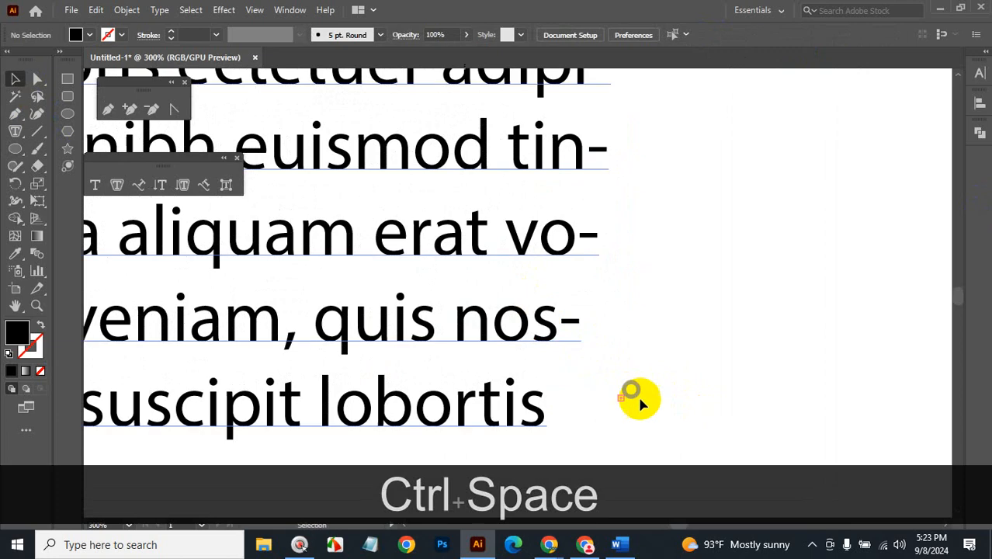
{"action": "left_click", "coordinate": [546, 333]}
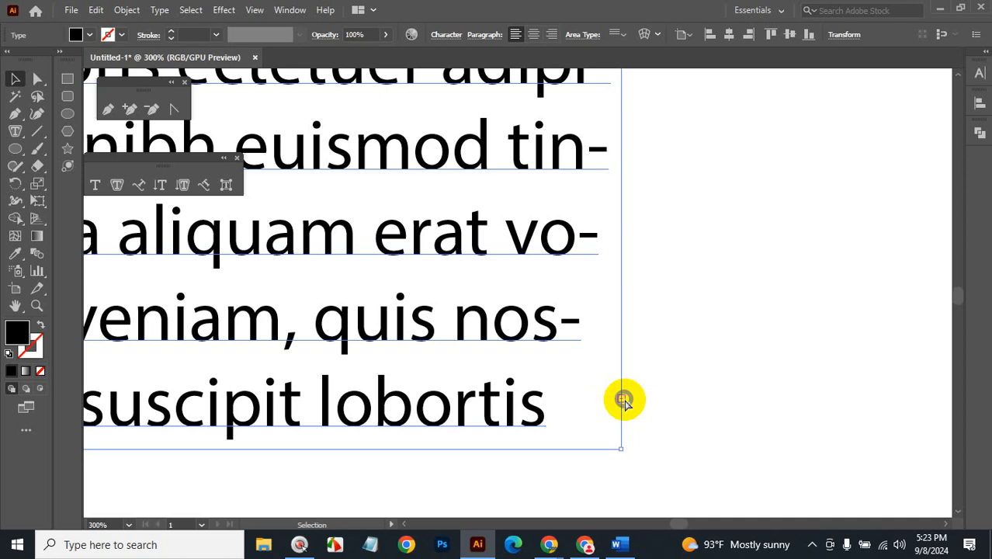
{"action": "left_click", "coordinate": [611, 400], "text": "ctrl+alt"}
{"action": "left_click", "coordinate": [492, 271], "text": "ctrl+alt"}
{"action": "left_click", "coordinate": [493, 273], "text": "ctrl+alt"}
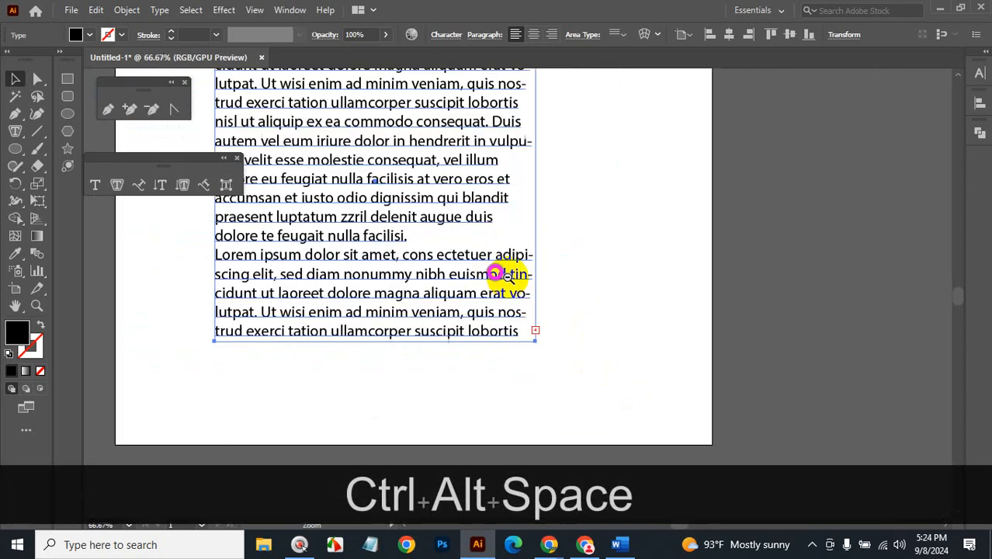
{"action": "left_click", "coordinate": [486, 208], "text": "ctrl+alt"}
{"action": "left_click", "coordinate": [67, 150]}
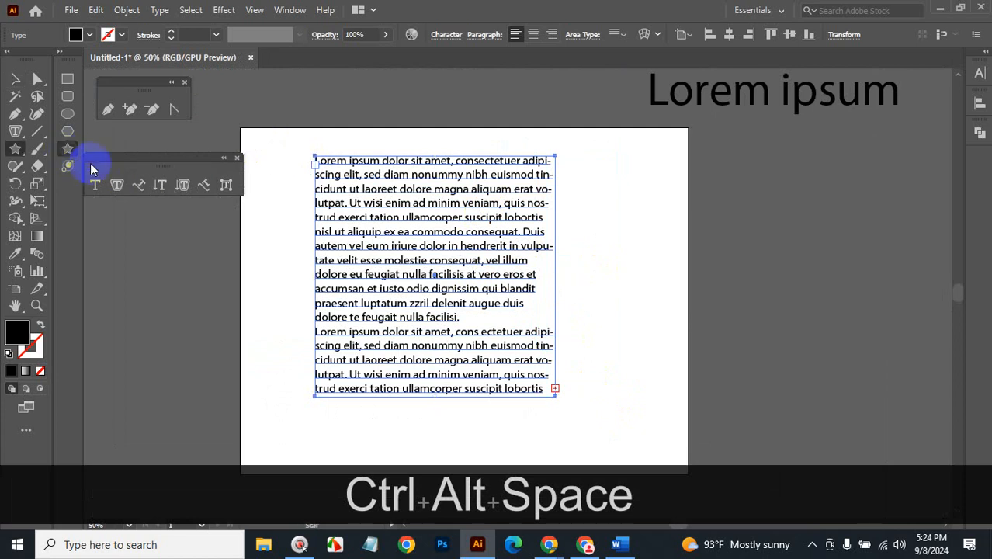
Draw a black star at the artboard's top right and dismiss the plain-path area-type warning.
{"action": "left_click_drag", "start_coordinate": [641, 205], "coordinate": [683, 260]}
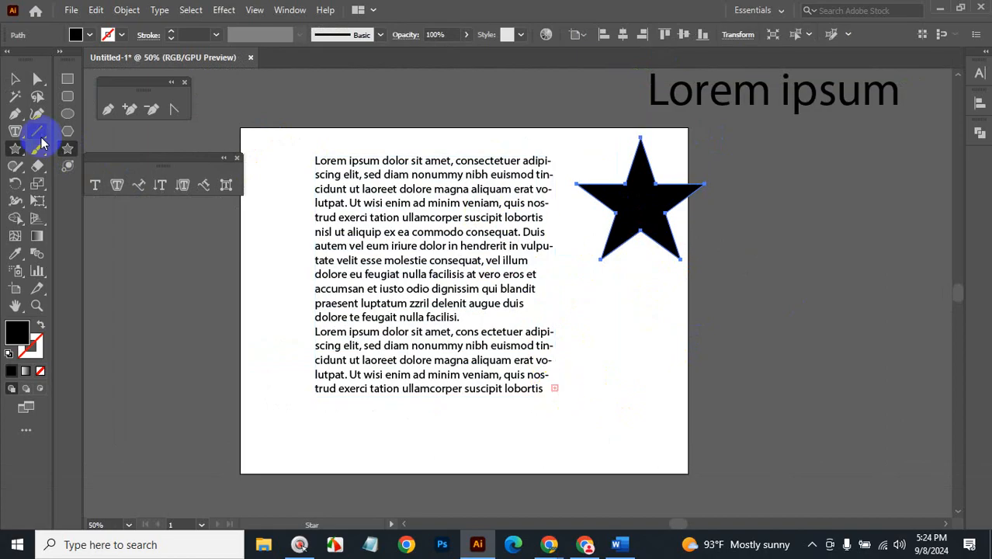
{"action": "left_click", "coordinate": [95, 184]}
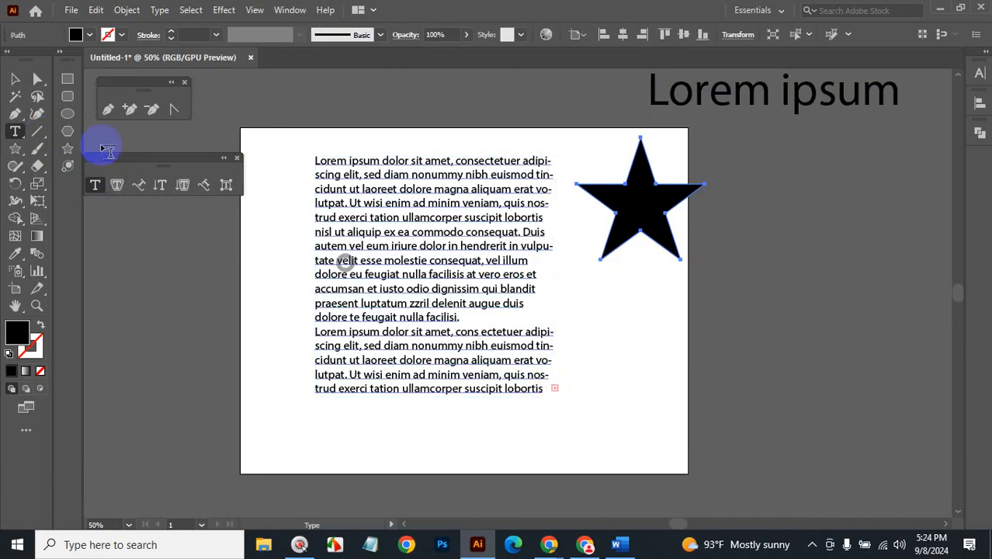
{"action": "left_click", "coordinate": [116, 184]}
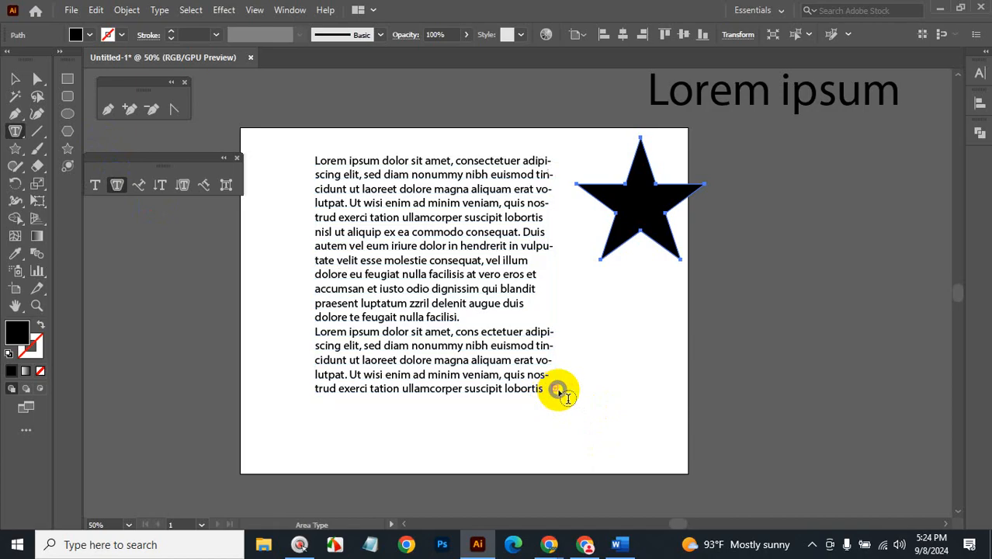
{"action": "key", "text": "ctrl+space"}
{"action": "left_click", "coordinate": [553, 392]}
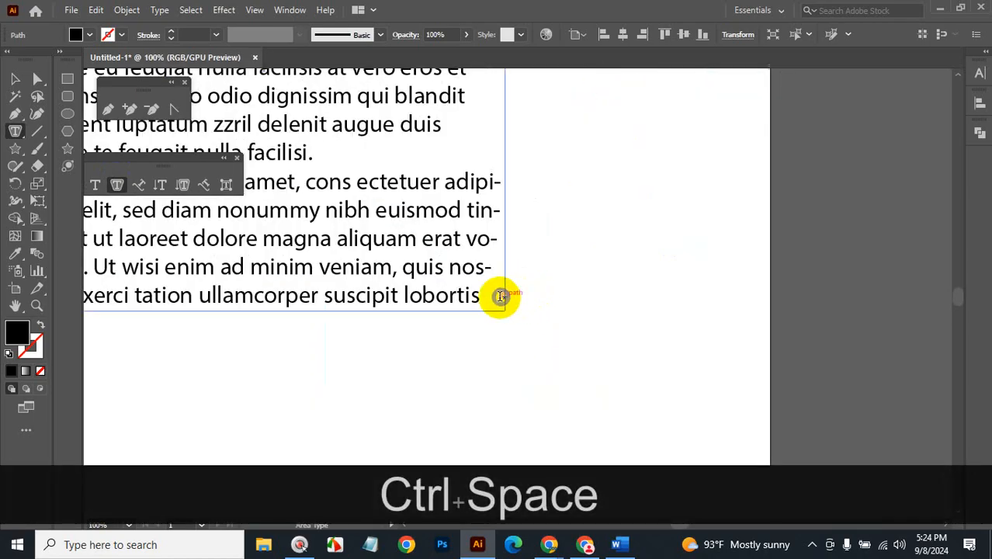
{"action": "left_click", "coordinate": [508, 295]}
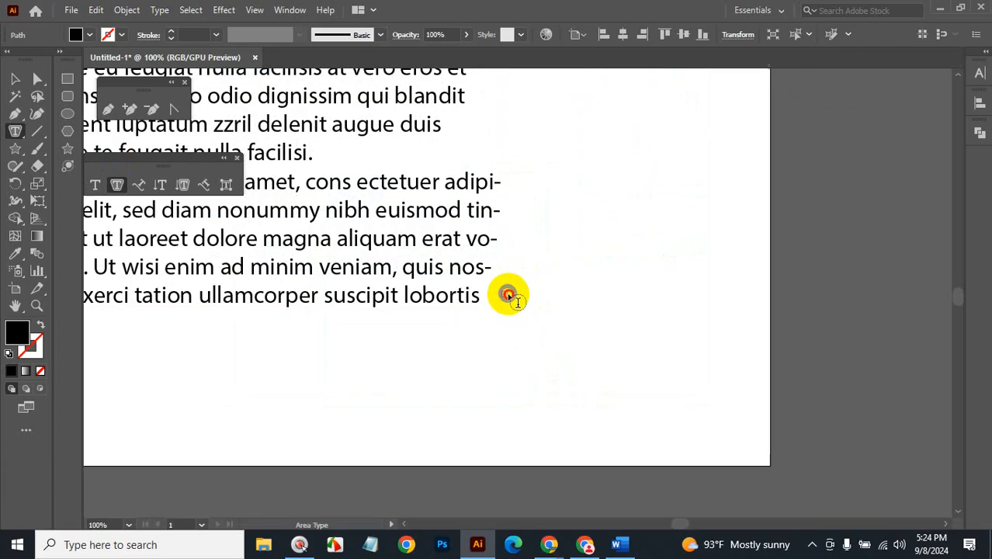
{"action": "left_click", "coordinate": [631, 291]}
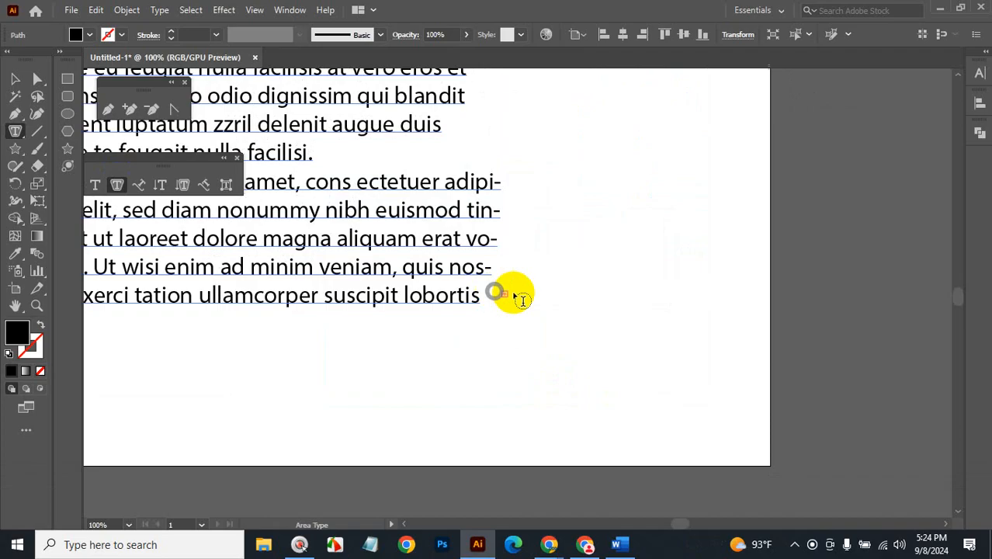
Select the Lorem ipsum frame and load its overflow text for threading.
{"action": "left_click", "coordinate": [15, 78]}
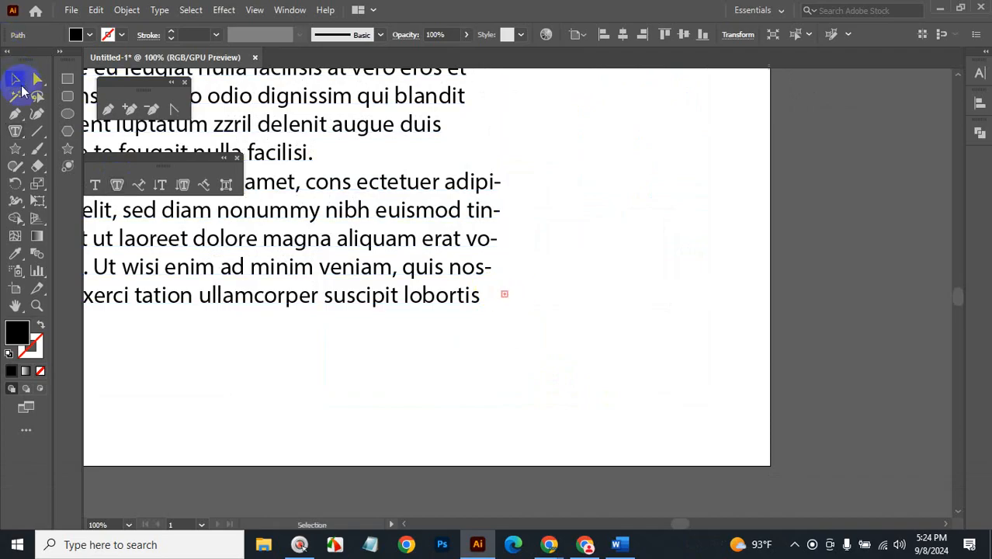
{"action": "left_click", "coordinate": [506, 294]}
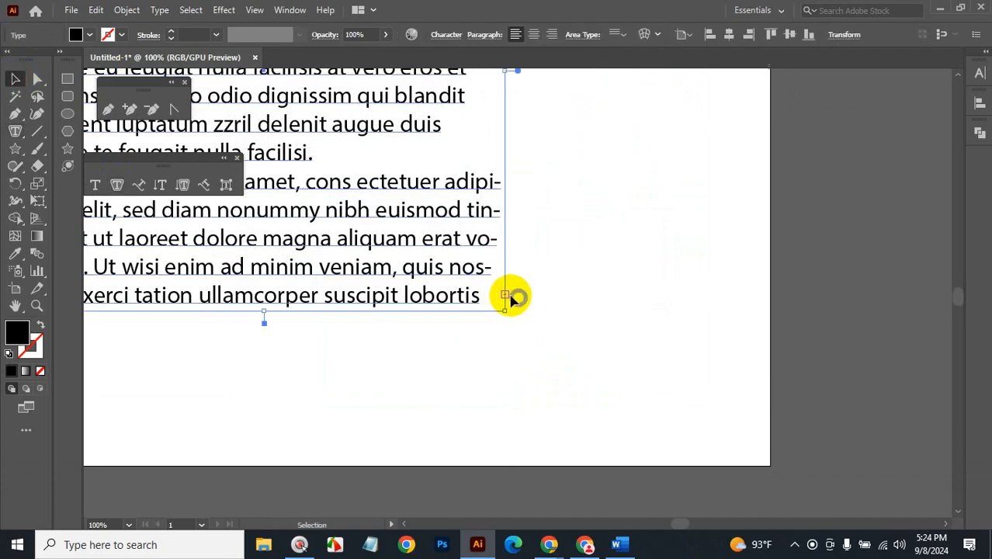
{"action": "key", "text": "t"}
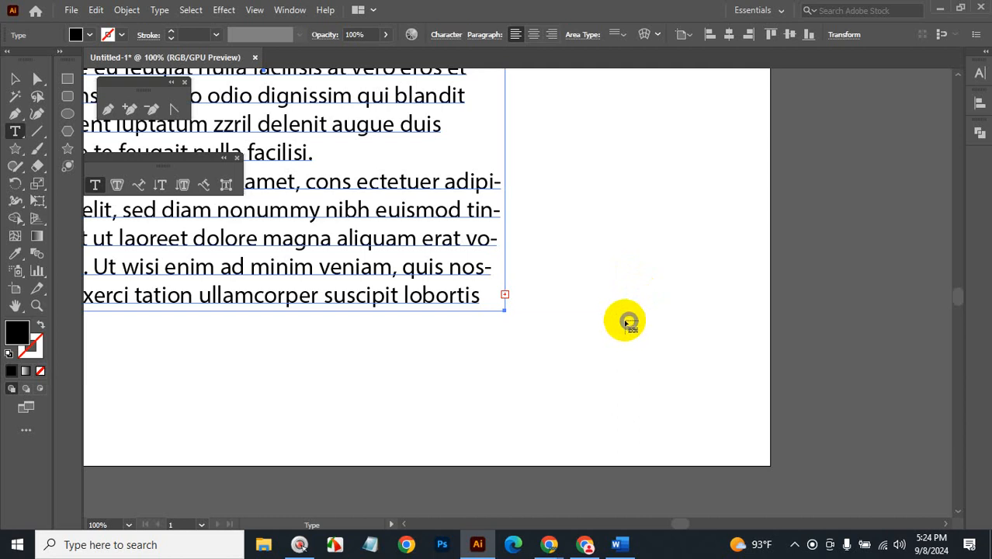
{"action": "scroll", "coordinate": [628, 321], "scroll_direction": "up", "scroll_amount": 6}
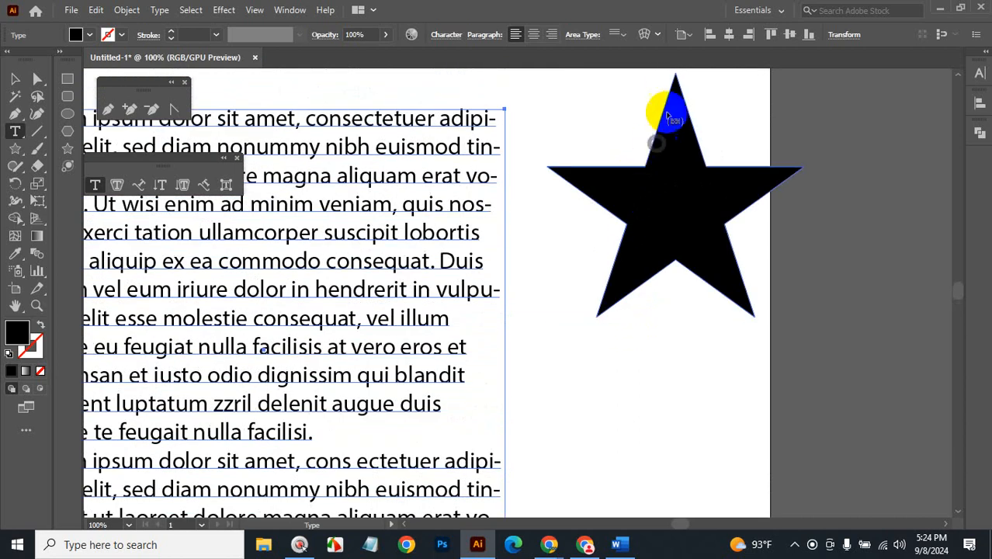
Thread the overflow into the star, then draw a tall ellipse about 2.21 by 7.75 in below it.
{"action": "left_click", "coordinate": [670, 92]}
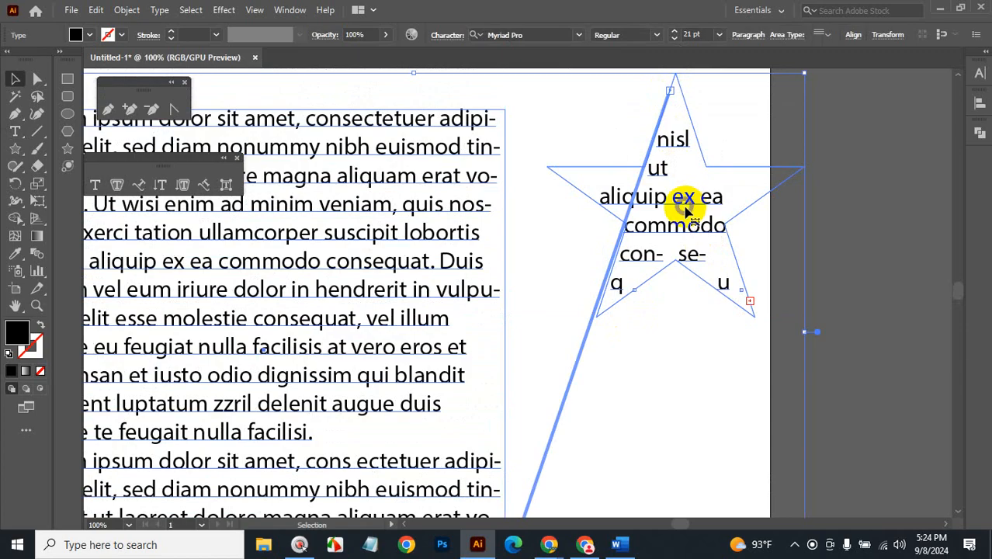
{"action": "left_click", "coordinate": [749, 301]}
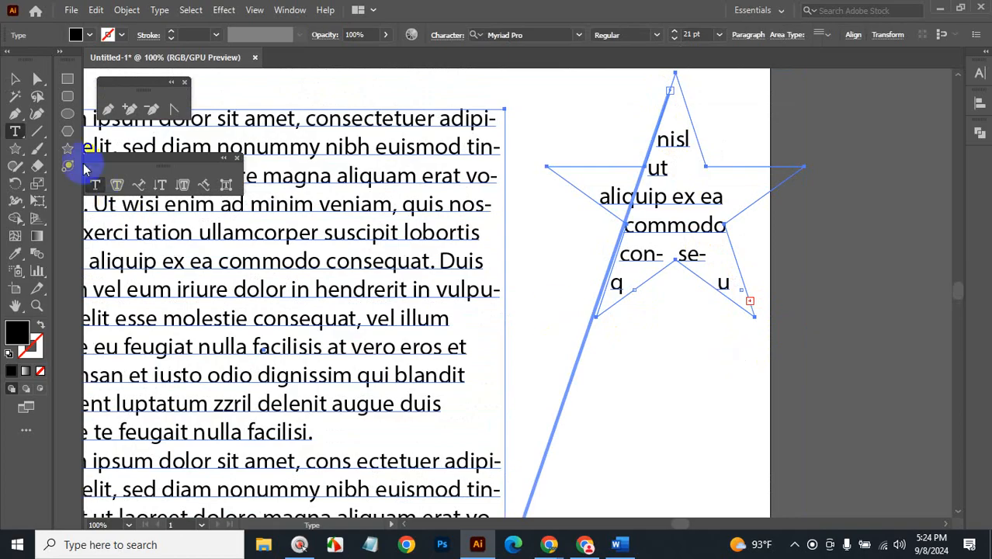
{"action": "left_click", "coordinate": [68, 113]}
{"action": "left_click_drag", "start_coordinate": [731, 398], "coordinate": [845, 264]}
{"action": "scroll", "coordinate": [828, 412], "scroll_direction": "up", "scroll_amount": 6}
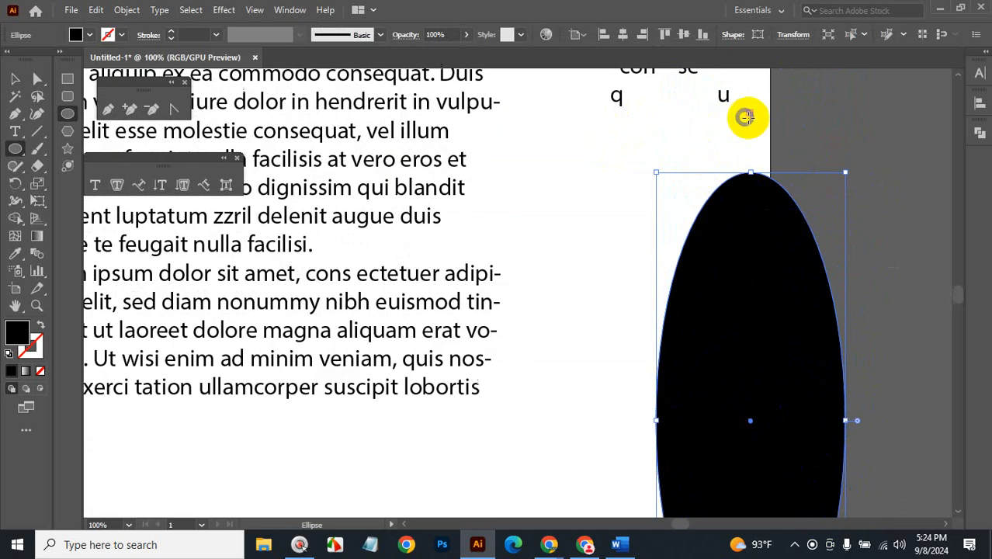
Thread the star's leftover text into the tall ellipse, then zoom out to view the rectangle-star-ellipse chain.
{"action": "left_click", "coordinate": [16, 81]}
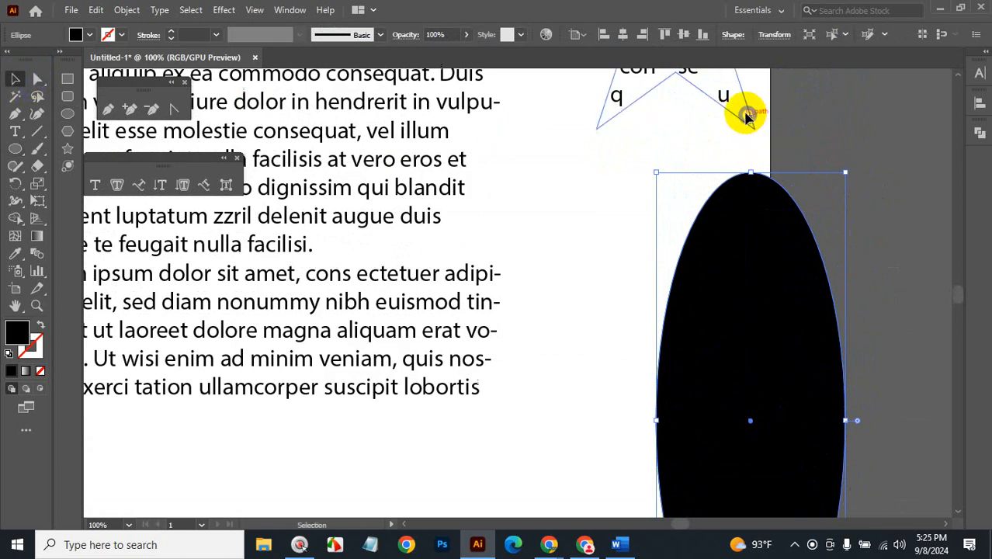
{"action": "left_click", "coordinate": [749, 112]}
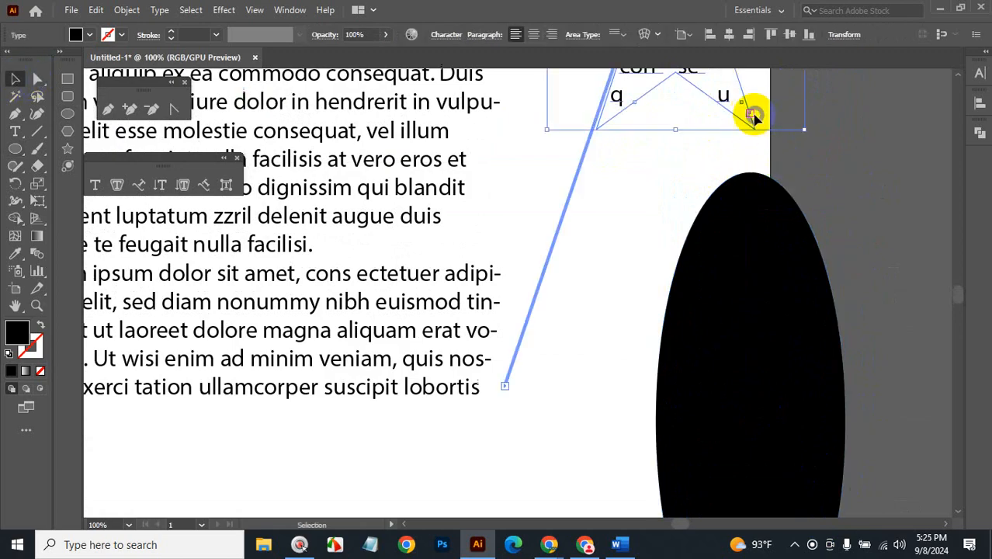
{"action": "double_click", "coordinate": [750, 114]}
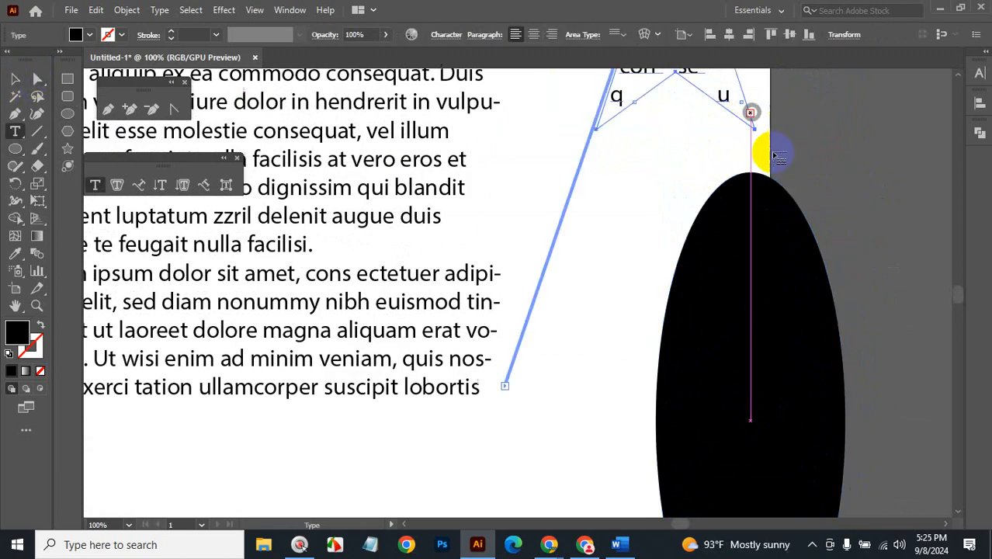
{"action": "left_click", "coordinate": [741, 182]}
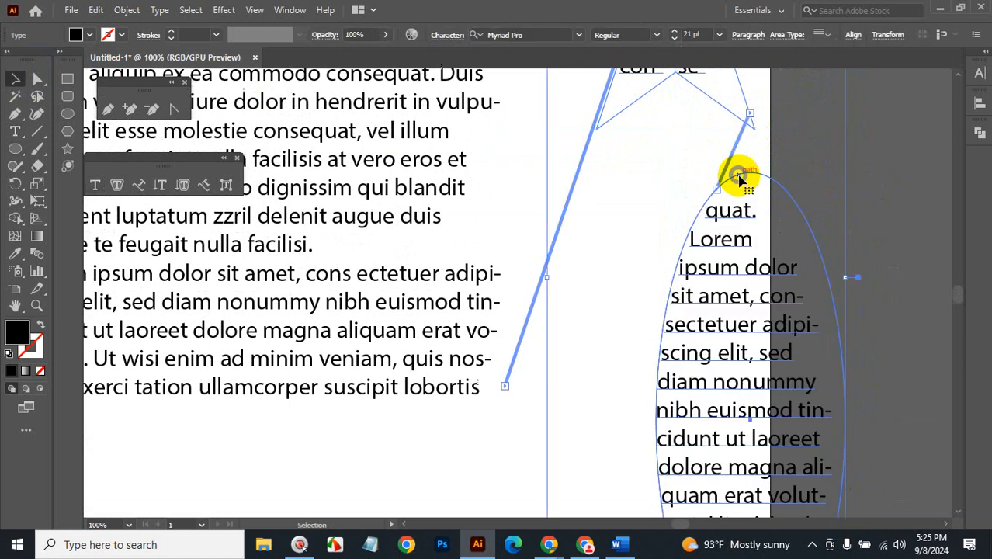
{"action": "scroll", "coordinate": [894, 297], "scroll_direction": "down", "scroll_amount": 1}
{"action": "scroll", "coordinate": [894, 297], "scroll_direction": "down", "scroll_amount": 2}
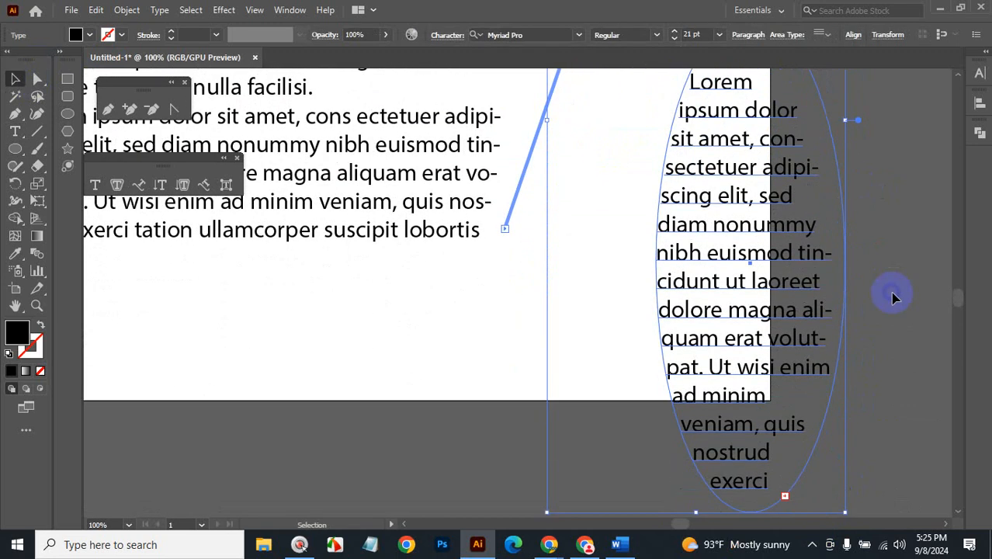
{"action": "key", "text": "ctrl+alt+space"}
{"action": "left_click", "coordinate": [566, 311]}
{"action": "left_click", "coordinate": [547, 380]}
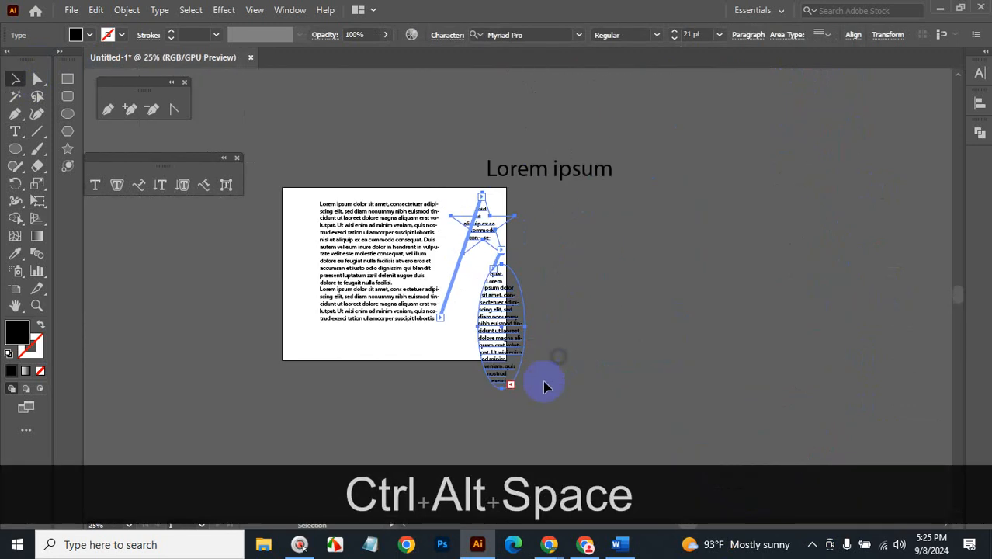
Deselect, zoom in on the text frames and select the star frame.
{"action": "left_click", "coordinate": [653, 307]}
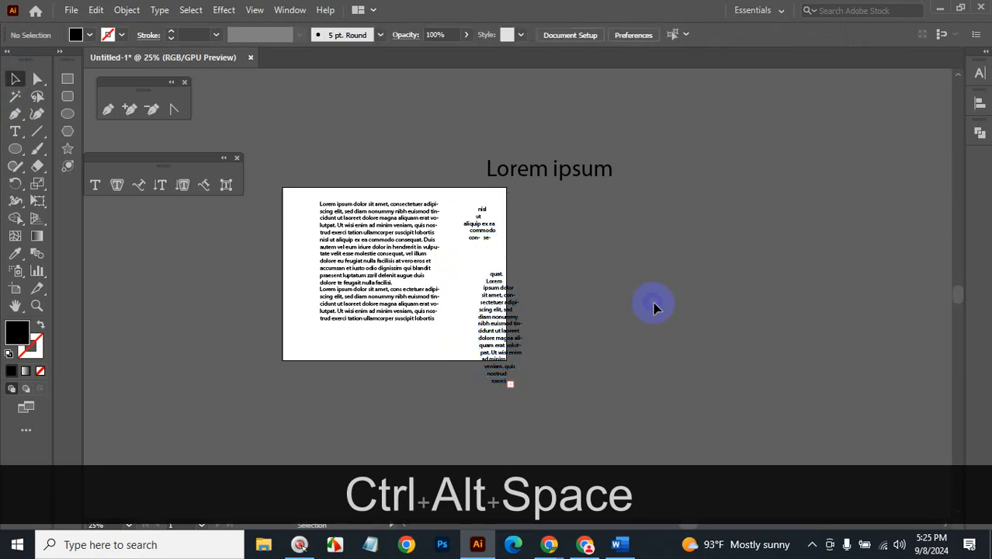
{"action": "key", "text": "ctrl+space"}
{"action": "left_click_drag", "start_coordinate": [427, 288], "coordinate": [656, 206]}
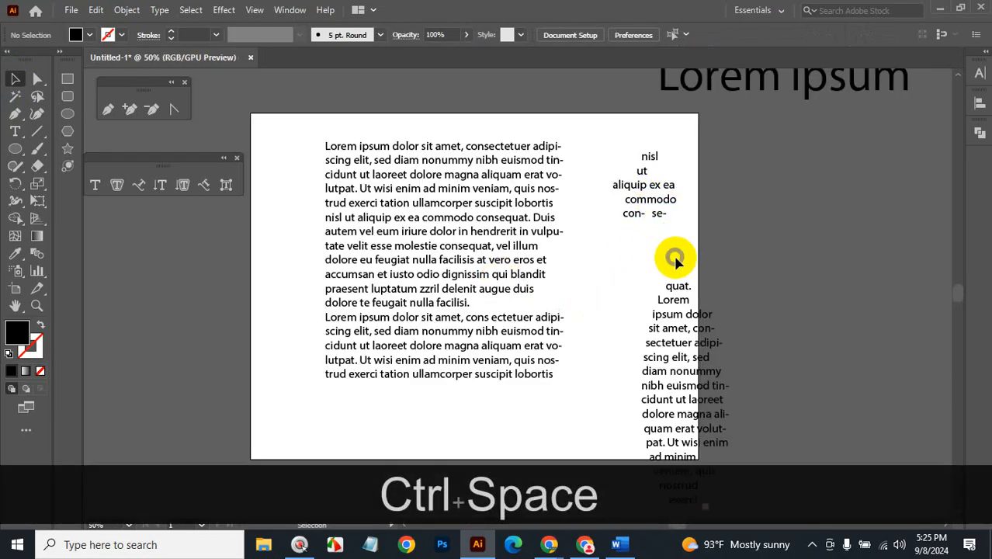
{"action": "left_click", "coordinate": [676, 205]}
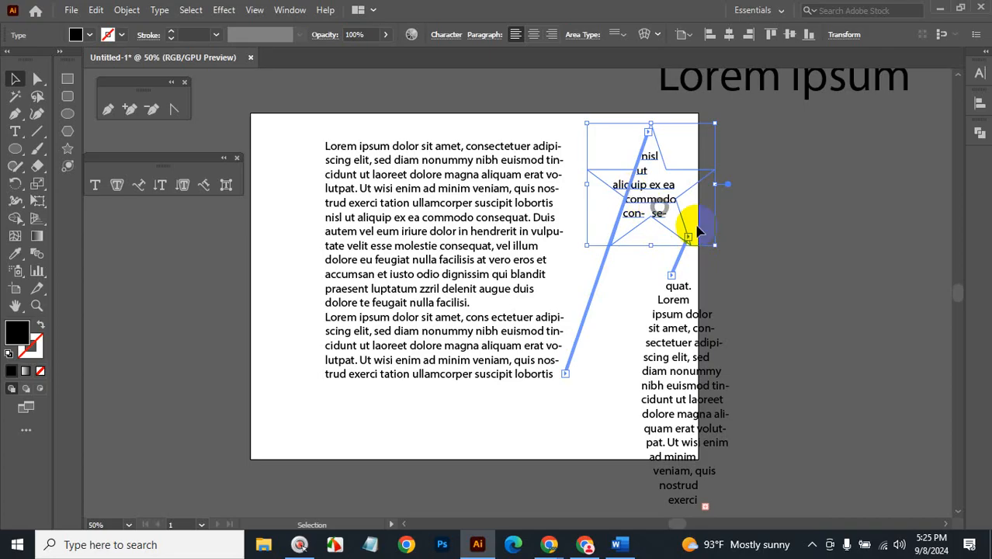
Zoom closer on the star and select all of its text with the Type tool.
{"action": "key", "text": "ctrl+space"}
{"action": "left_click", "coordinate": [691, 221]}
{"action": "left_click", "coordinate": [478, 260]}
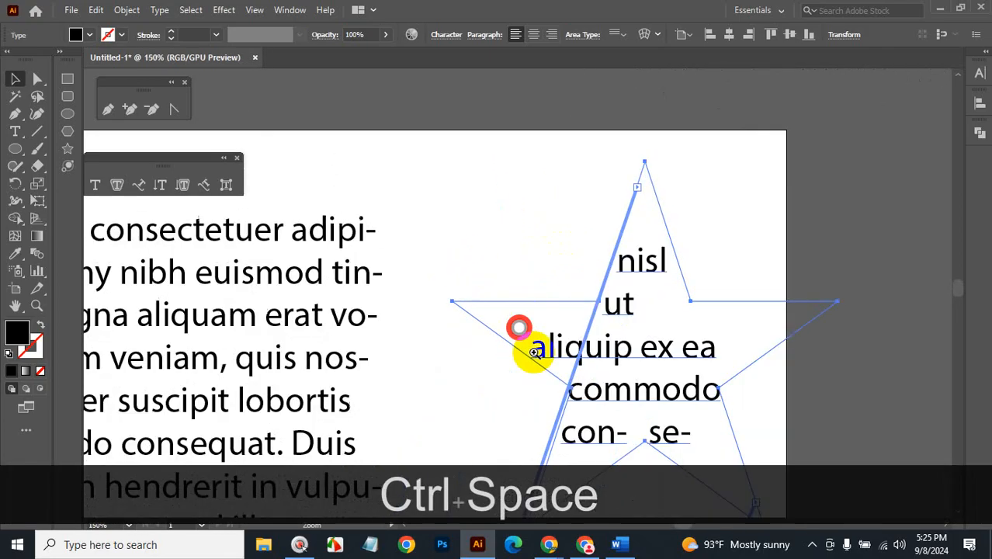
{"action": "left_click", "coordinate": [637, 259]}
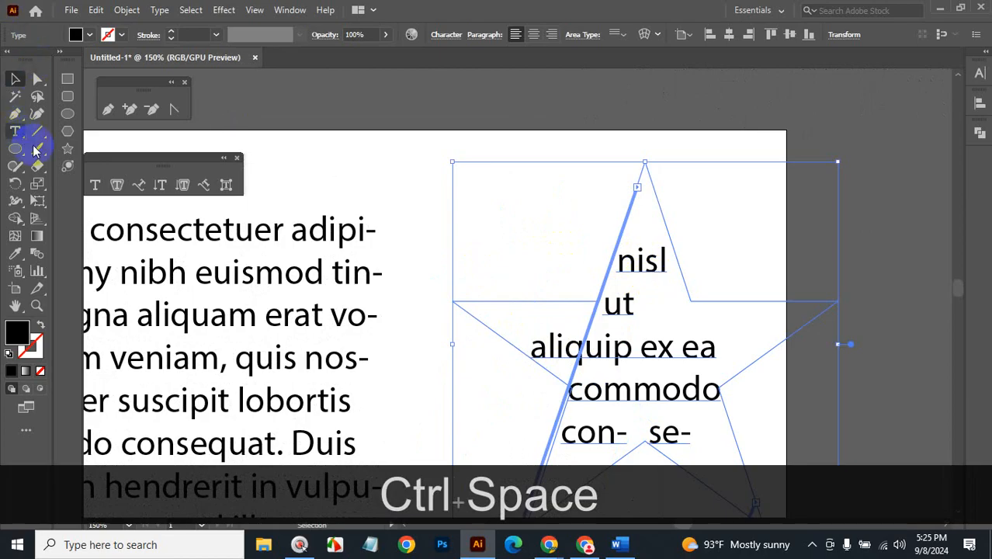
{"action": "left_click", "coordinate": [95, 184]}
{"action": "left_click", "coordinate": [682, 392]}
{"action": "left_click_drag", "start_coordinate": [681, 392], "coordinate": [573, 264]}
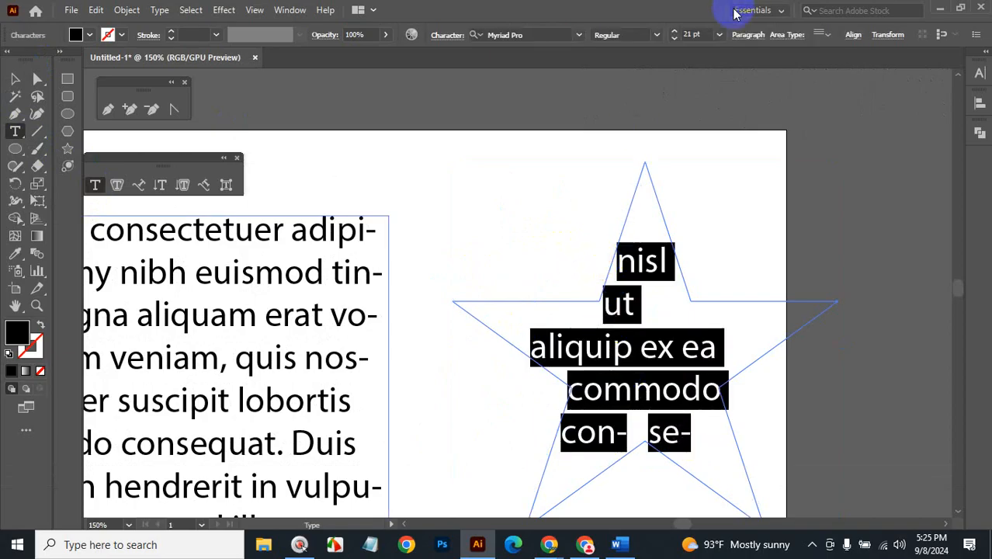
Set the star text's font size to 16 pt.
{"action": "left_click", "coordinate": [700, 34]}
{"action": "type", "text": "16"}
{"action": "key", "text": "Return"}
{"action": "scroll", "coordinate": [701, 35], "scroll_direction": "down", "scroll_amount": 12}
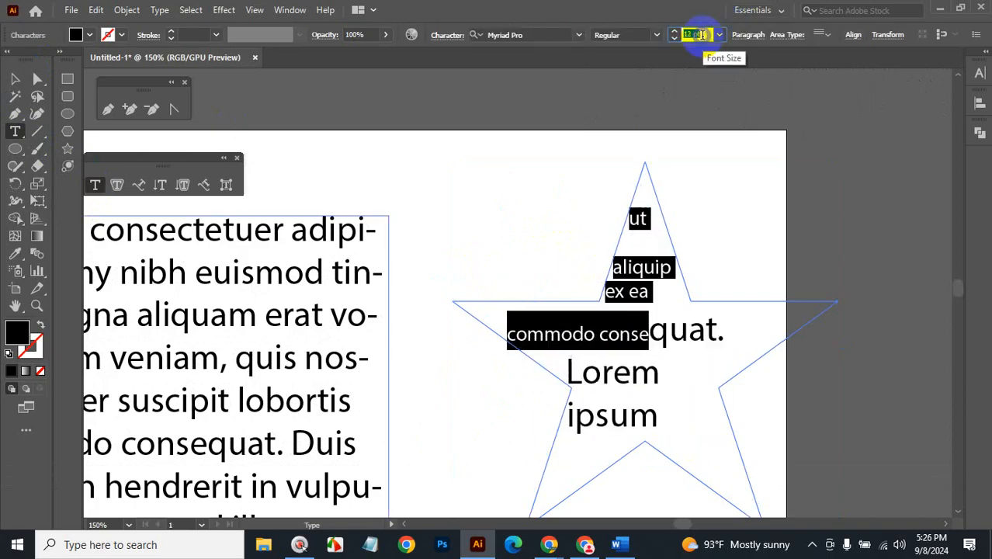
{"action": "scroll", "coordinate": [702, 35], "scroll_direction": "up", "scroll_amount": 3}
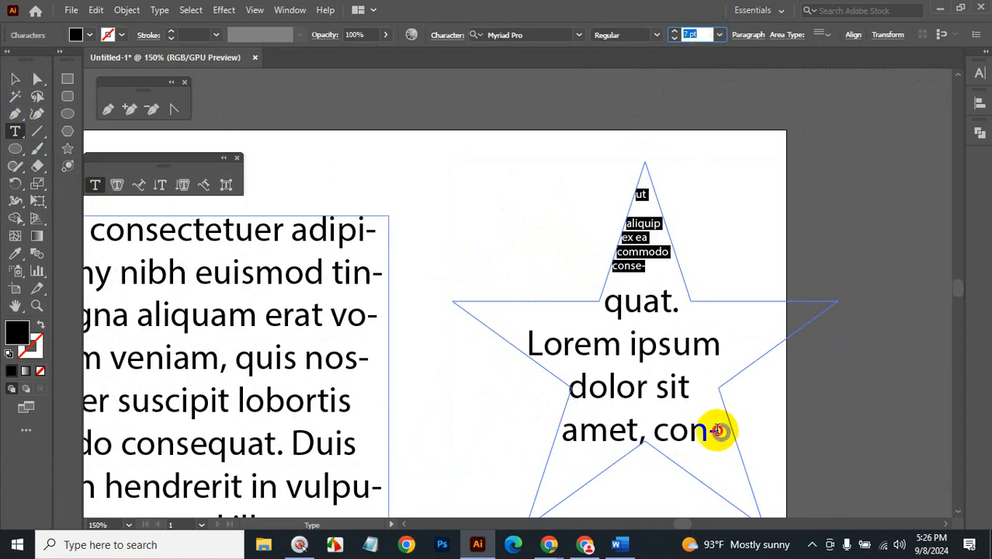
Shrink the star's lines from 'quat.' through 'con-' to 8 pt.
{"action": "mouse_move", "coordinate": [717, 430]}
{"action": "left_mouse_down"}
{"action": "mouse_move", "coordinate": [646, 338]}
{"action": "mouse_move", "coordinate": [711, 436]}
{"action": "left_mouse_up"}
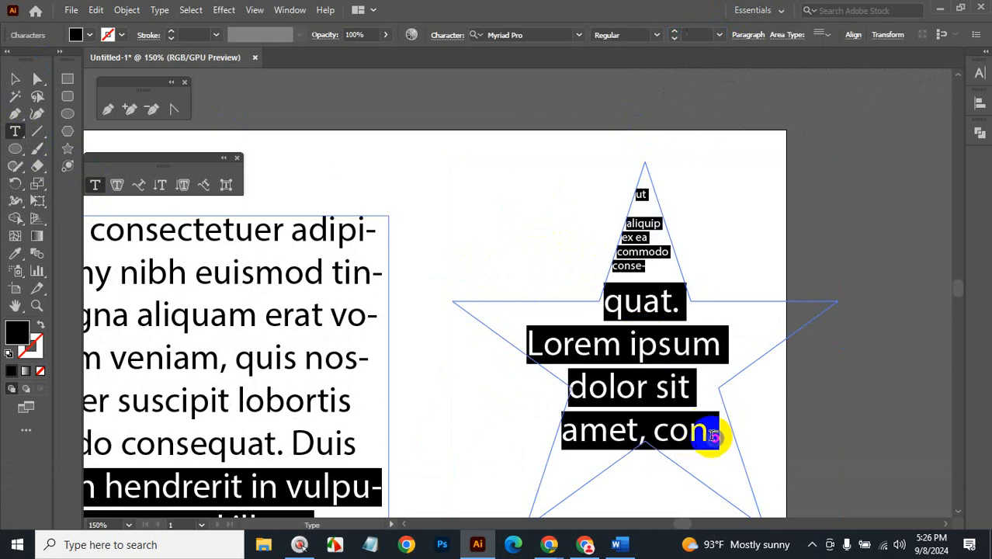
{"action": "left_click", "coordinate": [659, 311]}
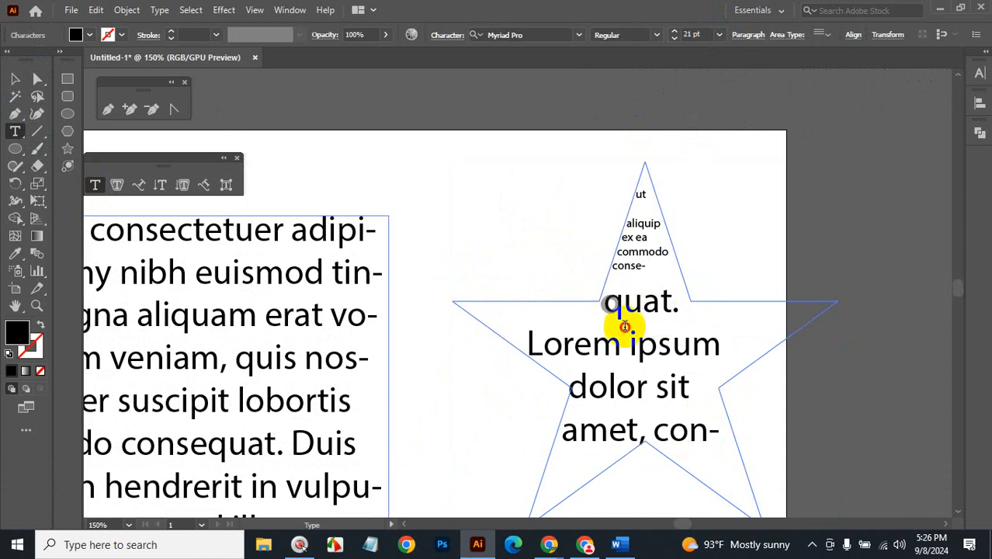
{"action": "left_click_drag", "start_coordinate": [624, 326], "coordinate": [697, 397]}
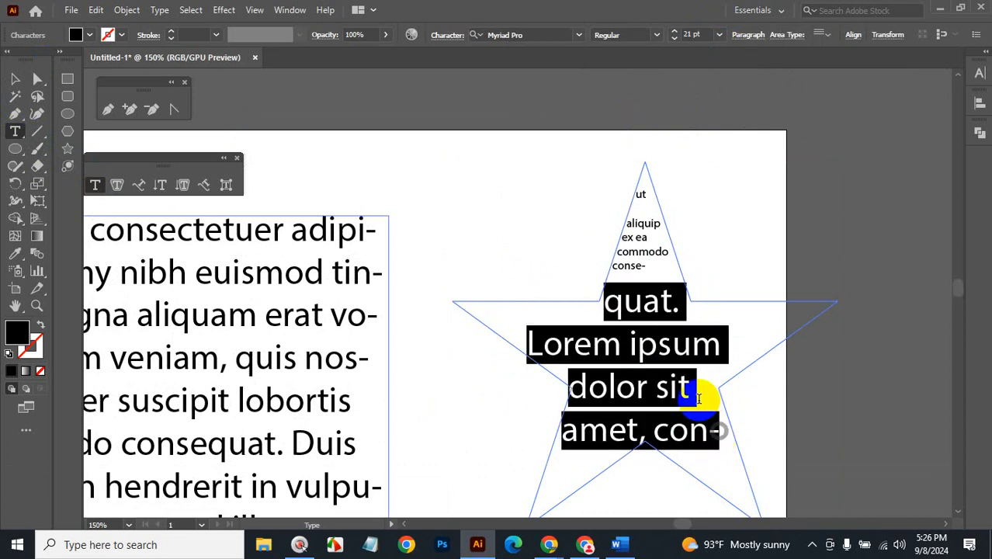
{"action": "scroll", "coordinate": [706, 34], "scroll_direction": "down", "scroll_amount": 2}
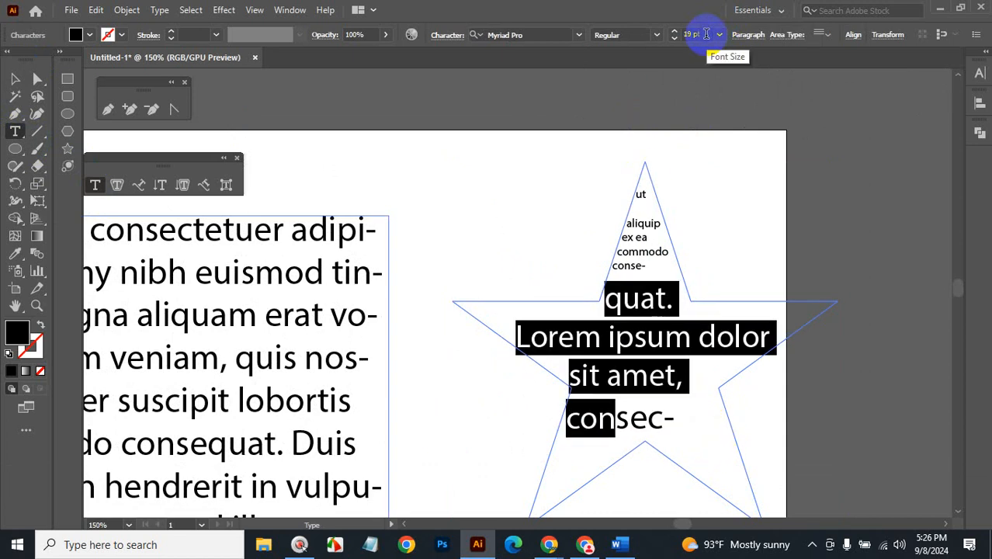
{"action": "scroll", "coordinate": [706, 34], "scroll_direction": "down", "scroll_amount": 7}
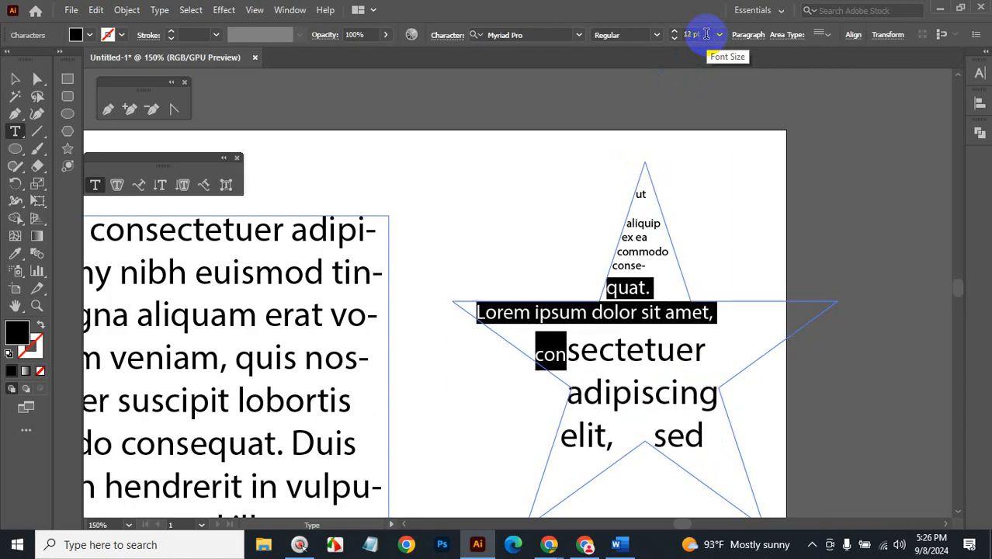
{"action": "scroll", "coordinate": [707, 34], "scroll_direction": "down", "scroll_amount": 5}
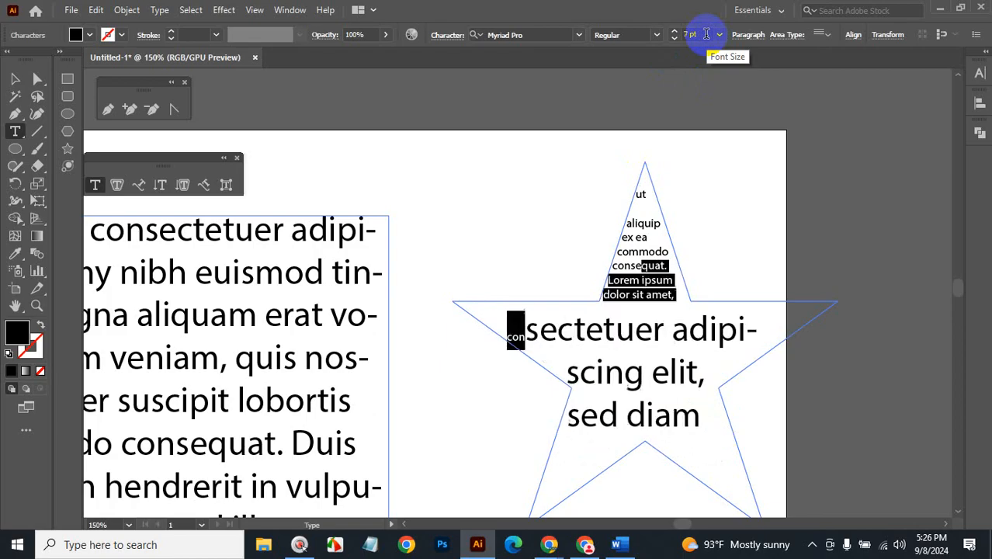
{"action": "scroll", "coordinate": [706, 34], "scroll_direction": "up", "scroll_amount": 1}
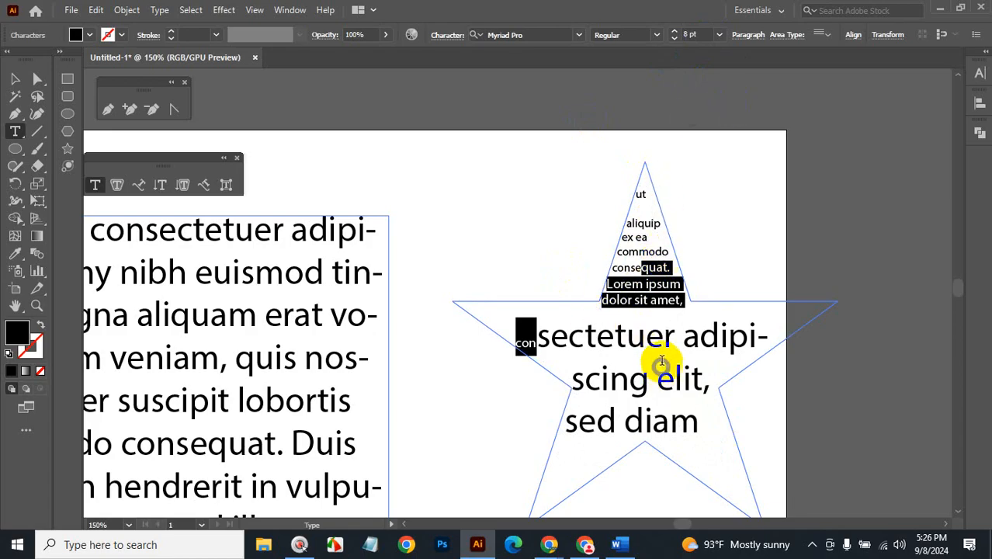
Centre-align all the text inside the star.
{"action": "left_click_drag", "start_coordinate": [697, 430], "coordinate": [634, 186]}
{"action": "left_click", "coordinate": [752, 37]}
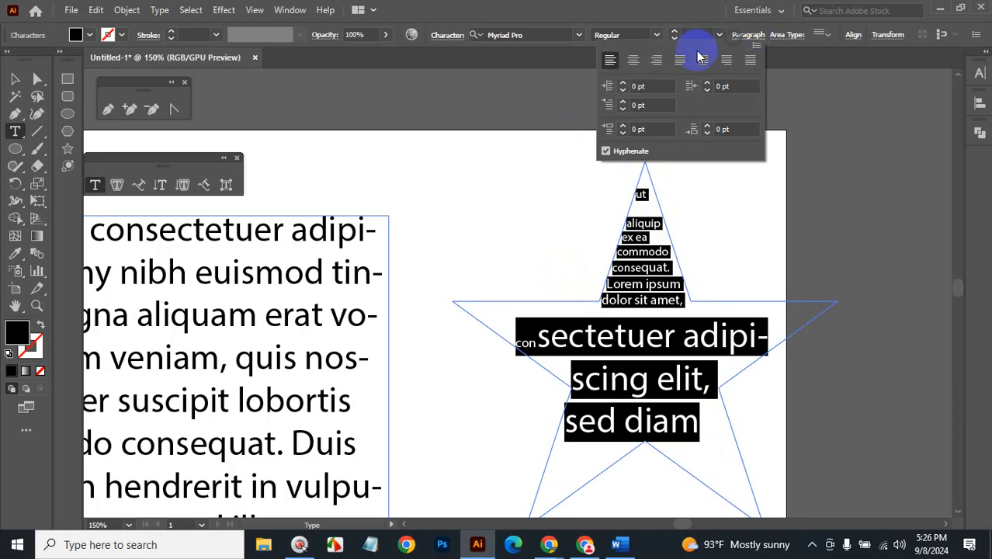
{"action": "left_click", "coordinate": [635, 62]}
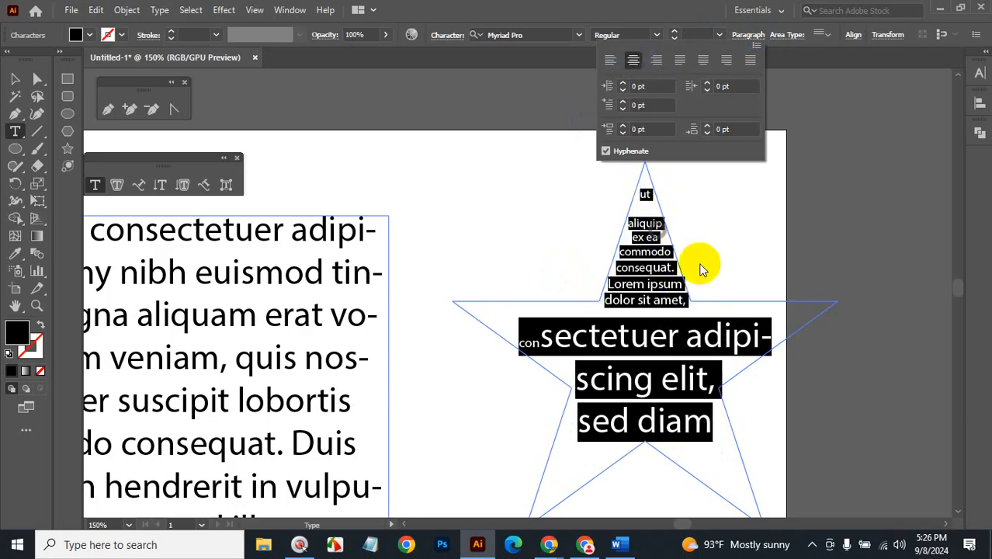
{"action": "left_click", "coordinate": [720, 227]}
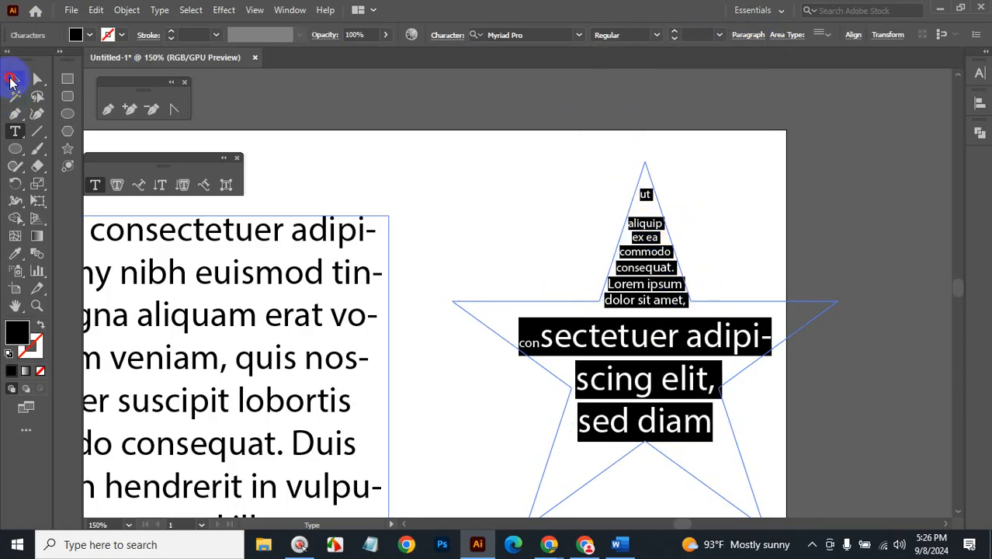
Zoom out to show the whole artboard's threaded frames, then select the large left text frame.
{"action": "left_click", "coordinate": [14, 78]}
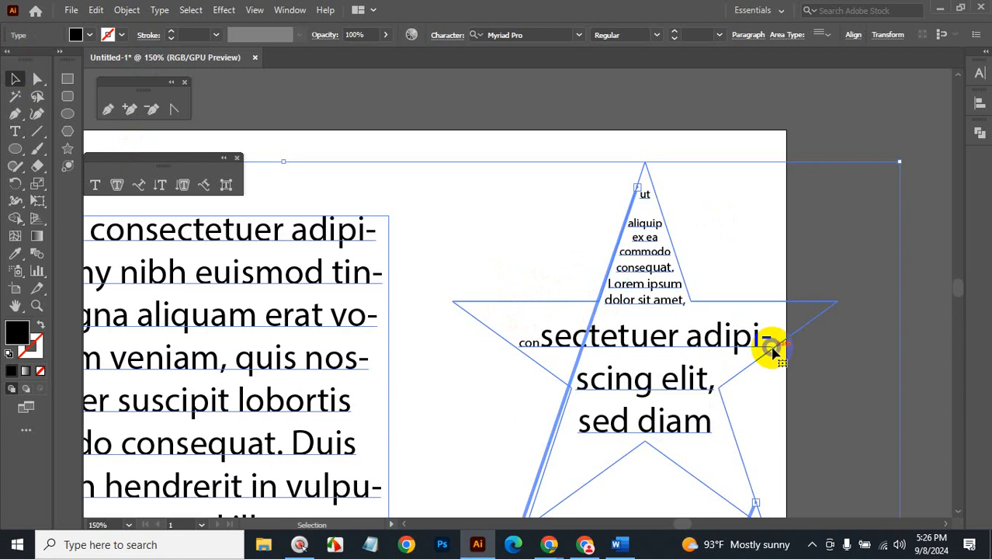
{"action": "key", "text": "ctrl+alt+space"}
{"action": "left_click", "coordinate": [592, 347]}
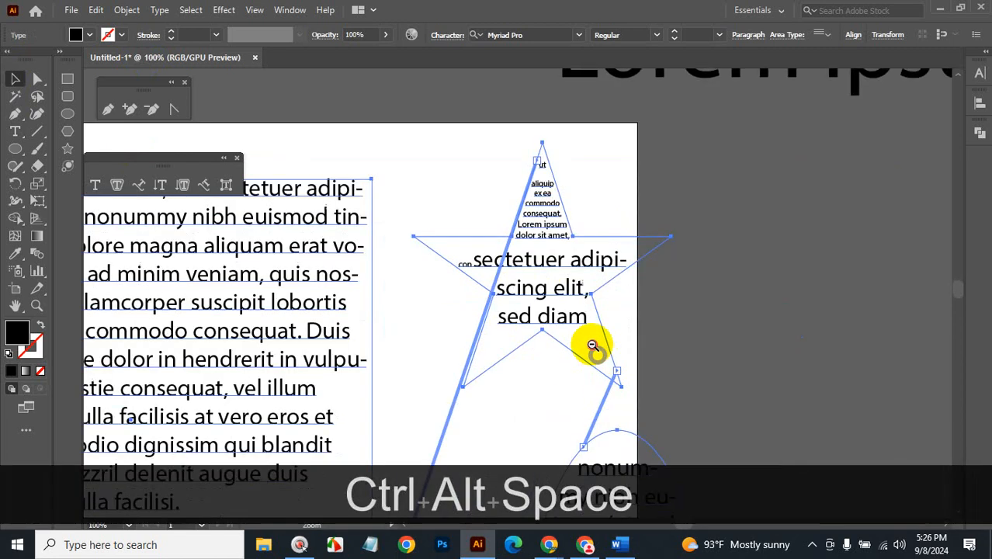
{"action": "left_click", "coordinate": [590, 346]}
{"action": "left_click", "coordinate": [533, 332]}
{"action": "left_click", "coordinate": [474, 329]}
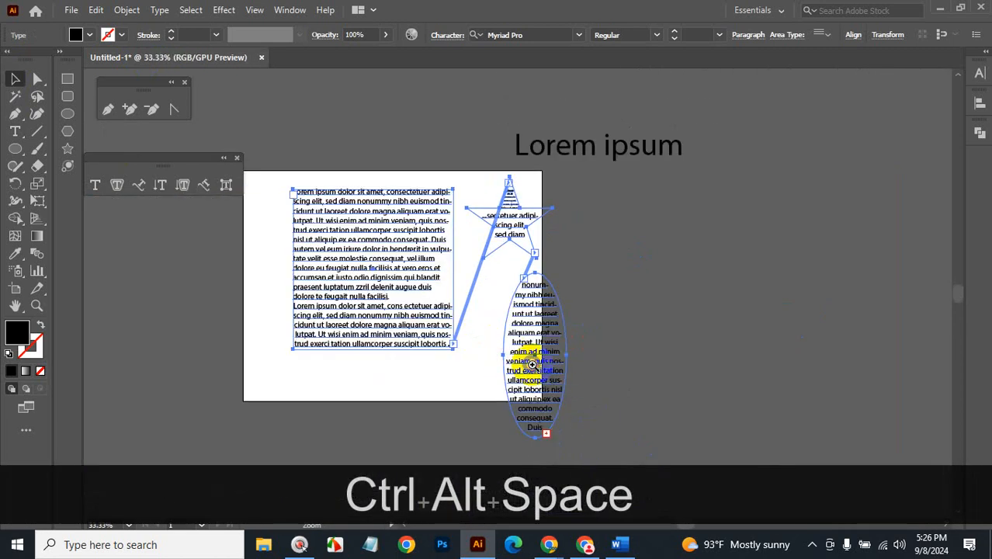
{"action": "left_click", "coordinate": [534, 363]}
{"action": "left_click", "coordinate": [715, 266]}
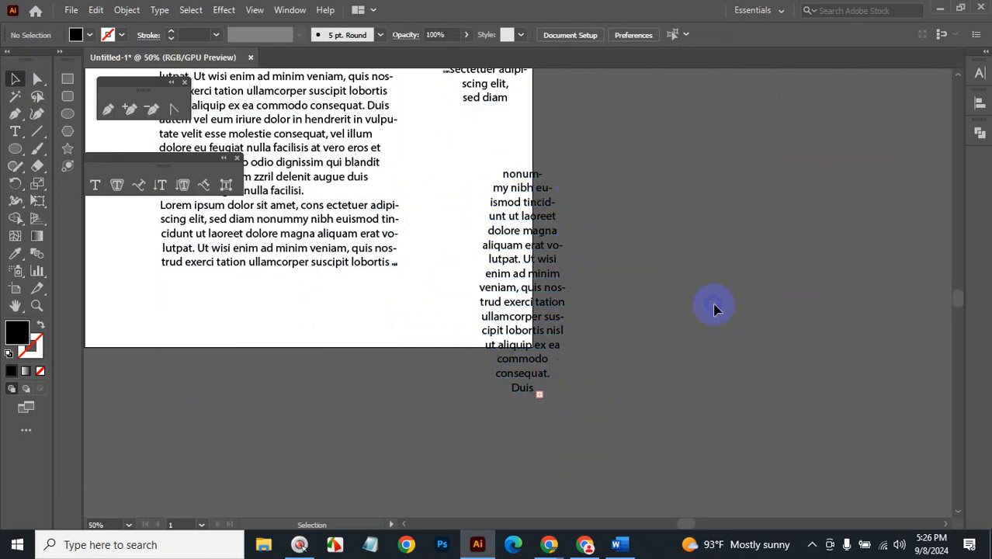
{"action": "scroll", "coordinate": [714, 338], "scroll_direction": "up", "scroll_amount": 3}
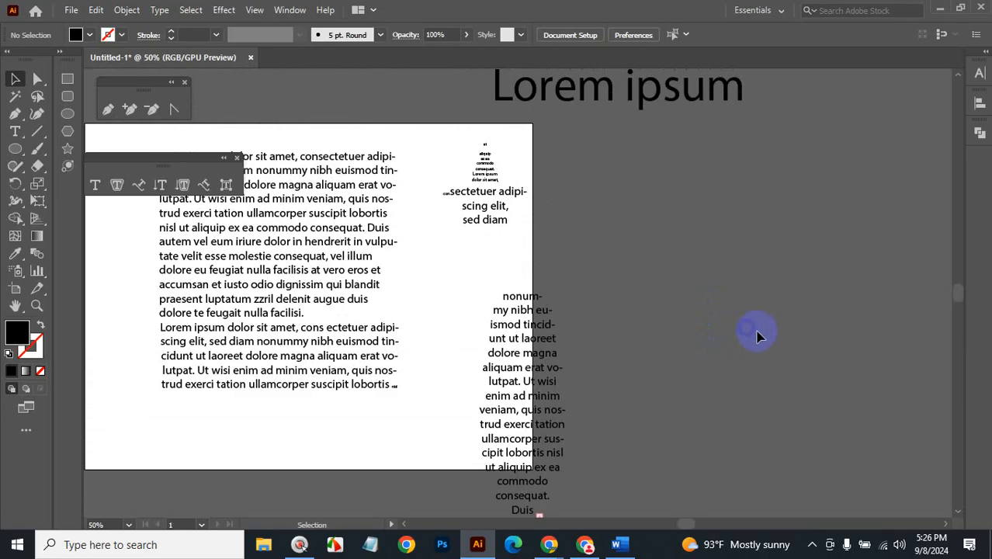
{"action": "left_click", "coordinate": [371, 183]}
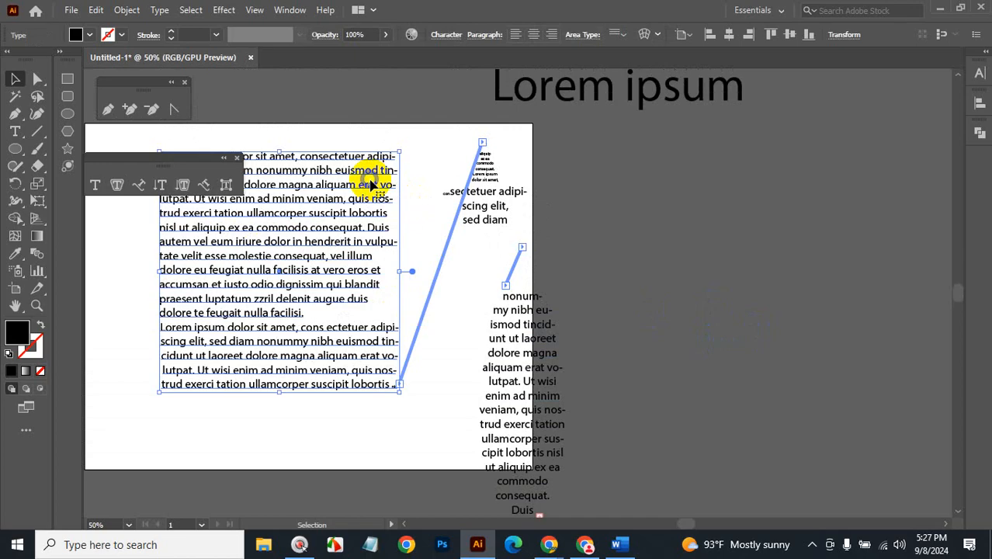
Delete the left rectangle text frame and the star and ellipse text frames.
{"action": "key", "text": "BackSpace"}
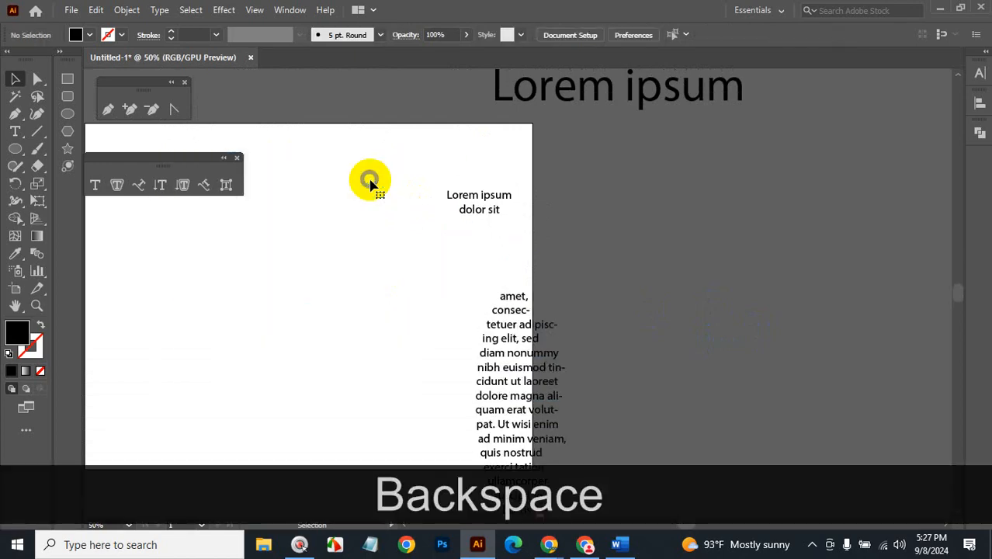
{"action": "left_click_drag", "start_coordinate": [422, 172], "coordinate": [578, 393]}
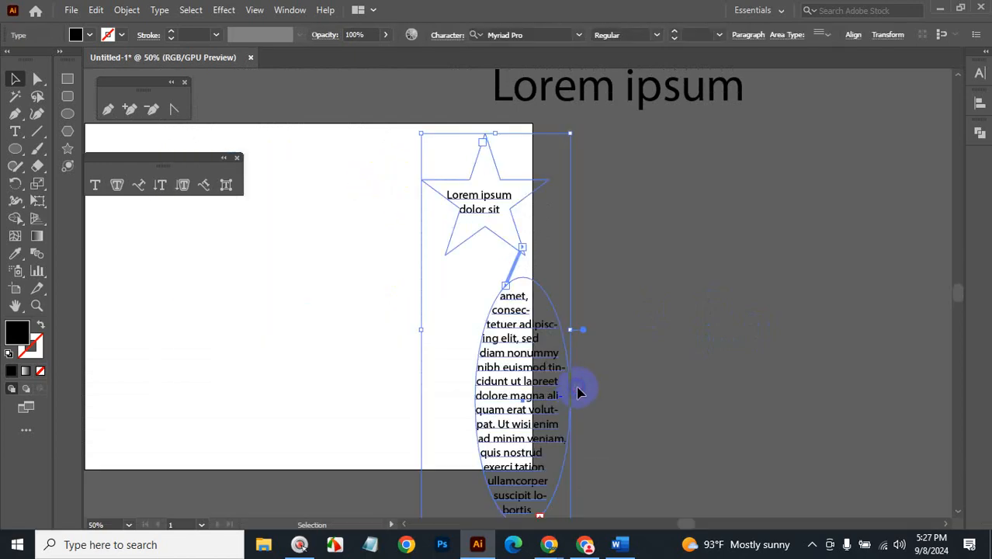
{"action": "key", "text": "BackSpace"}
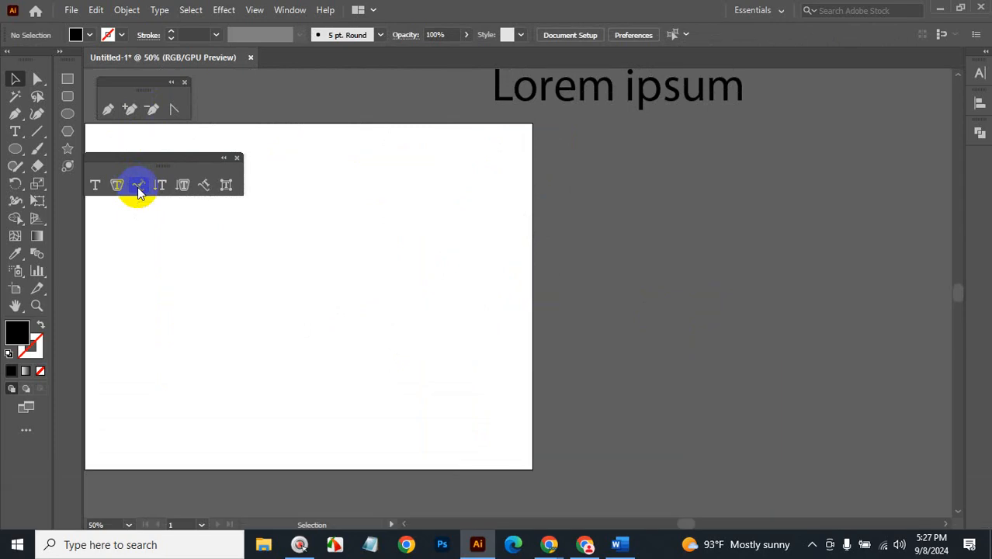
Pan to centre the now-empty artboard, checking the off-page Lorem ipsum heading.
{"action": "key", "text": "space"}
{"action": "left_click_drag", "start_coordinate": [338, 235], "coordinate": [576, 227]}
{"action": "left_click", "coordinate": [836, 99]}
{"action": "left_click", "coordinate": [855, 200]}
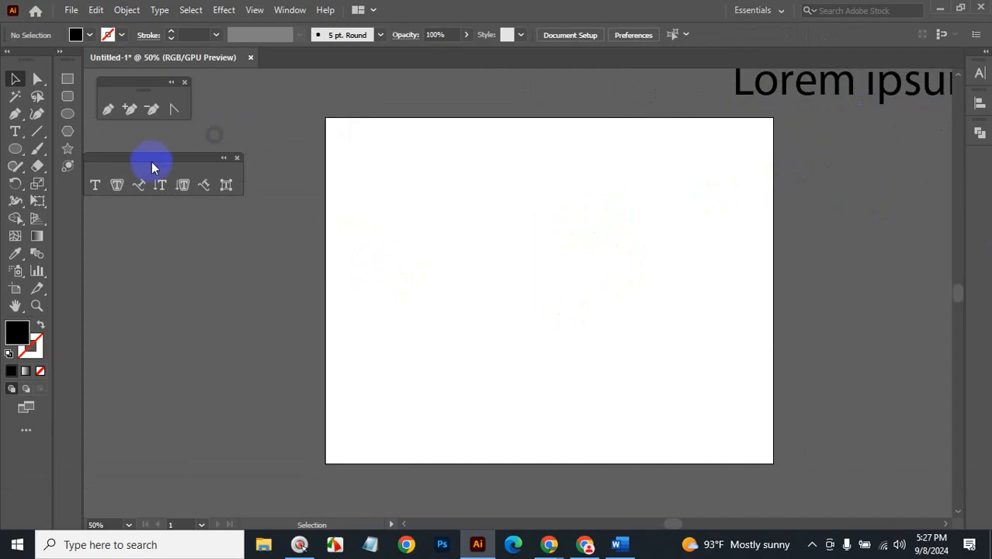
{"action": "left_click", "coordinate": [10, 167]}
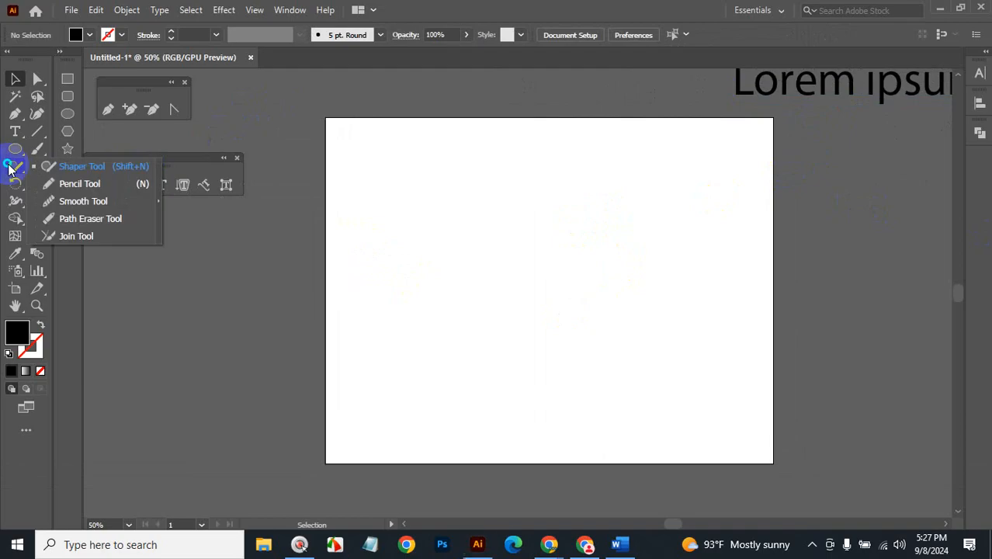
Draw a wavy line with the Pencil Tool and fill it with placeholder path text.
{"action": "left_click", "coordinate": [66, 183]}
{"action": "mouse_move", "coordinate": [373, 373]}
{"action": "left_mouse_down"}
{"action": "mouse_move", "coordinate": [405, 319]}
{"action": "mouse_move", "coordinate": [478, 317]}
{"action": "mouse_move", "coordinate": [561, 284]}
{"action": "mouse_move", "coordinate": [669, 365]}
{"action": "mouse_move", "coordinate": [699, 250]}
{"action": "mouse_move", "coordinate": [582, 160]}
{"action": "mouse_move", "coordinate": [881, 164]}
{"action": "left_mouse_up"}
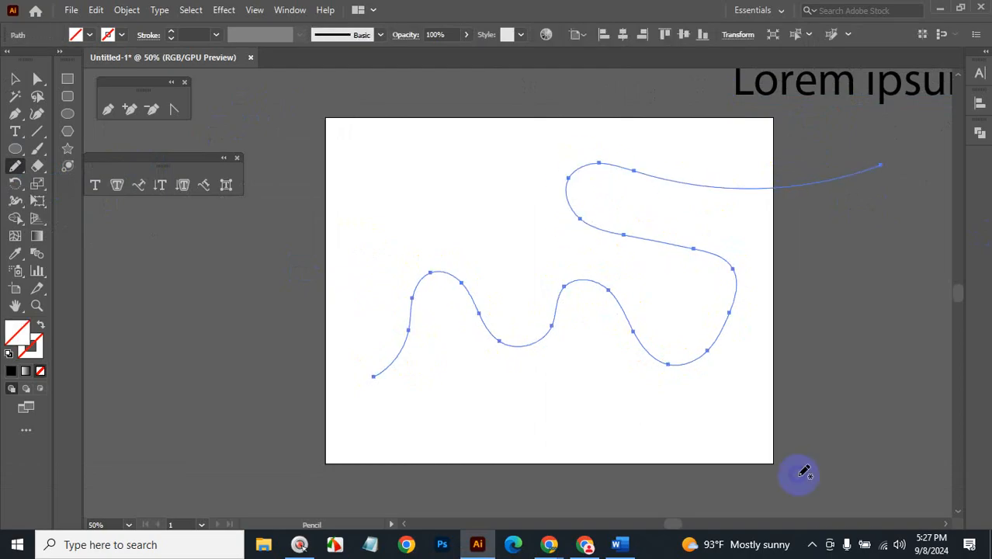
{"action": "left_click", "coordinate": [138, 184]}
{"action": "left_click", "coordinate": [372, 376]}
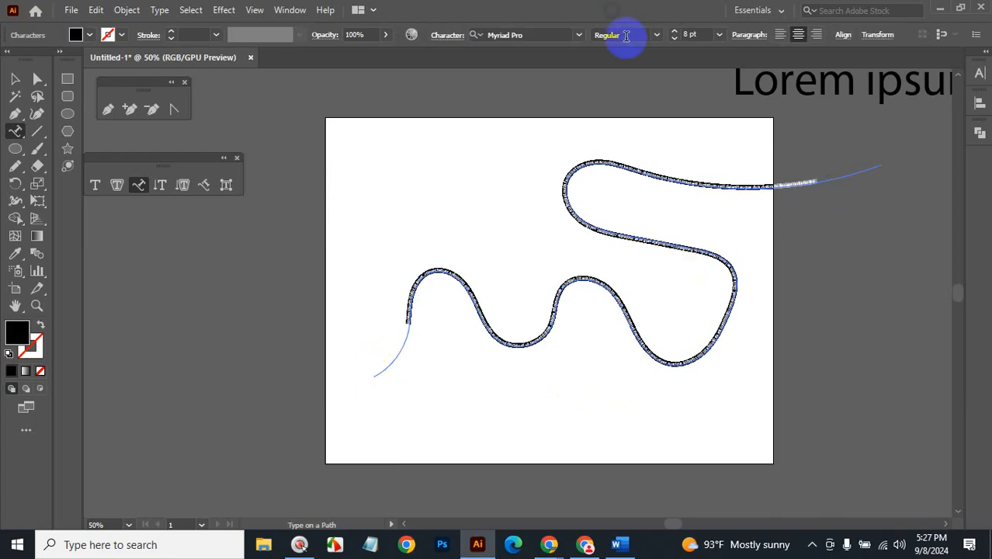
Left-align the path text, set its font size to 26 pt, and deselect.
{"action": "left_click", "coordinate": [780, 35]}
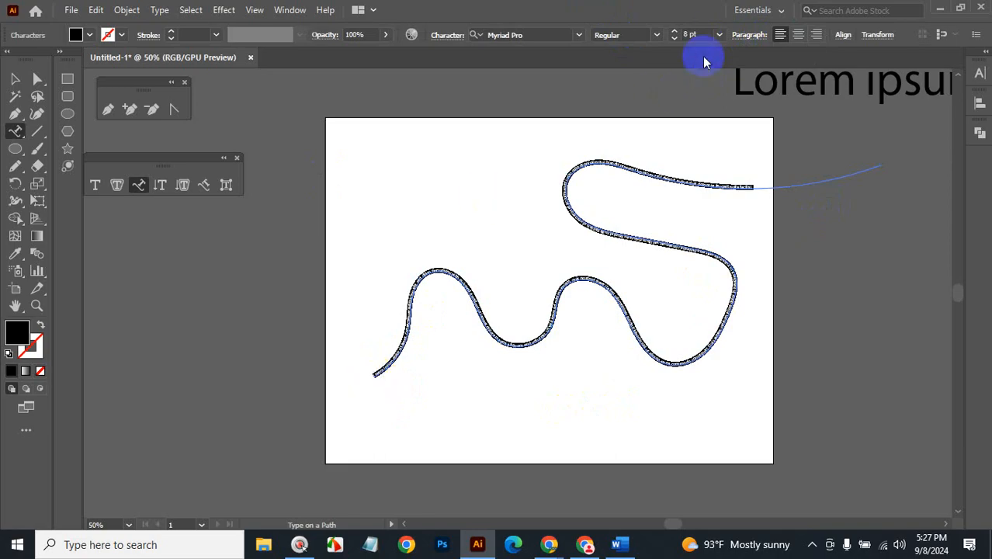
{"action": "left_click", "coordinate": [702, 36]}
{"action": "scroll", "coordinate": [703, 34], "scroll_direction": "up", "scroll_amount": 2}
{"action": "scroll", "coordinate": [702, 34], "scroll_direction": "up", "scroll_amount": 16}
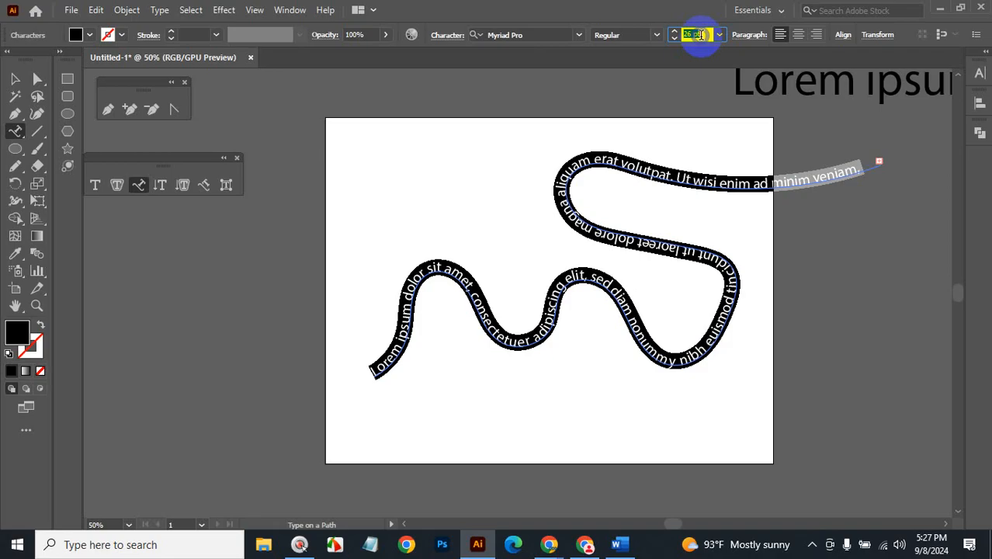
{"action": "left_click", "coordinate": [15, 78]}
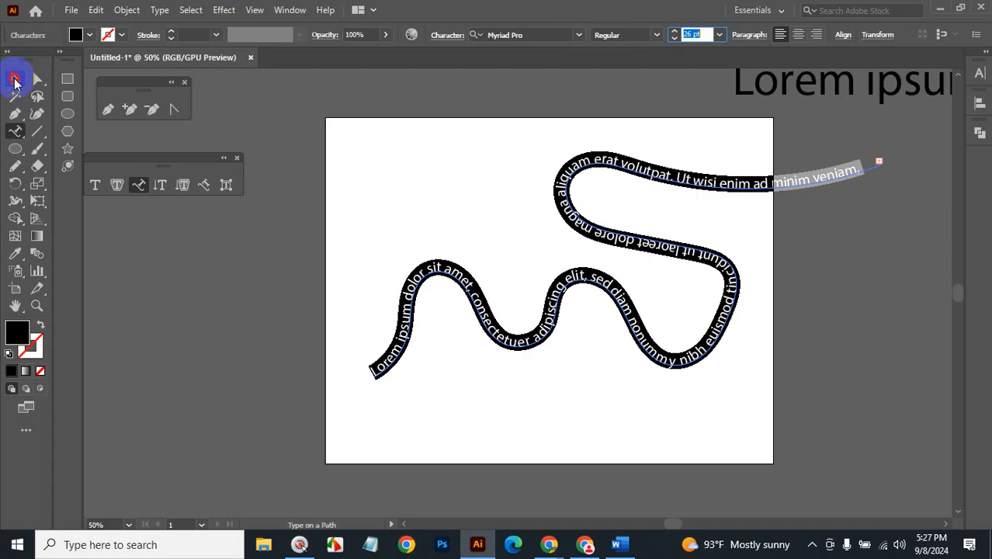
{"action": "left_click", "coordinate": [639, 435]}
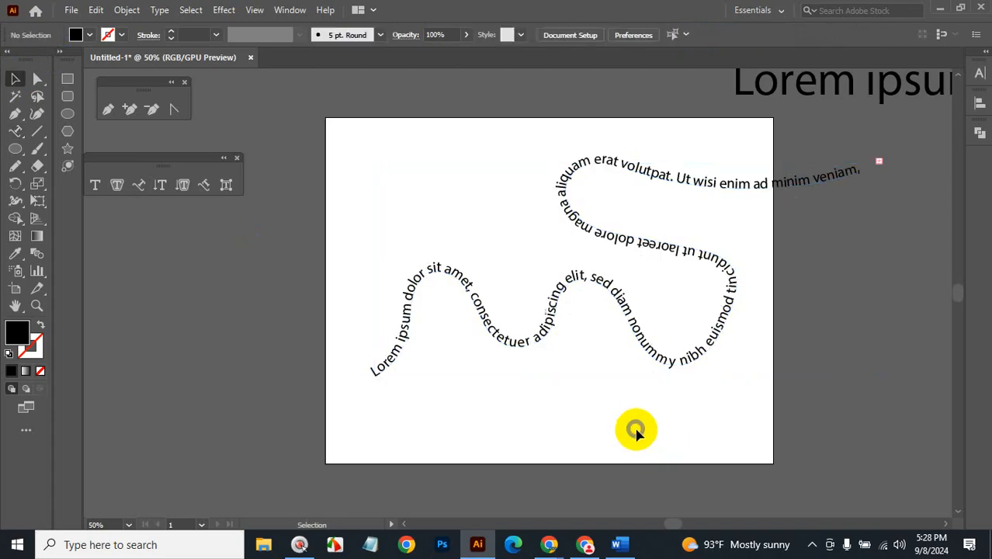
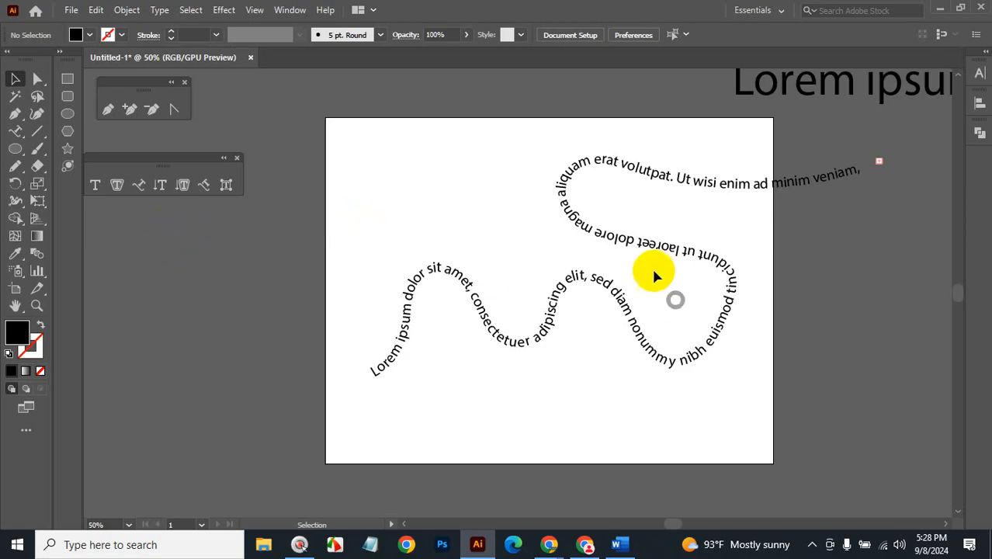
Drag the wavy type-on-a-path text past the artboard's right edge, leaving the artboard empty.
{"action": "left_click_drag", "start_coordinate": [635, 250], "coordinate": [800, 225]}
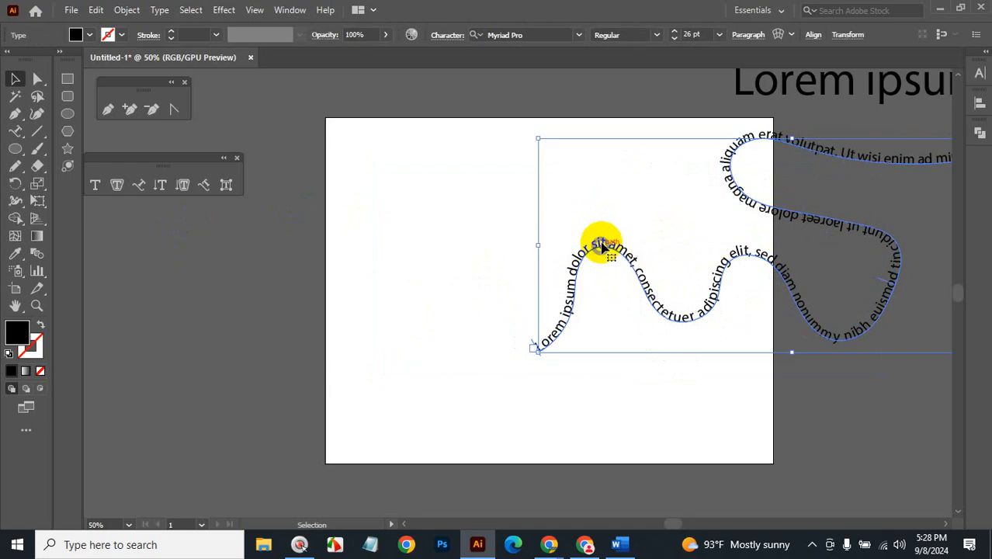
{"action": "left_click_drag", "start_coordinate": [600, 241], "coordinate": [854, 260]}
Place vertical Lorem ipsum point text, then fill a new rectangle with vertical area type.
{"action": "left_click", "coordinate": [159, 186]}
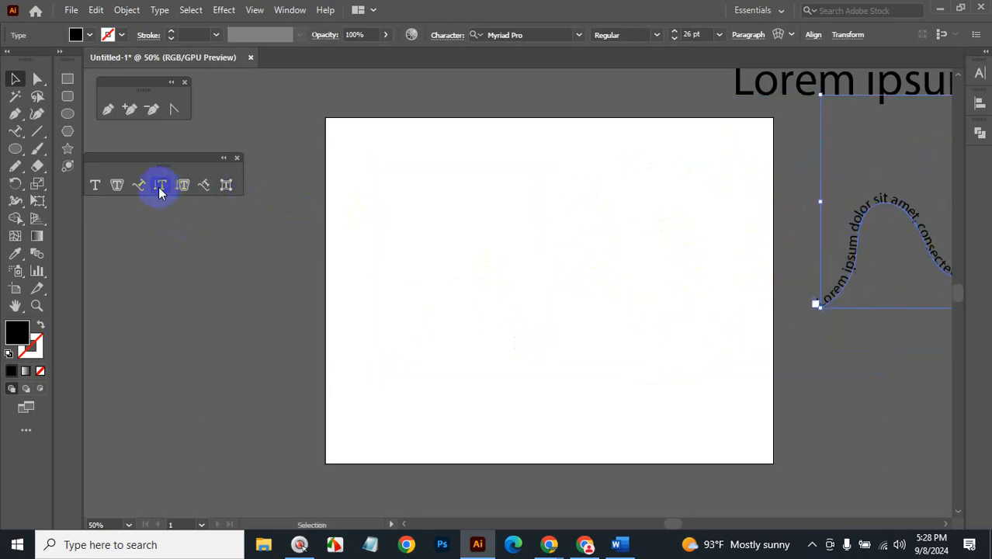
{"action": "left_click", "coordinate": [428, 173]}
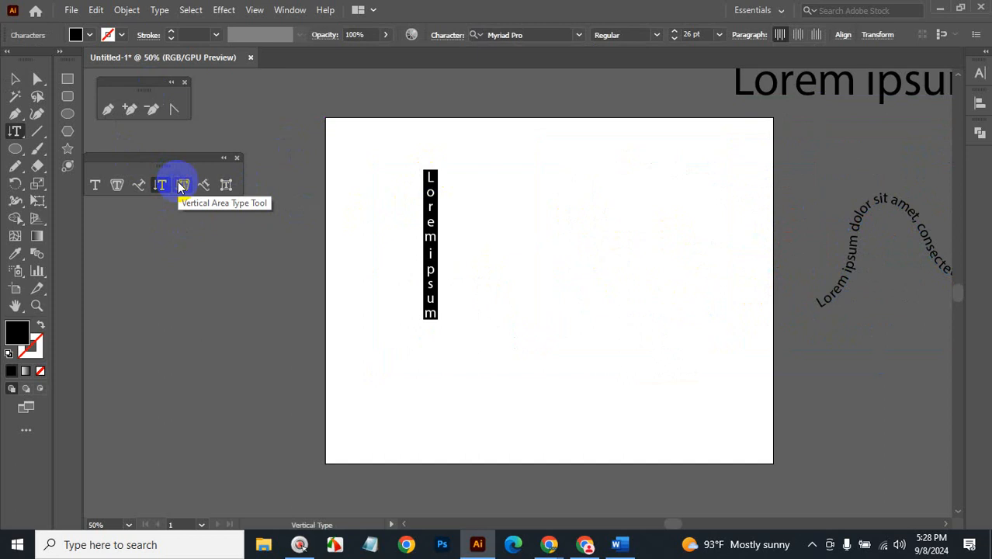
{"action": "left_click", "coordinate": [67, 79]}
{"action": "left_click_drag", "start_coordinate": [529, 167], "coordinate": [679, 299]}
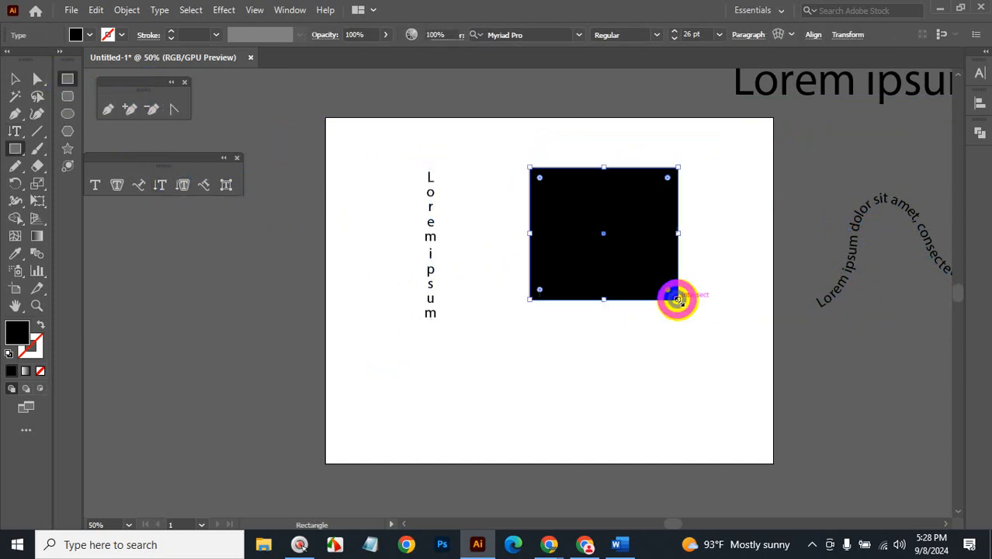
{"action": "left_click", "coordinate": [182, 190]}
{"action": "left_click", "coordinate": [532, 170]}
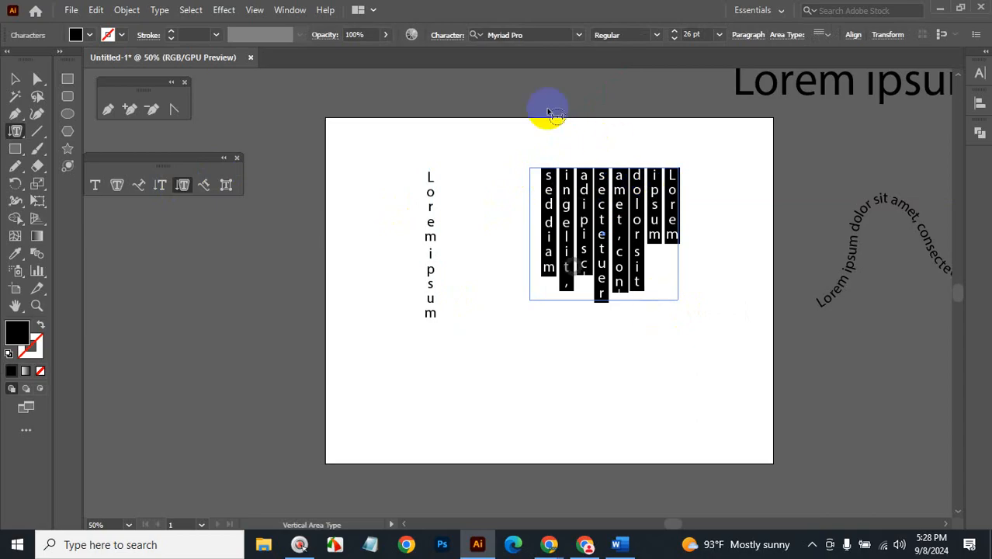
{"action": "left_click", "coordinate": [395, 264]}
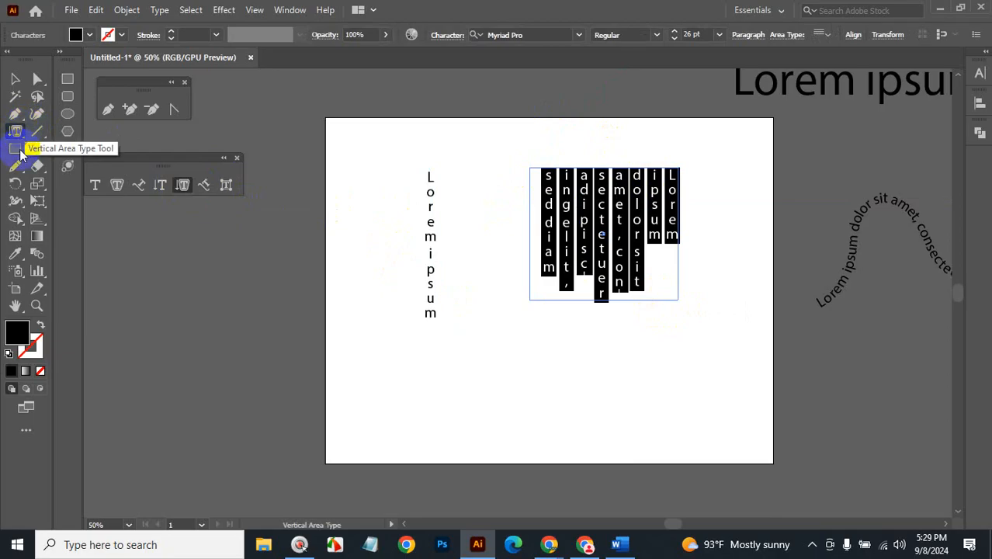
Draw a wavy Pencil path along the bottom, run vertical path type on it, then show Word.
{"action": "left_click_drag", "start_coordinate": [17, 166], "coordinate": [77, 181]}
{"action": "mouse_move", "coordinate": [361, 415]}
{"action": "left_mouse_down"}
{"action": "mouse_move", "coordinate": [433, 377]}
{"action": "mouse_move", "coordinate": [540, 430]}
{"action": "mouse_move", "coordinate": [674, 366]}
{"action": "mouse_move", "coordinate": [840, 357]}
{"action": "left_mouse_up"}
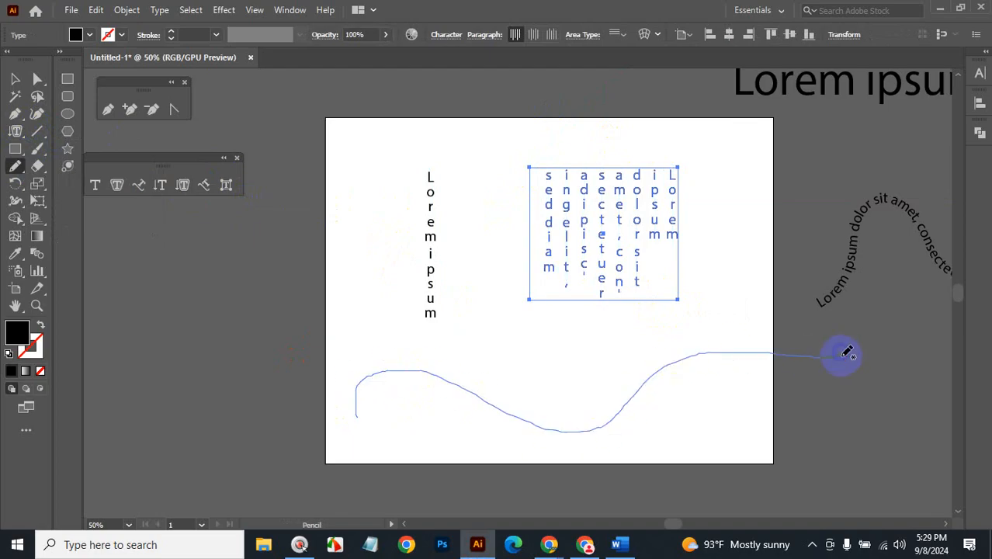
{"action": "left_click", "coordinate": [208, 187]}
{"action": "left_click", "coordinate": [358, 415]}
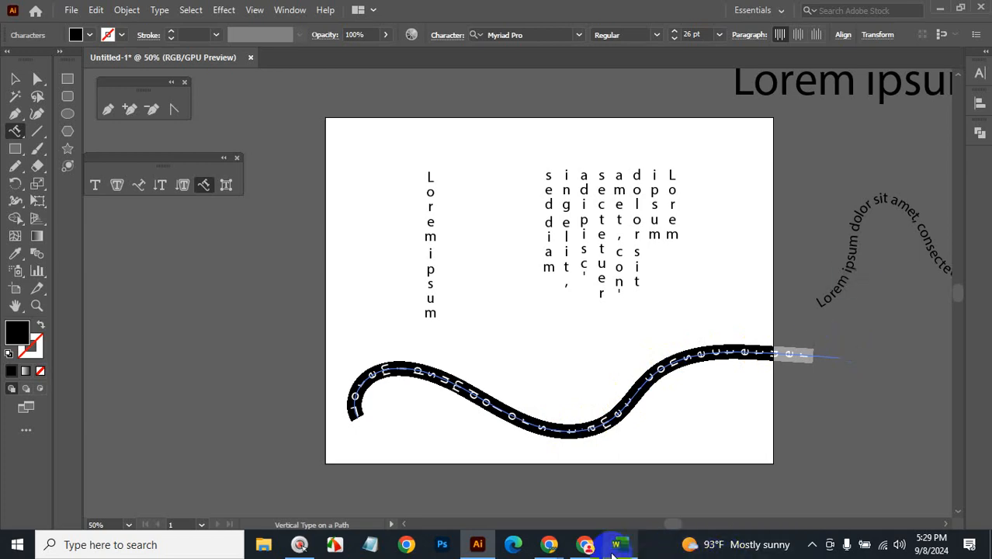
{"action": "left_click", "coordinate": [623, 547]}
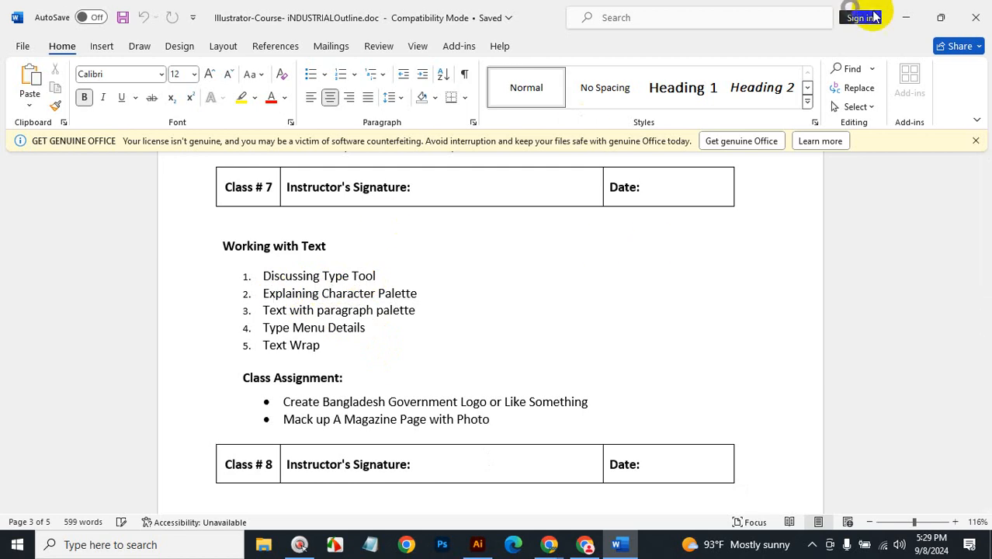
Minimize the Word course outline to bring Illustrator back.
{"action": "left_click", "coordinate": [910, 17]}
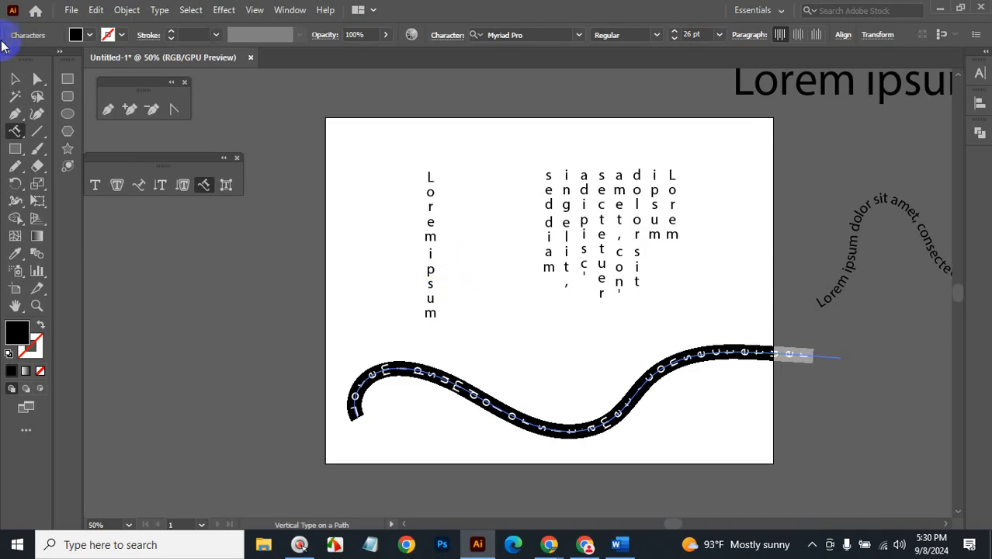
Zoom out, select all the type objects and delete them, plus the leftover vertical text.
{"action": "left_click", "coordinate": [14, 79]}
{"action": "left_click", "coordinate": [608, 322], "text": "ctrl+alt"}
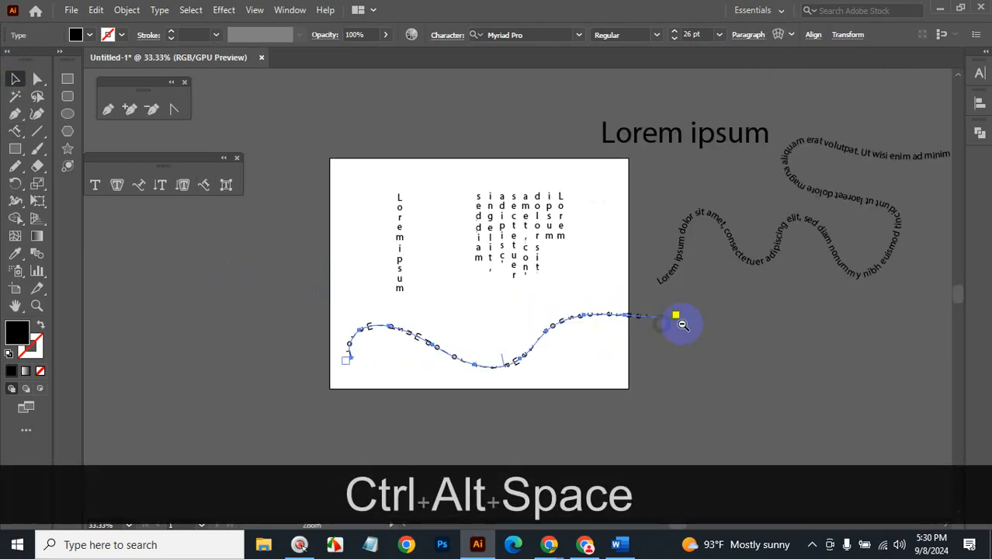
{"action": "left_click", "coordinate": [680, 323], "text": "ctrl+alt"}
{"action": "left_click", "coordinate": [11, 79]}
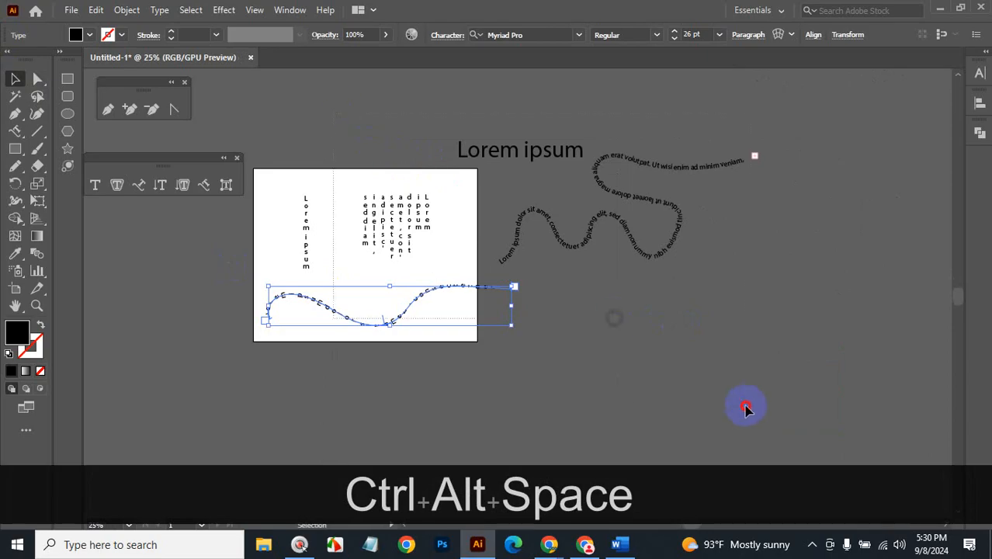
{"action": "key", "text": "ctrl+a"}
{"action": "key", "text": "BackSpace"}
{"action": "left_click", "coordinate": [303, 200]}
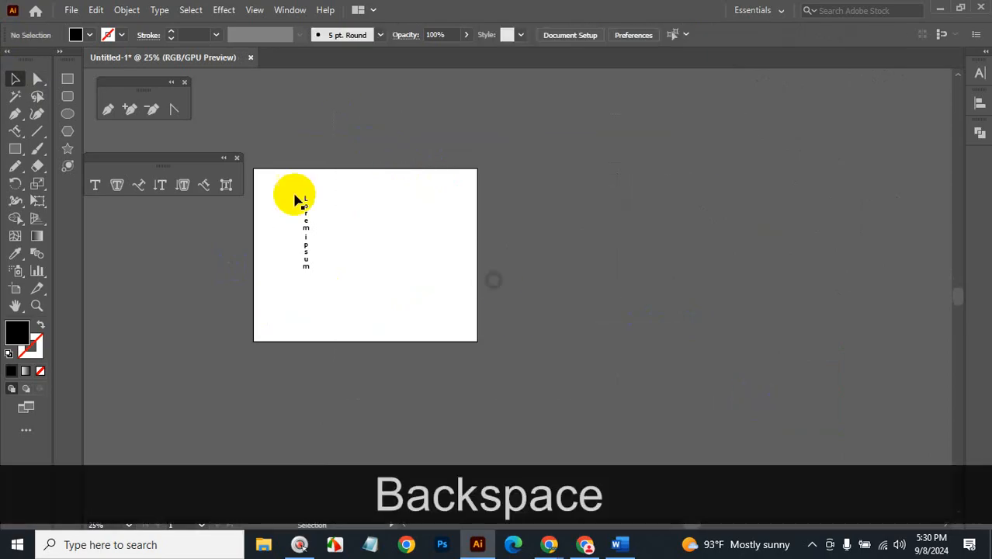
{"action": "key", "text": "BackSpace"}
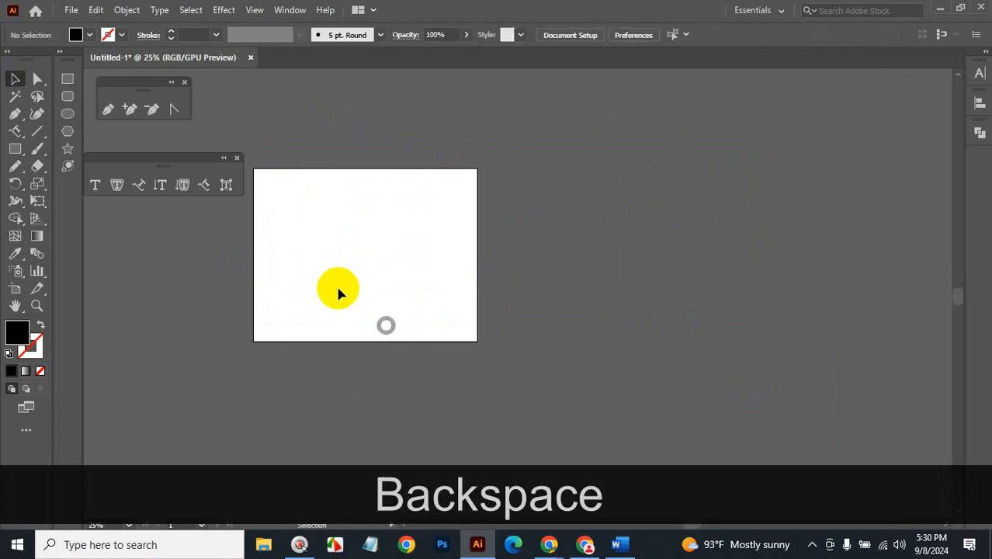
Glance at the Word outline, then return to Illustrator zoomed to 50% with the artboard centred.
{"action": "left_click", "coordinate": [621, 545]}
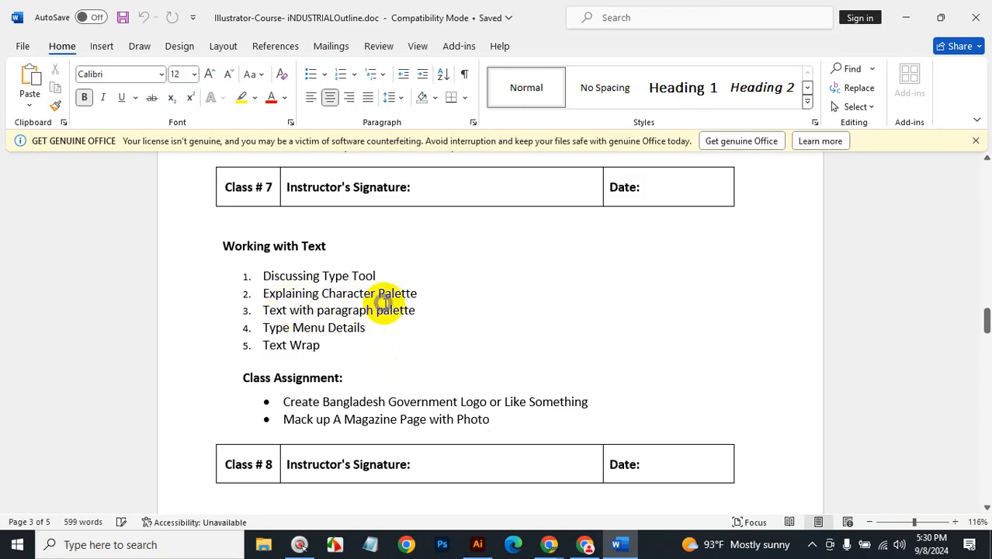
{"action": "left_click", "coordinate": [907, 19]}
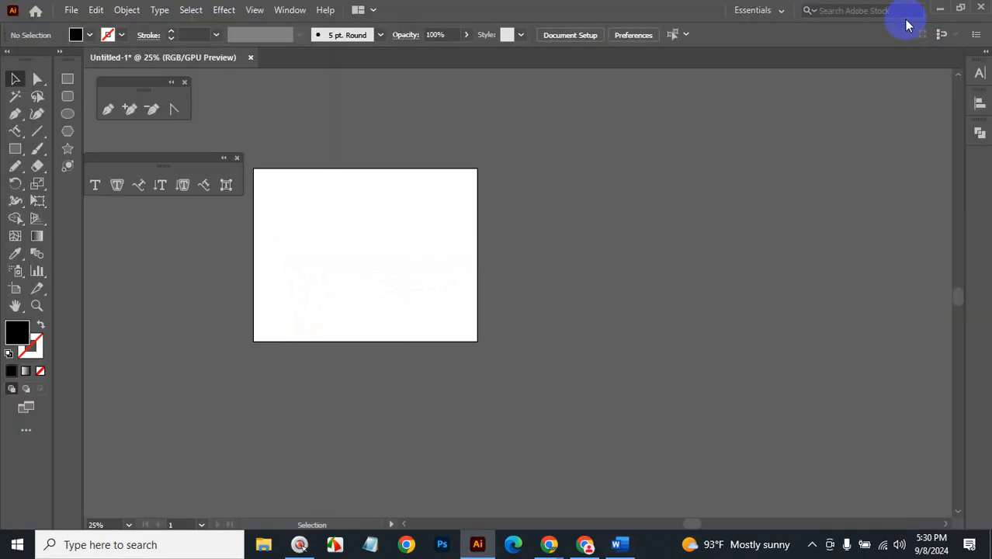
{"action": "key", "text": "ctrl+space"}
{"action": "left_click", "coordinate": [421, 244], "text": "ctrl"}
{"action": "left_click", "coordinate": [460, 267], "text": "ctrl"}
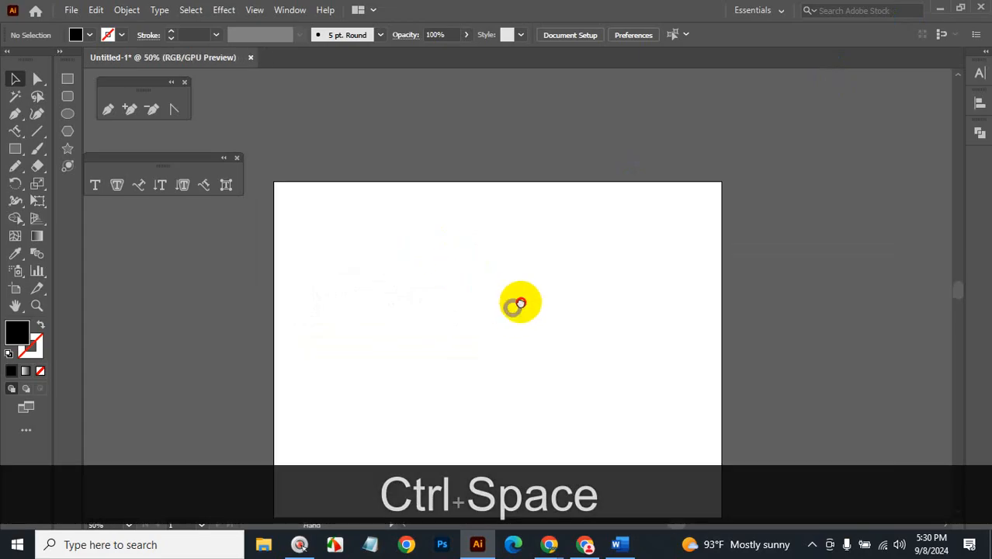
{"action": "left_click_drag", "start_coordinate": [516, 302], "coordinate": [584, 234]}
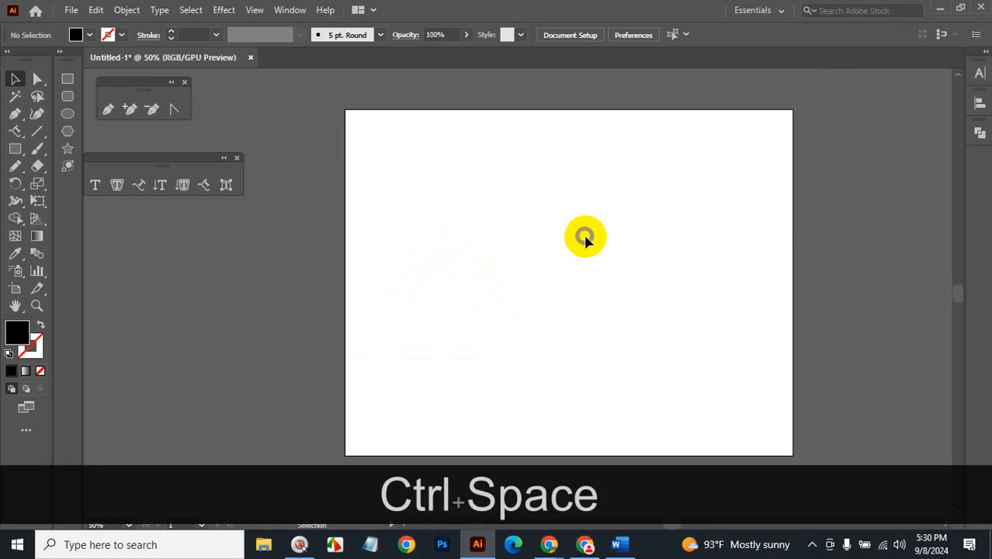
Open the Character panel via Window > Type > Character.
{"action": "left_click", "coordinate": [289, 9]}
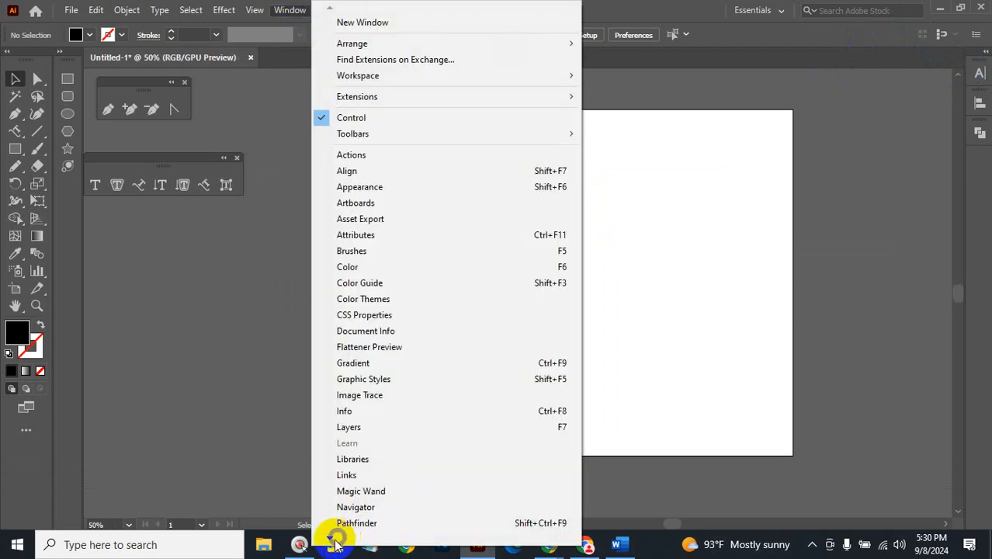
{"action": "left_click", "coordinate": [333, 540]}
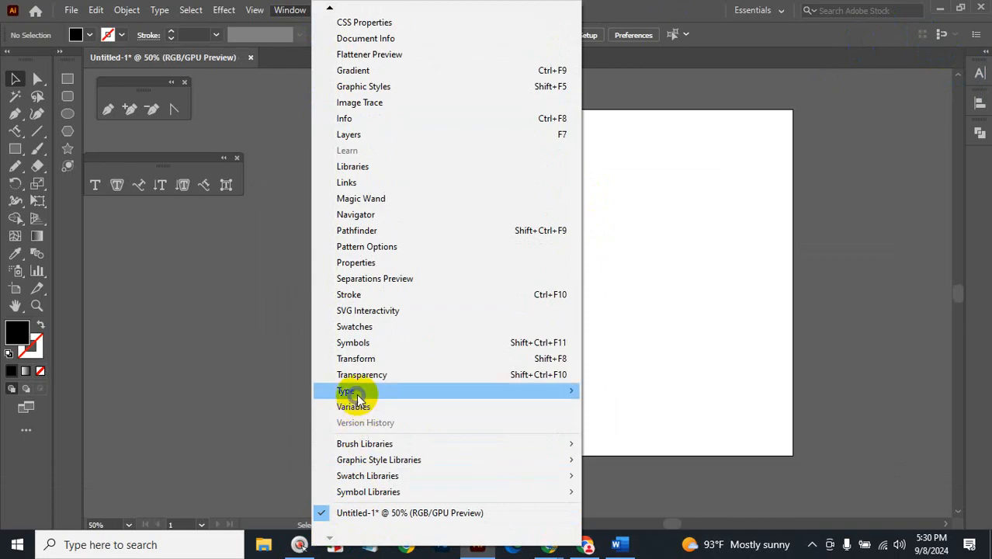
{"action": "left_click", "coordinate": [356, 394]}
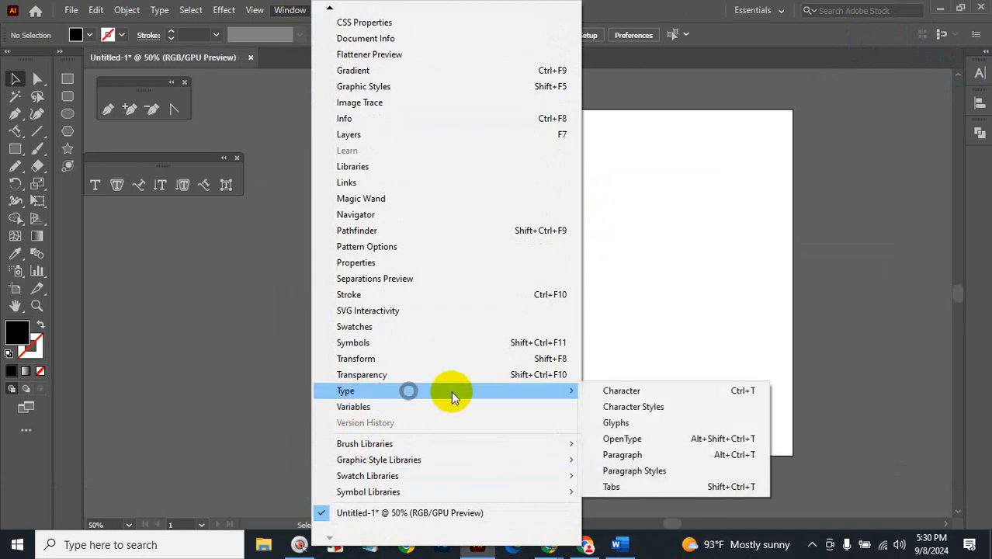
{"action": "left_click", "coordinate": [635, 393]}
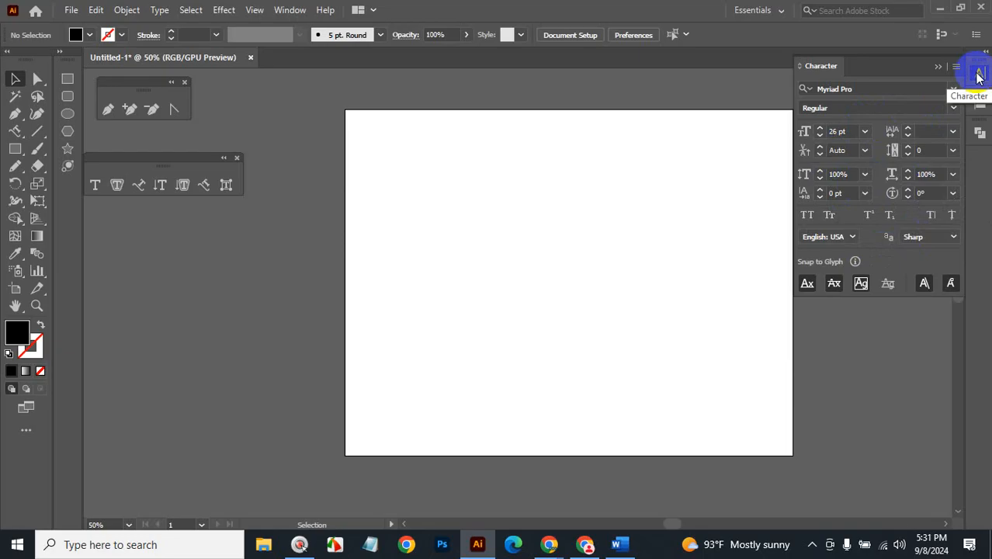
Float the Character panel right of the artboard and check Myriad Pro's styles, only Regular.
{"action": "left_click_drag", "start_coordinate": [820, 68], "coordinate": [572, 130]}
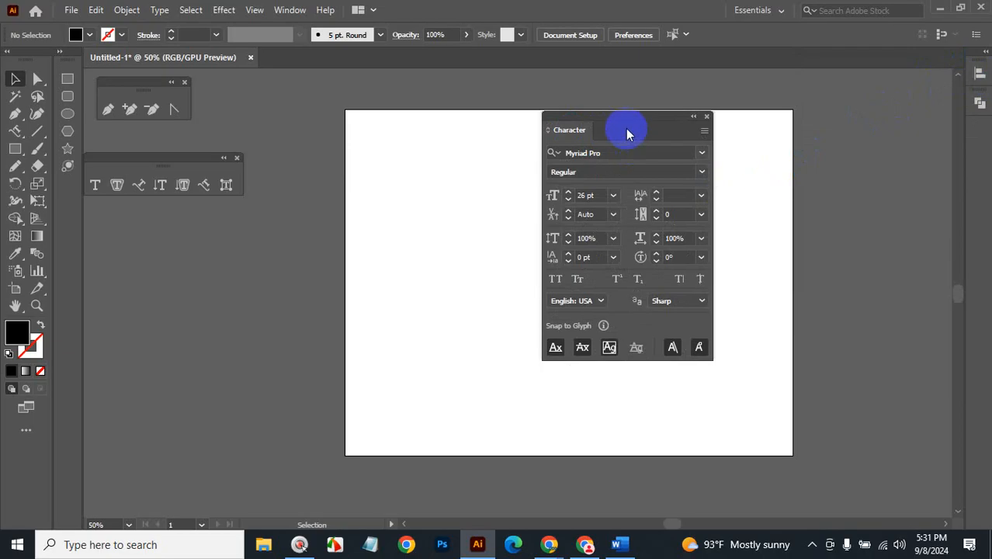
{"action": "left_click_drag", "start_coordinate": [626, 116], "coordinate": [844, 118]}
{"action": "key", "text": "space"}
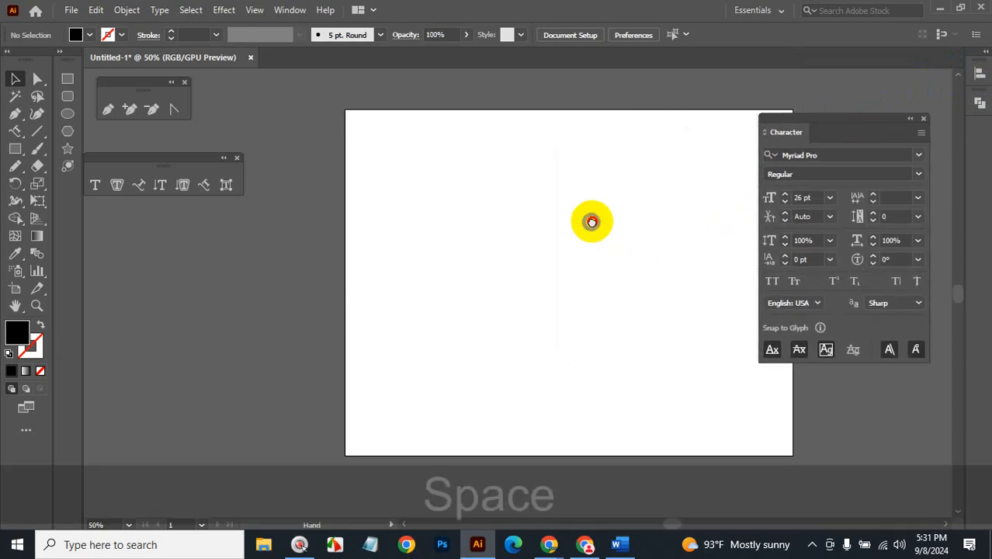
{"action": "left_click_drag", "start_coordinate": [592, 221], "coordinate": [508, 193]}
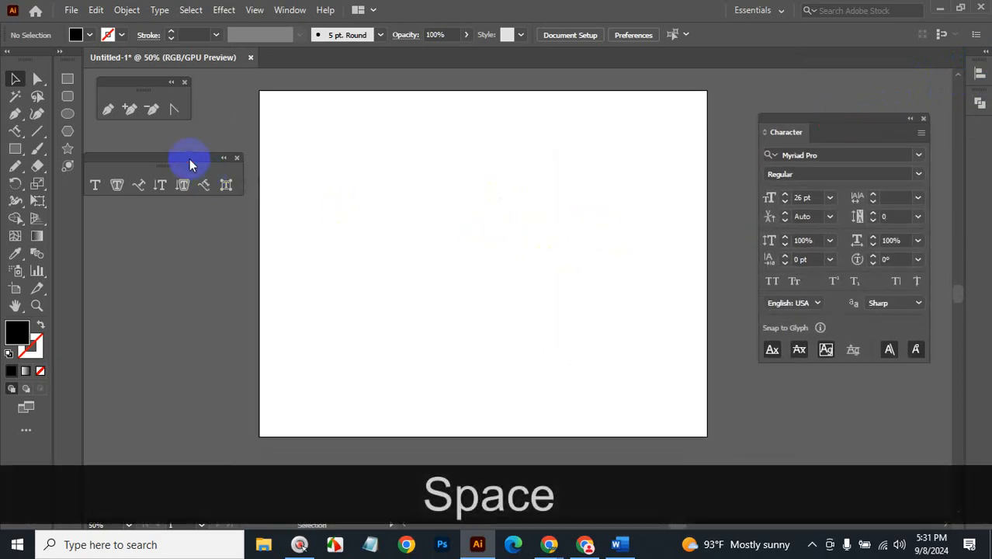
{"action": "left_click_drag", "start_coordinate": [193, 161], "coordinate": [190, 137]}
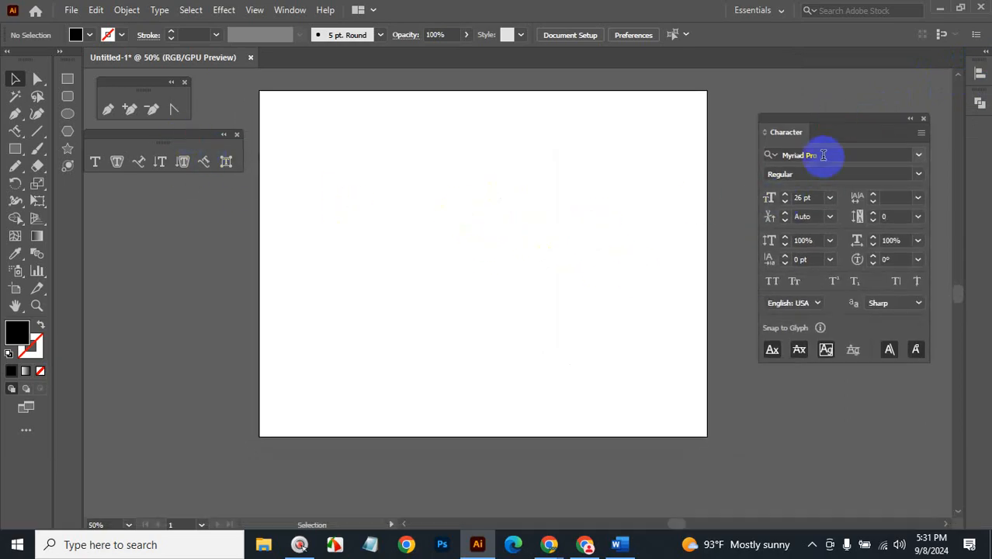
{"action": "left_click", "coordinate": [825, 154]}
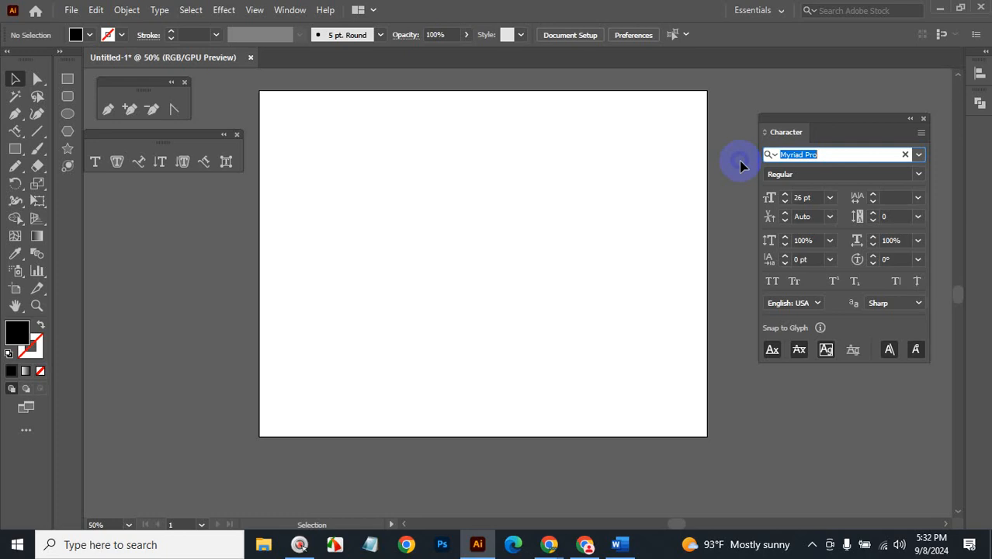
{"action": "left_click", "coordinate": [918, 176]}
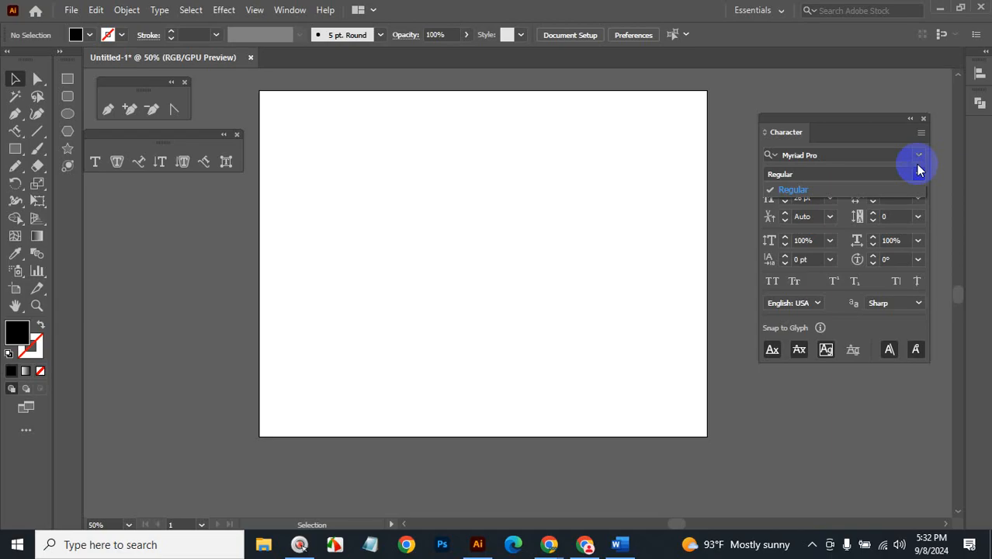
Search the font field for 'mon' instead of 'goth' and apply Montserrat Regular.
{"action": "left_click", "coordinate": [823, 155]}
{"action": "left_click", "coordinate": [823, 155]}
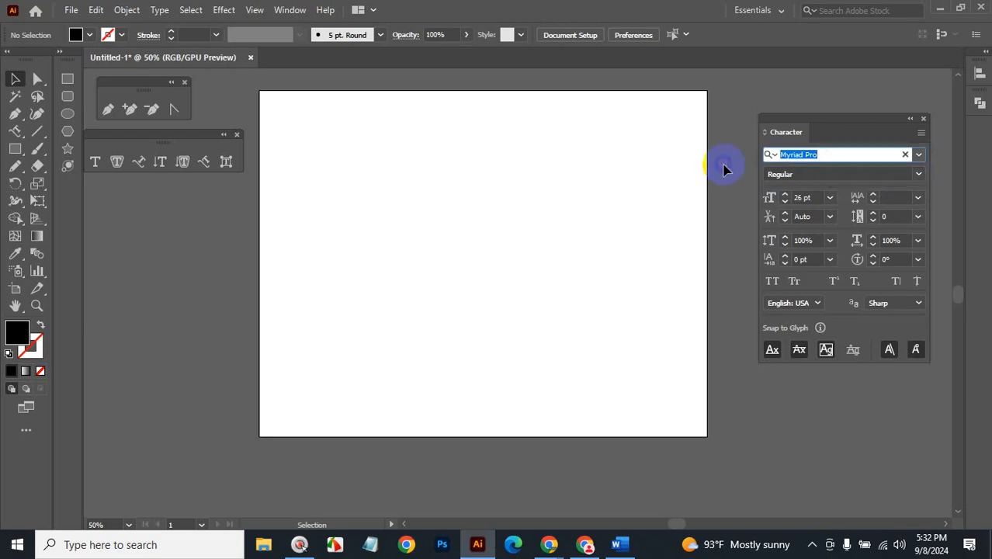
{"action": "type", "text": "goth"}
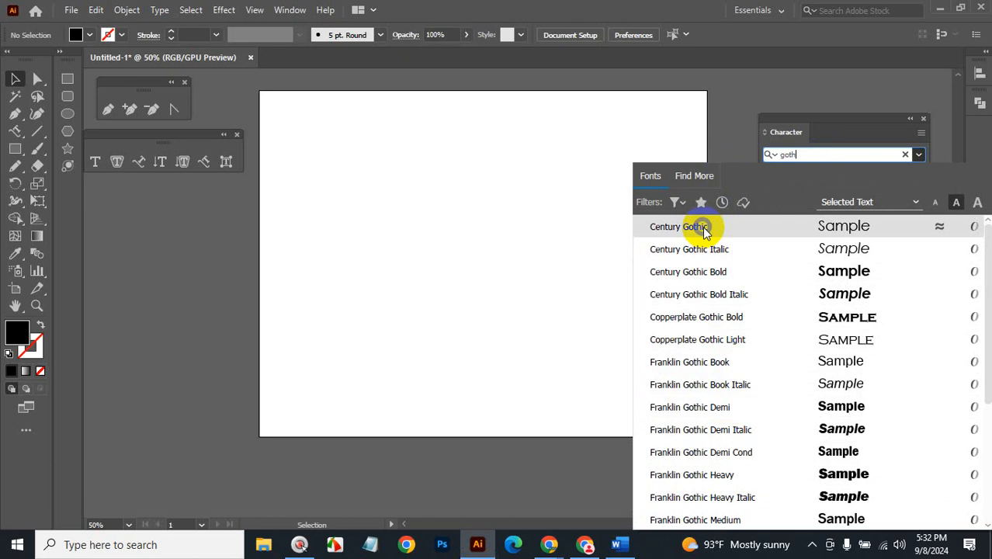
{"action": "key", "text": "BackSpace"}
{"action": "key", "text": "BackSpace"}
{"action": "key", "text": "BackSpace"}
{"action": "key", "text": "BackSpace"}
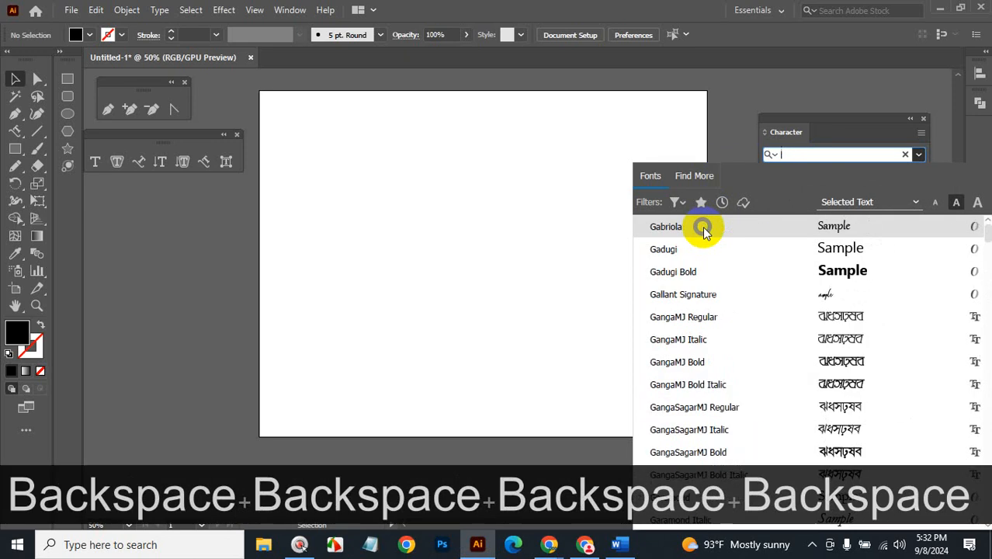
{"action": "type", "text": "mon"}
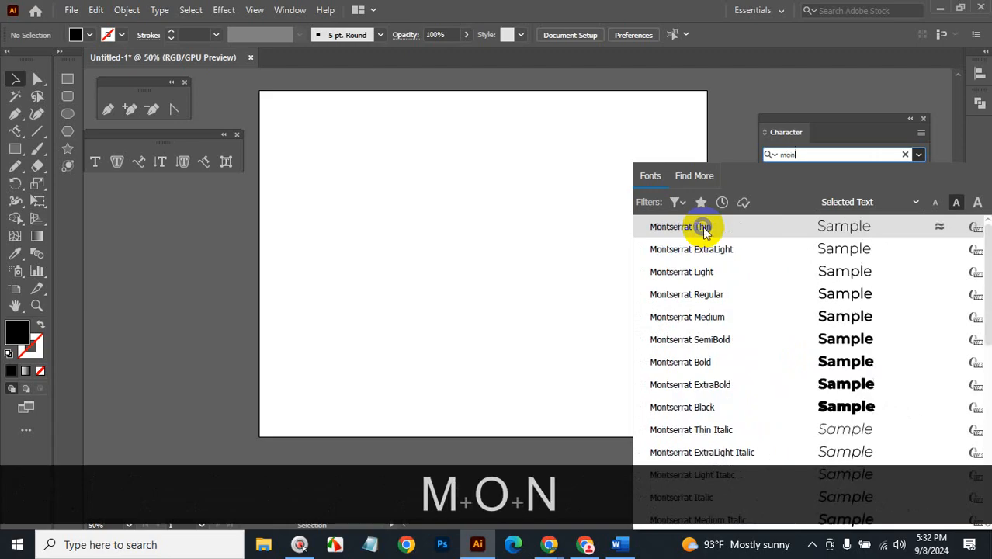
{"action": "left_click", "coordinate": [720, 294]}
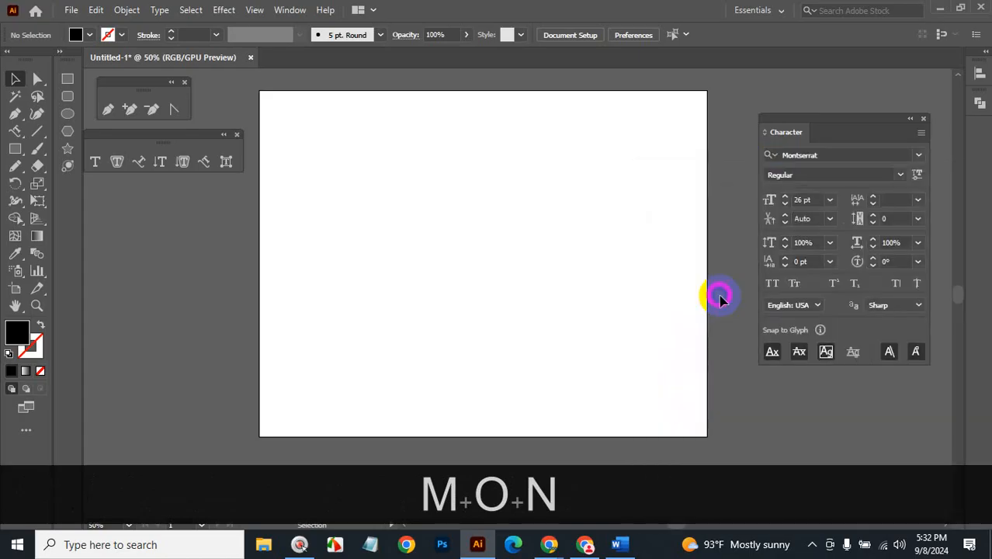
Keep Montserrat at the Regular weight and reposition the floating Character panel beside the artboard.
{"action": "left_click", "coordinate": [897, 176]}
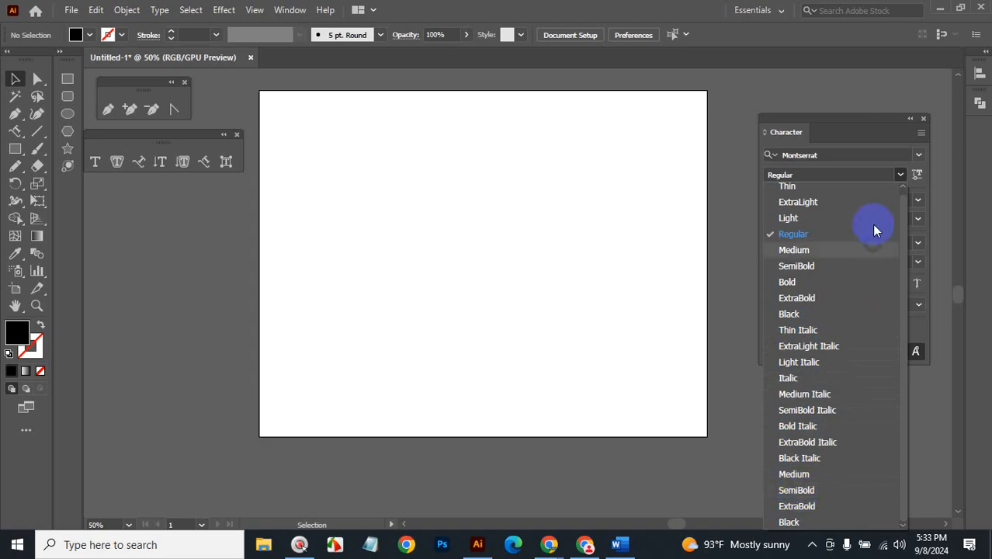
{"action": "left_click", "coordinate": [876, 135]}
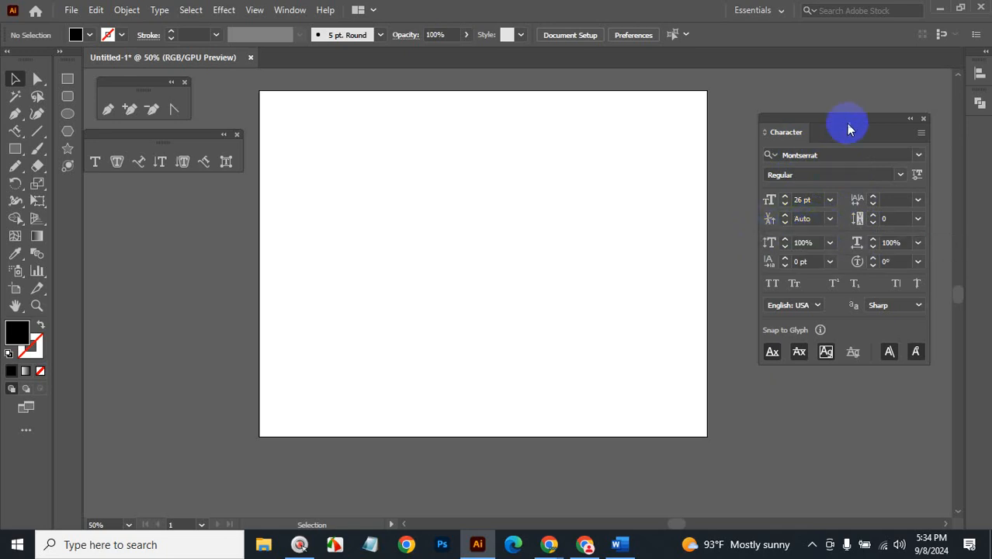
{"action": "left_click_drag", "start_coordinate": [846, 123], "coordinate": [710, 128]}
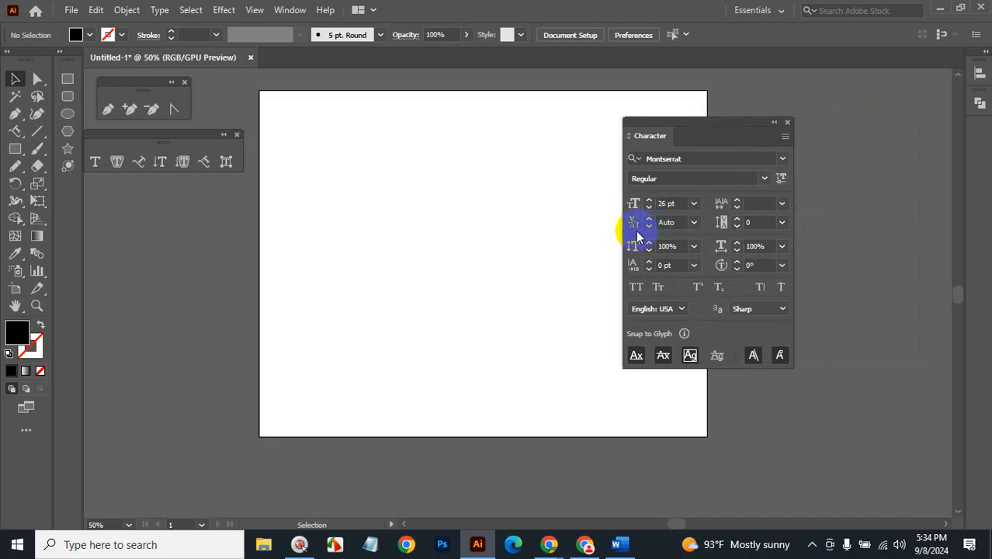
{"action": "left_click_drag", "start_coordinate": [727, 124], "coordinate": [842, 115]}
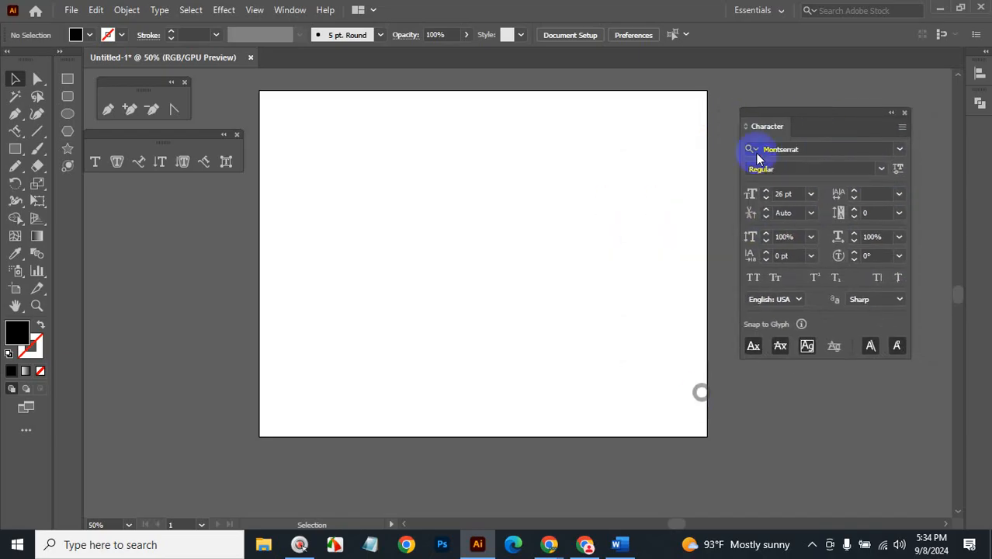
Add Lorem ipsum point text and scale it from its centre, 26 pt to 71.232 pt.
{"action": "left_click", "coordinate": [93, 162]}
{"action": "left_click", "coordinate": [440, 199]}
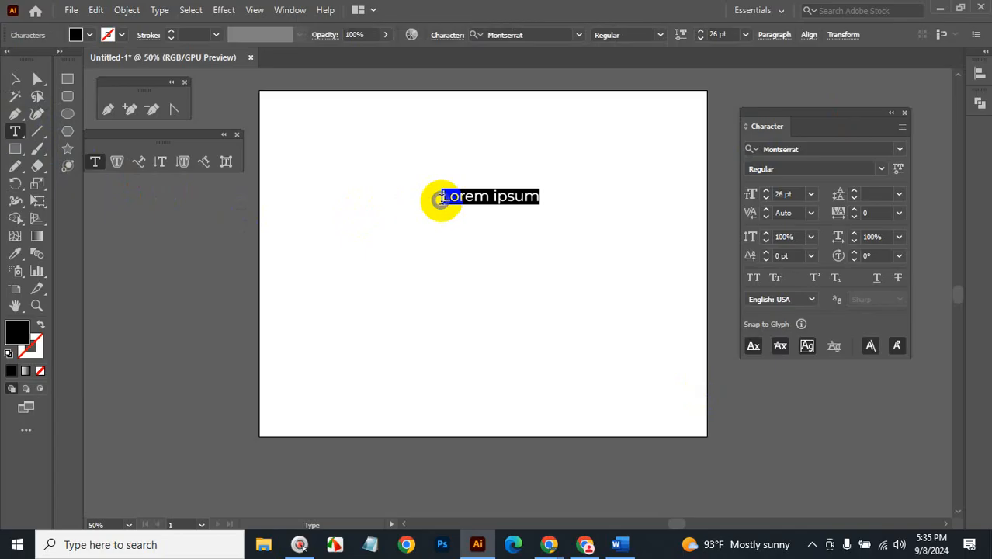
{"action": "left_click", "coordinate": [15, 78]}
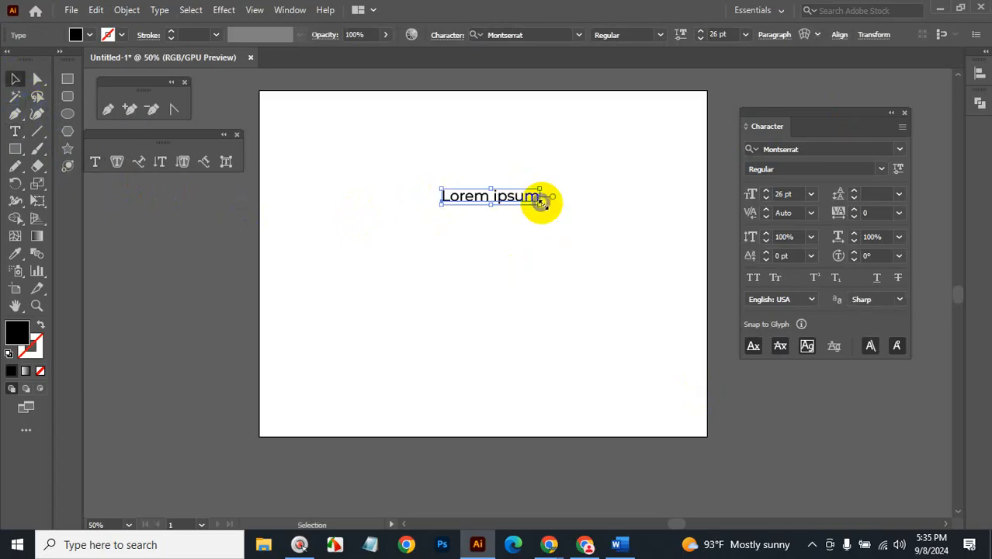
{"action": "left_click_drag", "start_coordinate": [544, 201], "coordinate": [624, 260]}
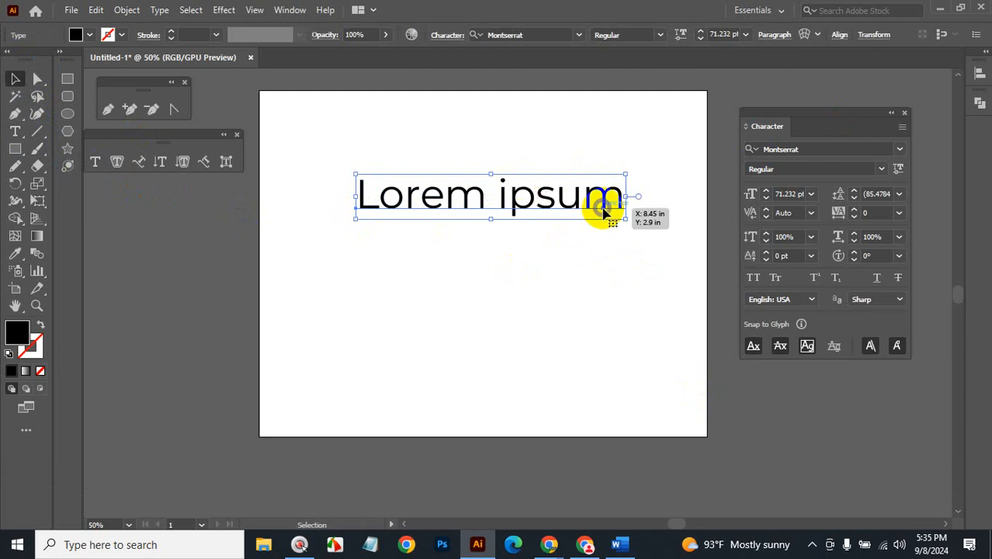
Choose Auto leading for the Lorem ipsum text and drag it higher on the artboard.
{"action": "left_click", "coordinate": [872, 194]}
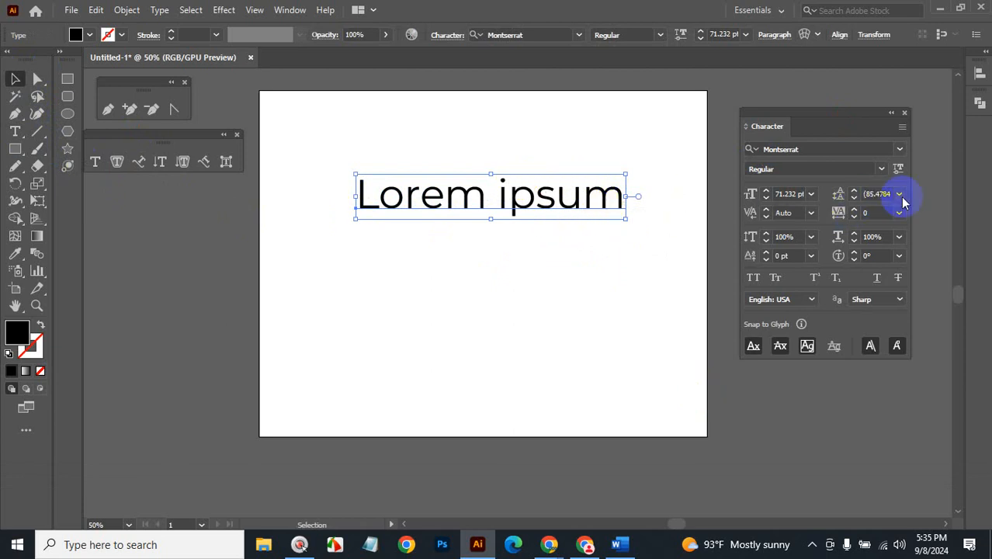
{"action": "left_click", "coordinate": [899, 194]}
{"action": "left_click", "coordinate": [916, 230]}
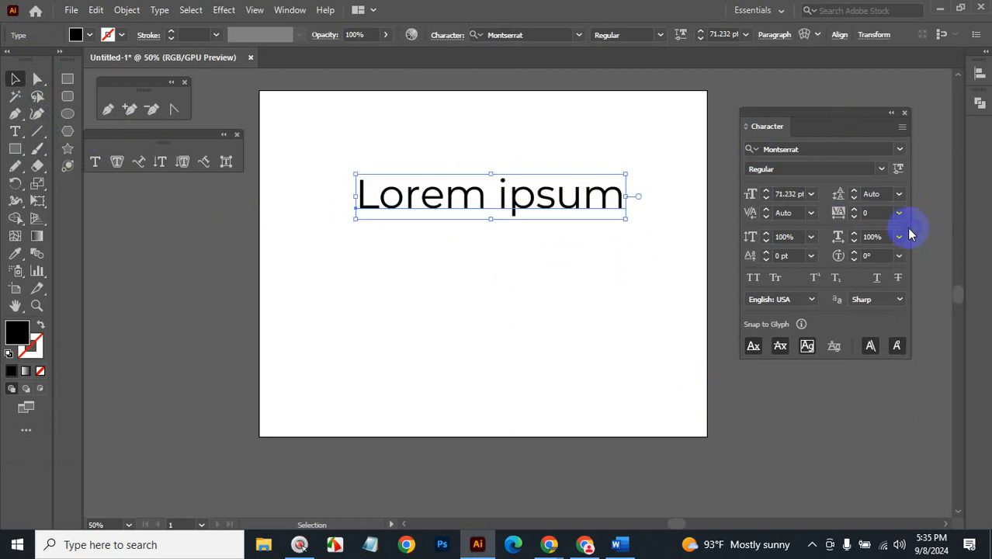
{"action": "left_click", "coordinate": [541, 198]}
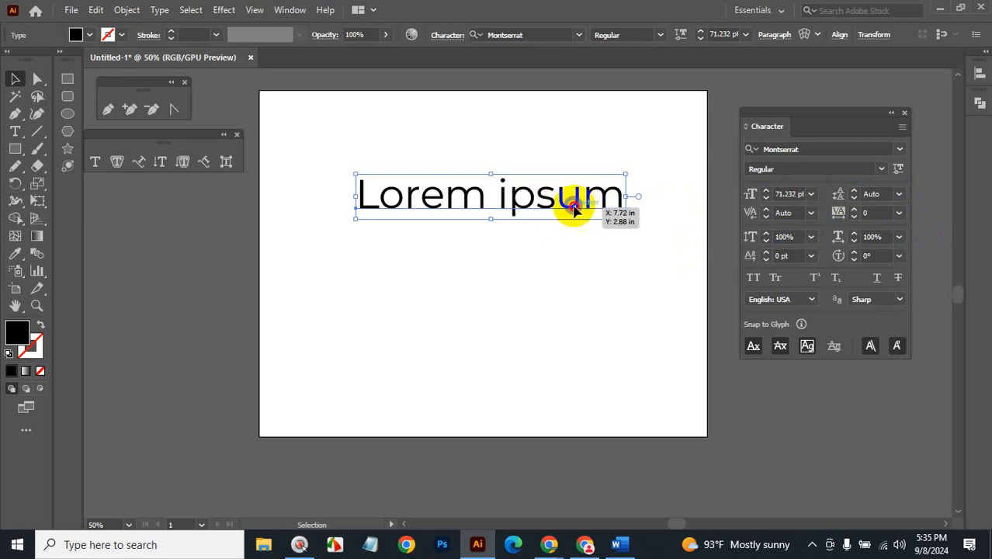
{"action": "left_click_drag", "start_coordinate": [571, 204], "coordinate": [554, 148]}
Delete the point text, draw a large rectangle and fill it with Lorem ipsum area type.
{"action": "key", "text": "BackSpace"}
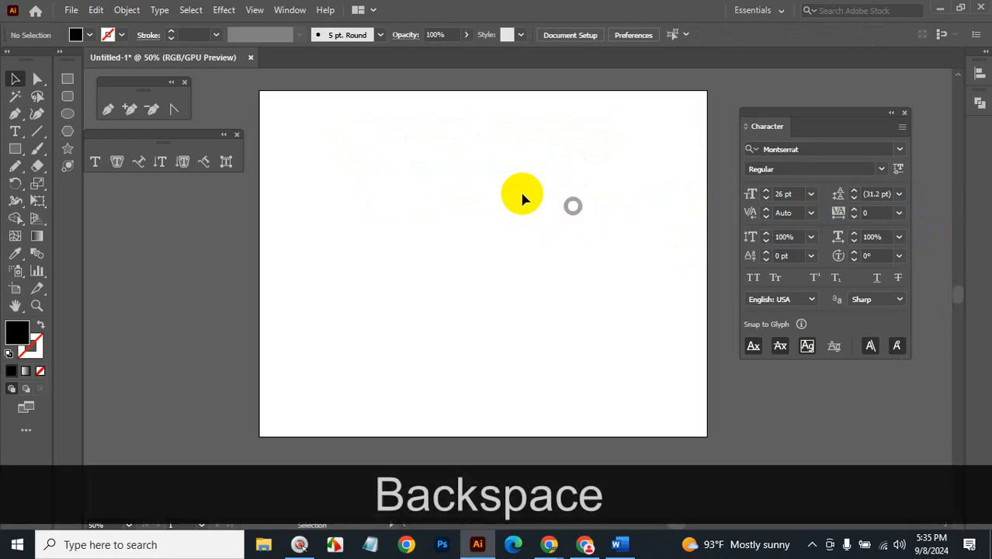
{"action": "left_click", "coordinate": [115, 162]}
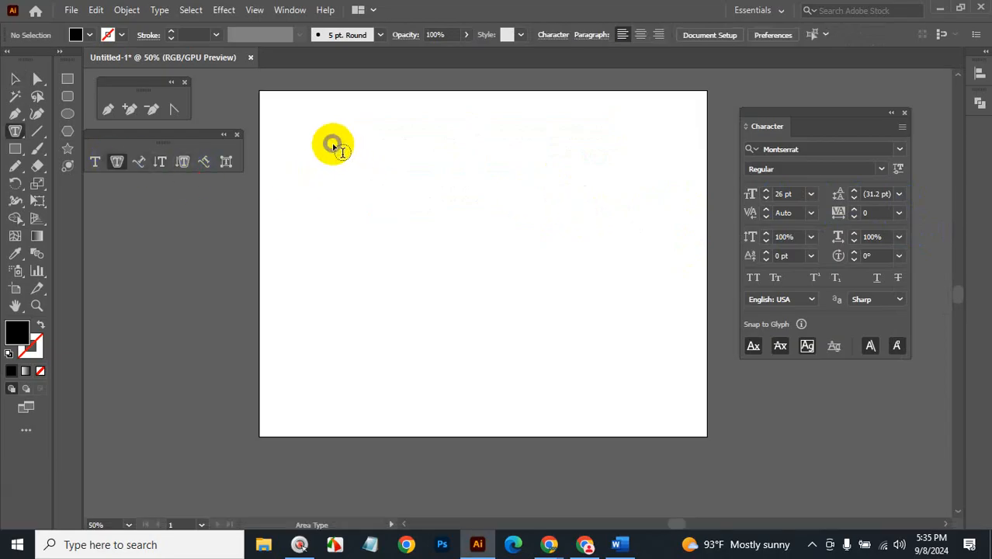
{"action": "left_click", "coordinate": [68, 78]}
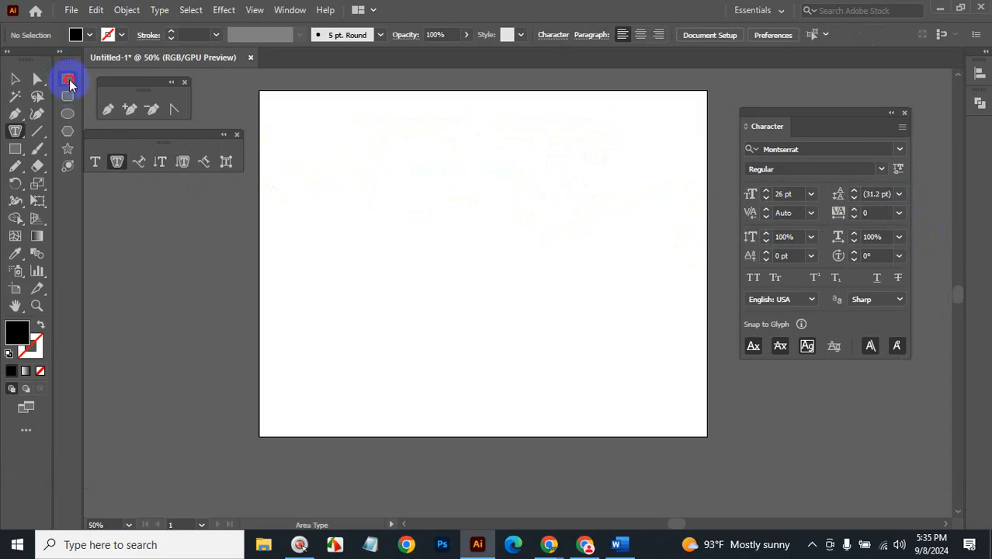
{"action": "left_click_drag", "start_coordinate": [352, 149], "coordinate": [616, 365]}
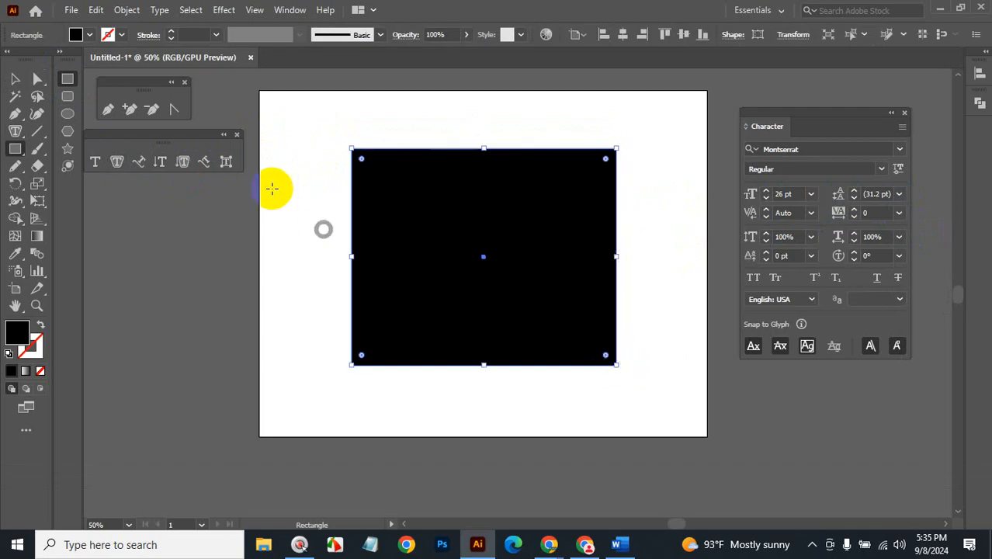
{"action": "left_click", "coordinate": [119, 163]}
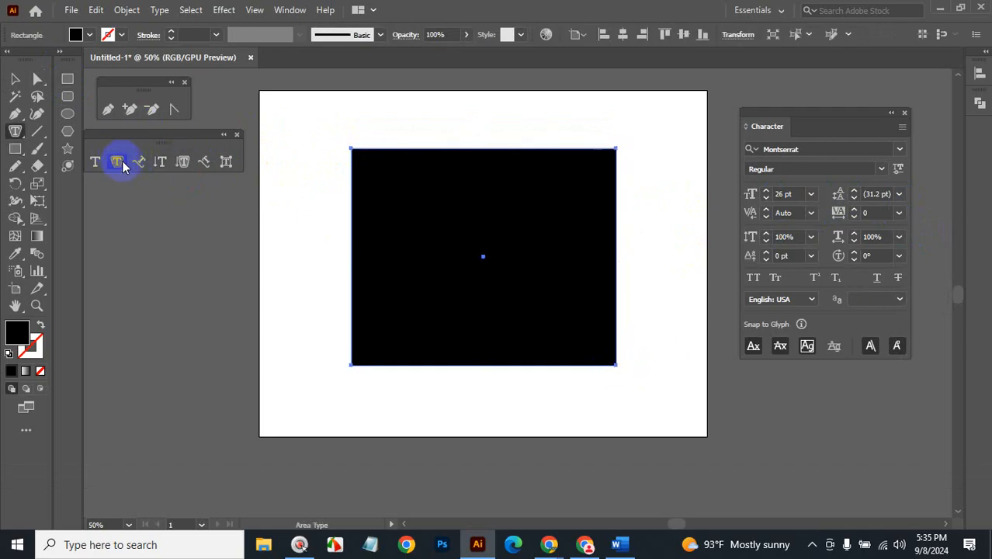
{"action": "left_click", "coordinate": [353, 149]}
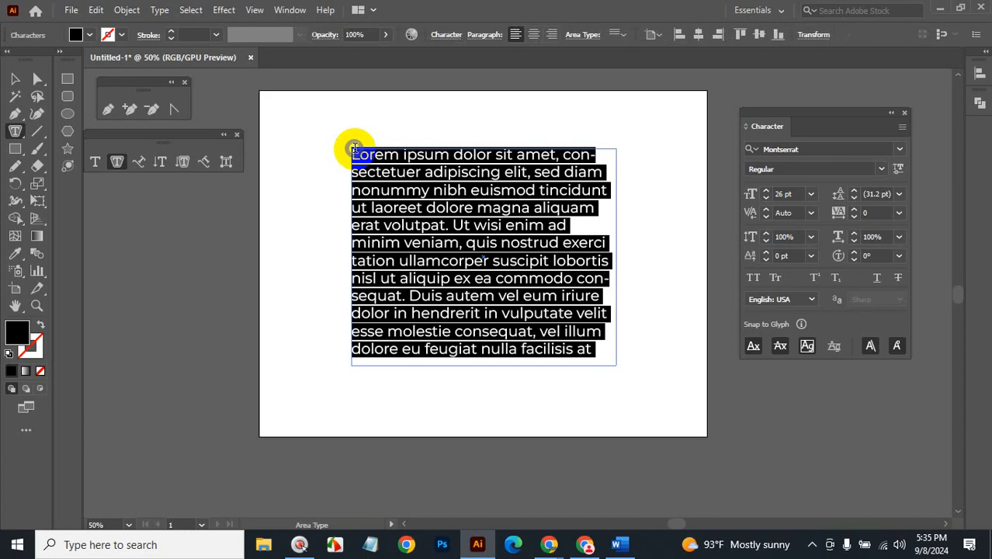
{"action": "left_click", "coordinate": [590, 350]}
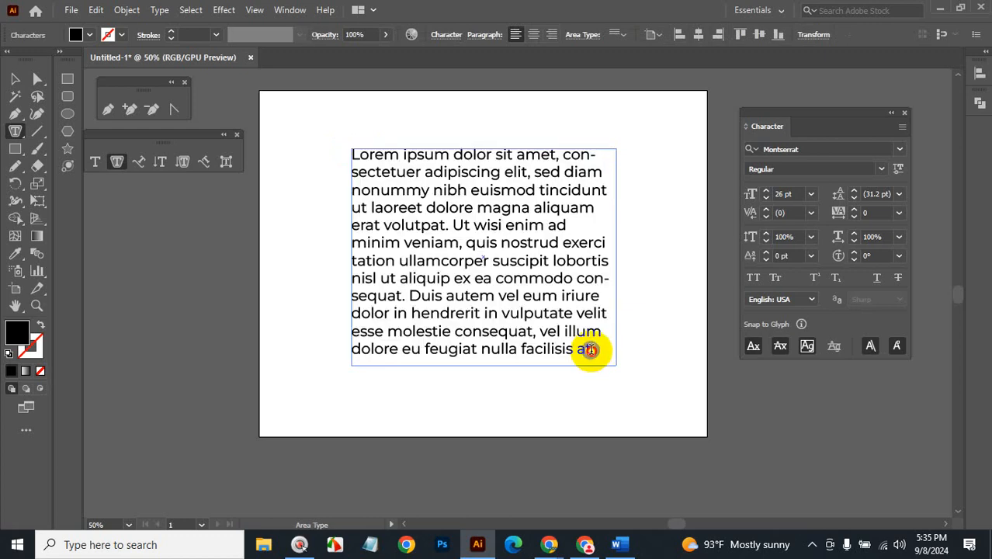
Cut the paragraph after 'exerci' and set it in Montserrat Bold at 34 pt.
{"action": "left_click_drag", "start_coordinate": [590, 350], "coordinate": [354, 259]}
{"action": "key", "text": "BackSpace"}
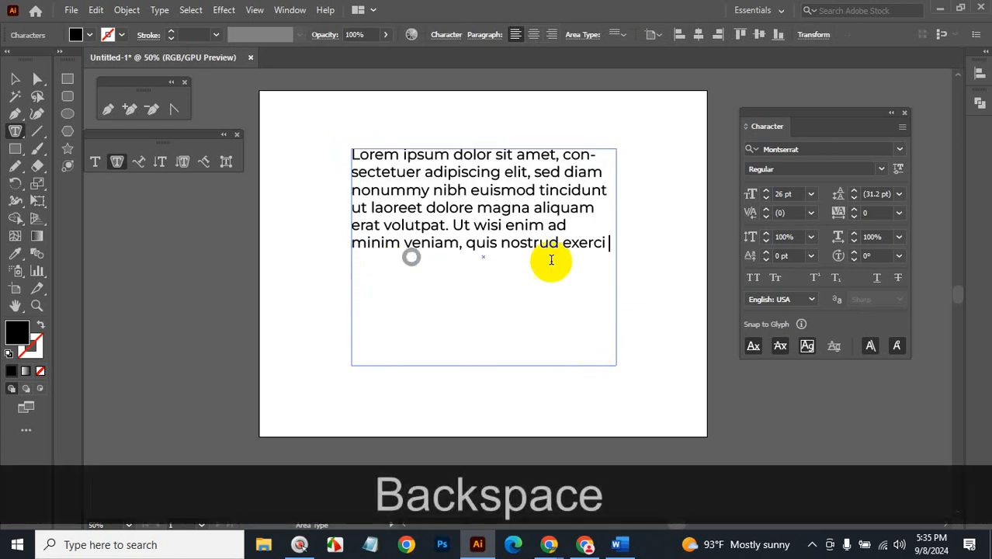
{"action": "left_click_drag", "start_coordinate": [610, 244], "coordinate": [366, 140]}
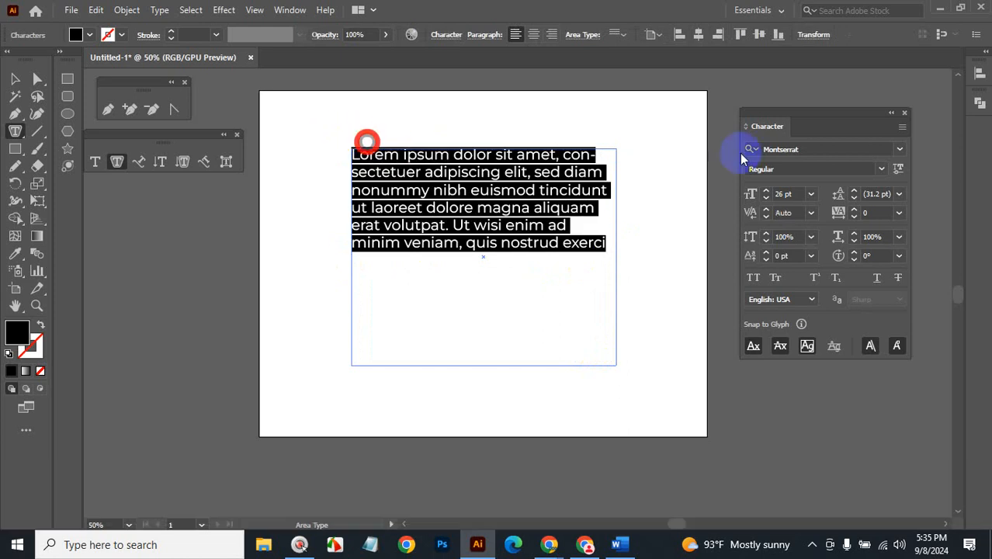
{"action": "left_click", "coordinate": [787, 194]}
{"action": "type", "text": "31"}
{"action": "key", "text": "Return"}
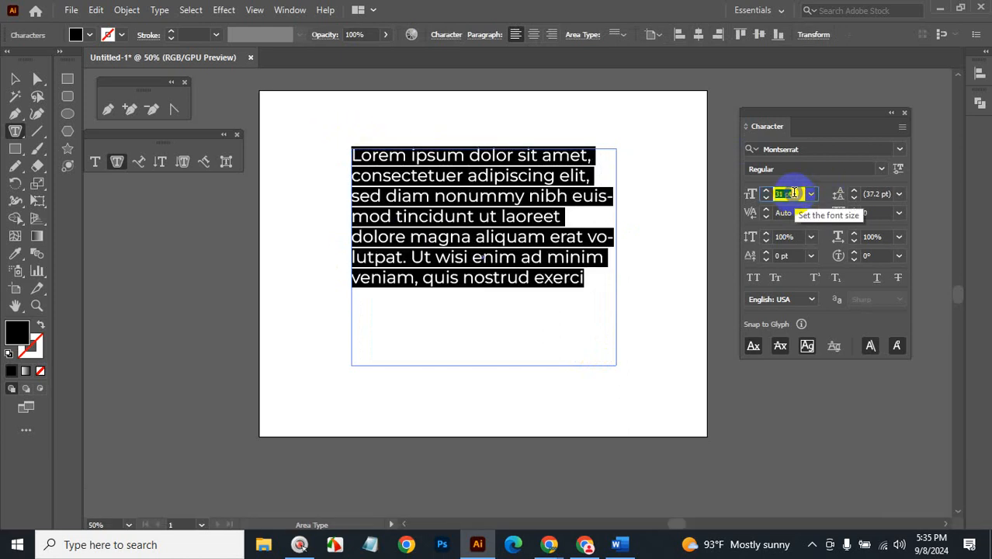
{"action": "key", "text": "Up"}
{"action": "key", "text": "Up"}
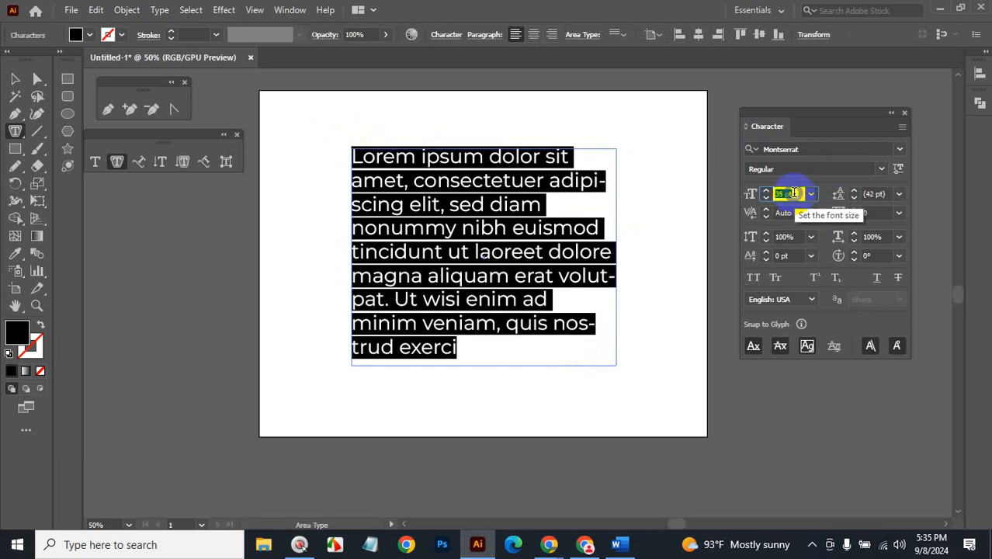
{"action": "key", "text": "Down"}
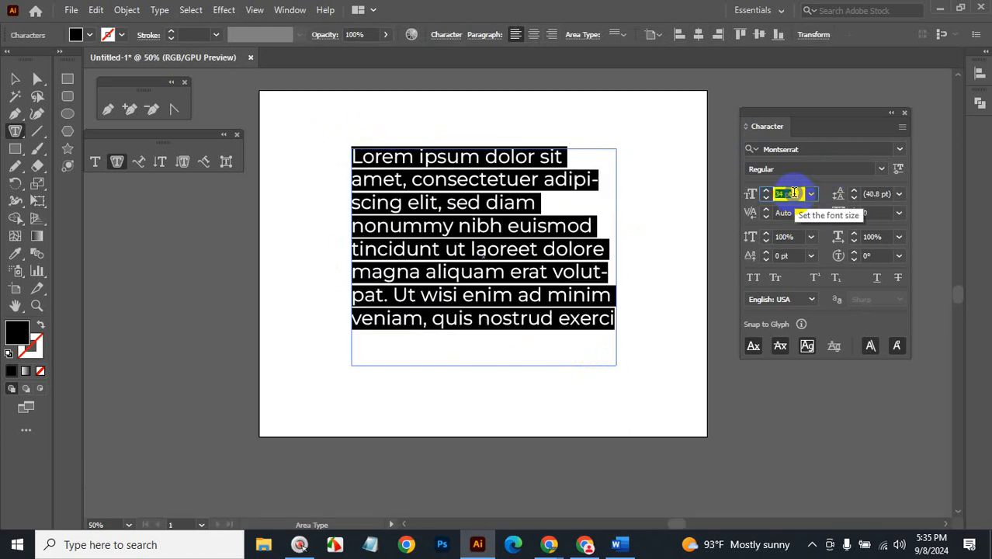
{"action": "left_click", "coordinate": [883, 172]}
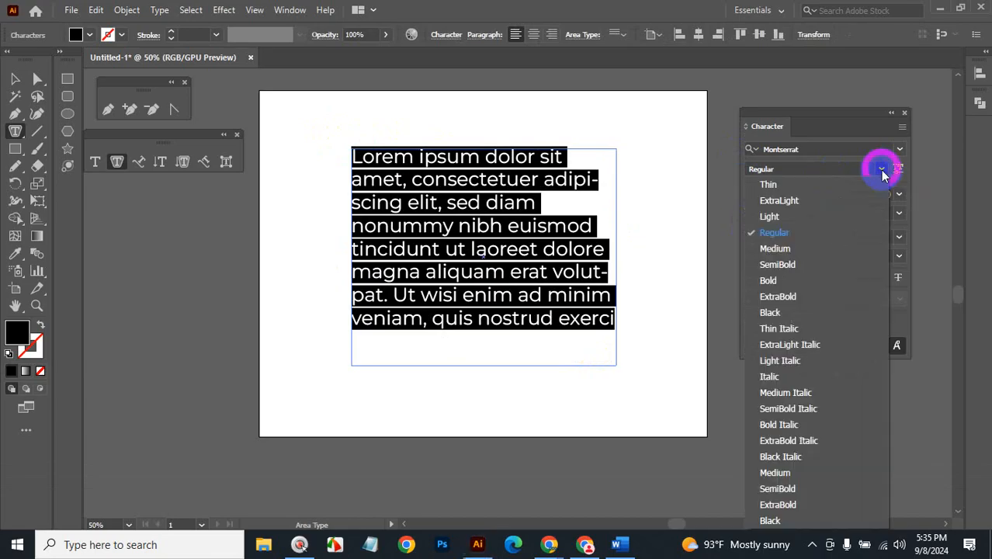
{"action": "left_click", "coordinate": [784, 282]}
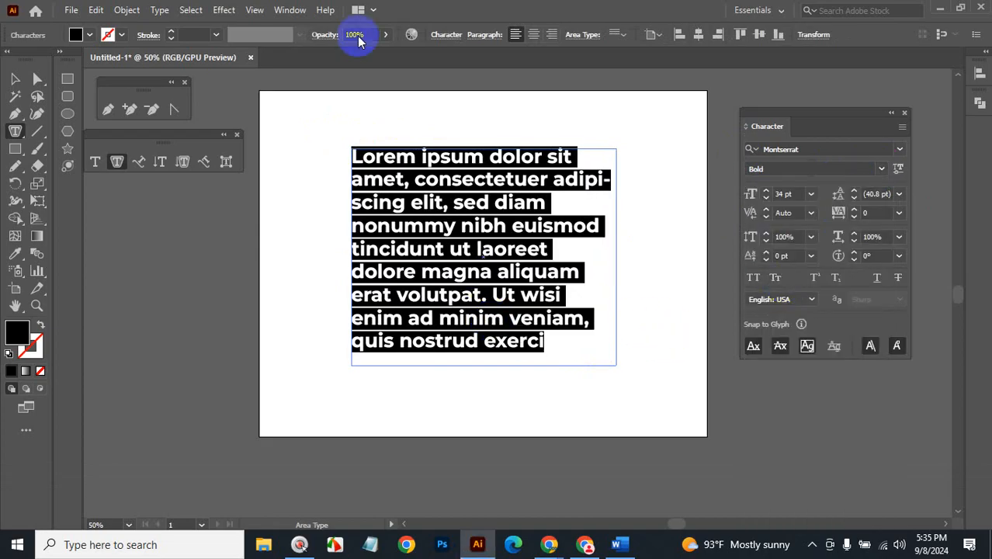
{"action": "left_click", "coordinate": [14, 78]}
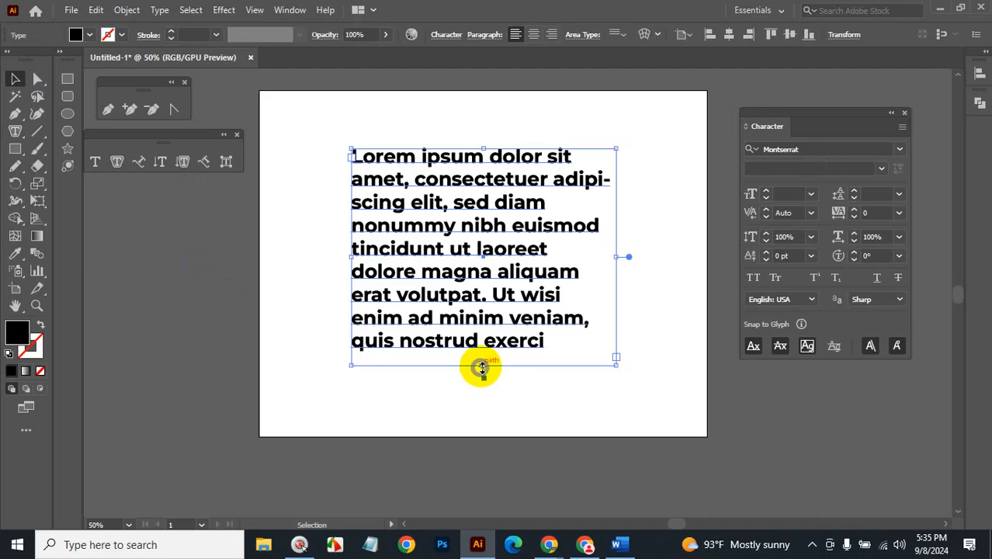
Drag the text frame's bottom edge down, then try center and right alignment.
{"action": "left_click_drag", "start_coordinate": [482, 368], "coordinate": [482, 425]}
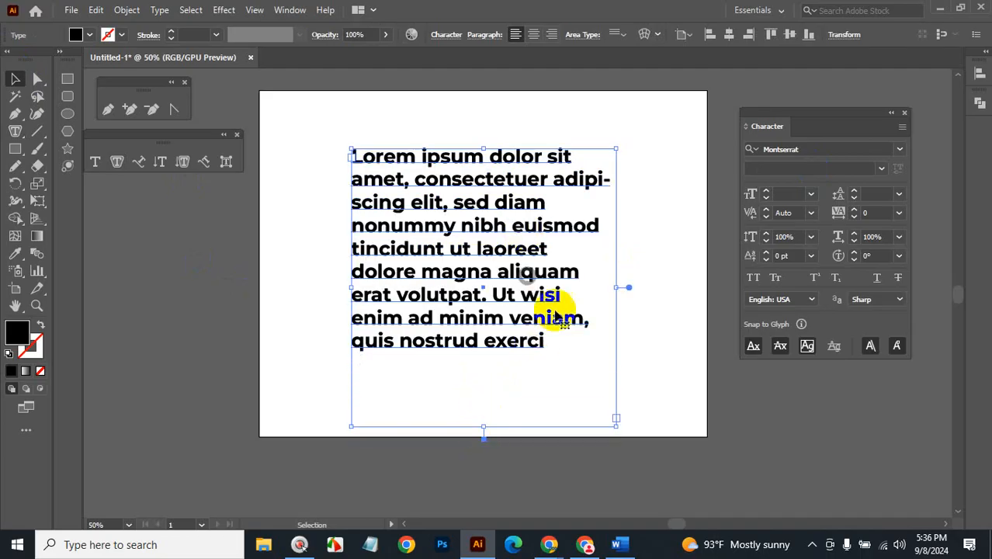
{"action": "left_click", "coordinate": [671, 306]}
{"action": "left_click", "coordinate": [528, 186]}
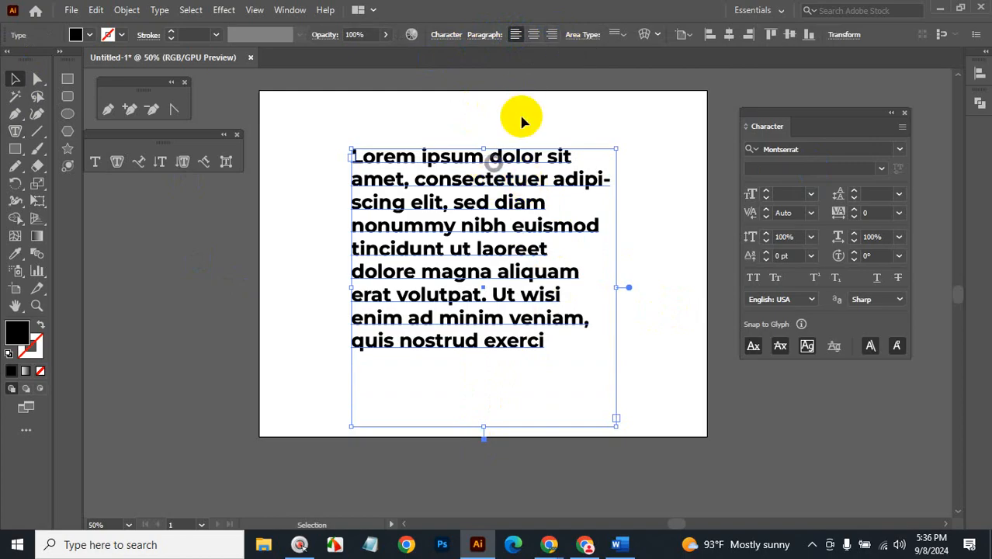
{"action": "left_click", "coordinate": [533, 34]}
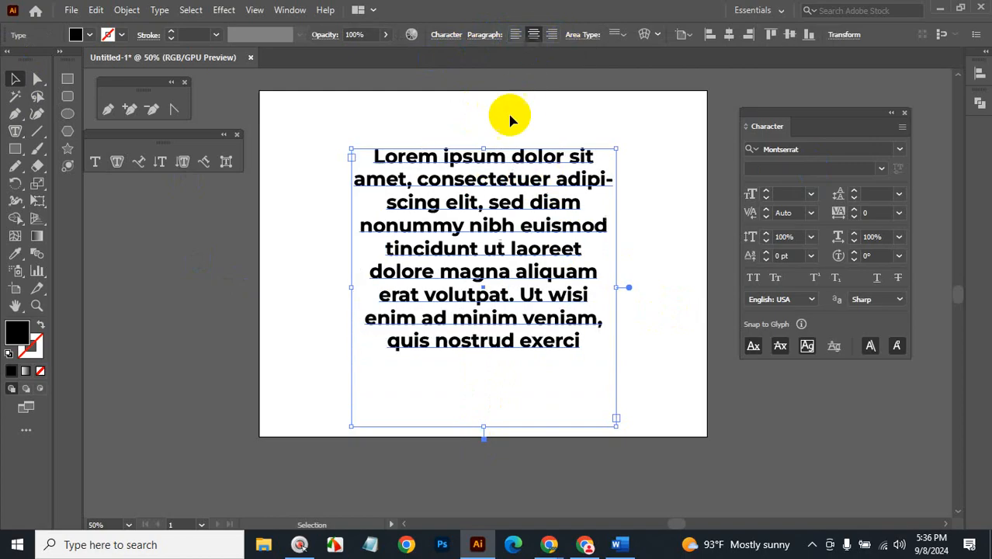
{"action": "left_click", "coordinate": [551, 34]}
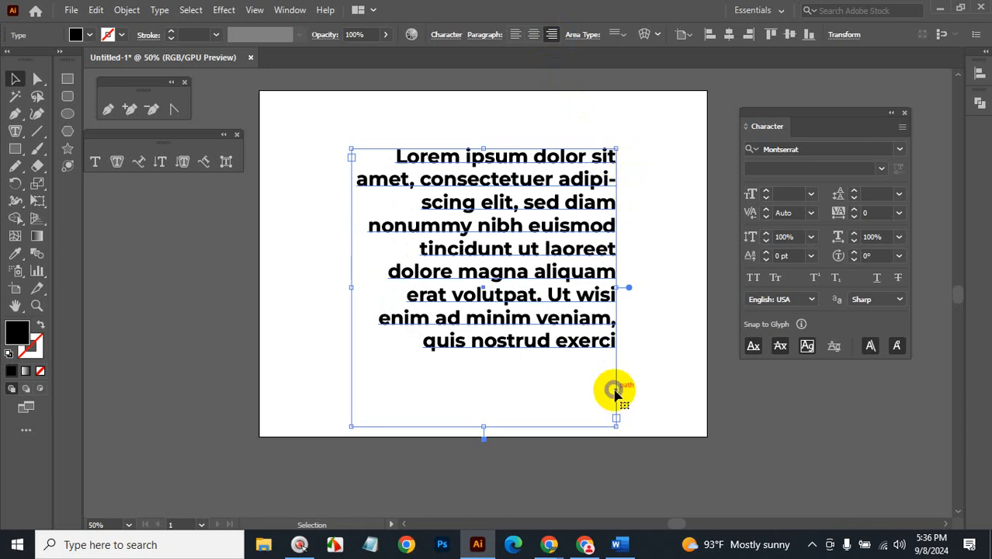
Compare the justify options in the Paragraph panel, ending on Justify All Lines.
{"action": "left_click", "coordinate": [486, 34]}
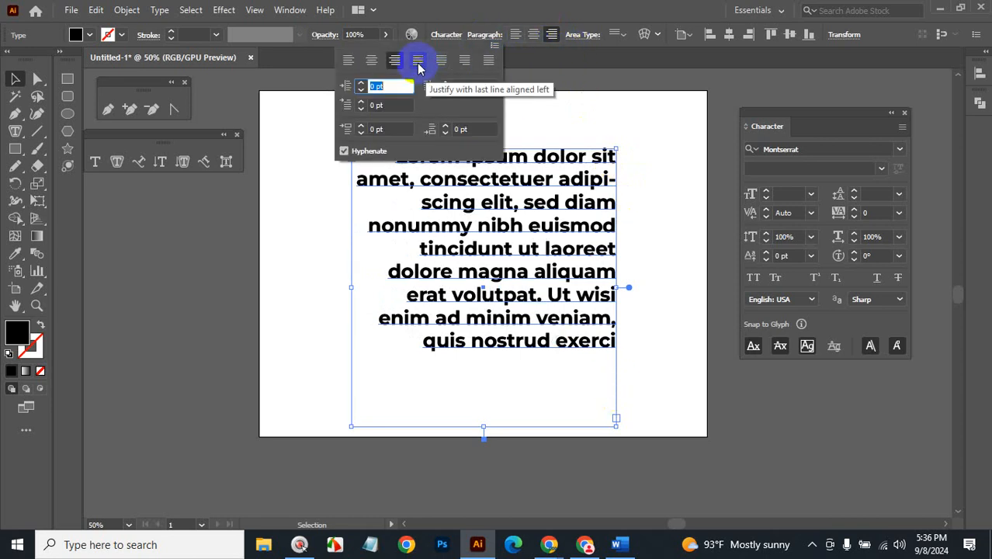
{"action": "left_click", "coordinate": [417, 62]}
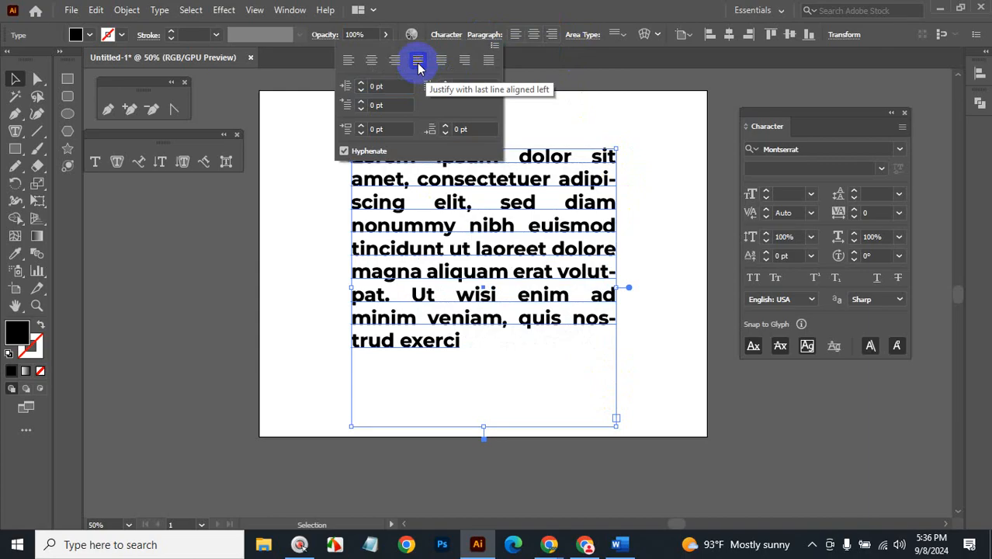
{"action": "left_click", "coordinate": [440, 61]}
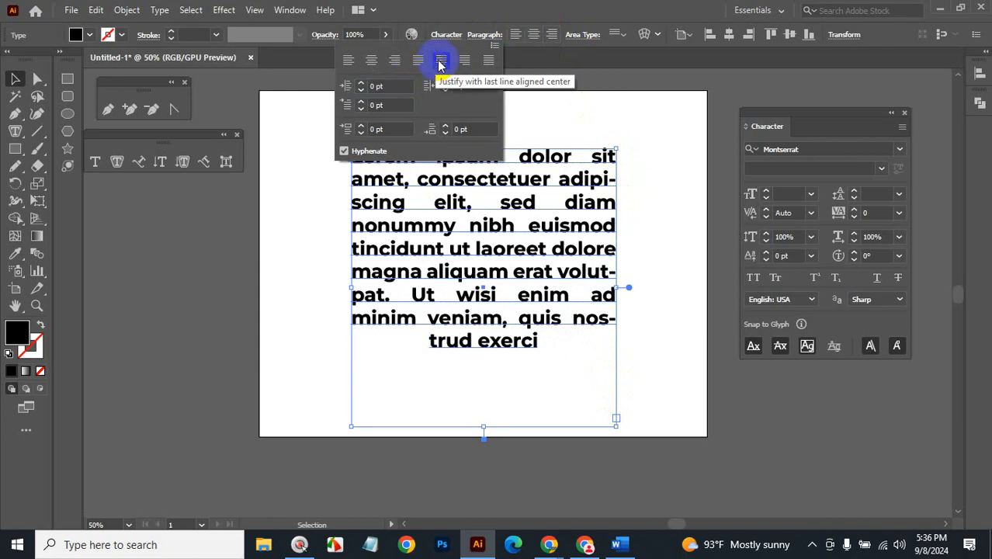
{"action": "left_click", "coordinate": [464, 61]}
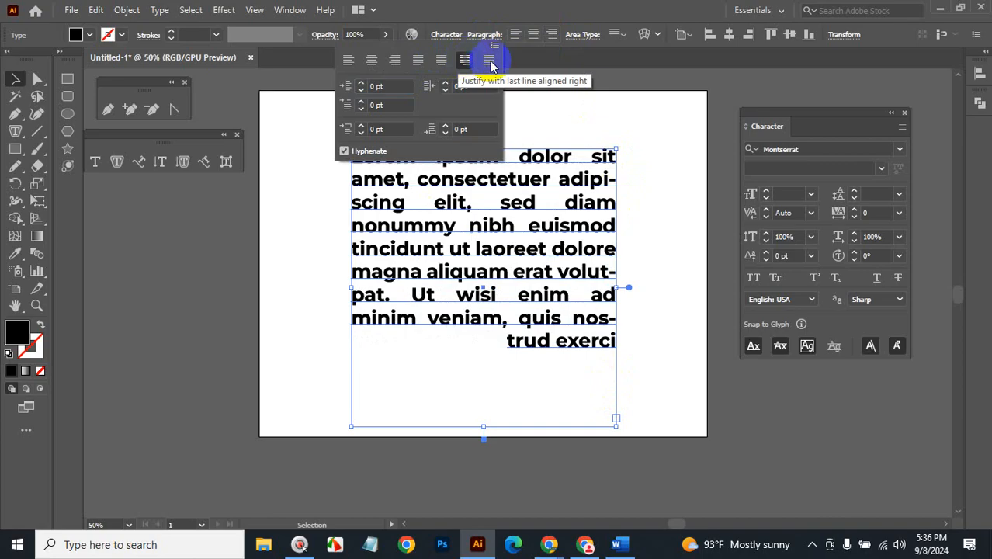
{"action": "left_click", "coordinate": [489, 61]}
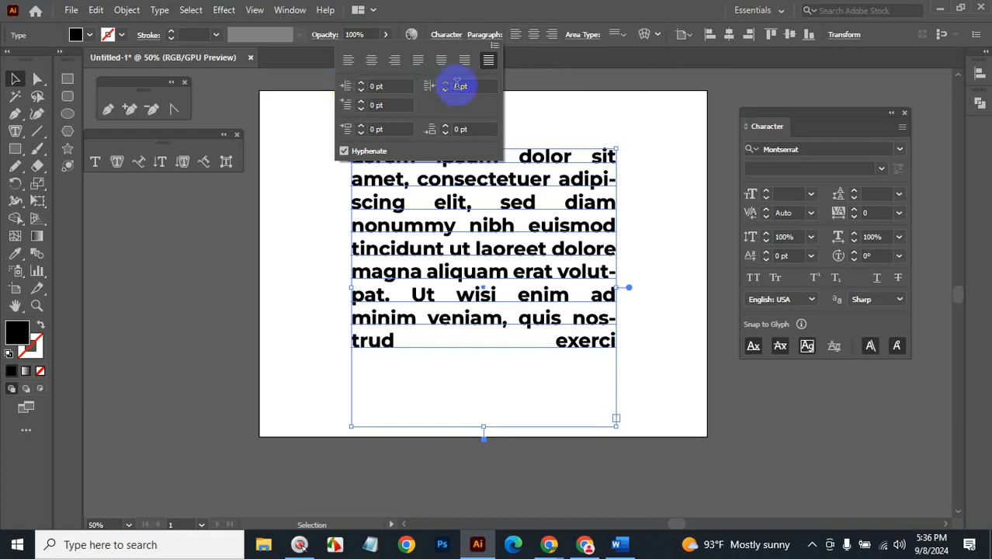
{"action": "left_click", "coordinate": [378, 103]}
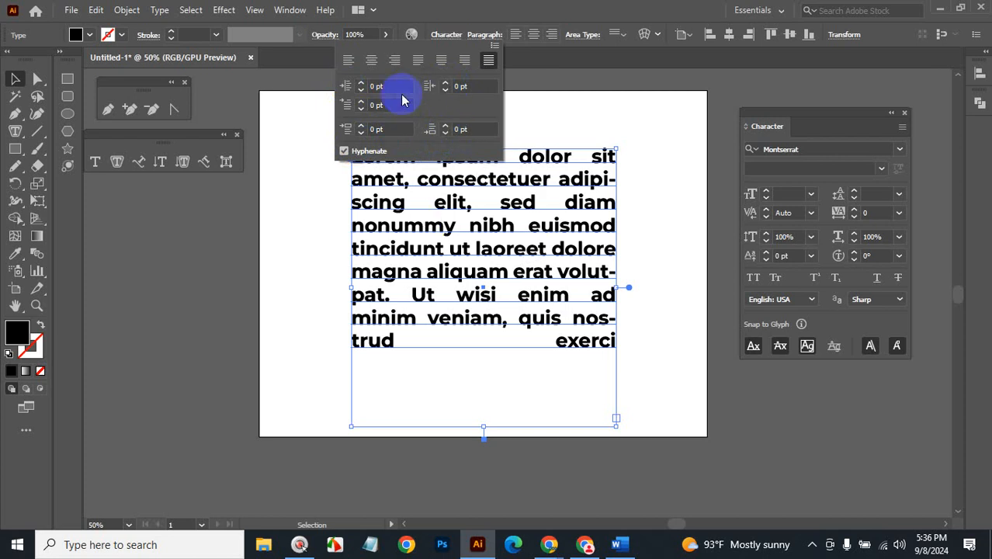
{"action": "left_click", "coordinate": [491, 36]}
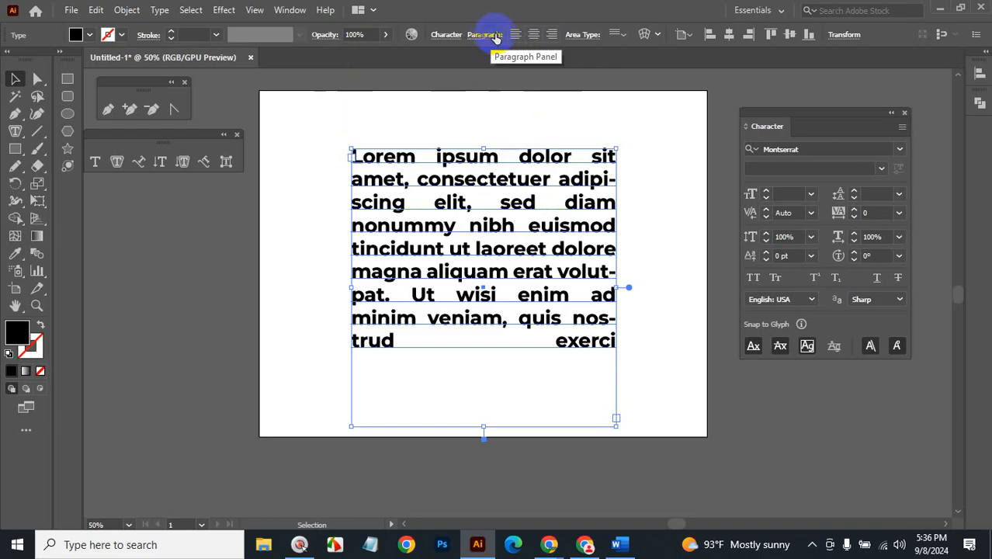
{"action": "left_click", "coordinate": [873, 194]}
{"action": "key", "text": "Up"}
{"action": "key", "text": "Up"}
{"action": "key", "text": "Up"}
{"action": "key", "text": "Up"}
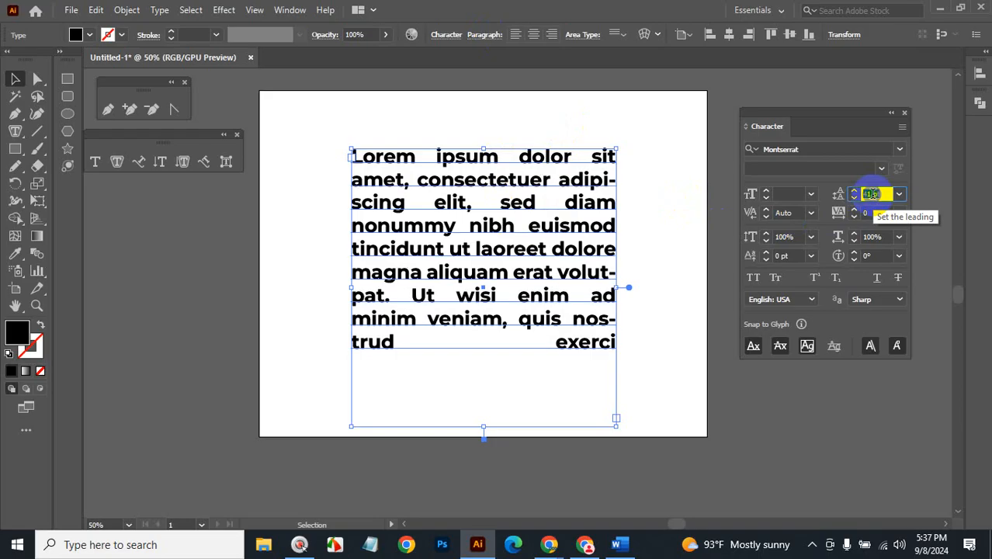
{"action": "key", "text": "Up"}
{"action": "key", "text": "Up"}
{"action": "key", "text": "Up"}
{"action": "key", "text": "Up"}
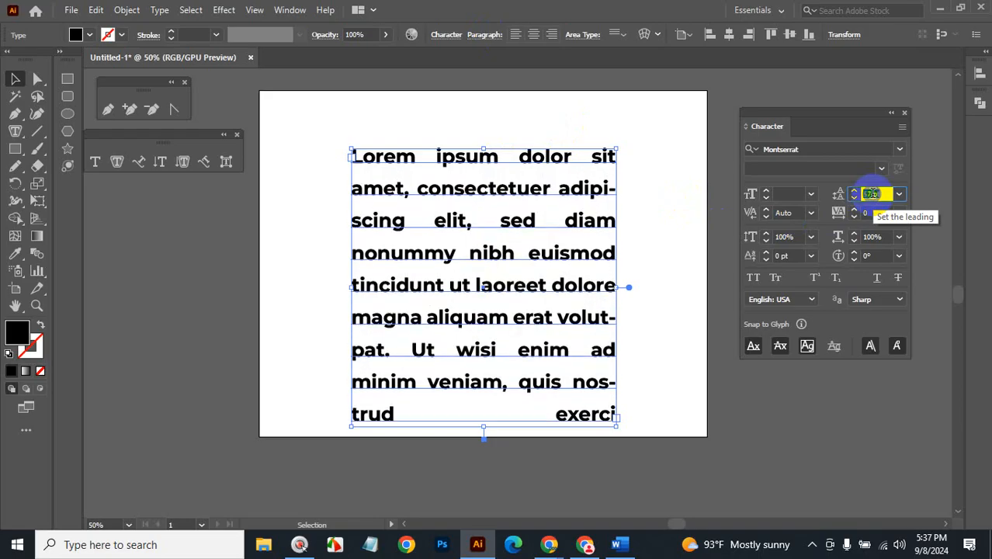
{"action": "key", "text": "Up"}
{"action": "key", "text": "Up"}
{"action": "key", "text": "Up"}
{"action": "key", "text": "Up"}
{"action": "key", "text": "Up"}
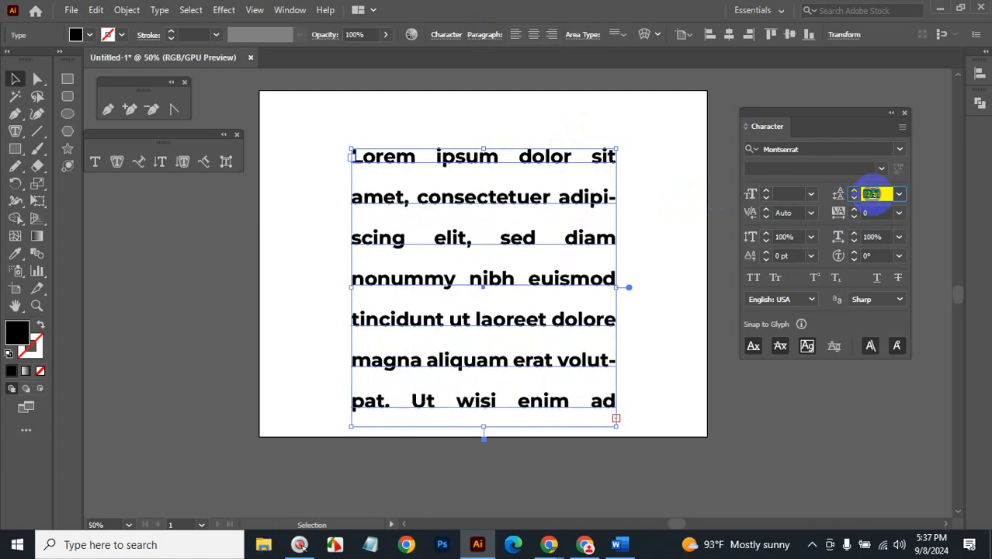
{"action": "key", "text": "Up"}
{"action": "key", "text": "Up"}
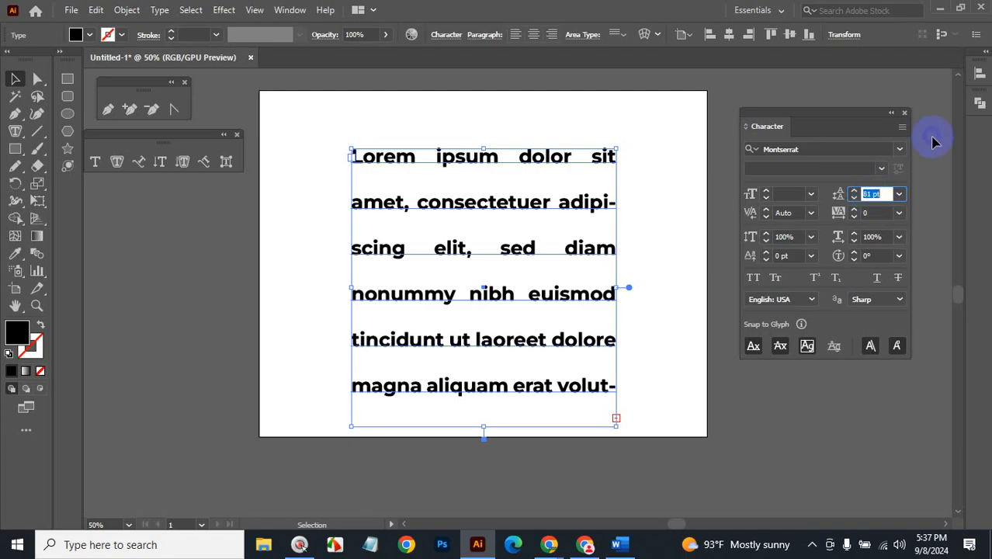
{"action": "left_click", "coordinate": [899, 194]}
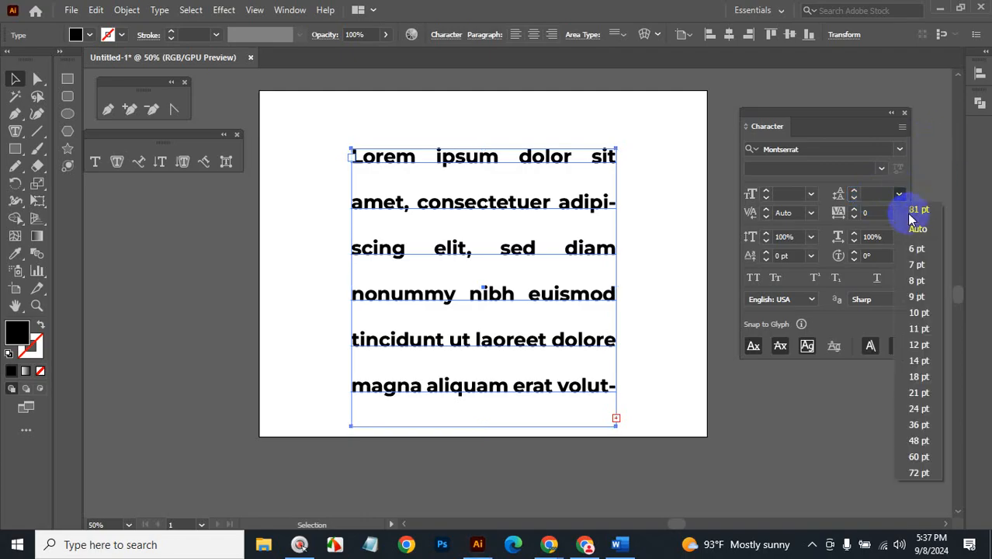
{"action": "left_click", "coordinate": [917, 228]}
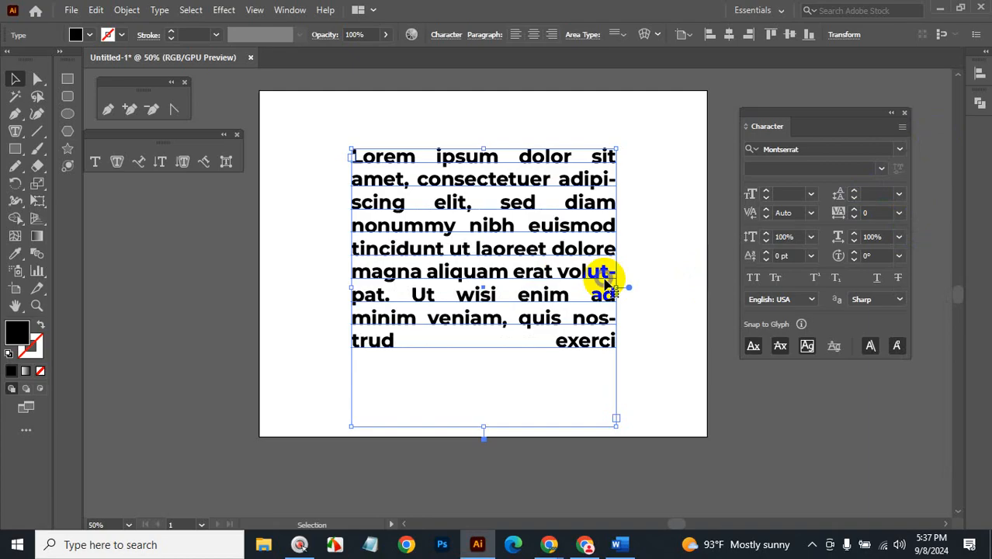
Move the paragraph to the upper right and add a separate 'Lorem ipsum' point text.
{"action": "left_click_drag", "start_coordinate": [531, 151], "coordinate": [630, 99]}
{"action": "left_click", "coordinate": [95, 162]}
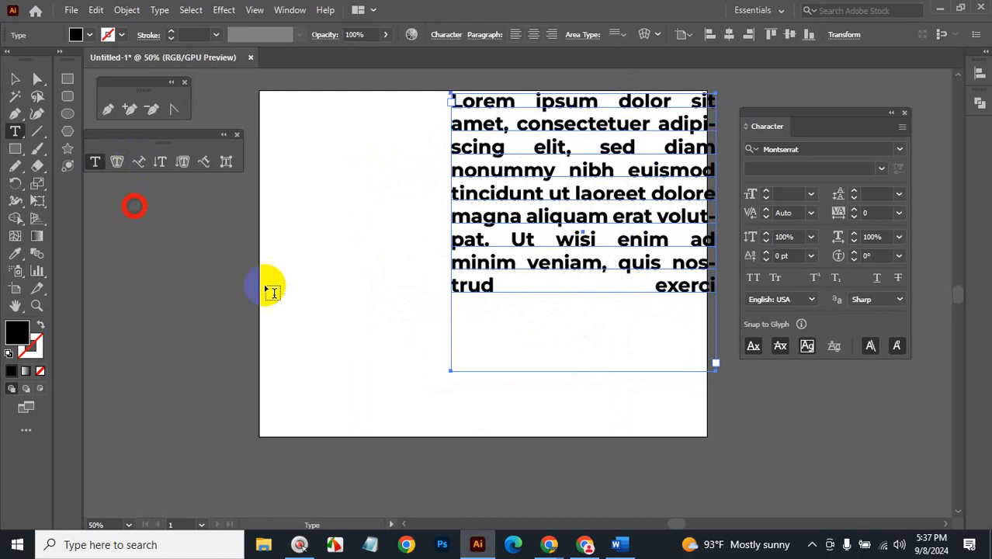
{"action": "left_click", "coordinate": [306, 306]}
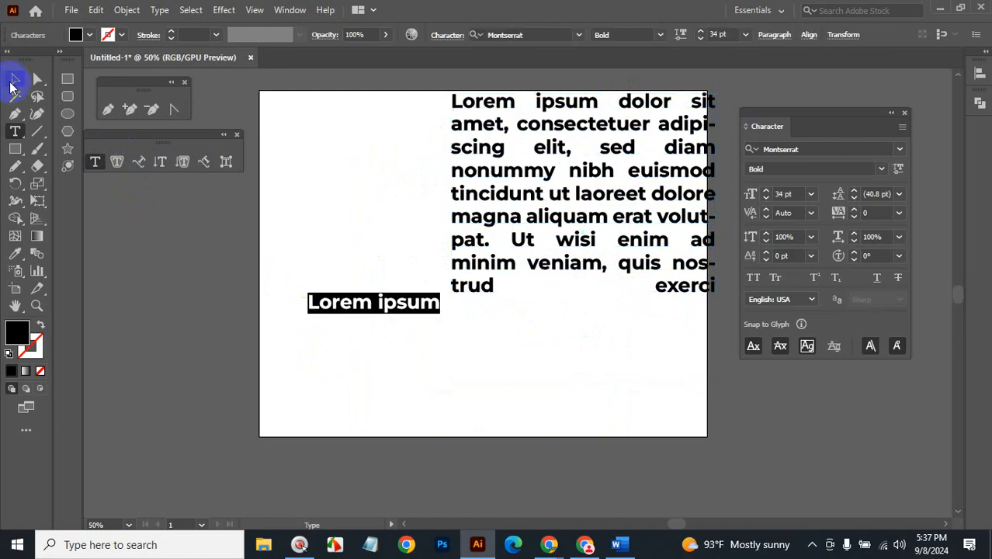
{"action": "left_click", "coordinate": [14, 78]}
{"action": "left_click_drag", "start_coordinate": [383, 303], "coordinate": [304, 308]}
Try searching for a 'hara' font, then move the Lorem ipsum text lower on the artboard.
{"action": "left_click", "coordinate": [808, 149]}
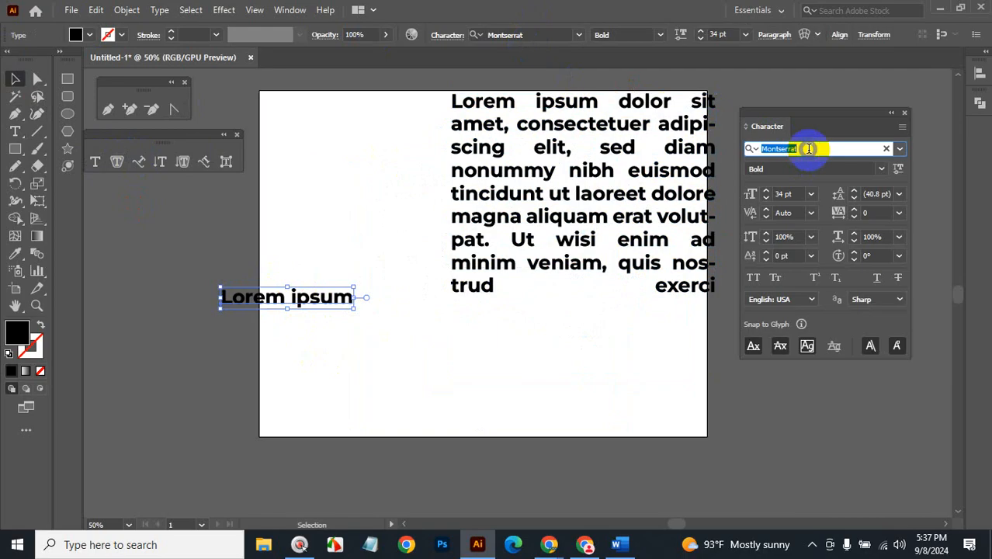
{"action": "type", "text": "hara"}
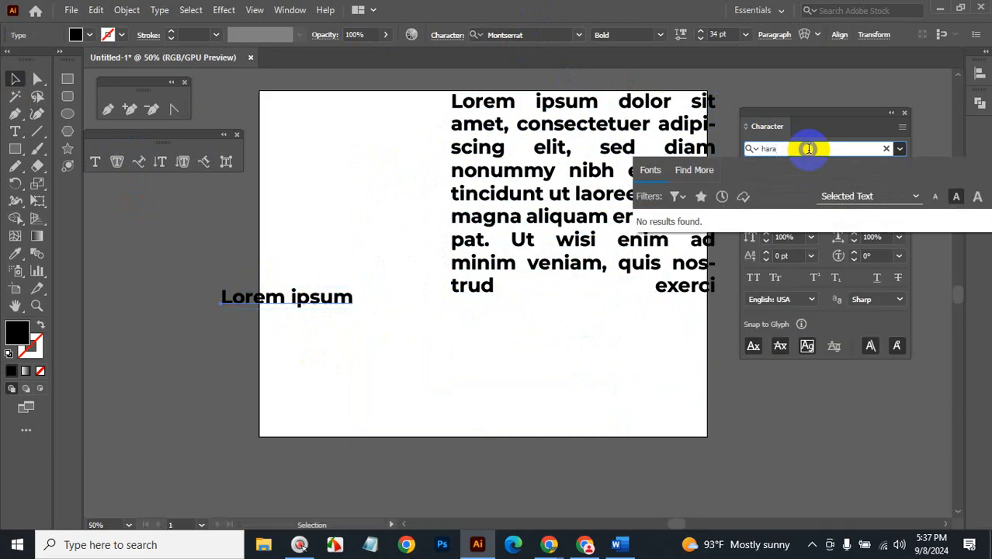
{"action": "left_click", "coordinate": [13, 81]}
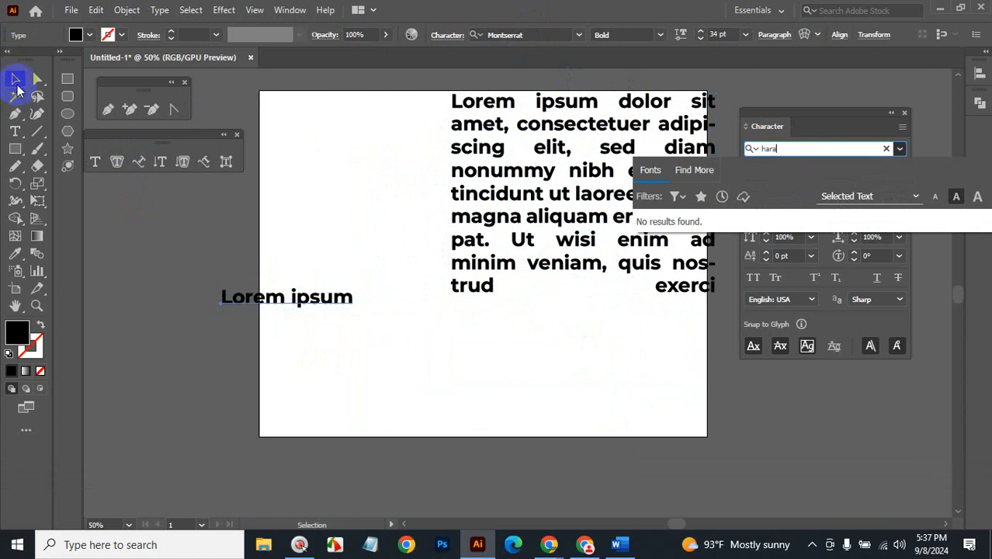
{"action": "left_click", "coordinate": [322, 296]}
{"action": "left_click_drag", "start_coordinate": [318, 311], "coordinate": [488, 372]}
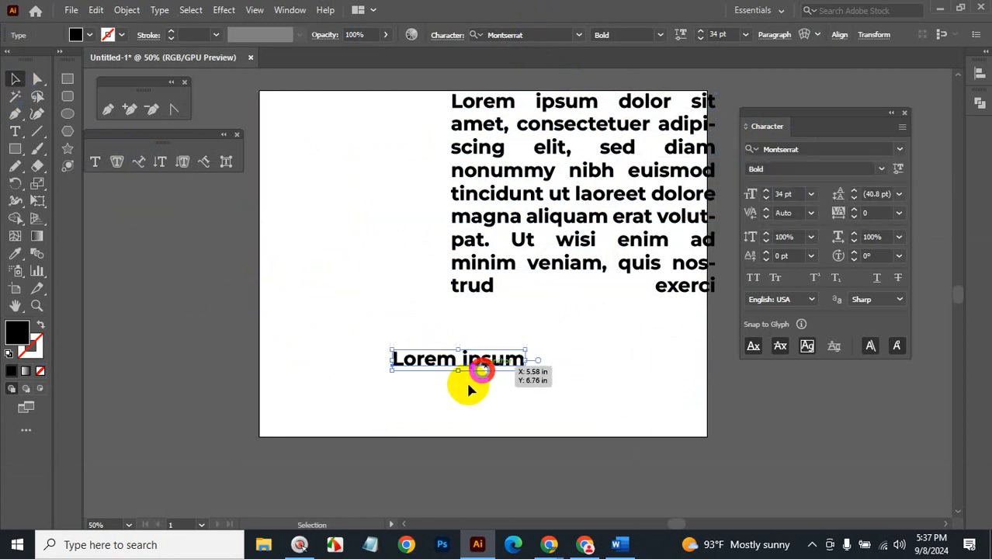
Zoom in to 150% on the Lorem ipsum text and nudge it down and left.
{"action": "key", "text": "ctrl+space"}
{"action": "left_click", "coordinate": [489, 312]}
{"action": "left_click", "coordinate": [498, 304]}
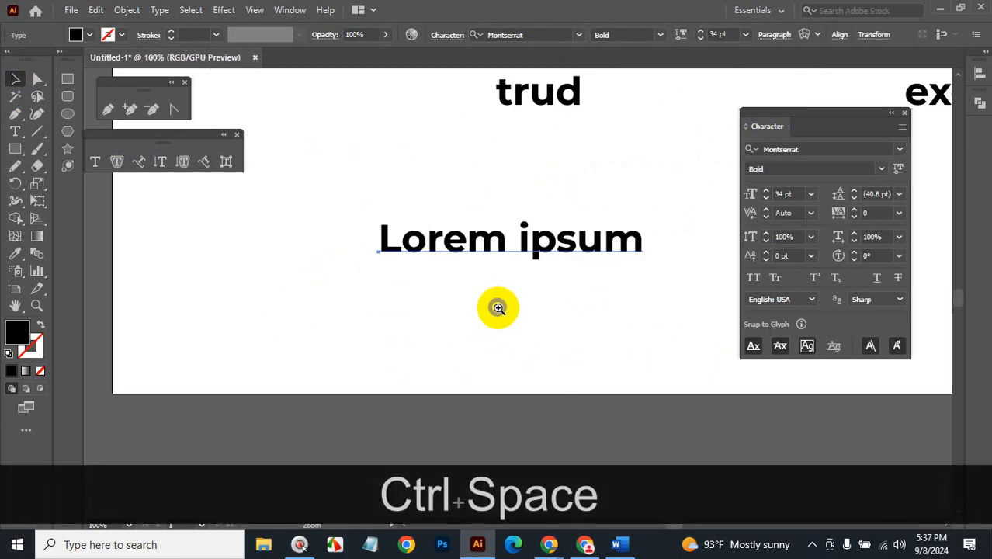
{"action": "left_click", "coordinate": [496, 306]}
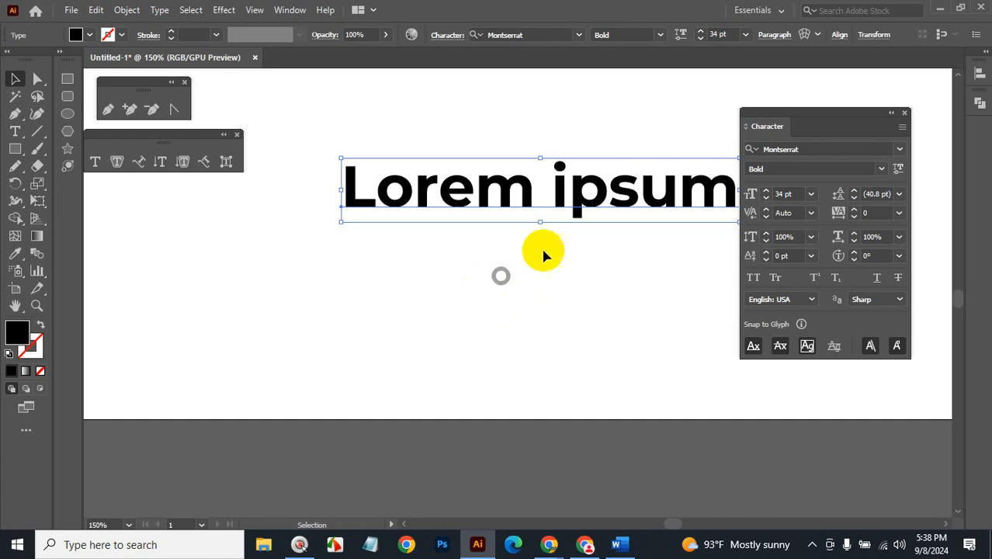
{"action": "left_click_drag", "start_coordinate": [578, 204], "coordinate": [543, 229]}
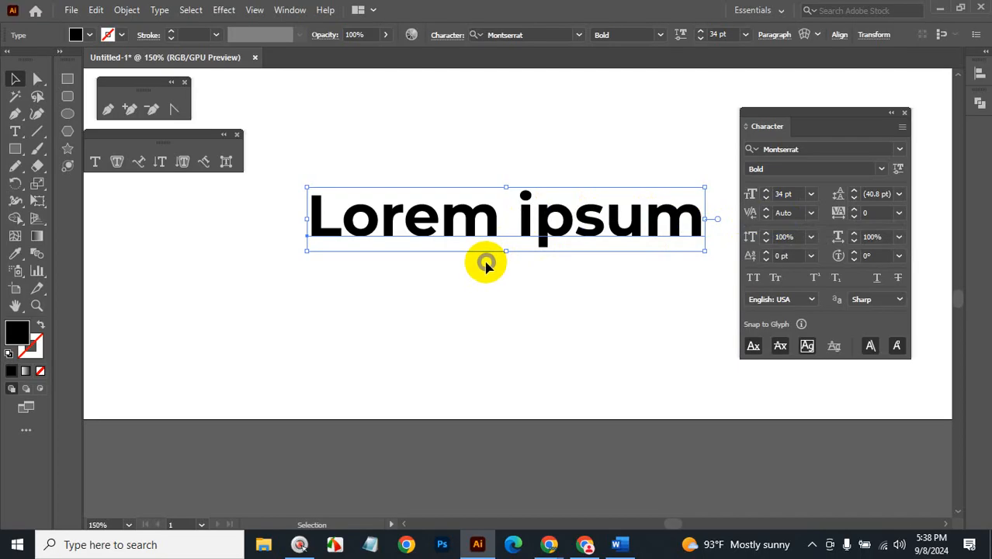
Remove the extra spaces between 'Lor' and 'em' so the headline reads Lorem ipsum.
{"action": "left_click", "coordinate": [14, 116]}
{"action": "left_click", "coordinate": [14, 130]}
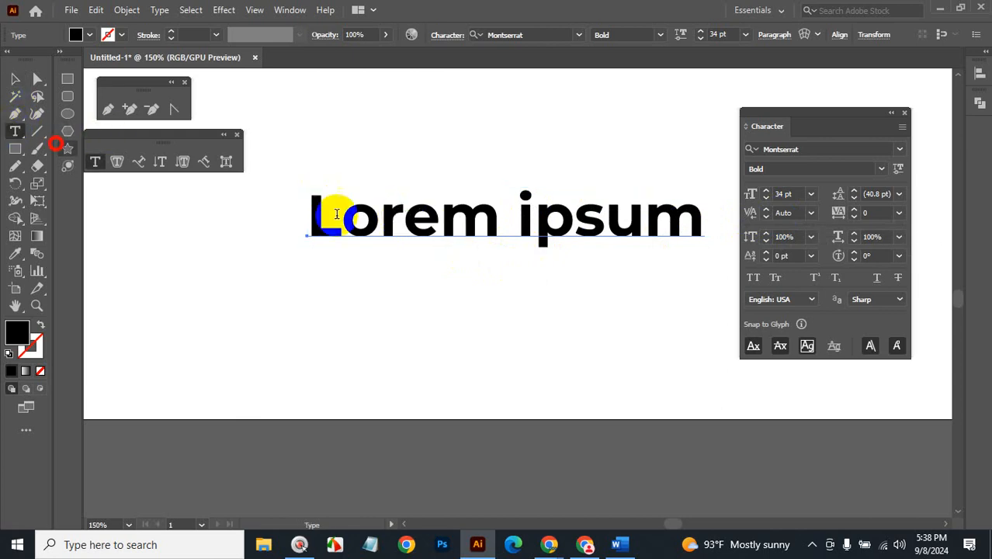
{"action": "left_click", "coordinate": [406, 221]}
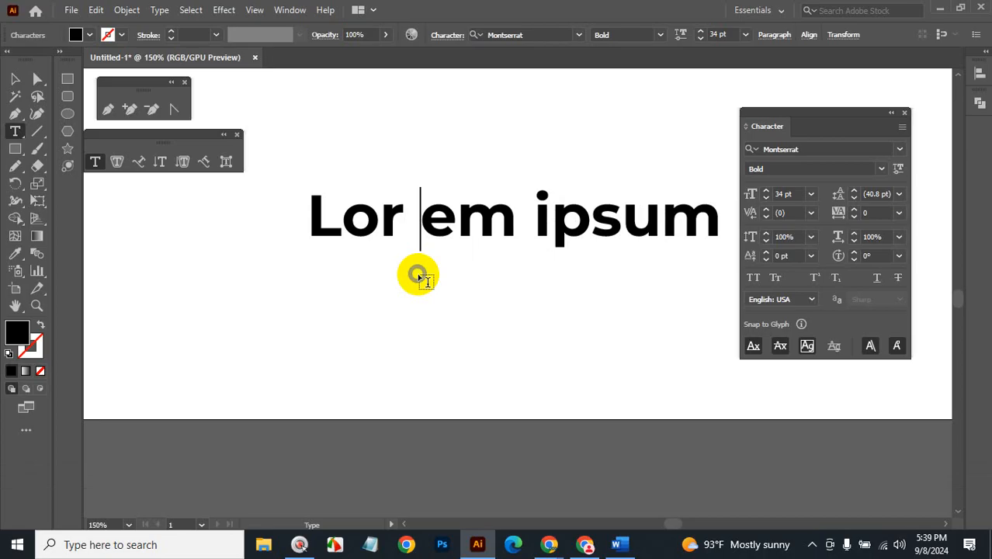
{"action": "key", "text": "BackSpace"}
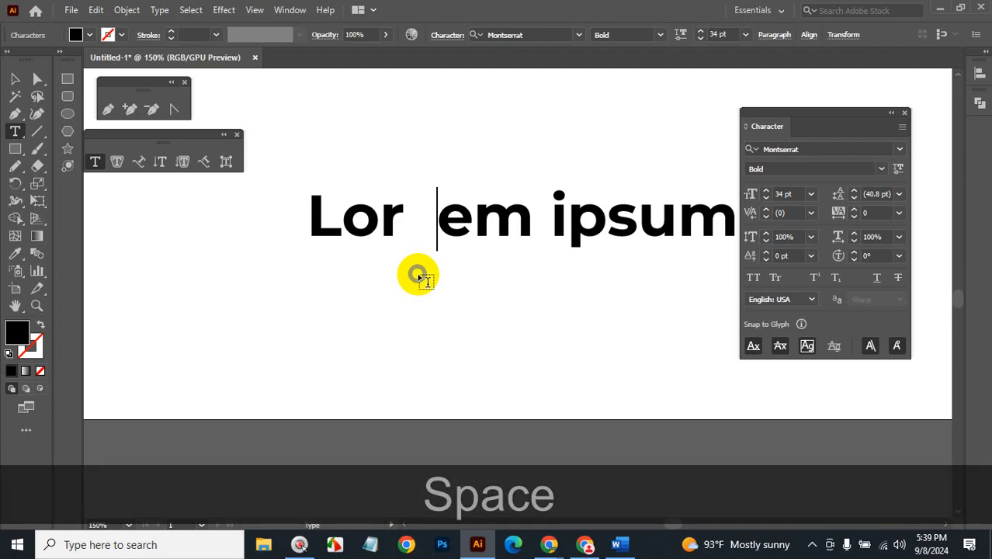
{"action": "key", "text": "BackSpace"}
{"action": "key", "text": "BackSpace"}
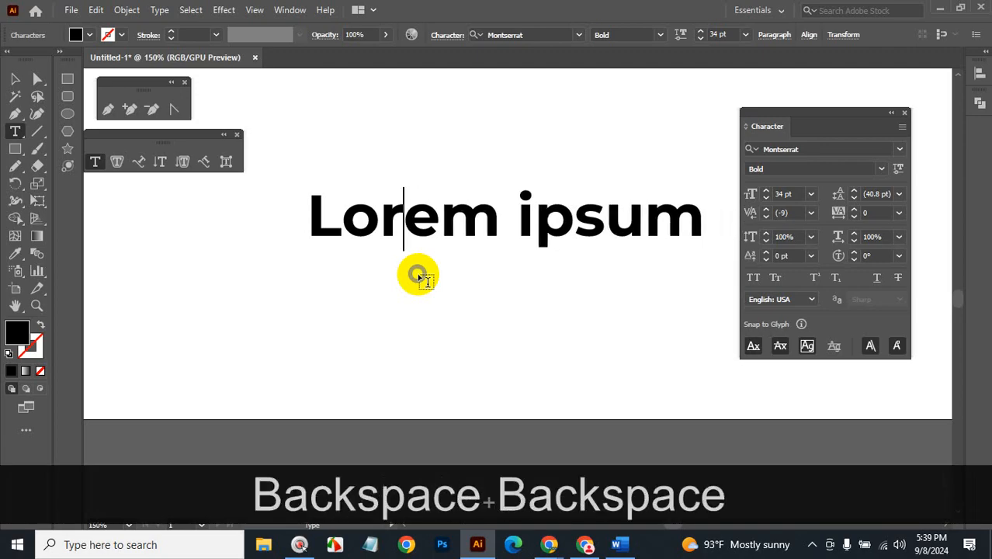
Raise the kerning after 'Lor' to 125.
{"action": "left_click", "coordinate": [794, 211]}
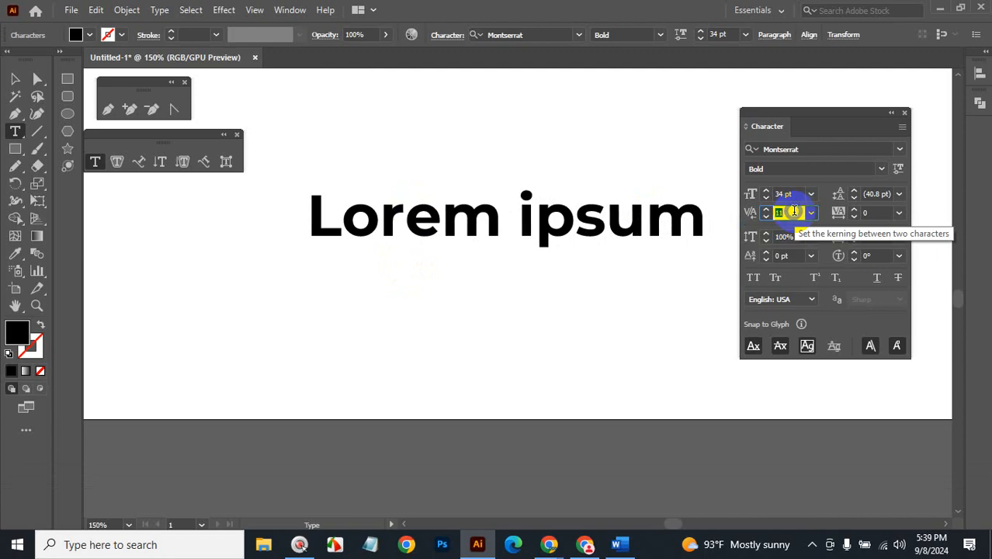
{"action": "scroll", "coordinate": [794, 212], "scroll_direction": "up", "scroll_amount": 20}
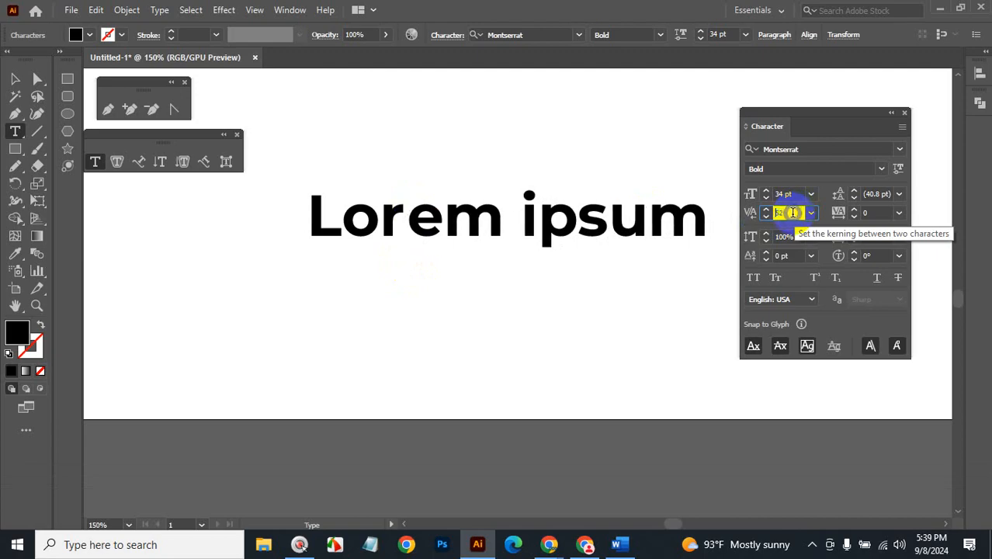
{"action": "scroll", "coordinate": [792, 212], "scroll_direction": "up", "scroll_amount": 20}
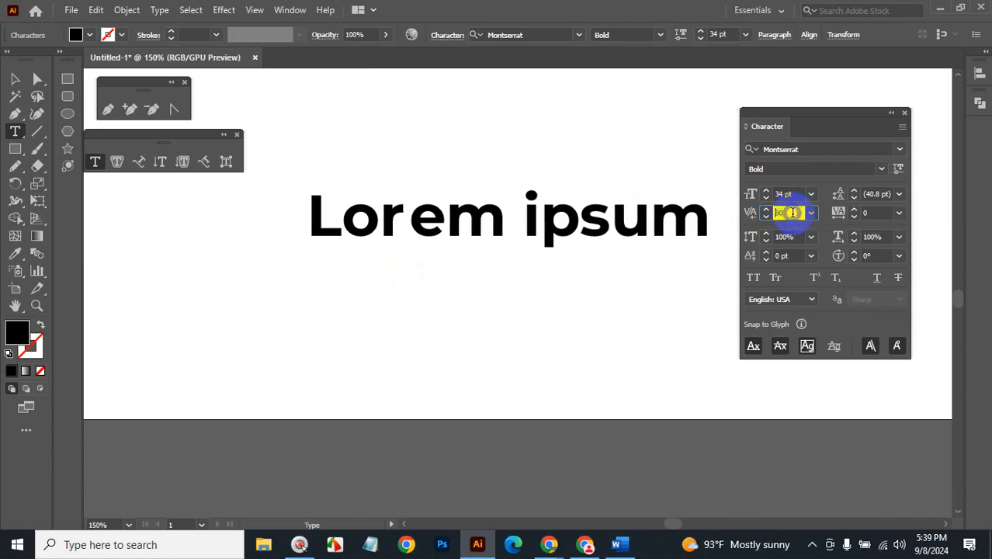
{"action": "scroll", "coordinate": [793, 212], "scroll_direction": "up", "scroll_amount": 20}
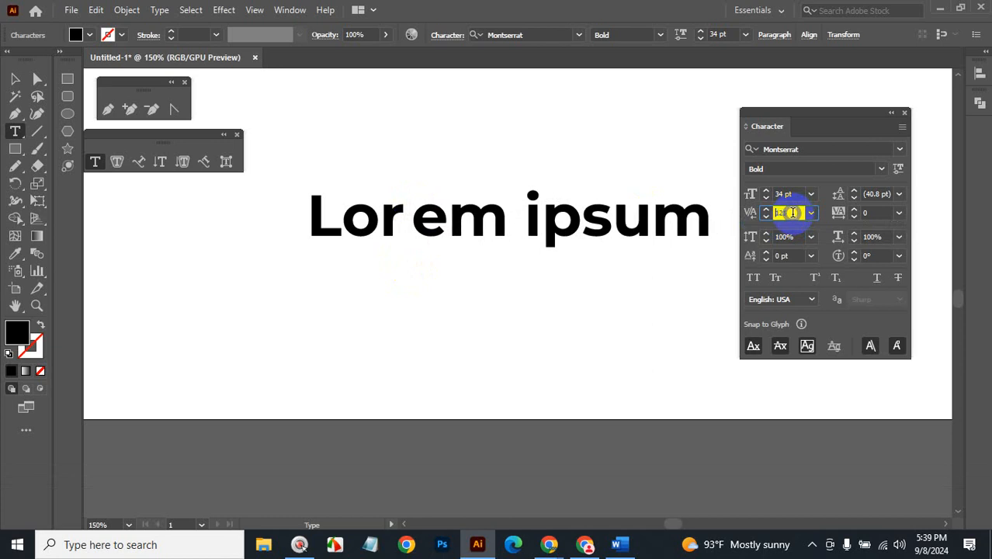
{"action": "scroll", "coordinate": [792, 212], "scroll_direction": "up", "scroll_amount": 5}
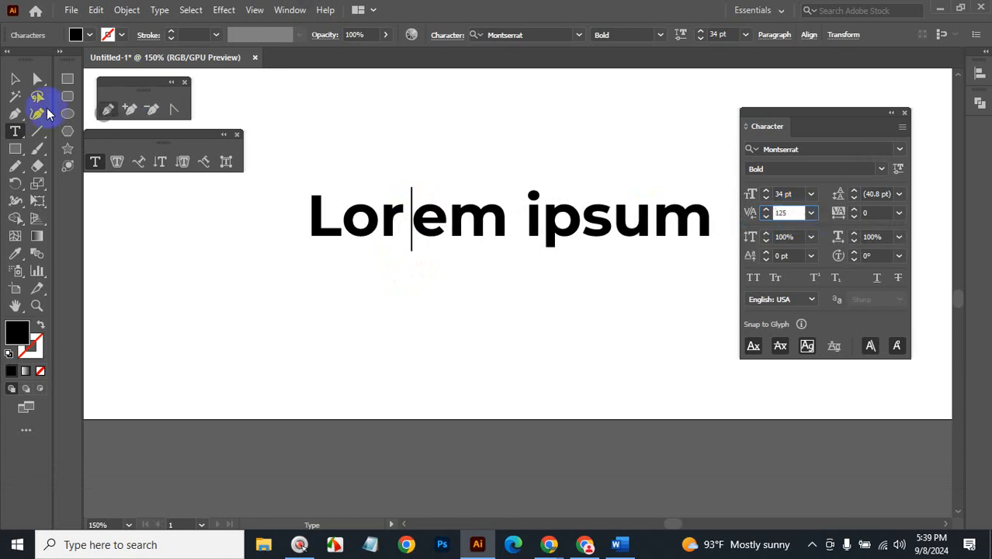
{"action": "key", "text": "Escape"}
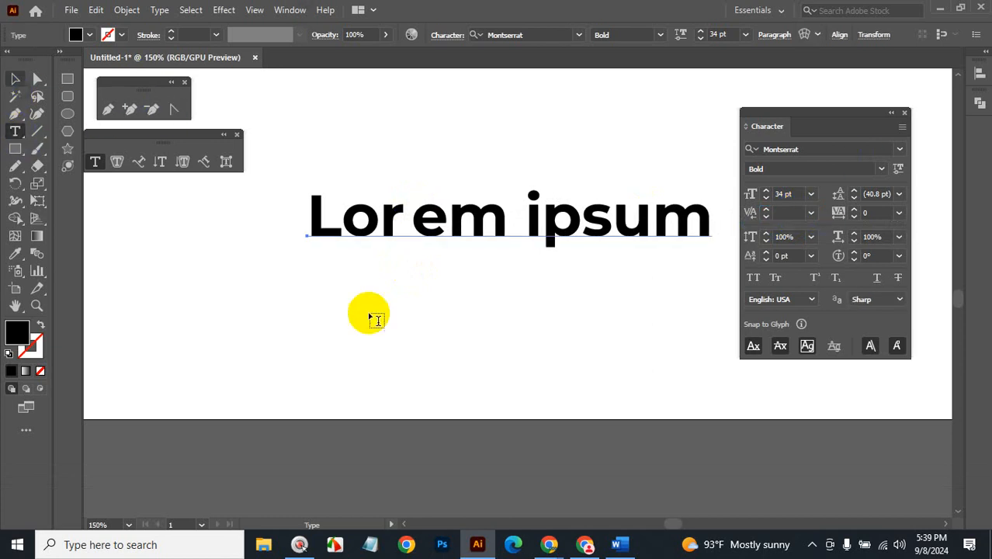
Add a 'GD' text line below Lorem ipsum with the cursor between G and D.
{"action": "left_click", "coordinate": [403, 334]}
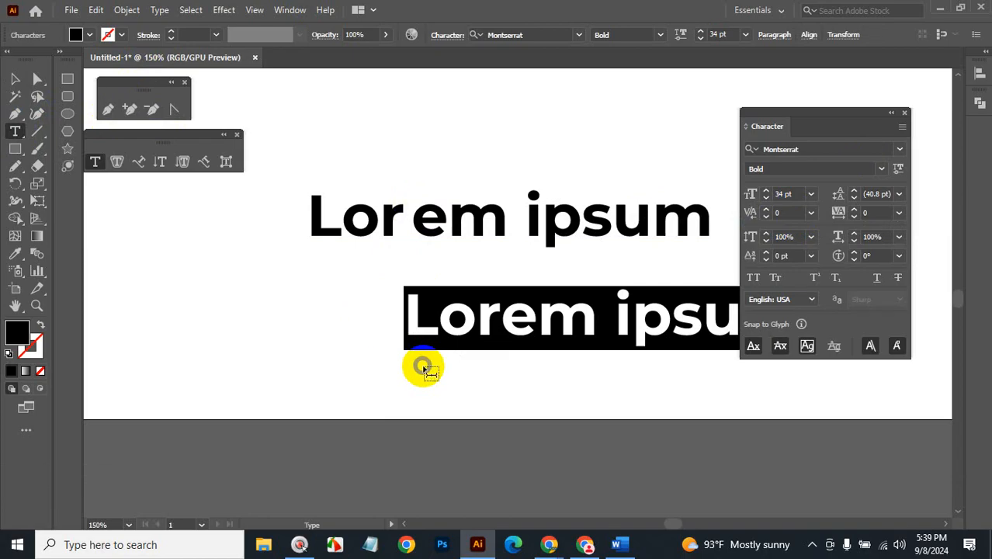
{"action": "type", "text": "GD"}
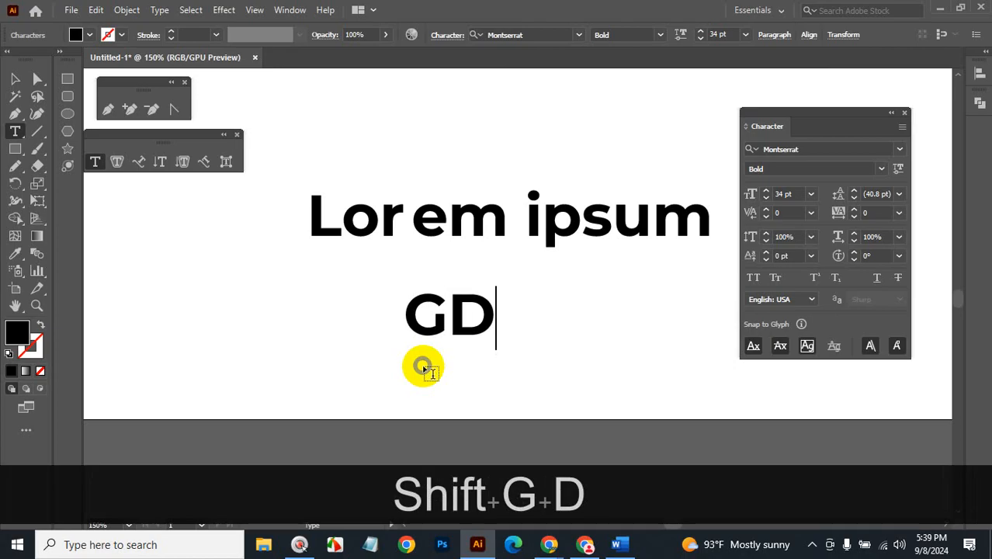
{"action": "left_click", "coordinate": [452, 314]}
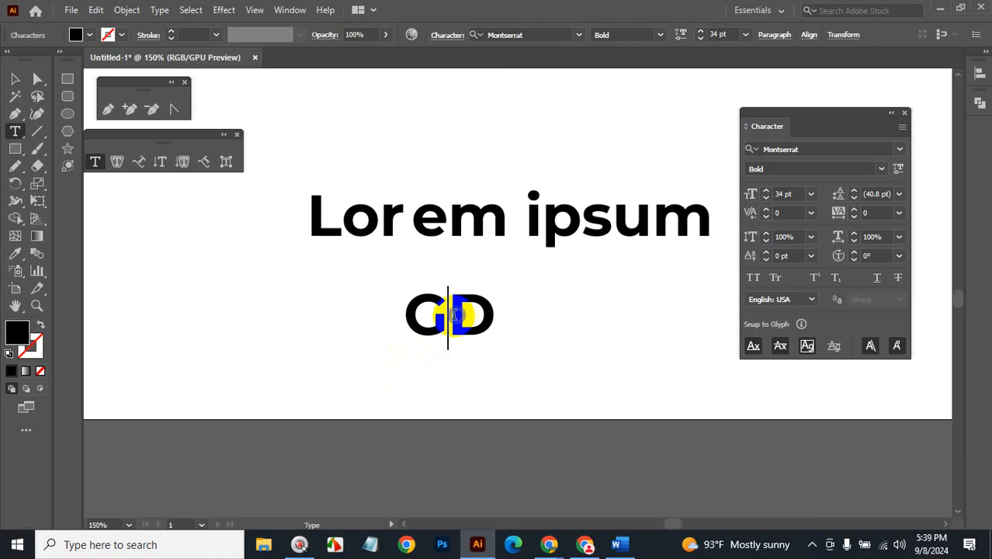
Test wider and tighter G–D kerning, then reset it to Auto.
{"action": "left_click", "coordinate": [786, 213]}
{"action": "key", "text": "Up"}
{"action": "key", "text": "Up"}
{"action": "key", "text": "Up"}
{"action": "key", "text": "Up"}
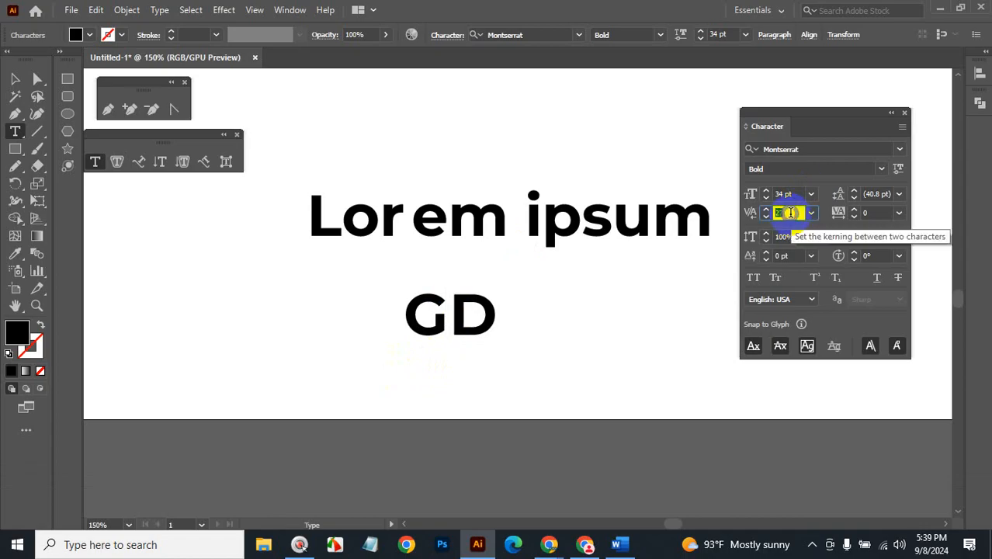
{"action": "key", "text": "Up"}
{"action": "key", "text": "Up"}
{"action": "key", "text": "Up"}
{"action": "key", "text": "Up"}
{"action": "key", "text": "Up"}
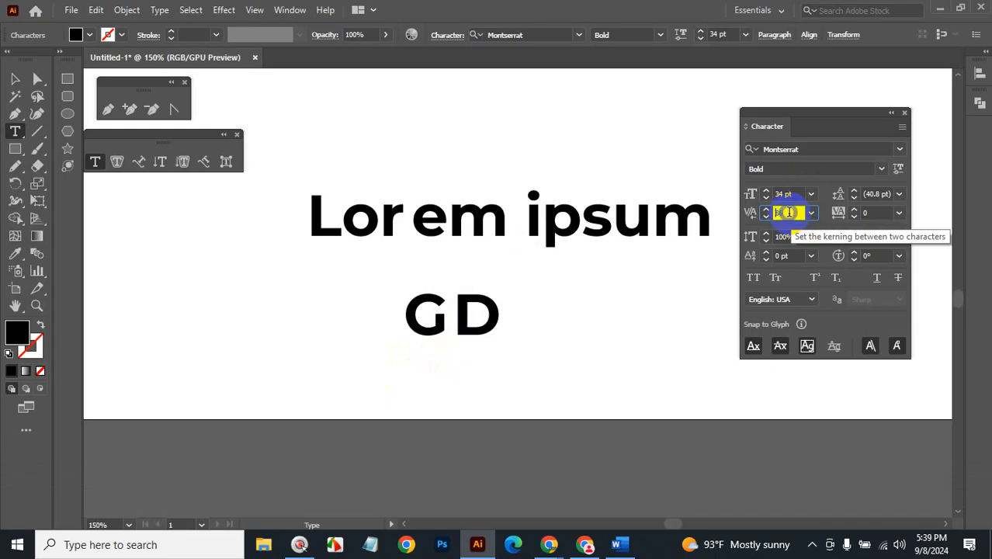
{"action": "key", "text": "Up"}
{"action": "key", "text": "Up"}
{"action": "key", "text": "Up"}
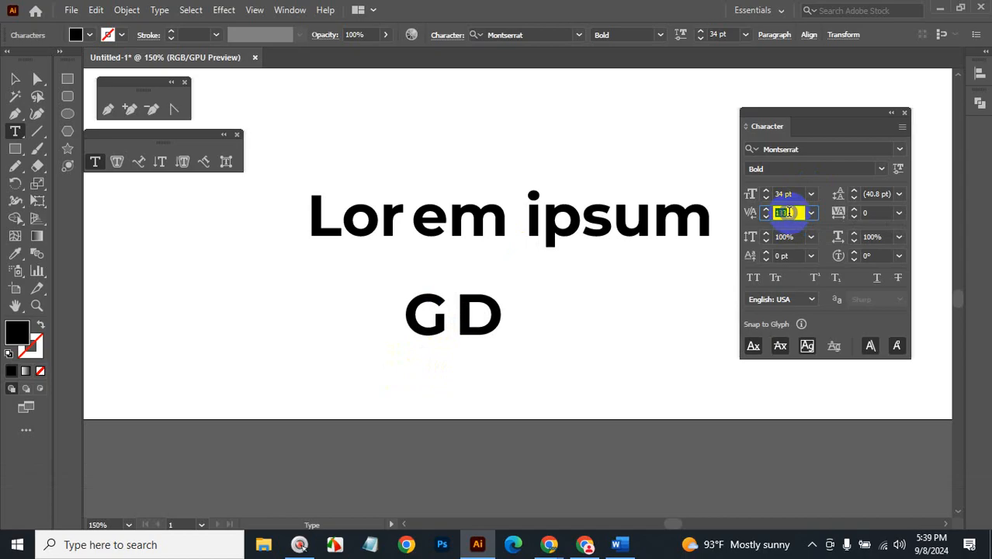
{"action": "key", "text": "Down"}
{"action": "key", "text": "Down"}
{"action": "key", "text": "Down"}
{"action": "key", "text": "Down"}
{"action": "key", "text": "Down"}
{"action": "key", "text": "Down"}
{"action": "key", "text": "Down"}
{"action": "key", "text": "Down"}
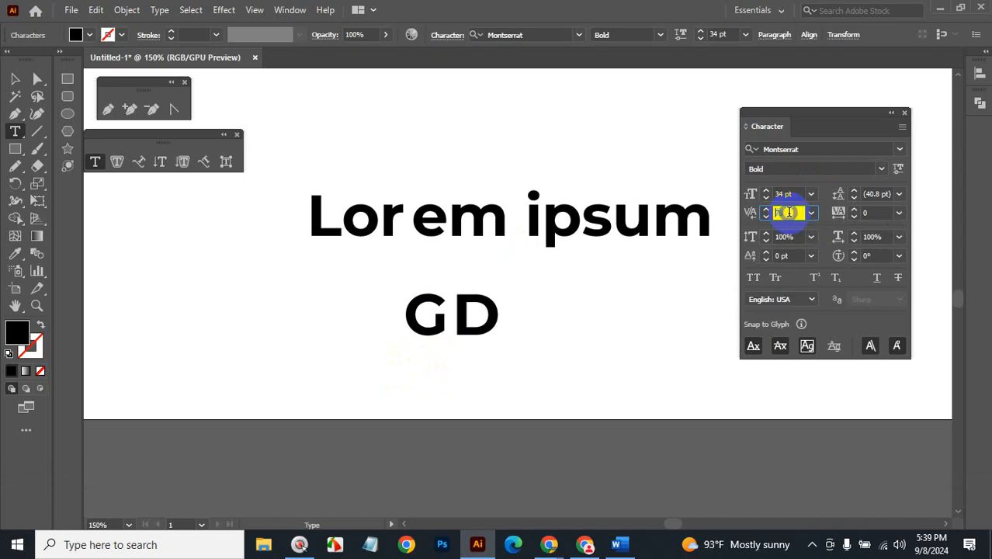
{"action": "key", "text": "Down"}
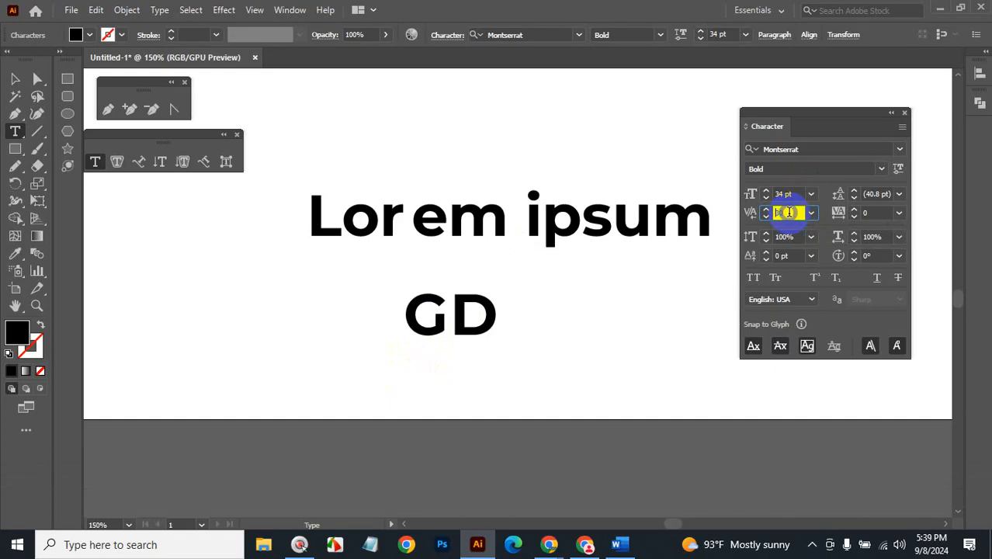
{"action": "key", "text": "Down"}
{"action": "key", "text": "Down"}
{"action": "key", "text": "Down"}
{"action": "key", "text": "Down"}
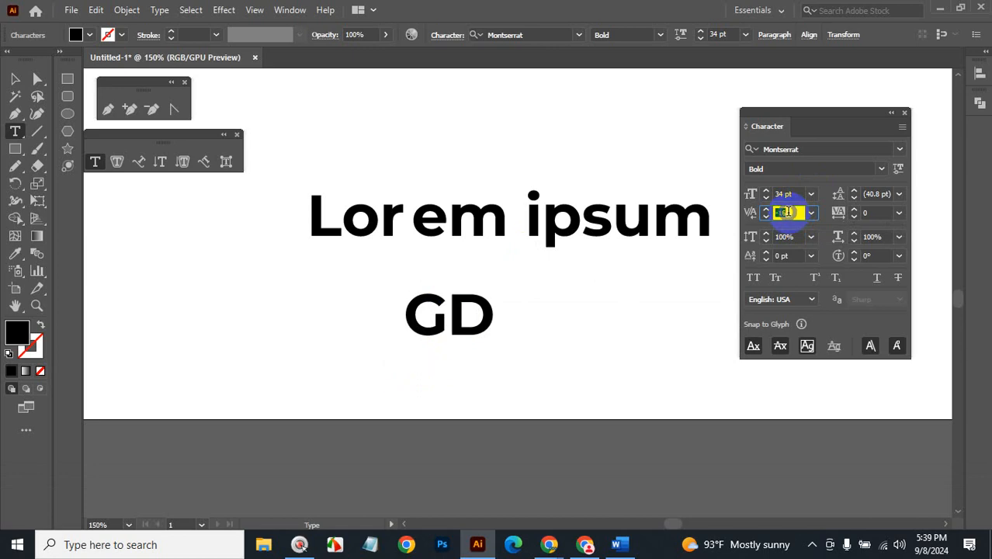
{"action": "key", "text": "Down"}
{"action": "key", "text": "Down"}
{"action": "key", "text": "Down"}
{"action": "key", "text": "Down"}
{"action": "key", "text": "Down"}
{"action": "key", "text": "Down"}
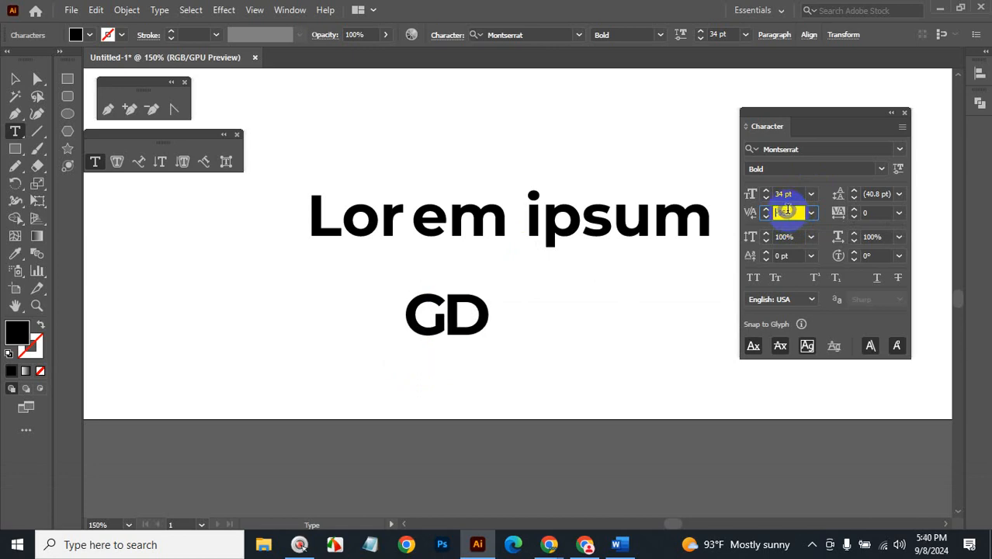
{"action": "key", "text": "Down"}
{"action": "key", "text": "Down"}
{"action": "key", "text": "Down"}
{"action": "key", "text": "Down"}
{"action": "key", "text": "Down"}
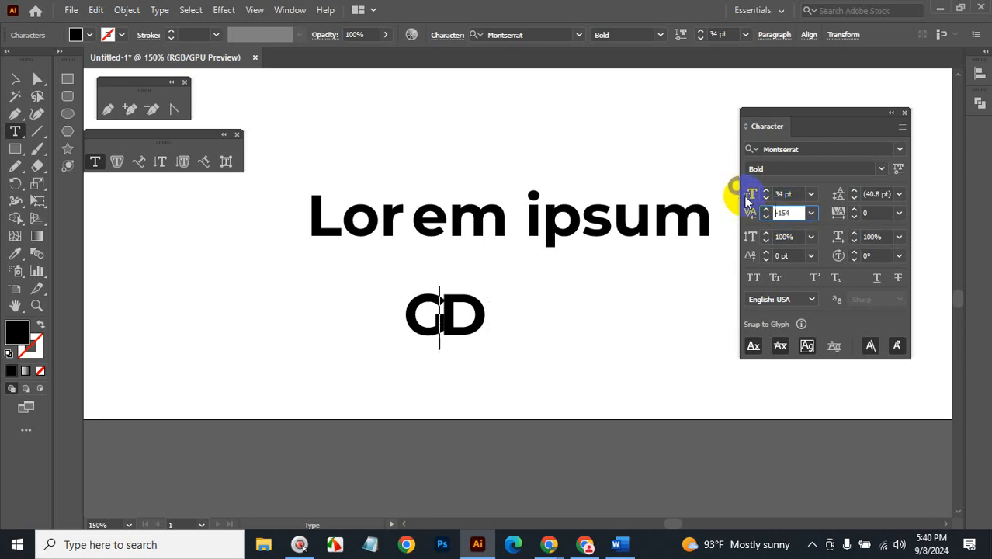
{"action": "left_click", "coordinate": [811, 213]}
{"action": "left_click", "coordinate": [829, 230]}
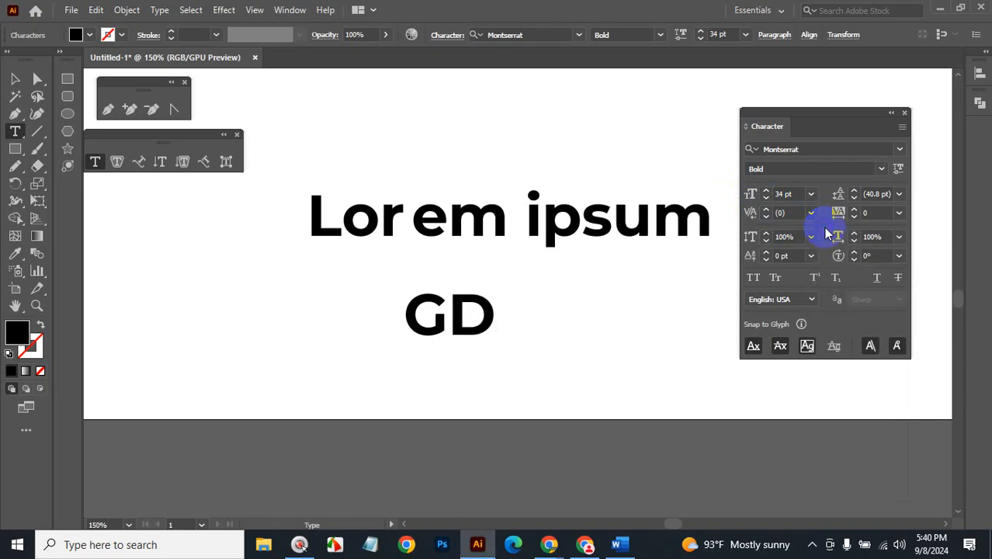
{"action": "left_click", "coordinate": [467, 320]}
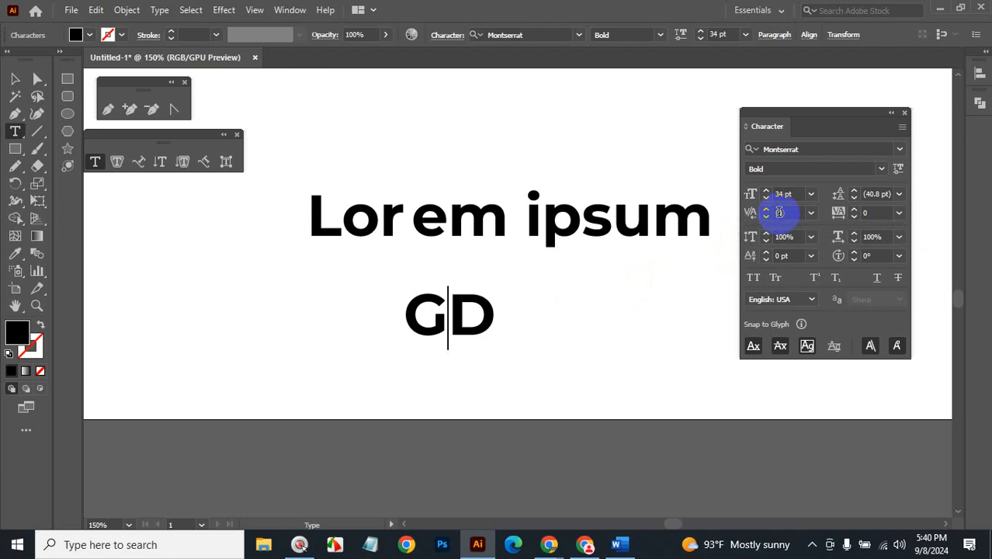
{"action": "left_click", "coordinate": [875, 213]}
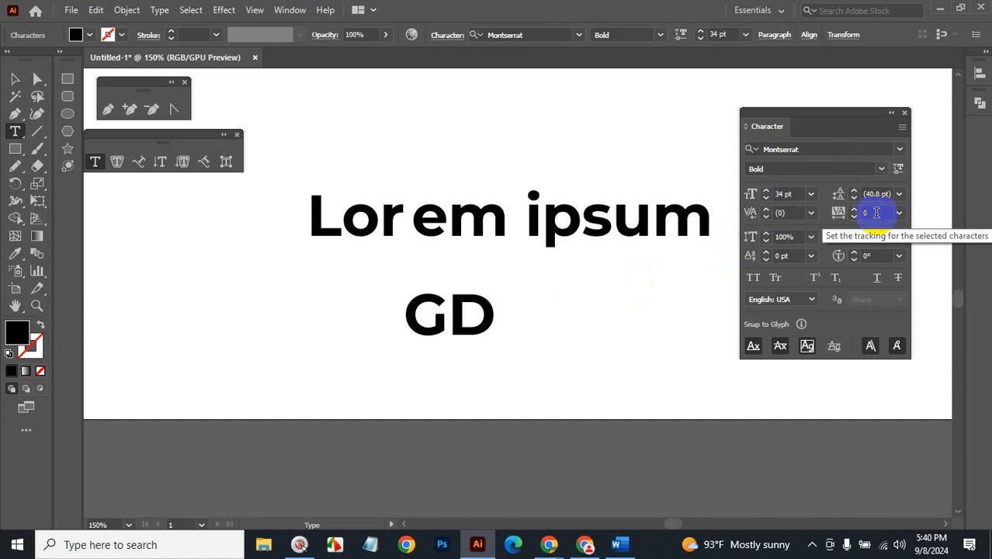
{"action": "left_click", "coordinate": [14, 78]}
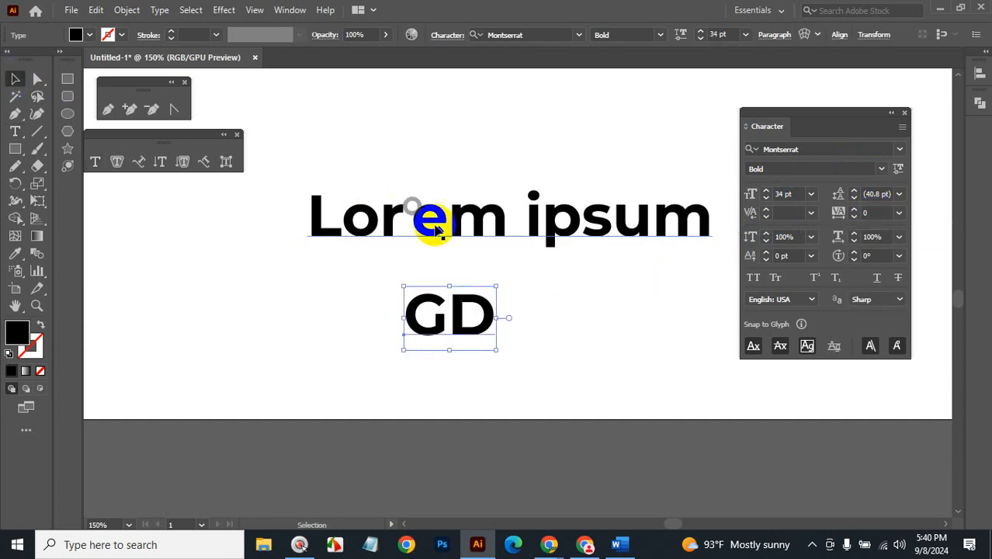
Nudge the Lorem ipsum heading up-left and give it tracking of 500.
{"action": "left_click_drag", "start_coordinate": [466, 235], "coordinate": [459, 208]}
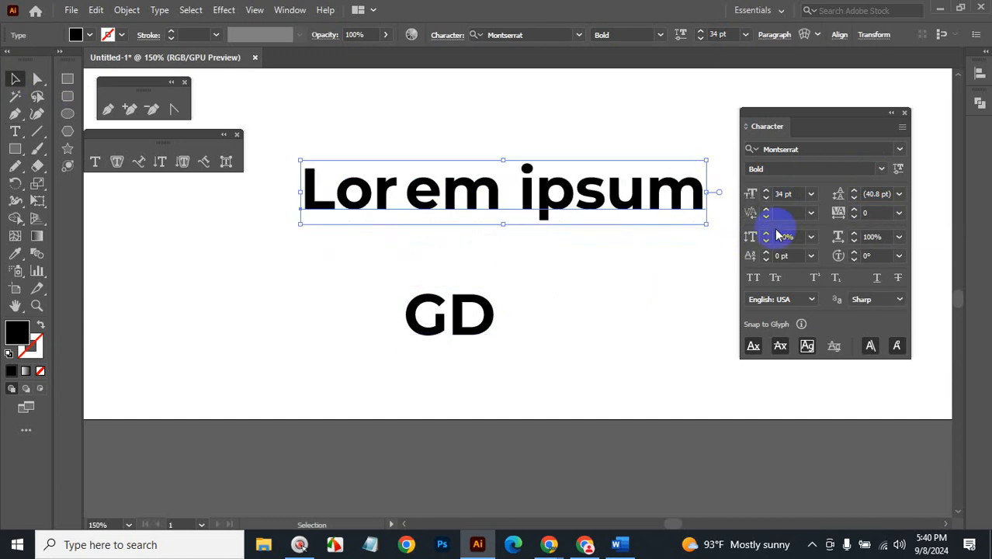
{"action": "left_click", "coordinate": [867, 212]}
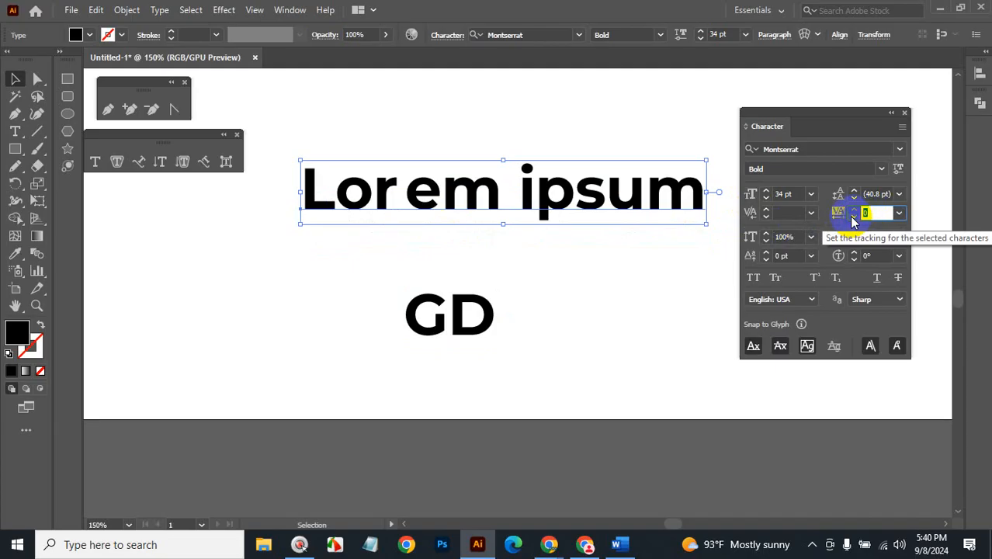
{"action": "type", "text": "500"}
{"action": "key", "text": "Return"}
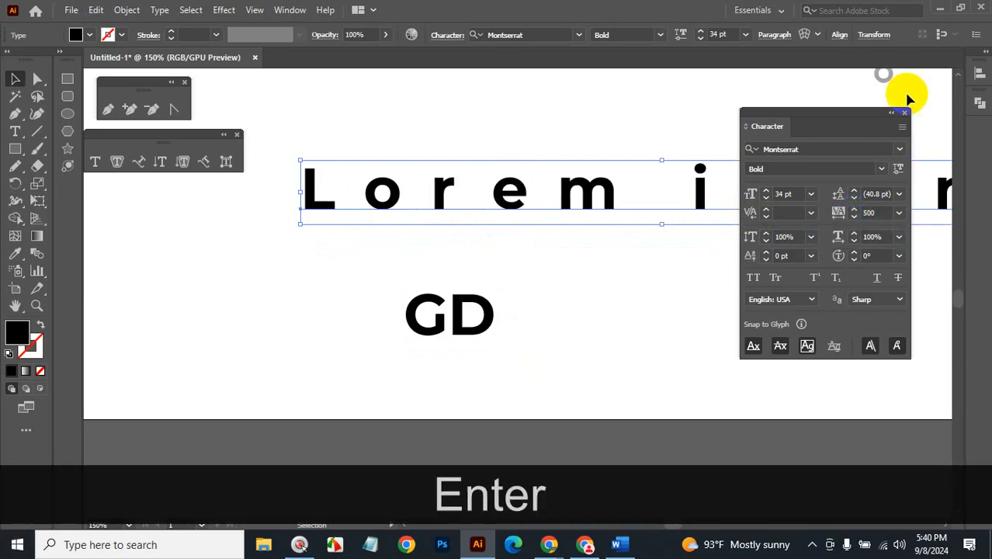
Move the spaced heading to the top of the artboard, repositioning the Character panel around it.
{"action": "left_click_drag", "start_coordinate": [851, 121], "coordinate": [826, 348]}
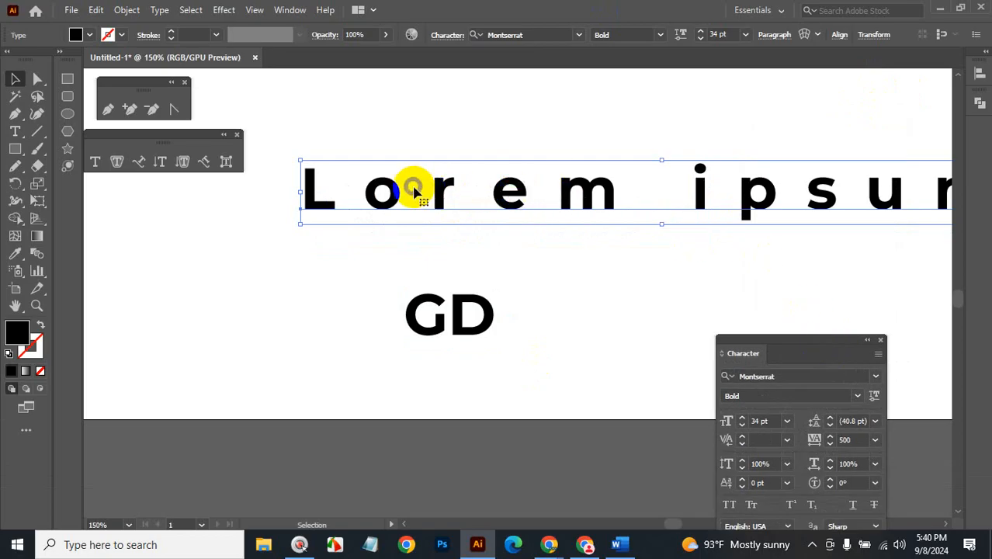
{"action": "left_click_drag", "start_coordinate": [779, 198], "coordinate": [535, 261]}
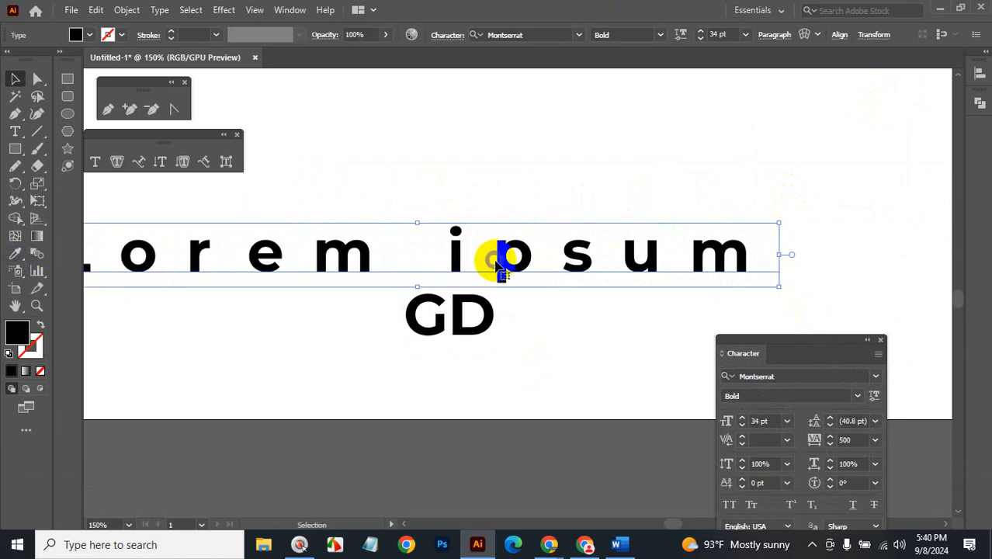
{"action": "left_click_drag", "start_coordinate": [530, 262], "coordinate": [704, 140]}
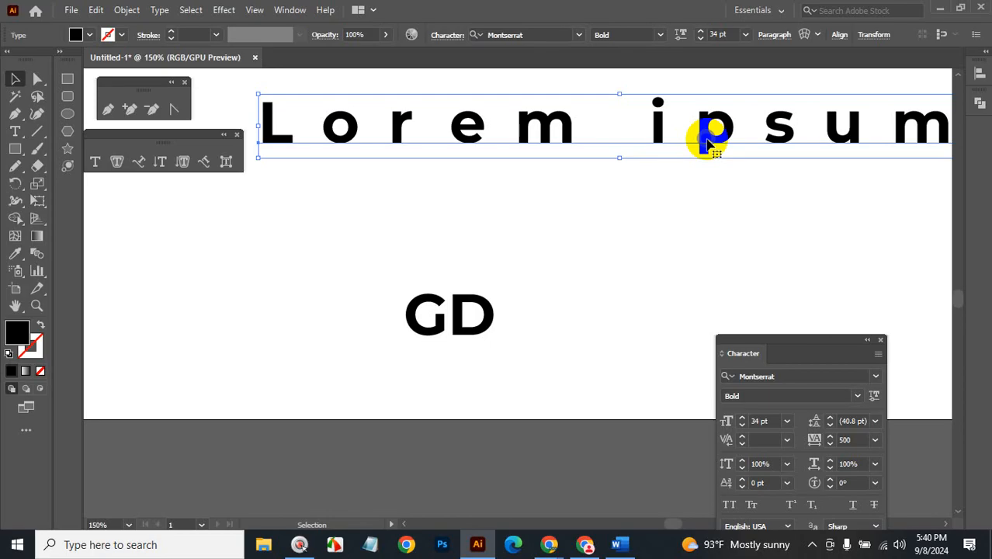
{"action": "left_click_drag", "start_coordinate": [823, 338], "coordinate": [840, 198]}
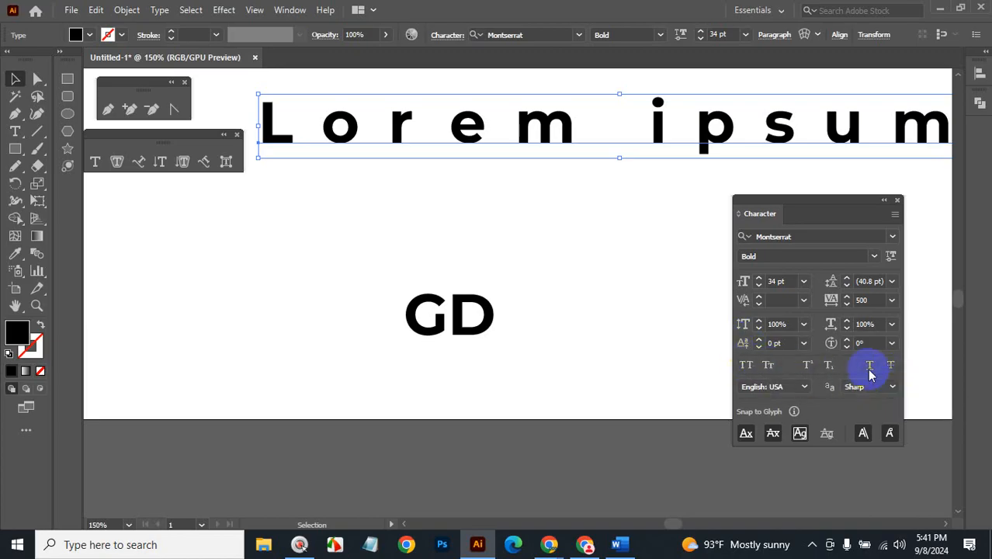
Zoom out to the whole artboard and move the Lorem paragraph onto its upper right.
{"action": "left_click", "coordinate": [631, 266]}
{"action": "key", "text": "ctrl+alt+space"}
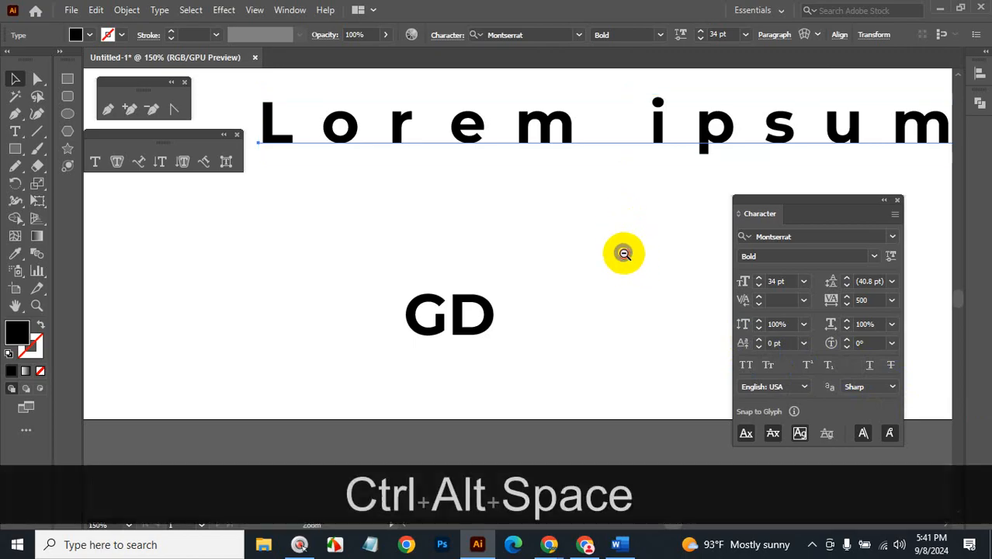
{"action": "left_click", "coordinate": [625, 256], "text": "ctrl+alt"}
{"action": "left_click", "coordinate": [556, 240], "text": "ctrl+alt"}
{"action": "left_click_drag", "start_coordinate": [573, 253], "coordinate": [546, 328]}
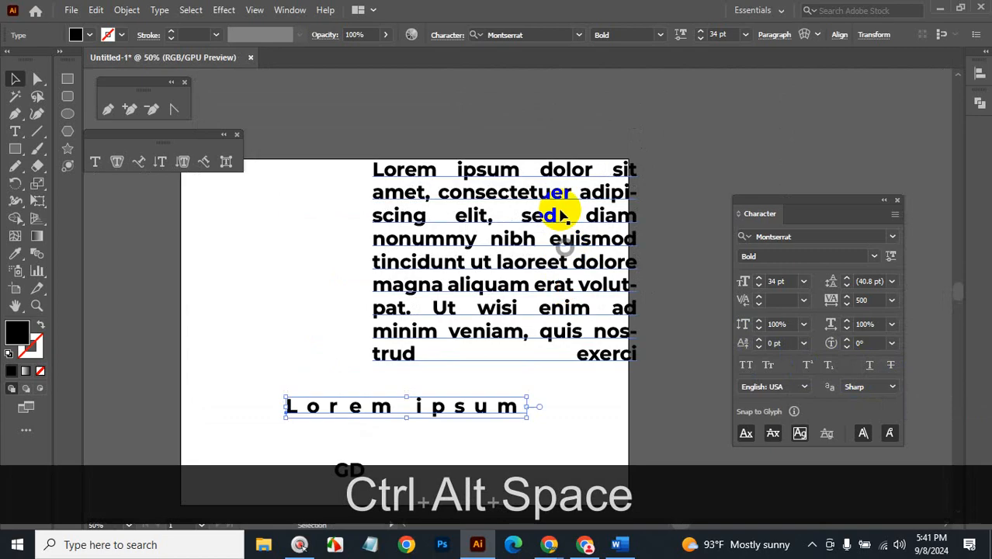
{"action": "left_click_drag", "start_coordinate": [558, 199], "coordinate": [493, 211]}
{"action": "left_click_drag", "start_coordinate": [493, 342], "coordinate": [610, 259]}
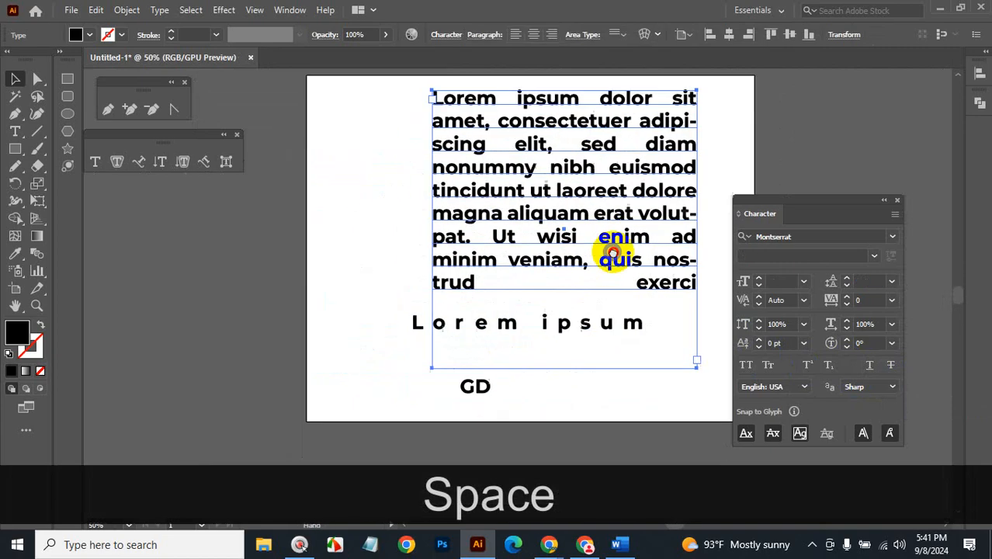
Move the Lorem ipsum heading left off the artboard and the GD text lower.
{"action": "left_click_drag", "start_coordinate": [598, 339], "coordinate": [301, 365]}
{"action": "left_click_drag", "start_coordinate": [466, 388], "coordinate": [387, 401]}
{"action": "left_click_drag", "start_coordinate": [821, 196], "coordinate": [845, 134]}
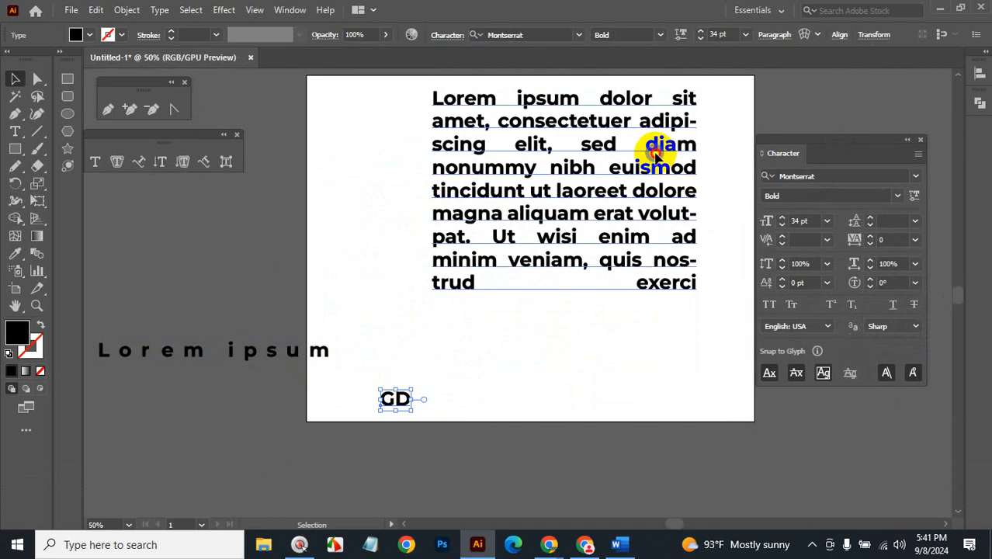
Toggle All Caps, Small Caps and Superscript on the paragraph, leaving each off.
{"action": "left_click", "coordinate": [654, 143]}
{"action": "left_click", "coordinate": [768, 305]}
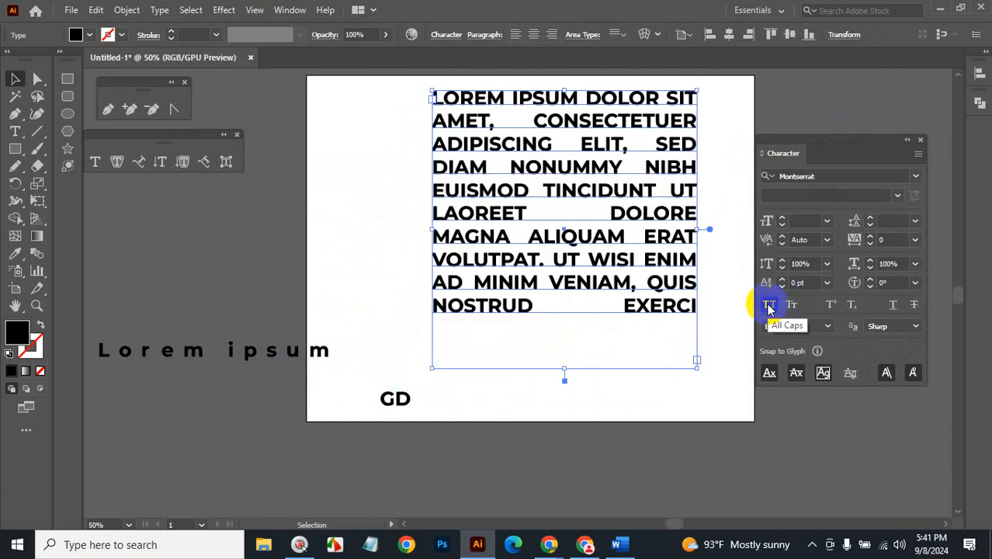
{"action": "left_click", "coordinate": [769, 305]}
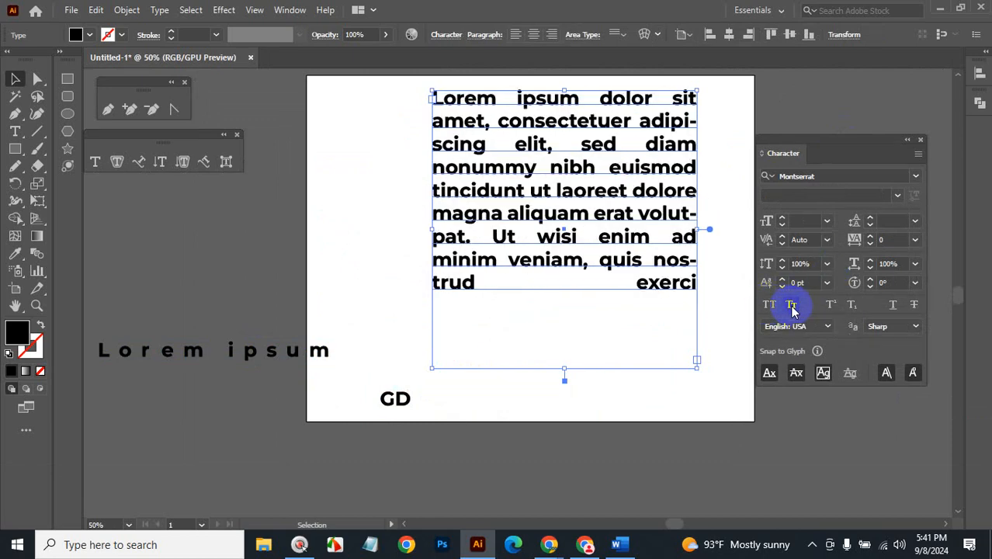
{"action": "left_click", "coordinate": [792, 305]}
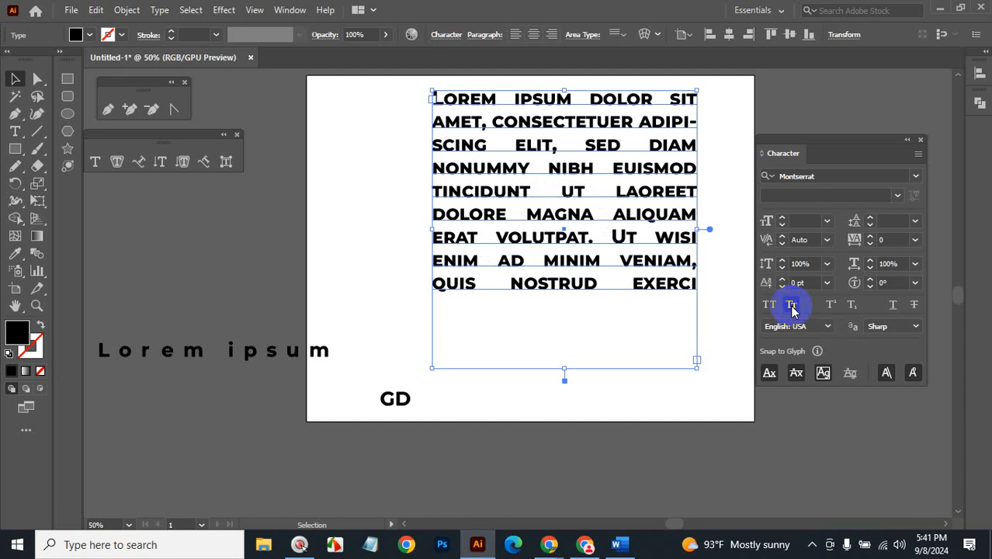
{"action": "left_click", "coordinate": [792, 306]}
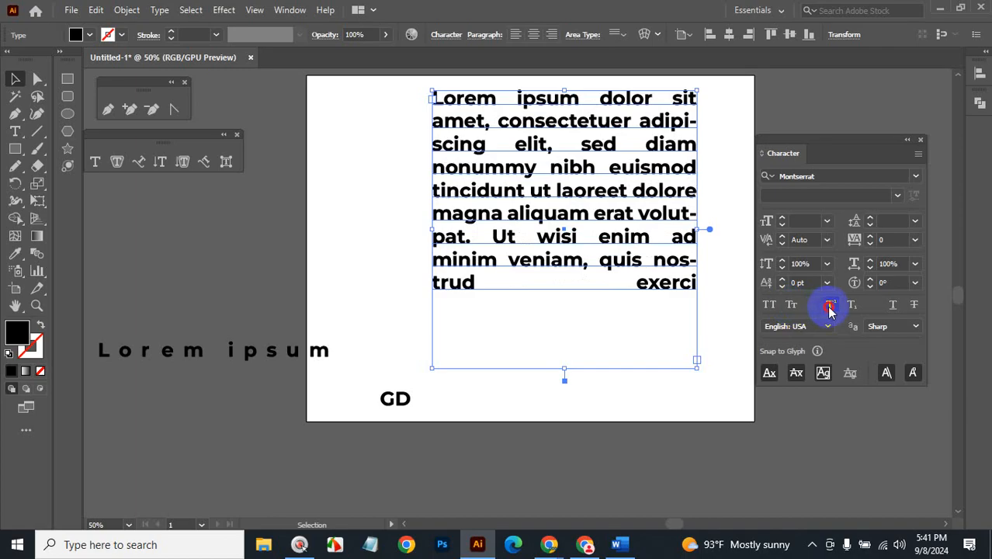
{"action": "left_click", "coordinate": [830, 306]}
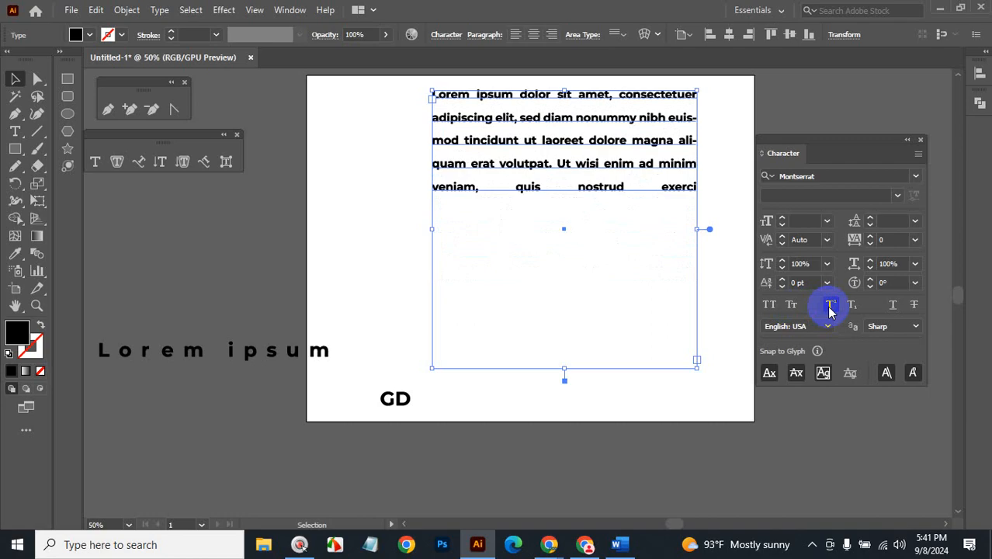
{"action": "left_click", "coordinate": [830, 307]}
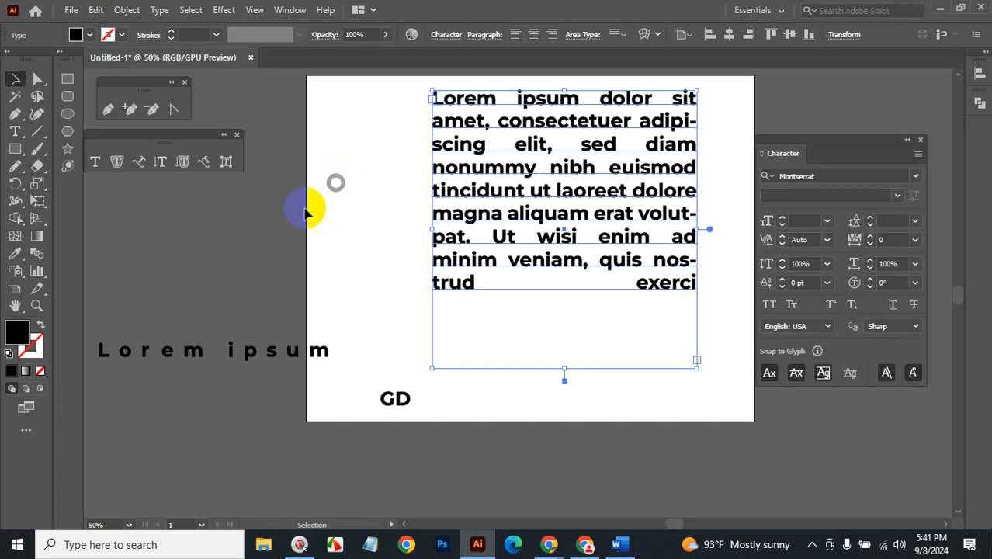
{"action": "left_click", "coordinate": [15, 131]}
Type 'h2o' below the artboard and make its 2 a subscript.
{"action": "left_click", "coordinate": [598, 471]}
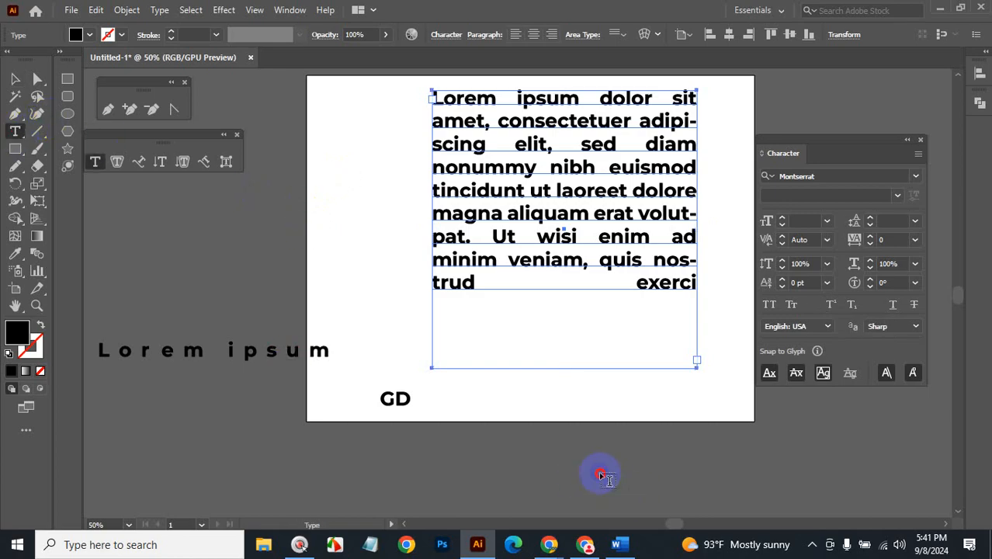
{"action": "type", "text": "h2o"}
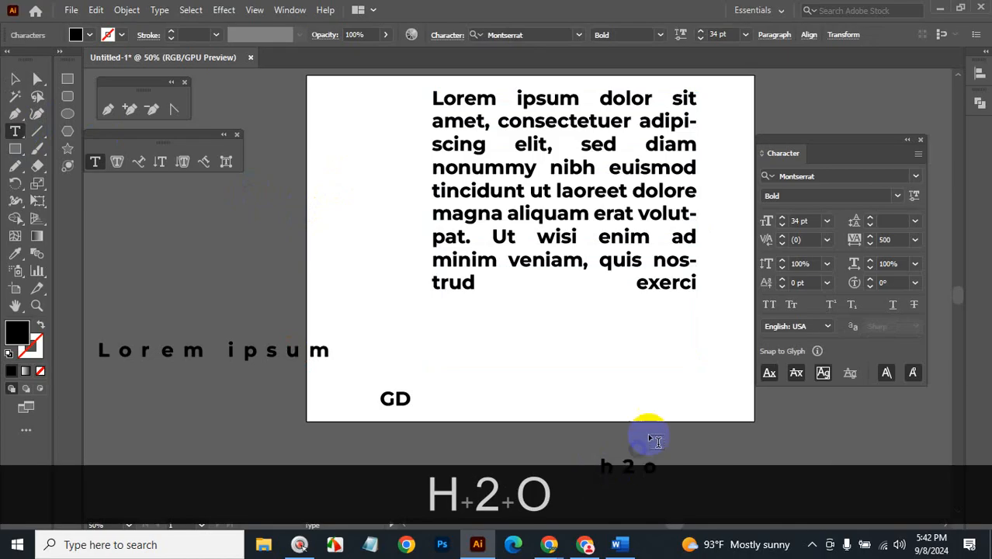
{"action": "scroll", "coordinate": [642, 432], "scroll_direction": "down", "scroll_amount": 1}
{"action": "left_click_drag", "start_coordinate": [622, 396], "coordinate": [642, 395]}
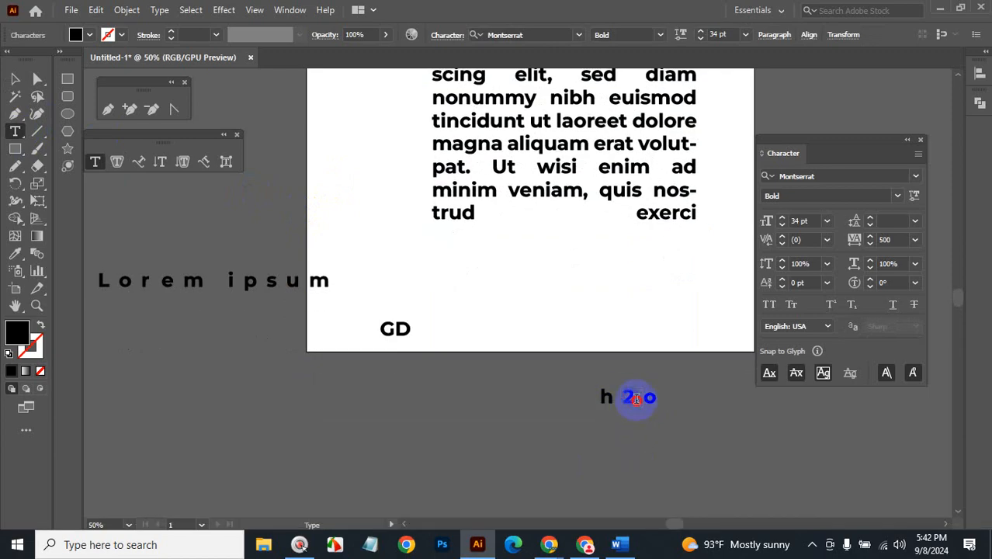
{"action": "left_click", "coordinate": [830, 305]}
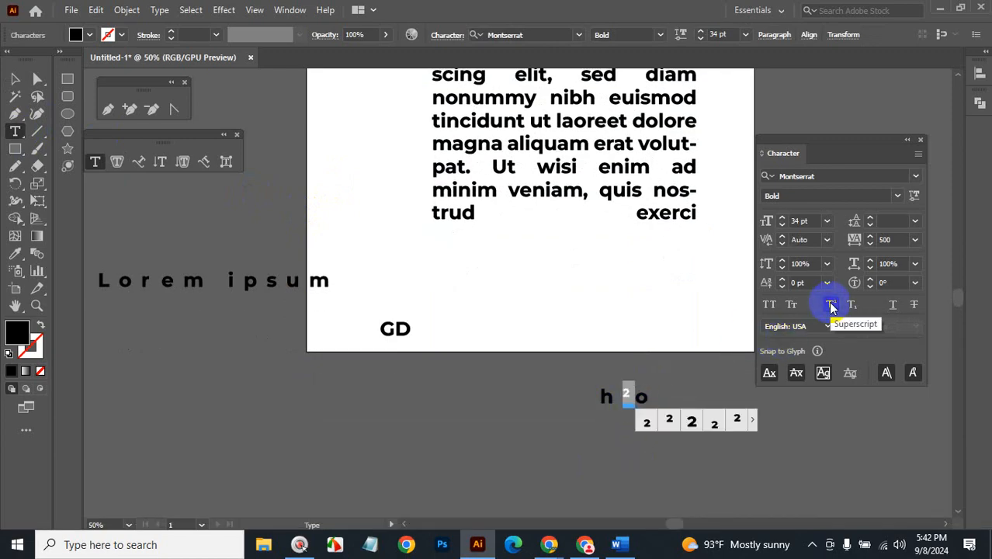
{"action": "left_click", "coordinate": [852, 305]}
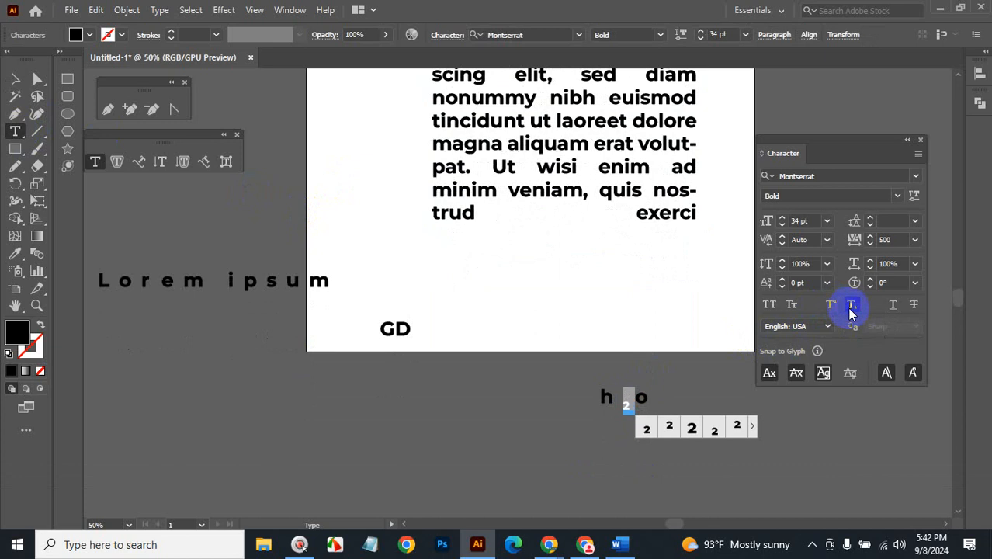
{"action": "left_click", "coordinate": [19, 77]}
Underline and strike through the whole Lorem paragraph, then check the Word course outline.
{"action": "left_click", "coordinate": [621, 174]}
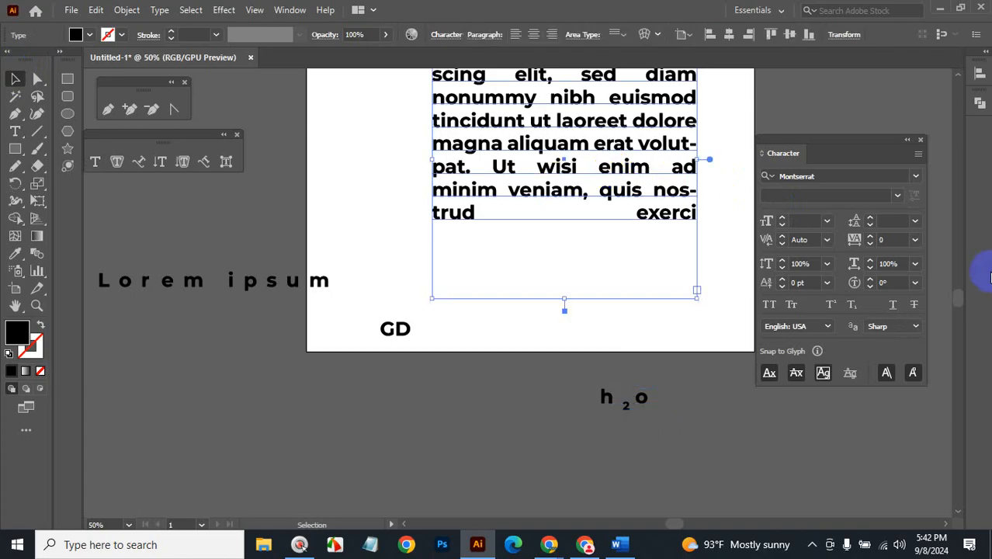
{"action": "left_click", "coordinate": [894, 306]}
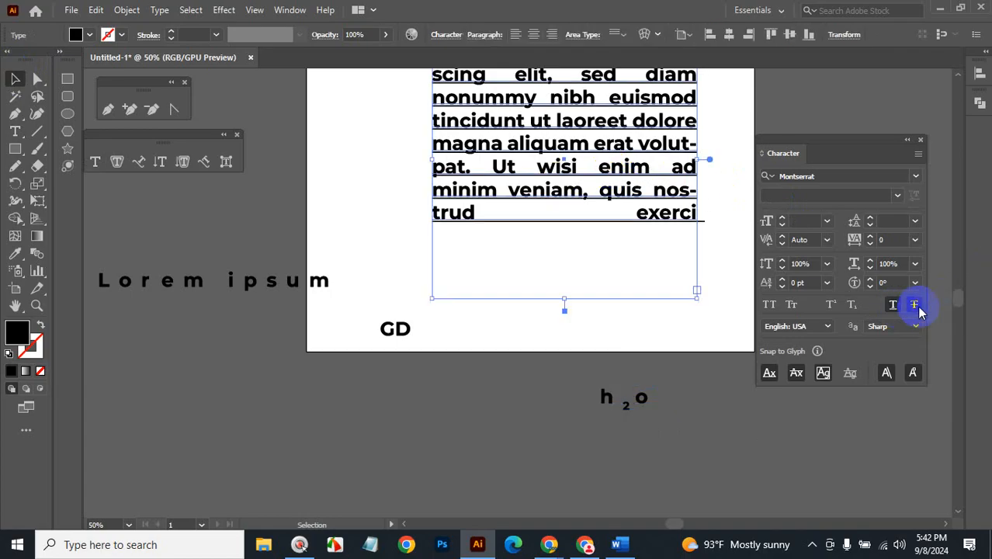
{"action": "left_click", "coordinate": [916, 306]}
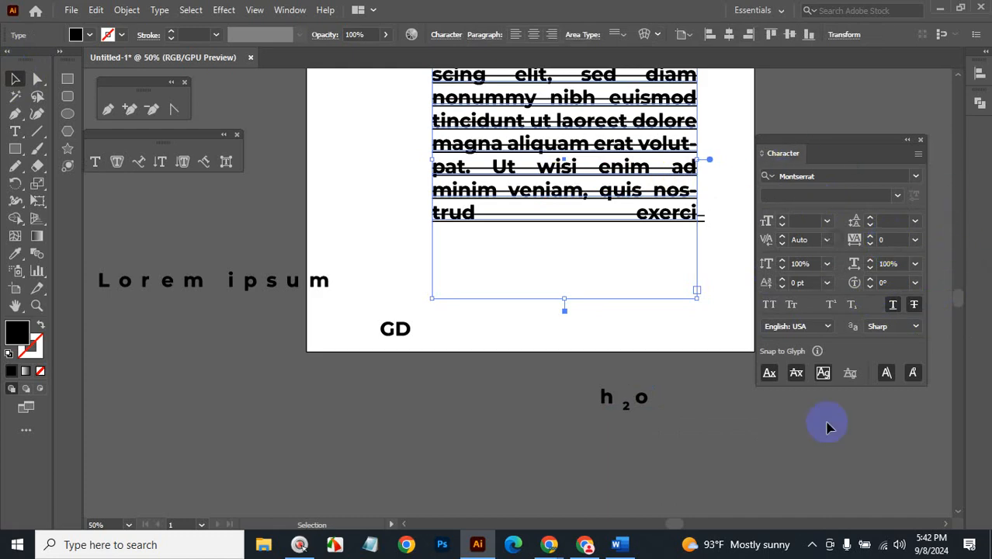
{"action": "left_click", "coordinate": [621, 545]}
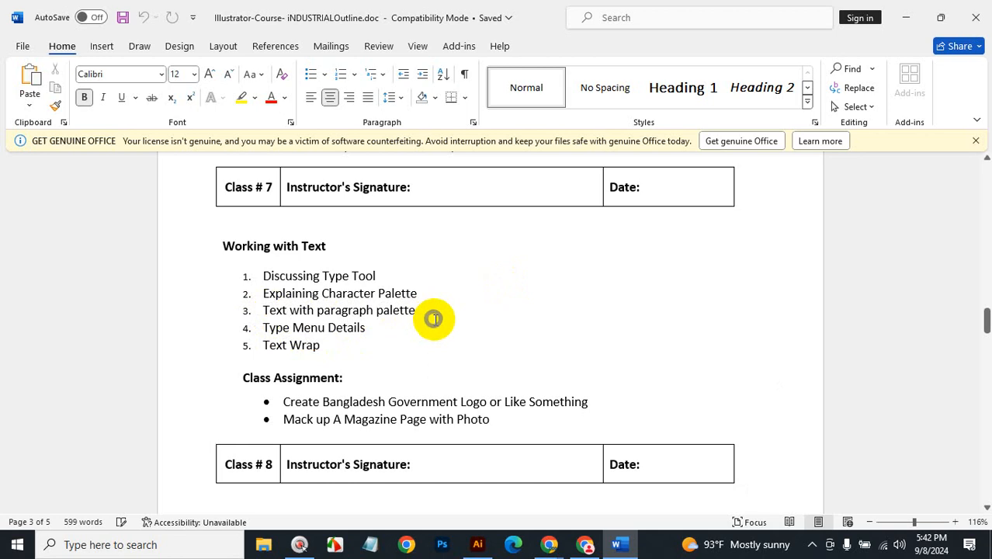
{"action": "left_click", "coordinate": [908, 17]}
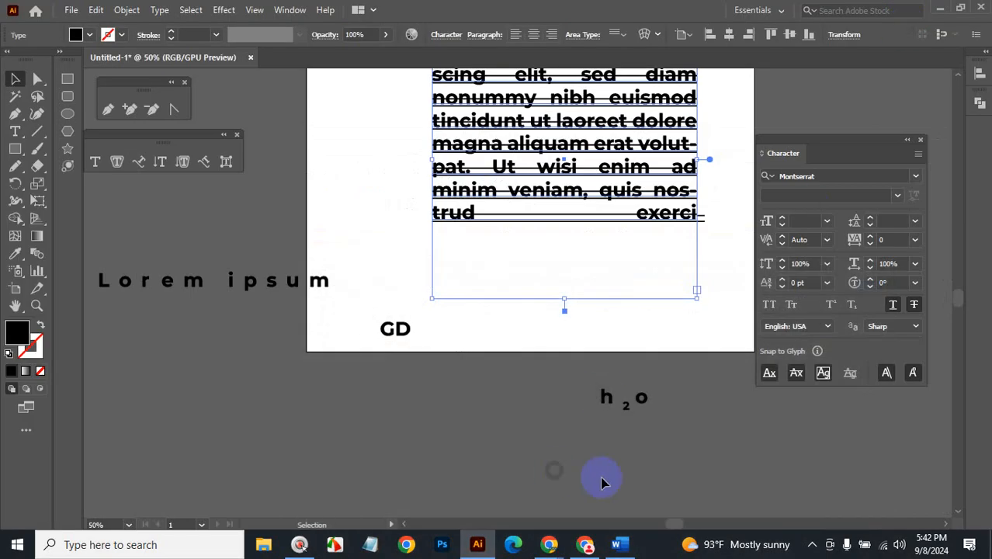
Undo the last change, zoom out, and delete every object on and around the artboard.
{"action": "key", "text": "ctrl+z"}
{"action": "left_click", "coordinate": [573, 275], "text": "ctrl+alt"}
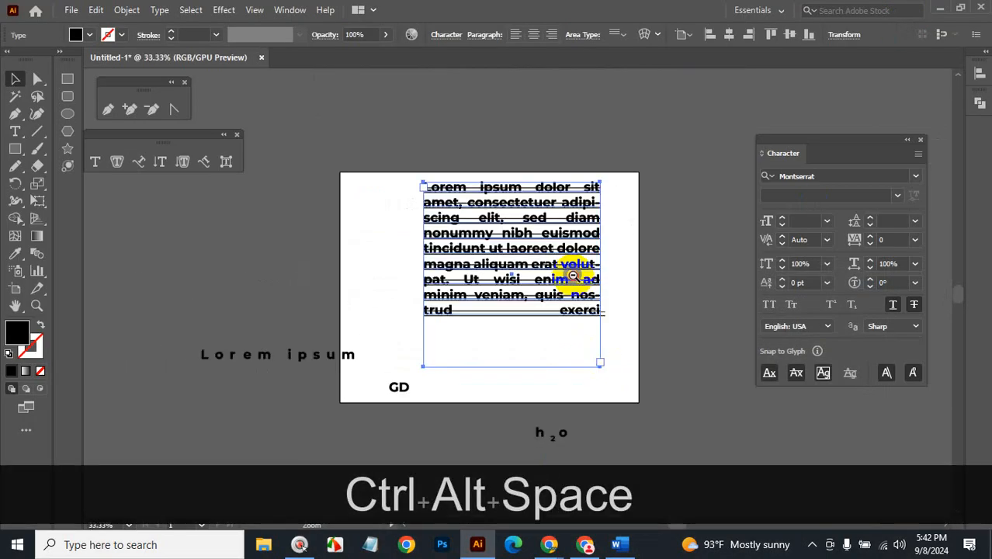
{"action": "left_click", "coordinate": [573, 274], "text": "ctrl+alt"}
{"action": "left_click", "coordinate": [572, 275], "text": "ctrl+alt"}
{"action": "left_click_drag", "start_coordinate": [317, 222], "coordinate": [651, 444]}
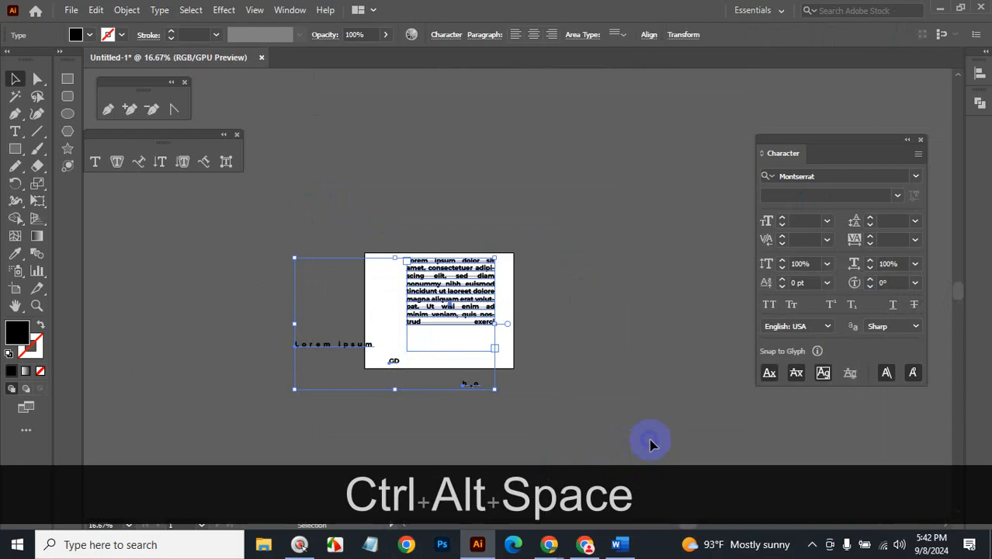
{"action": "key", "text": "BackSpace"}
Zoom back in to 50% and centre the empty artboard in view.
{"action": "left_click", "coordinate": [475, 342], "text": "ctrl"}
{"action": "left_click", "coordinate": [475, 342], "text": "ctrl"}
{"action": "left_click", "coordinate": [474, 334], "text": "ctrl"}
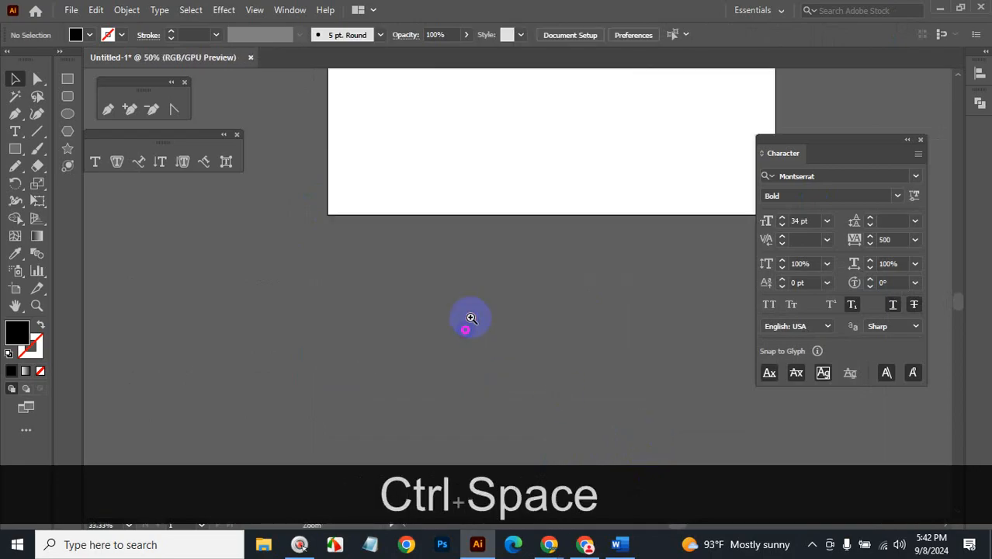
{"action": "left_click_drag", "start_coordinate": [534, 183], "coordinate": [495, 395]}
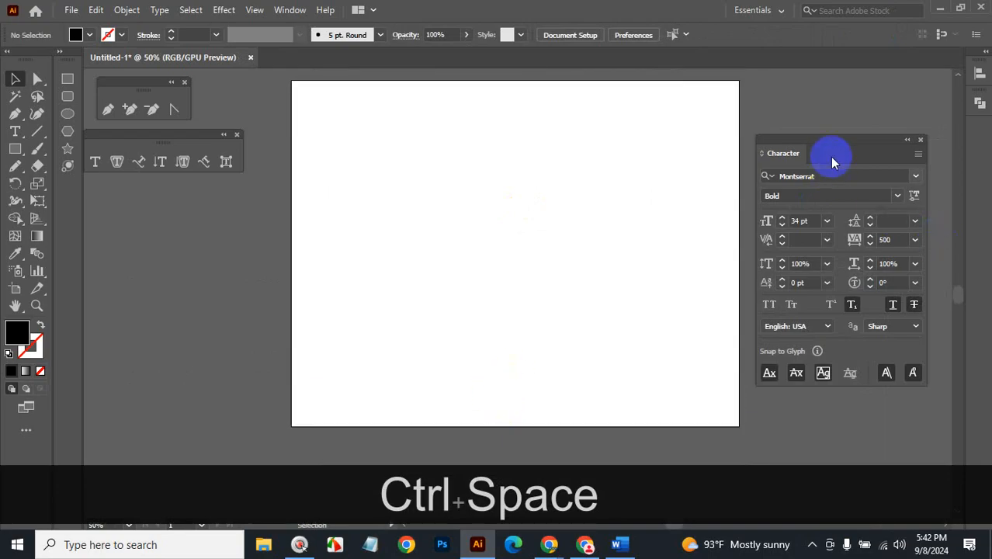
{"action": "left_click_drag", "start_coordinate": [848, 142], "coordinate": [915, 148]}
{"action": "left_click_drag", "start_coordinate": [580, 175], "coordinate": [583, 204]}
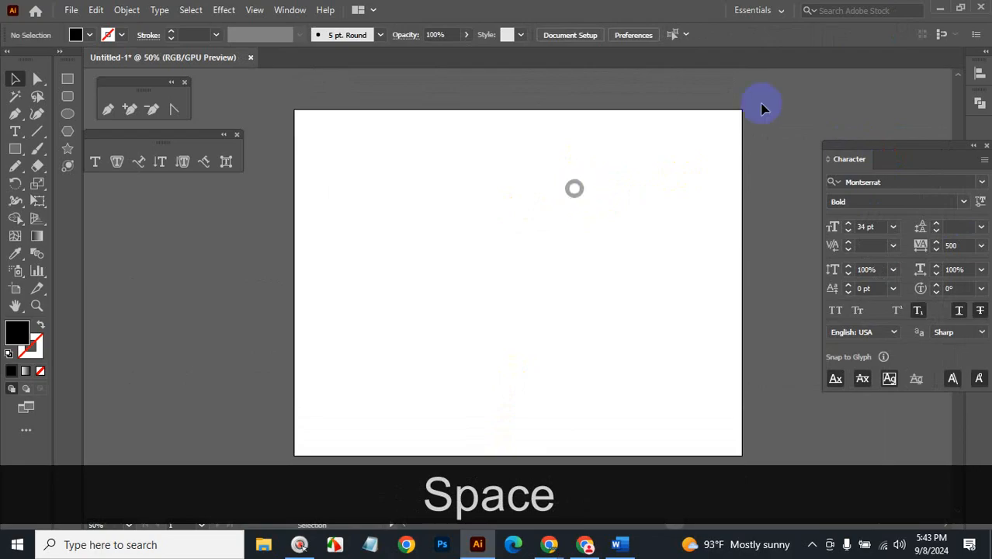
{"action": "left_click", "coordinate": [160, 10]}
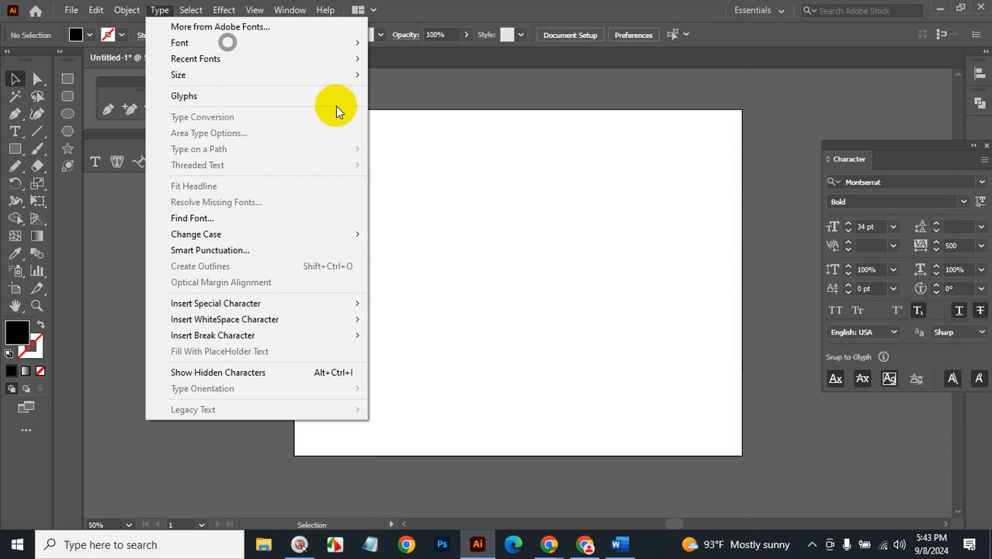
{"action": "mouse_move", "coordinate": [197, 45]}
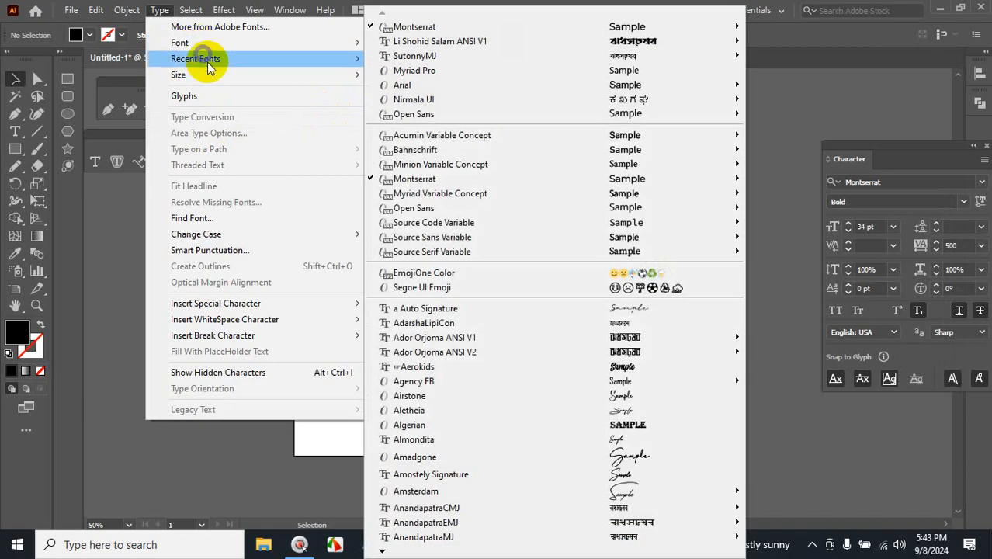
{"action": "mouse_move", "coordinate": [208, 63]}
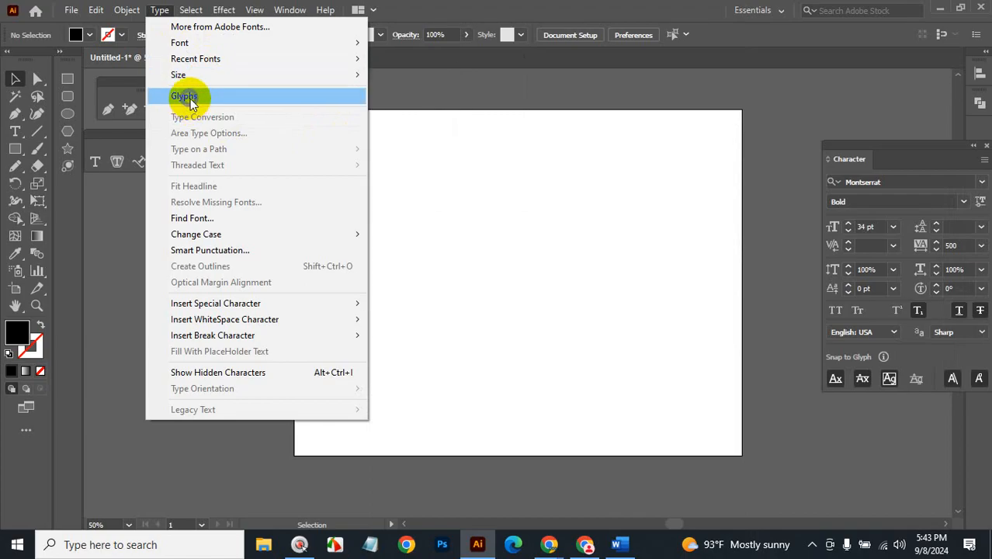
{"action": "left_click", "coordinate": [574, 252]}
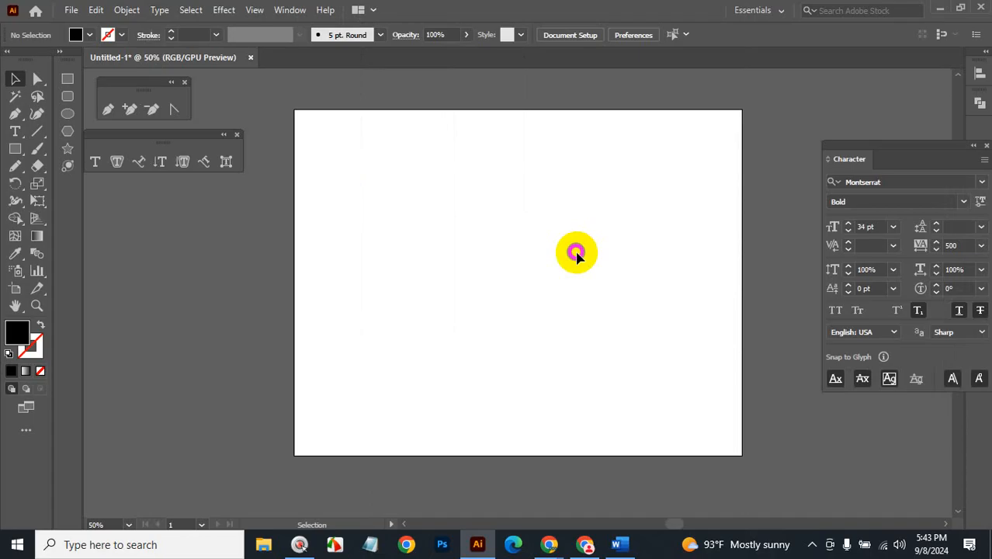
Draw a placeholder text area without strikethrough or subscript, then enlarge it and shift it up-left.
{"action": "left_click", "coordinate": [14, 131]}
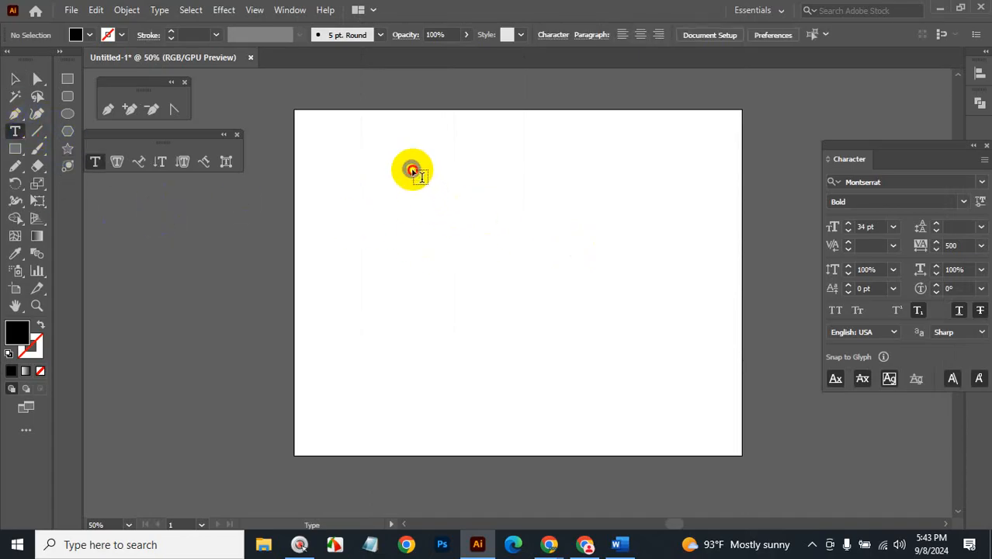
{"action": "left_click_drag", "start_coordinate": [412, 169], "coordinate": [660, 354]}
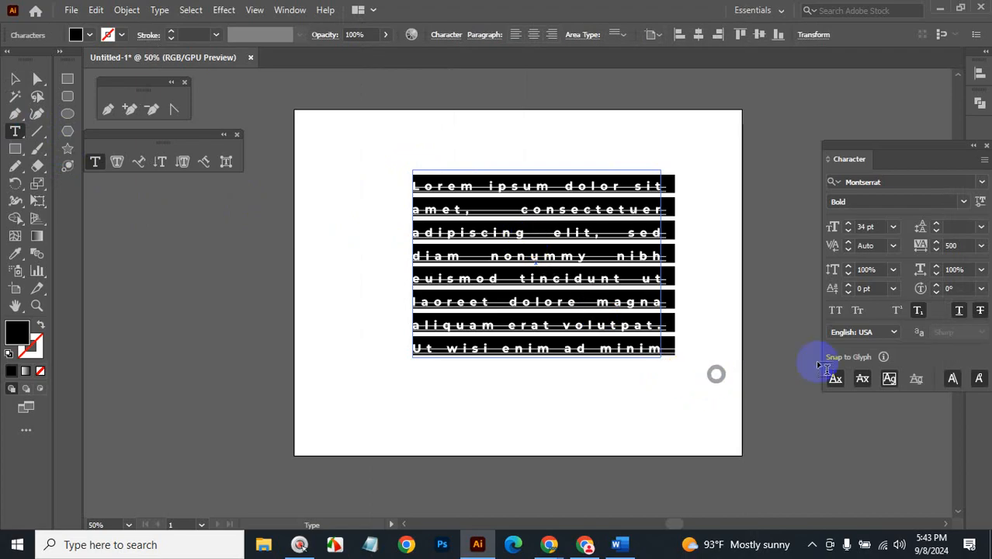
{"action": "left_click", "coordinate": [978, 310]}
{"action": "left_click", "coordinate": [919, 311]}
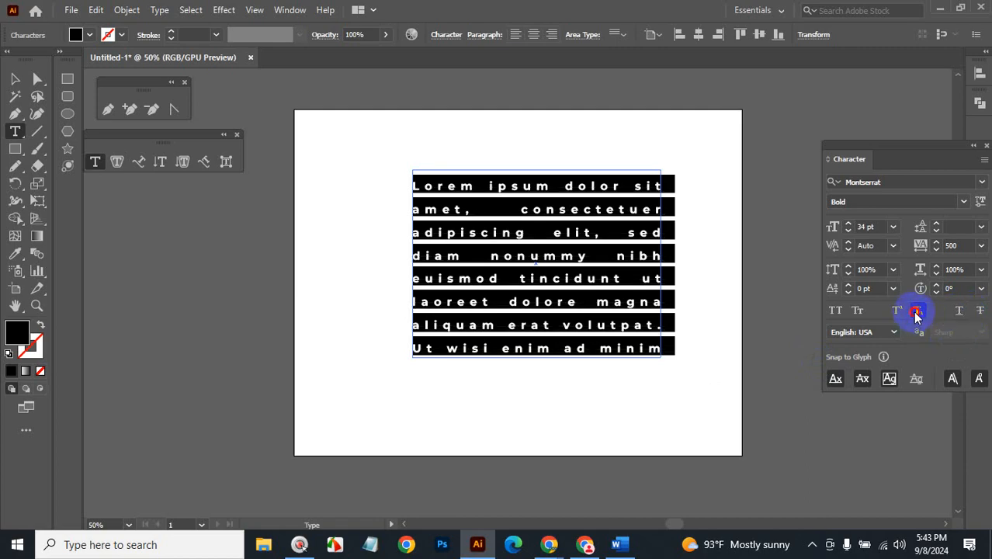
{"action": "left_click", "coordinate": [15, 79]}
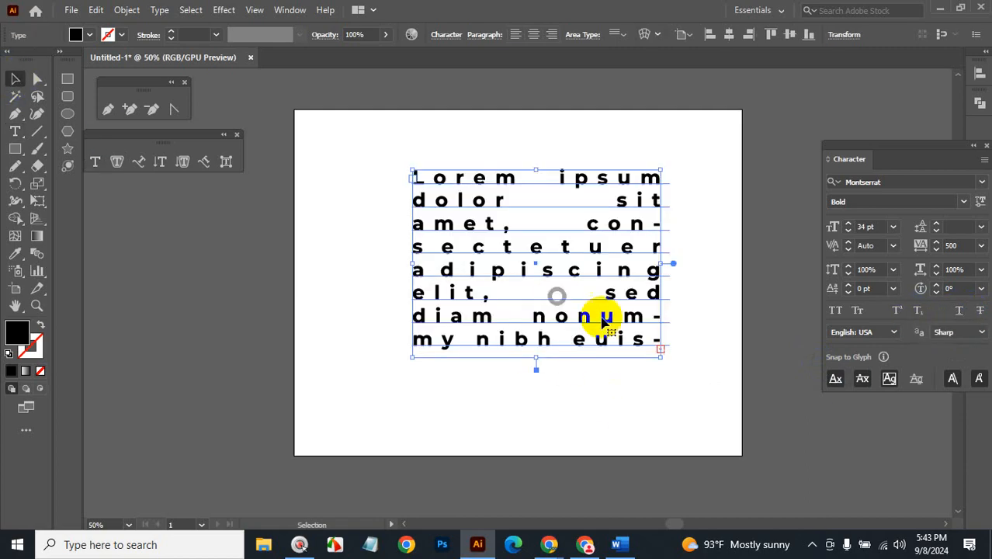
{"action": "left_click_drag", "start_coordinate": [659, 355], "coordinate": [703, 459]}
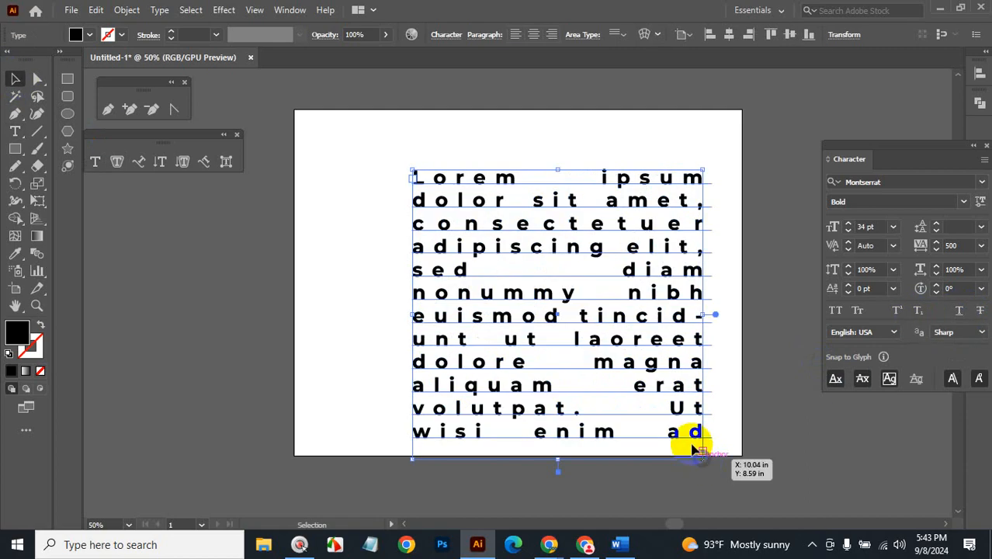
{"action": "left_click_drag", "start_coordinate": [572, 170], "coordinate": [557, 146]}
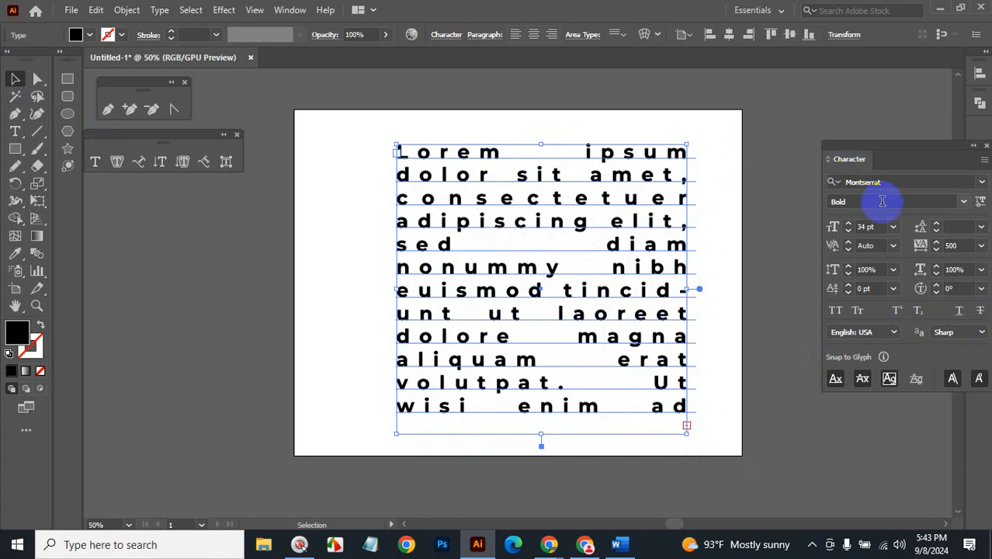
Set the text to 29 pt with Auto leading and 0 tracking.
{"action": "left_click", "coordinate": [875, 225]}
{"action": "scroll", "coordinate": [875, 226], "scroll_direction": "down", "scroll_amount": 5}
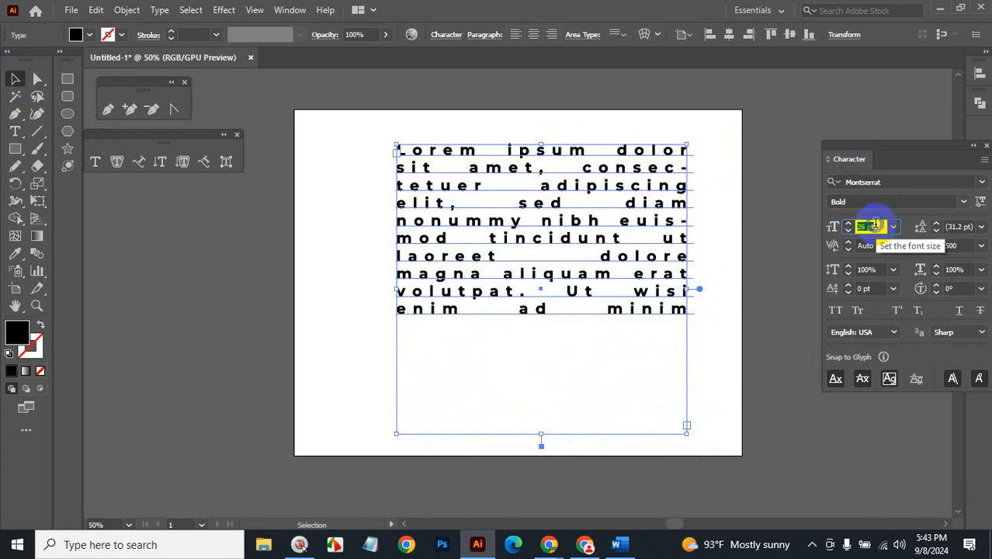
{"action": "left_click", "coordinate": [255, 367]}
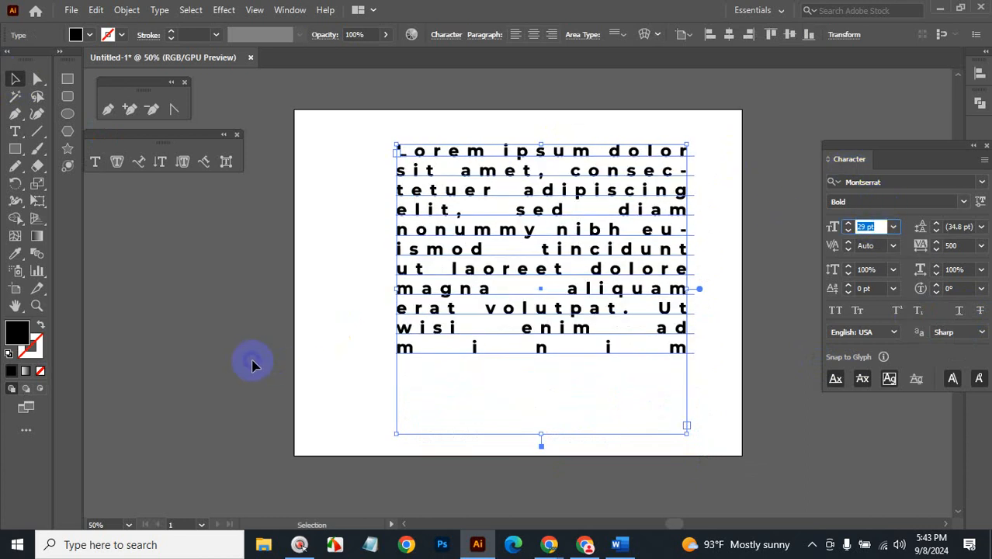
{"action": "left_click", "coordinate": [981, 227]}
{"action": "left_click", "coordinate": [971, 261]}
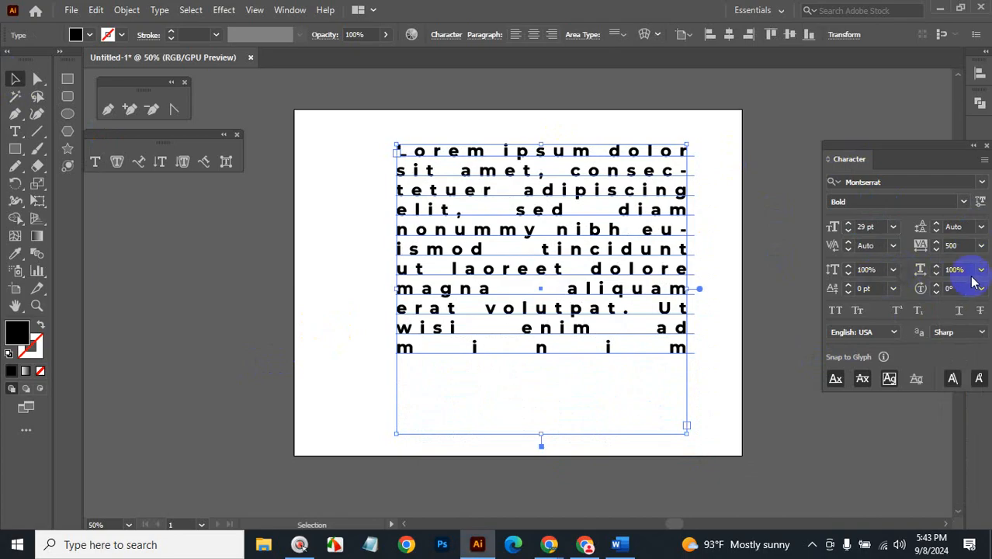
{"action": "left_click", "coordinate": [981, 246]}
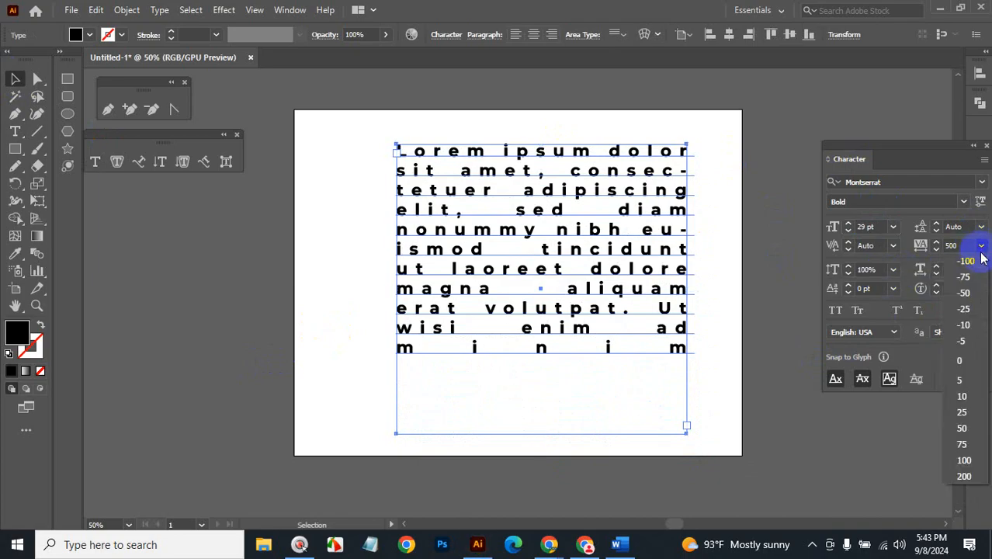
{"action": "left_click", "coordinate": [977, 361]}
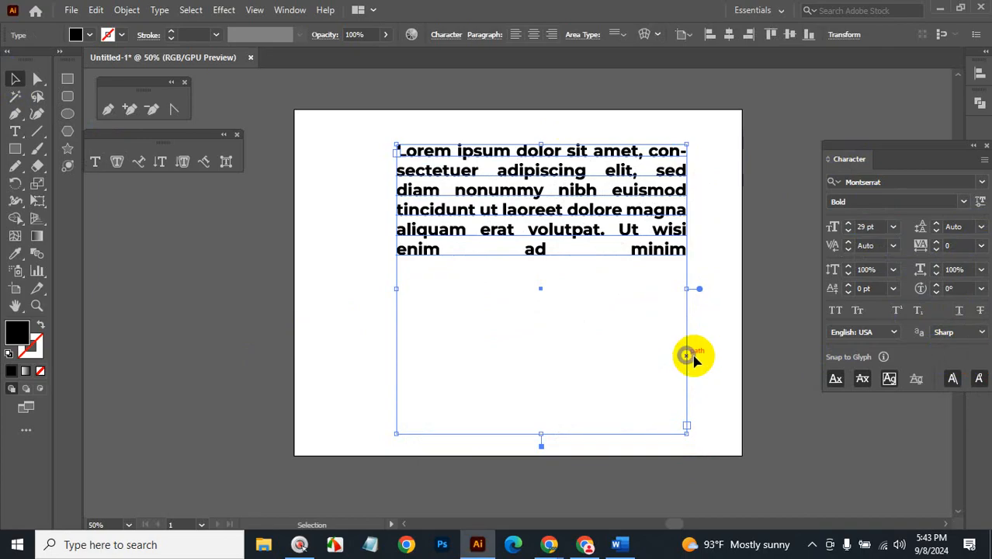
{"action": "left_click", "coordinate": [734, 341]}
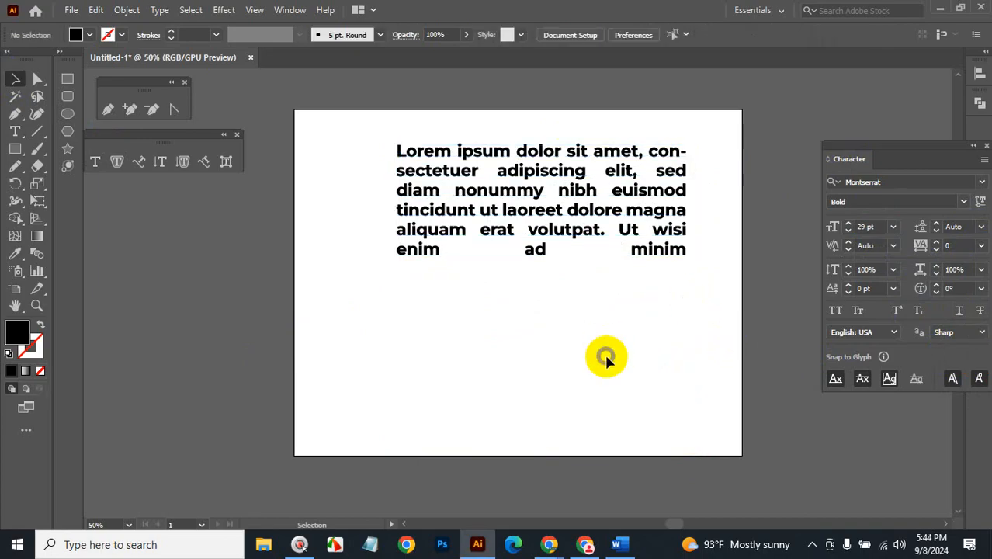
Open the Glyphs panel and move the paragraph block to the upper-right pasteboard.
{"action": "left_click_drag", "start_coordinate": [573, 186], "coordinate": [562, 206]}
{"action": "left_click", "coordinate": [159, 10]}
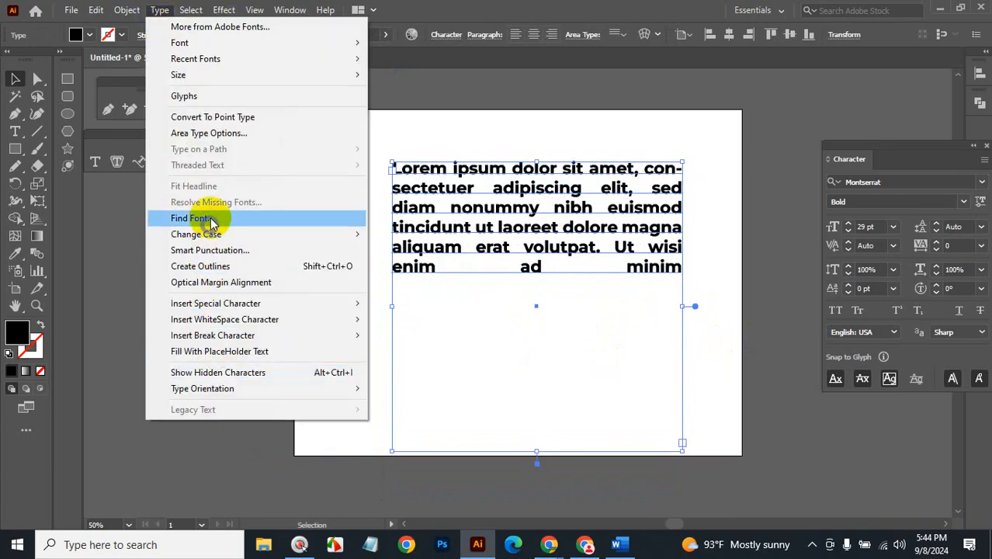
{"action": "left_click", "coordinate": [196, 96]}
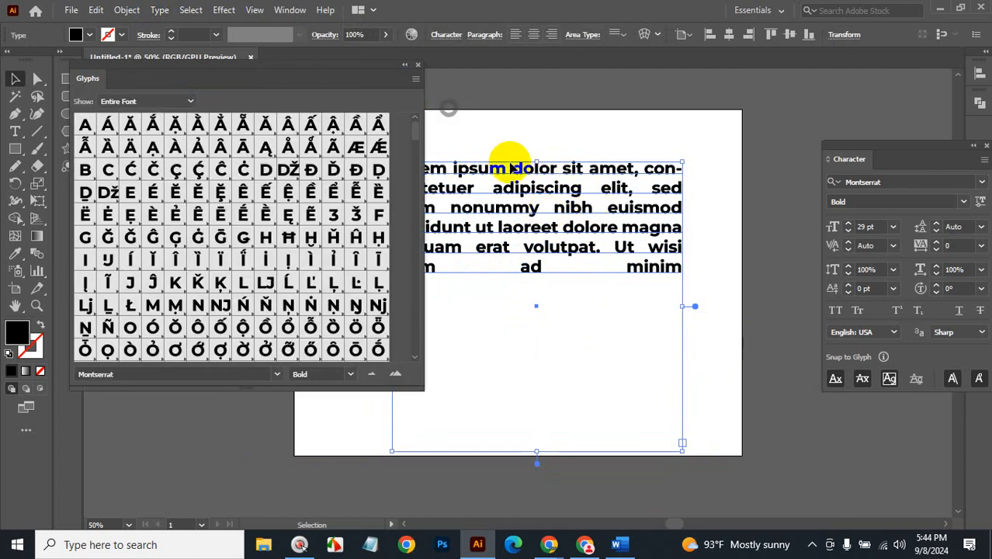
{"action": "left_click_drag", "start_coordinate": [497, 172], "coordinate": [832, 93]}
Add a 'Lorem ipsum' point-text line in the middle of the artboard.
{"action": "left_click", "coordinate": [572, 203]}
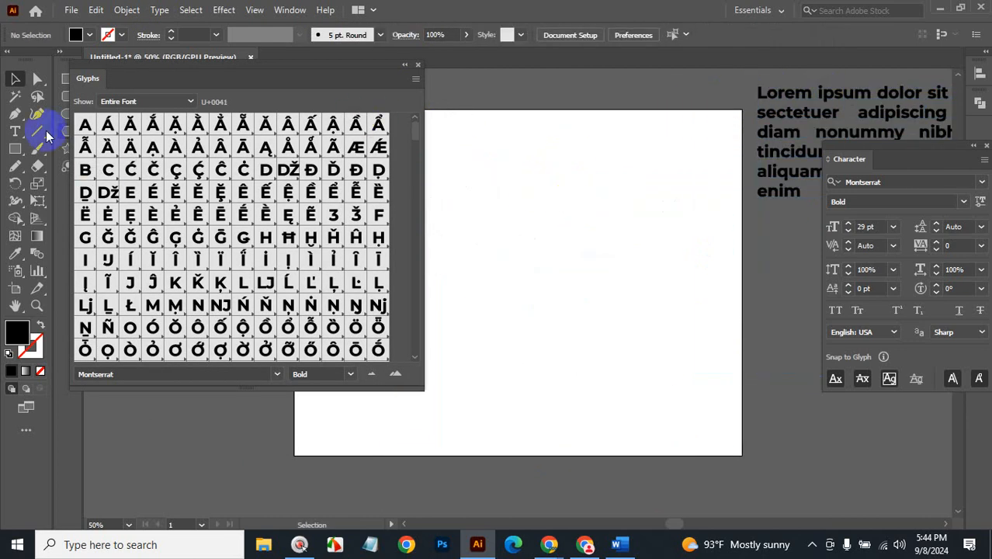
{"action": "left_click", "coordinate": [15, 132]}
{"action": "left_click", "coordinate": [505, 237]}
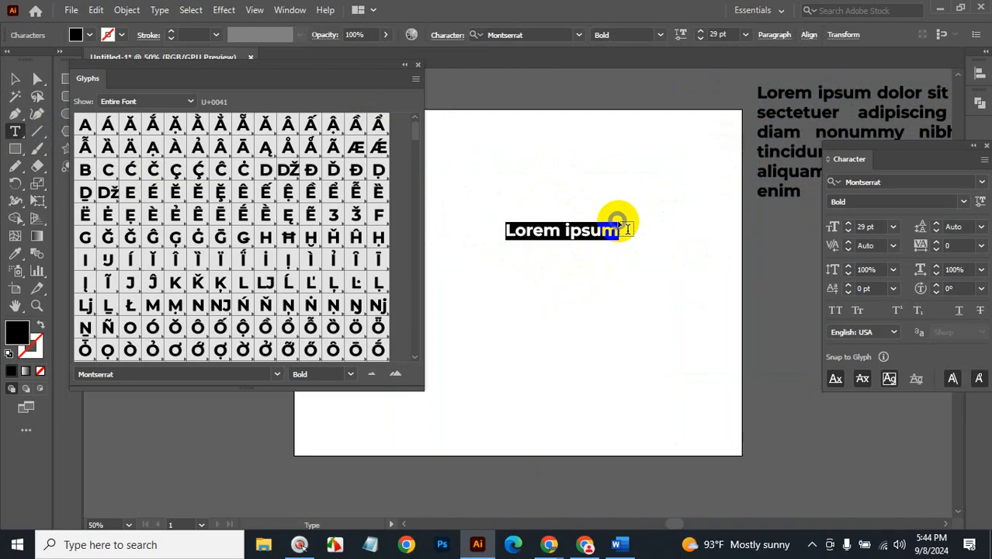
Browse the glyph set and place the insertion point after 'ipsum'.
{"action": "scroll", "coordinate": [307, 260], "scroll_direction": "down", "scroll_amount": 4}
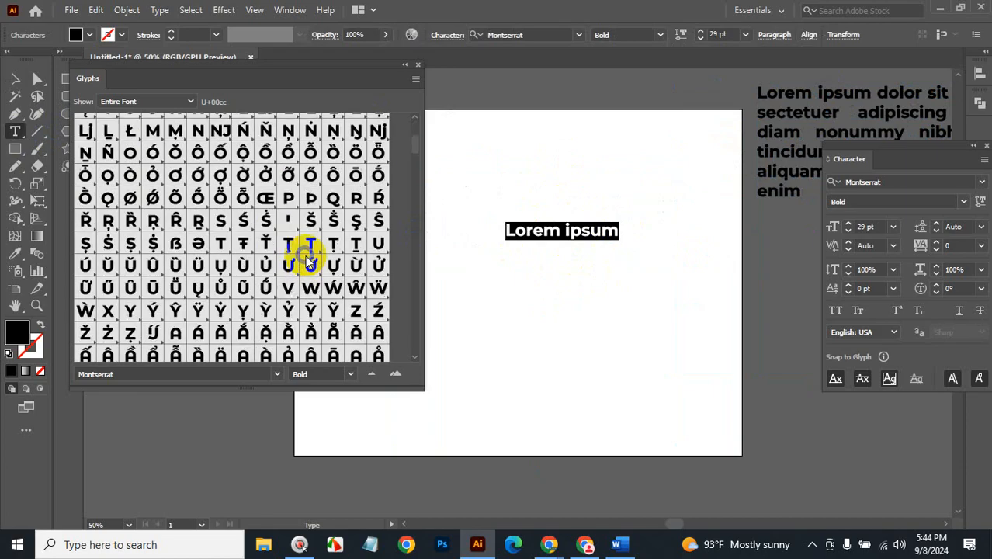
{"action": "scroll", "coordinate": [307, 260], "scroll_direction": "down", "scroll_amount": 8}
{"action": "scroll", "coordinate": [418, 198], "scroll_direction": "down", "scroll_amount": 1}
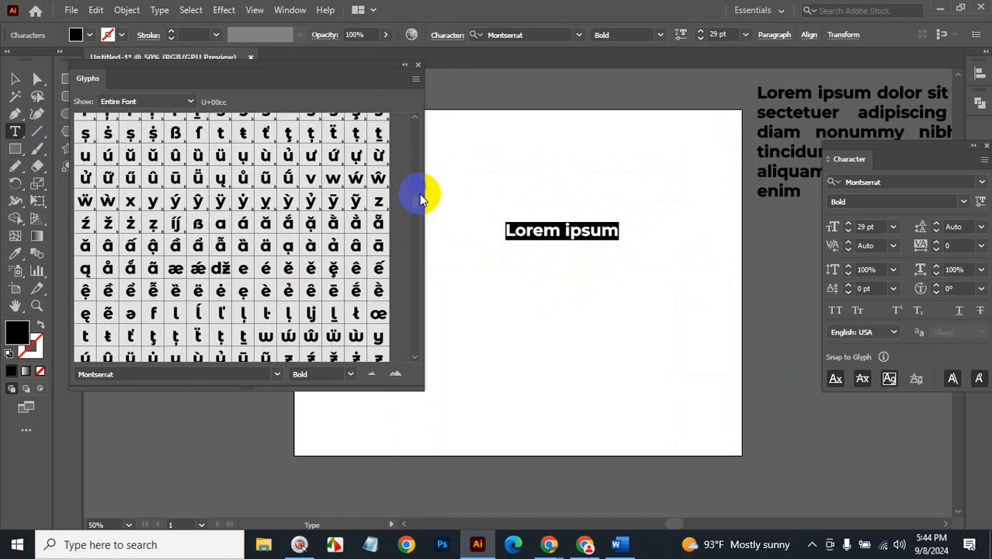
{"action": "scroll", "coordinate": [416, 200], "scroll_direction": "up", "scroll_amount": 6}
{"action": "scroll", "coordinate": [414, 201], "scroll_direction": "down", "scroll_amount": 5}
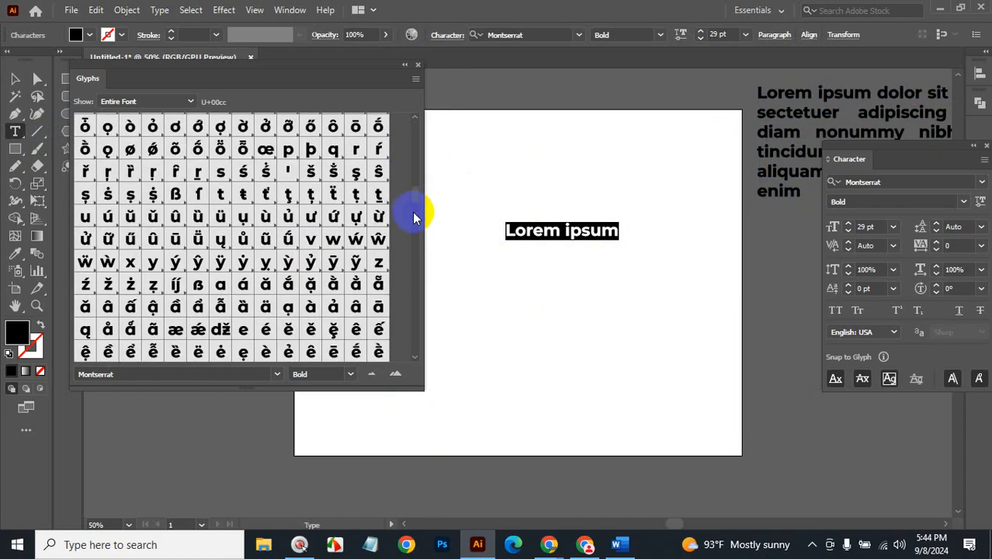
{"action": "scroll", "coordinate": [419, 295], "scroll_direction": "down", "scroll_amount": 10}
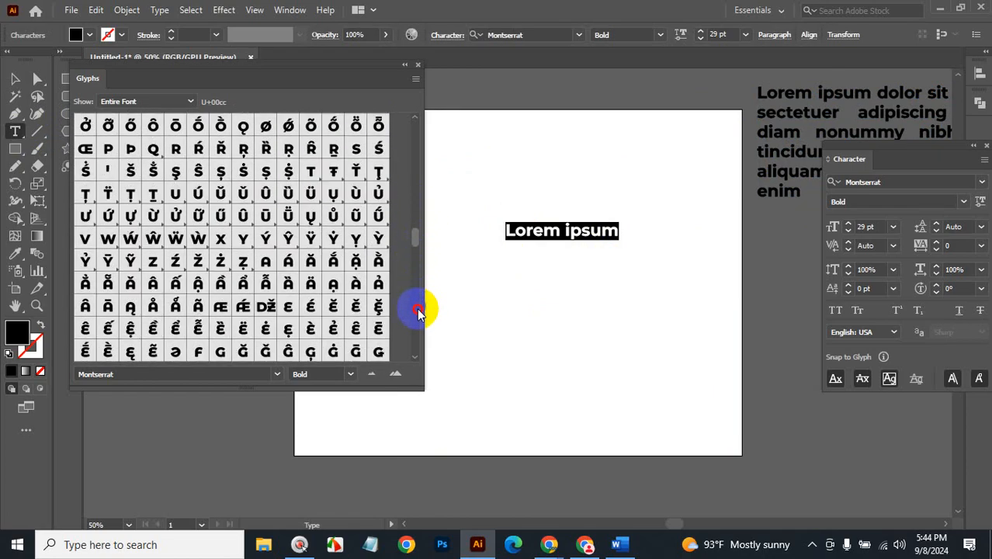
{"action": "mouse_move", "coordinate": [419, 344]}
{"action": "left_mouse_down"}
{"action": "mouse_move", "coordinate": [419, 369]}
{"action": "mouse_move", "coordinate": [414, 339]}
{"action": "left_mouse_up"}
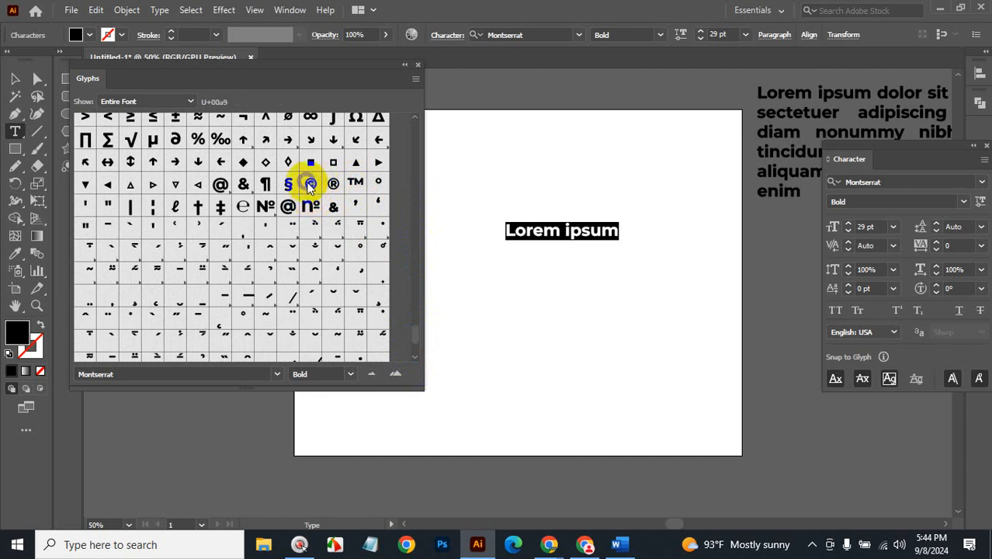
{"action": "key", "text": "Escape"}
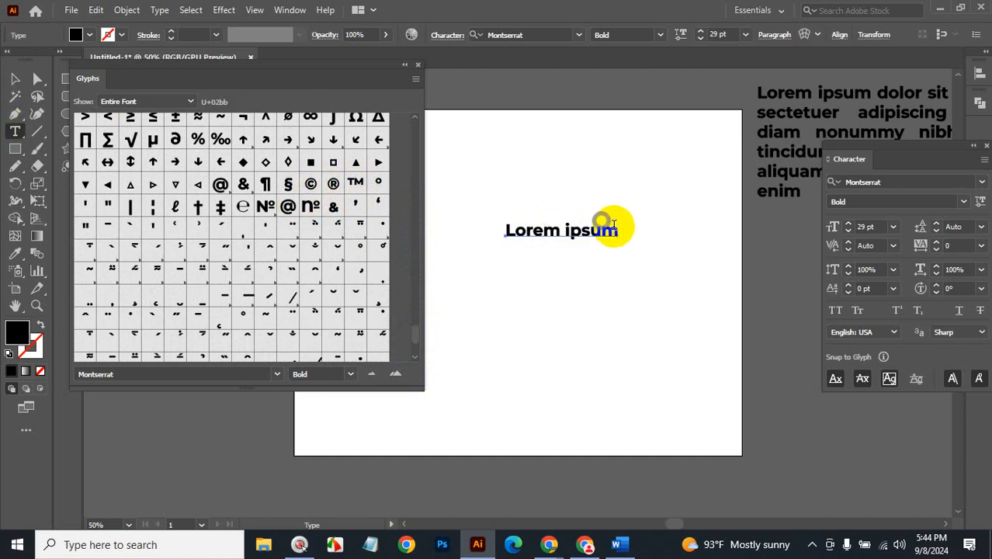
{"action": "left_click", "coordinate": [613, 226]}
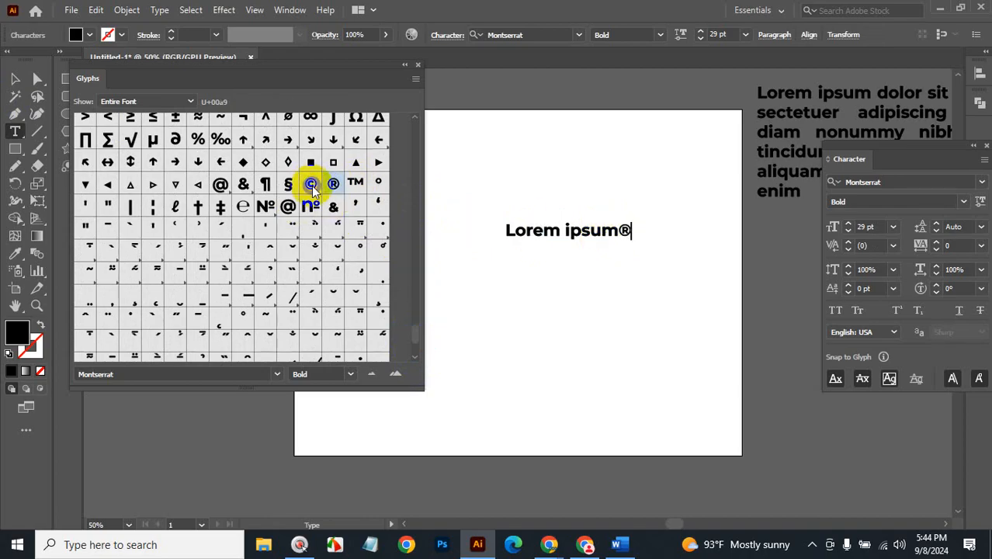
Insert the ©, §, √, £ and € glyphs after 'ipsum'.
{"action": "double_click", "coordinate": [310, 184]}
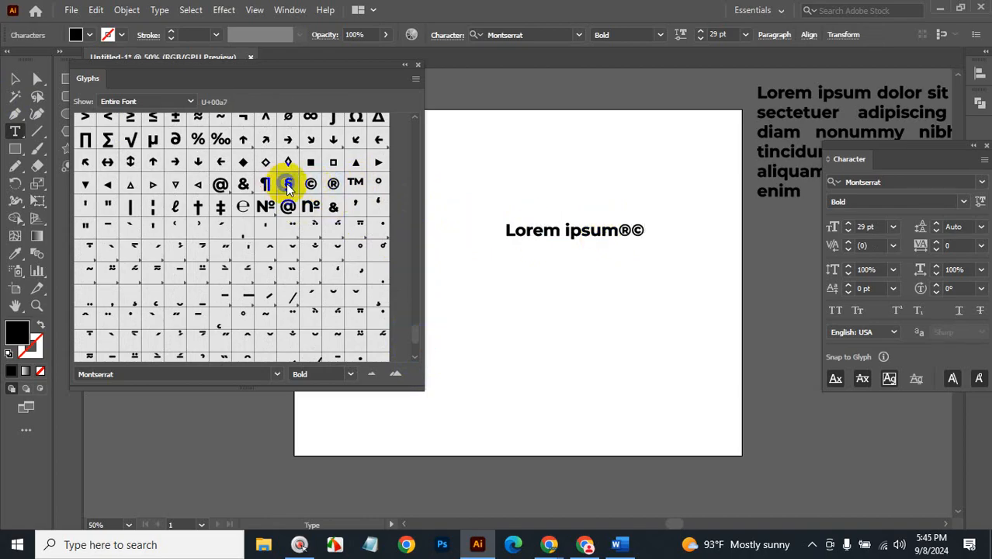
{"action": "double_click", "coordinate": [288, 184]}
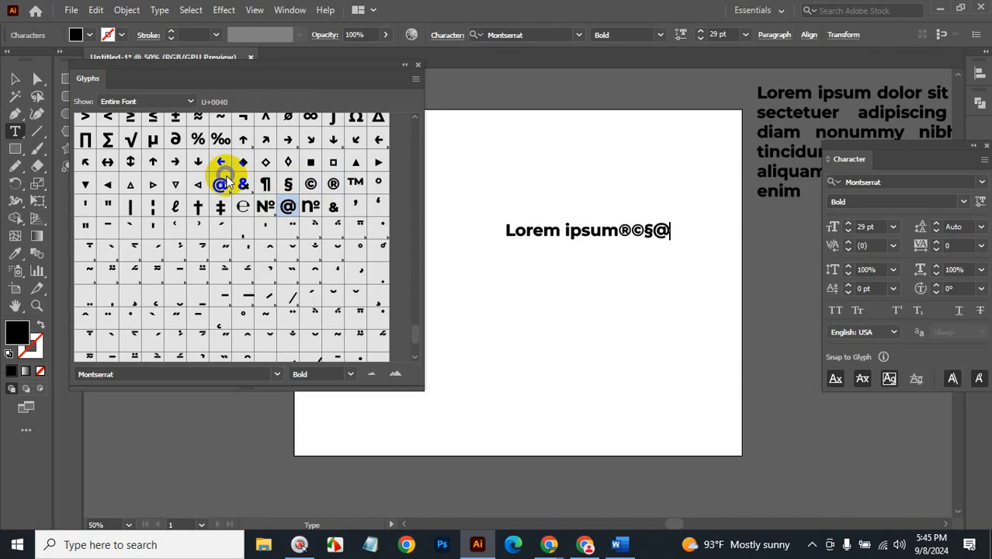
{"action": "left_click", "coordinate": [132, 142]}
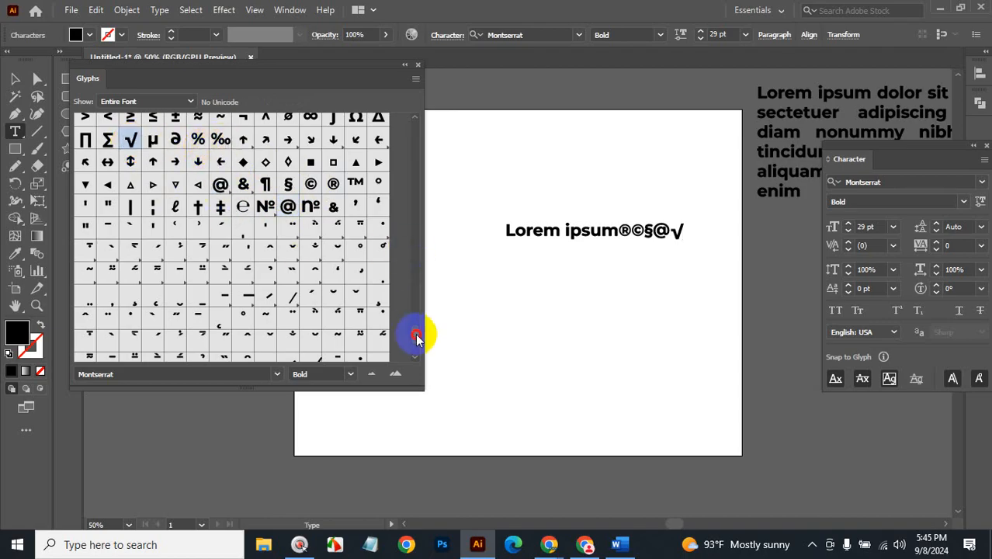
{"action": "scroll", "coordinate": [415, 329], "scroll_direction": "up", "scroll_amount": 3}
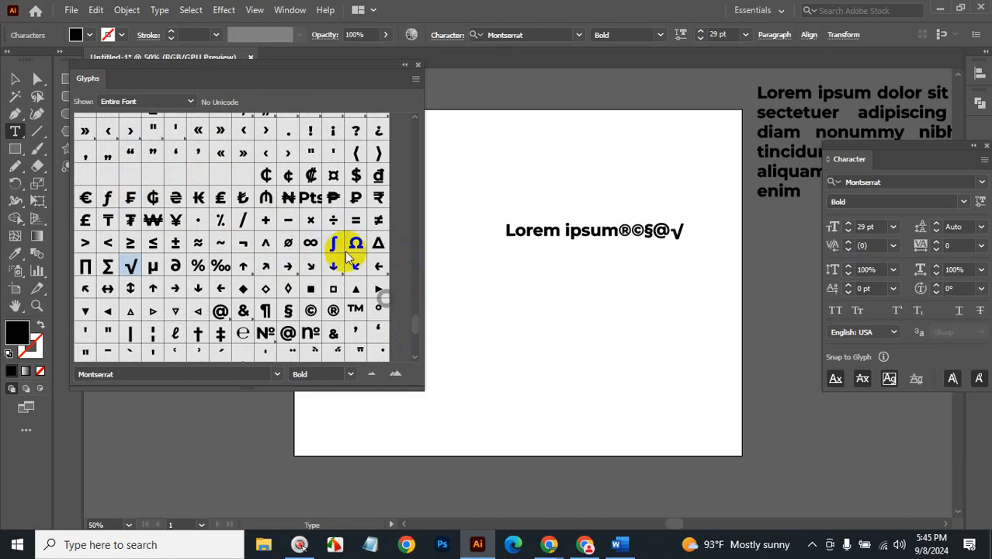
{"action": "double_click", "coordinate": [221, 198]}
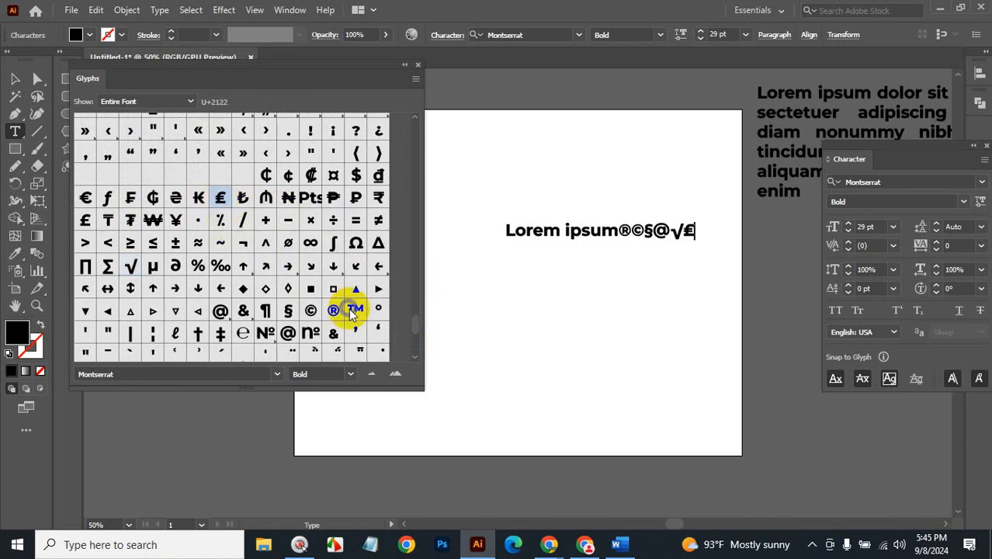
{"action": "double_click", "coordinate": [85, 198]}
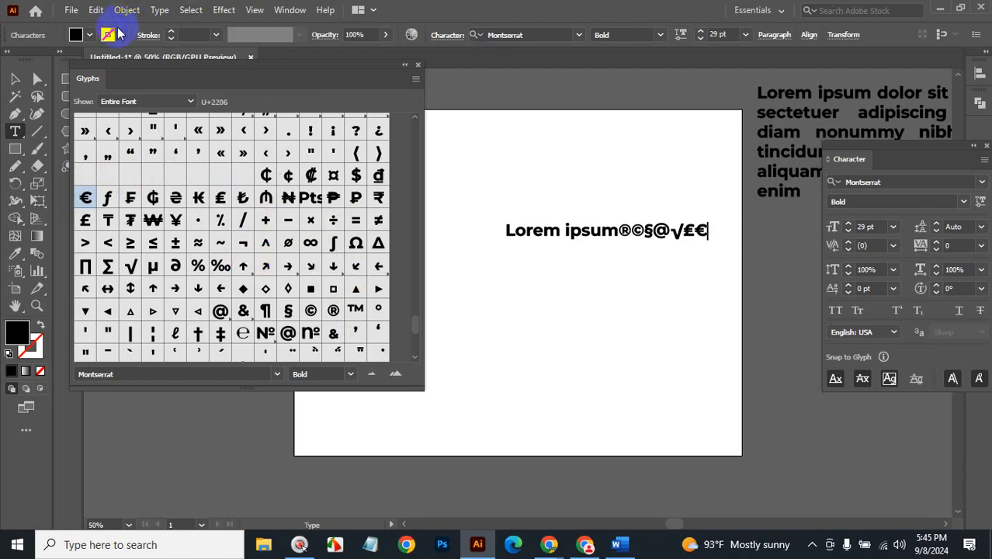
Select the paragraph block right of the artboard and open the Type menu.
{"action": "left_click", "coordinate": [159, 11]}
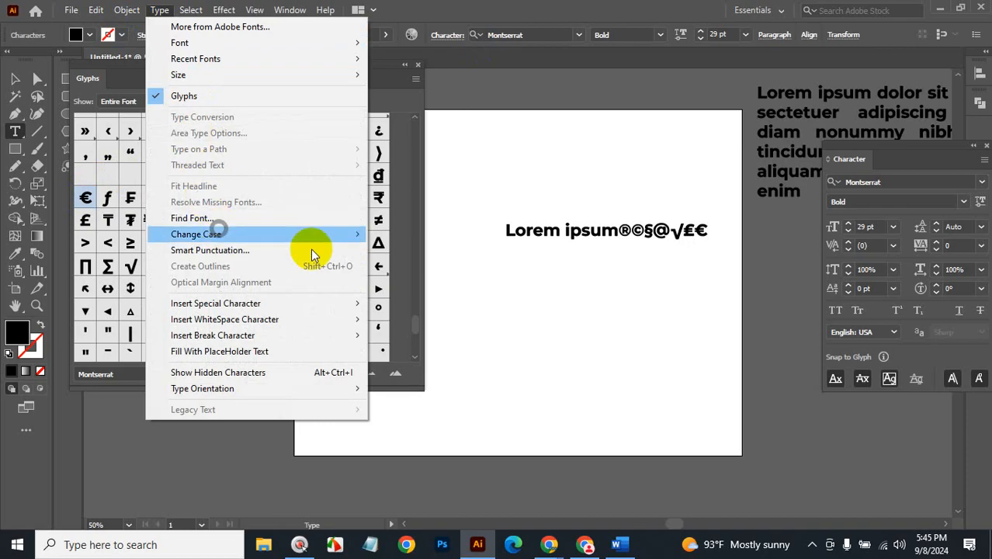
{"action": "left_click", "coordinate": [831, 94]}
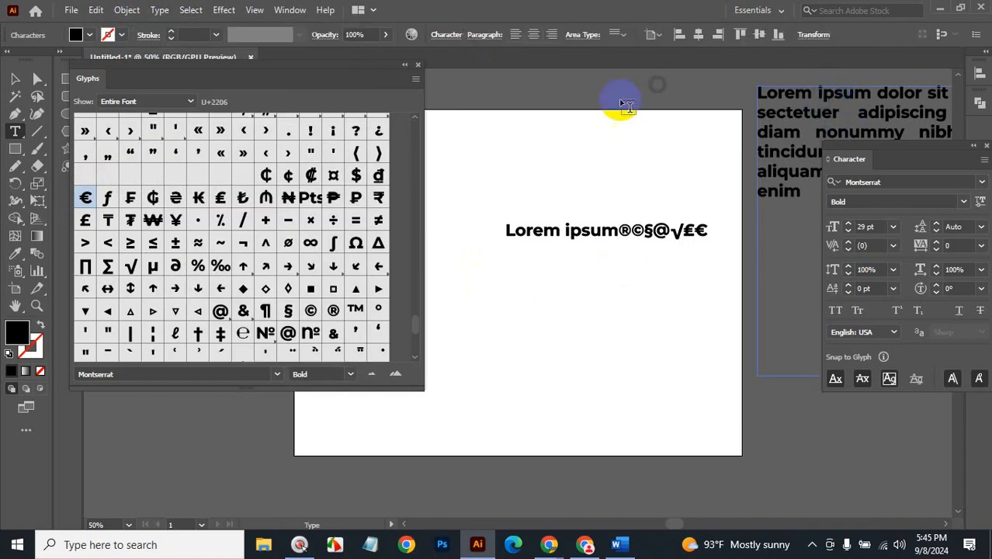
{"action": "left_click", "coordinate": [157, 16]}
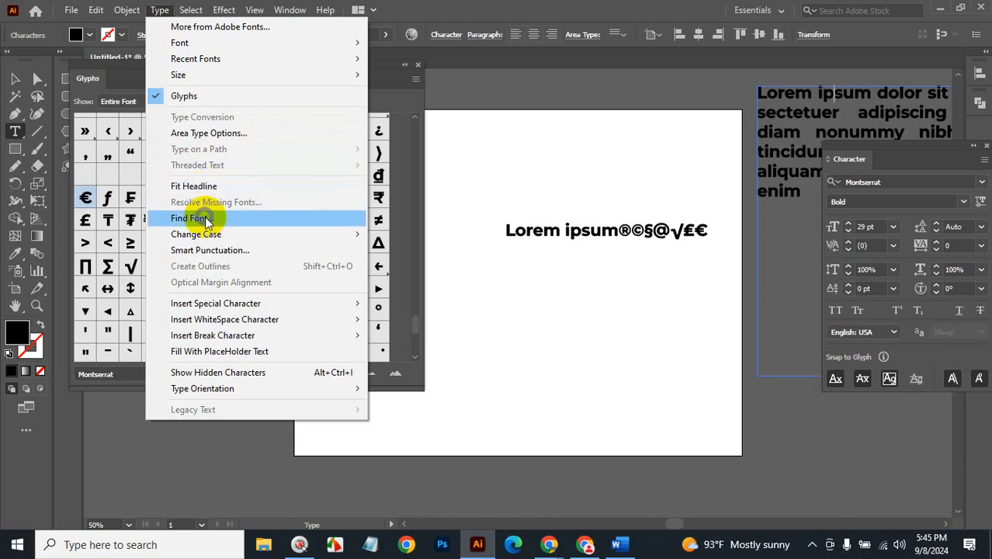
Close the Glyphs panel, move the symbol line off-artboard left and the paragraph onto the artboard.
{"action": "mouse_move", "coordinate": [203, 237]}
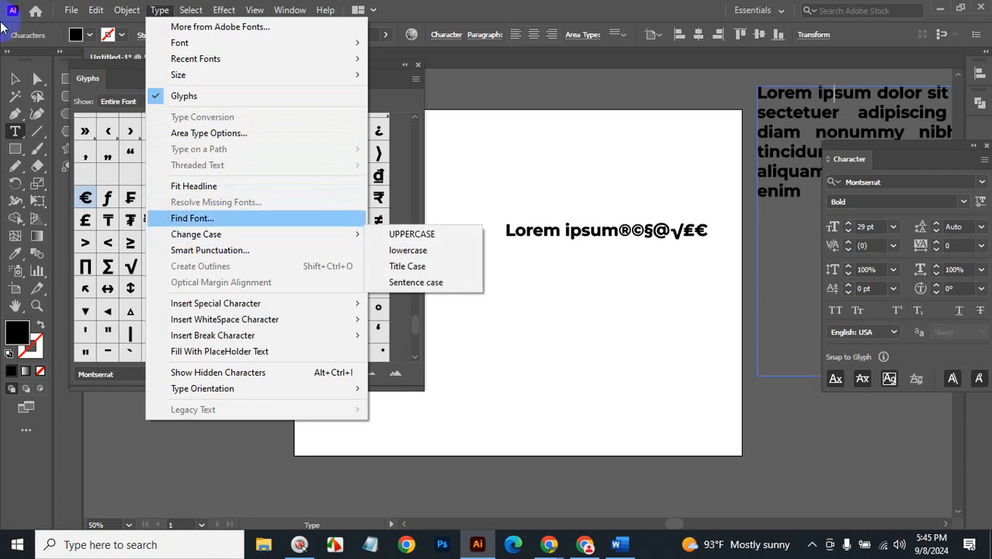
{"action": "left_click", "coordinate": [17, 79]}
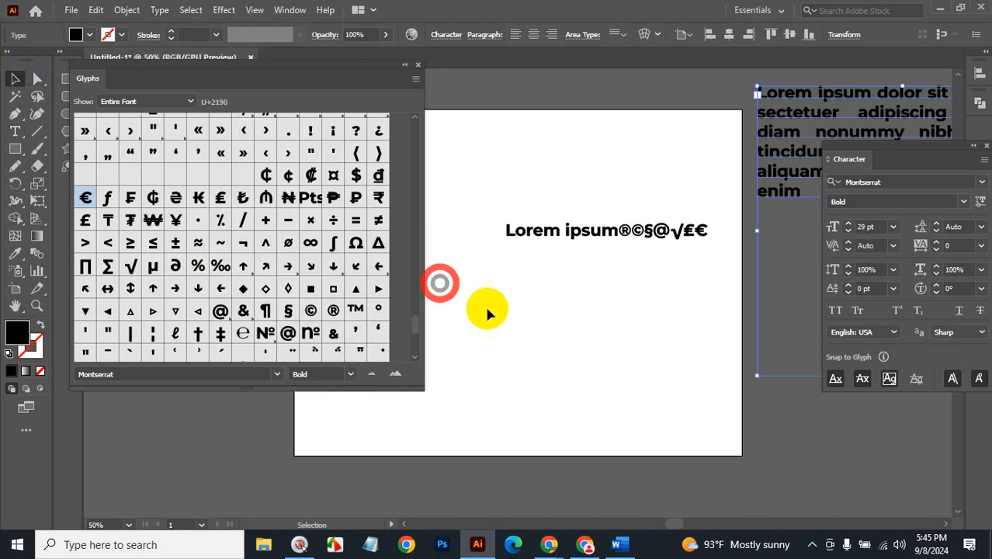
{"action": "left_click", "coordinate": [418, 65]}
{"action": "left_click_drag", "start_coordinate": [602, 225], "coordinate": [150, 292]}
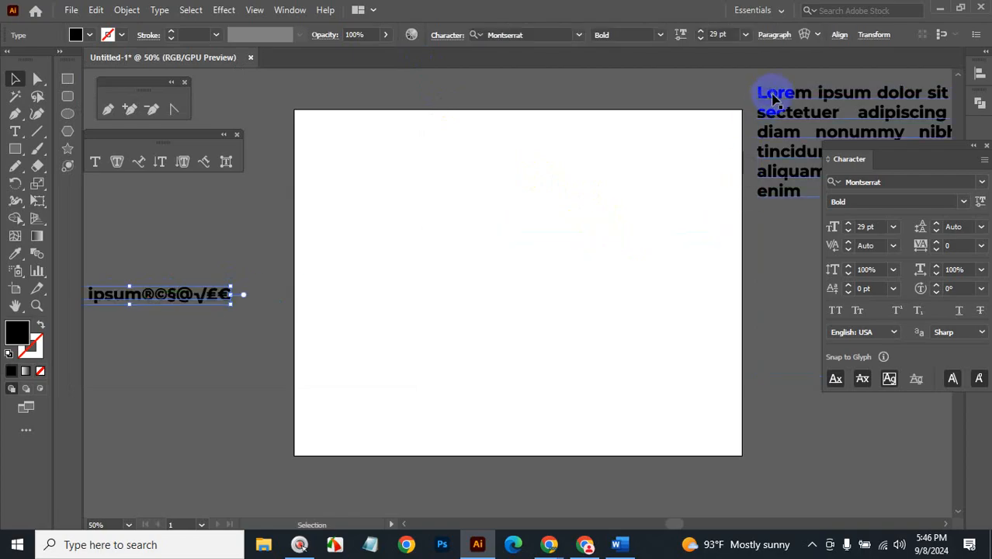
{"action": "left_click_drag", "start_coordinate": [774, 100], "coordinate": [395, 169]}
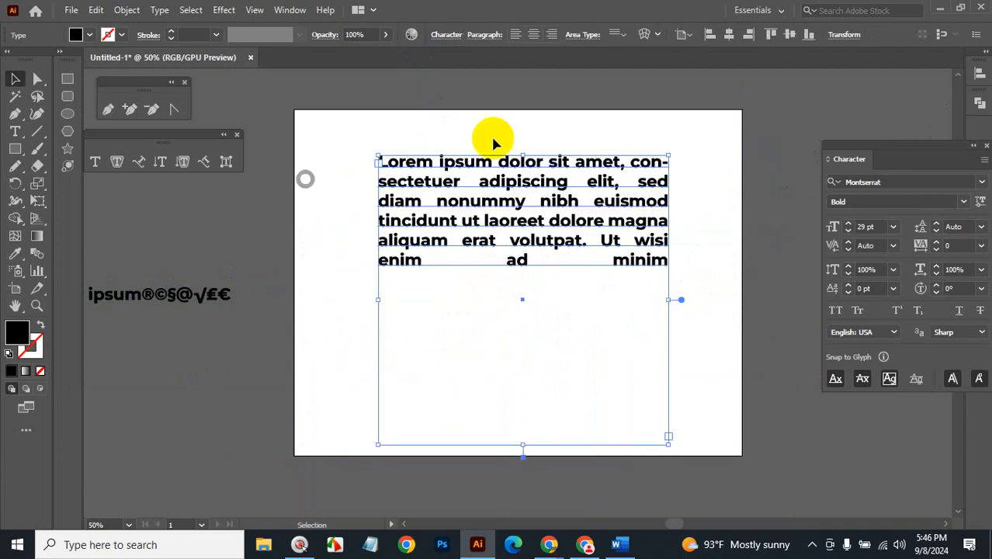
Change the paragraph to UPPERCASE, then to lowercase, via Type > Change Case.
{"action": "left_click", "coordinate": [159, 10]}
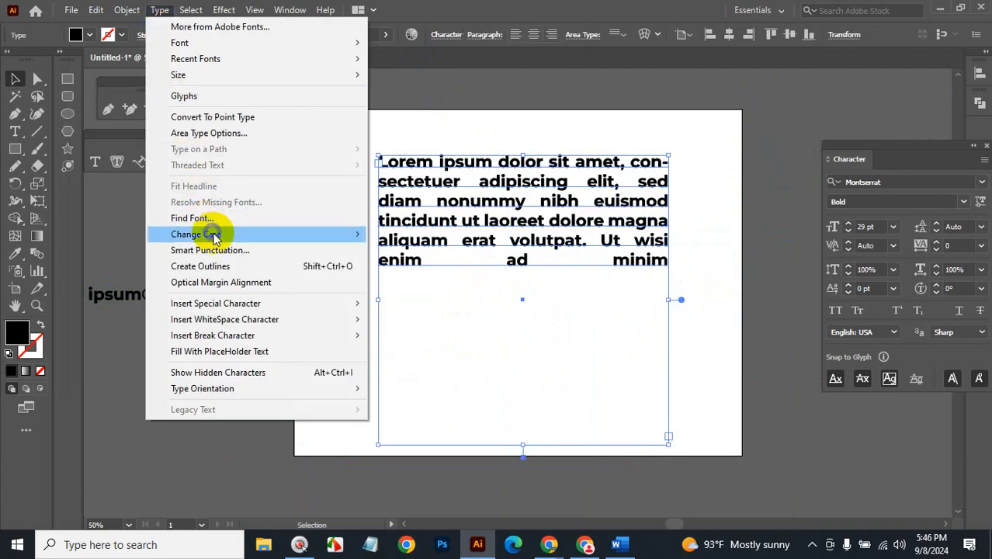
{"action": "mouse_move", "coordinate": [215, 235]}
{"action": "left_click", "coordinate": [396, 172]}
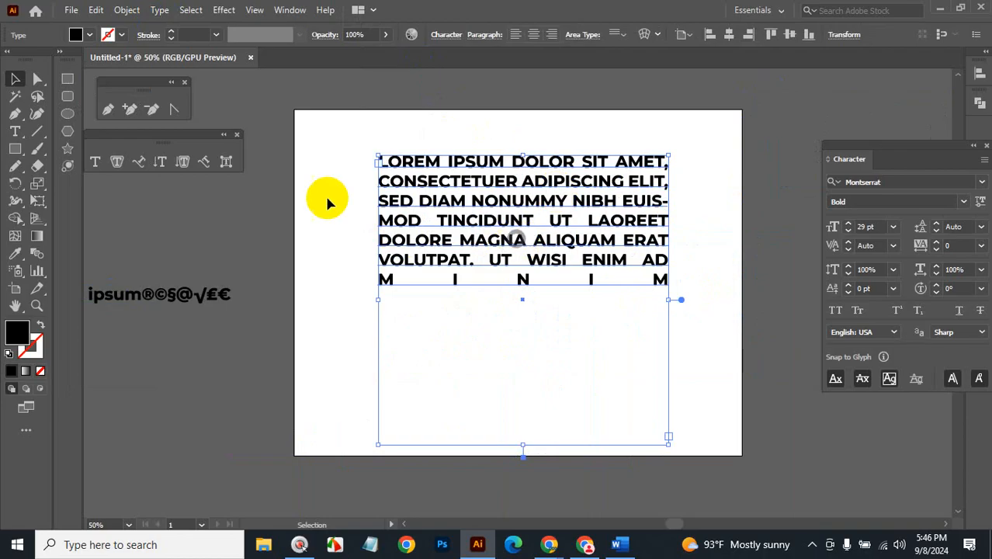
{"action": "left_click", "coordinate": [159, 10]}
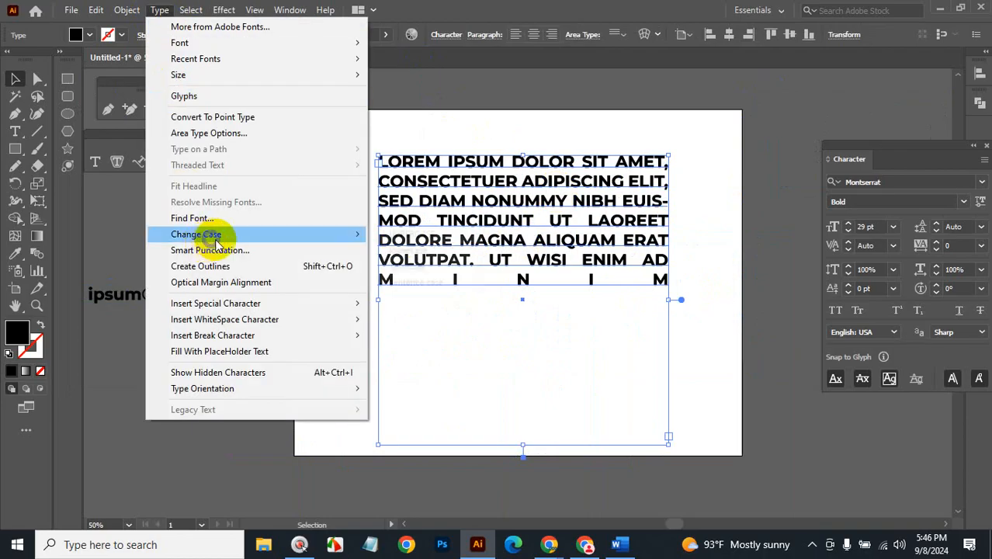
{"action": "mouse_move", "coordinate": [216, 237]}
{"action": "left_click", "coordinate": [407, 250]}
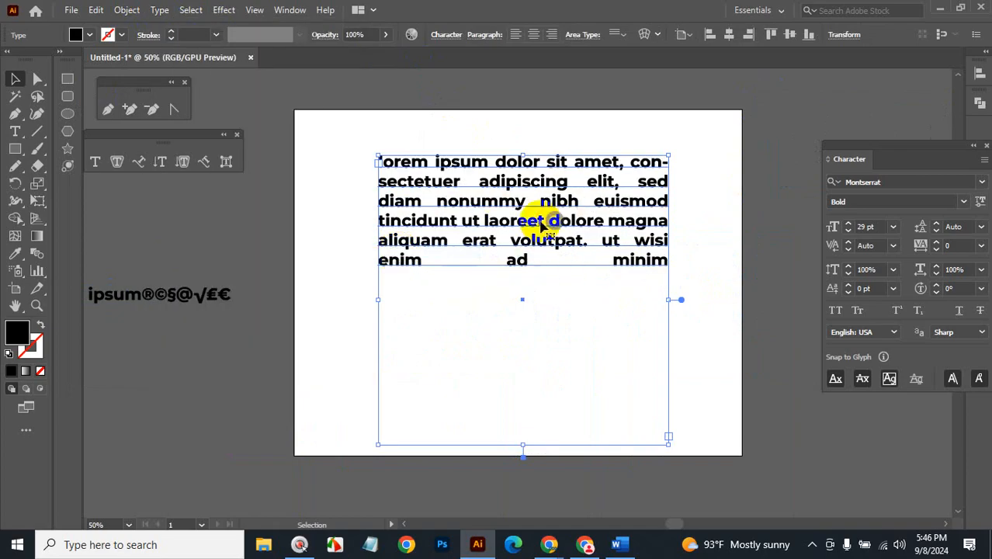
Convert the paragraph to Title Case, then settle on Sentence case.
{"action": "left_click", "coordinate": [159, 11]}
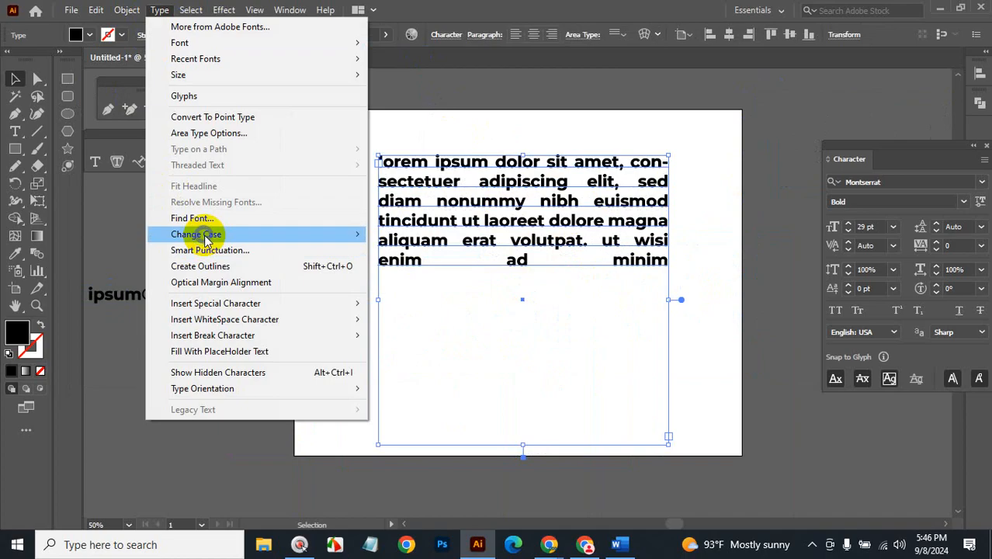
{"action": "mouse_move", "coordinate": [233, 234]}
{"action": "left_click", "coordinate": [412, 263]}
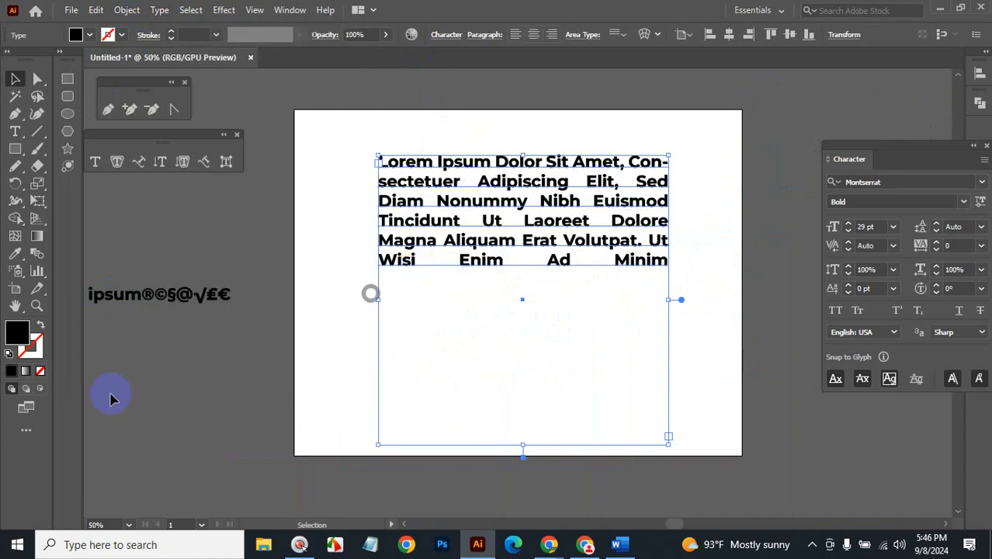
{"action": "left_click", "coordinate": [159, 11]}
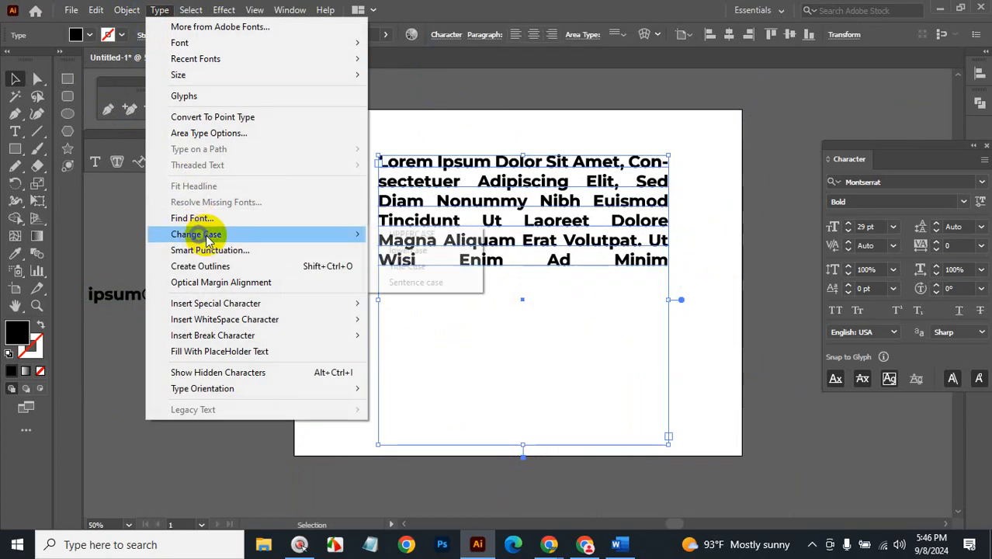
{"action": "mouse_move", "coordinate": [346, 234]}
{"action": "left_click", "coordinate": [398, 284]}
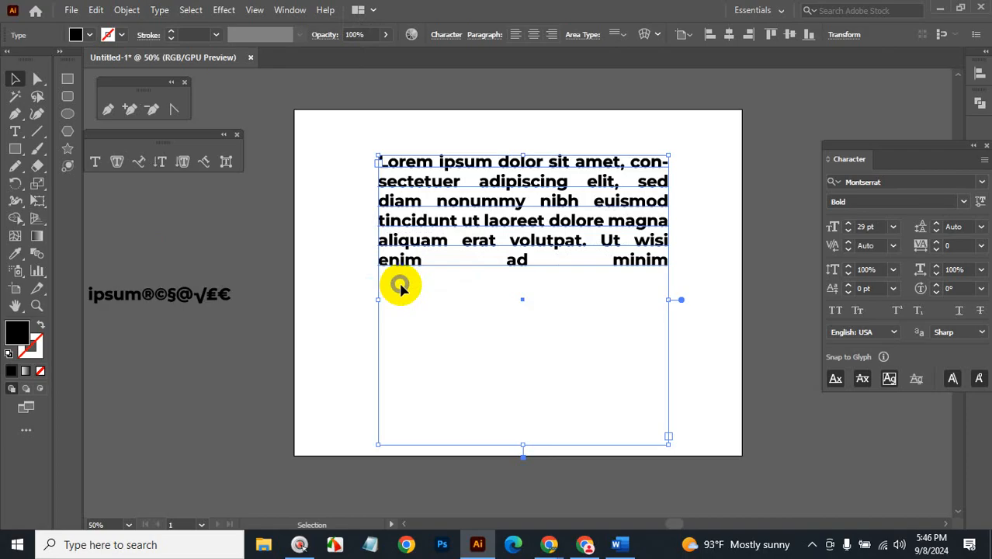
{"action": "left_click", "coordinate": [159, 10]}
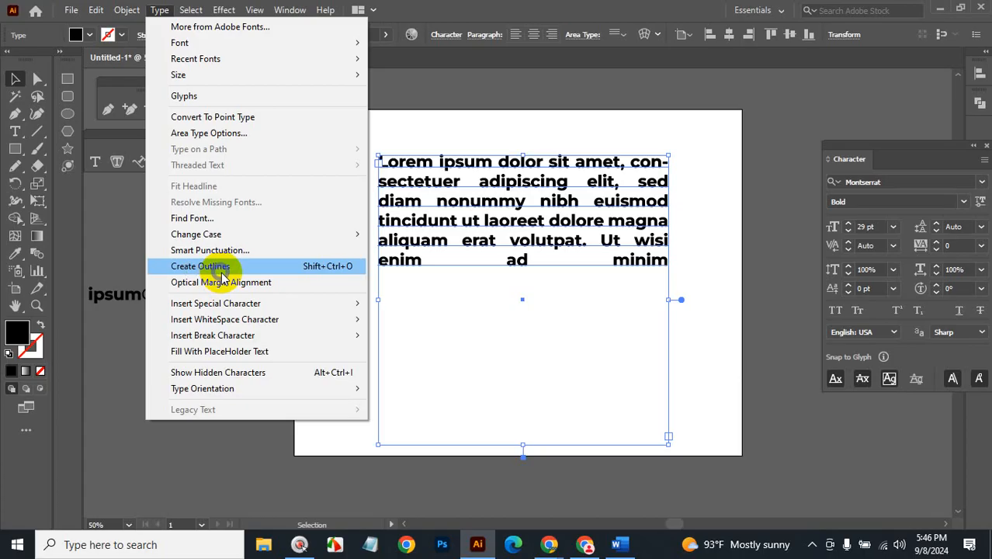
{"action": "left_click", "coordinate": [728, 369]}
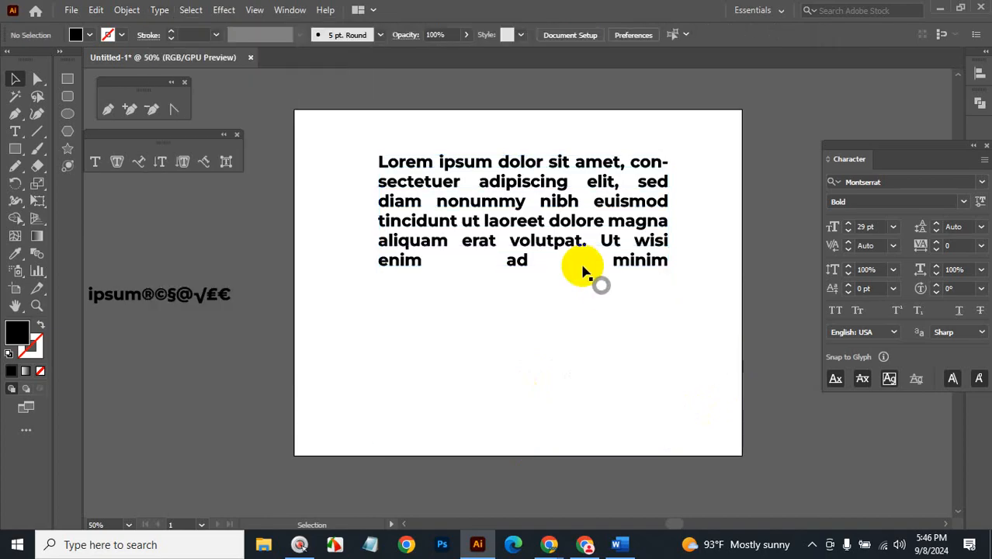
Duplicate the paragraph frame rightward, then move the left frame left and narrow it.
{"action": "left_click", "coordinate": [565, 248]}
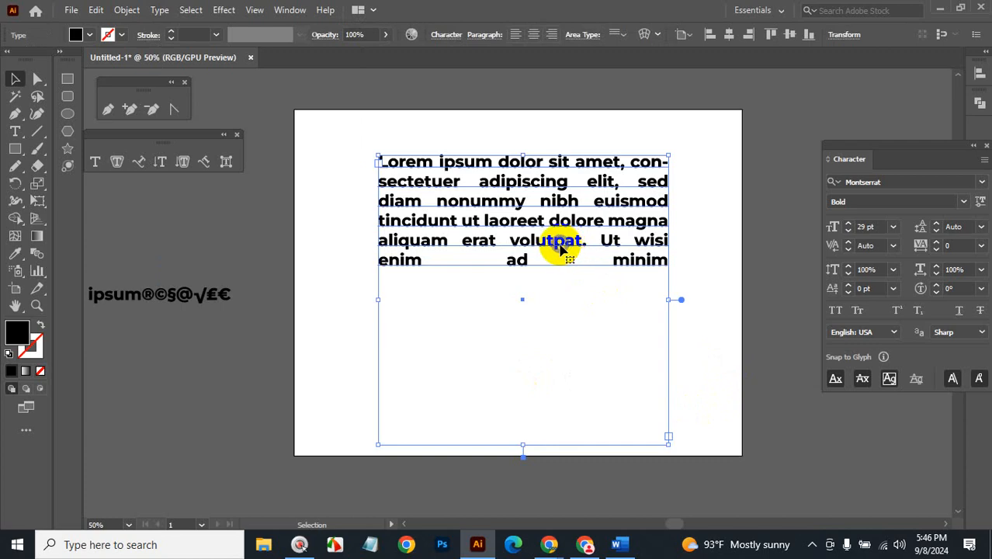
{"action": "left_click_drag", "start_coordinate": [559, 168], "coordinate": [801, 182]}
{"action": "left_click_drag", "start_coordinate": [693, 177], "coordinate": [753, 186]}
{"action": "left_click", "coordinate": [985, 148]}
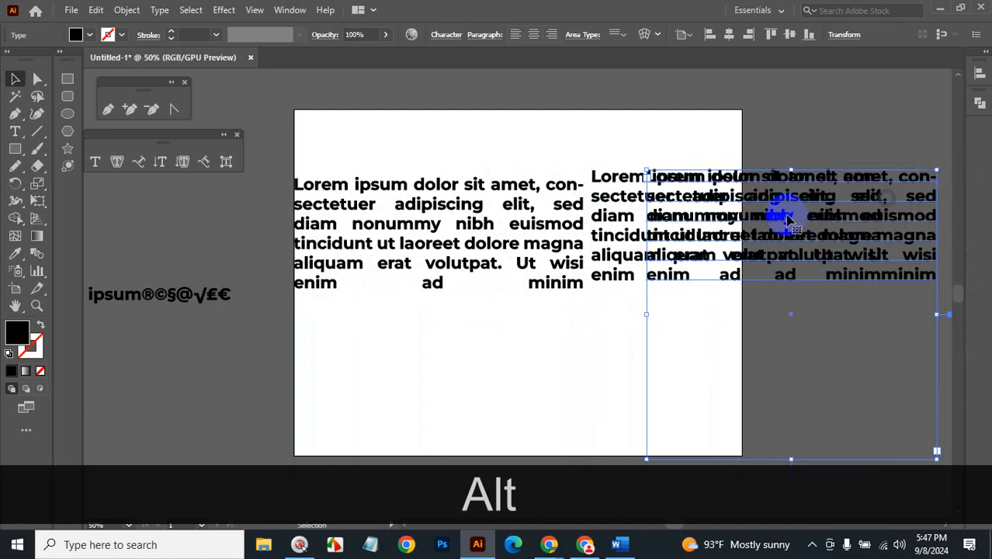
{"action": "left_click_drag", "start_coordinate": [500, 190], "coordinate": [429, 190]}
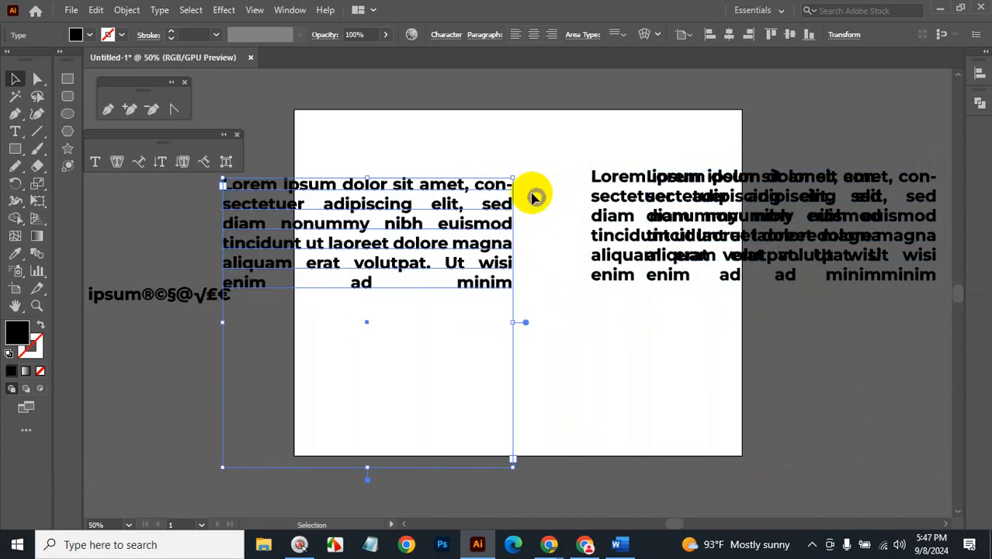
{"action": "left_click_drag", "start_coordinate": [512, 178], "coordinate": [480, 159]}
Delete the two extra wide paragraph copies on the right.
{"action": "left_click", "coordinate": [684, 209]}
{"action": "left_click_drag", "start_coordinate": [683, 209], "coordinate": [683, 211]}
{"action": "key", "text": "BackSpace"}
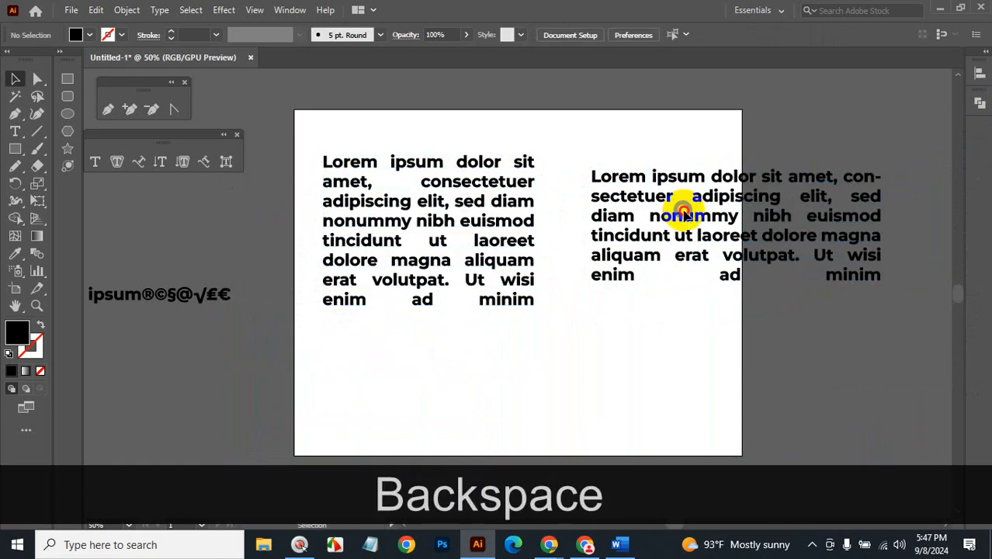
{"action": "left_click", "coordinate": [675, 204]}
{"action": "key", "text": "BackSpace"}
Alt-drag the narrowed paragraph to the right to create a matching second column.
{"action": "left_click", "coordinate": [496, 195]}
{"action": "left_click_drag", "start_coordinate": [496, 195], "coordinate": [761, 203]}
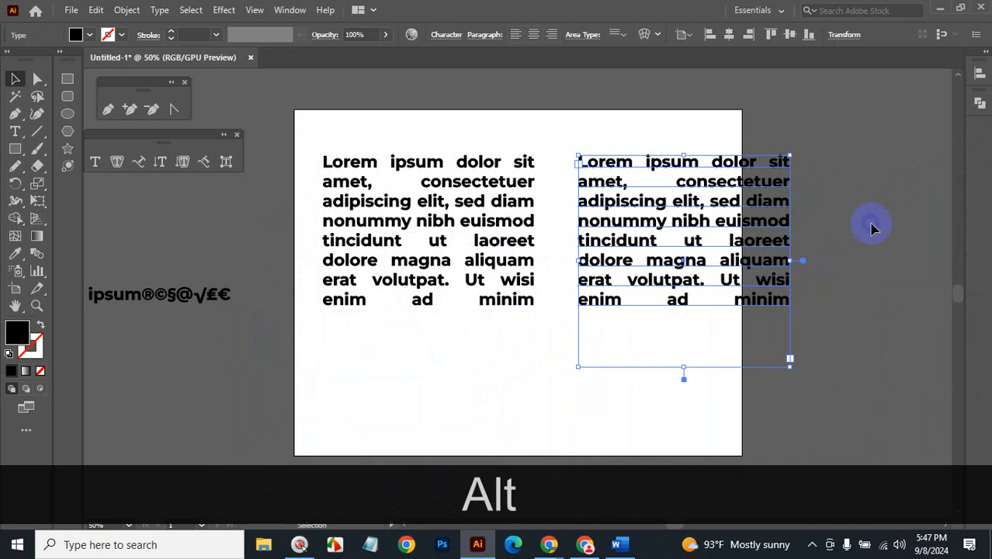
{"action": "left_click", "coordinate": [875, 226]}
{"action": "left_click", "coordinate": [482, 163]}
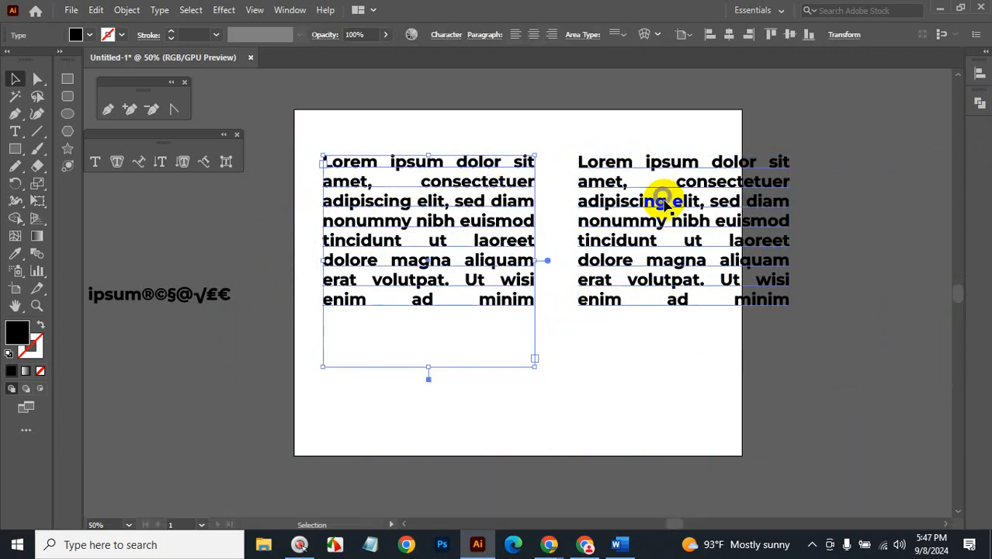
{"action": "left_click", "coordinate": [660, 195]}
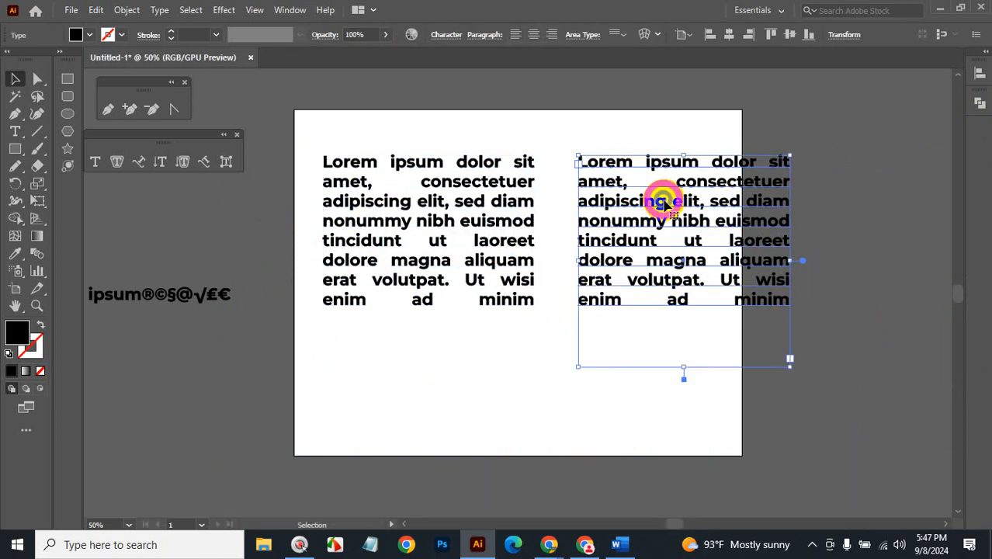
Convert the right paragraph column to outlines via Type > Create Outlines.
{"action": "left_click", "coordinate": [160, 10]}
{"action": "left_click", "coordinate": [246, 270]}
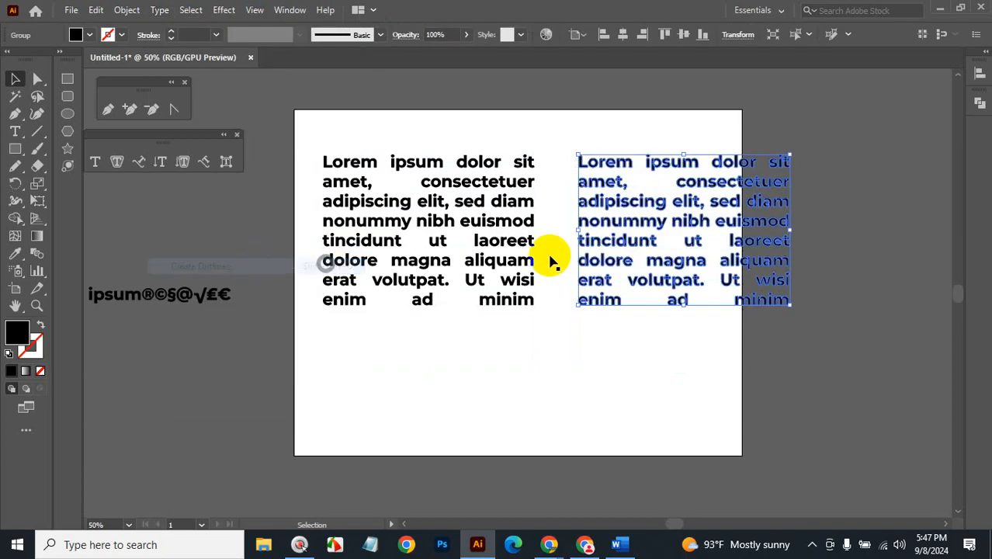
{"action": "left_click_drag", "start_coordinate": [864, 290], "coordinate": [769, 223]}
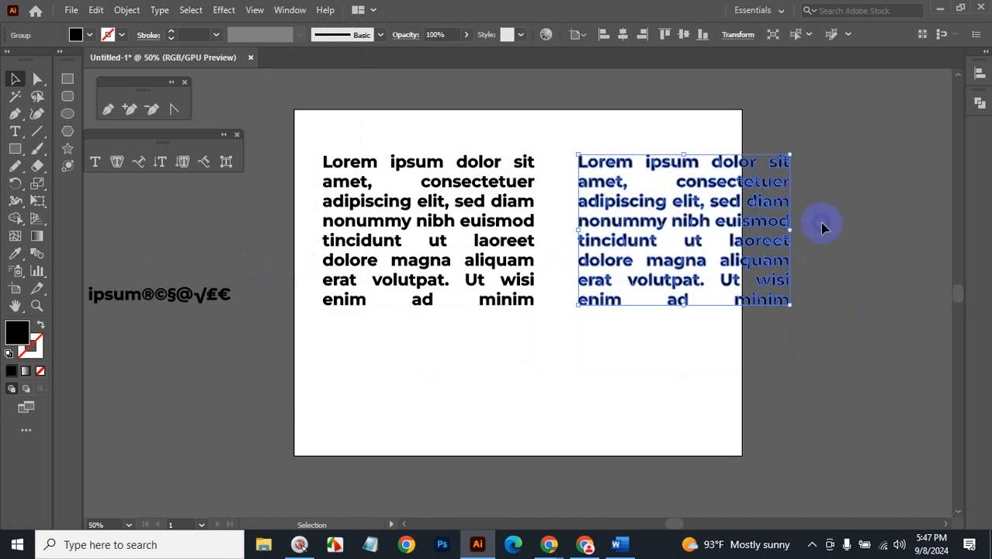
{"action": "left_click", "coordinate": [529, 218]}
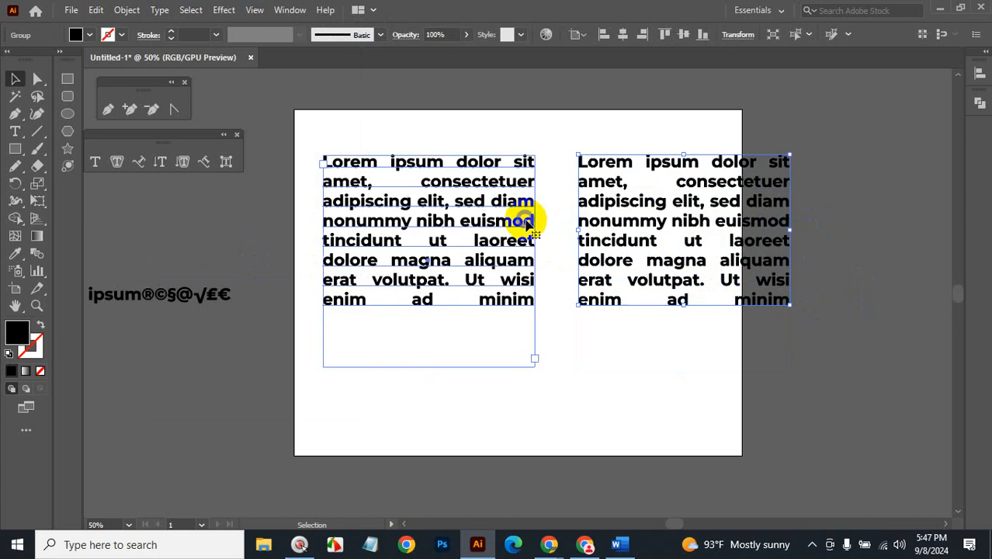
{"action": "left_click", "coordinate": [596, 342]}
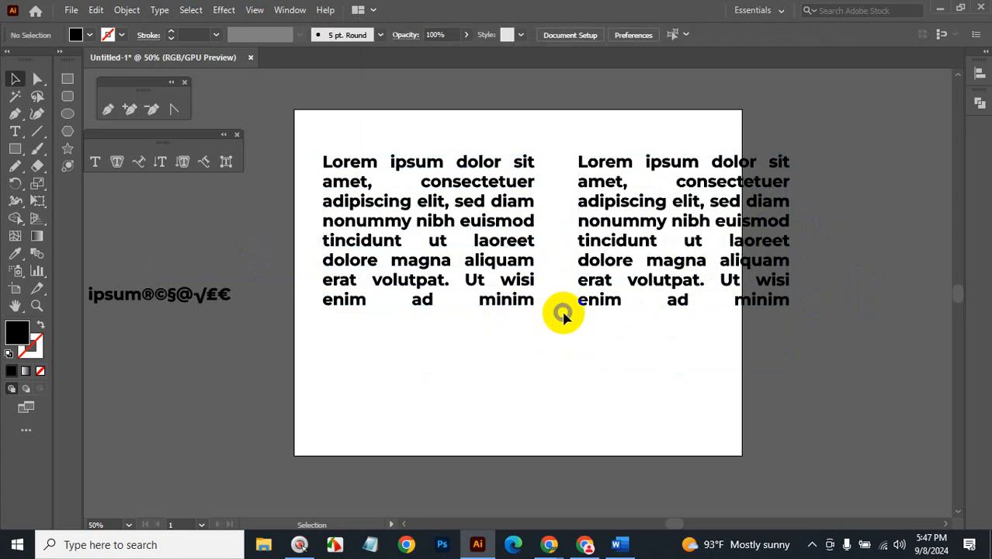
{"action": "left_click", "coordinate": [611, 305]}
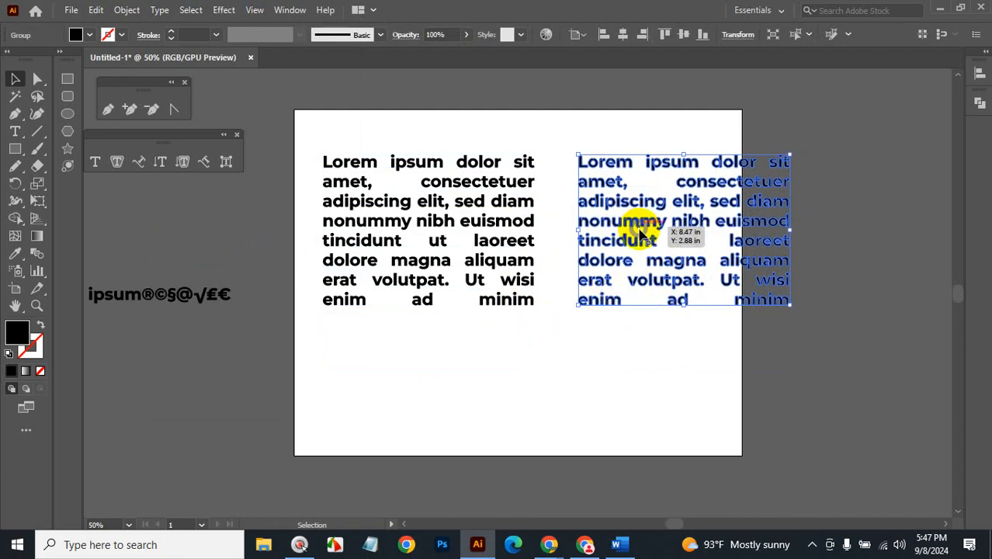
Move the left text block to the left edge and push the outlined block past the right edge.
{"action": "left_click", "coordinate": [489, 226]}
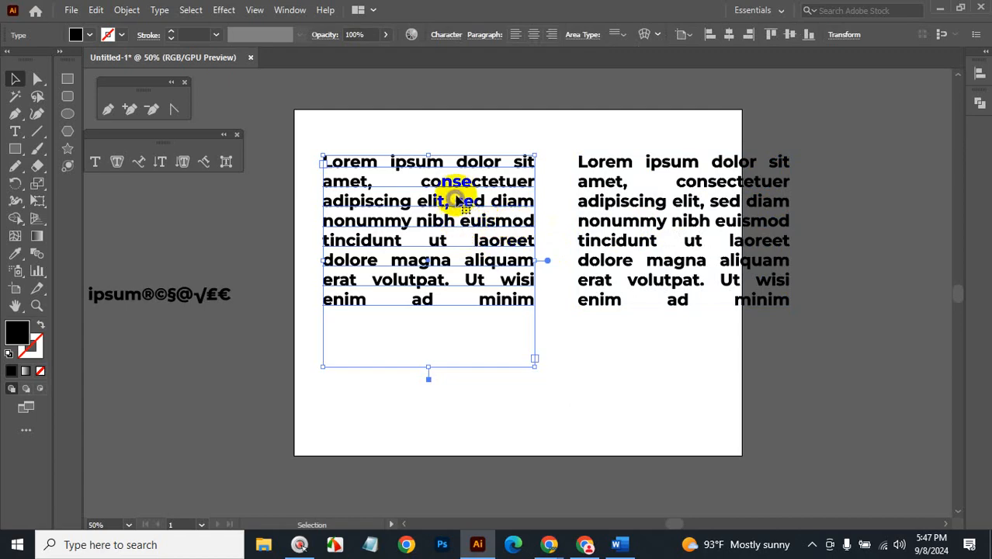
{"action": "mouse_move", "coordinate": [454, 200]}
{"action": "left_mouse_down"}
{"action": "mouse_move", "coordinate": [452, 166]}
{"action": "mouse_move", "coordinate": [452, 185]}
{"action": "left_mouse_up"}
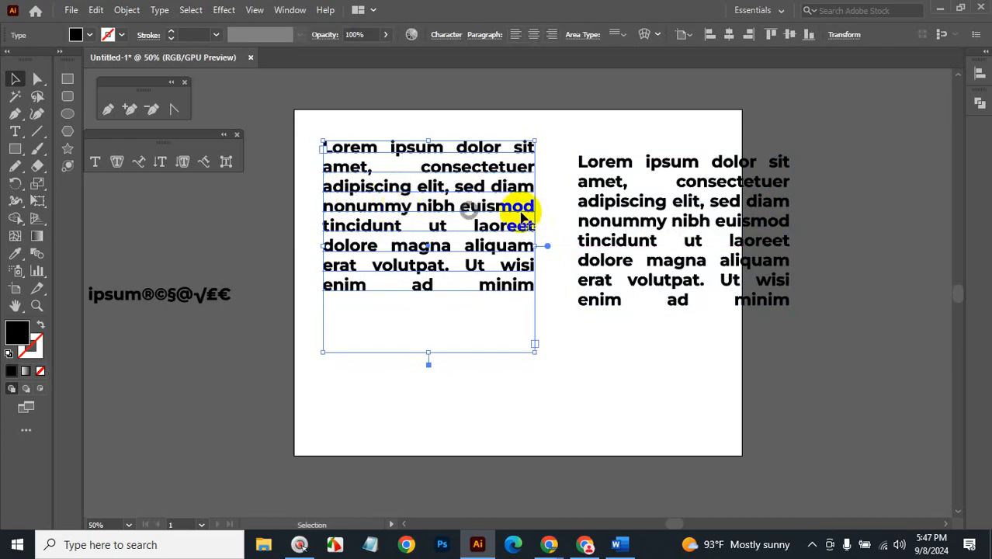
{"action": "left_click_drag", "start_coordinate": [494, 167], "coordinate": [463, 185]}
{"action": "left_click_drag", "start_coordinate": [709, 180], "coordinate": [782, 176]}
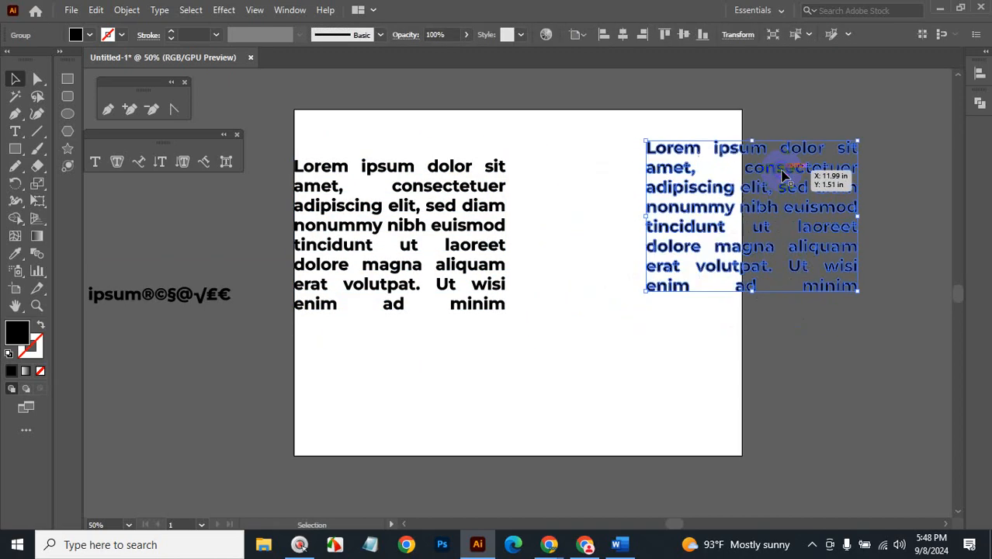
Draw a small black square below the left text and a black rounded square at lower right.
{"action": "left_click", "coordinate": [15, 131]}
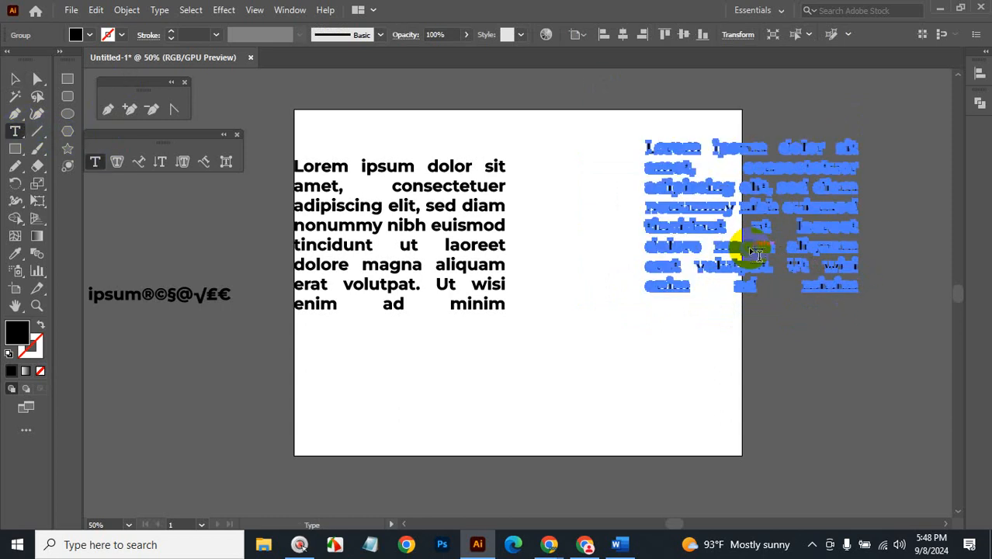
{"action": "left_click", "coordinate": [18, 76]}
{"action": "left_click", "coordinate": [67, 79]}
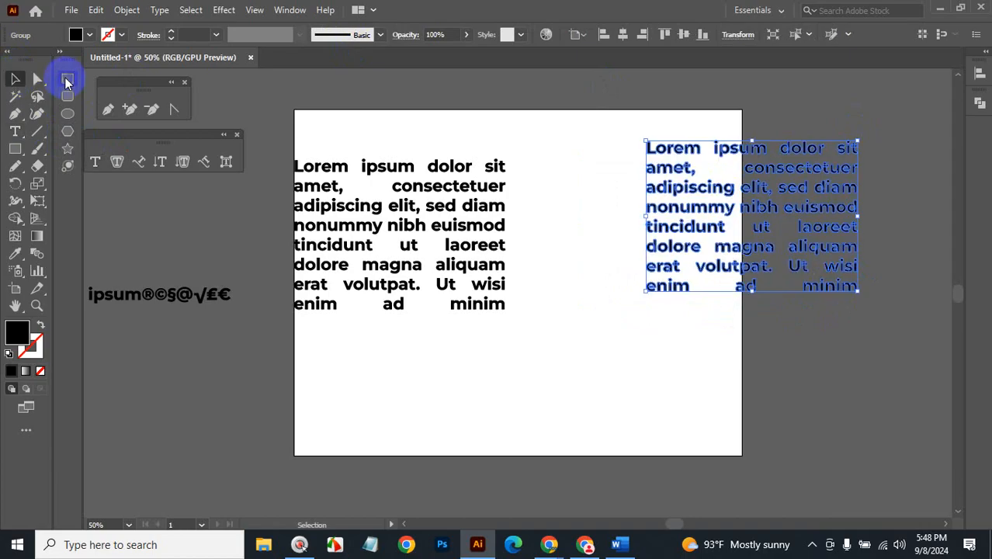
{"action": "left_click_drag", "start_coordinate": [563, 405], "coordinate": [565, 410]}
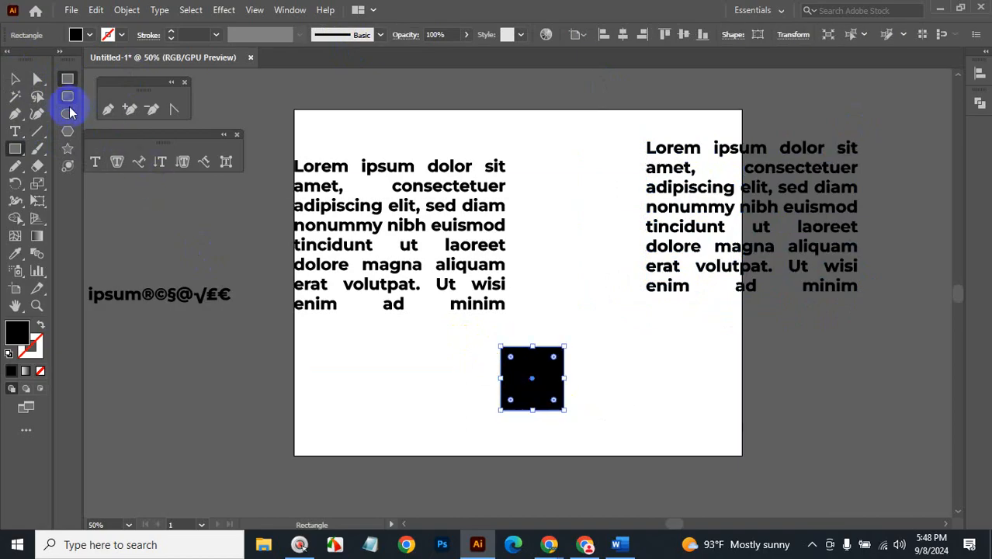
{"action": "left_click", "coordinate": [67, 96]}
{"action": "left_click_drag", "start_coordinate": [621, 354], "coordinate": [695, 419]}
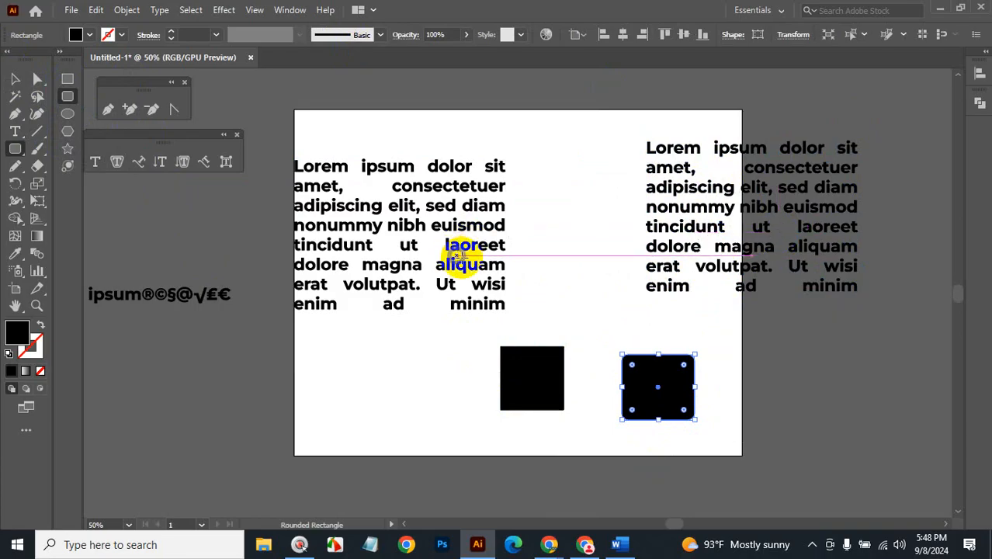
Type 'gitiggigiu' into the left block's last line before 'minim'.
{"action": "left_click", "coordinate": [15, 131]}
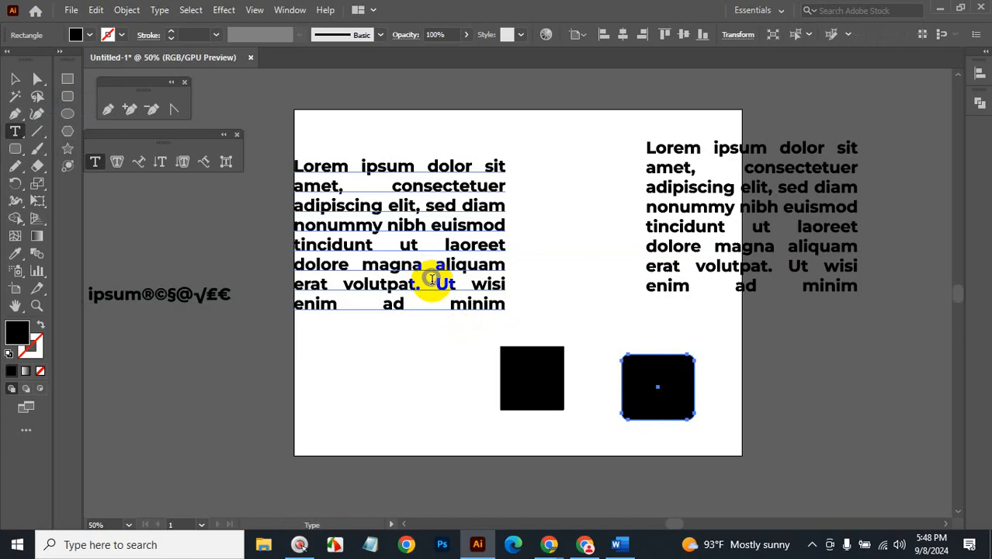
{"action": "left_click_drag", "start_coordinate": [474, 307], "coordinate": [492, 318]}
{"action": "double_click", "coordinate": [482, 285]}
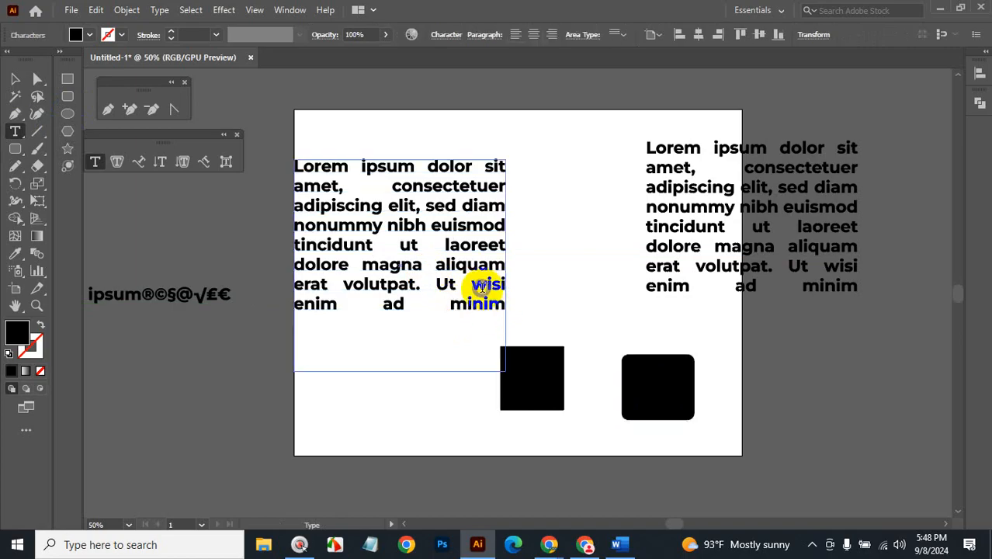
{"action": "type", "text": "gitiggigiu"}
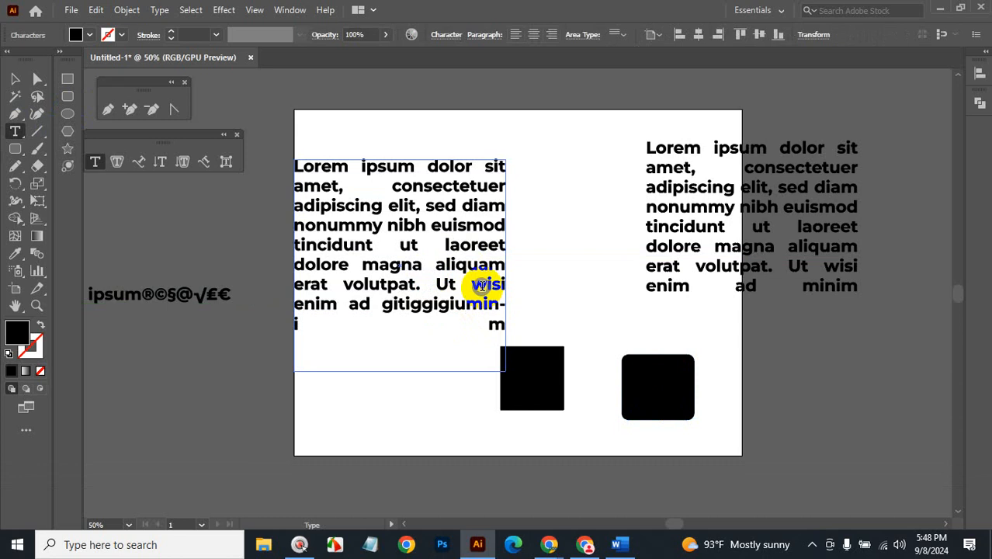
Move the left text block up-right and expand it into outlined shapes with Object > Expand.
{"action": "left_click", "coordinate": [14, 79]}
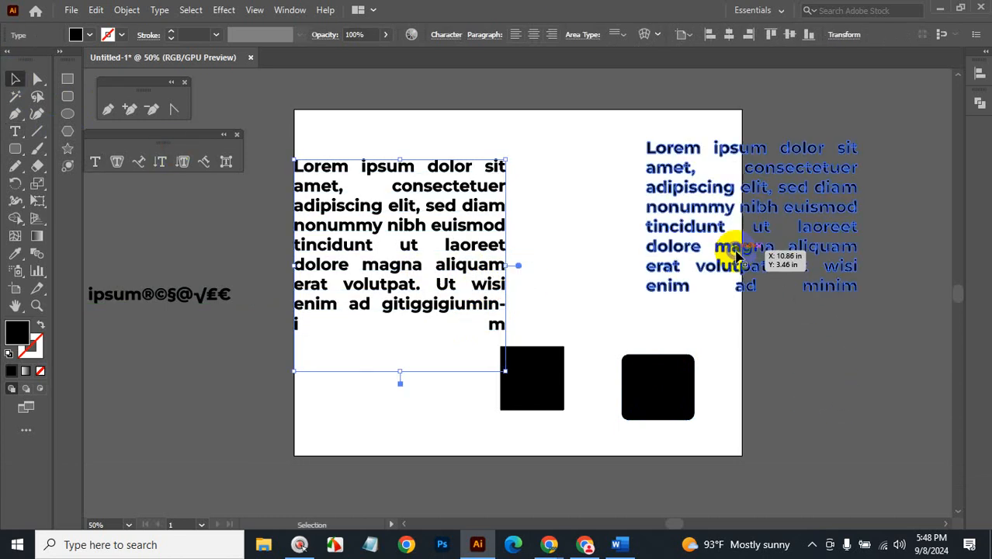
{"action": "left_click", "coordinate": [867, 390]}
{"action": "left_click_drag", "start_coordinate": [483, 261], "coordinate": [548, 198]}
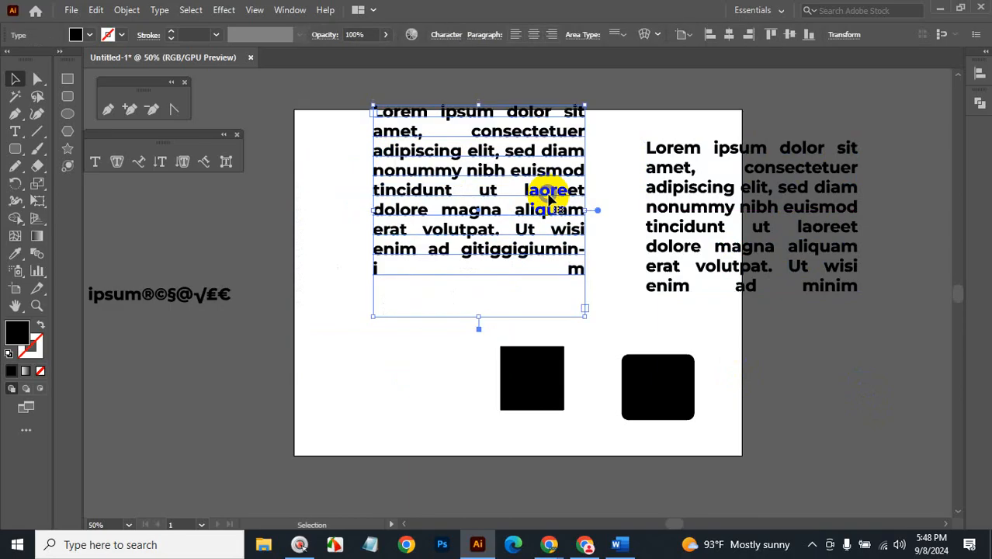
{"action": "key", "text": "ctrl+shift+o"}
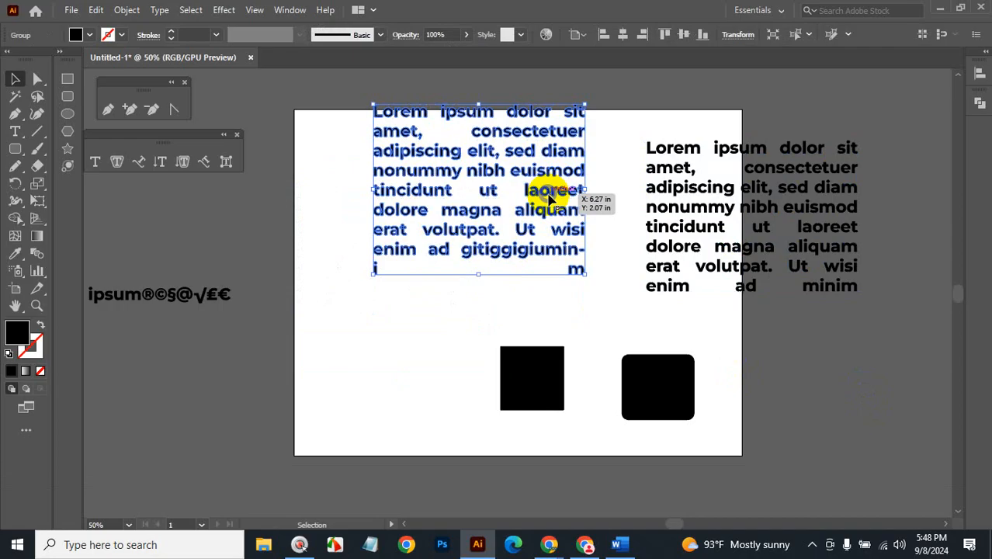
{"action": "key", "text": "ctrl+z"}
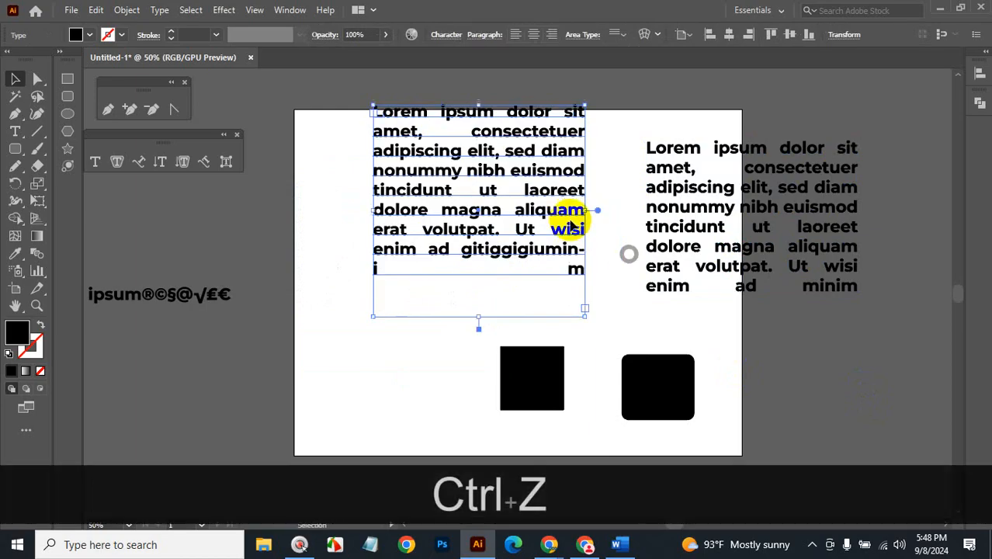
{"action": "left_click", "coordinate": [127, 10]}
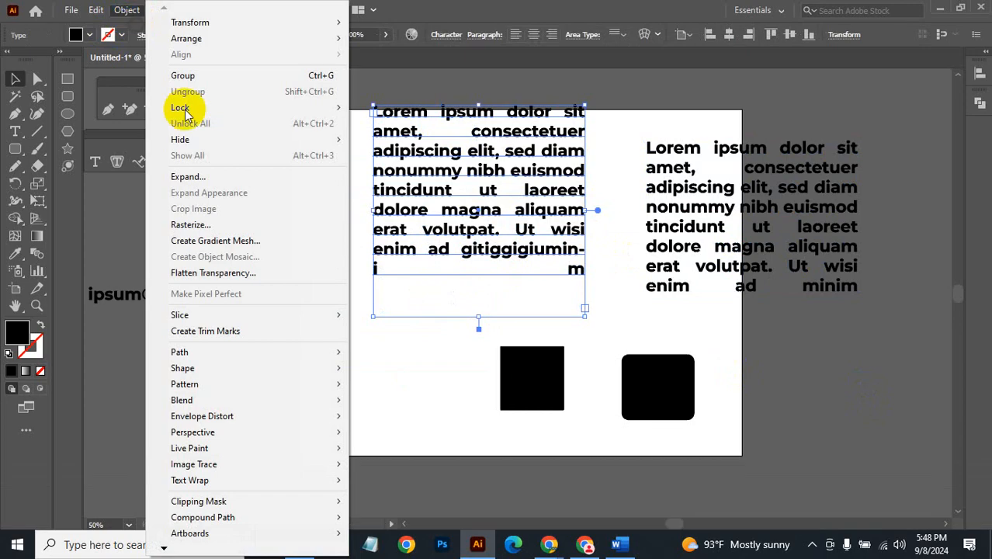
{"action": "left_click", "coordinate": [194, 177]}
{"action": "left_click", "coordinate": [465, 356]}
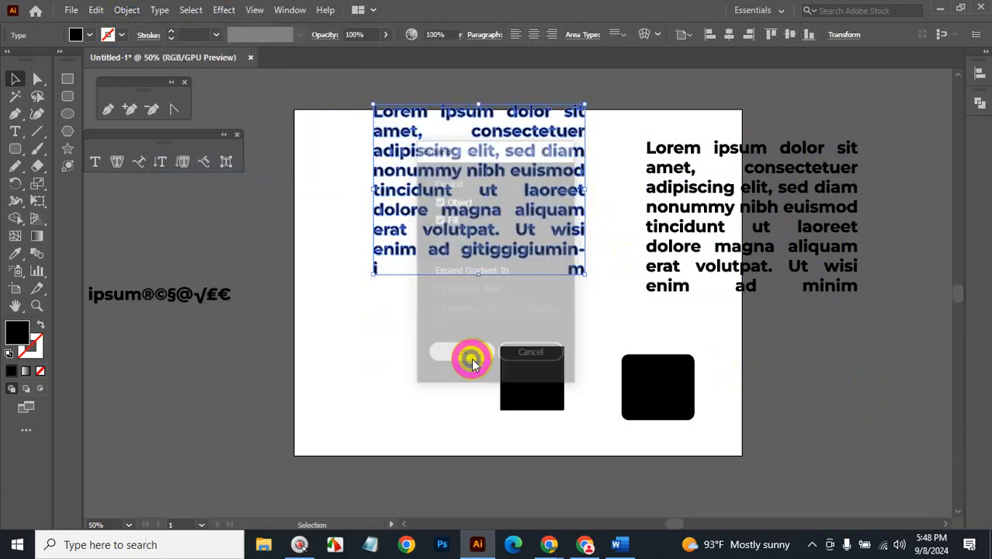
Reposition the outlined left text block slightly left and down.
{"action": "left_click", "coordinate": [127, 9]}
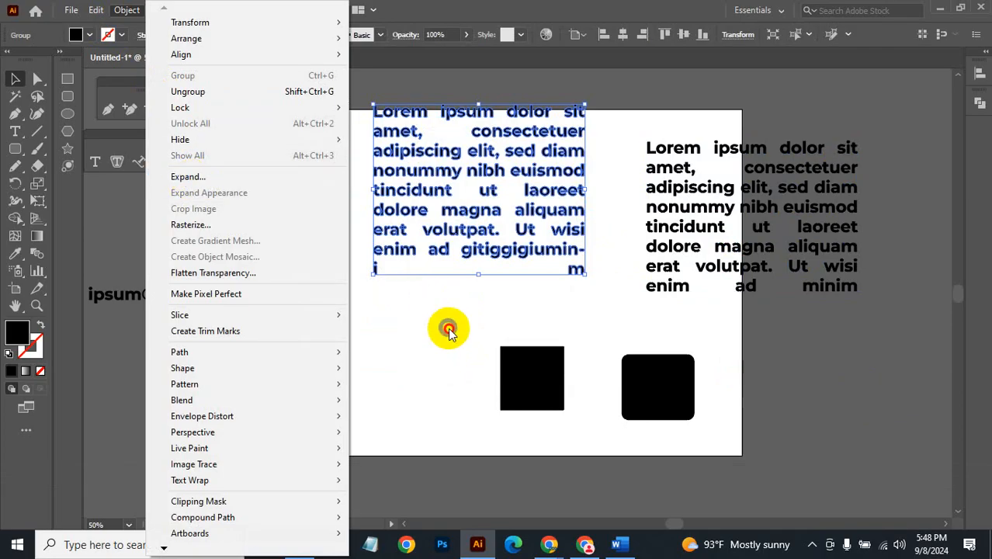
{"action": "left_click", "coordinate": [447, 328]}
{"action": "left_click_drag", "start_coordinate": [483, 226], "coordinate": [445, 247]}
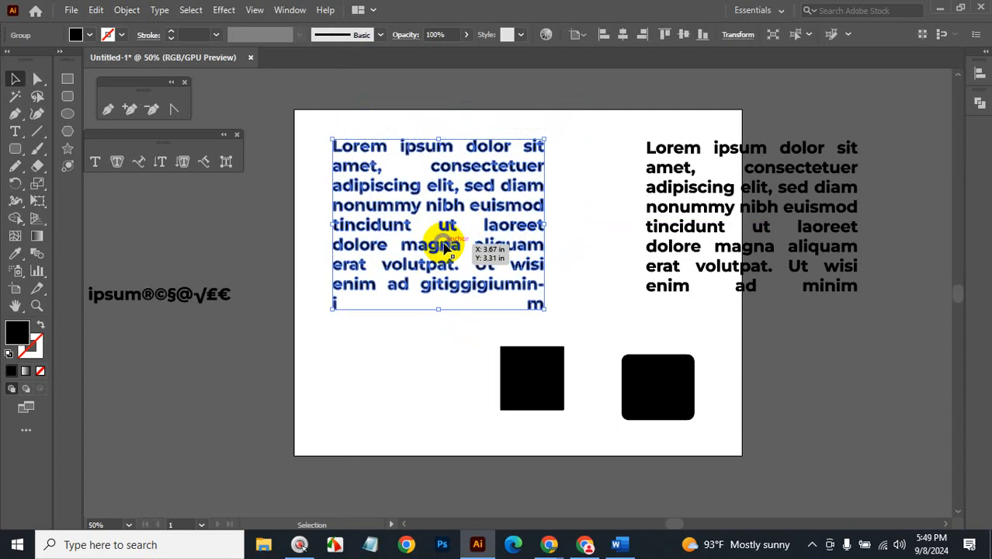
{"action": "left_click_drag", "start_coordinate": [446, 247], "coordinate": [449, 247]}
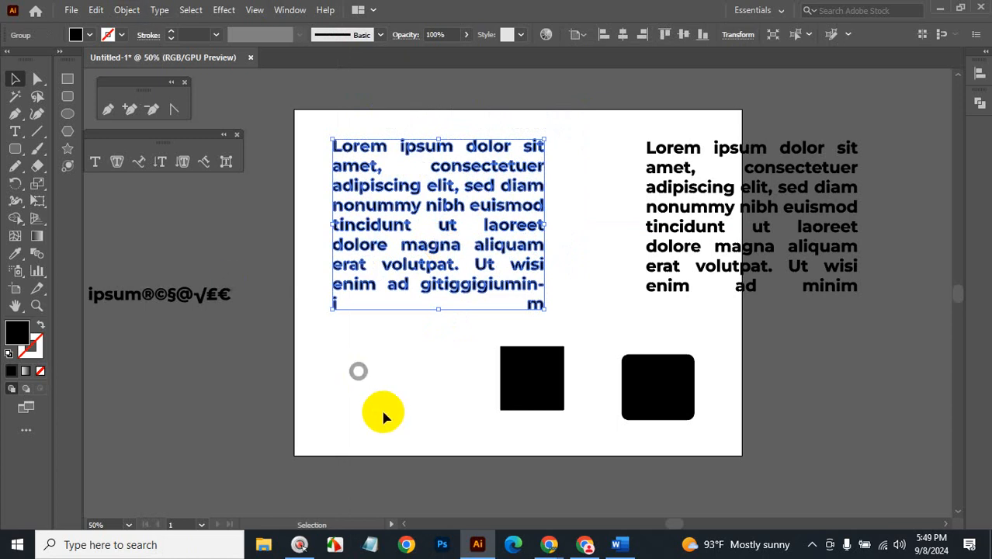
Marquee-select both text blocks and both black squares and delete them.
{"action": "left_click", "coordinate": [618, 546]}
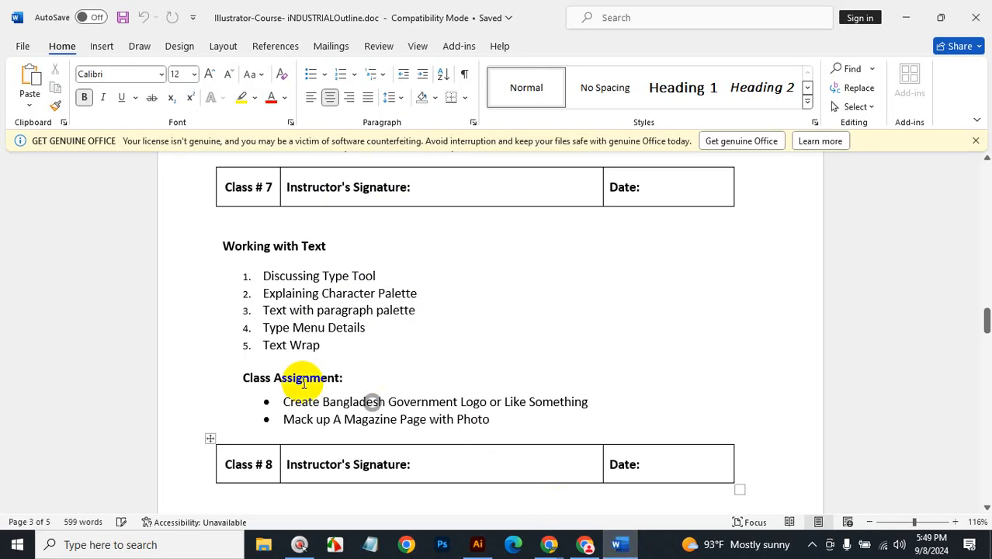
{"action": "left_click", "coordinate": [905, 17]}
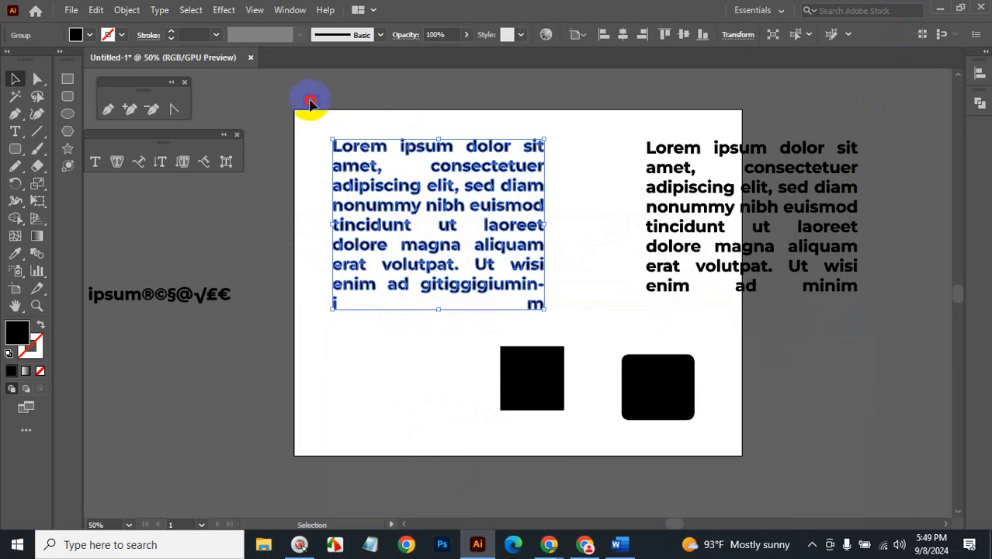
{"action": "left_click_drag", "start_coordinate": [310, 104], "coordinate": [891, 451]}
{"action": "key", "text": "BackSpace"}
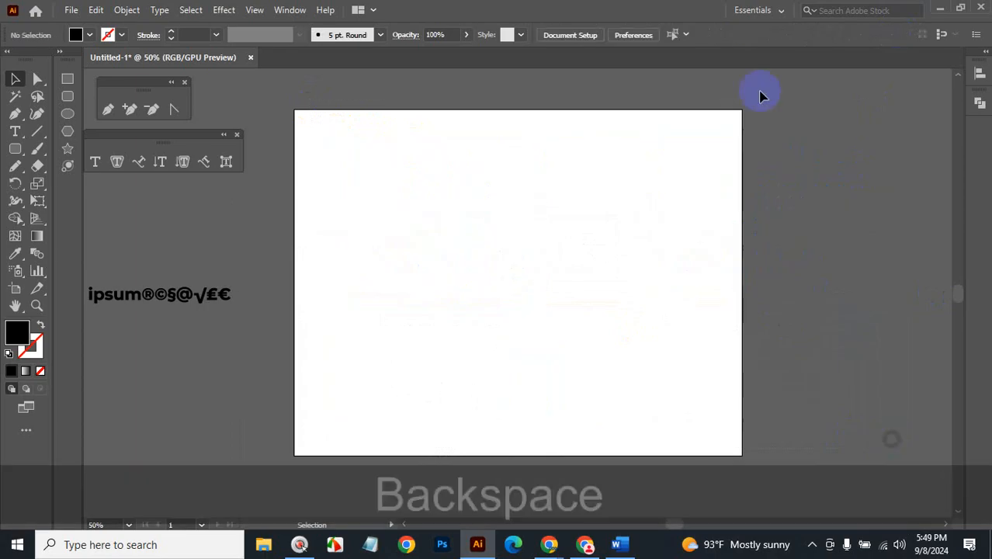
Return to Illustrator and delete the Lorem ipsum symbol text from the pasteboard.
{"action": "left_click", "coordinate": [629, 547]}
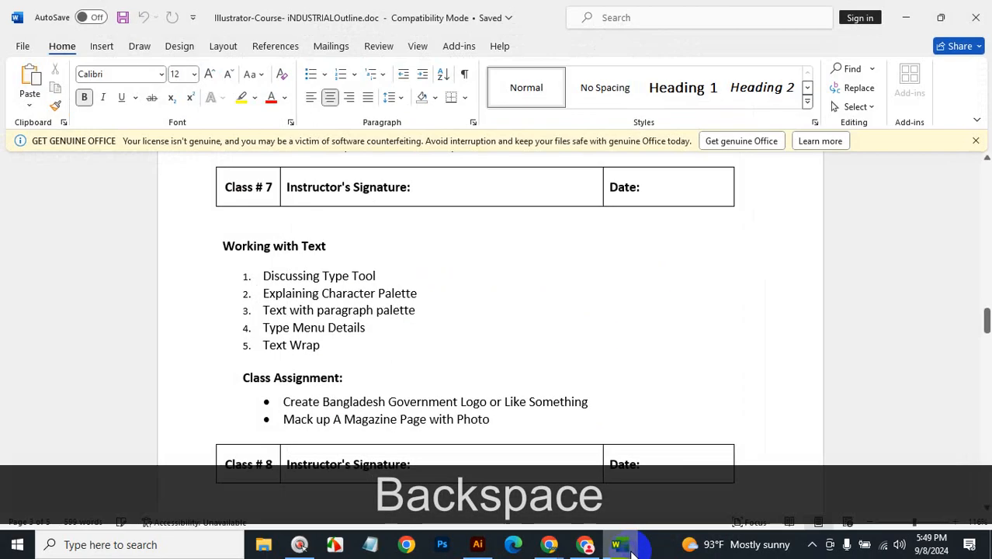
{"action": "left_click", "coordinate": [906, 17]}
{"action": "left_click", "coordinate": [594, 325], "text": "ctrl+alt"}
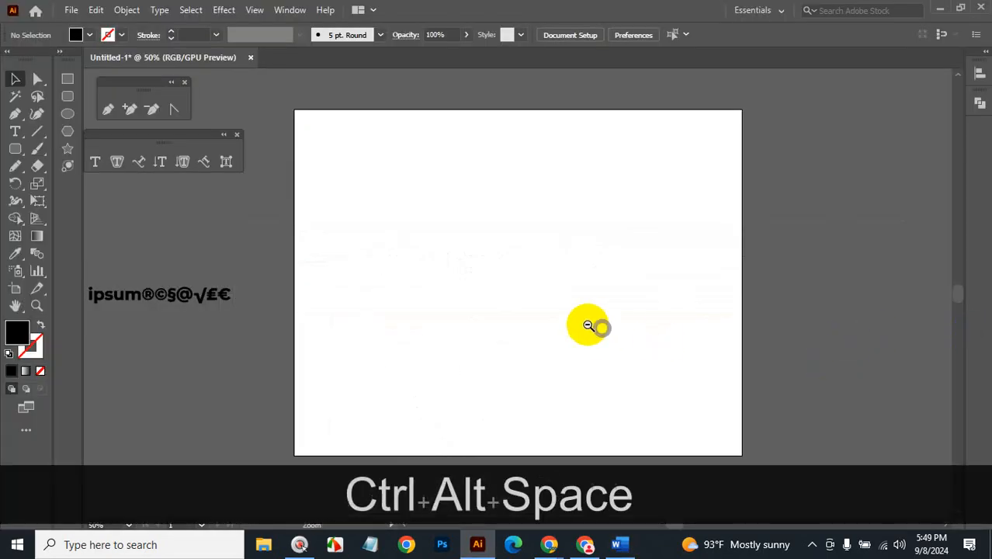
{"action": "left_click", "coordinate": [259, 274]}
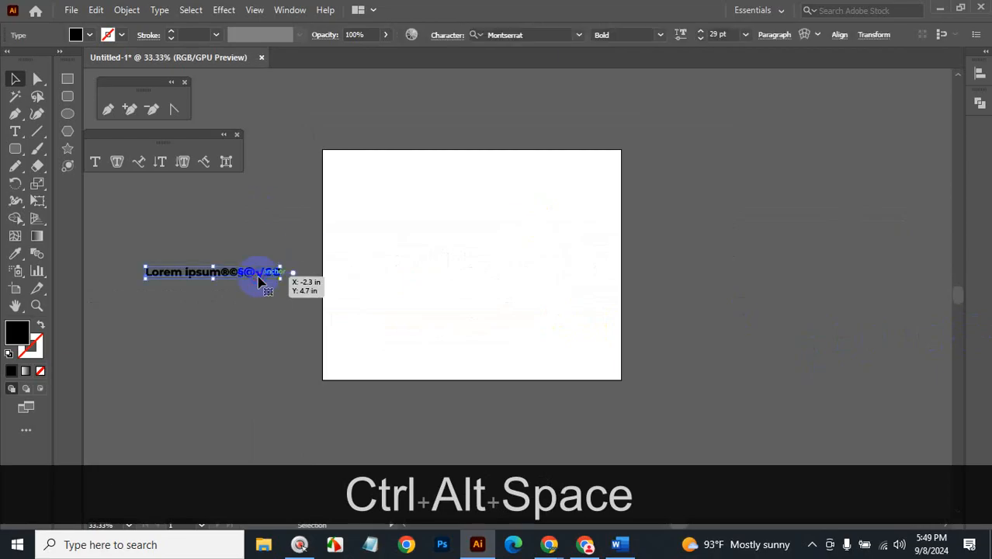
{"action": "key", "text": "BackSpace"}
Resize the artboard to about 13.18 in wide and 9.6 in tall, then widen it further.
{"action": "key", "text": "ctrl+space"}
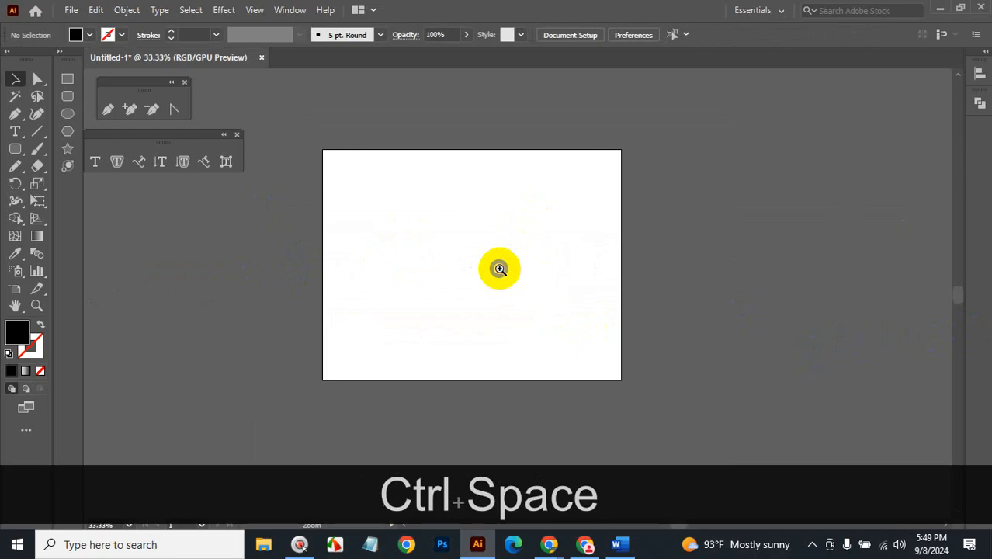
{"action": "left_click", "coordinate": [501, 248], "text": "ctrl"}
{"action": "left_click_drag", "start_coordinate": [504, 241], "coordinate": [576, 223]}
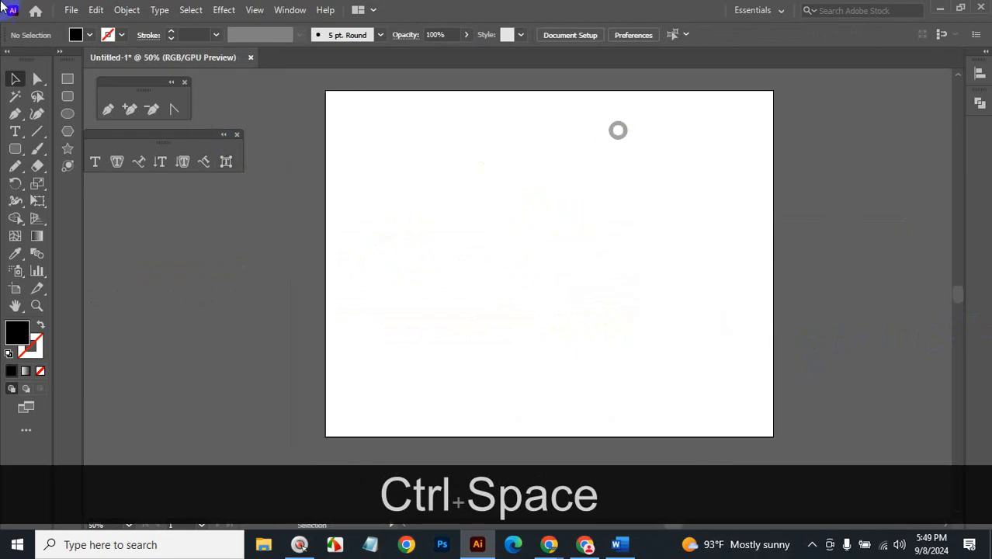
{"action": "left_click", "coordinate": [15, 287]}
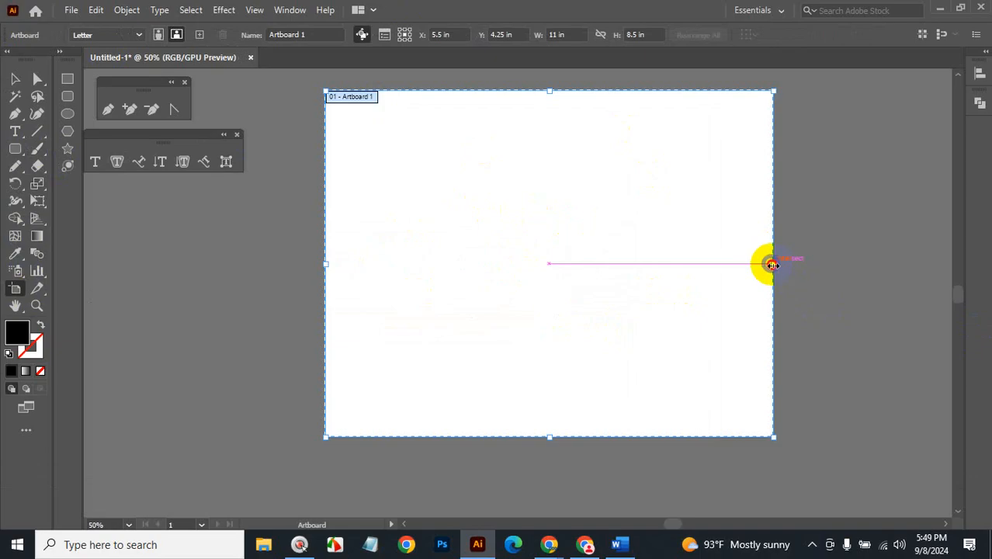
{"action": "left_click_drag", "start_coordinate": [772, 263], "coordinate": [864, 269]}
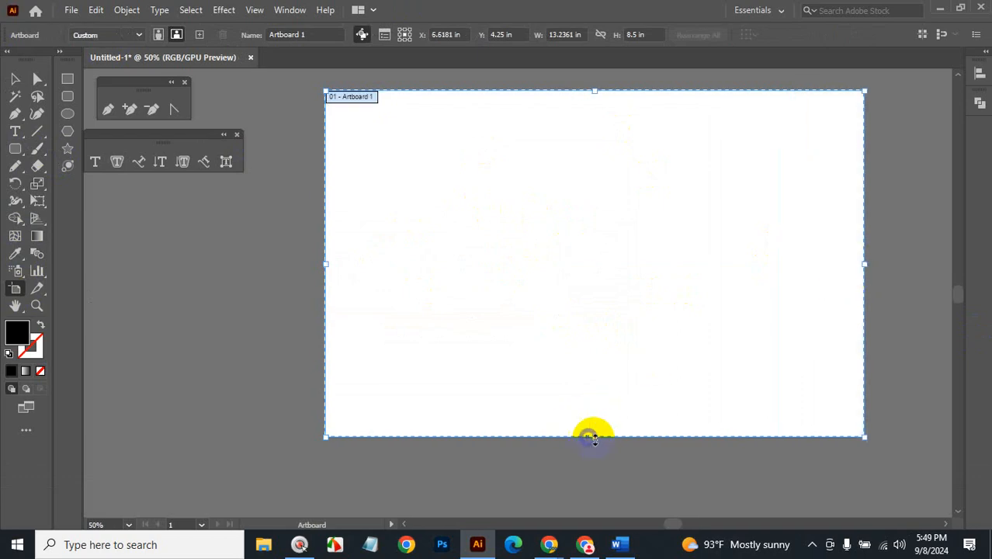
{"action": "left_click_drag", "start_coordinate": [594, 437], "coordinate": [605, 477]}
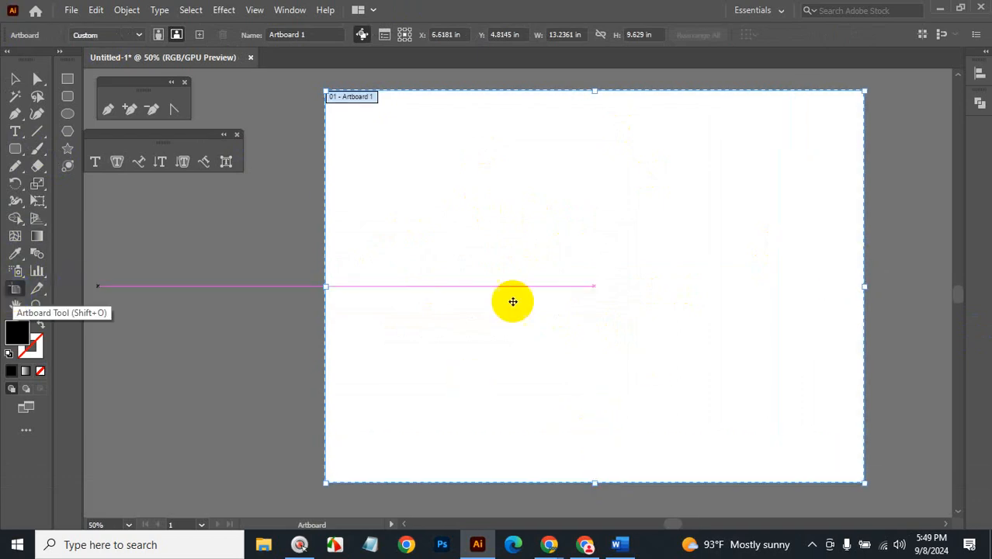
{"action": "left_click_drag", "start_coordinate": [864, 286], "coordinate": [914, 287]}
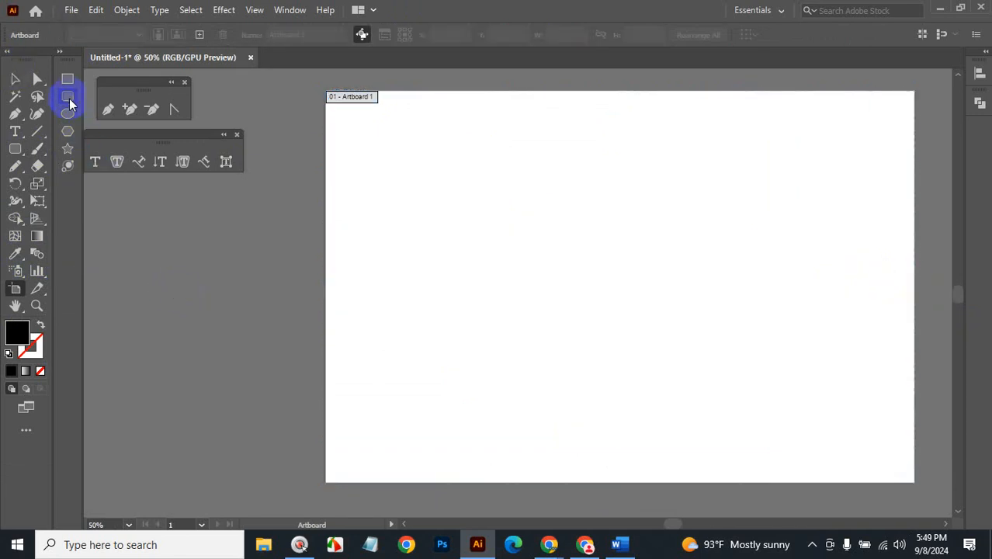
Draw an artboard-sized rectangle, center it on the artboard, and fill it with Lorem ipsum area type.
{"action": "left_click", "coordinate": [68, 80]}
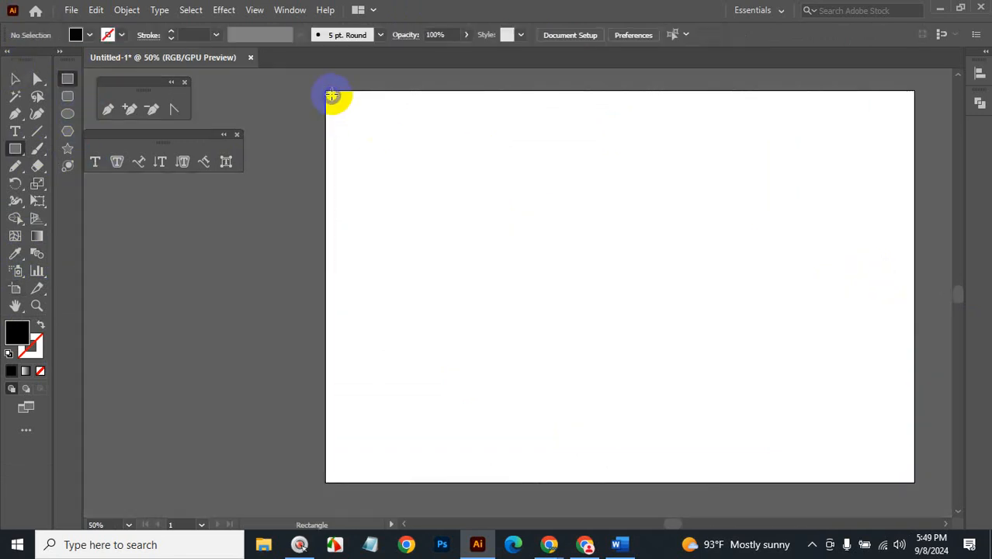
{"action": "left_click_drag", "start_coordinate": [332, 95], "coordinate": [441, 201]}
{"action": "left_click_drag", "start_coordinate": [523, 289], "coordinate": [909, 479]}
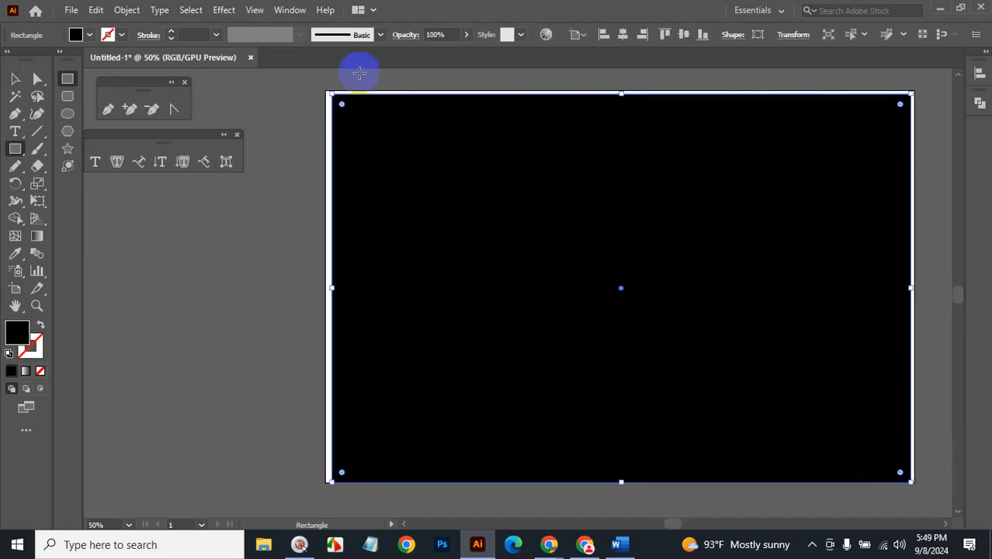
{"action": "left_click", "coordinate": [623, 34]}
{"action": "left_click", "coordinate": [684, 34]}
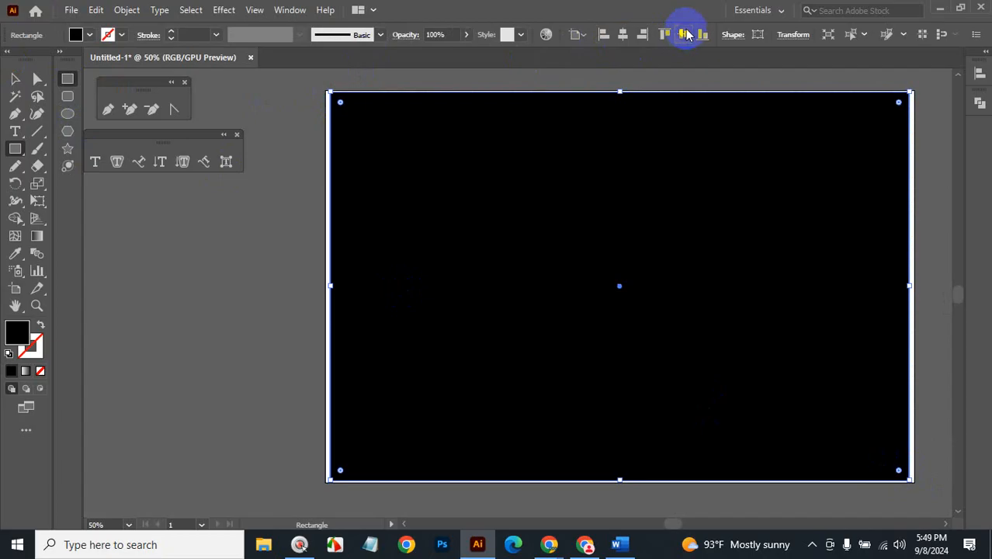
{"action": "left_click", "coordinate": [116, 161]}
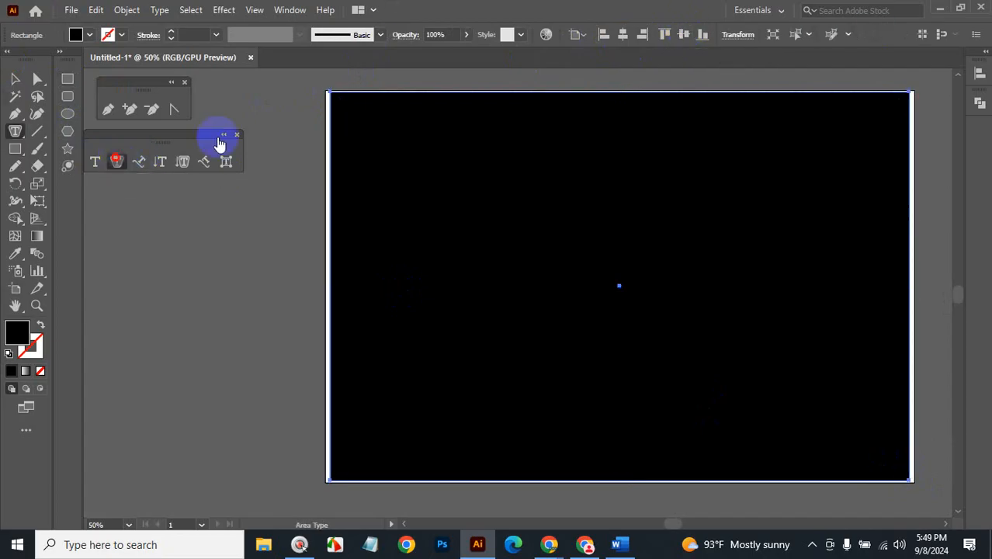
{"action": "left_click", "coordinate": [340, 98]}
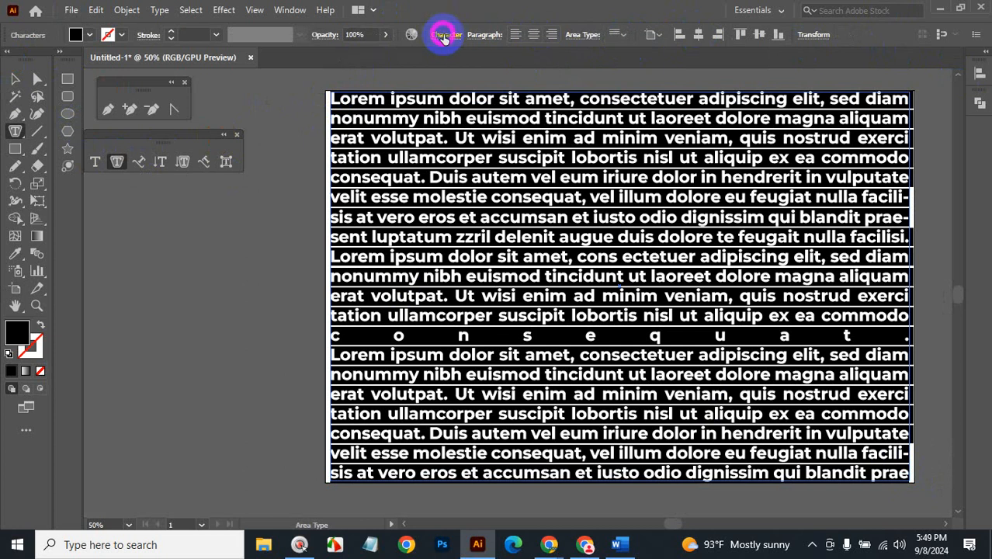
Set the placeholder text to 26 pt in the Medium weight.
{"action": "left_click", "coordinate": [445, 39]}
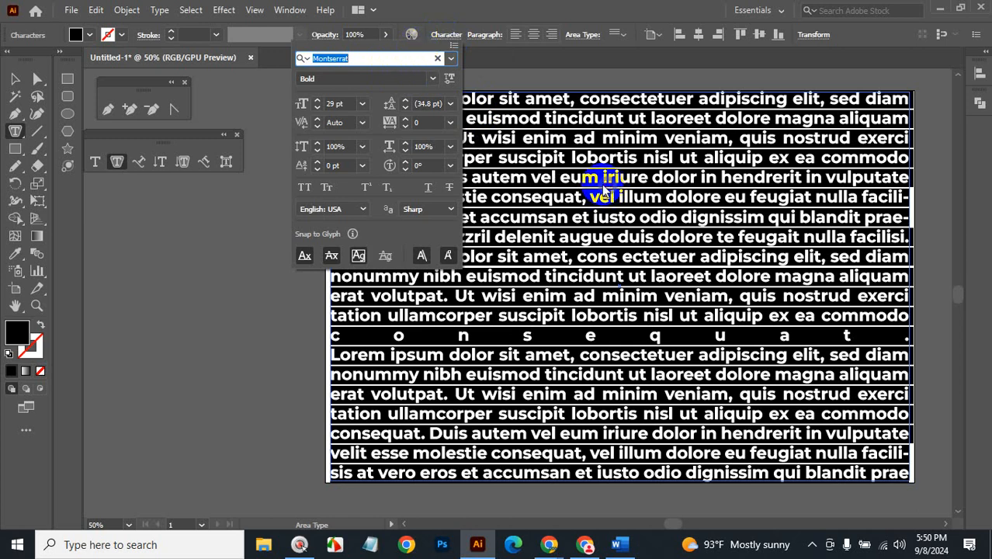
{"action": "left_click", "coordinate": [339, 103]}
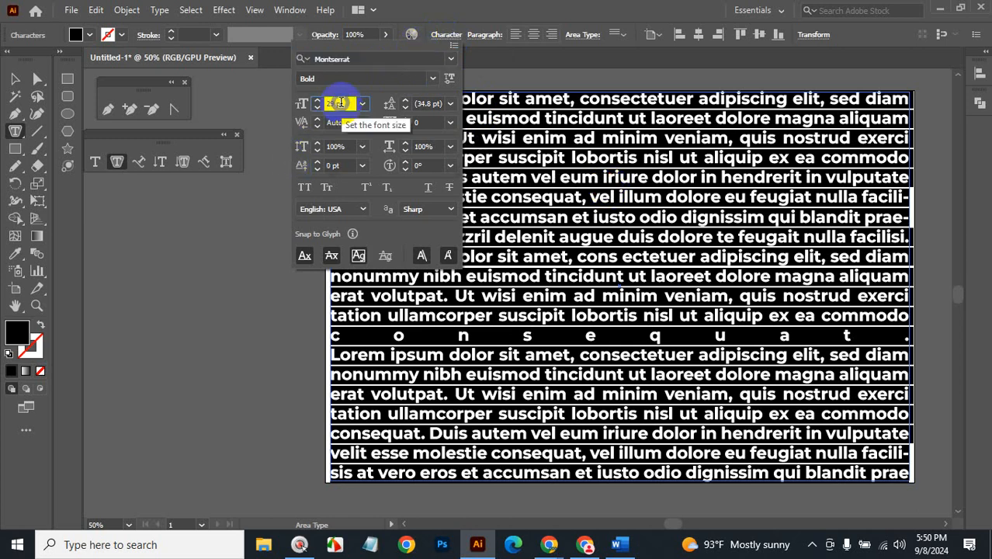
{"action": "key", "text": "Down"}
{"action": "key", "text": "Down"}
{"action": "key", "text": "Down"}
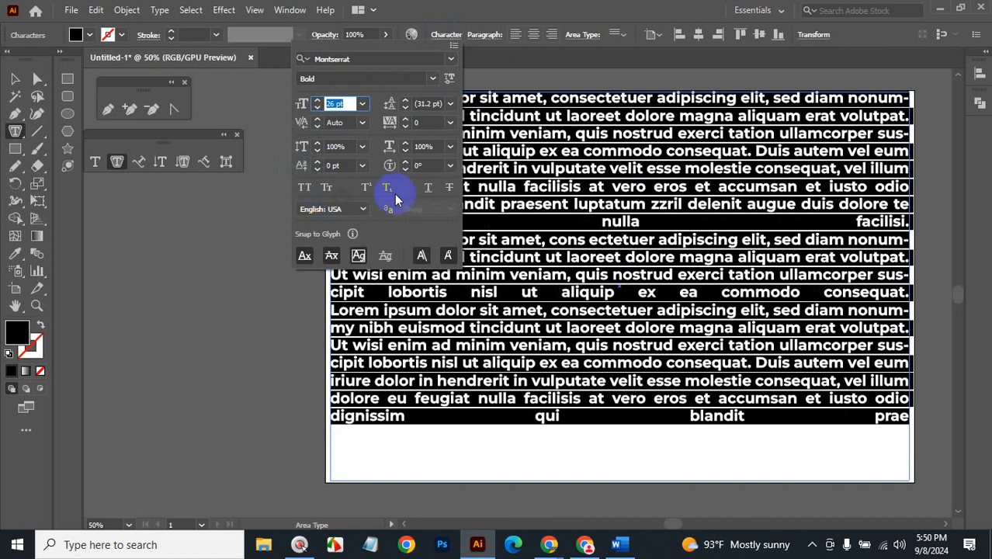
{"action": "left_click", "coordinate": [431, 80]}
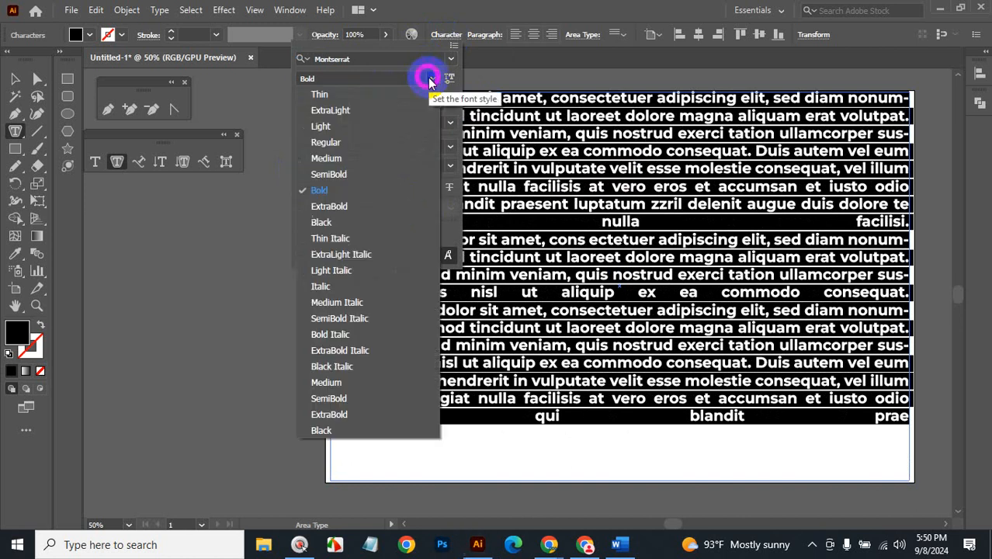
{"action": "left_click", "coordinate": [339, 163]}
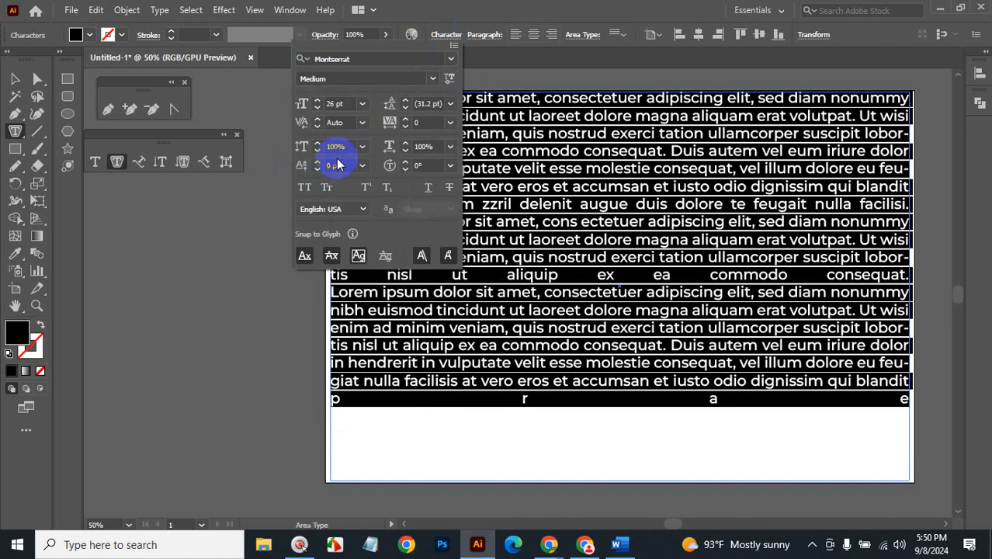
{"action": "left_click", "coordinate": [494, 41]}
Align the placeholder paragraphs to the left.
{"action": "left_click", "coordinate": [492, 35]}
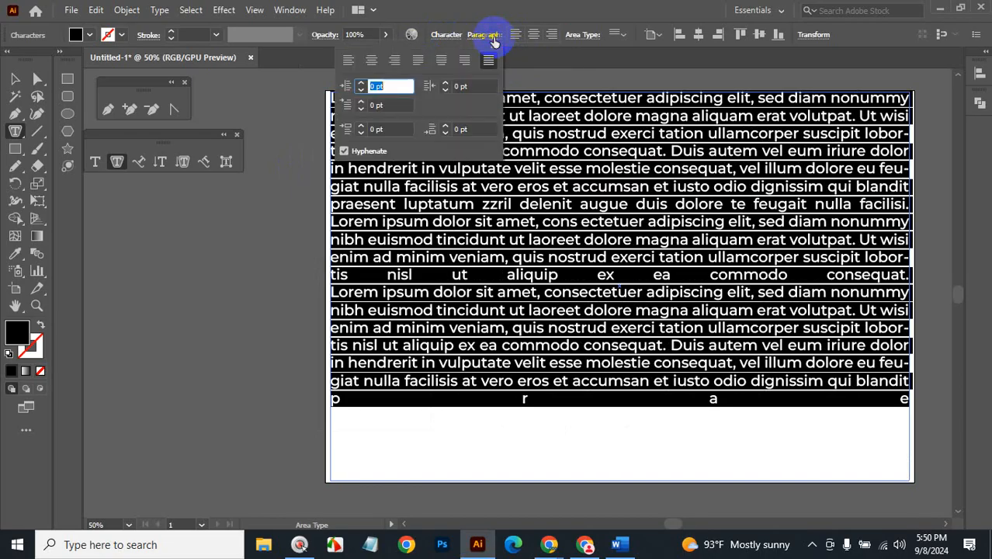
{"action": "left_click", "coordinate": [350, 68]}
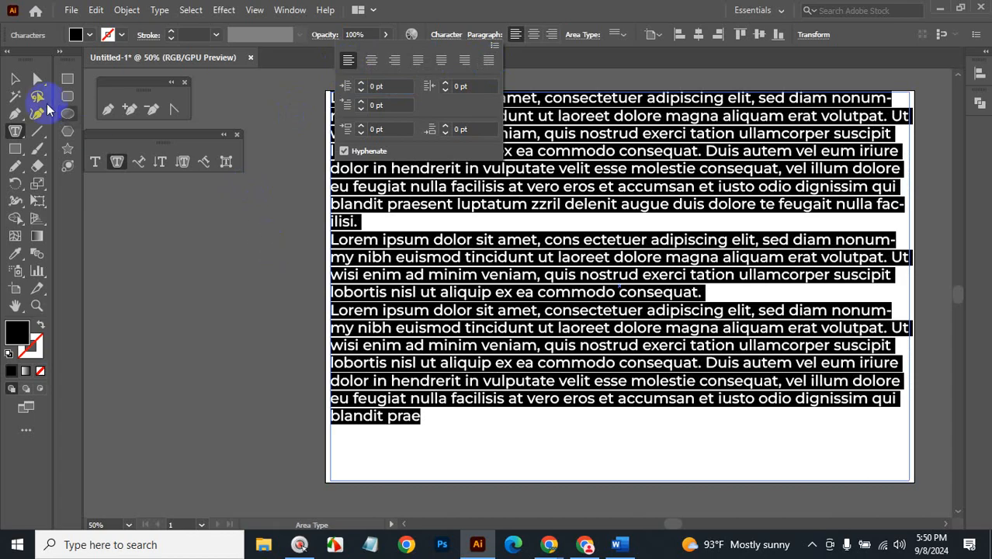
{"action": "left_click", "coordinate": [179, 223]}
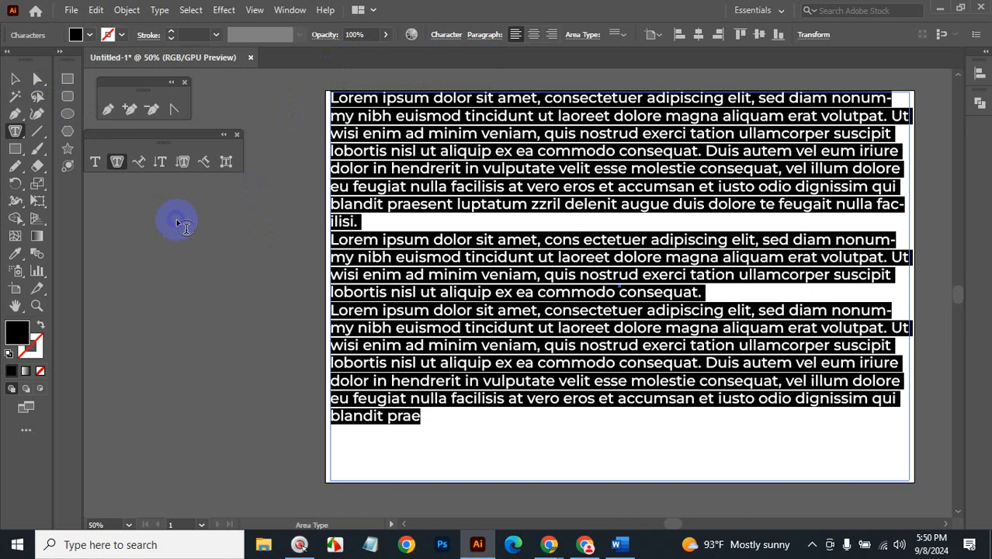
{"action": "left_click", "coordinate": [160, 11]}
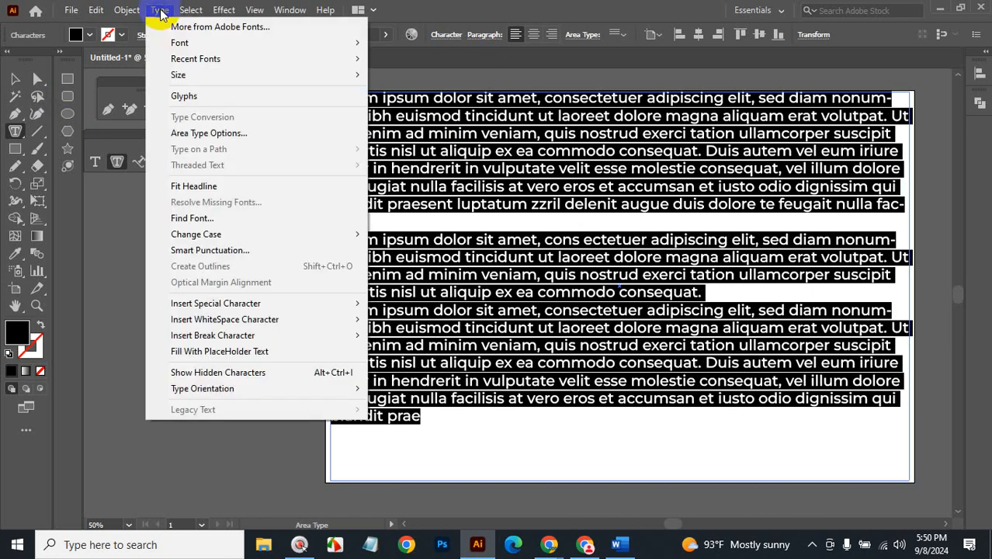
In Area Type Options, set the text block to 3 rows and 3 columns.
{"action": "left_click", "coordinate": [209, 138]}
{"action": "left_click_drag", "start_coordinate": [436, 77], "coordinate": [171, 68]}
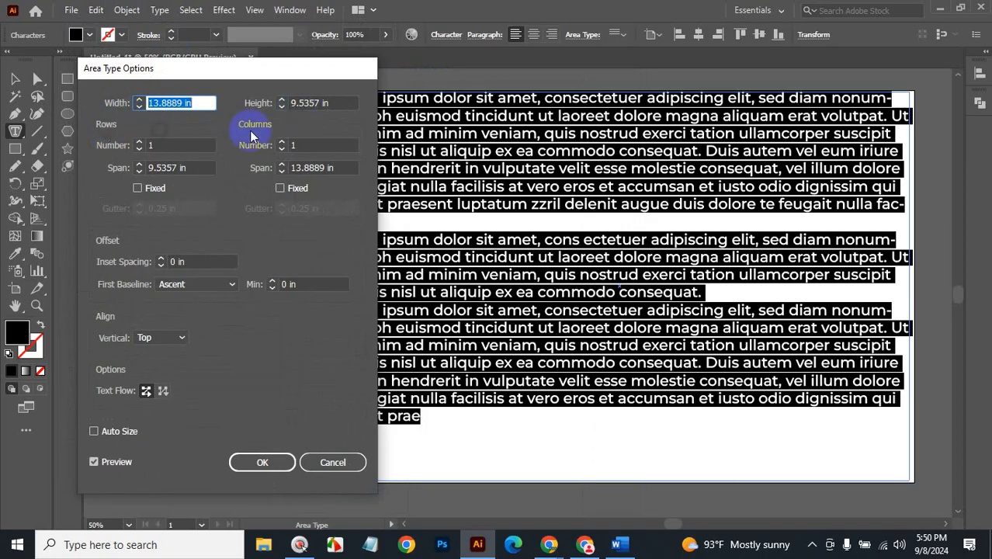
{"action": "left_click", "coordinate": [164, 147]}
{"action": "key", "text": "Up"}
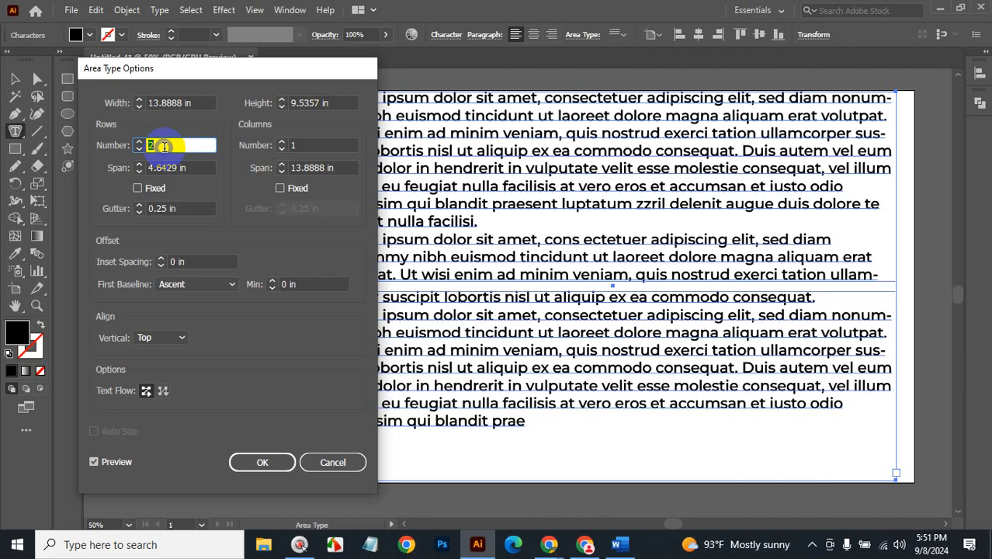
{"action": "key", "text": "Up"}
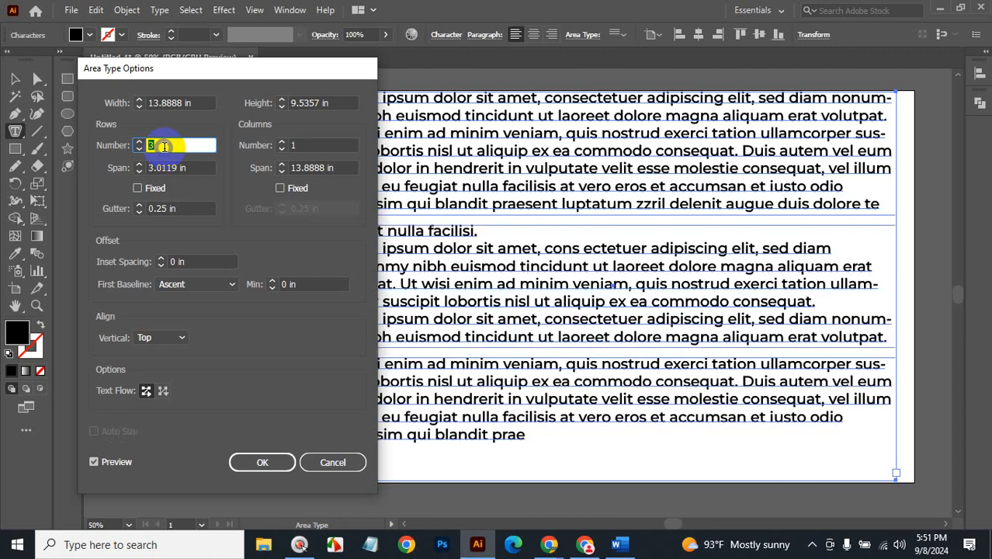
{"action": "left_click", "coordinate": [307, 145]}
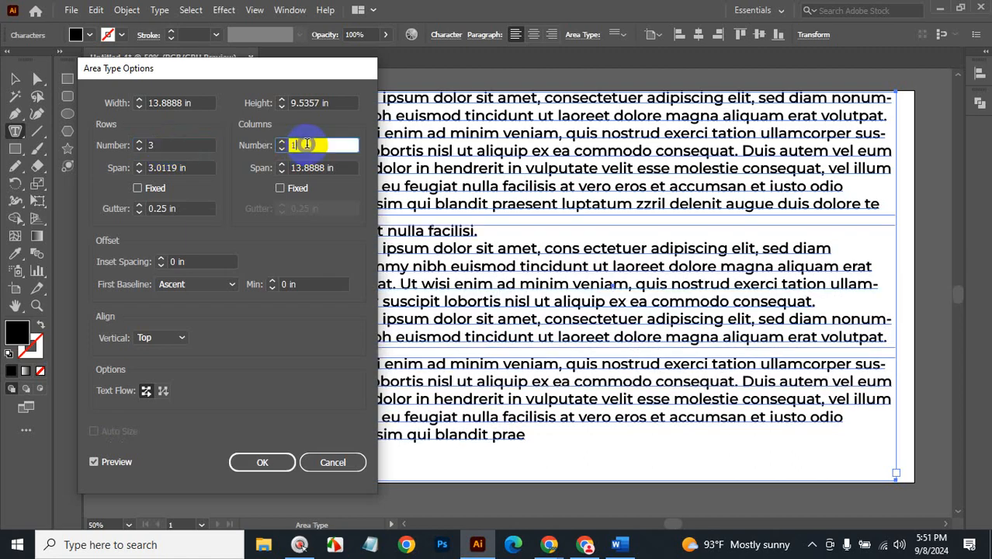
{"action": "key", "text": "Up"}
{"action": "key", "text": "Up"}
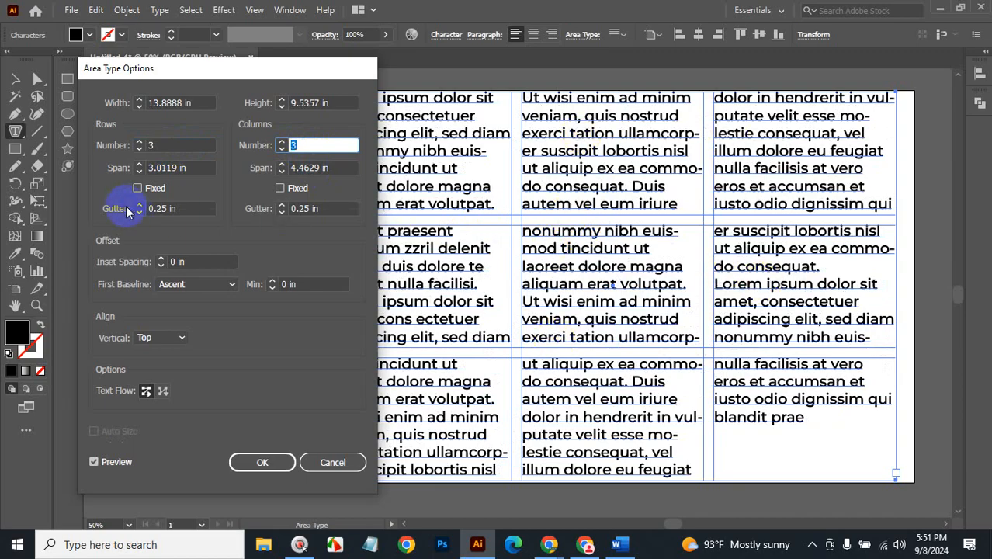
Set the row gutter to 0.5 in and keep the text aligned to the top.
{"action": "left_click", "coordinate": [182, 209]}
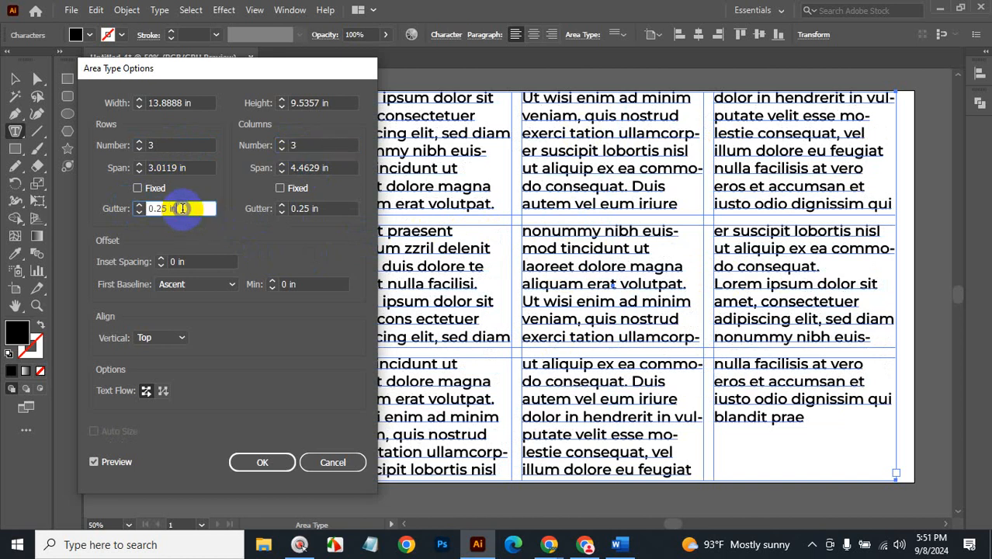
{"action": "scroll", "coordinate": [183, 209], "scroll_direction": "up", "scroll_amount": 9}
{"action": "scroll", "coordinate": [183, 209], "scroll_direction": "up", "scroll_amount": 4}
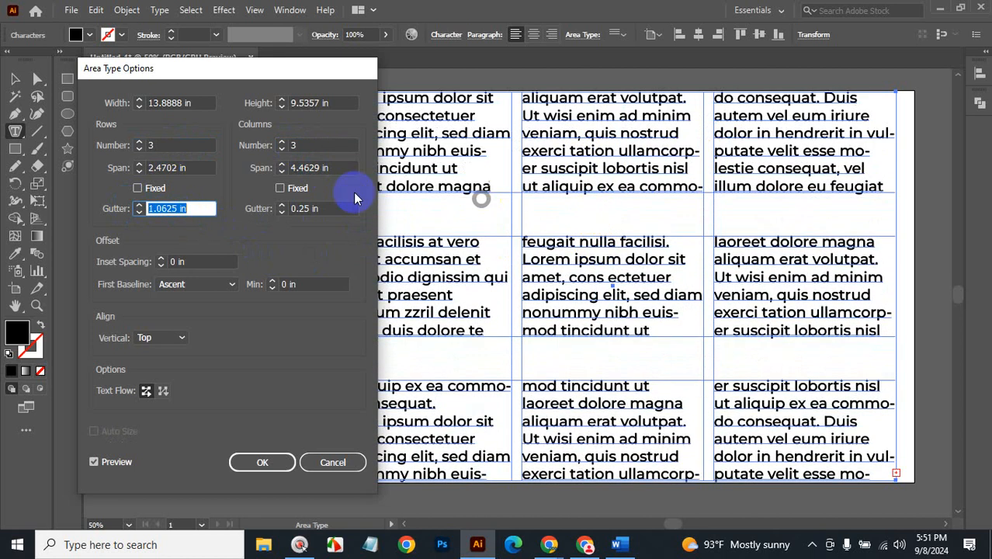
{"action": "scroll", "coordinate": [186, 206], "scroll_direction": "down", "scroll_amount": 2}
{"action": "scroll", "coordinate": [186, 207], "scroll_direction": "down", "scroll_amount": 4}
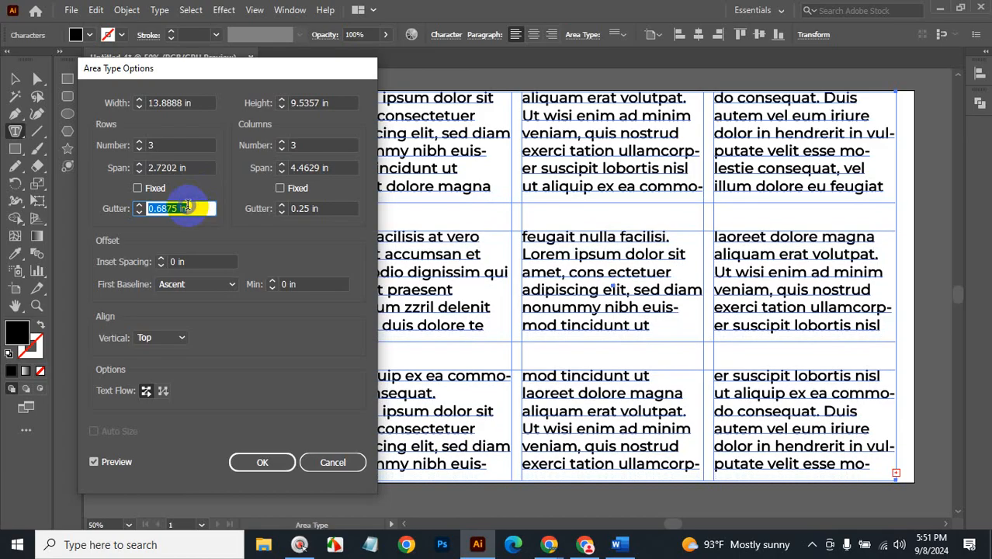
{"action": "scroll", "coordinate": [186, 207], "scroll_direction": "down", "scroll_amount": 2}
{"action": "scroll", "coordinate": [187, 207], "scroll_direction": "down", "scroll_amount": 1}
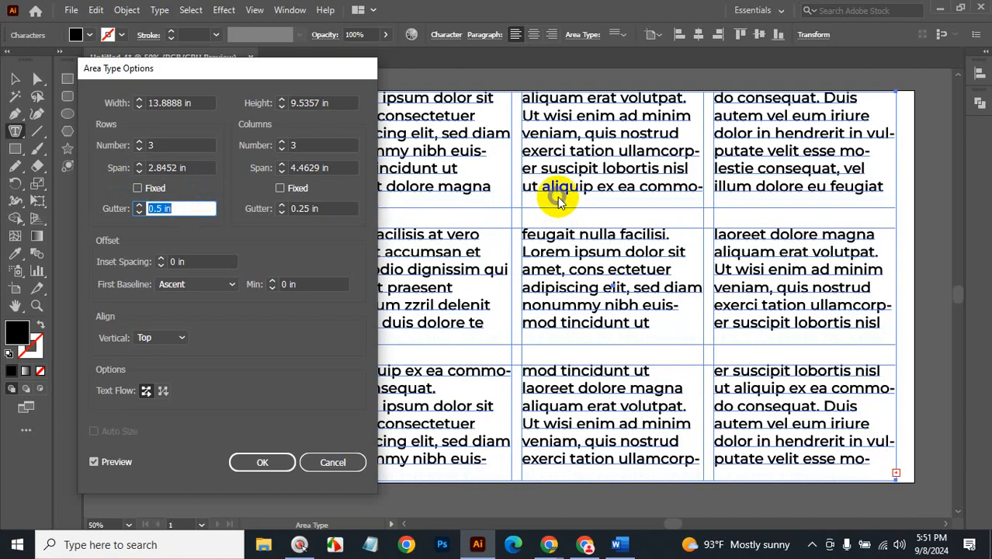
{"action": "left_click", "coordinate": [180, 338]}
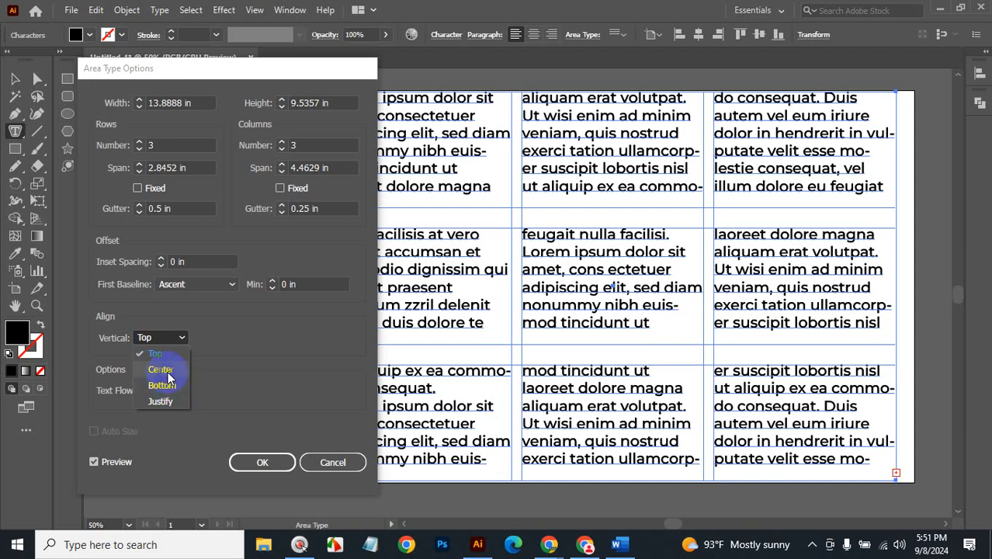
{"action": "left_click", "coordinate": [214, 335]}
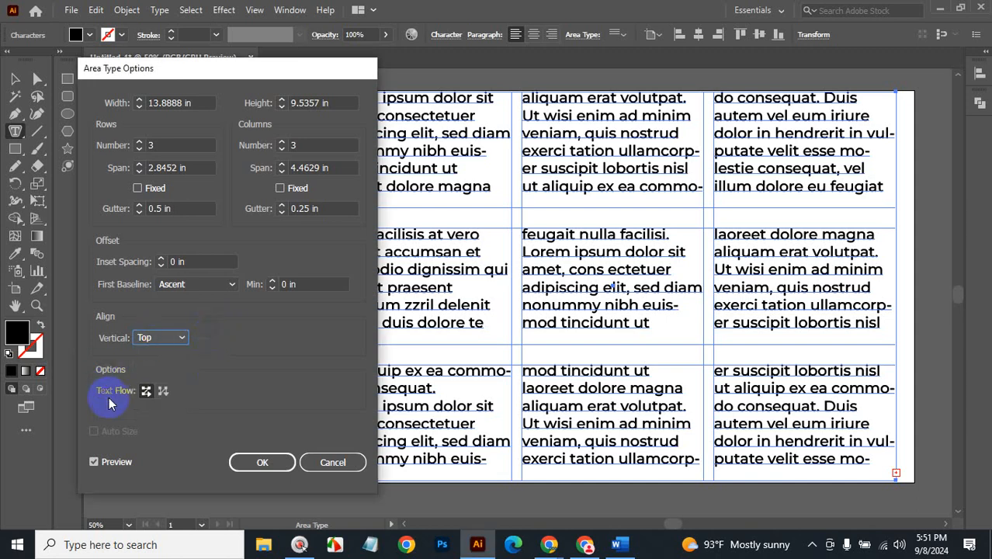
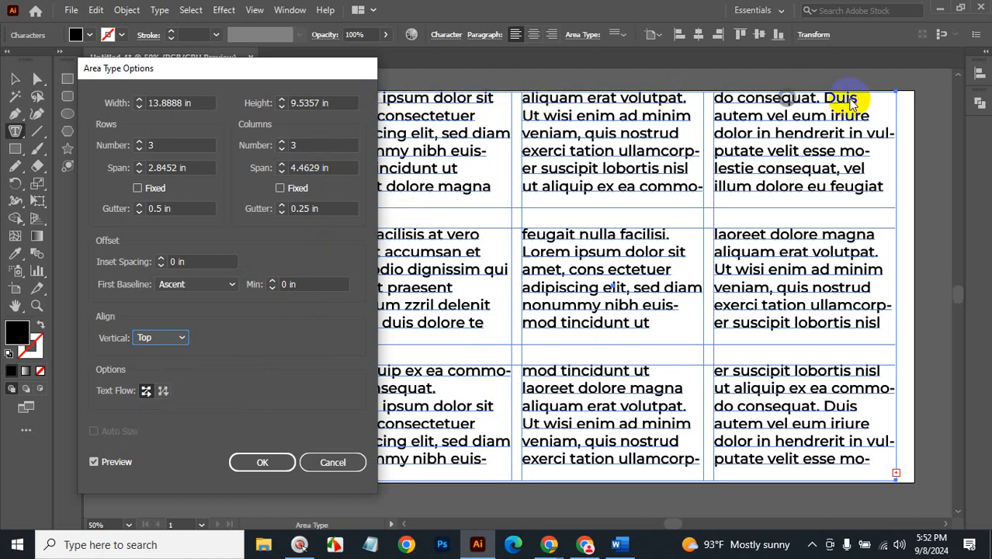
Set the area type Text Flow to By Columns and apply the options.
{"action": "left_click", "coordinate": [163, 391]}
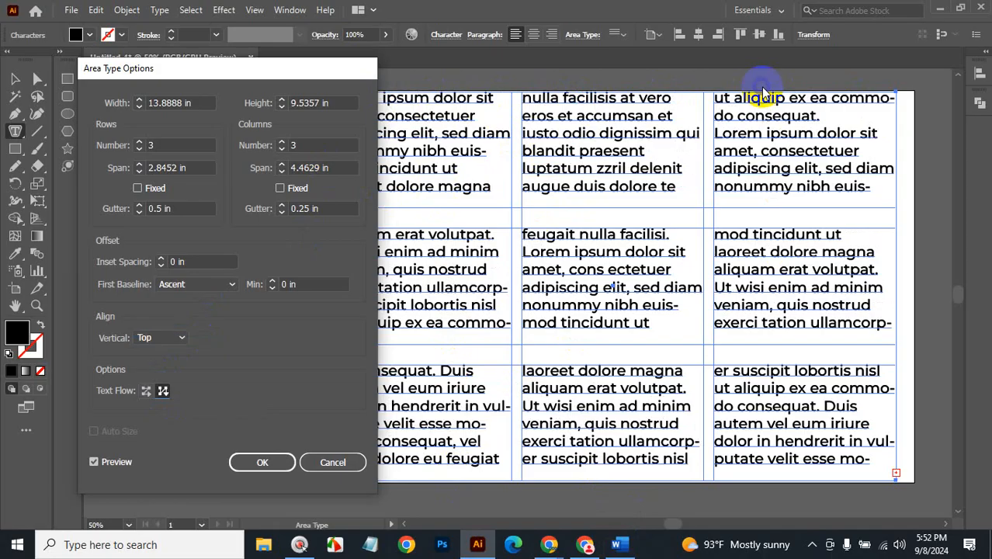
{"action": "left_click", "coordinate": [268, 465]}
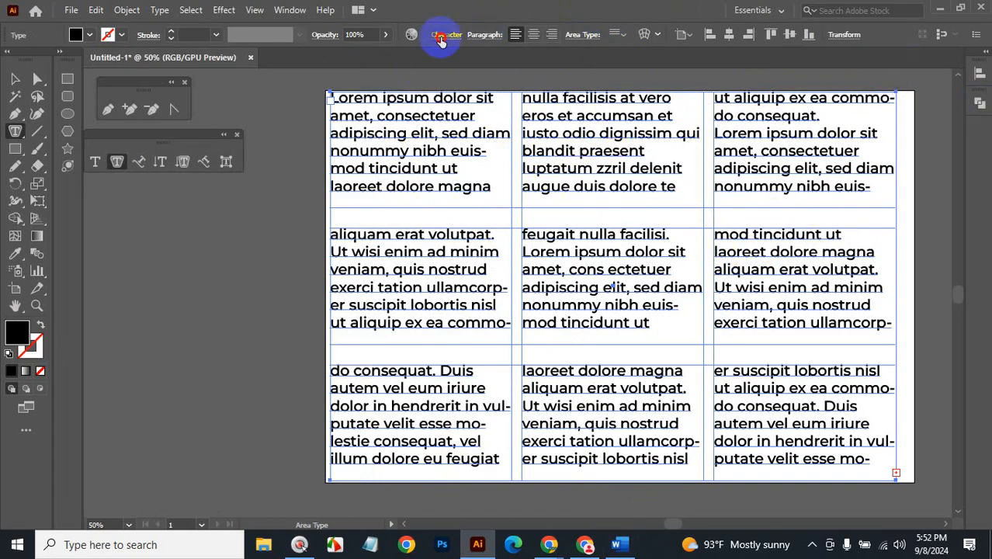
Set the grid text font size to 23 pt in the Character panel.
{"action": "key", "text": "ctrl+t"}
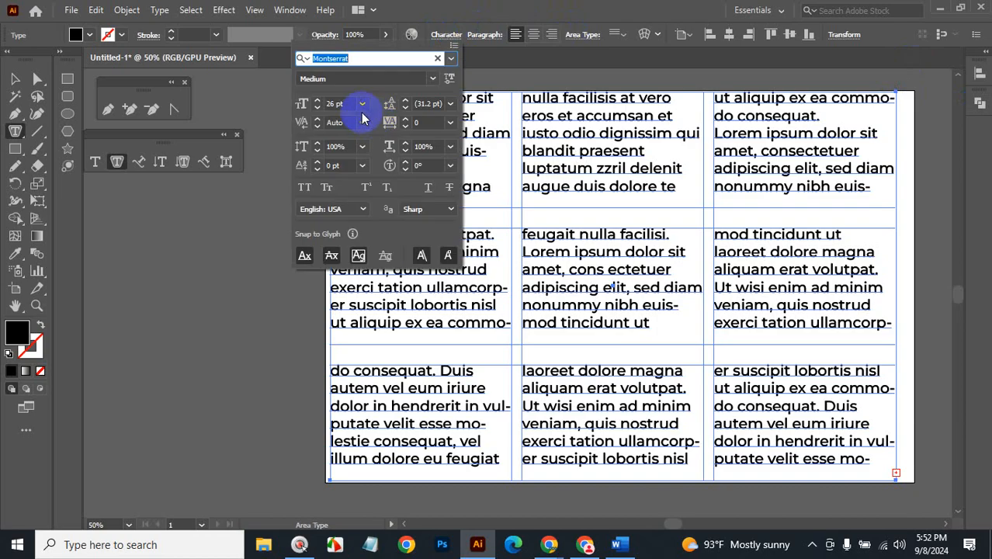
{"action": "left_click", "coordinate": [346, 104]}
{"action": "key", "text": "Down"}
{"action": "key", "text": "Down"}
{"action": "key", "text": "Down"}
{"action": "key", "text": "Down"}
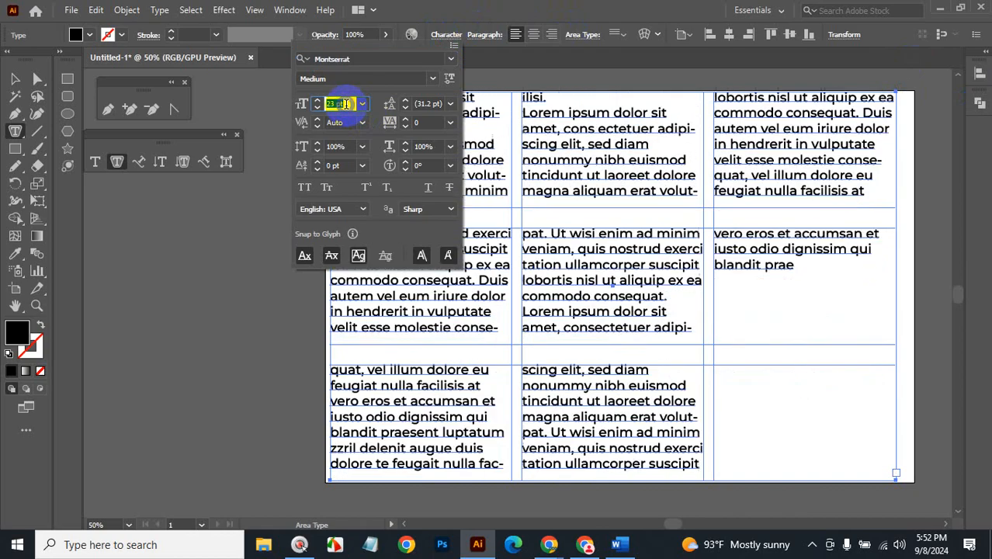
{"action": "key", "text": "Up"}
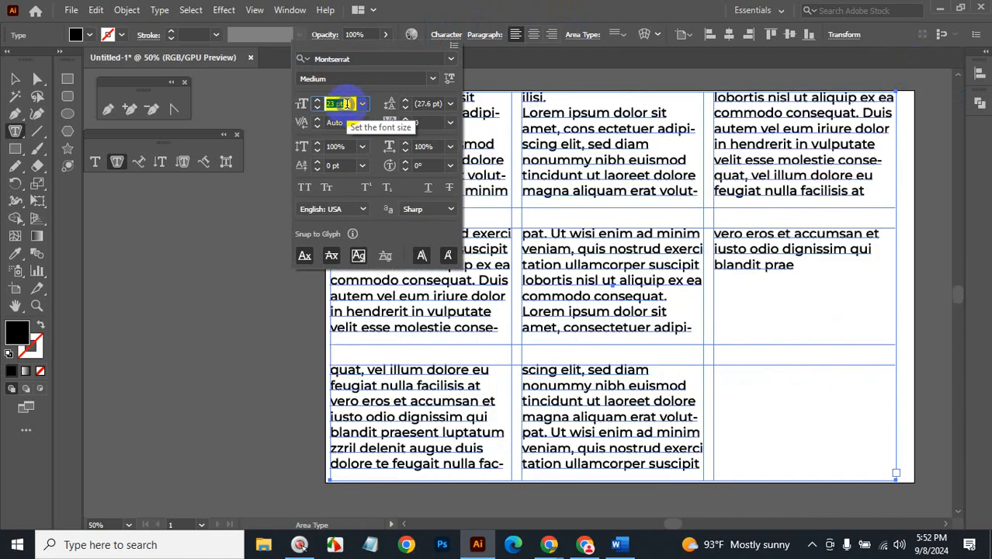
{"action": "left_click", "coordinate": [15, 78]}
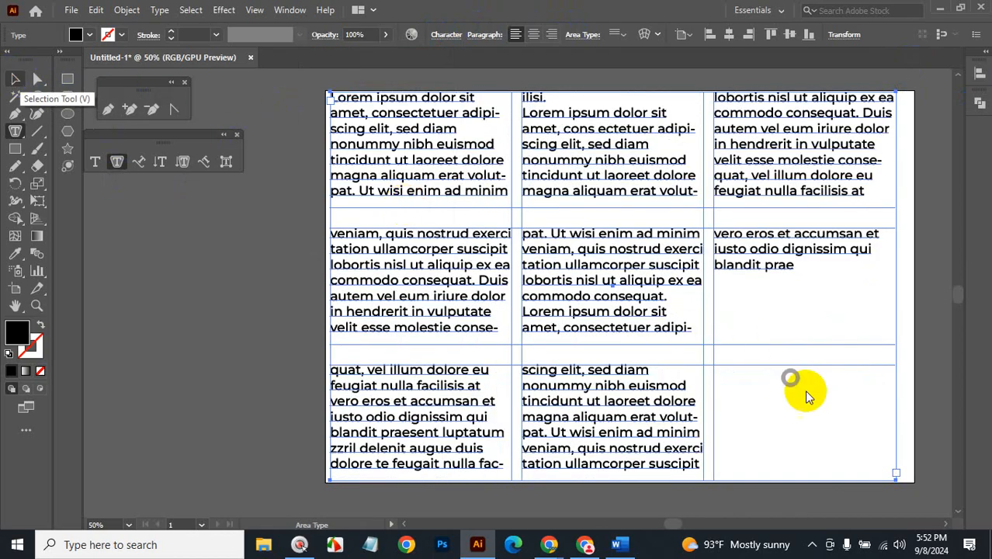
Justify the column text with the last line aligned left, then bring up the Word outline.
{"action": "left_click", "coordinate": [133, 253]}
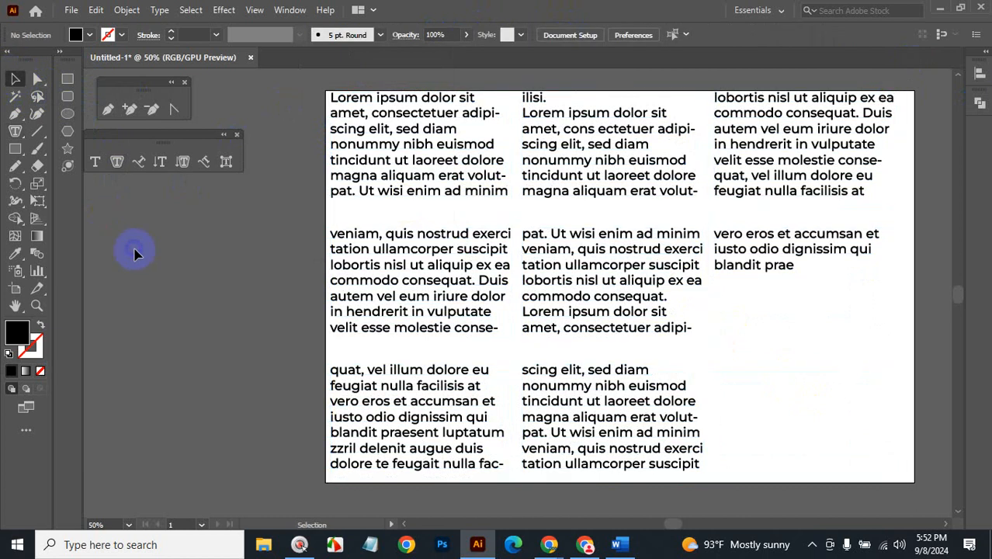
{"action": "left_click", "coordinate": [563, 255]}
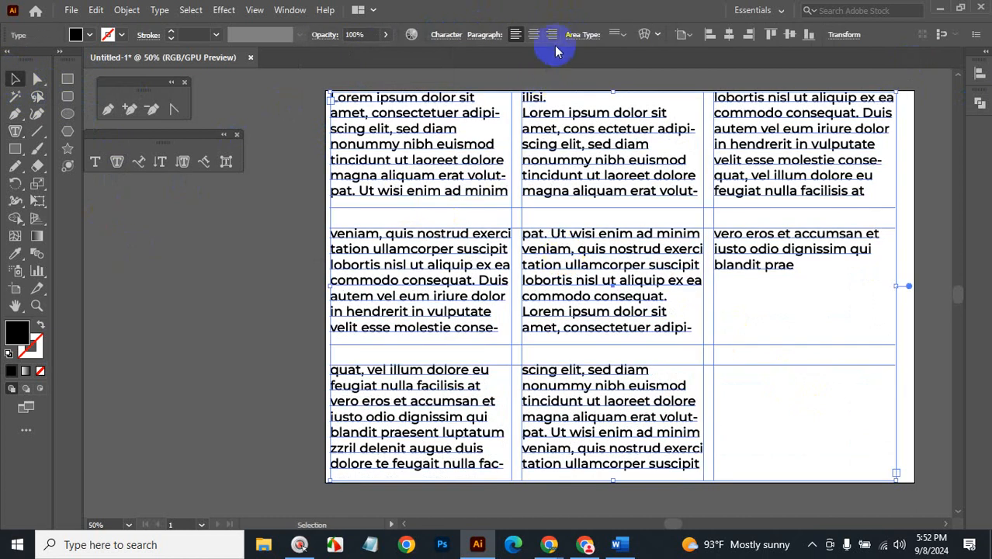
{"action": "left_click", "coordinate": [554, 36]}
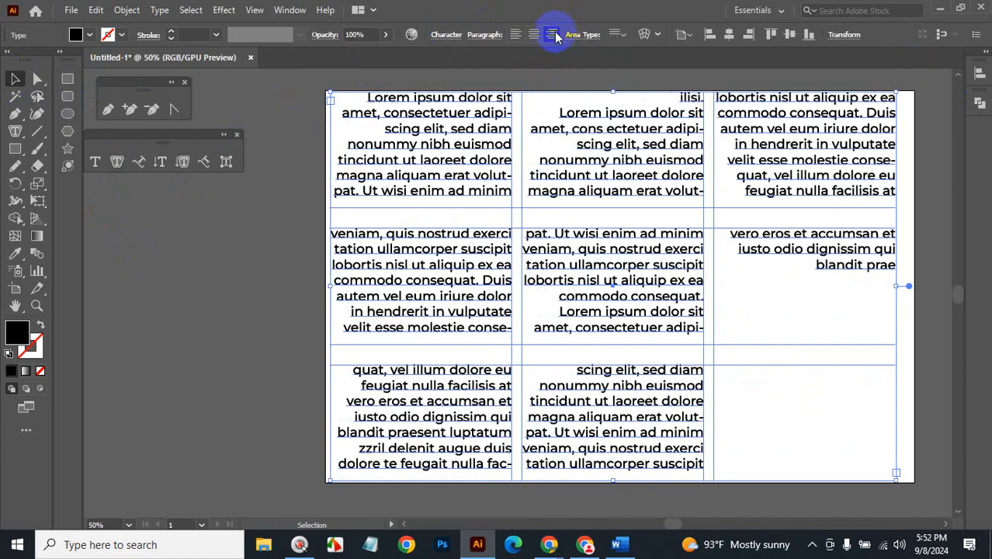
{"action": "left_click", "coordinate": [489, 34]}
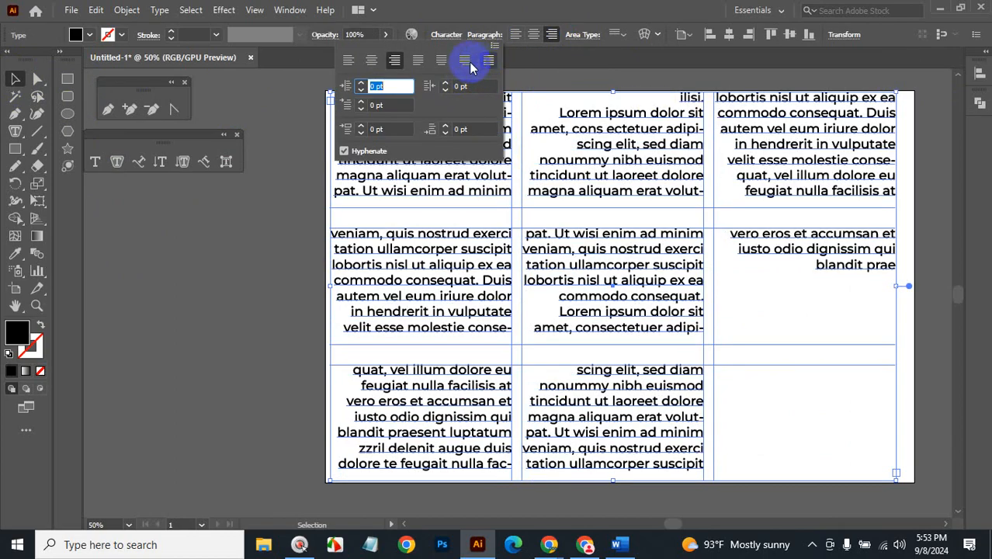
{"action": "left_click", "coordinate": [418, 61]}
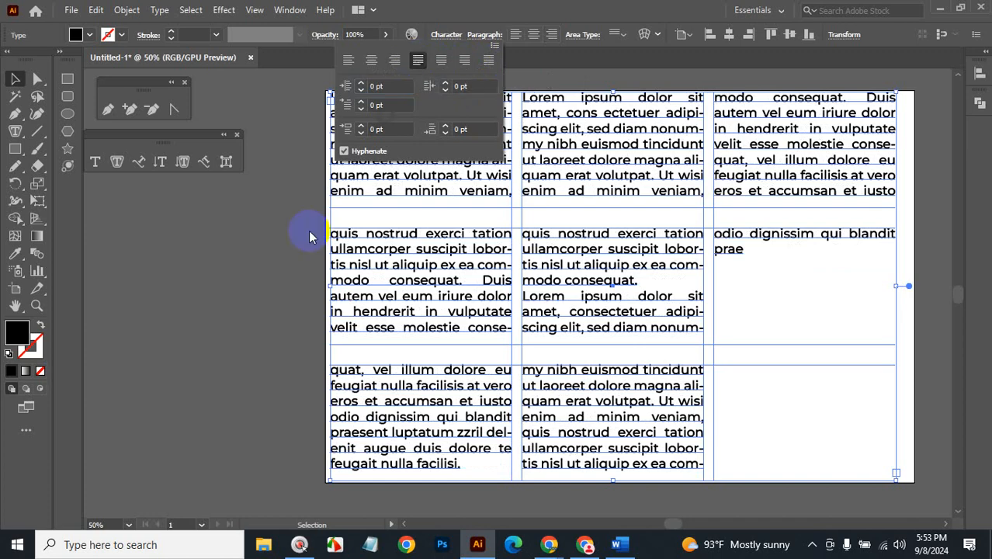
{"action": "left_click", "coordinate": [273, 286]}
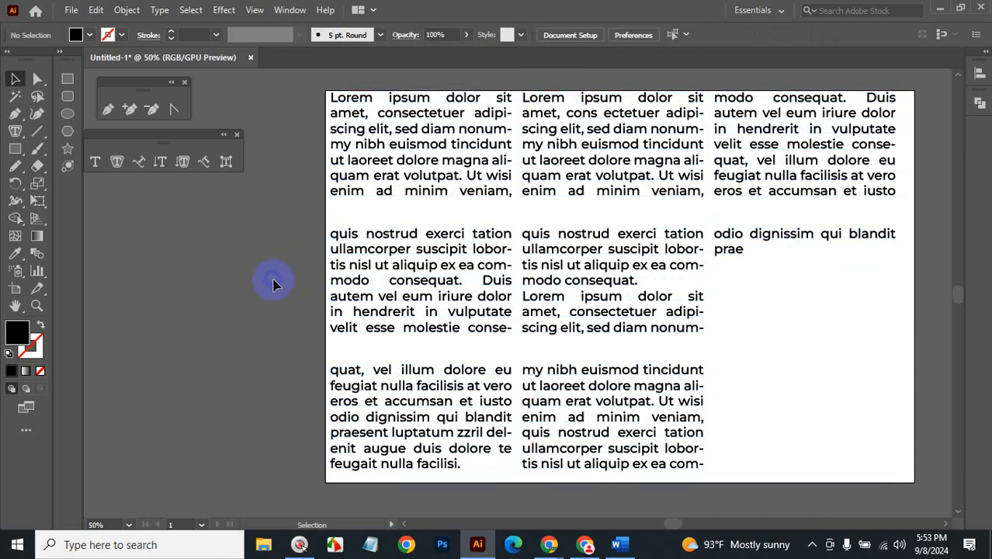
{"action": "left_click", "coordinate": [536, 247]}
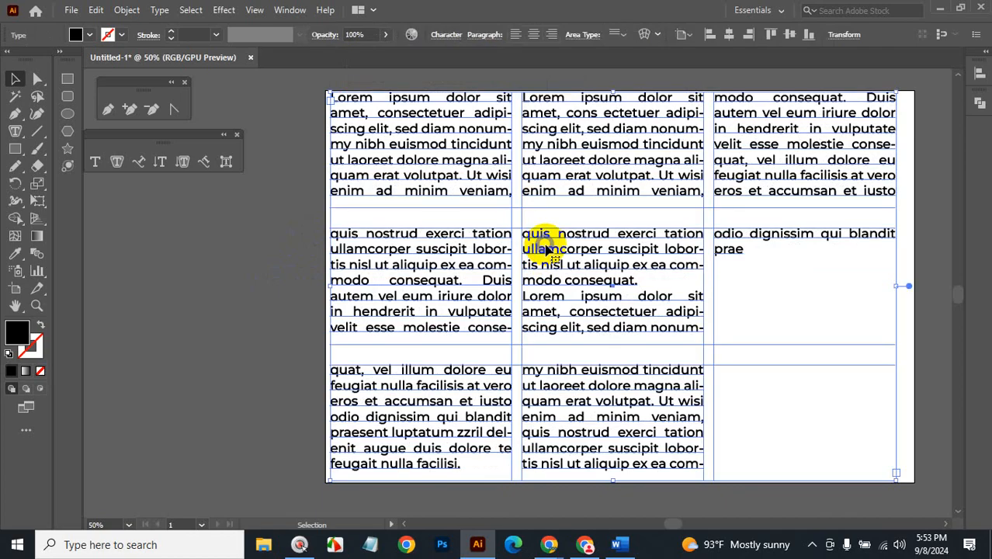
{"action": "left_click", "coordinate": [617, 544]}
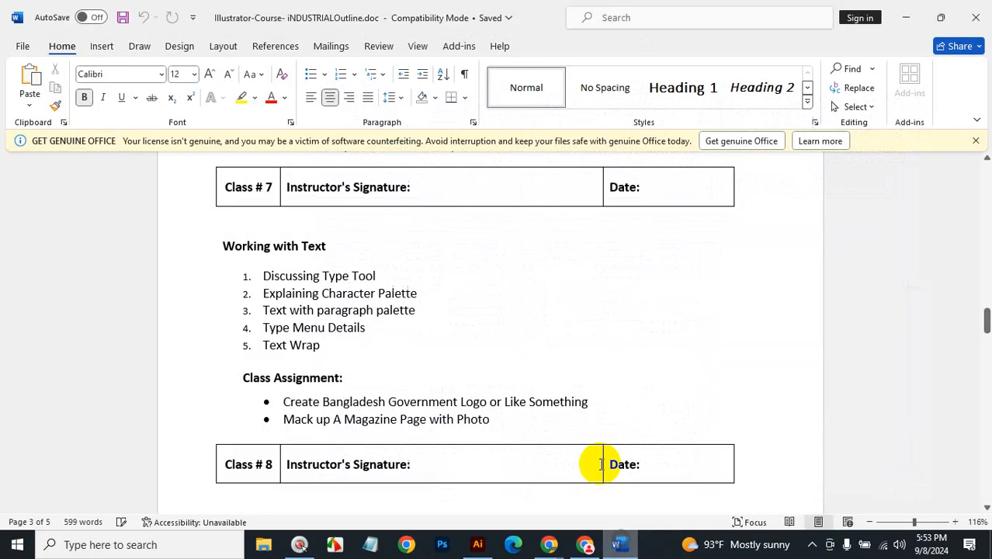
Browse File Explorer to Local Disk (E:) > Class Element and preview the palm-tree PNG.
{"action": "left_click", "coordinate": [904, 19]}
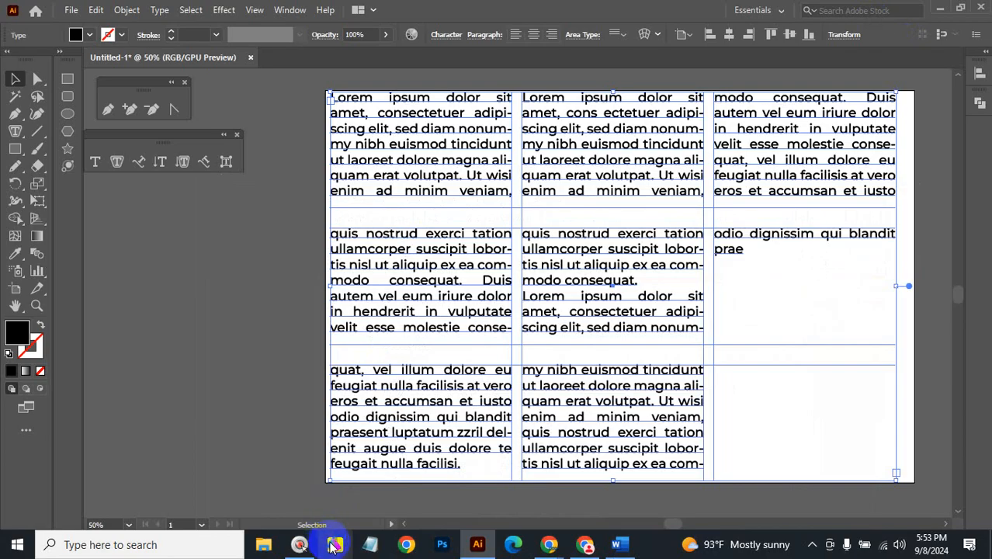
{"action": "left_click", "coordinate": [271, 542]}
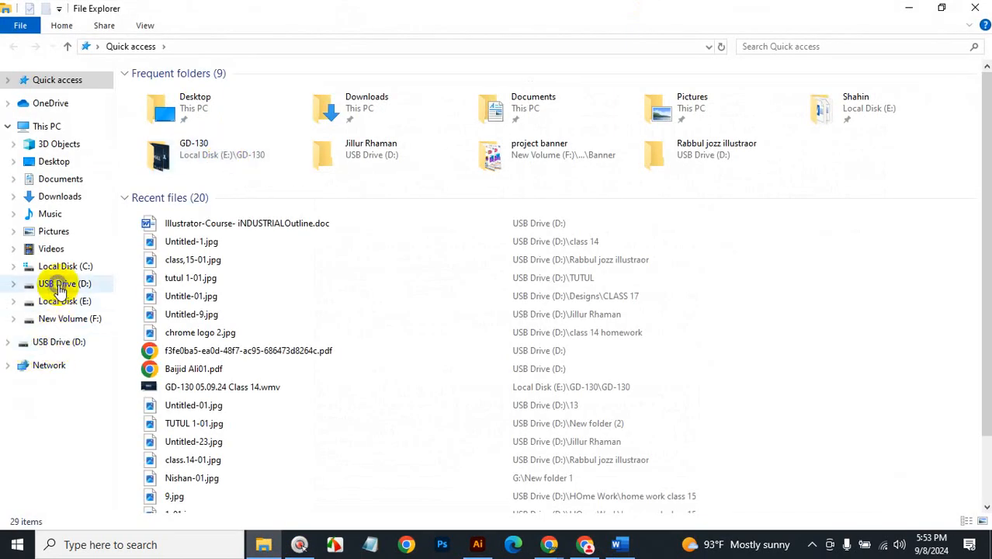
{"action": "left_click", "coordinate": [66, 302]}
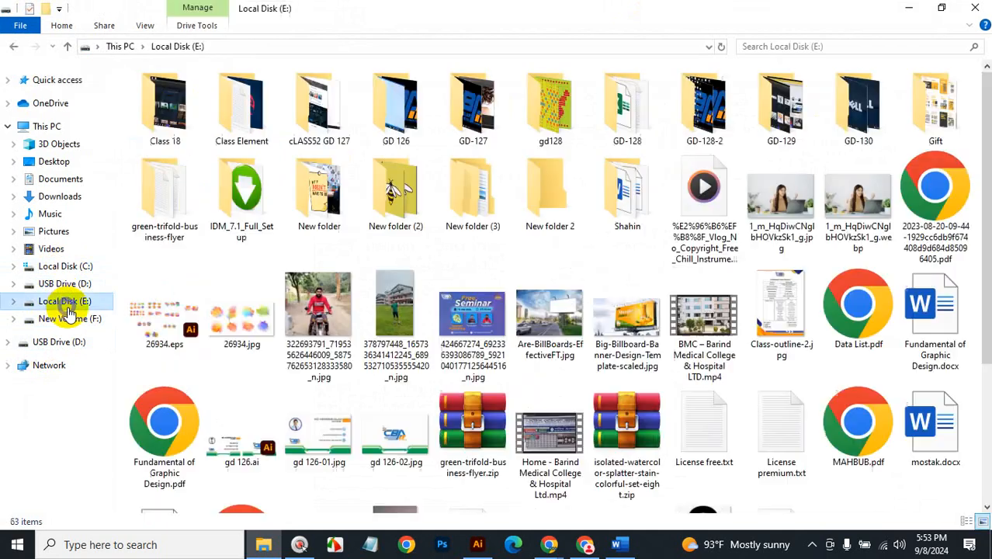
{"action": "double_click", "coordinate": [227, 132]}
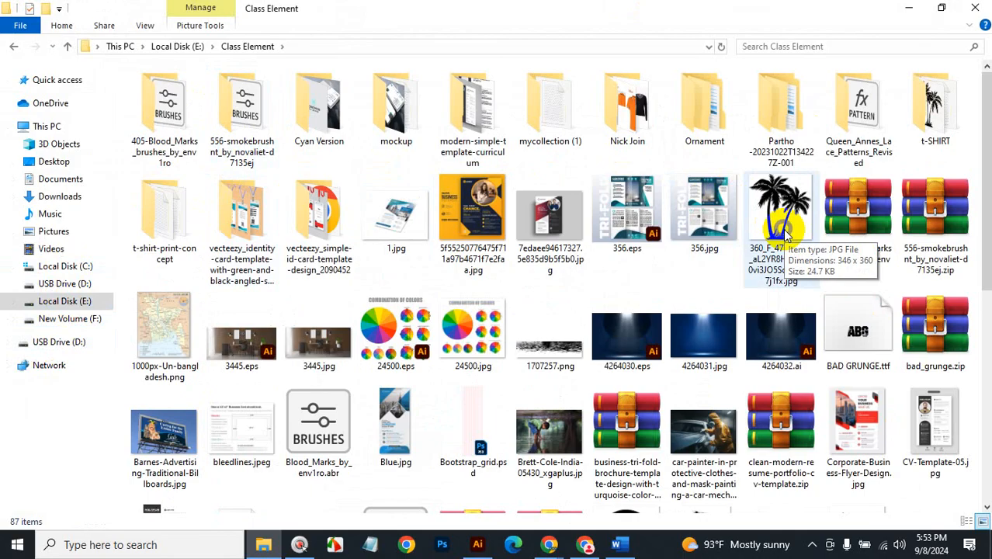
{"action": "scroll", "coordinate": [786, 233], "scroll_direction": "down", "scroll_amount": 3}
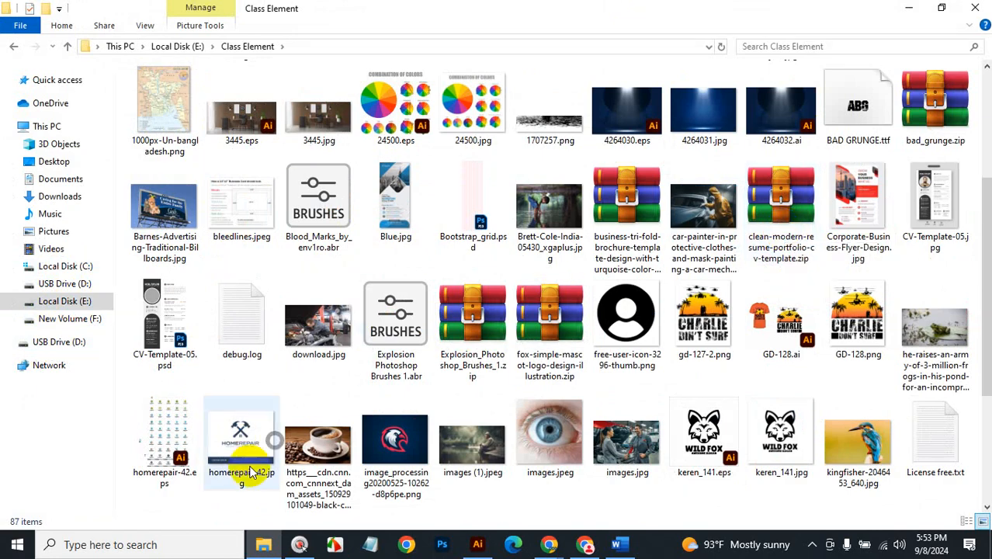
{"action": "scroll", "coordinate": [256, 449], "scroll_direction": "down", "scroll_amount": 3}
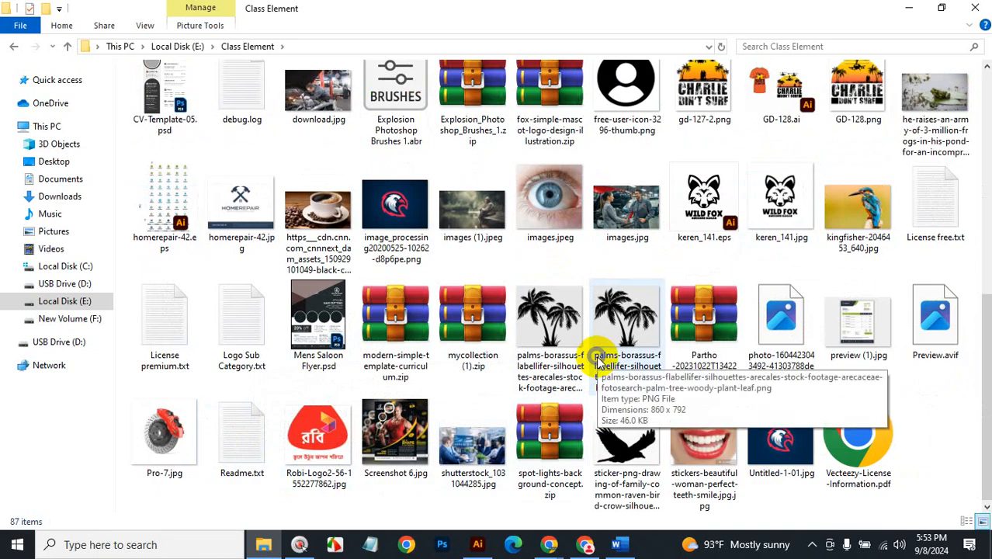
{"action": "left_click", "coordinate": [638, 330]}
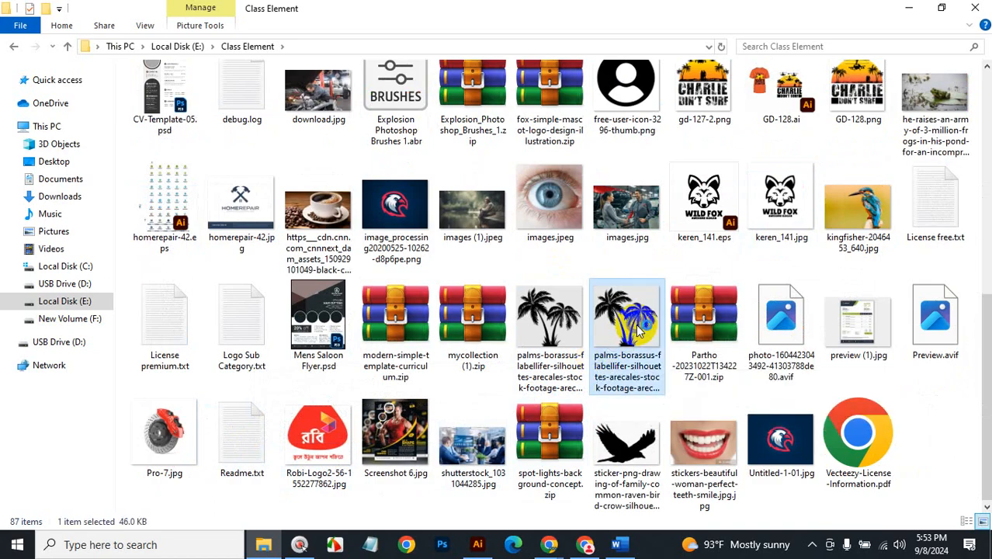
{"action": "double_click", "coordinate": [638, 330]}
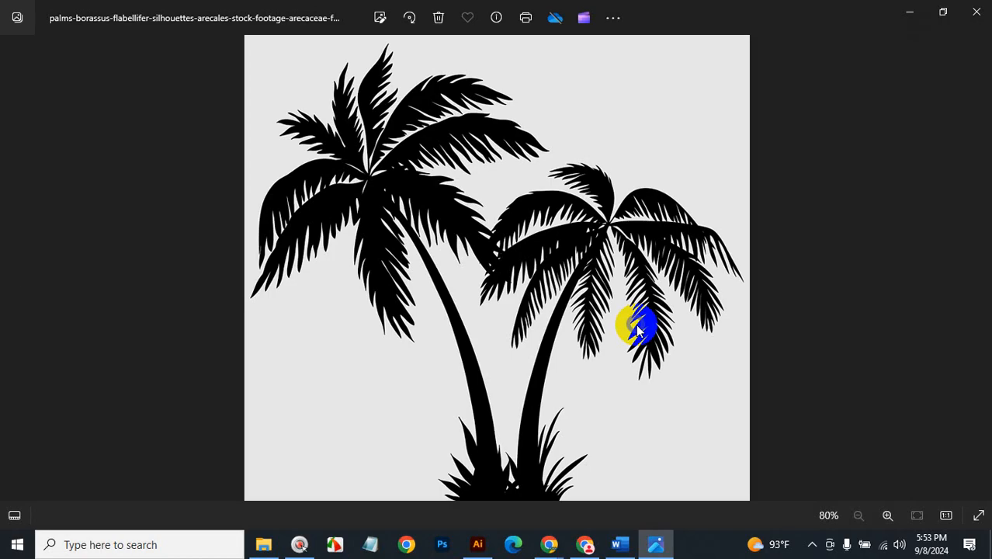
{"action": "left_click", "coordinate": [974, 12]}
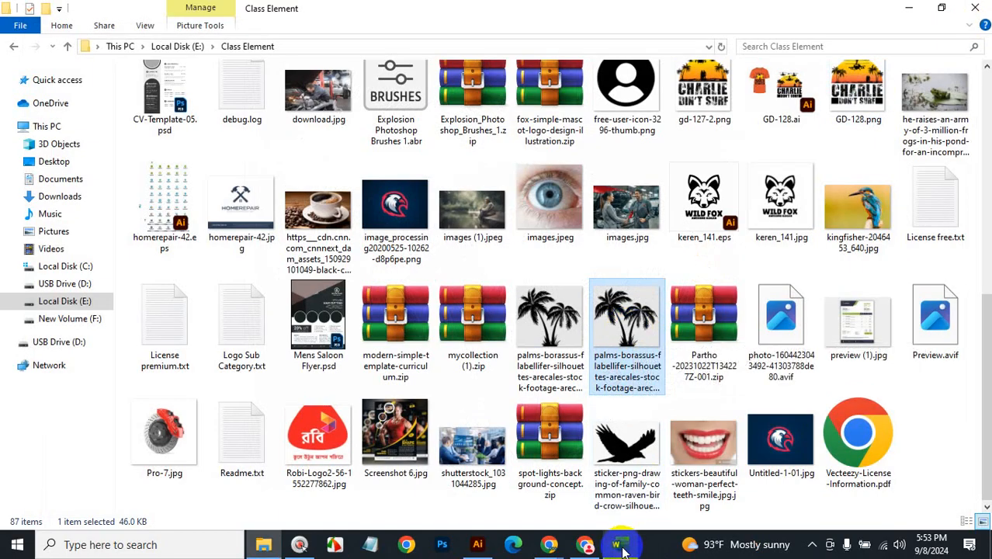
Copy the palm-tree PNG, paste it onto the desktop, and return to Illustrator.
{"action": "mouse_move", "coordinate": [625, 550]}
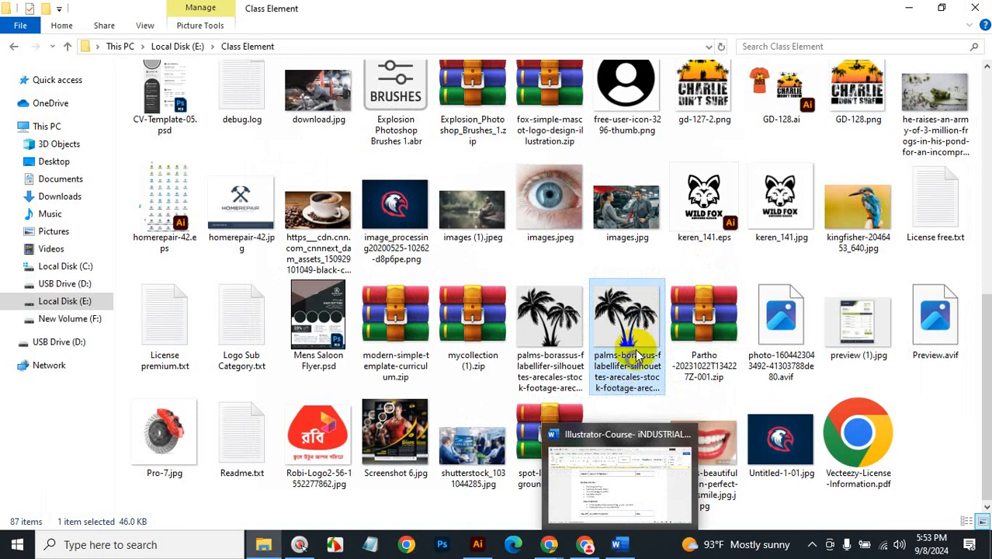
{"action": "left_click", "coordinate": [634, 344]}
{"action": "key", "text": "ctrl+c"}
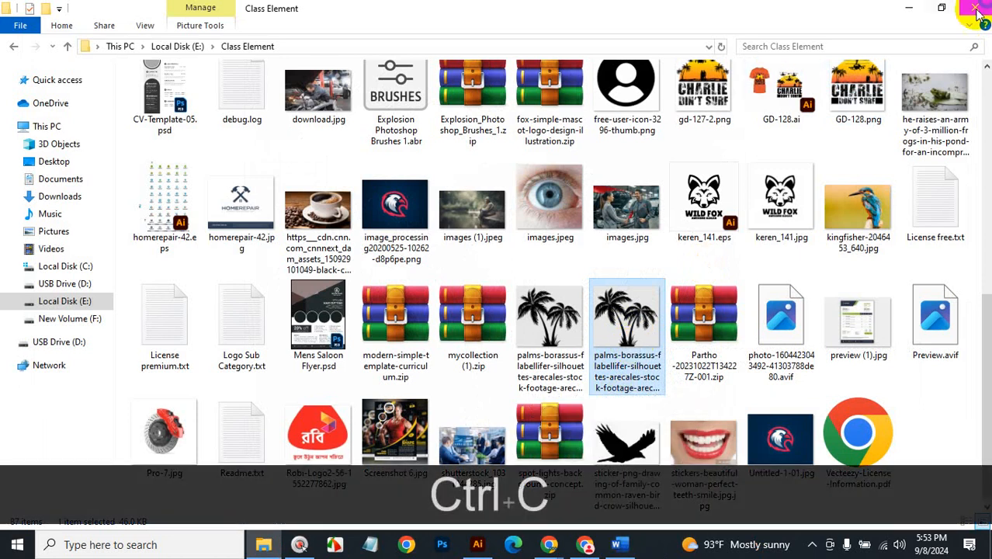
{"action": "left_click", "coordinate": [907, 9]}
{"action": "left_click", "coordinate": [939, 12]}
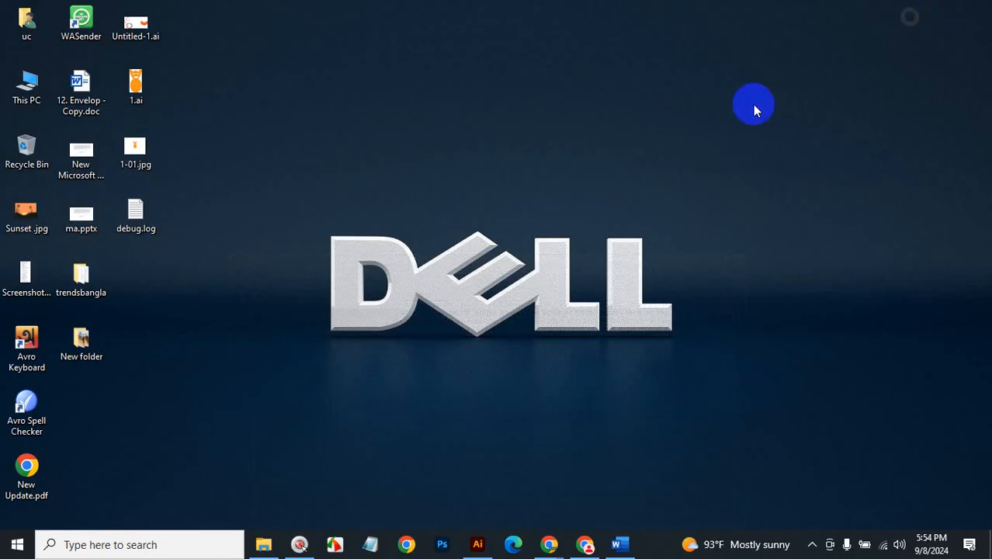
{"action": "key", "text": "ctrl+v"}
{"action": "left_click", "coordinate": [604, 155]}
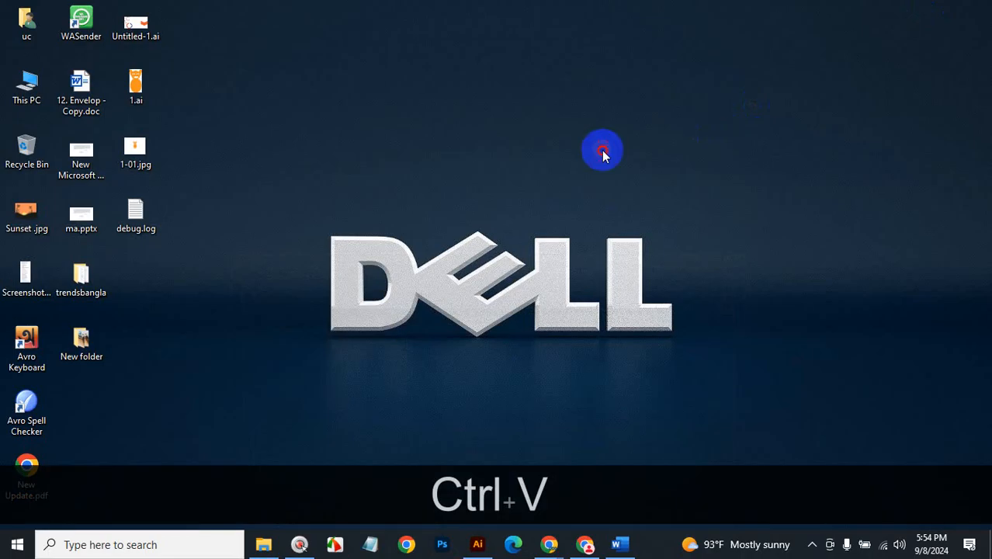
{"action": "key", "text": "ctrl+v"}
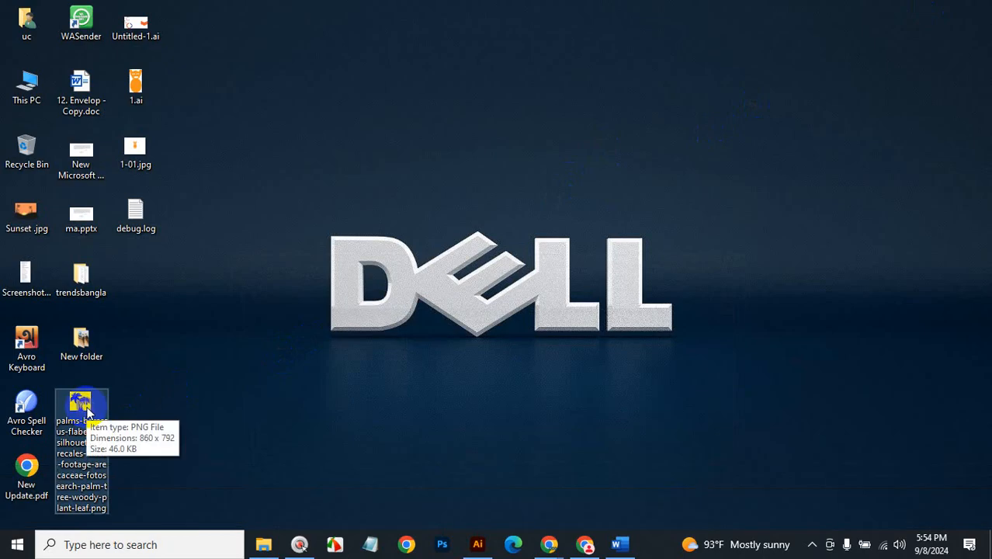
{"action": "left_click", "coordinate": [429, 417]}
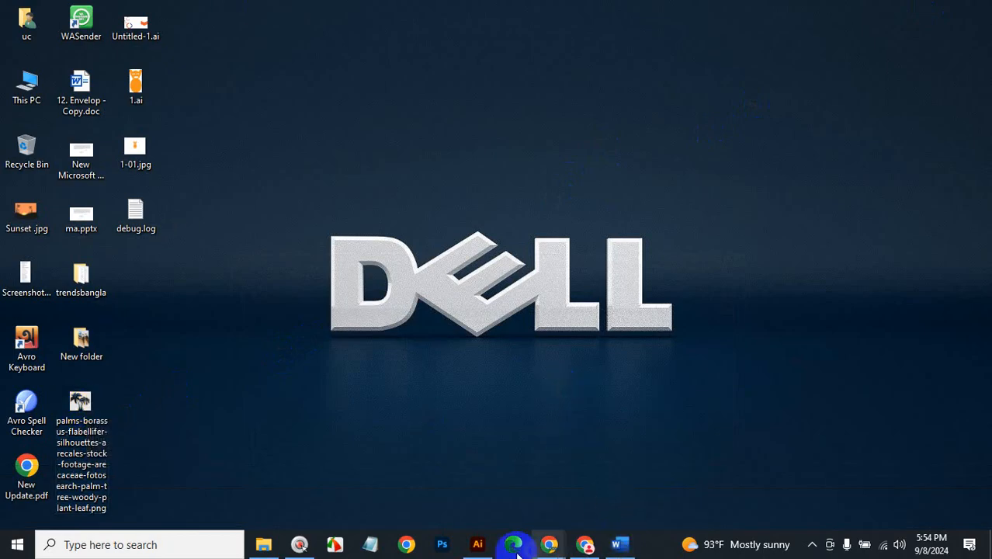
{"action": "left_click", "coordinate": [478, 544]}
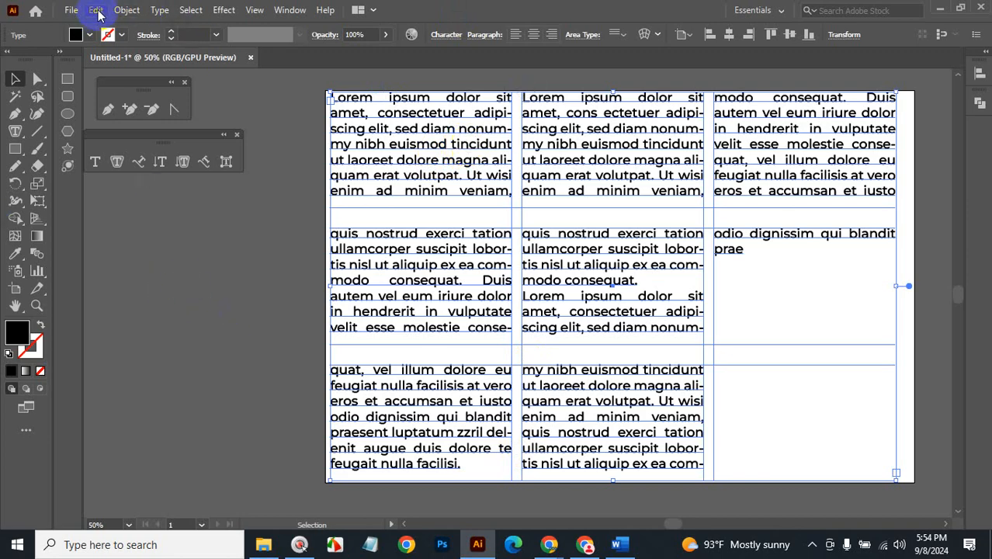
{"action": "left_click", "coordinate": [72, 10]}
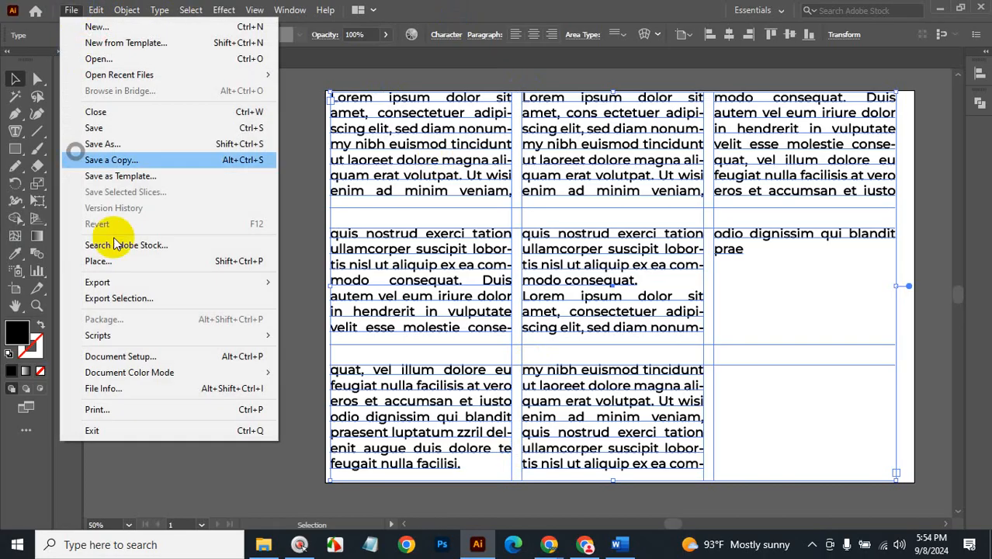
{"action": "left_click", "coordinate": [122, 263]}
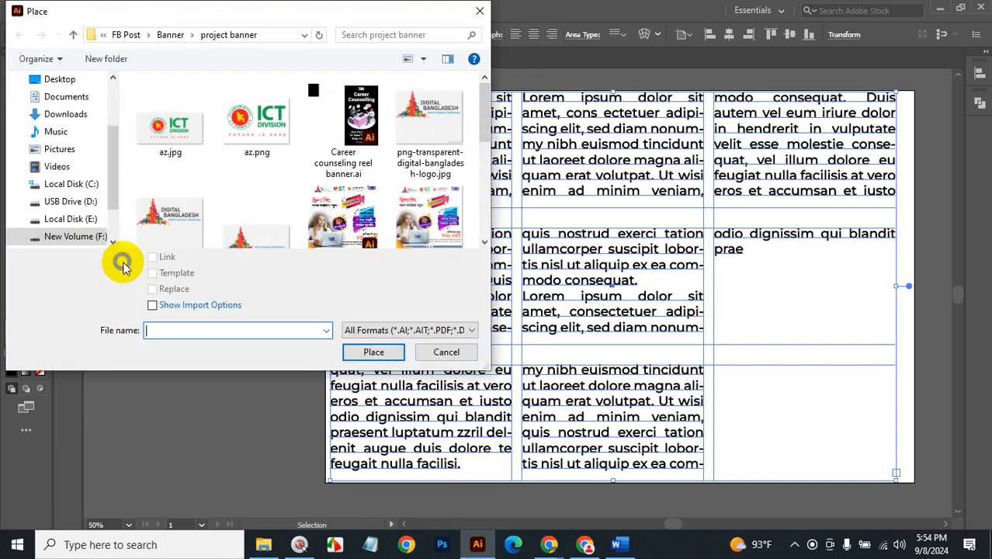
{"action": "left_click", "coordinate": [59, 80]}
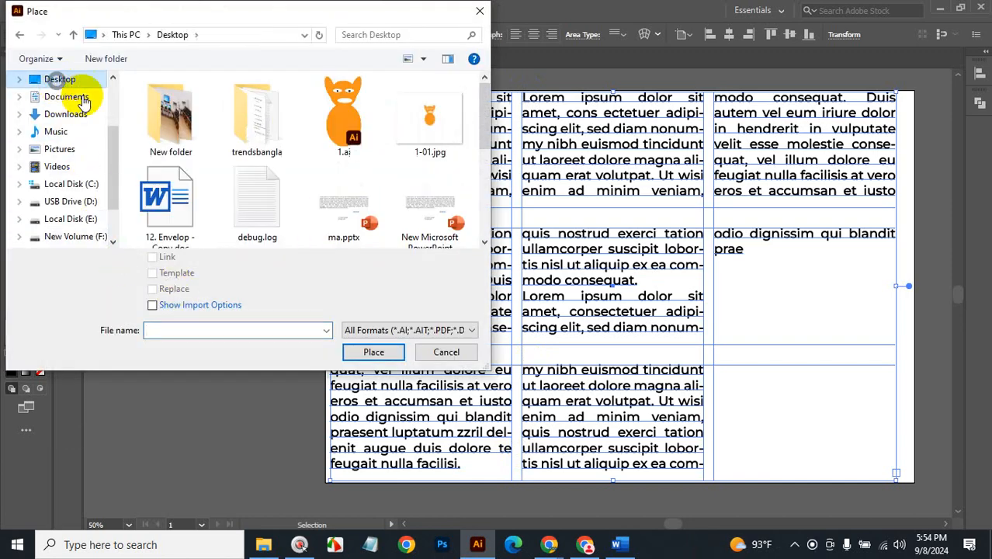
{"action": "scroll", "coordinate": [472, 128], "scroll_direction": "down", "scroll_amount": 3}
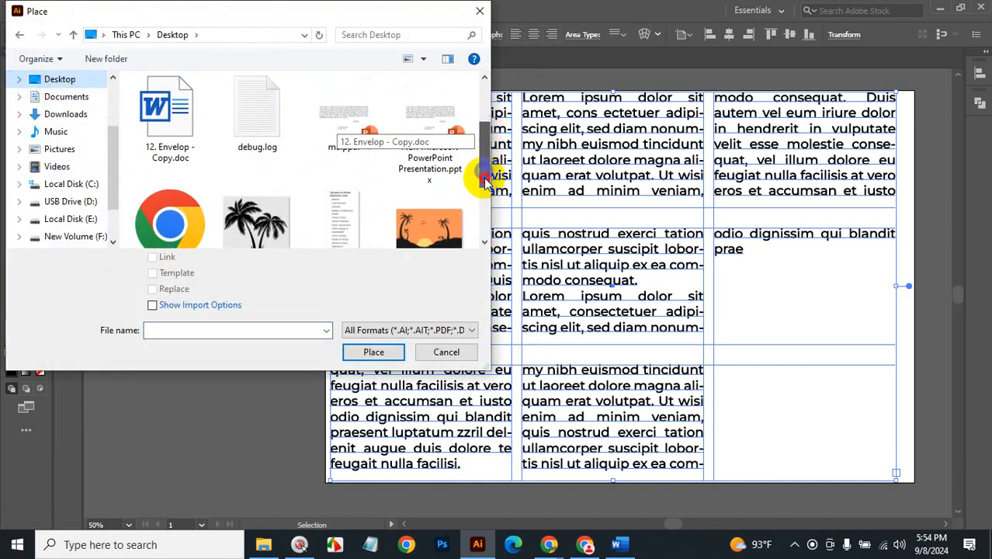
{"action": "left_click", "coordinate": [261, 181]}
{"action": "left_click", "coordinate": [360, 352]}
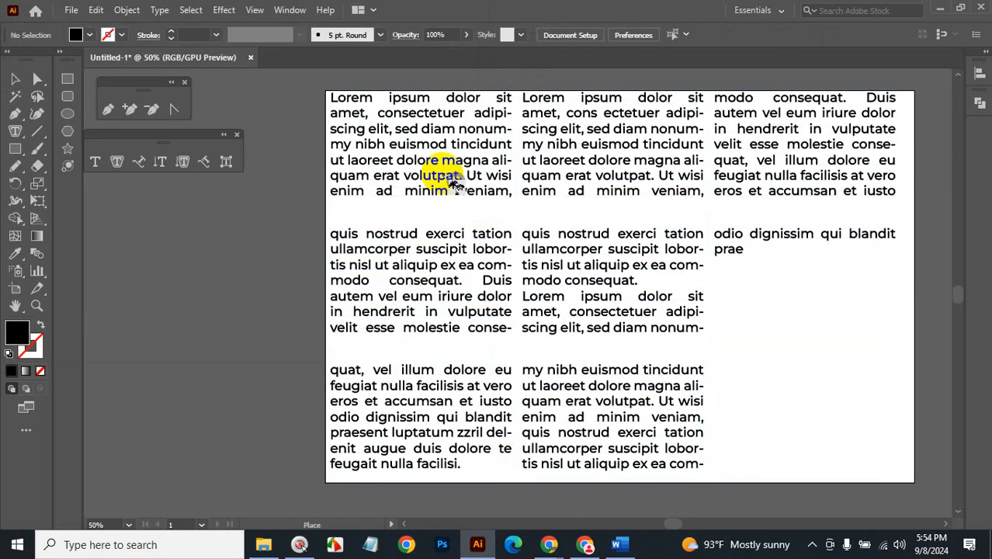
{"action": "left_click_drag", "start_coordinate": [436, 180], "coordinate": [635, 365]}
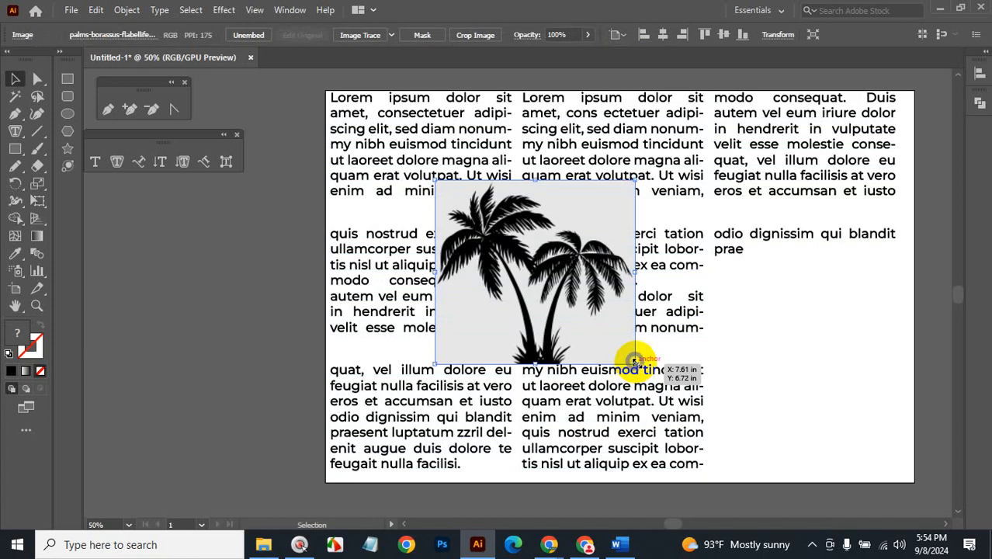
{"action": "key", "text": "BackSpace"}
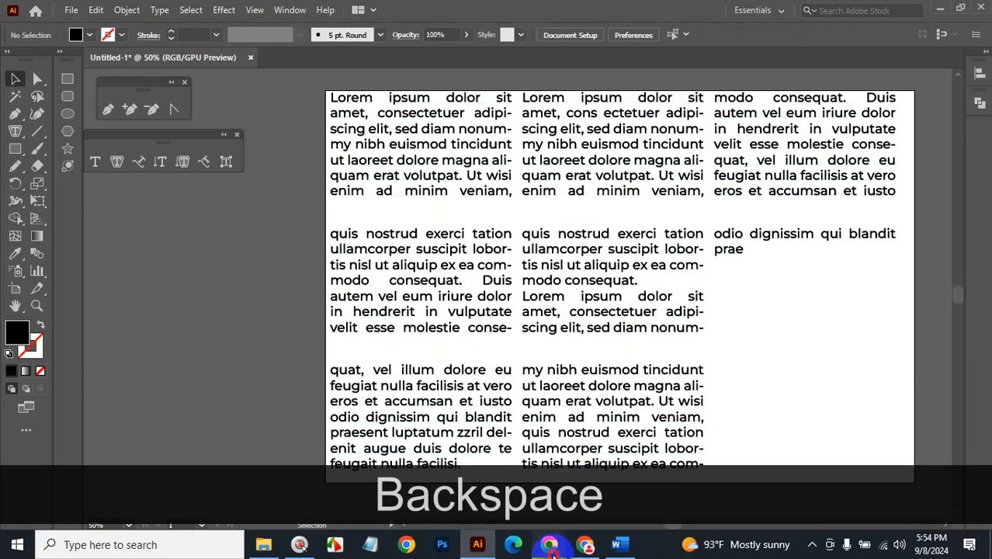
{"action": "mouse_move", "coordinate": [551, 548]}
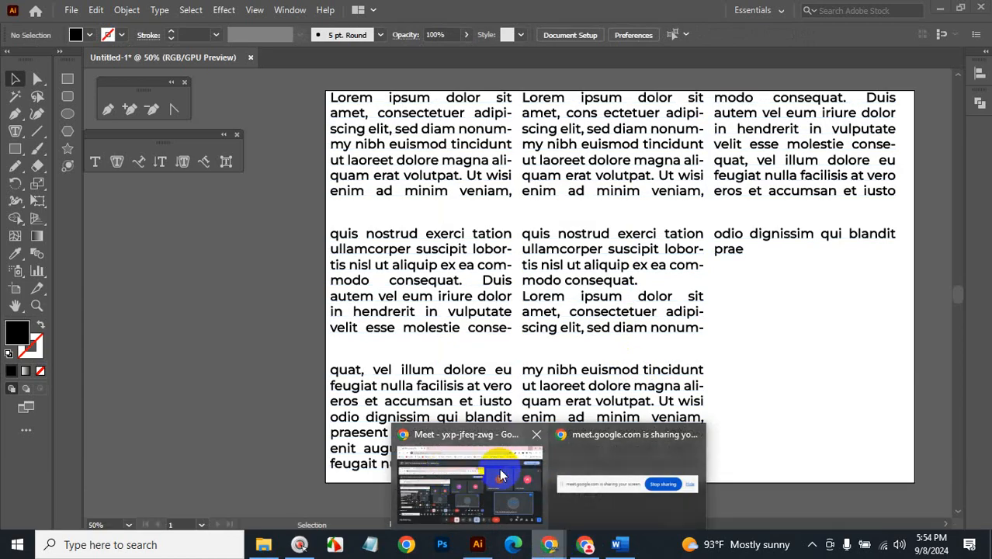
Search Google for 'background remover' and open remove.bg, dismissing its cookie notice.
{"action": "left_click", "coordinate": [501, 475]}
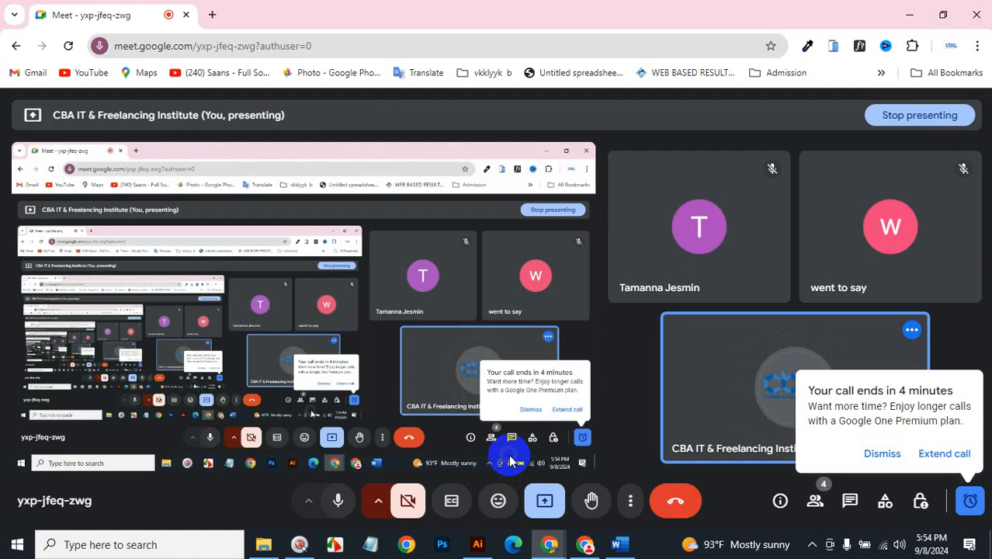
{"action": "left_click", "coordinate": [214, 15]}
{"action": "left_click", "coordinate": [233, 43]}
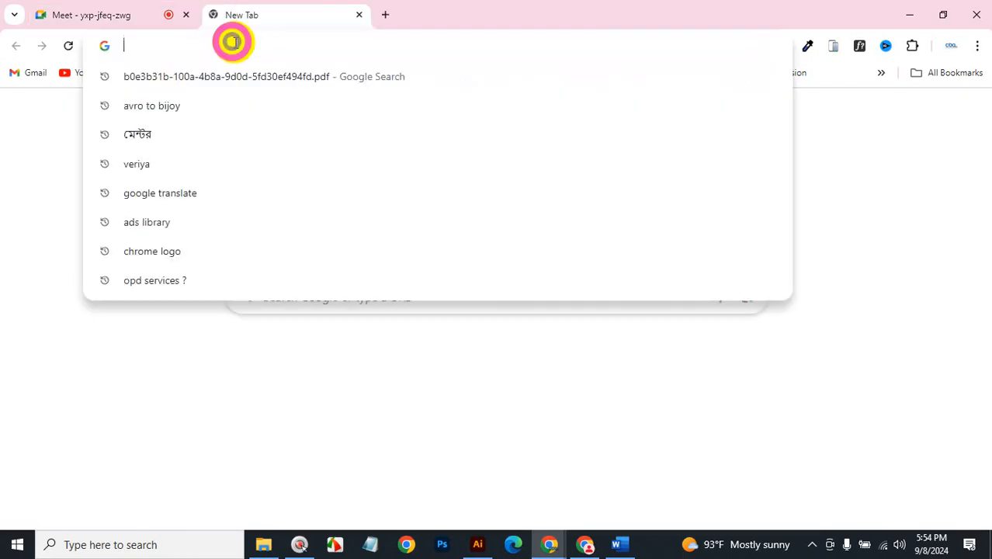
{"action": "type", "text": "bac"}
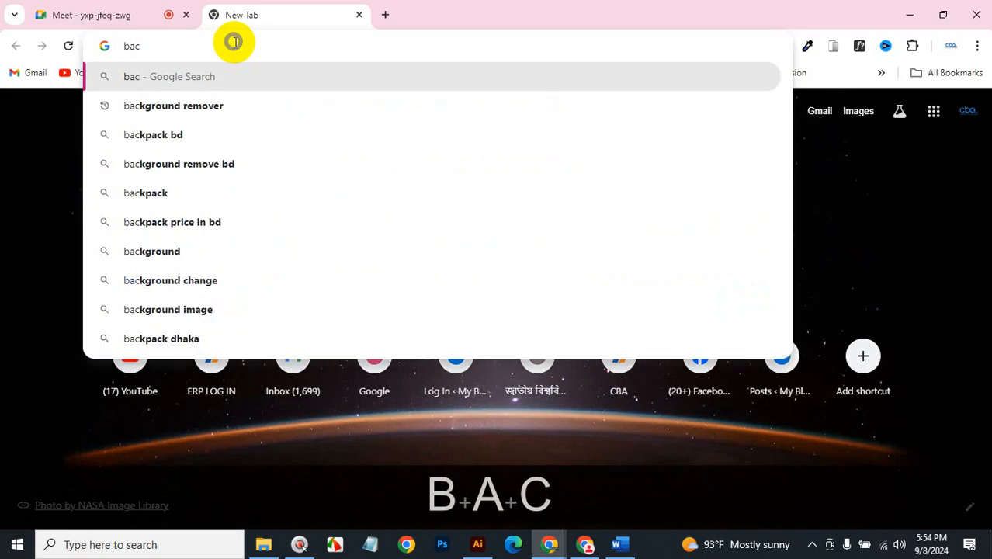
{"action": "type", "text": "k"}
{"action": "left_click", "coordinate": [221, 107]}
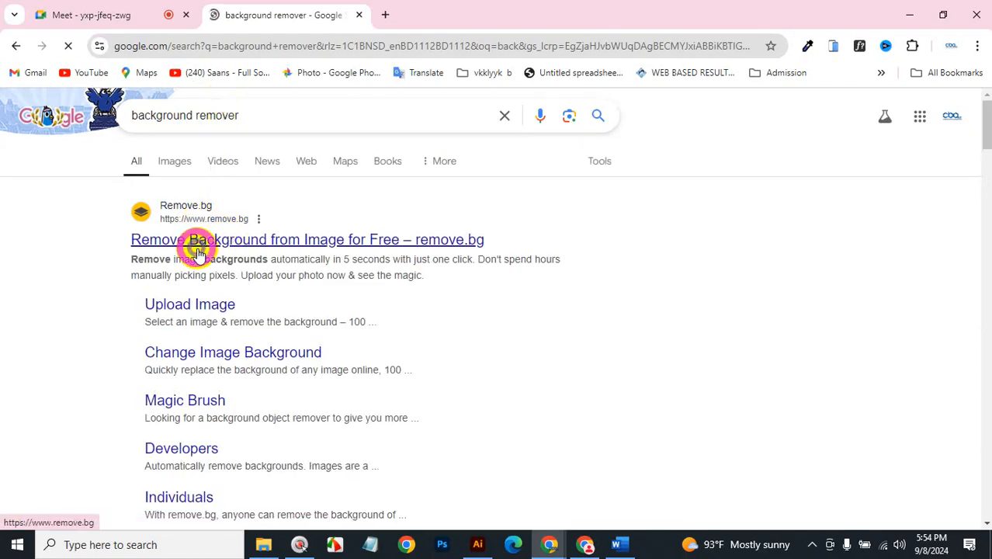
{"action": "left_click", "coordinate": [198, 254]}
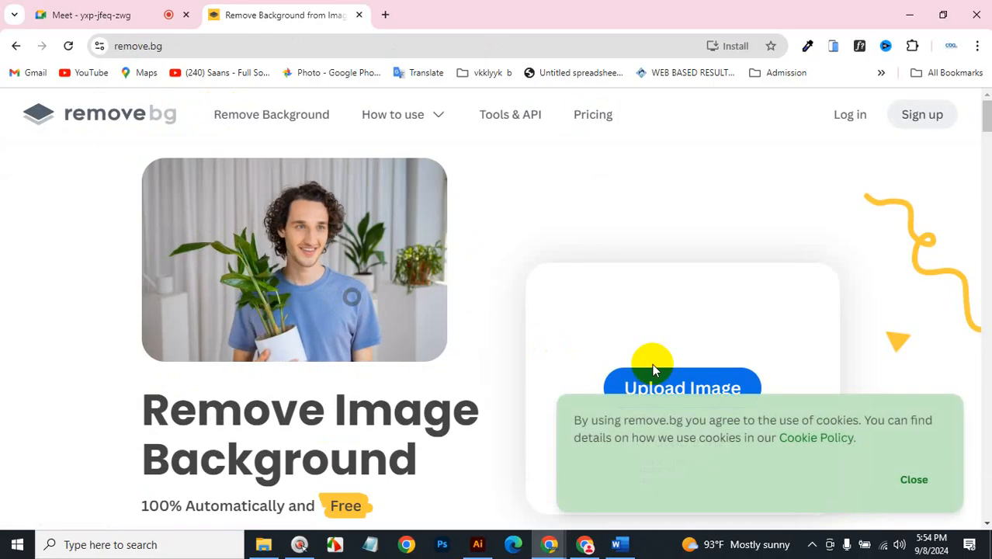
{"action": "left_click", "coordinate": [914, 481]}
Upload the desktop palm-tree image to remove.bg and download the transparent cutout.
{"action": "scroll", "coordinate": [518, 370], "scroll_direction": "down", "scroll_amount": 3}
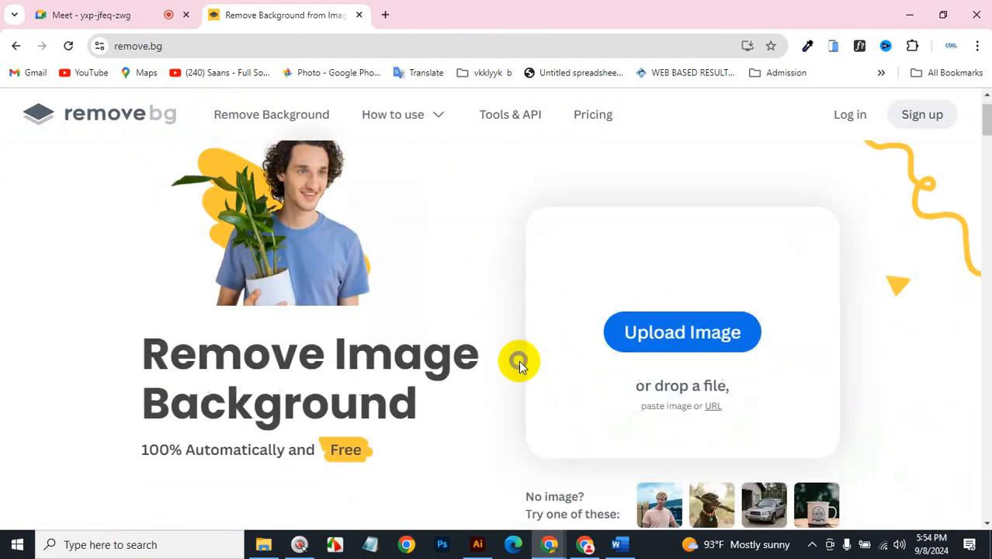
{"action": "scroll", "coordinate": [517, 361], "scroll_direction": "up", "scroll_amount": 3}
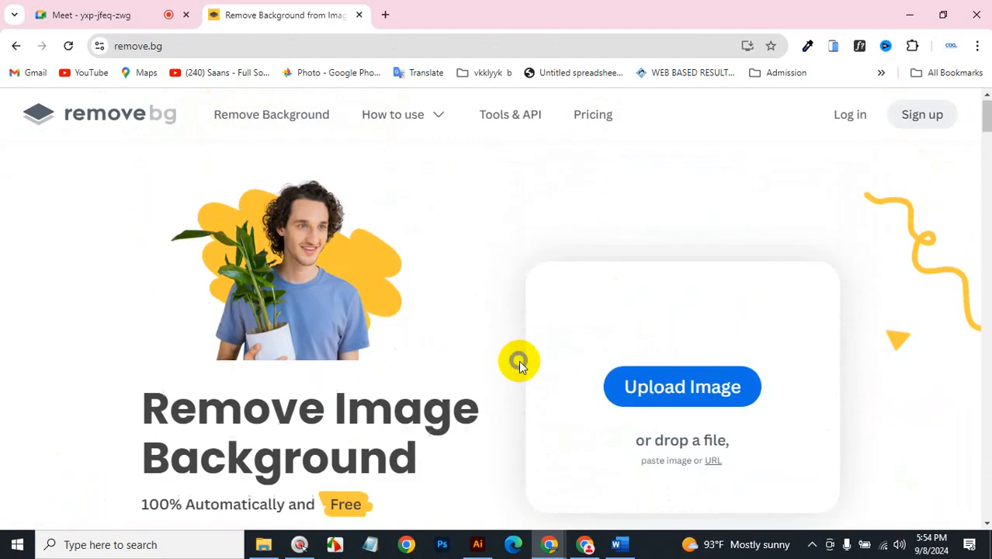
{"action": "left_click", "coordinate": [658, 388]}
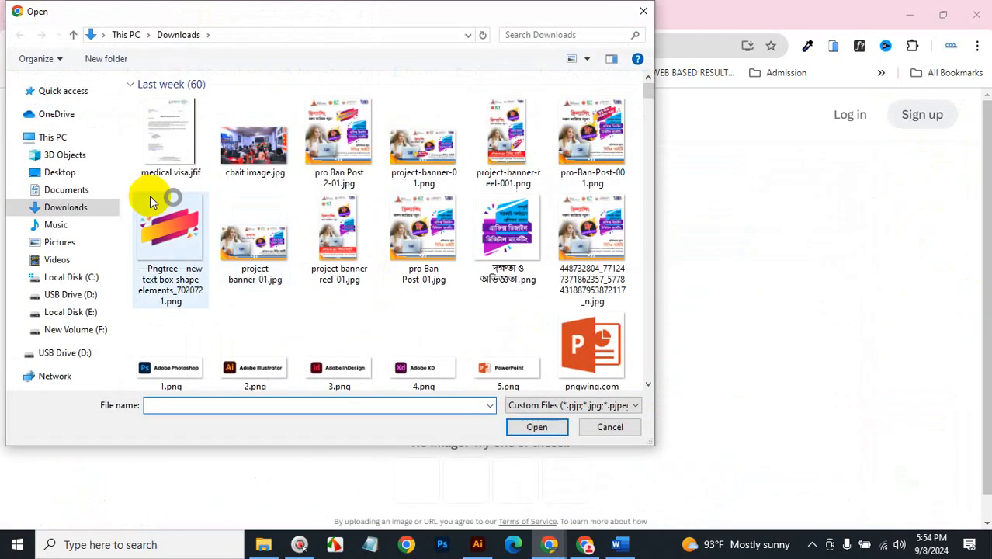
{"action": "left_click", "coordinate": [66, 177]}
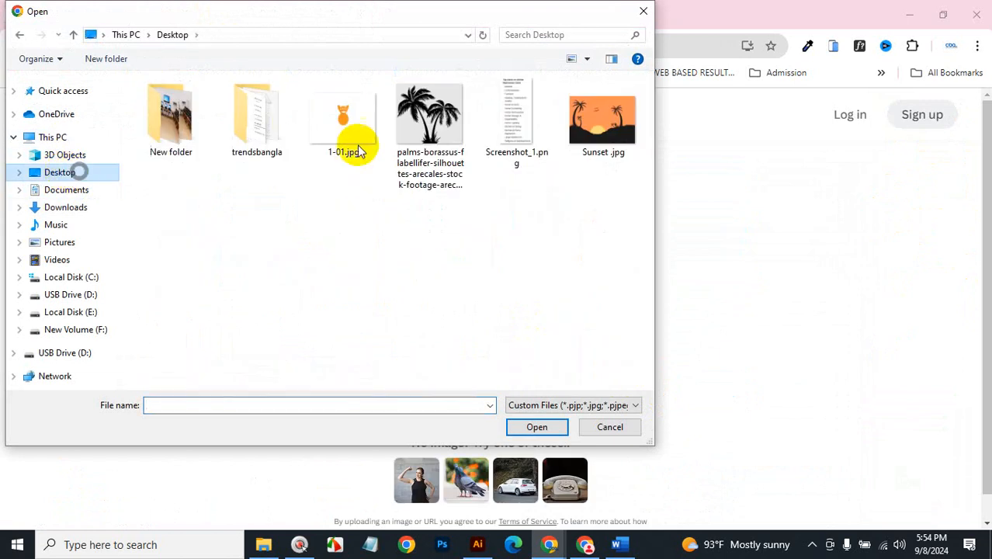
{"action": "left_click", "coordinate": [449, 125]}
{"action": "left_click", "coordinate": [537, 427]}
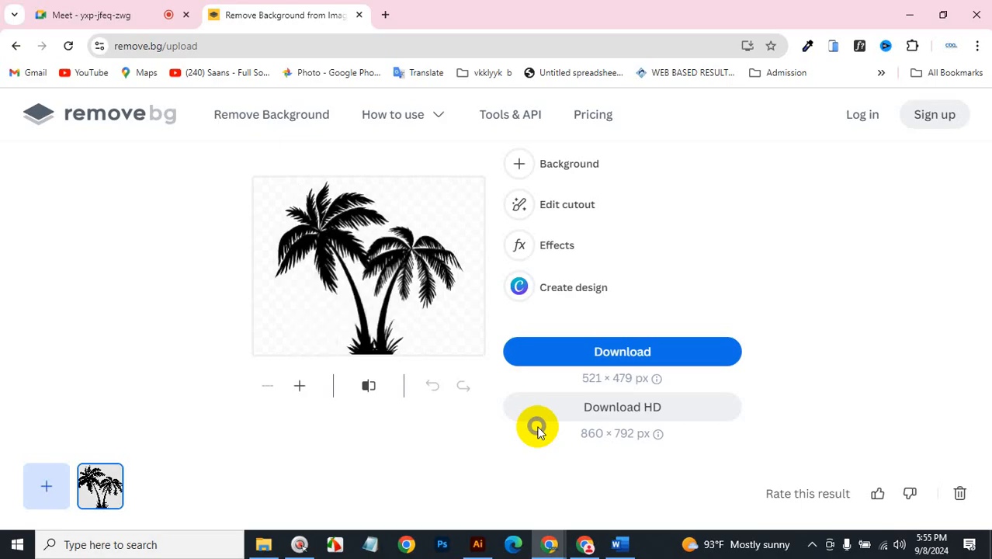
{"action": "left_click", "coordinate": [626, 364]}
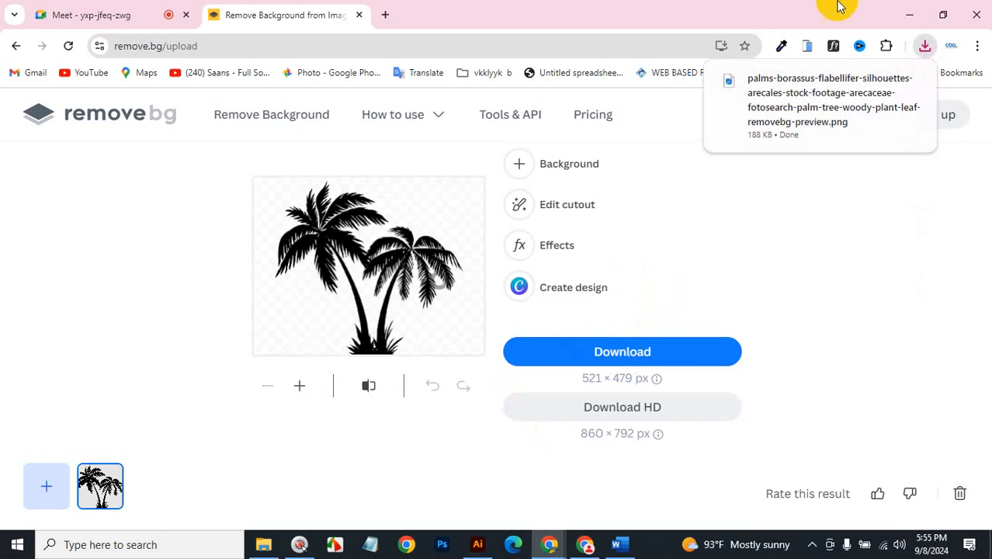
{"action": "left_click", "coordinate": [906, 12]}
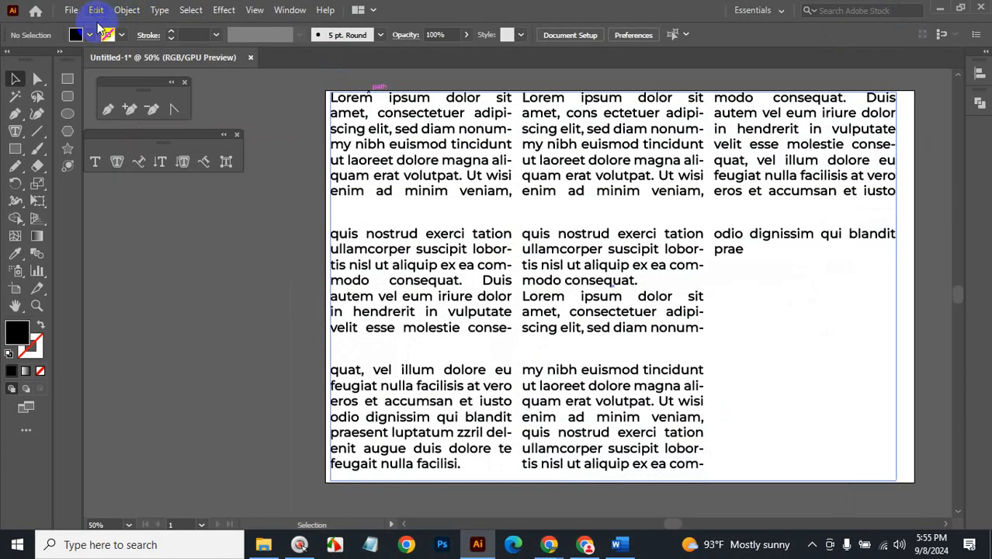
Place the removebg palm-tree PNG from Downloads, dragging it out over the middle of the text.
{"action": "left_click", "coordinate": [442, 175]}
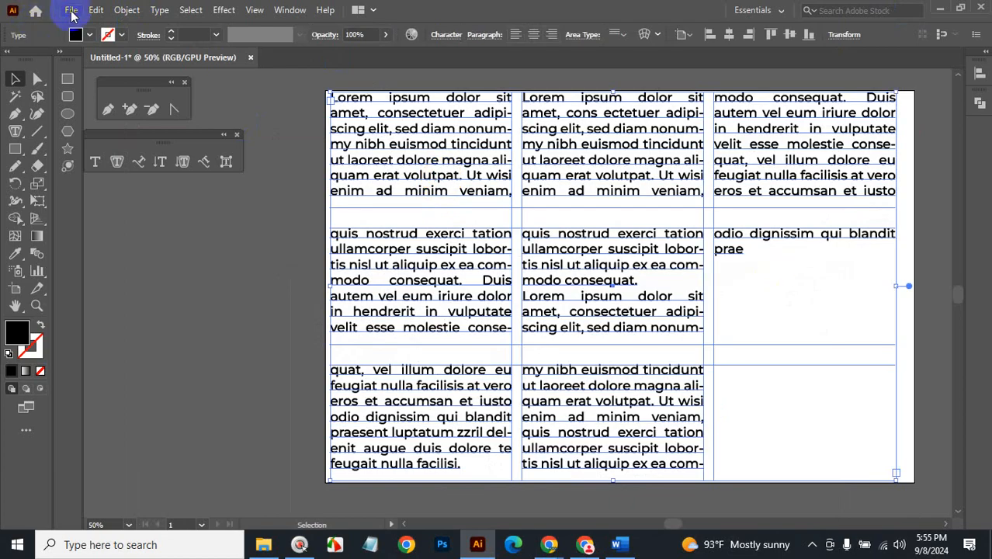
{"action": "left_click", "coordinate": [70, 11]}
{"action": "left_click", "coordinate": [92, 259]}
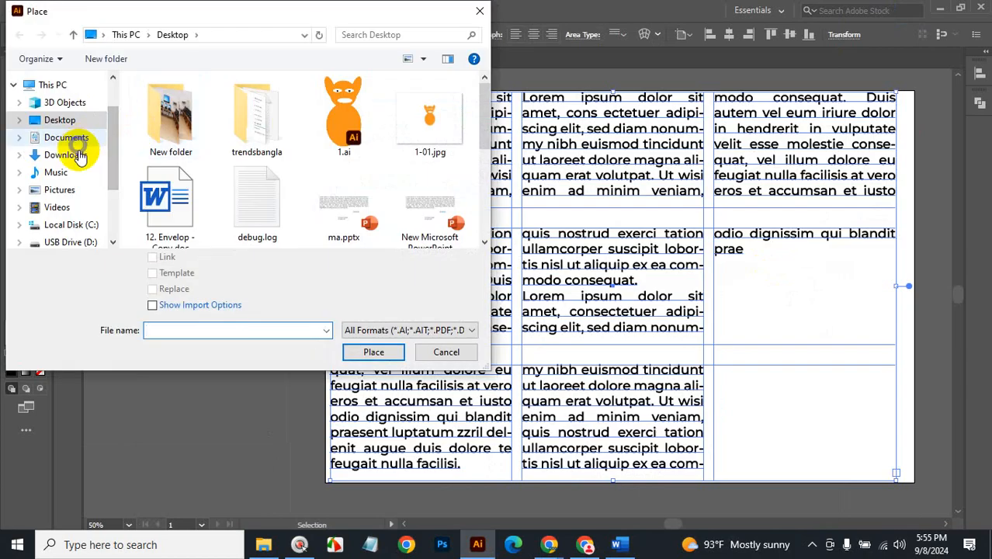
{"action": "left_click", "coordinate": [76, 154]}
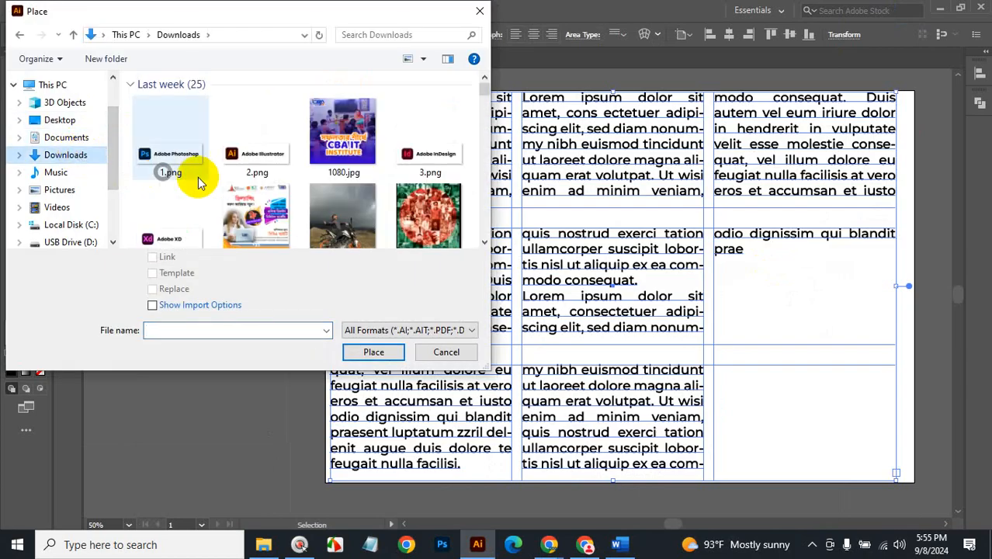
{"action": "left_click", "coordinate": [170, 143]}
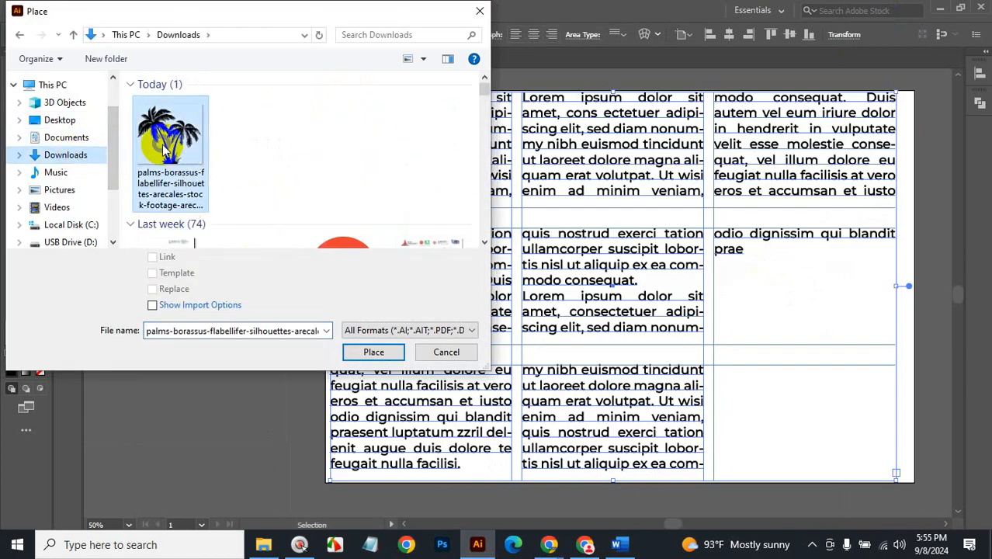
{"action": "left_click", "coordinate": [370, 353]}
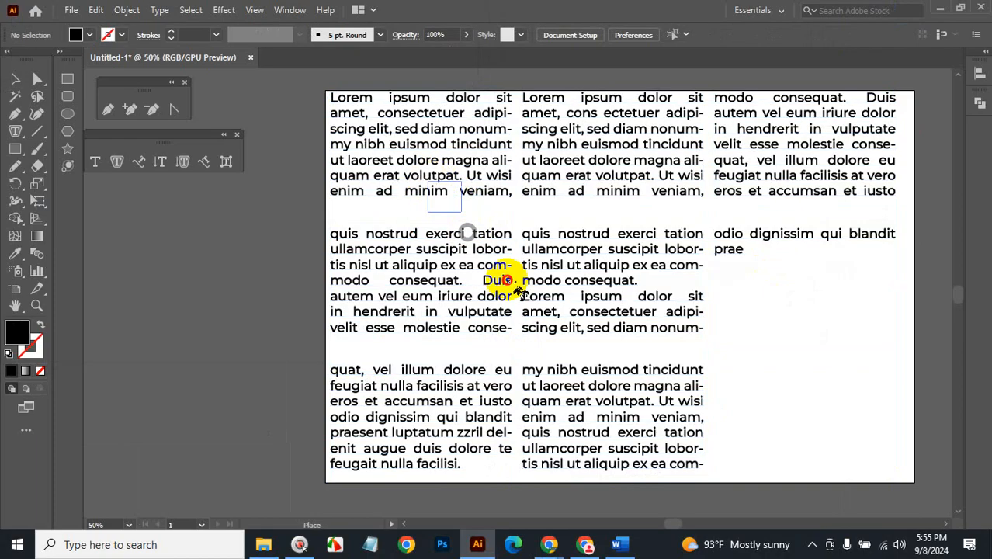
{"action": "mouse_move", "coordinate": [503, 280]}
{"action": "left_mouse_down"}
{"action": "mouse_move", "coordinate": [593, 366]}
{"action": "mouse_move", "coordinate": [632, 414]}
{"action": "mouse_move", "coordinate": [638, 448]}
{"action": "left_mouse_up"}
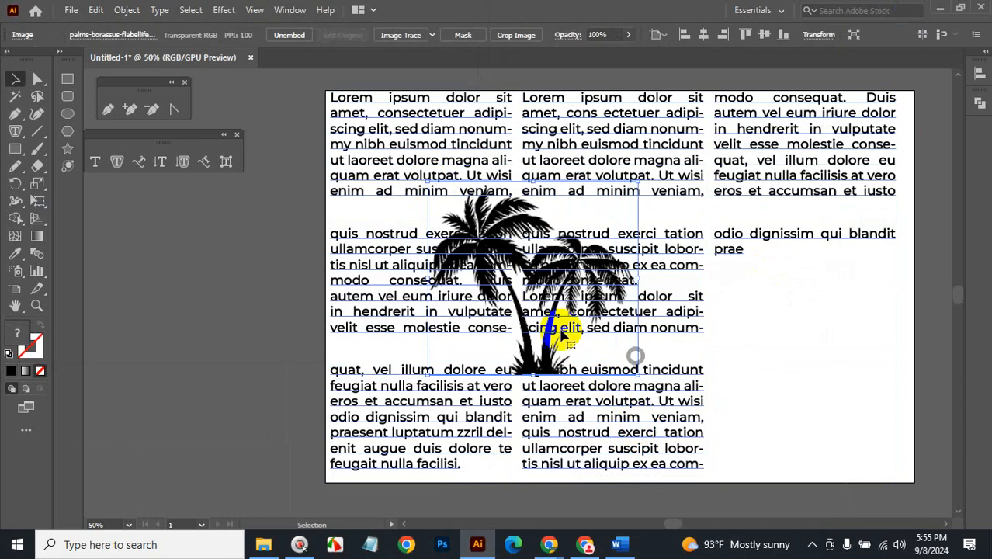
Apply Object > Text Wrap > Make to the palm image, then deselect it.
{"action": "left_click", "coordinate": [158, 10]}
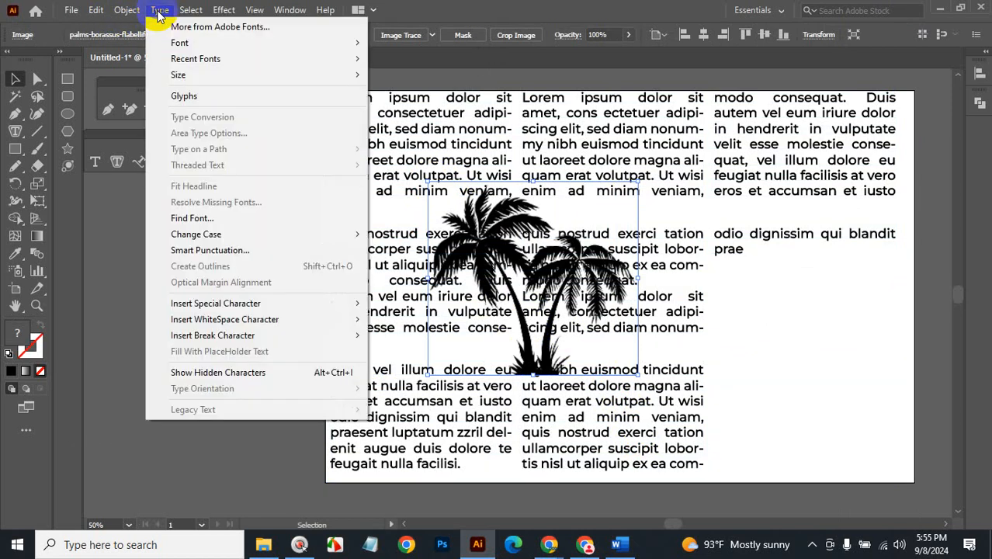
{"action": "mouse_move", "coordinate": [94, 14]}
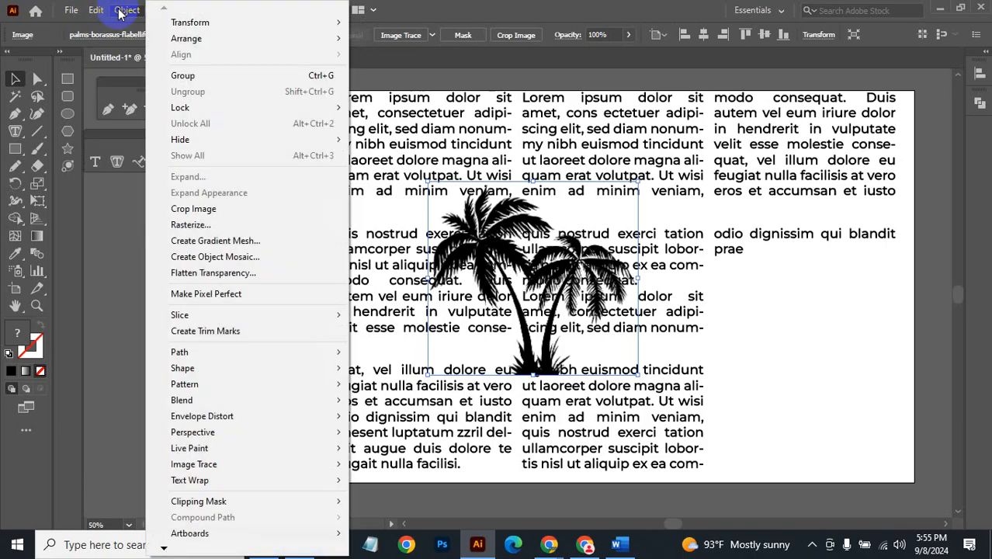
{"action": "mouse_move", "coordinate": [220, 482]}
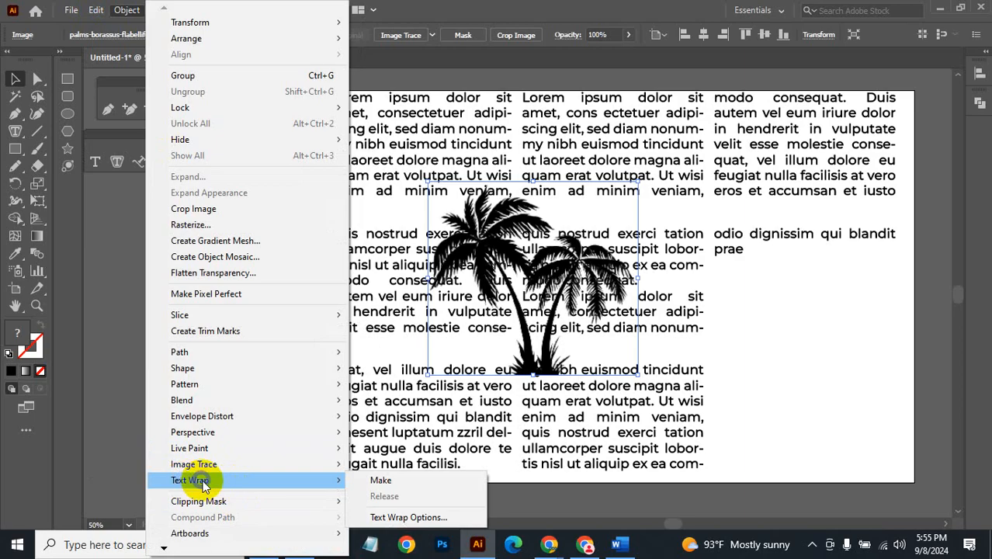
{"action": "left_click", "coordinate": [376, 482]}
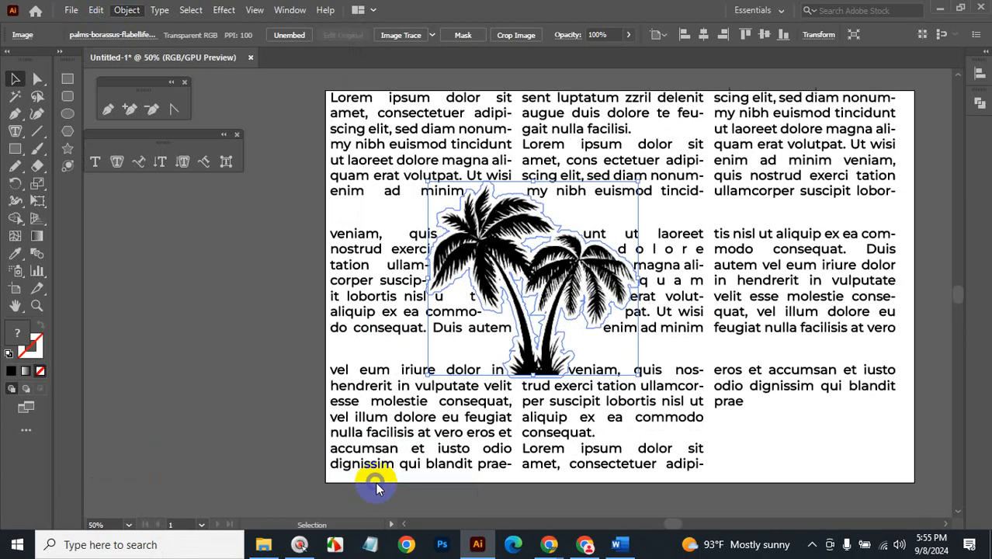
{"action": "left_click", "coordinate": [742, 350]}
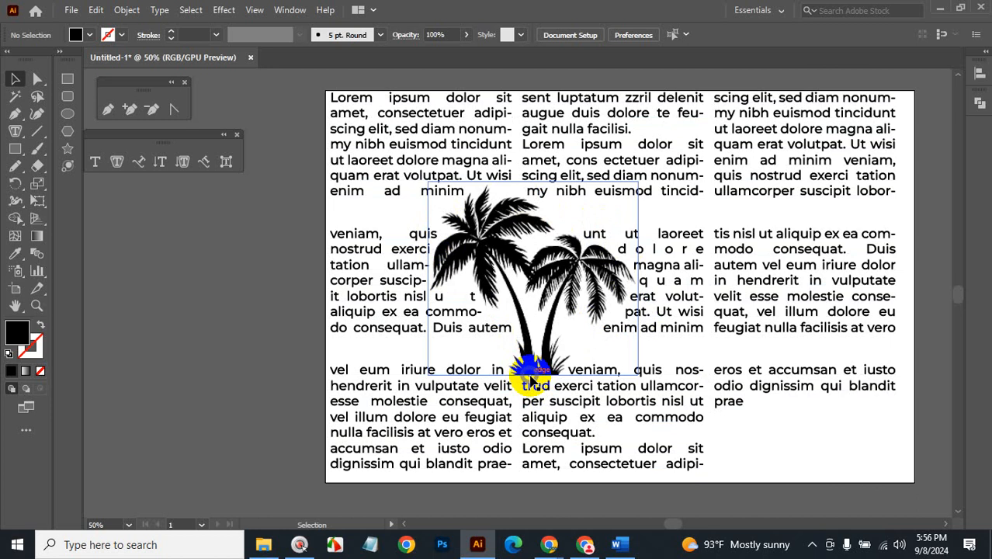
Try Text Wrap Options, cancel, and reselect the palm-tree image instead of the text.
{"action": "left_click", "coordinate": [122, 10]}
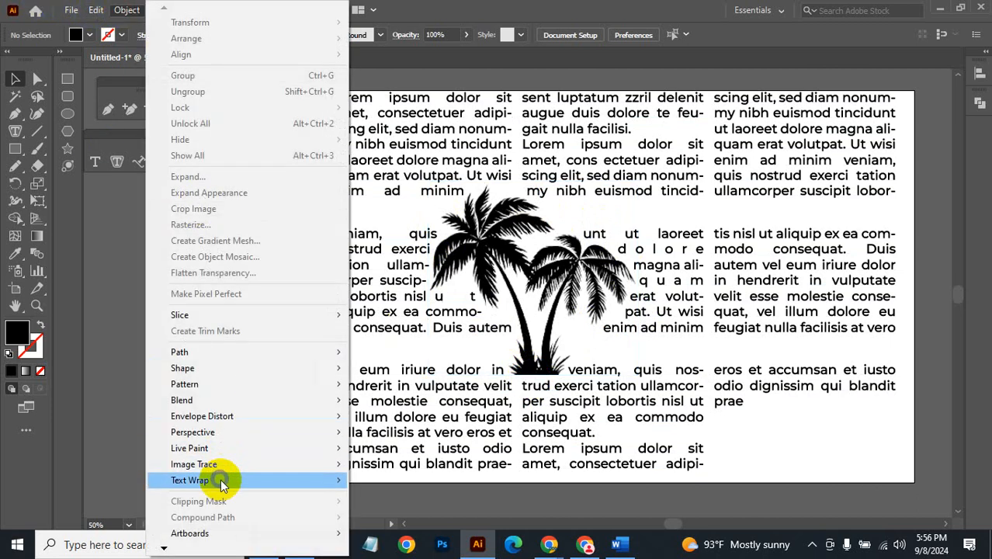
{"action": "mouse_move", "coordinate": [220, 479]}
{"action": "left_click", "coordinate": [383, 517]}
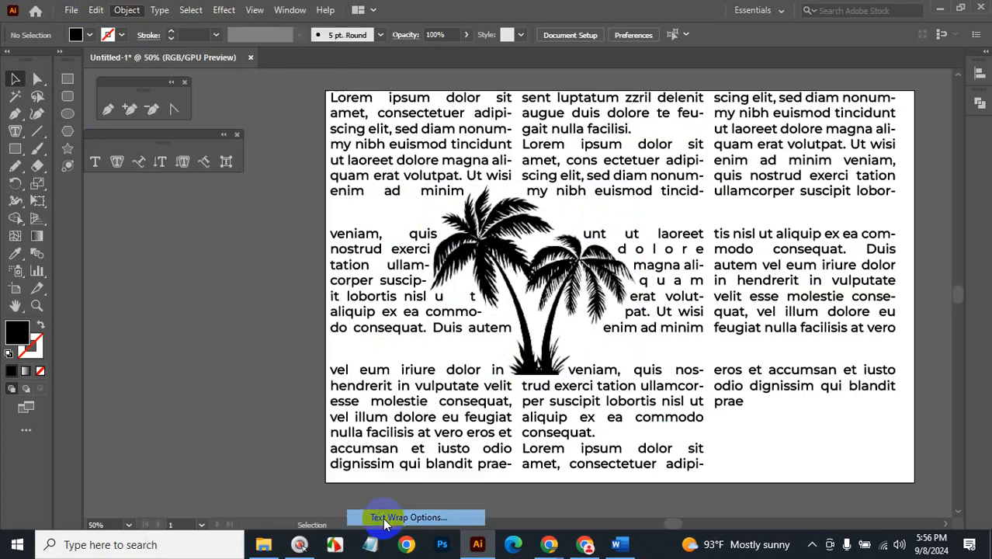
{"action": "left_click_drag", "start_coordinate": [483, 191], "coordinate": [287, 330]}
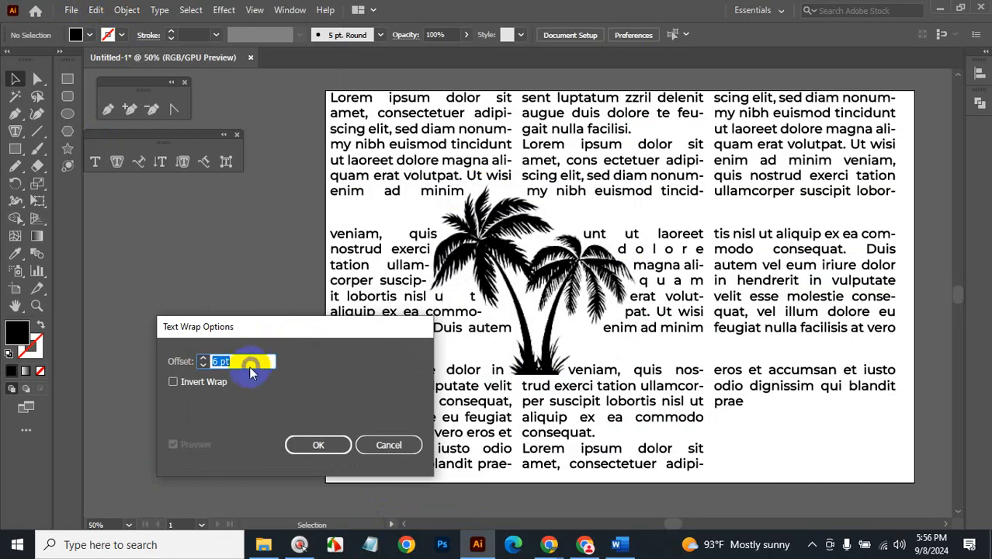
{"action": "key", "text": "Up"}
{"action": "key", "text": "Up"}
{"action": "key", "text": "Up"}
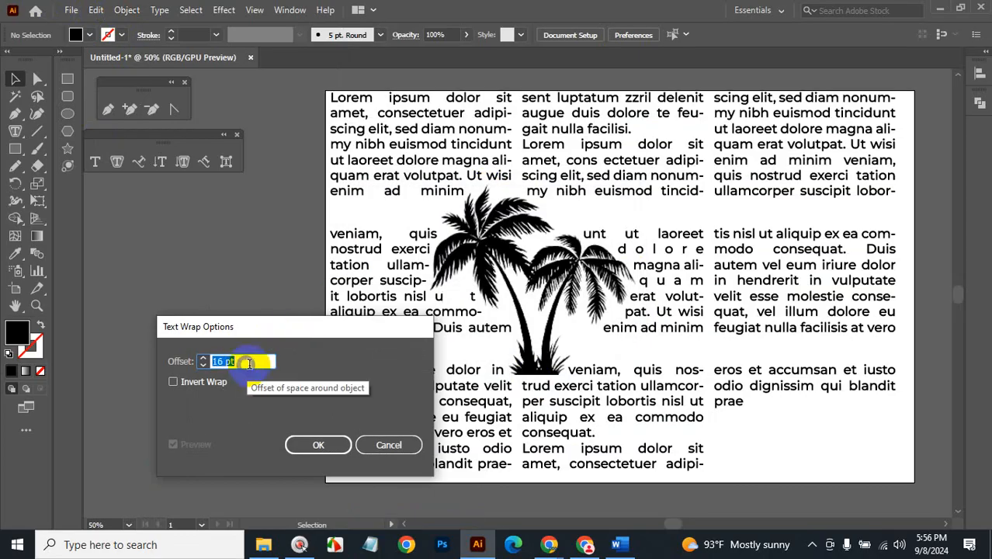
{"action": "left_click", "coordinate": [403, 445]}
{"action": "left_click", "coordinate": [580, 403]}
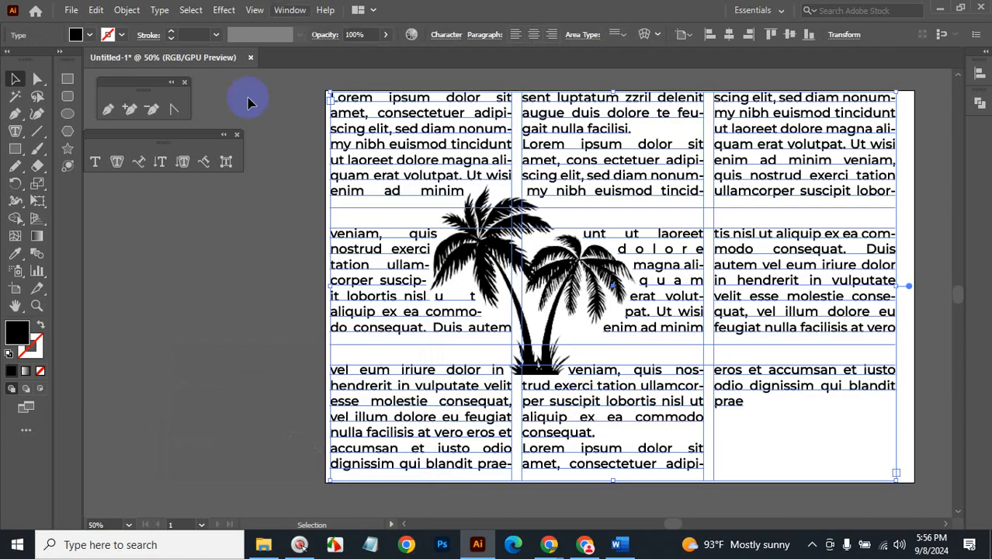
{"action": "left_click", "coordinate": [503, 232]}
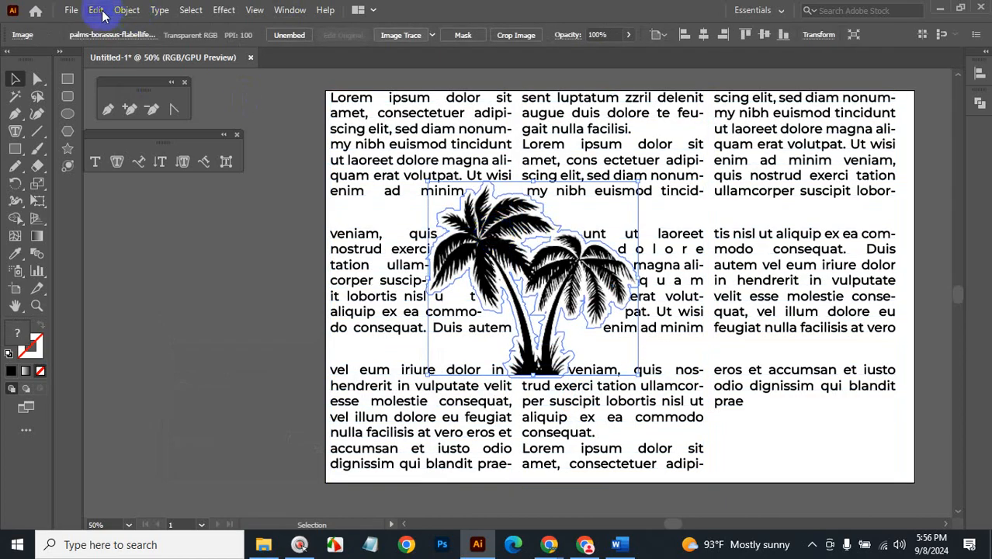
In the palm image's Text Wrap Options, raise Offset to 15 pt and toggle Preview.
{"action": "left_click", "coordinate": [127, 11]}
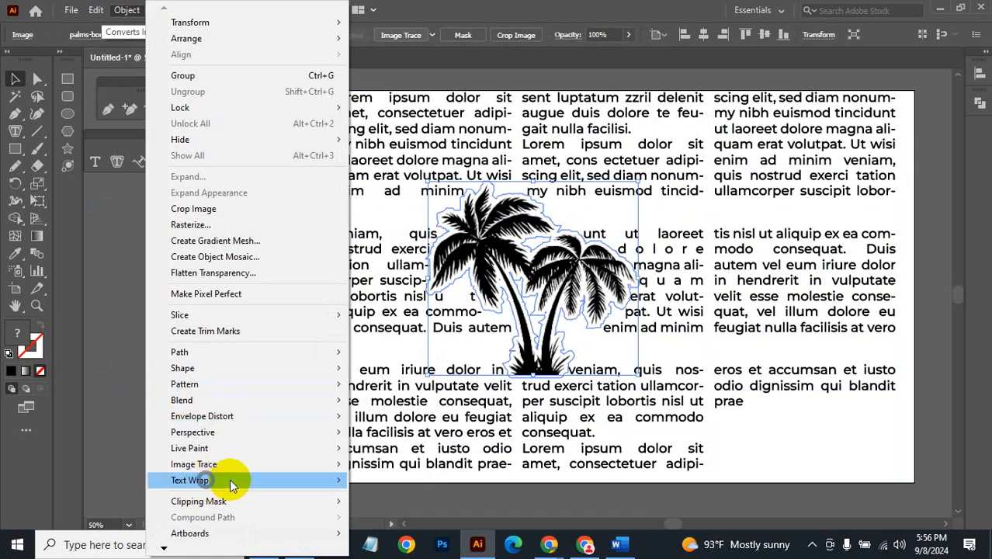
{"action": "mouse_move", "coordinate": [230, 481]}
{"action": "left_click", "coordinate": [376, 517]}
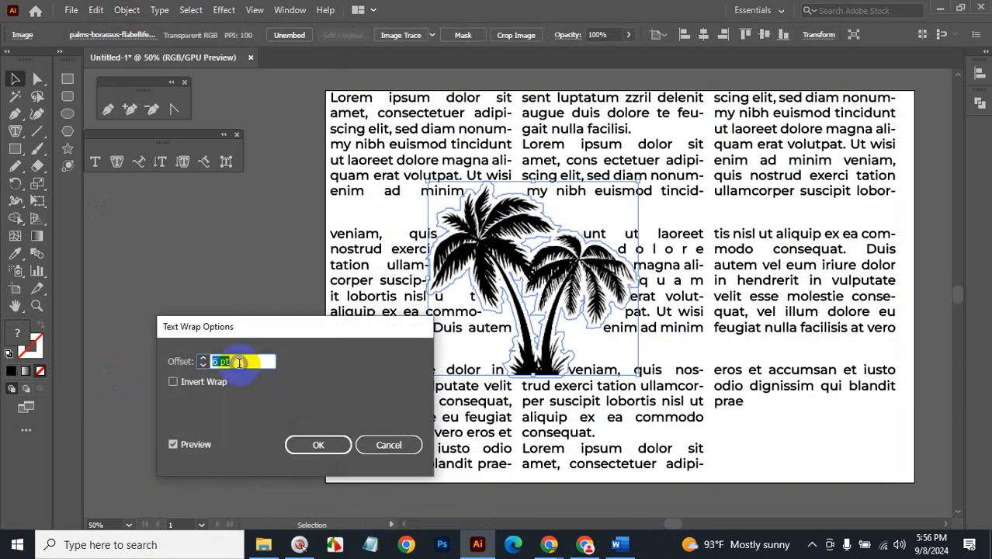
{"action": "key", "text": "Up"}
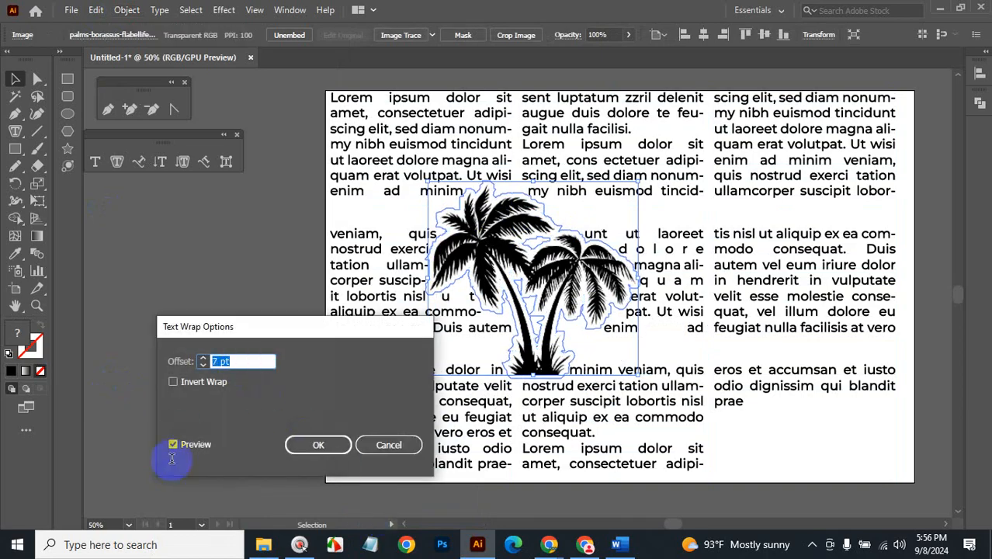
{"action": "scroll", "coordinate": [242, 363], "scroll_direction": "up", "scroll_amount": 6}
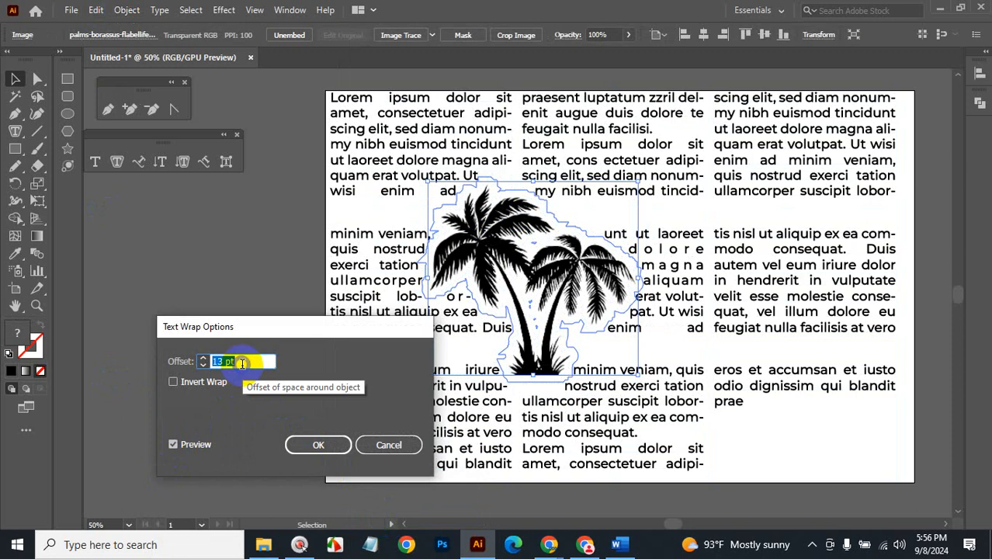
{"action": "scroll", "coordinate": [242, 363], "scroll_direction": "up", "scroll_amount": 1}
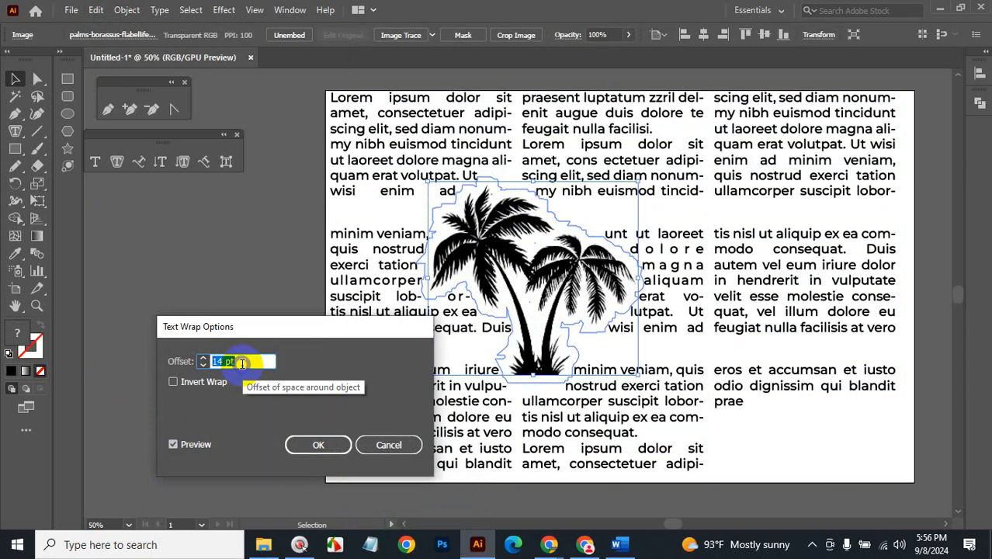
{"action": "key", "text": "Up"}
{"action": "left_click", "coordinate": [174, 442]}
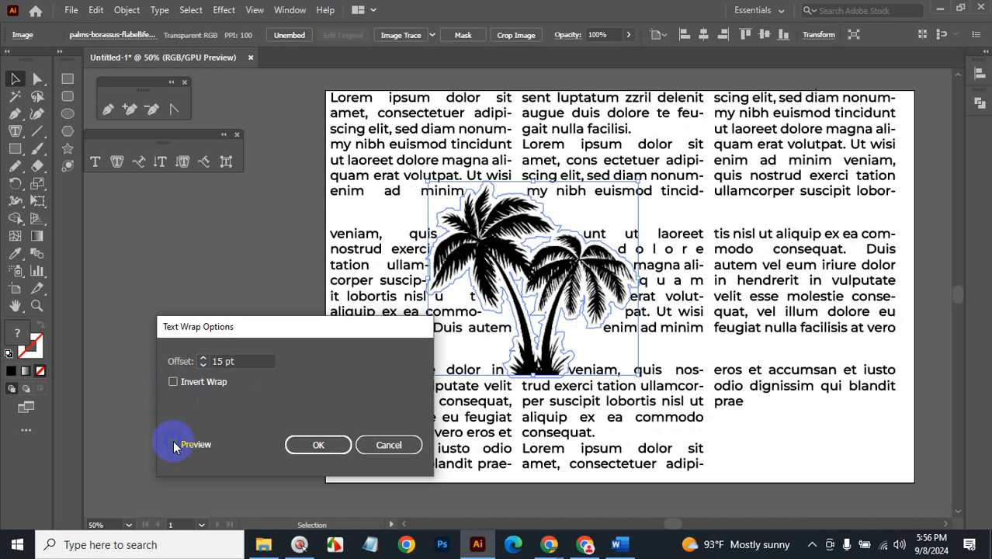
{"action": "left_click", "coordinate": [173, 443]}
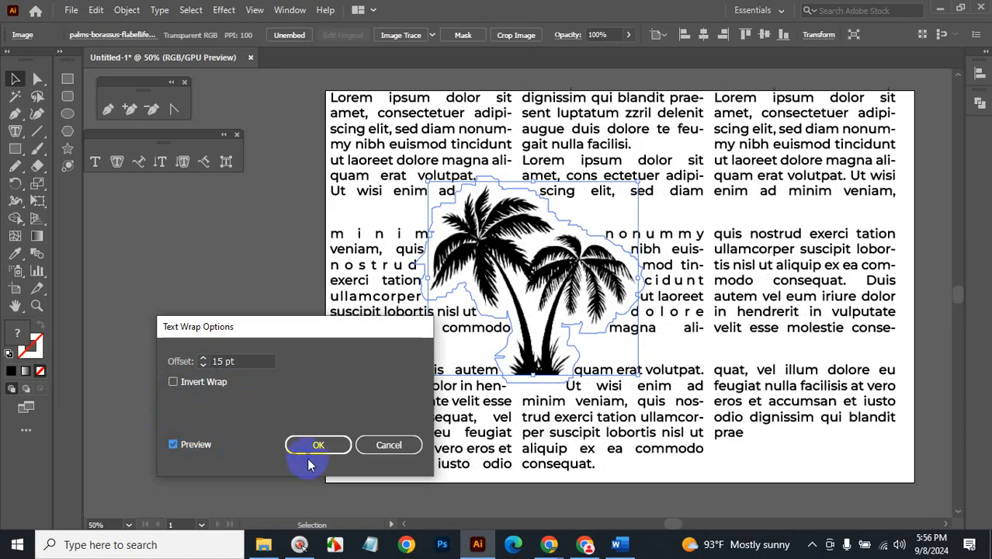
Cancel the wrap options, then marquee-select the text columns and palm image and delete them.
{"action": "left_click", "coordinate": [387, 445]}
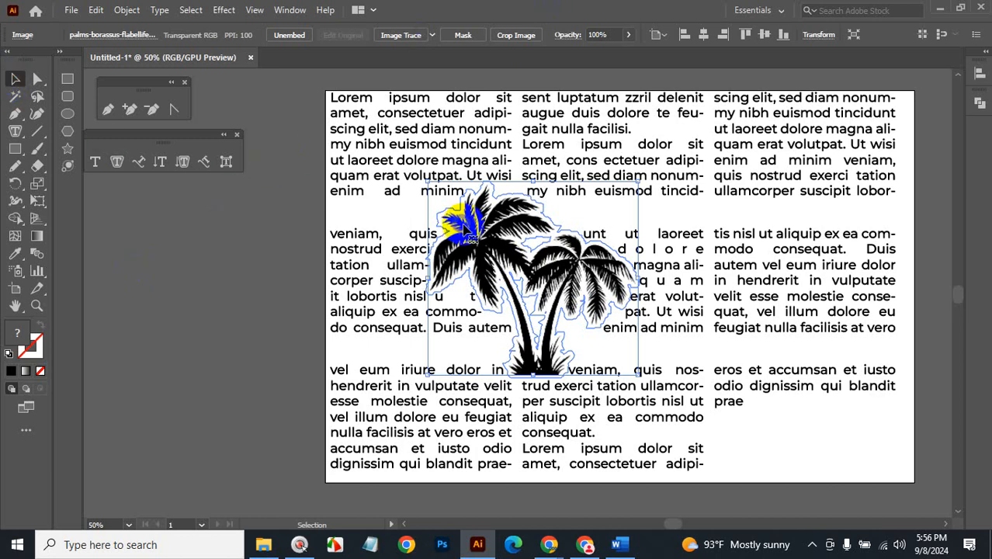
{"action": "left_click", "coordinate": [629, 276], "text": "ctrl+alt+space"}
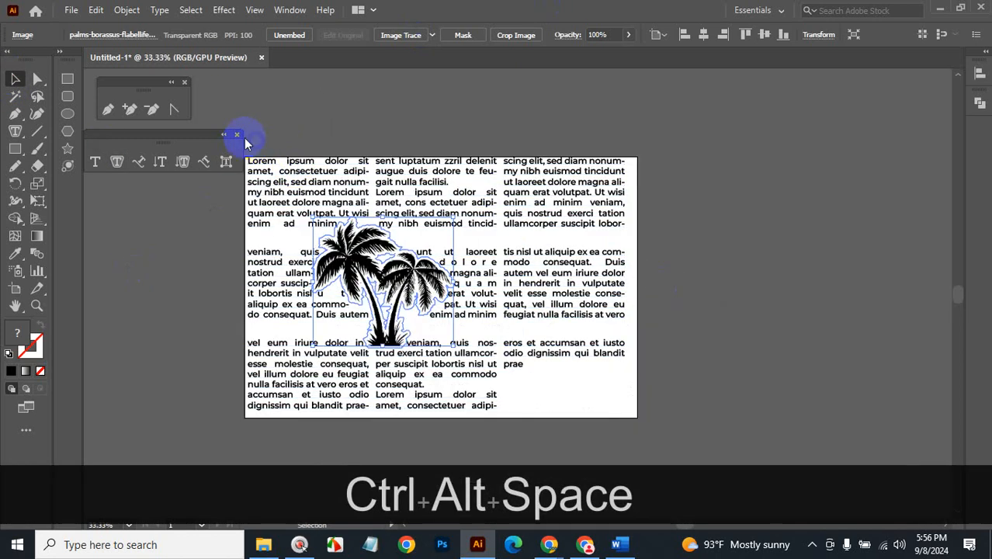
{"action": "left_click_drag", "start_coordinate": [240, 141], "coordinate": [596, 432]}
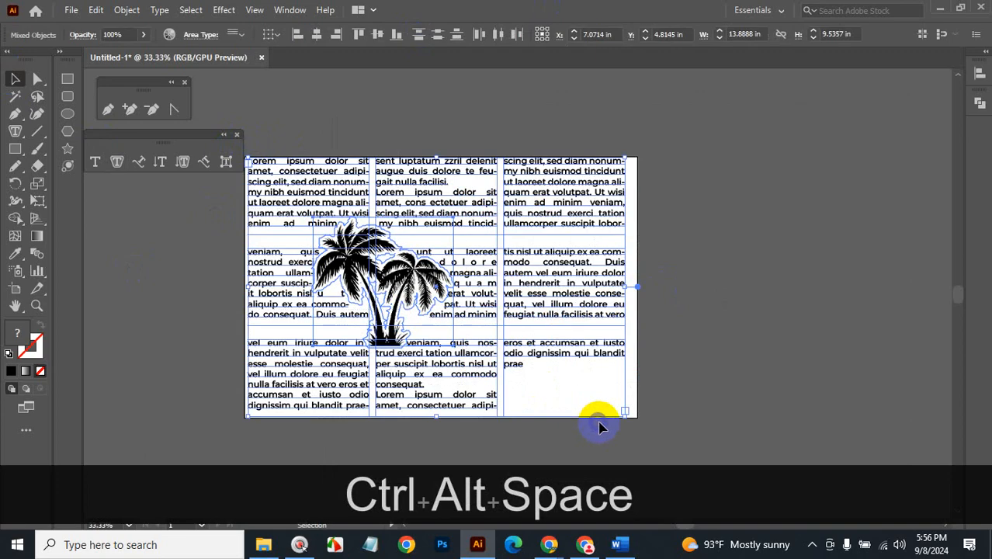
{"action": "key", "text": "BackSpace"}
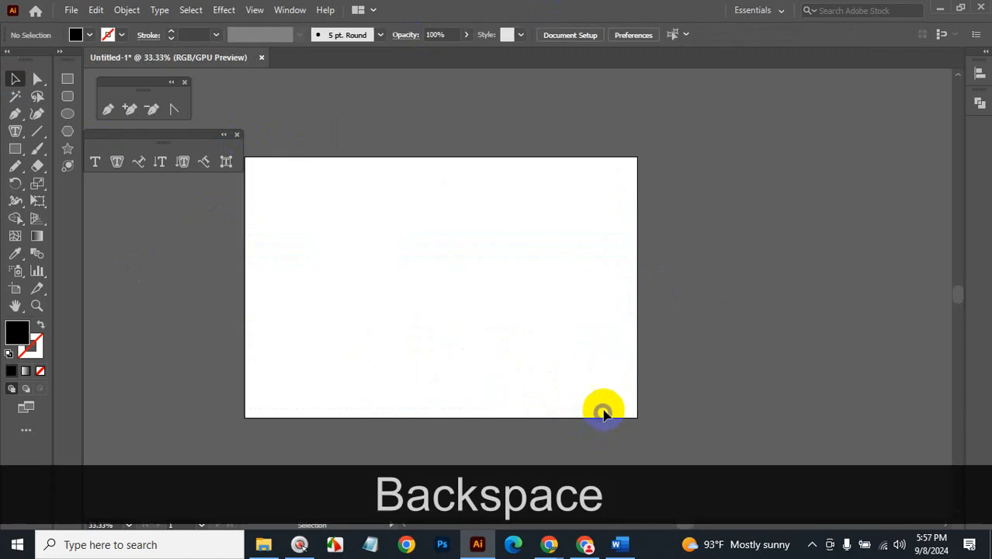
Scroll through the Word course outline, then zoom into the empty Illustrator artboard.
{"action": "left_click", "coordinate": [617, 544]}
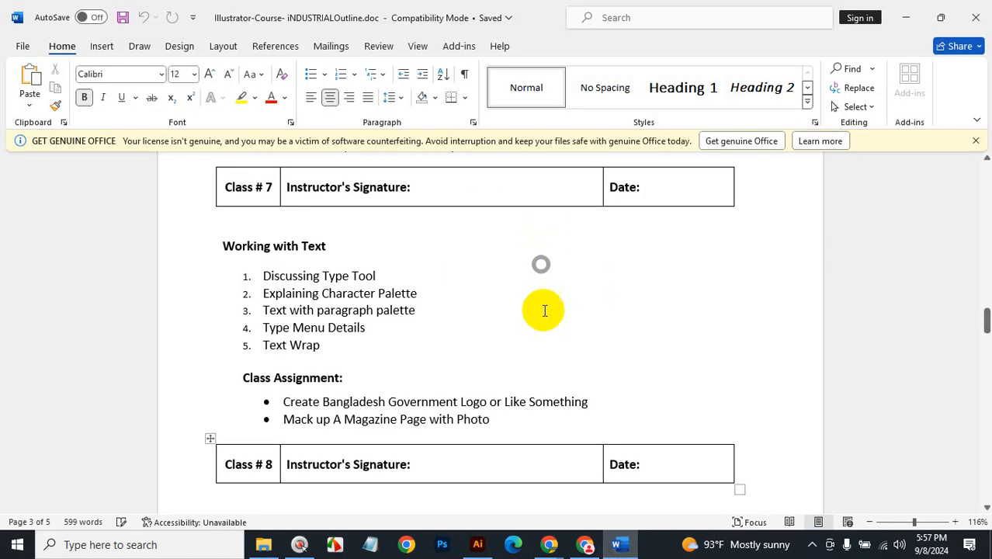
{"action": "scroll", "coordinate": [544, 311], "scroll_direction": "down", "scroll_amount": 7}
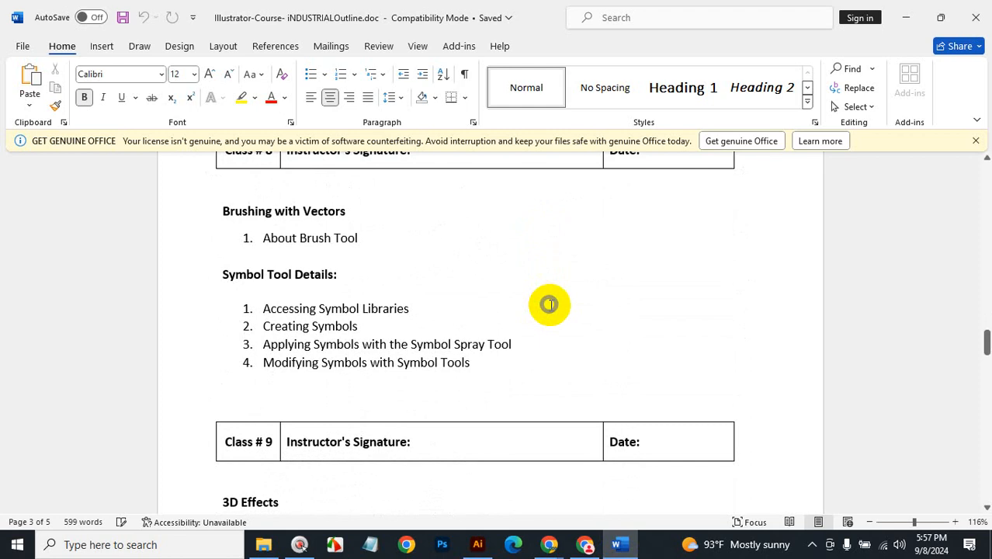
{"action": "scroll", "coordinate": [549, 303], "scroll_direction": "down", "scroll_amount": 7}
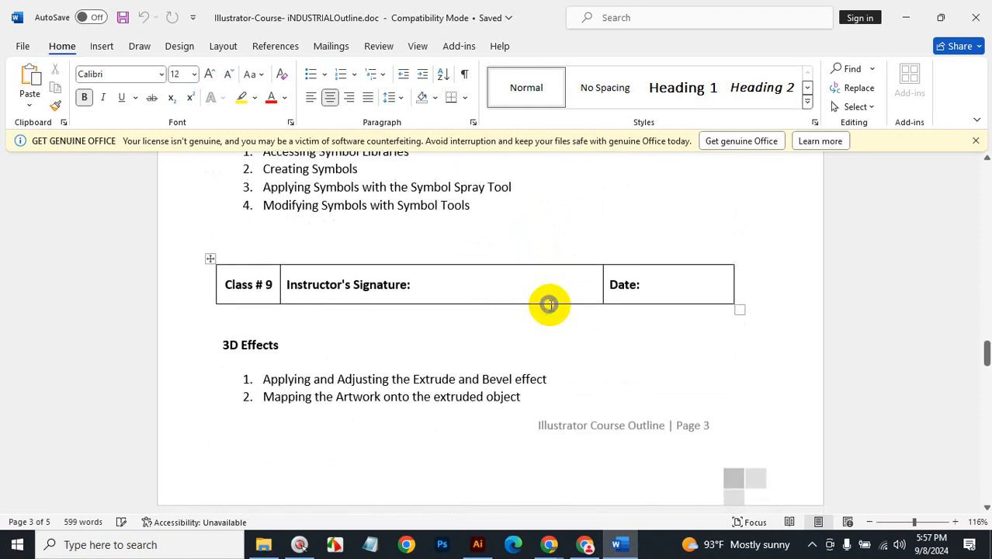
{"action": "scroll", "coordinate": [549, 304], "scroll_direction": "up", "scroll_amount": 14}
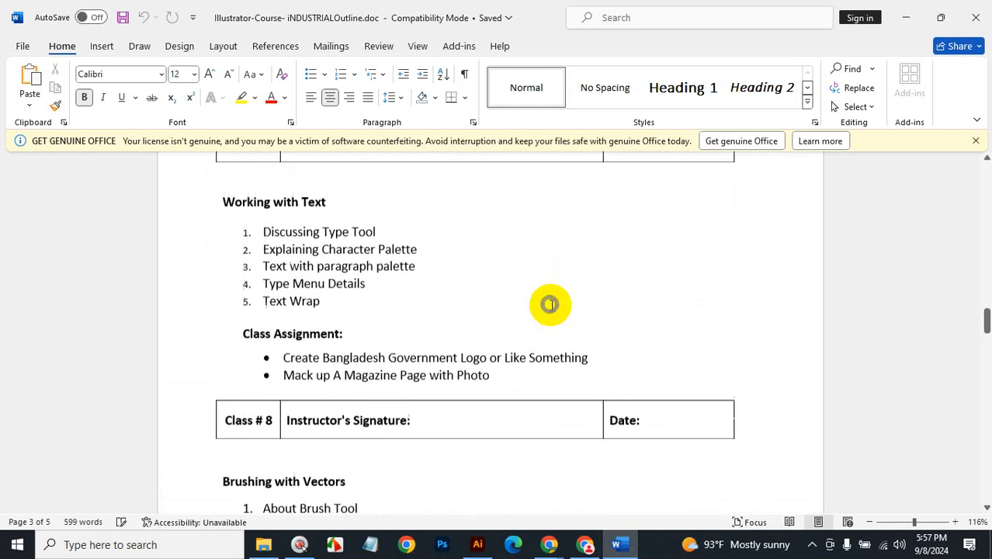
{"action": "left_click", "coordinate": [905, 17]}
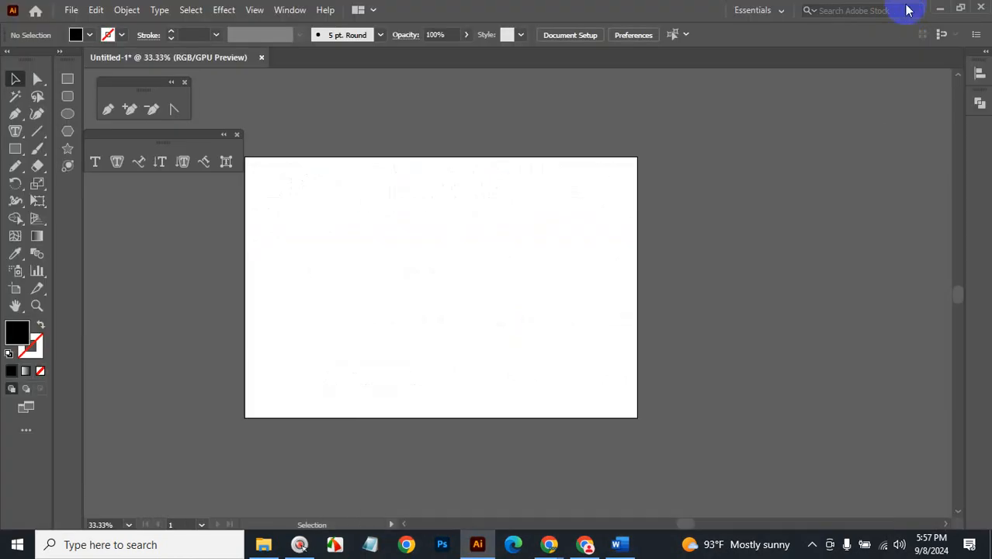
{"action": "key", "text": "ctrl+space"}
{"action": "left_click", "coordinate": [469, 301]}
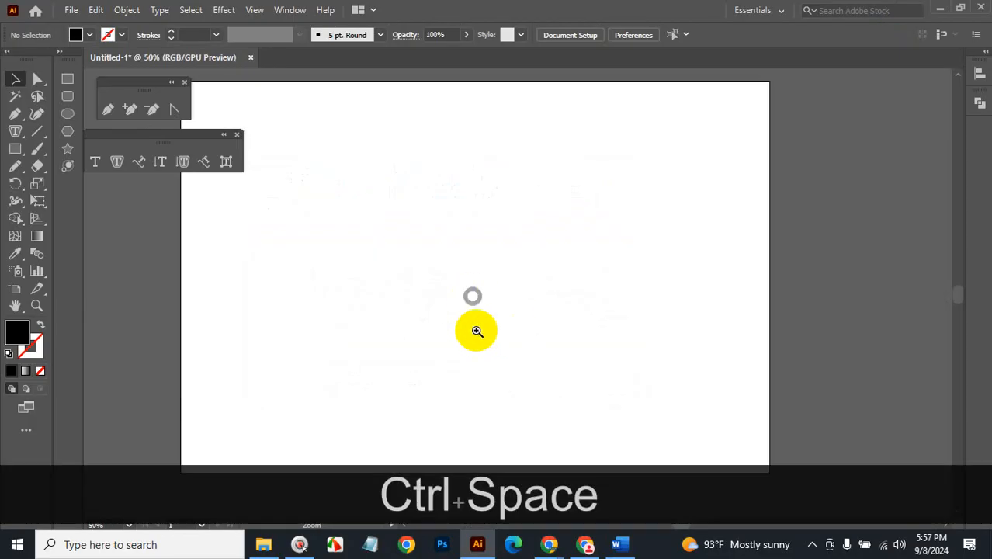
Copy the 'Mack up A Magazine Page with Photo' line from Word and minimize Word.
{"action": "left_click", "coordinate": [619, 544]}
{"action": "scroll", "coordinate": [457, 374], "scroll_direction": "down", "scroll_amount": 5}
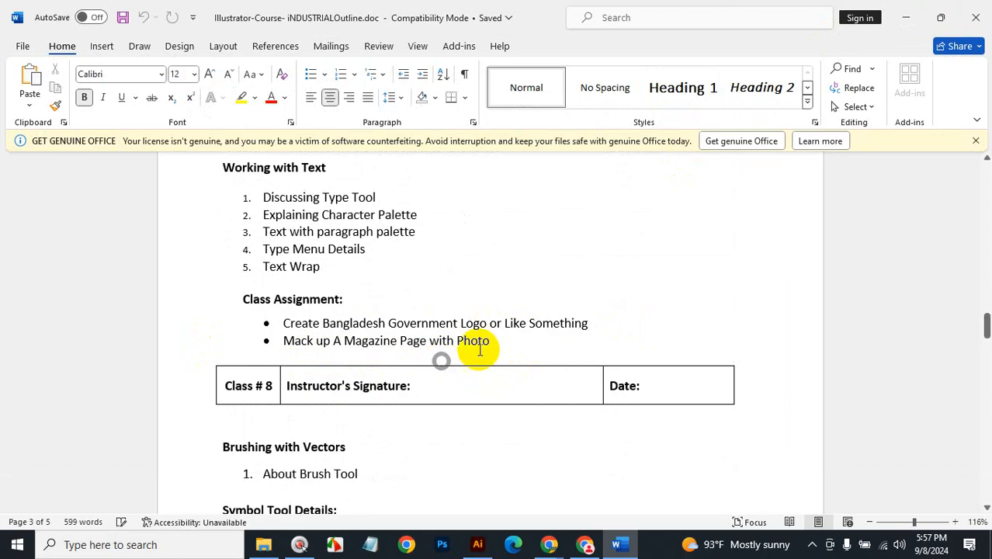
{"action": "left_click_drag", "start_coordinate": [491, 340], "coordinate": [301, 349]}
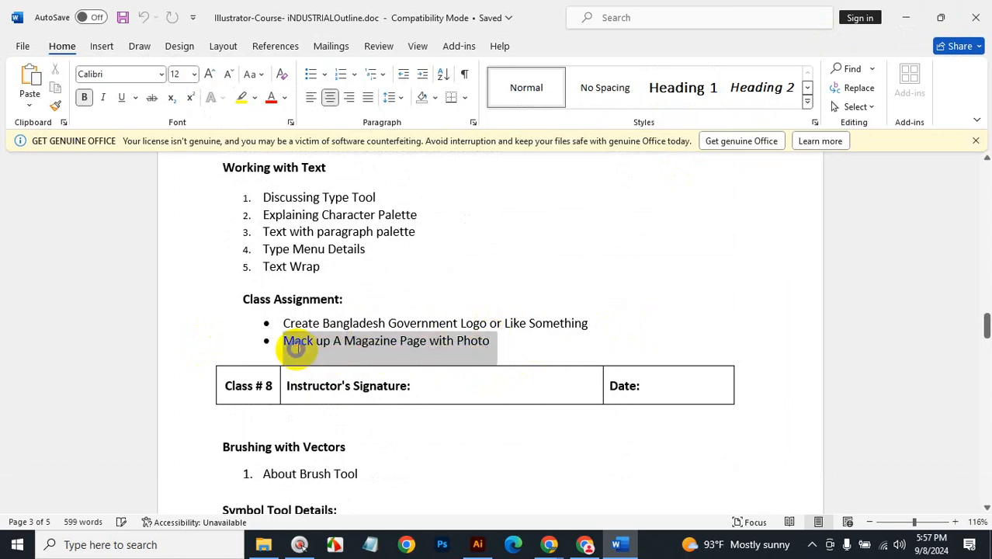
{"action": "key", "text": "ctrl+c"}
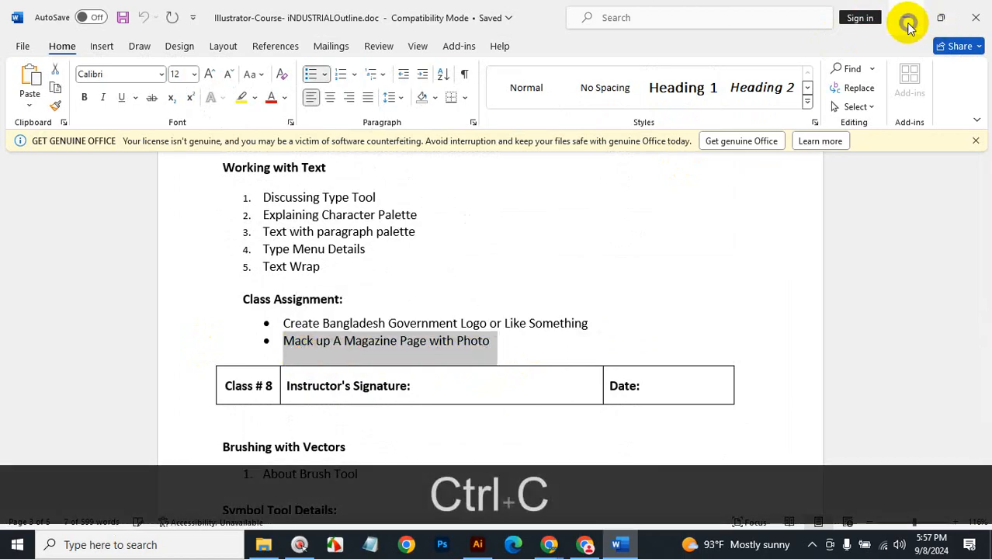
{"action": "left_click", "coordinate": [908, 23]}
{"action": "left_click", "coordinate": [549, 543]}
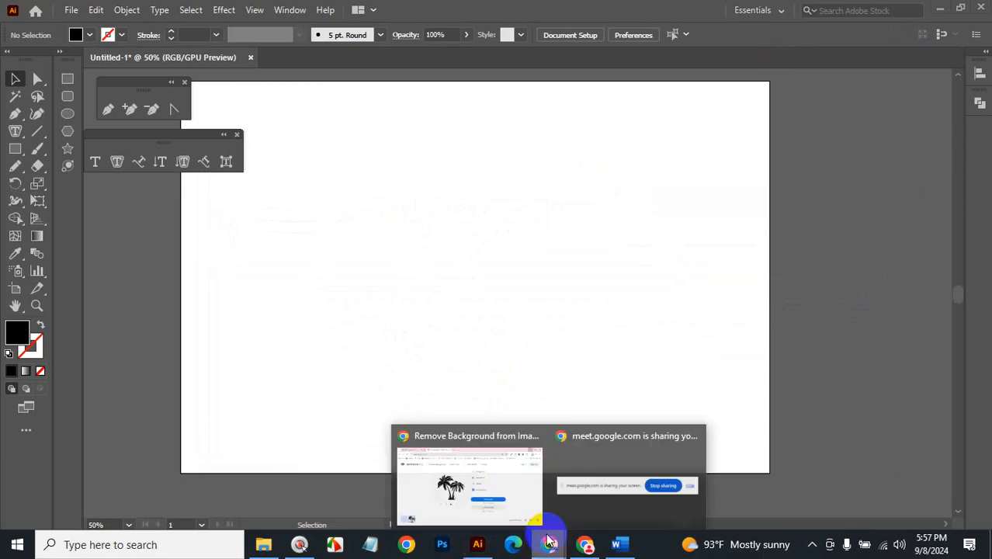
Search Google for the pasted line, accepting the 'Make up A Magazine Page with Photo' correction.
{"action": "left_click", "coordinate": [473, 444]}
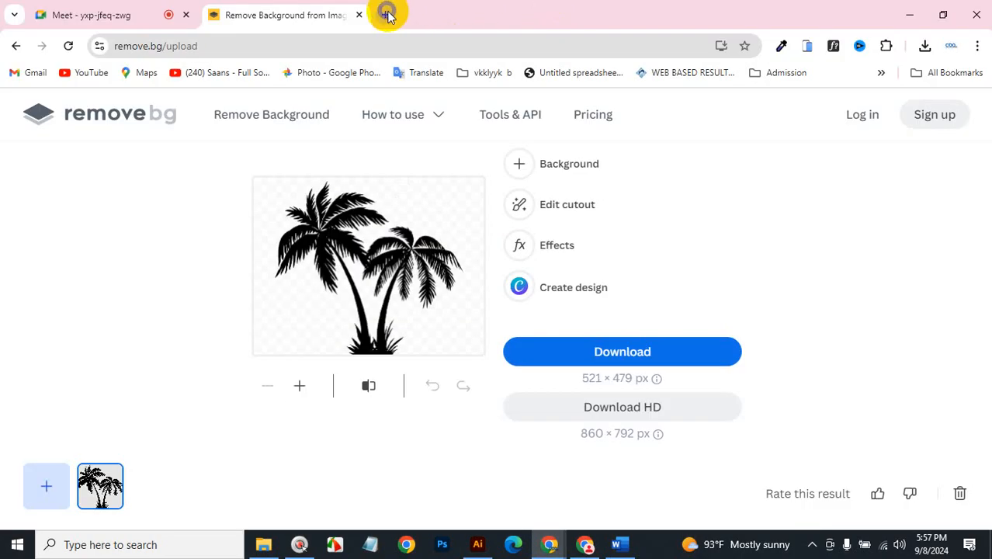
{"action": "left_click", "coordinate": [387, 14]}
{"action": "key", "text": "ctrl+v"}
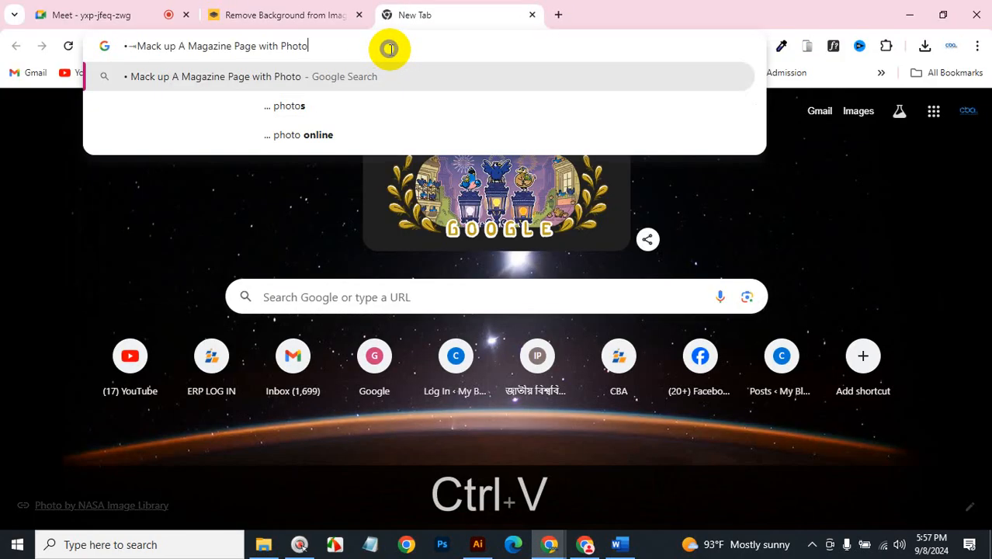
{"action": "left_click", "coordinate": [136, 46]}
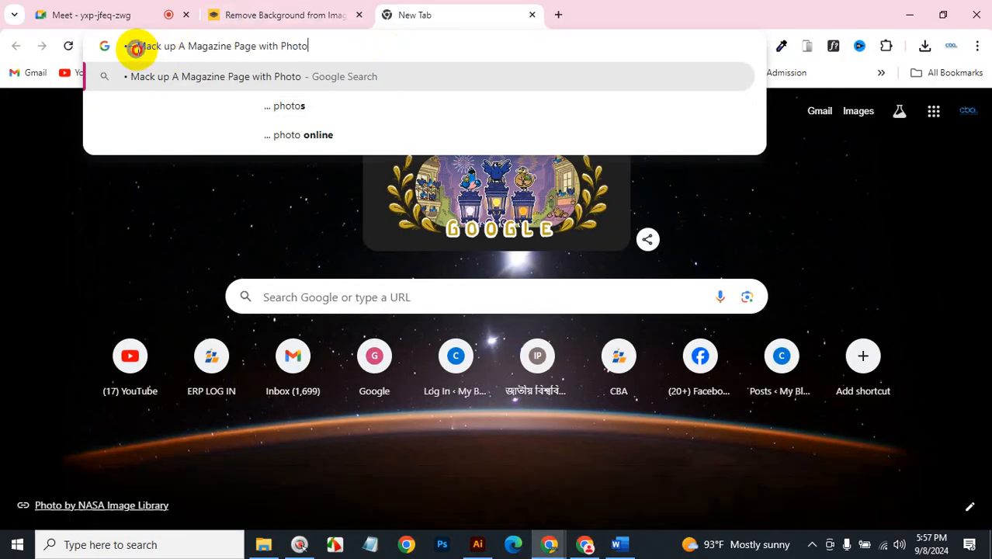
{"action": "key", "text": "BackSpace"}
{"action": "key", "text": "BackSpace"}
{"action": "key", "text": "BackSpace"}
{"action": "key", "text": "BackSpace"}
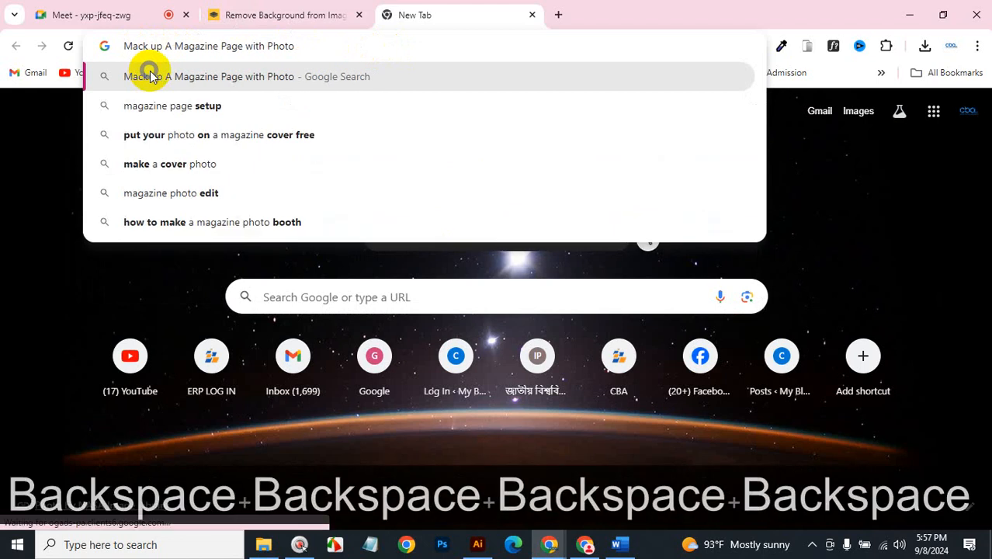
{"action": "key", "text": "Return"}
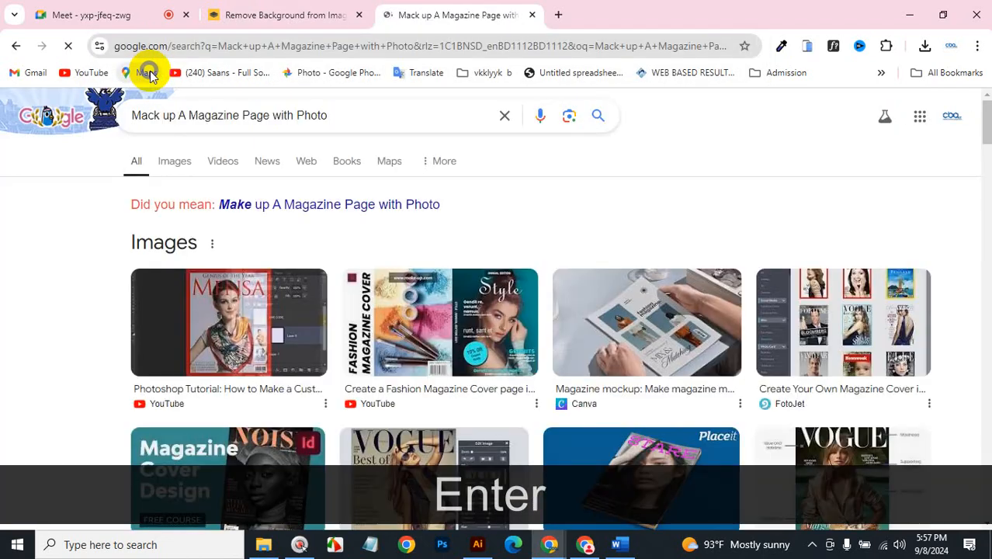
{"action": "left_click", "coordinate": [330, 206]}
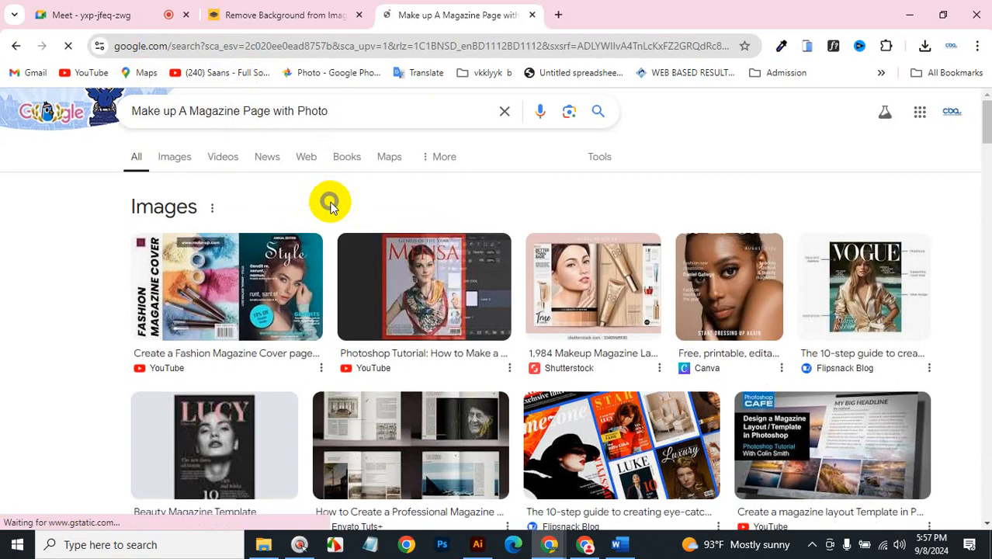
Browse the Images results for magazine page layouts.
{"action": "scroll", "coordinate": [330, 208], "scroll_direction": "down", "scroll_amount": 3}
{"action": "scroll", "coordinate": [330, 206], "scroll_direction": "up", "scroll_amount": 3}
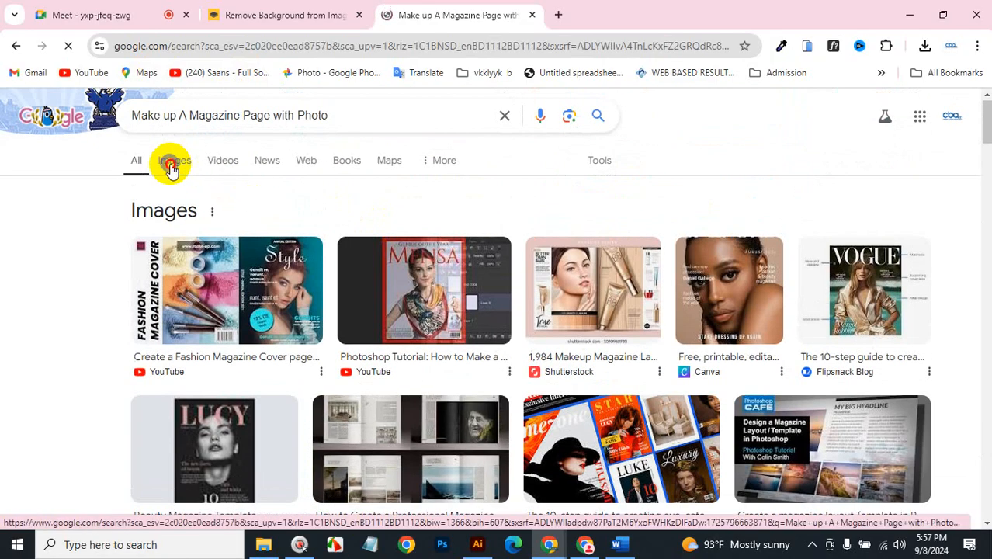
{"action": "left_click", "coordinate": [171, 165]}
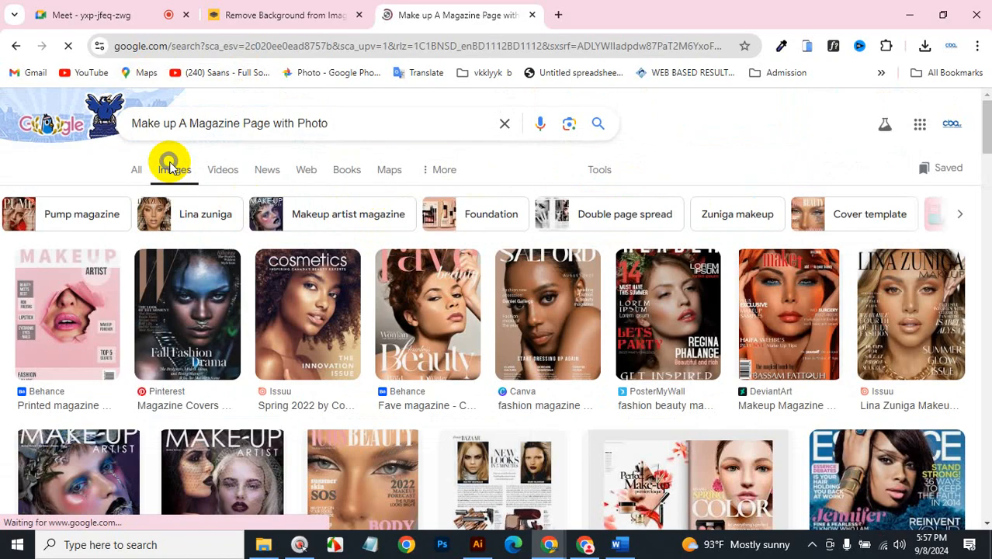
{"action": "scroll", "coordinate": [223, 309], "scroll_direction": "down", "scroll_amount": 3}
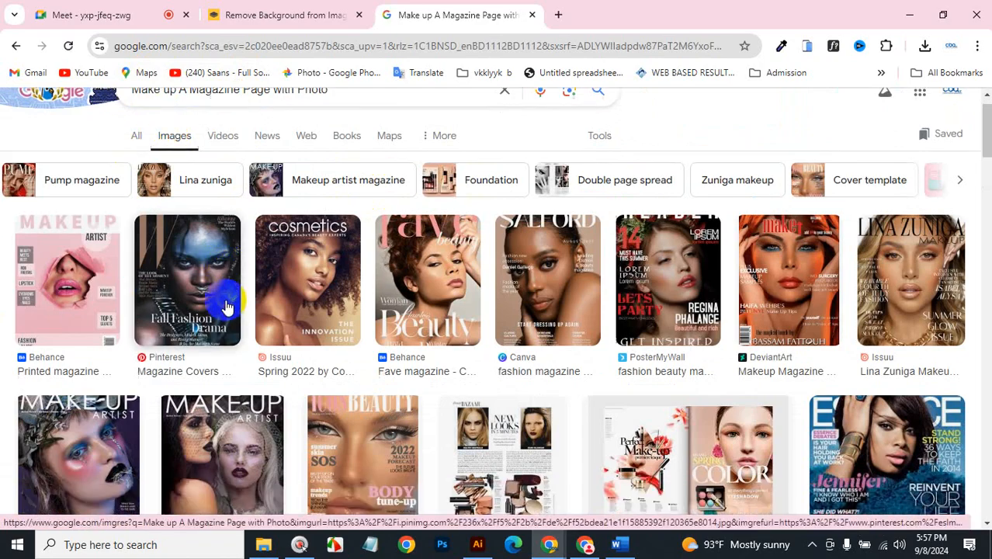
{"action": "scroll", "coordinate": [227, 308], "scroll_direction": "down", "scroll_amount": 8}
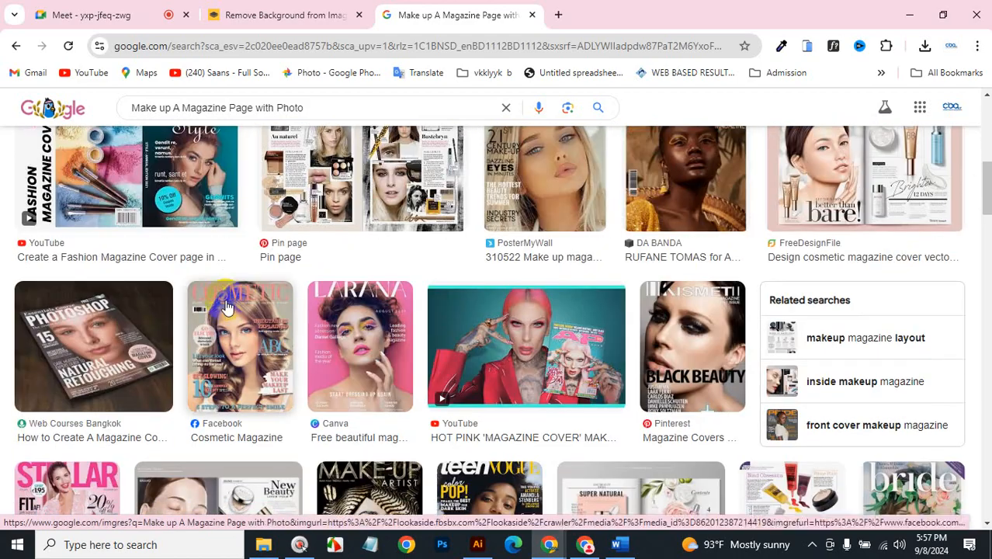
{"action": "scroll", "coordinate": [227, 308], "scroll_direction": "down", "scroll_amount": 8}
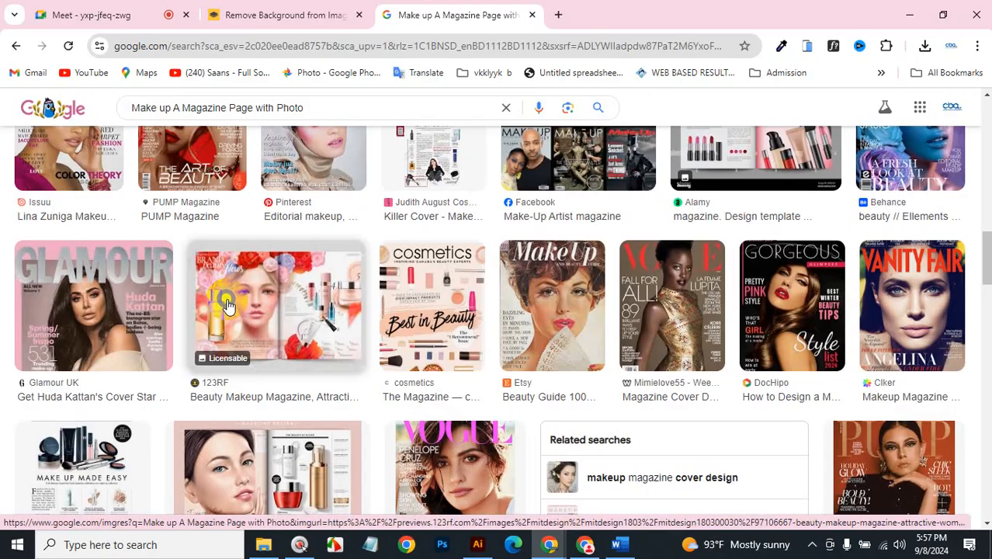
{"action": "scroll", "coordinate": [227, 305], "scroll_direction": "down", "scroll_amount": 3}
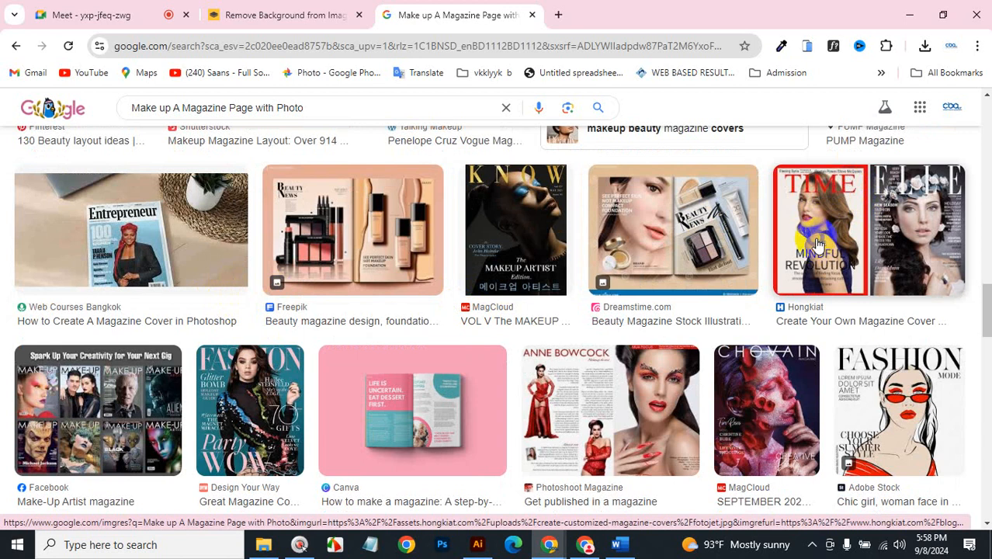
{"action": "scroll", "coordinate": [663, 286], "scroll_direction": "up", "scroll_amount": 3}
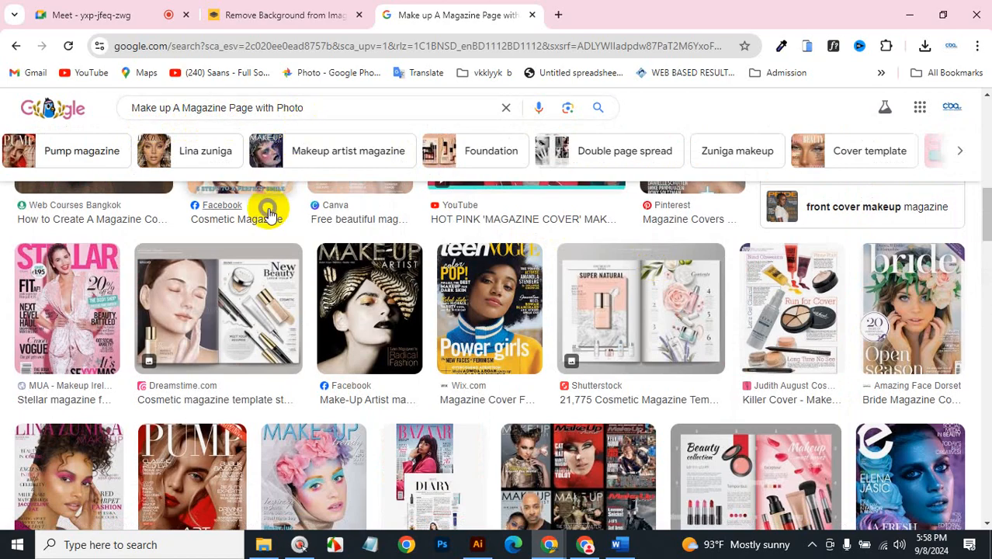
{"action": "scroll", "coordinate": [501, 369], "scroll_direction": "up", "scroll_amount": 8}
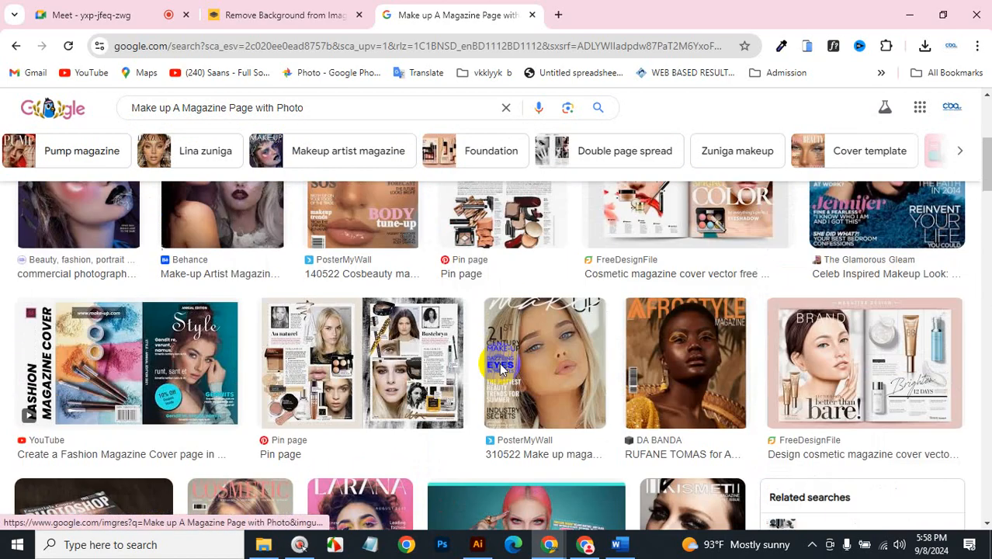
{"action": "scroll", "coordinate": [500, 368], "scroll_direction": "up", "scroll_amount": 5}
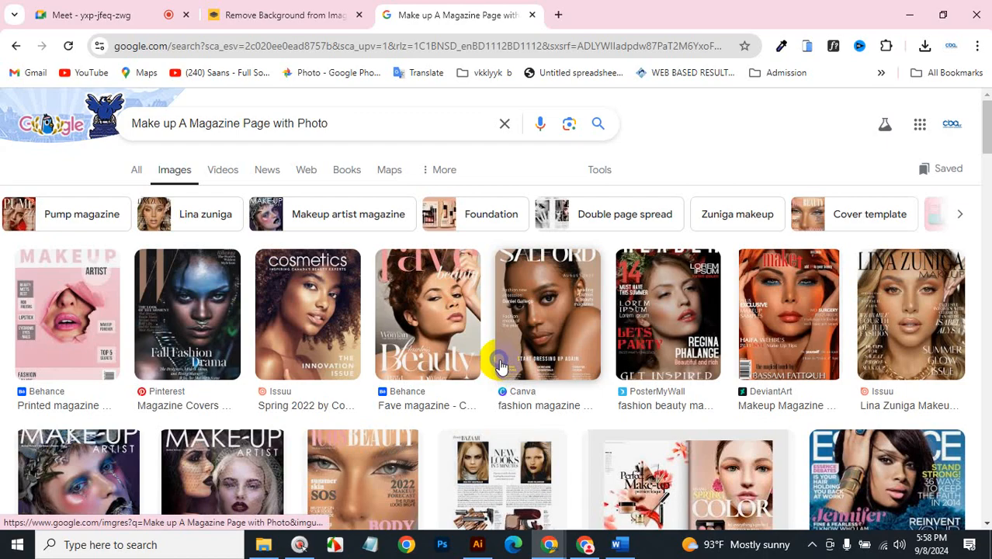
{"action": "scroll", "coordinate": [501, 360], "scroll_direction": "down", "scroll_amount": 5}
{"action": "scroll", "coordinate": [498, 354], "scroll_direction": "down", "scroll_amount": 4}
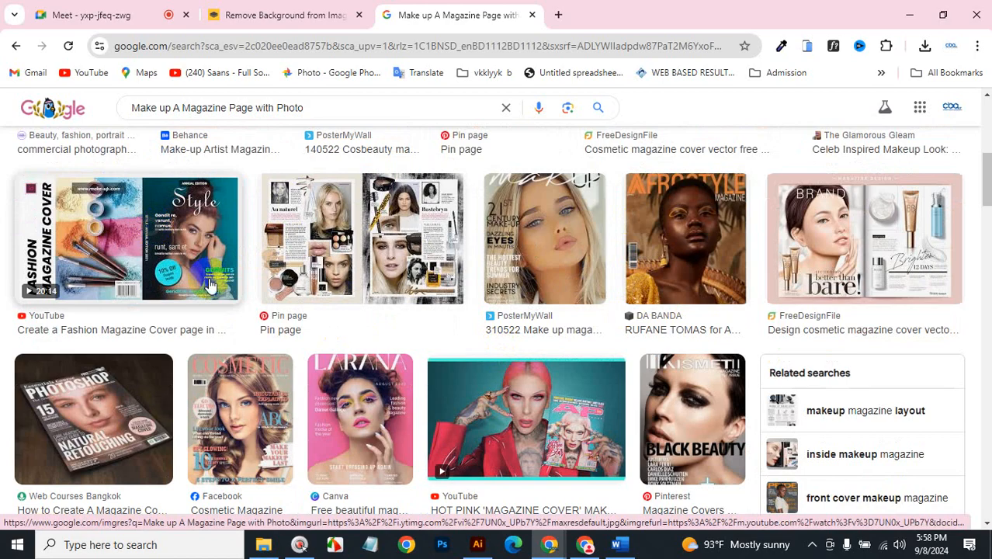
{"action": "scroll", "coordinate": [446, 348], "scroll_direction": "down", "scroll_amount": 3}
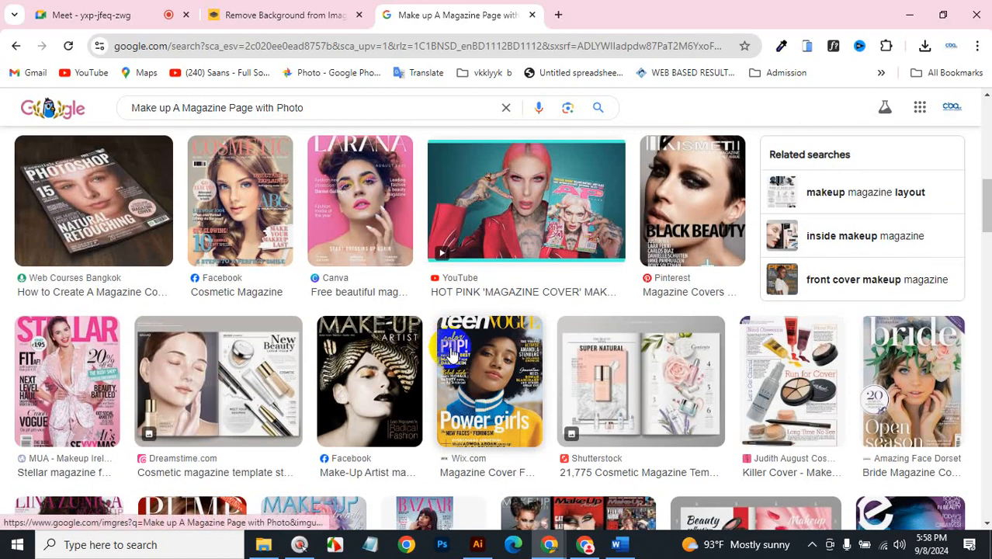
{"action": "scroll", "coordinate": [450, 351], "scroll_direction": "down", "scroll_amount": 3}
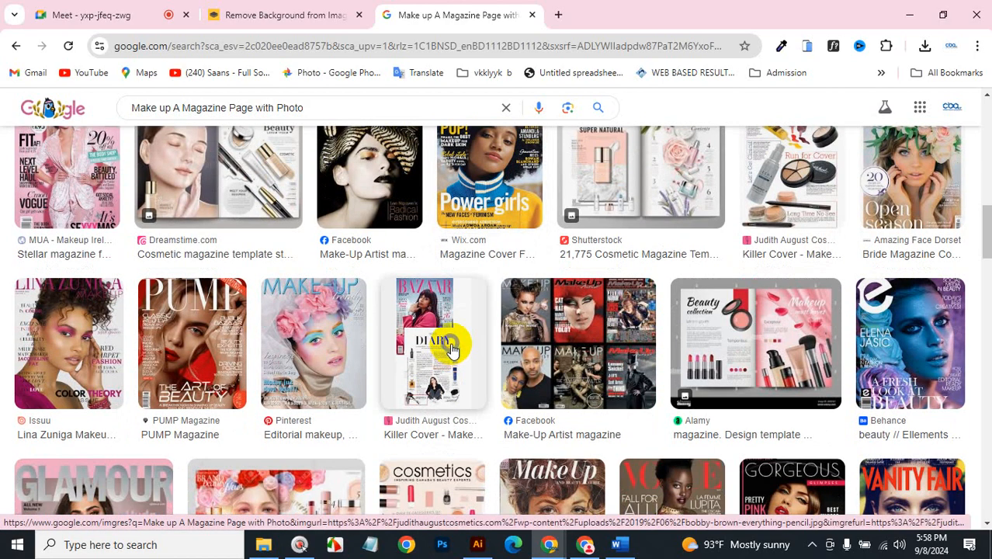
{"action": "scroll", "coordinate": [450, 349], "scroll_direction": "down", "scroll_amount": 3}
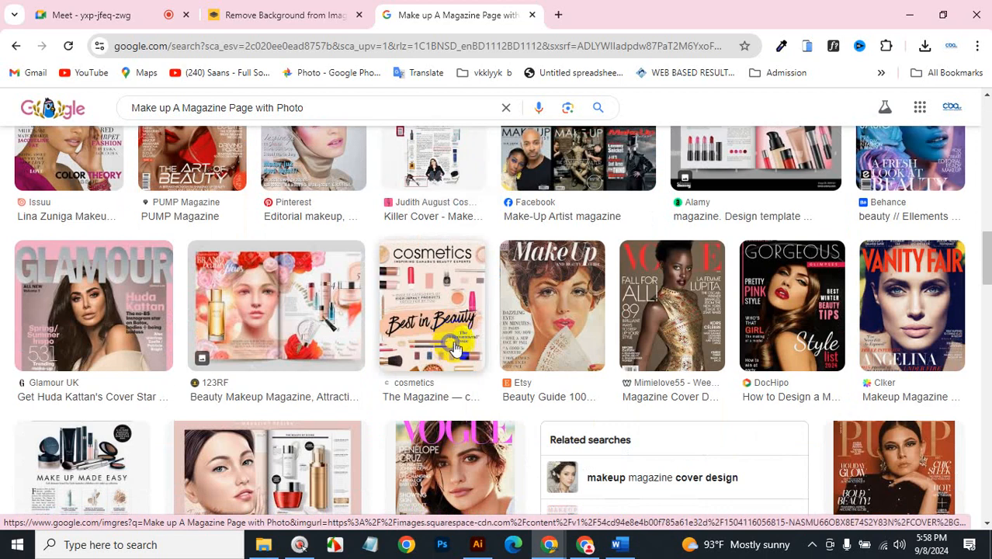
Copy 'Create Bangladesh Government Logo' from the Word outline and return to Chrome.
{"action": "left_click", "coordinate": [618, 547]}
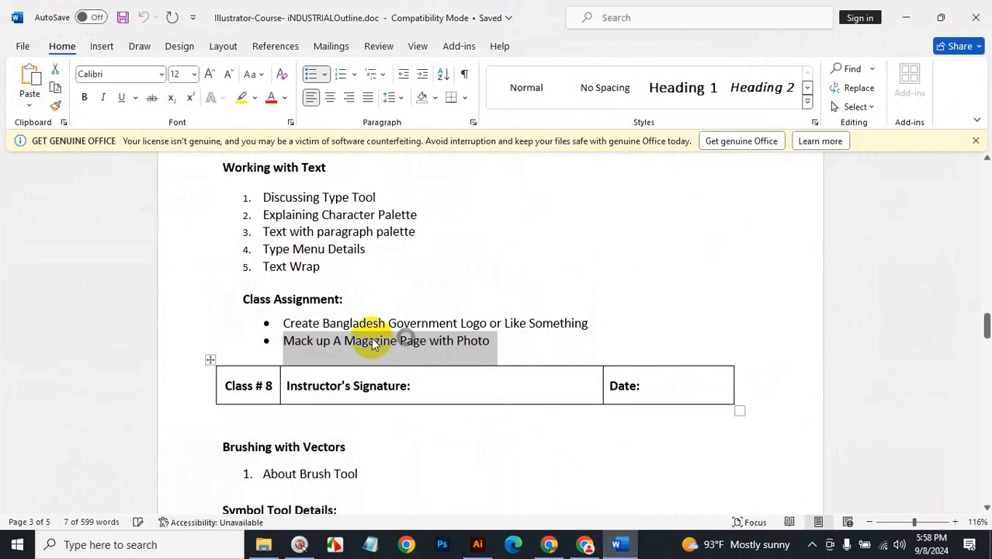
{"action": "left_click_drag", "start_coordinate": [281, 321], "coordinate": [487, 323]}
{"action": "key", "text": "ctrl+c"}
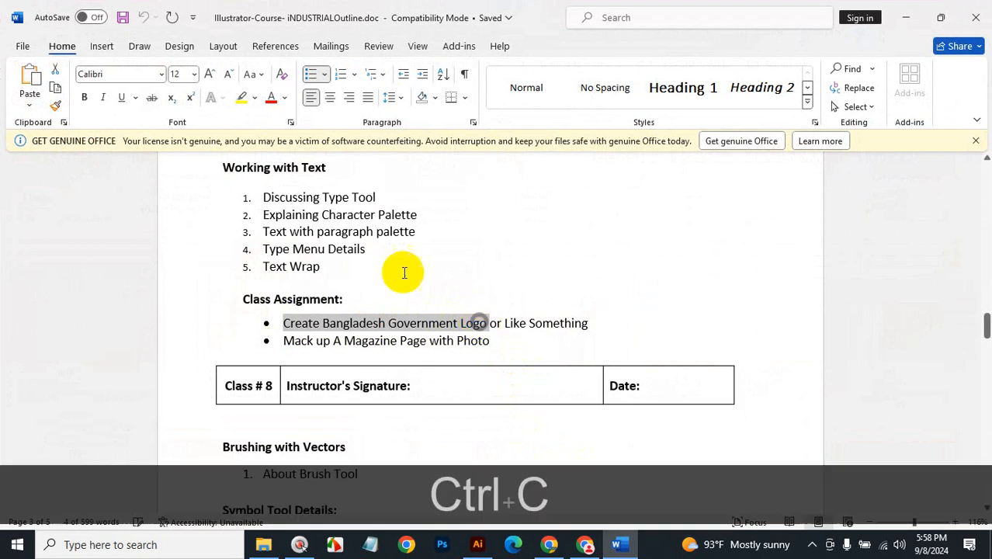
{"action": "left_click", "coordinate": [561, 547]}
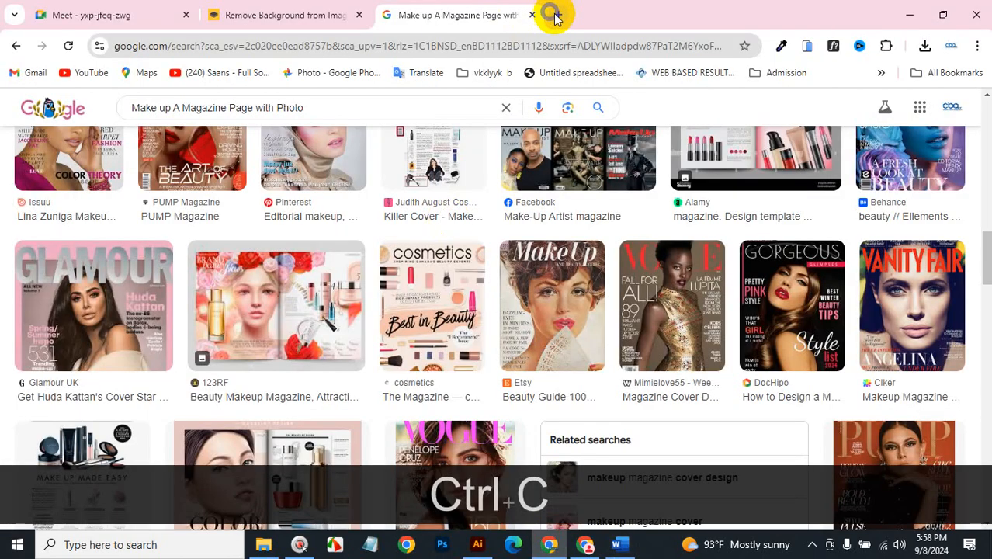
In a new browser tab, search Google for 'Create Bangladesh Government Logo'.
{"action": "left_click", "coordinate": [553, 17]}
{"action": "left_click", "coordinate": [425, 44]}
{"action": "key", "text": "ctrl+v"}
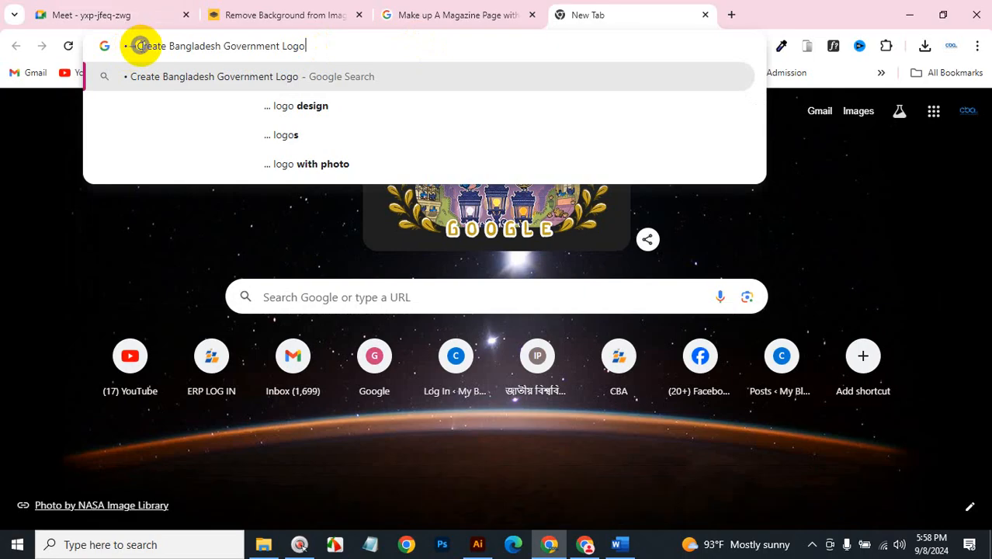
{"action": "left_click", "coordinate": [138, 45]}
{"action": "key", "text": "Left"}
{"action": "key", "text": "BackSpace"}
{"action": "key", "text": "BackSpace"}
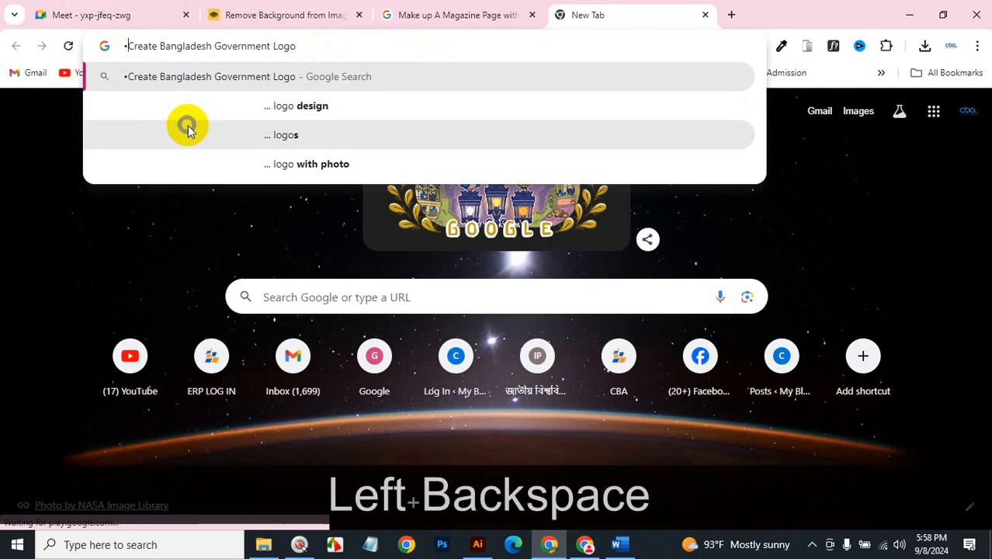
{"action": "key", "text": "Return"}
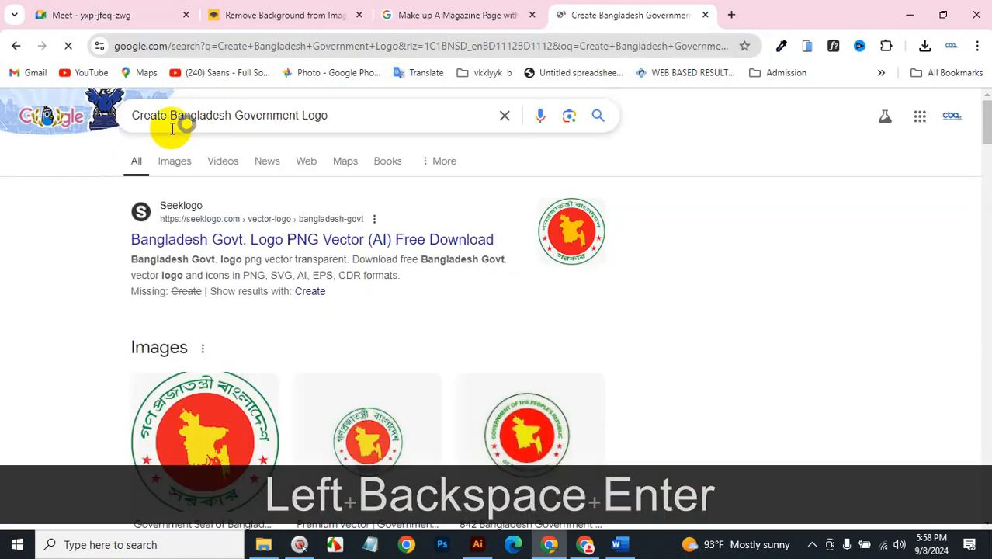
Switch to image results, preview the Shutterstock and Fine Vector Art seals, and filter to Large images.
{"action": "scroll", "coordinate": [237, 258], "scroll_direction": "down", "scroll_amount": 2}
{"action": "scroll", "coordinate": [248, 233], "scroll_direction": "up", "scroll_amount": 2}
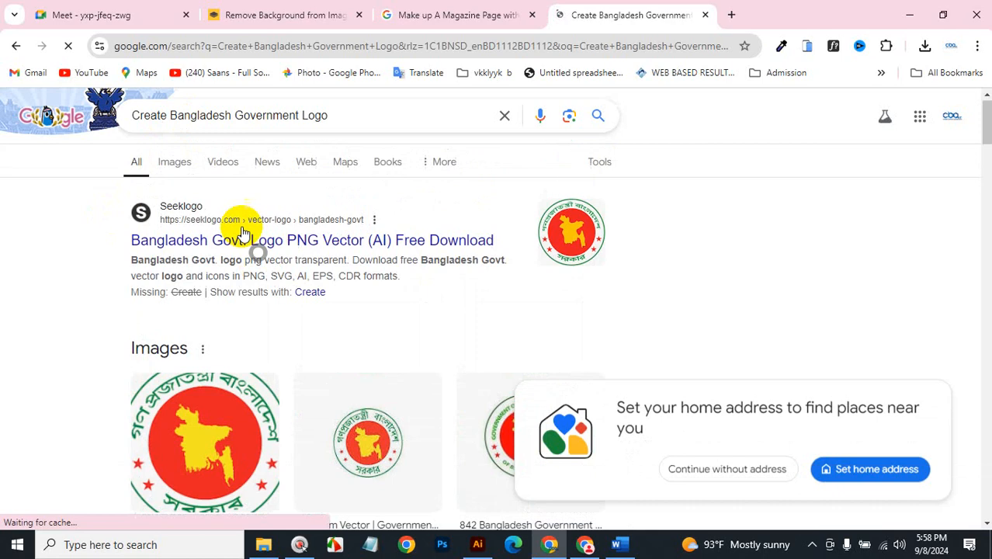
{"action": "left_click", "coordinate": [175, 164]}
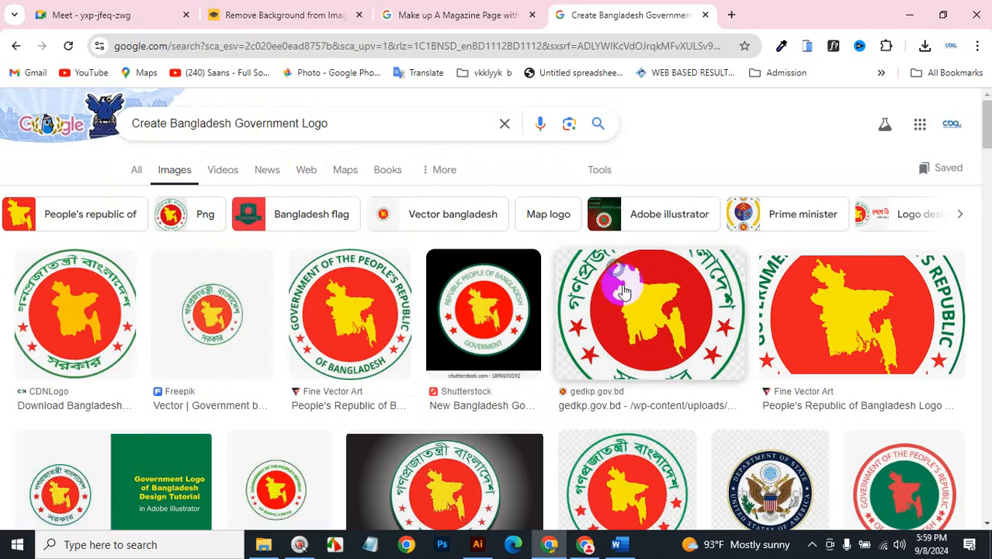
{"action": "left_click", "coordinate": [503, 336]}
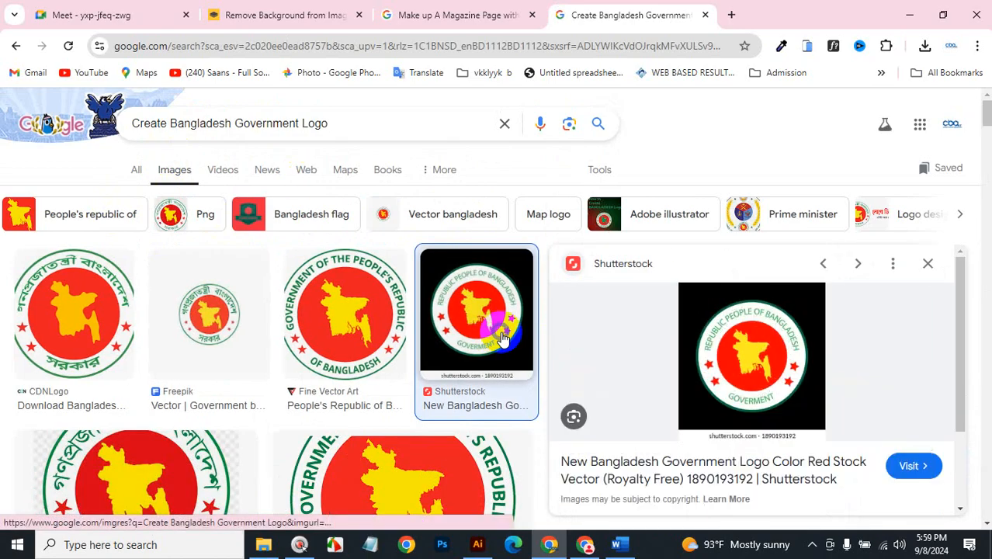
{"action": "left_click", "coordinate": [368, 332]}
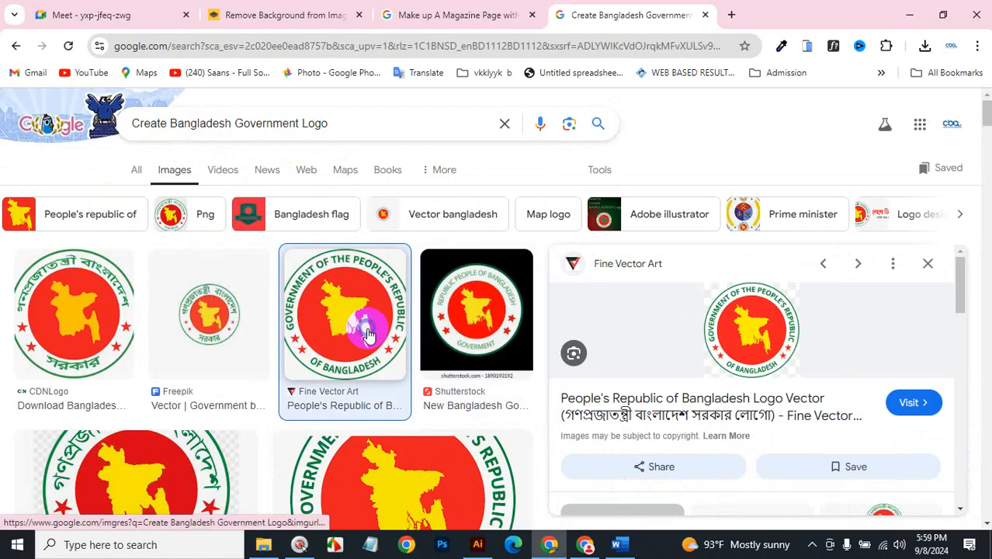
{"action": "left_click", "coordinate": [598, 172]}
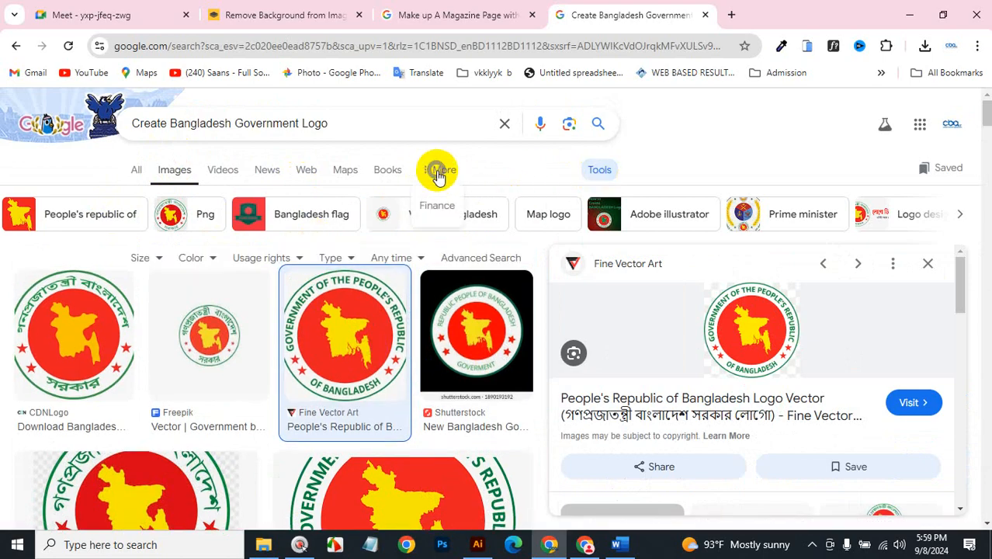
{"action": "left_click", "coordinate": [602, 170]}
{"action": "left_click", "coordinate": [602, 170]}
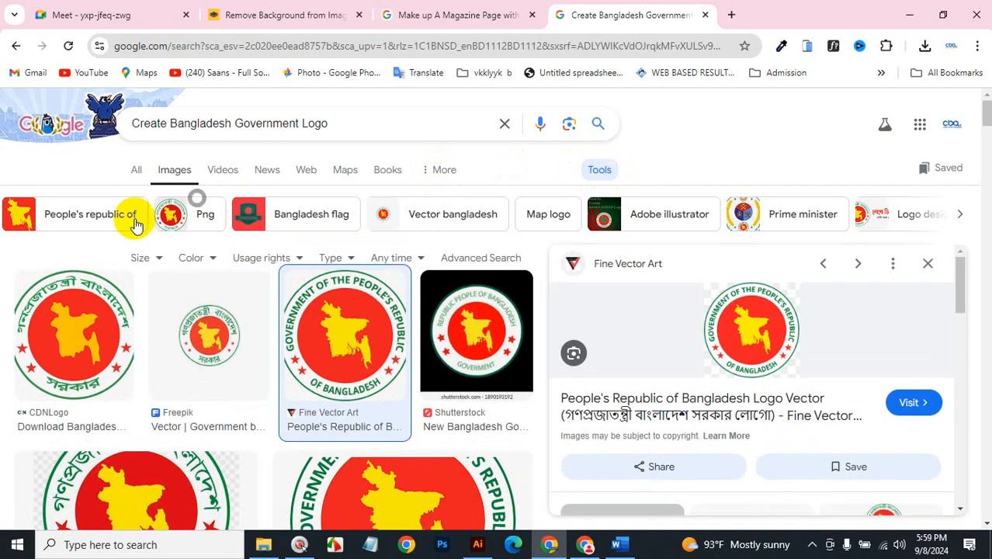
{"action": "left_click", "coordinate": [154, 259]}
{"action": "left_click", "coordinate": [166, 304]}
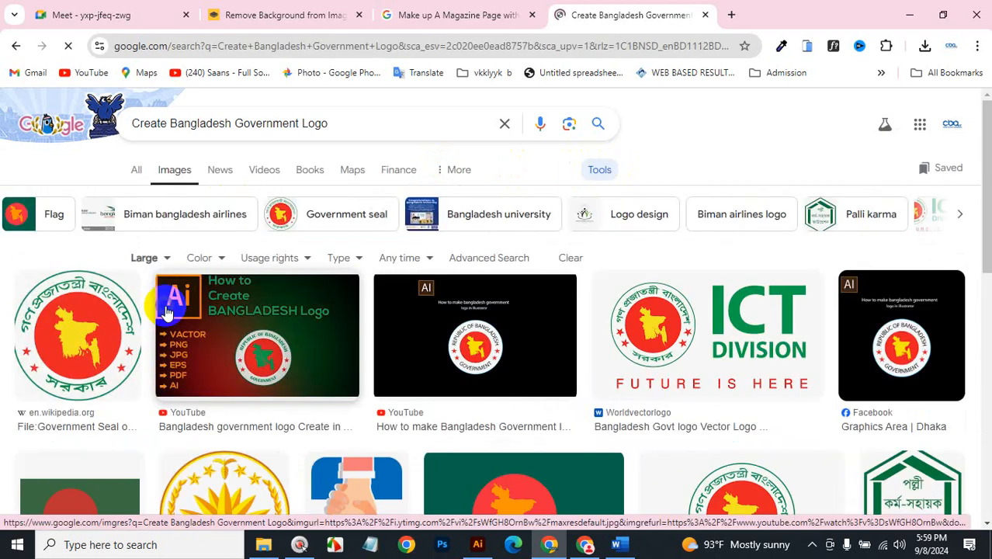
Browse the large results, then reset the image size filter to Any size.
{"action": "scroll", "coordinate": [167, 311], "scroll_direction": "down", "scroll_amount": 3}
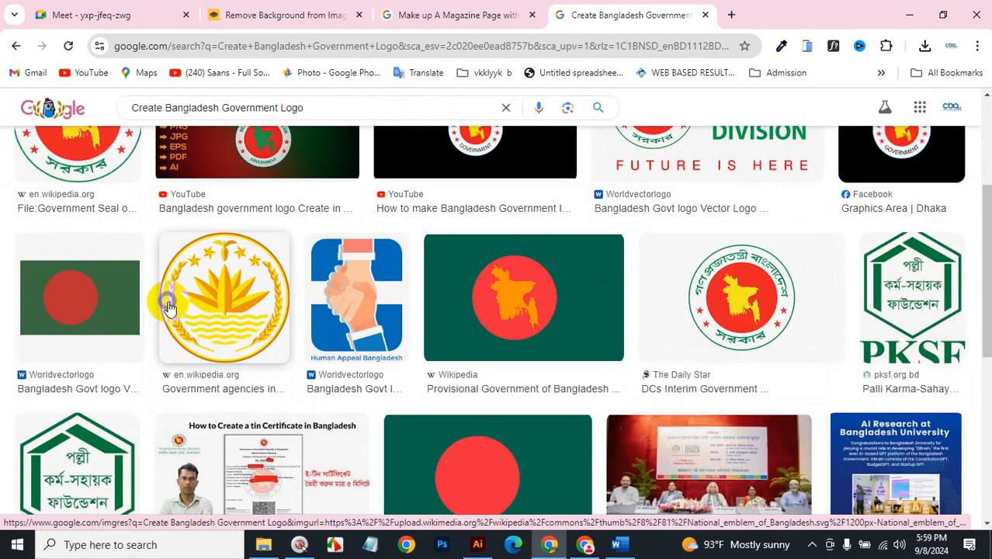
{"action": "scroll", "coordinate": [169, 305], "scroll_direction": "down", "scroll_amount": 5}
{"action": "scroll", "coordinate": [171, 294], "scroll_direction": "down", "scroll_amount": 2}
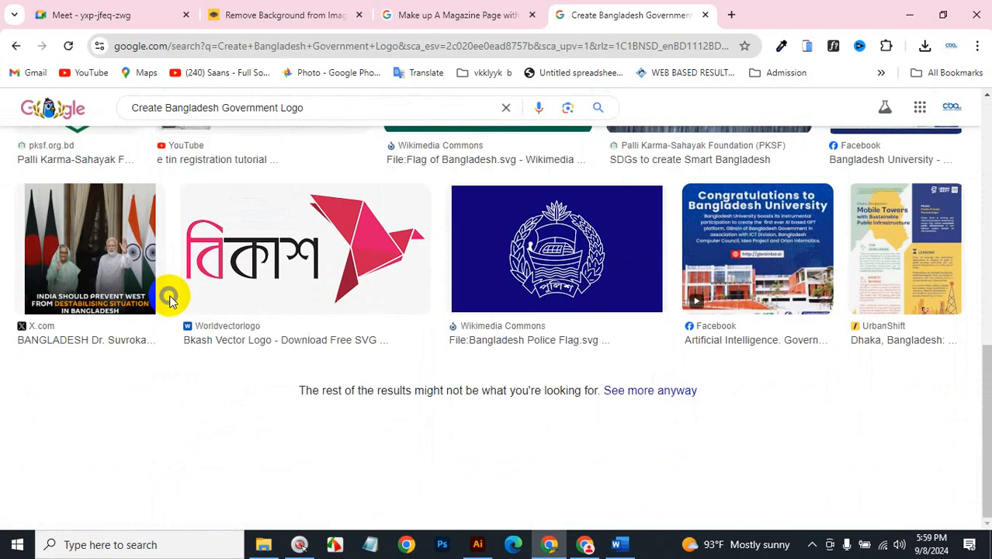
{"action": "scroll", "coordinate": [171, 294], "scroll_direction": "up", "scroll_amount": 9}
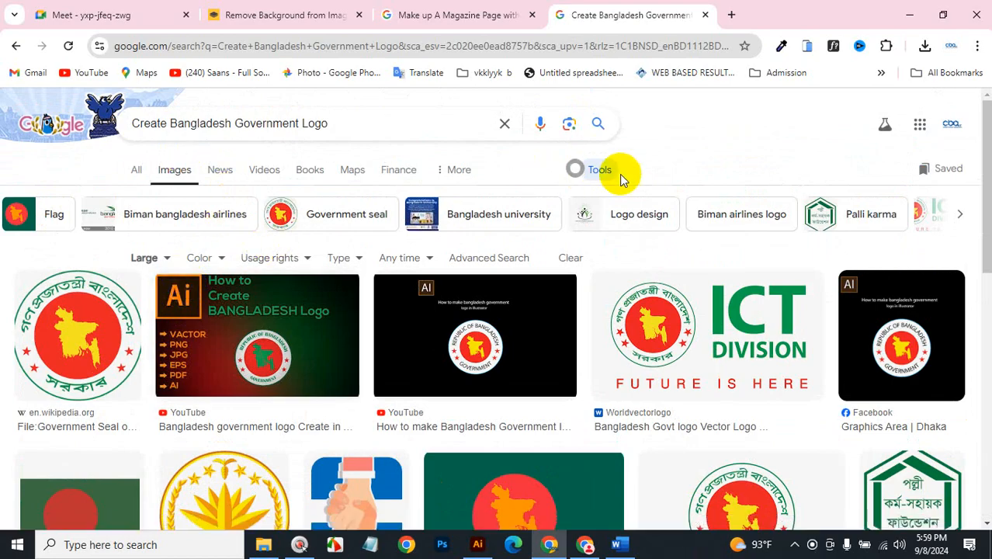
{"action": "left_click", "coordinate": [595, 171]}
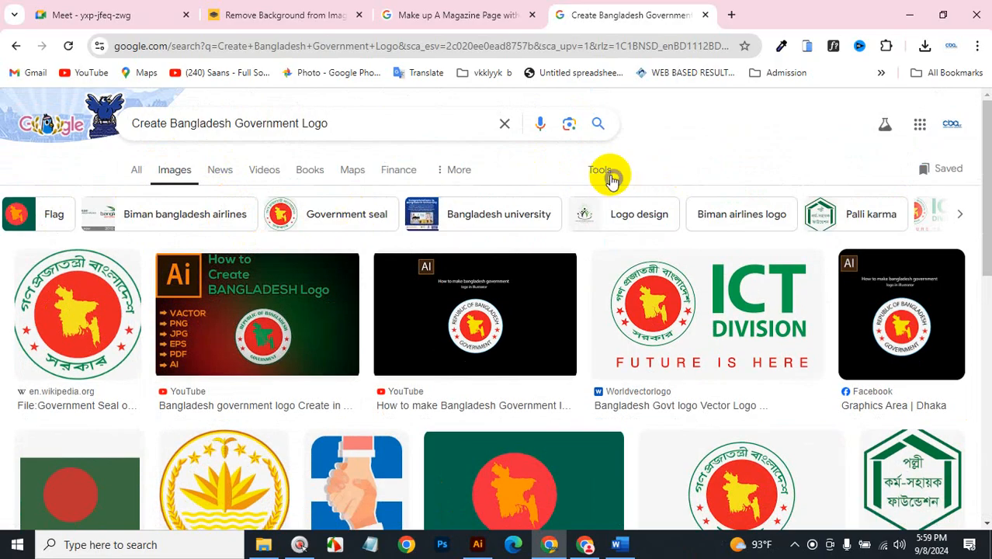
{"action": "left_click", "coordinate": [610, 174]}
{"action": "left_click", "coordinate": [166, 260]}
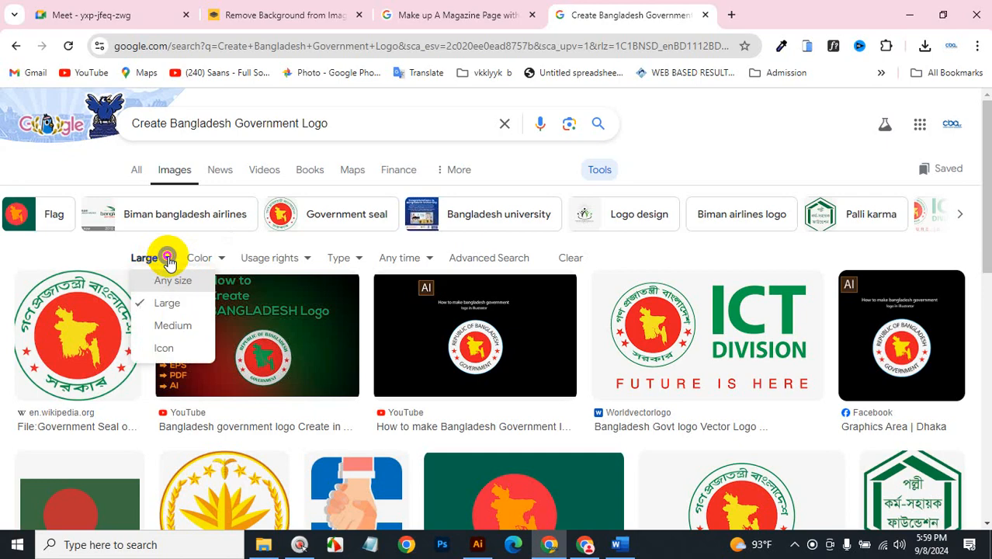
{"action": "left_click", "coordinate": [172, 281]}
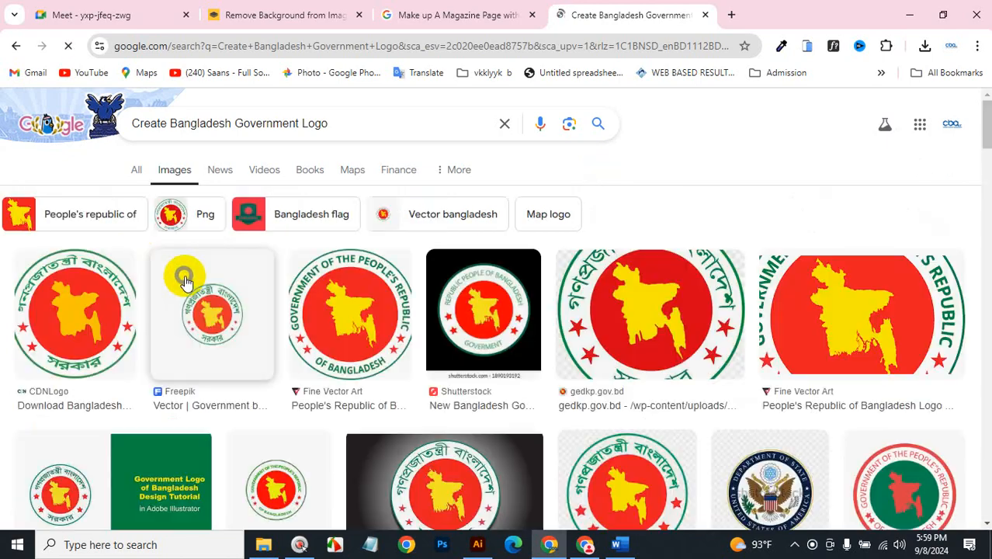
{"action": "scroll", "coordinate": [184, 281], "scroll_direction": "down", "scroll_amount": 3}
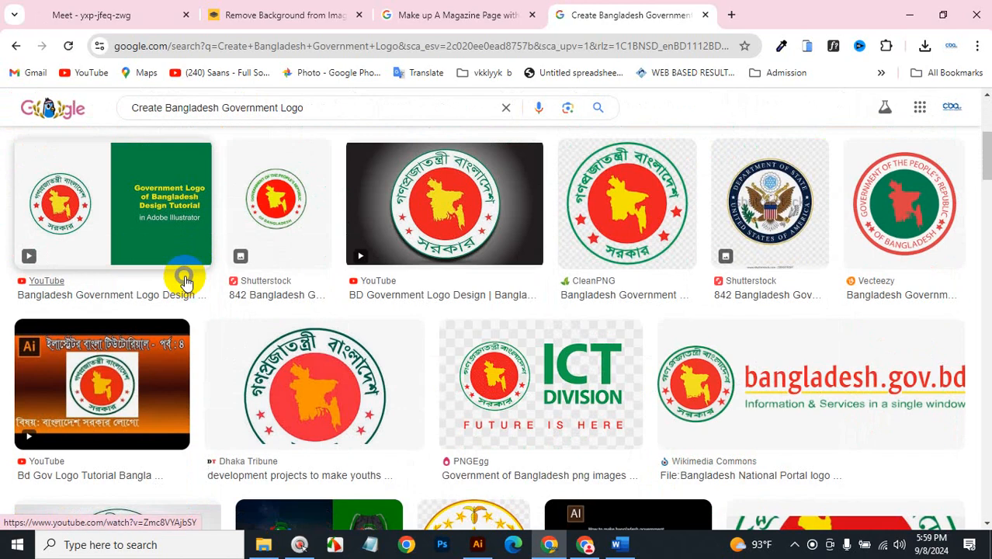
{"action": "scroll", "coordinate": [184, 281], "scroll_direction": "up", "scroll_amount": 3}
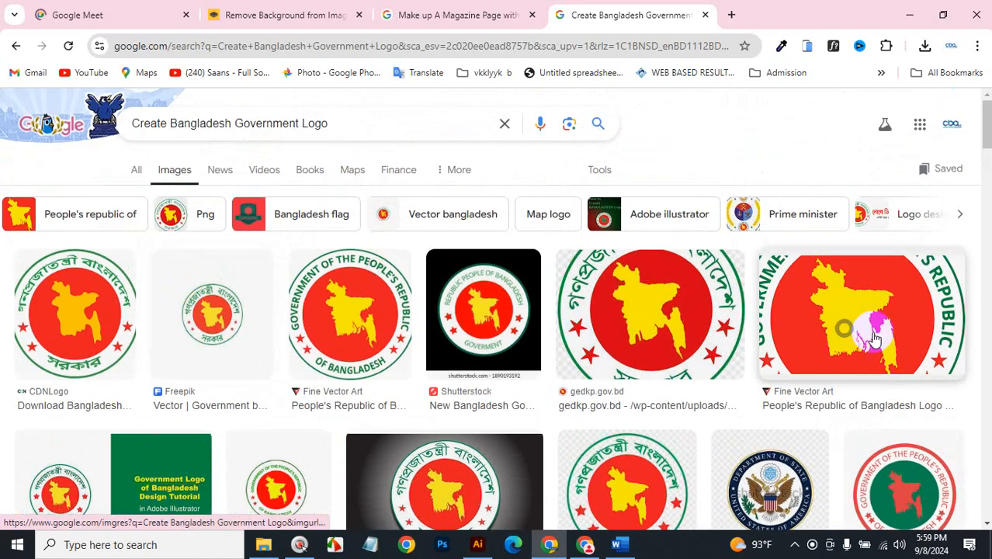
Open the related Seeklogo seal from the Fine Vector Art preview and copy the image.
{"action": "left_click", "coordinate": [870, 314]}
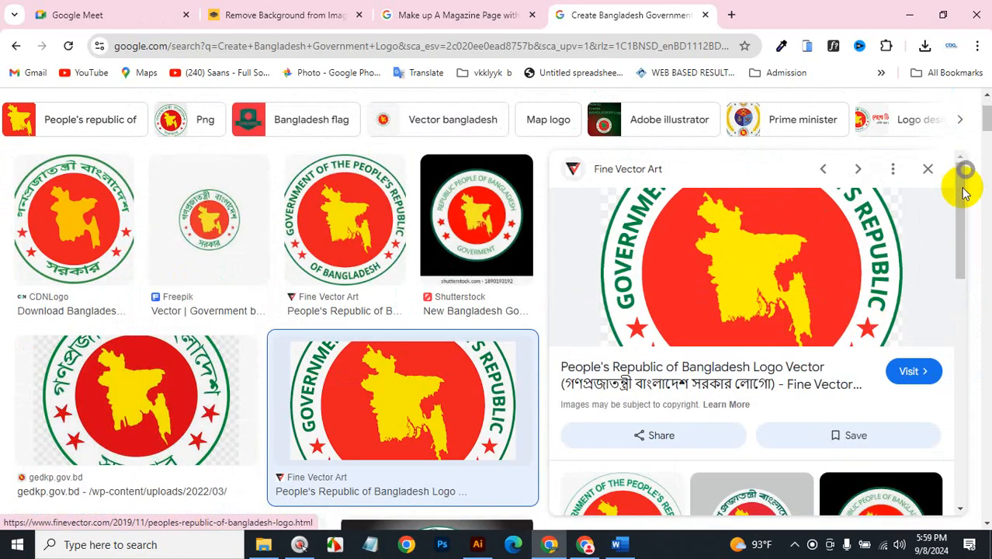
{"action": "left_click", "coordinate": [927, 171]}
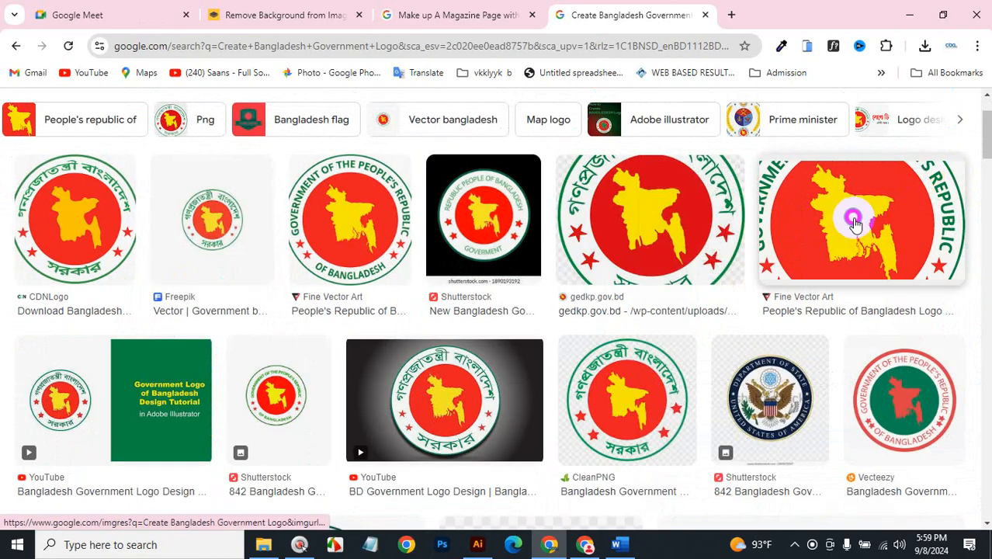
{"action": "left_click", "coordinate": [854, 216]}
{"action": "scroll", "coordinate": [780, 303], "scroll_direction": "down", "scroll_amount": 2}
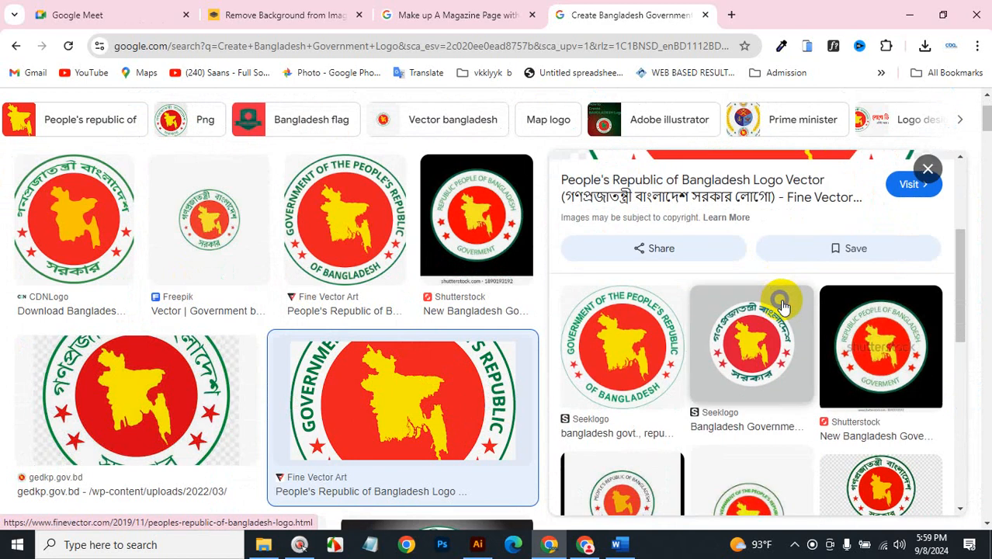
{"action": "left_click", "coordinate": [631, 359]}
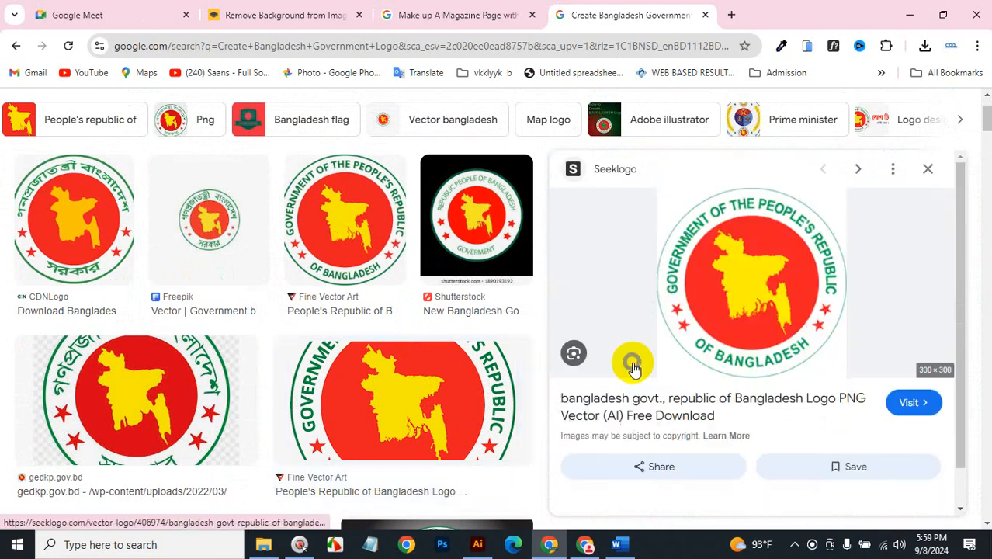
{"action": "right_click", "coordinate": [752, 279]}
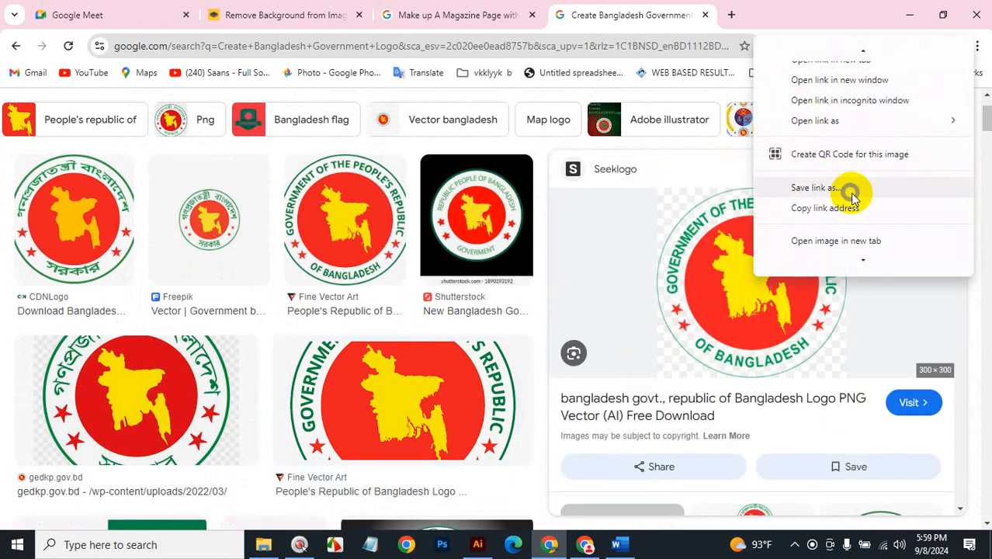
{"action": "scroll", "coordinate": [854, 191], "scroll_direction": "down", "scroll_amount": 2}
{"action": "left_click", "coordinate": [815, 200]}
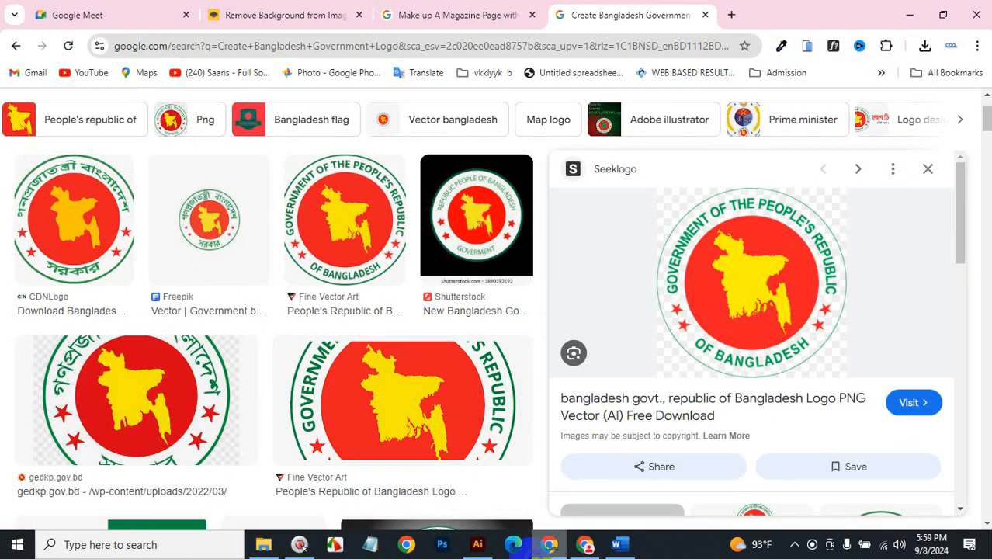
{"action": "left_click", "coordinate": [477, 544]}
Paste the copied Bangladesh emblem and drag it beside the artboard's right edge.
{"action": "key", "text": "ctrl+v"}
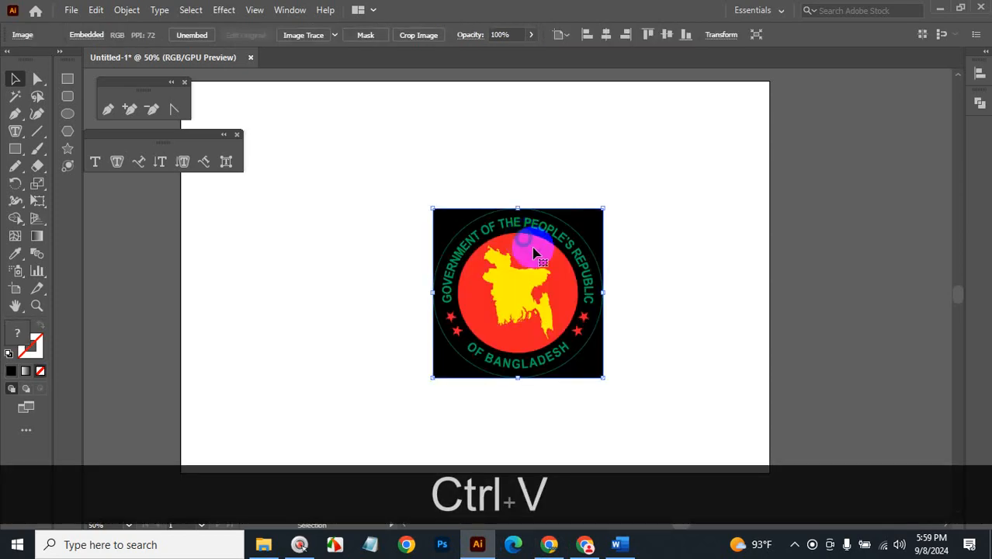
{"action": "left_click_drag", "start_coordinate": [513, 272], "coordinate": [830, 190]}
{"action": "left_click", "coordinate": [844, 358]}
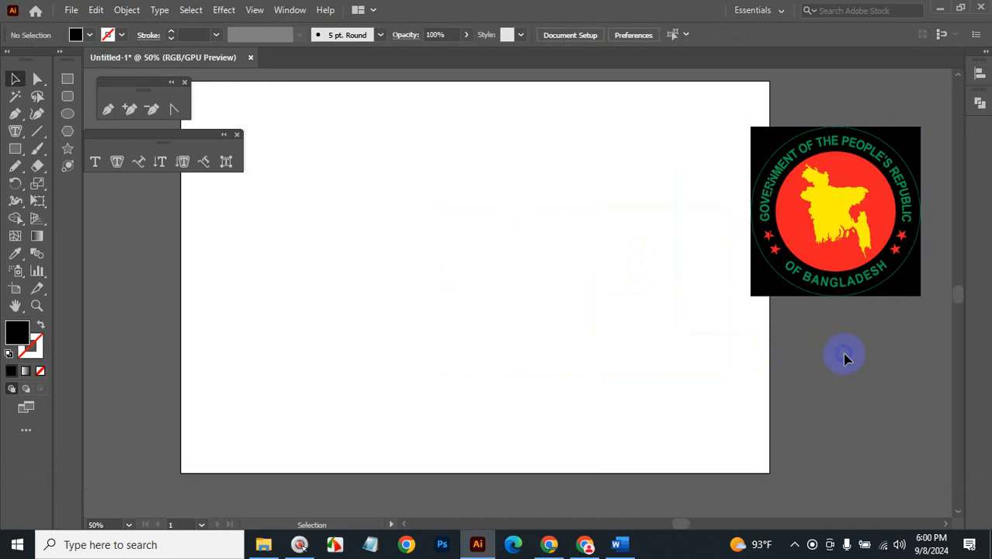
{"action": "left_click", "coordinate": [549, 544]}
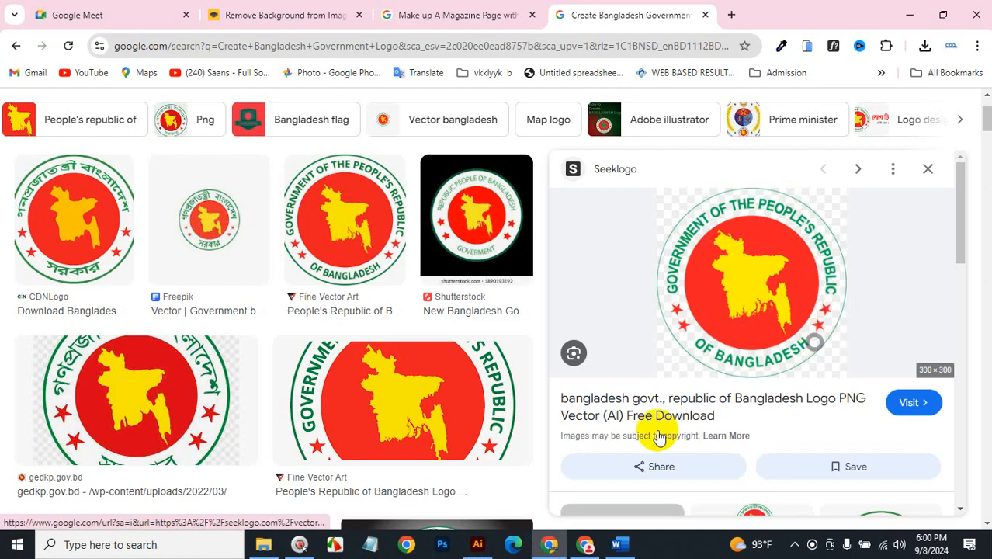
{"action": "left_click", "coordinate": [478, 544]}
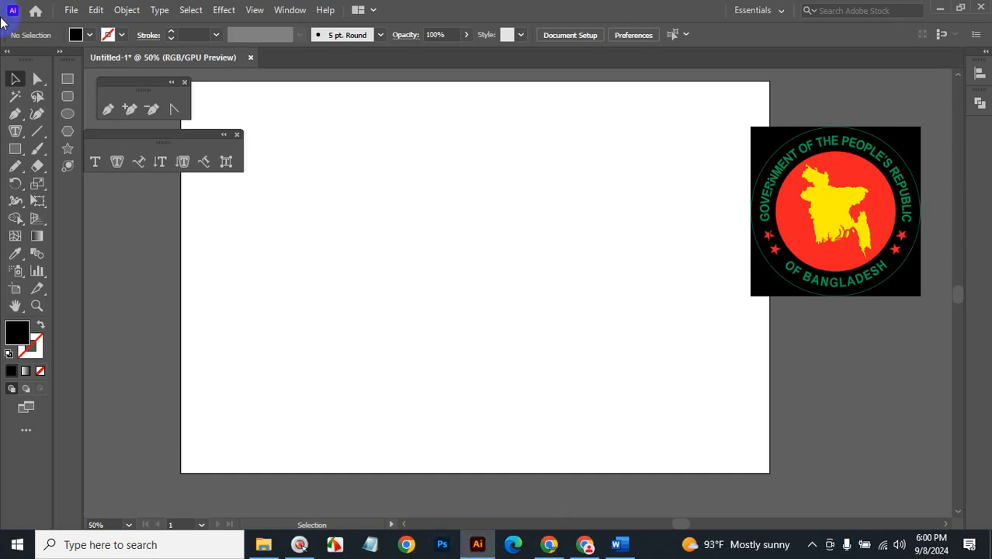
Draw an unfilled outlined circle, reposition it, and paste a hidden copy in front.
{"action": "left_click", "coordinate": [69, 116]}
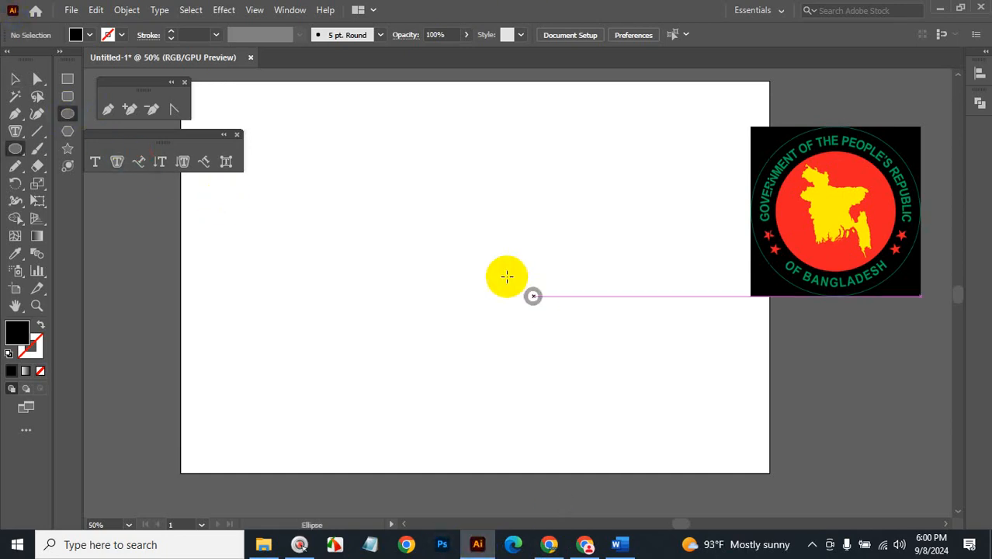
{"action": "mouse_move", "coordinate": [451, 215]}
{"action": "left_mouse_down"}
{"action": "mouse_move", "coordinate": [557, 337]}
{"action": "mouse_move", "coordinate": [537, 301]}
{"action": "left_mouse_up"}
{"action": "key", "text": "shift+x"}
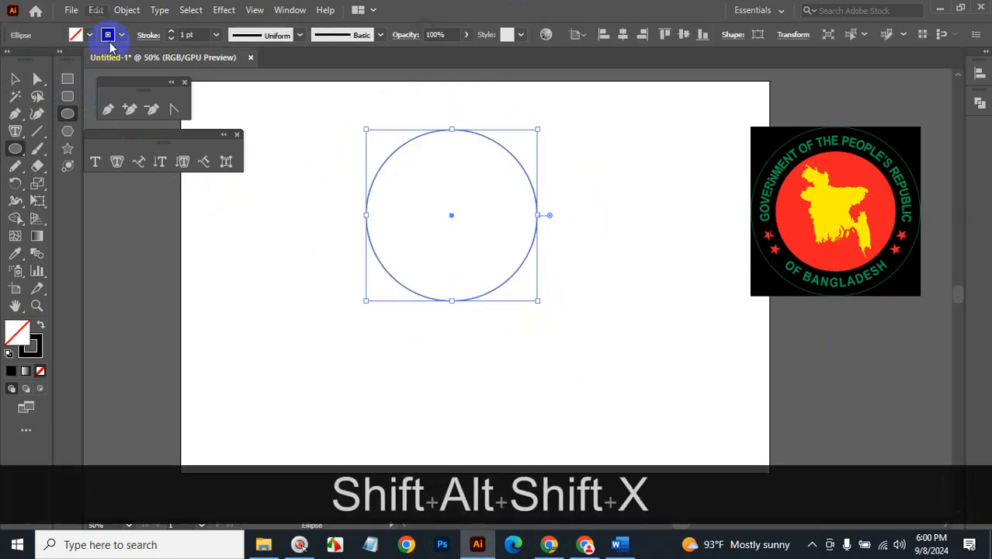
{"action": "left_click", "coordinate": [16, 77]}
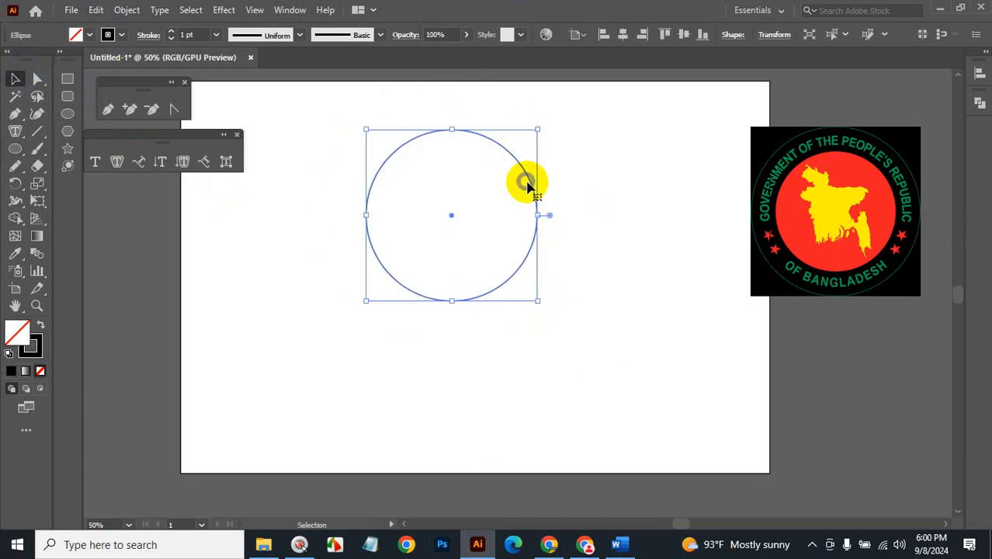
{"action": "left_click_drag", "start_coordinate": [529, 184], "coordinate": [611, 233]}
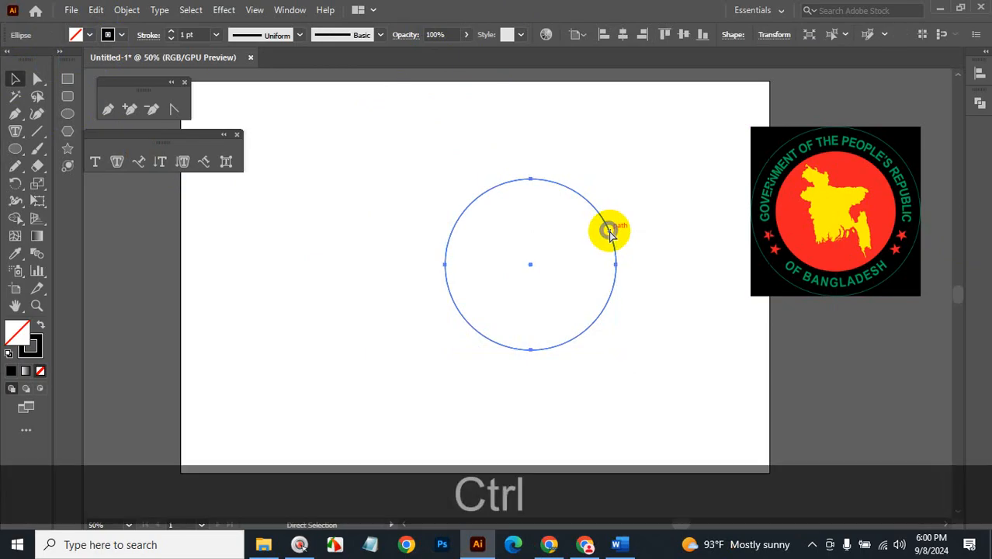
{"action": "key", "text": "ctrl+c"}
{"action": "key", "text": "ctrl+f"}
{"action": "key", "text": "ctrl+3"}
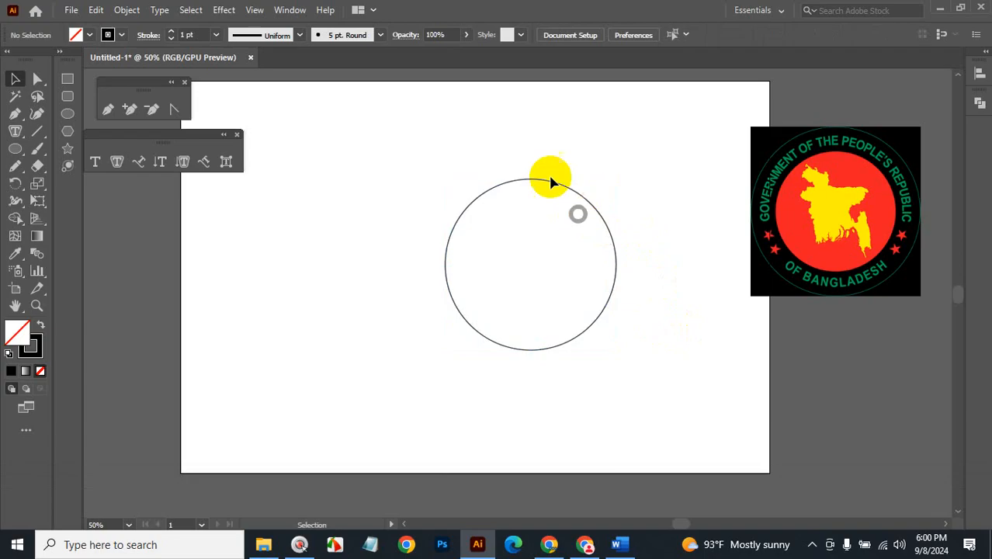
Alt-drag a duplicate of the circle to the artboard's left edge.
{"action": "left_click_drag", "start_coordinate": [532, 150], "coordinate": [567, 231]}
{"action": "left_click", "coordinate": [485, 194]}
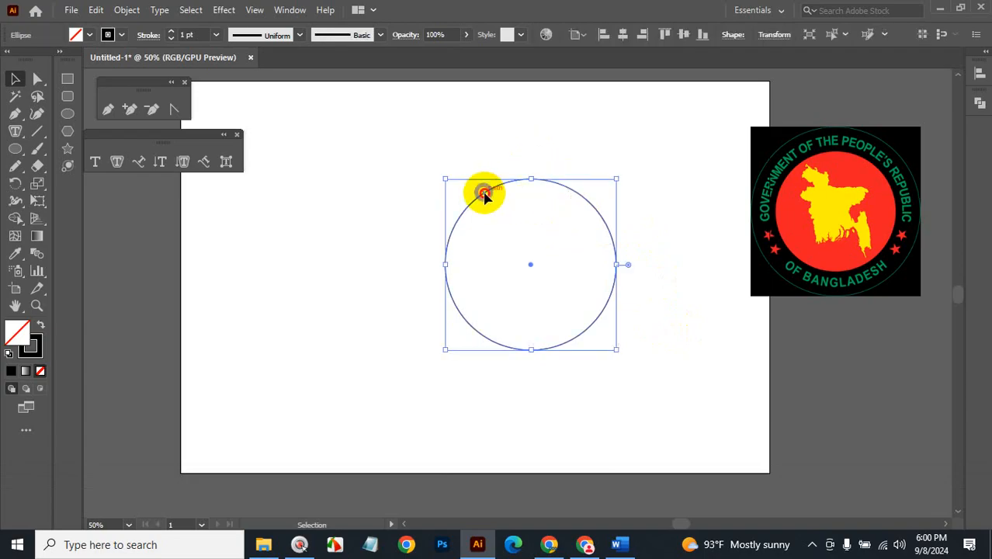
{"action": "left_click_drag", "start_coordinate": [484, 194], "coordinate": [163, 211]}
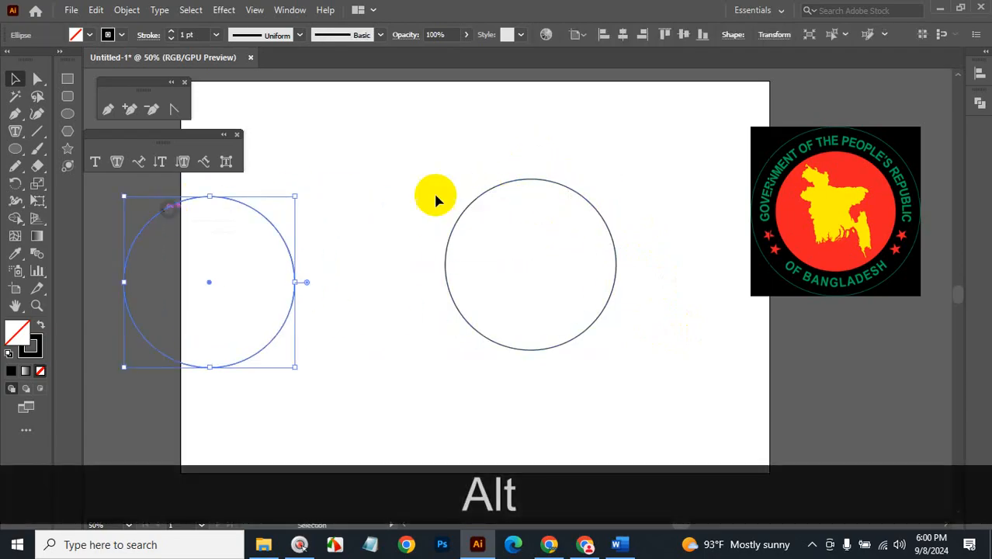
{"action": "left_click", "coordinate": [569, 145]}
{"action": "left_click_drag", "start_coordinate": [469, 144], "coordinate": [556, 256]}
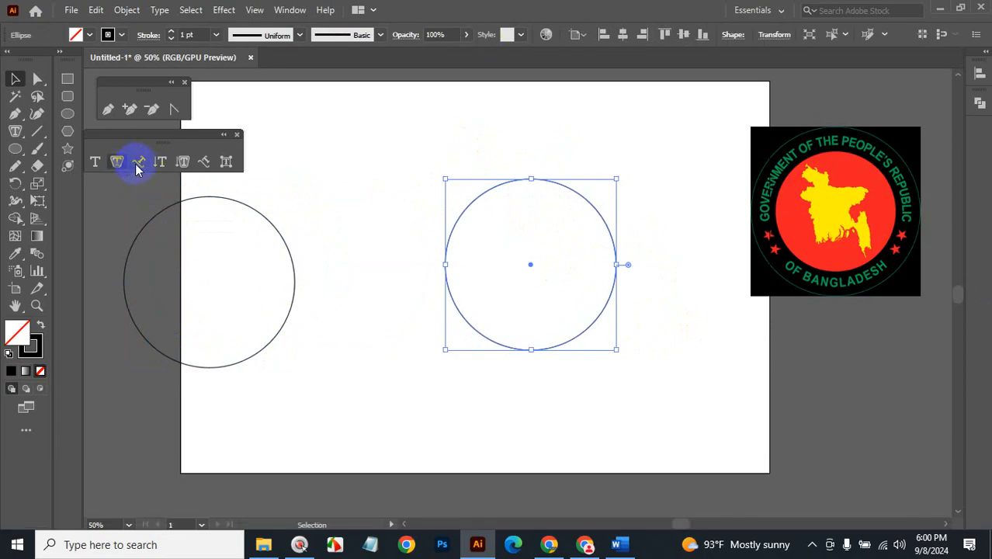
Type 'GOvernment of the people's republic' along the right circle with Type on a Path.
{"action": "left_click", "coordinate": [140, 165]}
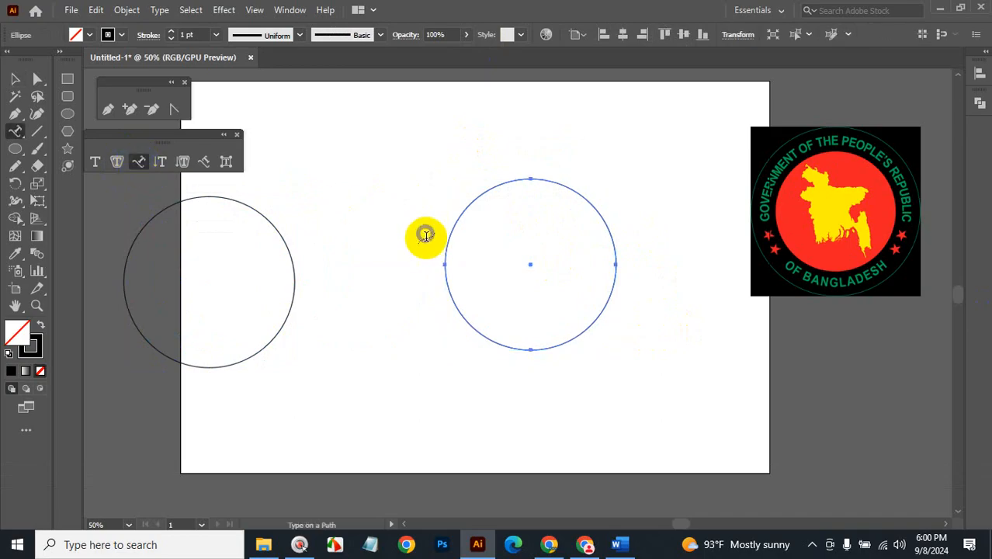
{"action": "left_click", "coordinate": [445, 262]}
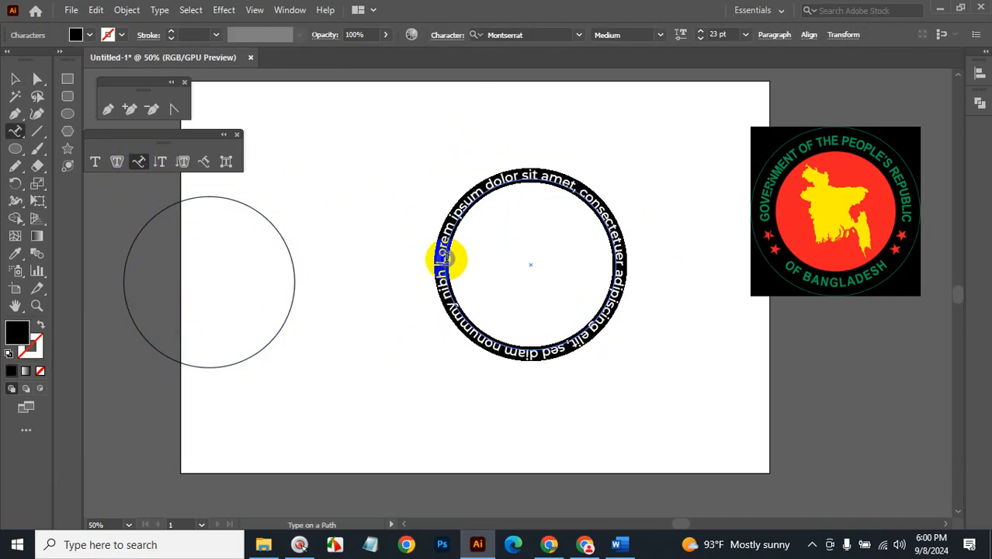
{"action": "key", "text": "BackSpace"}
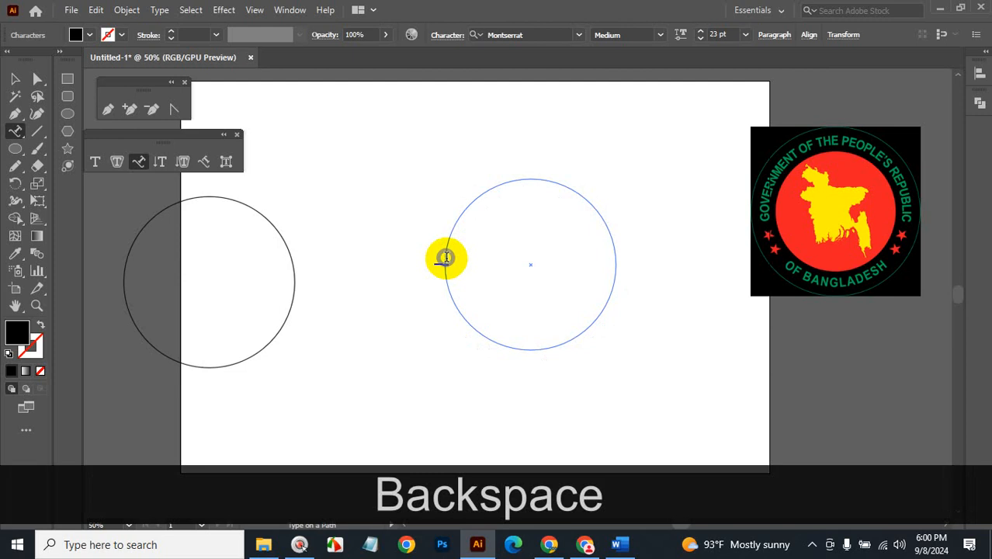
{"action": "type", "text": "GO"}
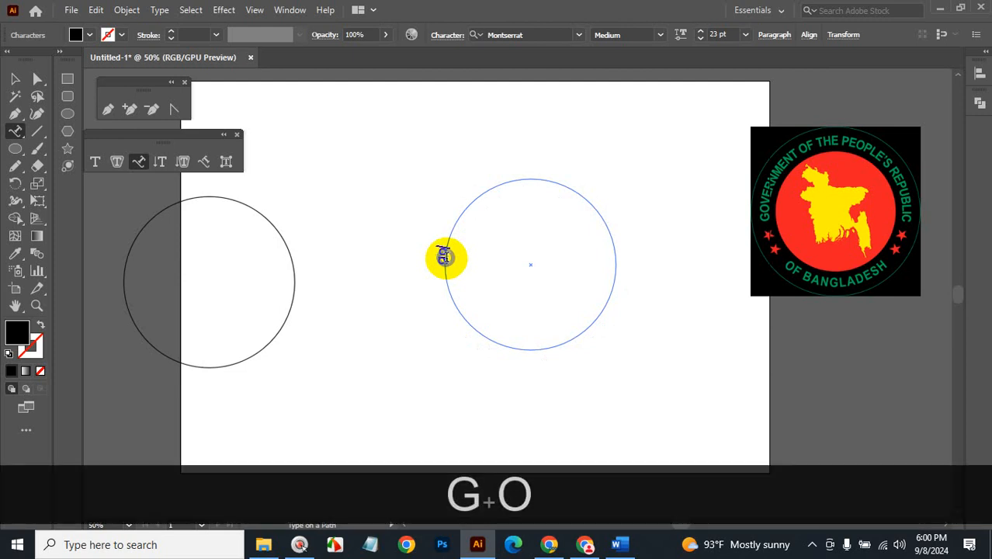
{"action": "type", "text": "ver"}
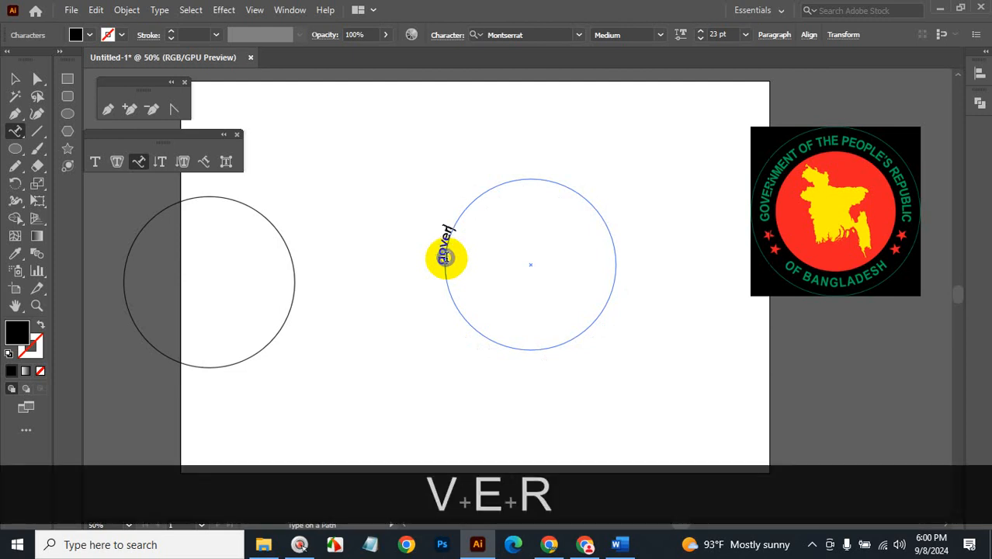
{"action": "type", "text": "nme"}
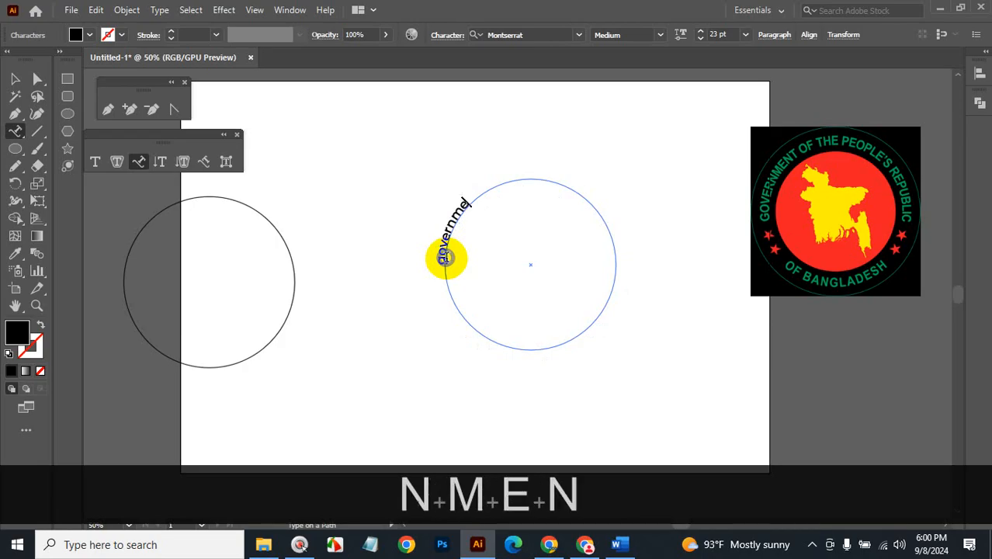
{"action": "type", "text": "nt of "}
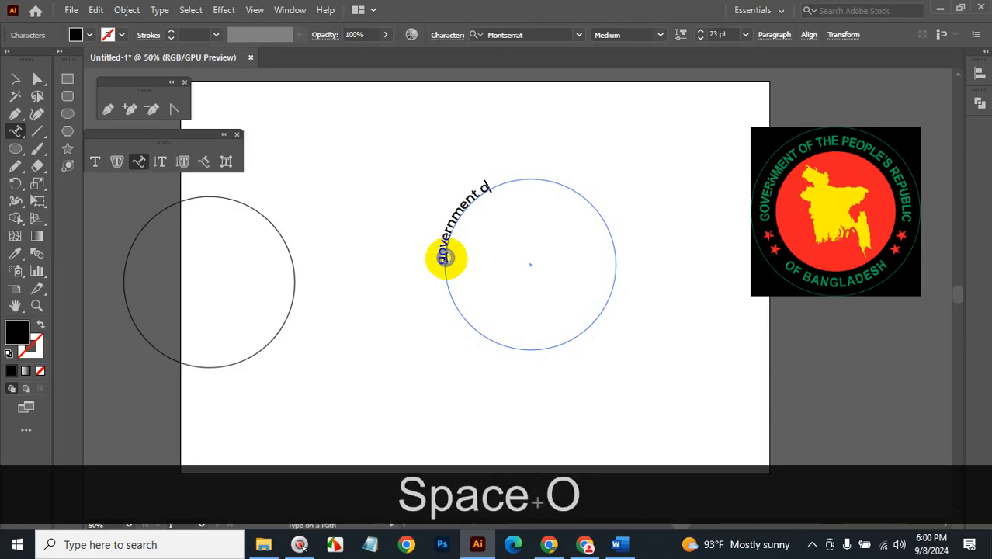
{"action": "type", "text": "the "}
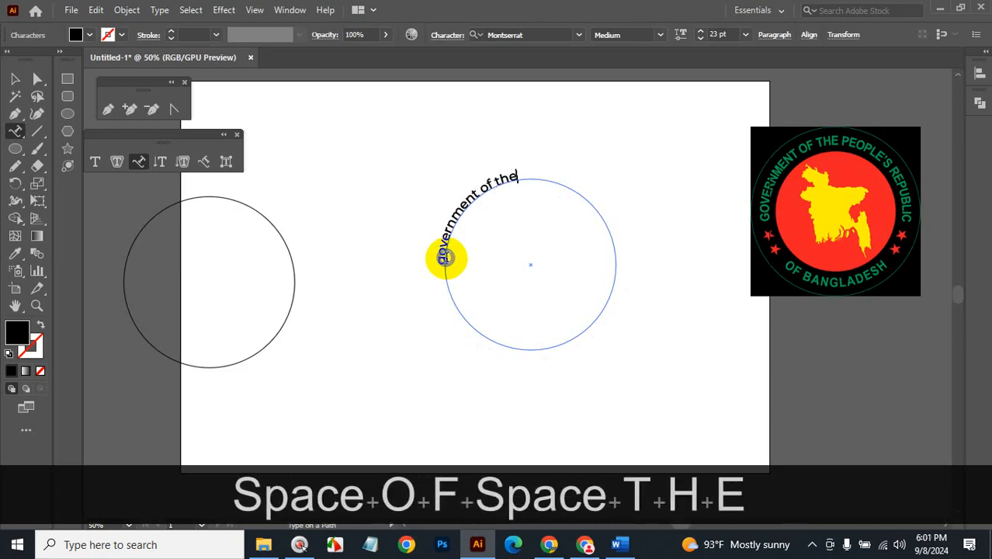
{"action": "type", "text": "pe"}
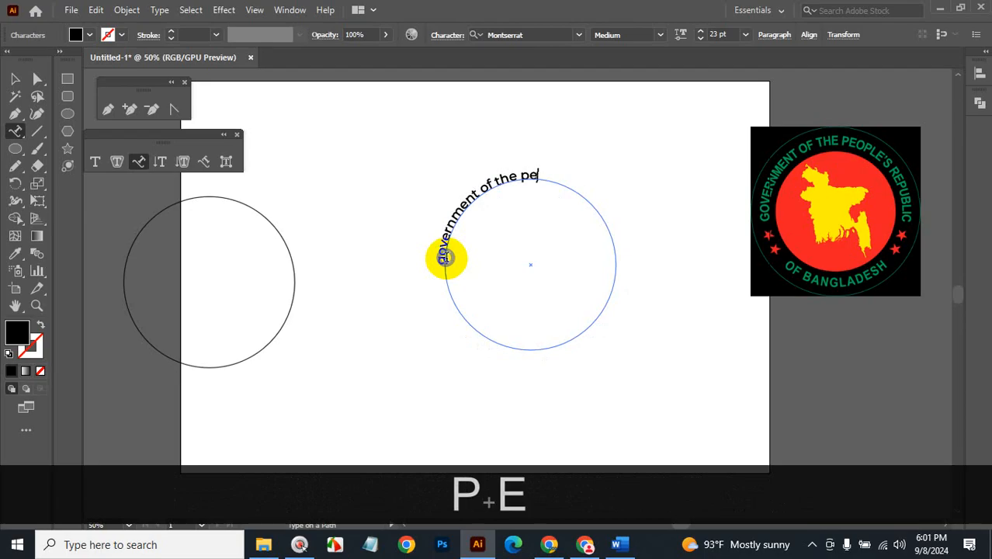
{"action": "type", "text": "ople"}
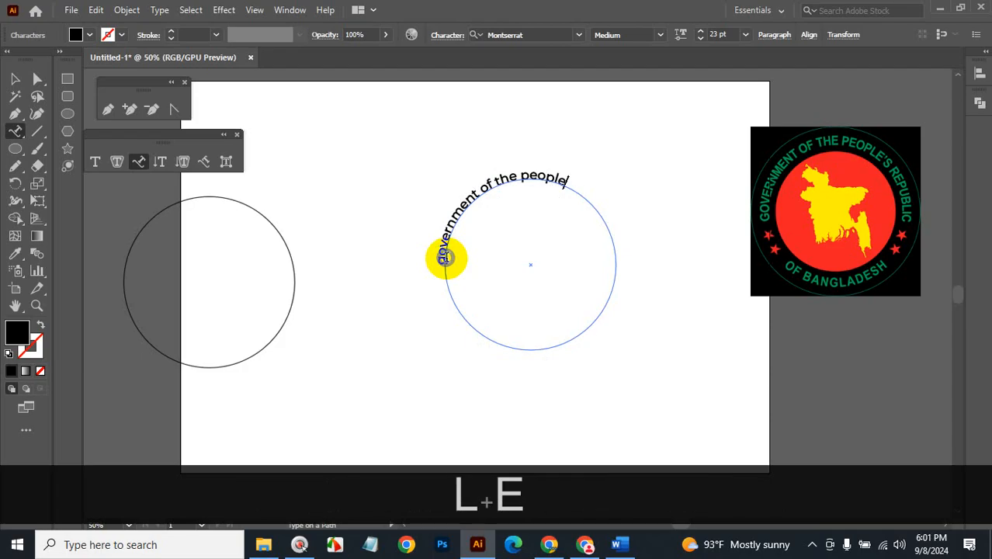
{"action": "type", "text": "'s"}
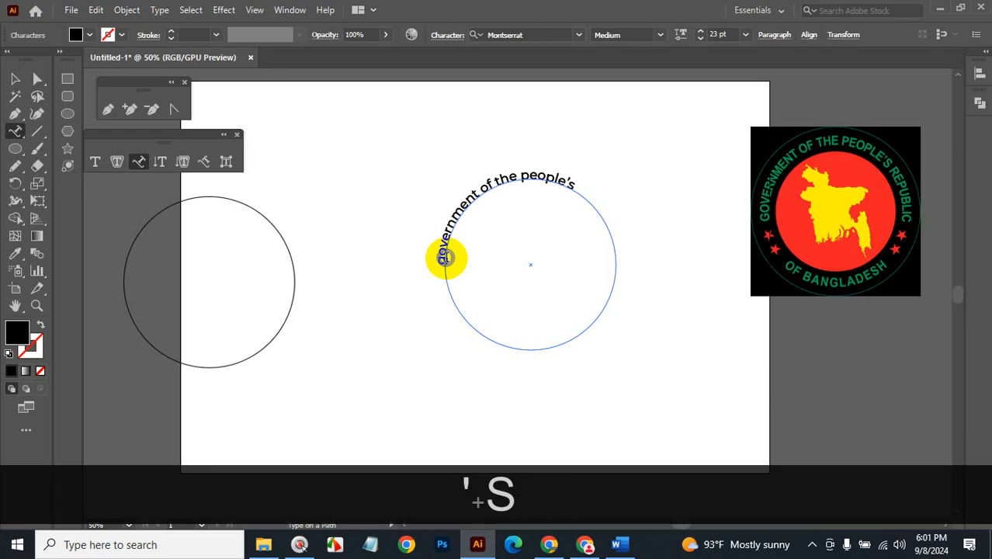
{"action": "type", "text": " re"}
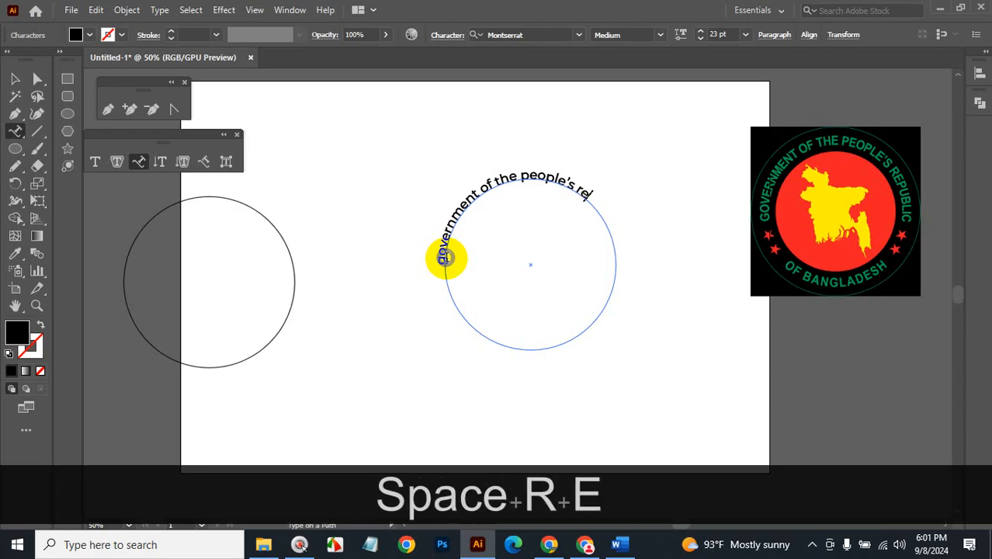
{"action": "type", "text": "pub"}
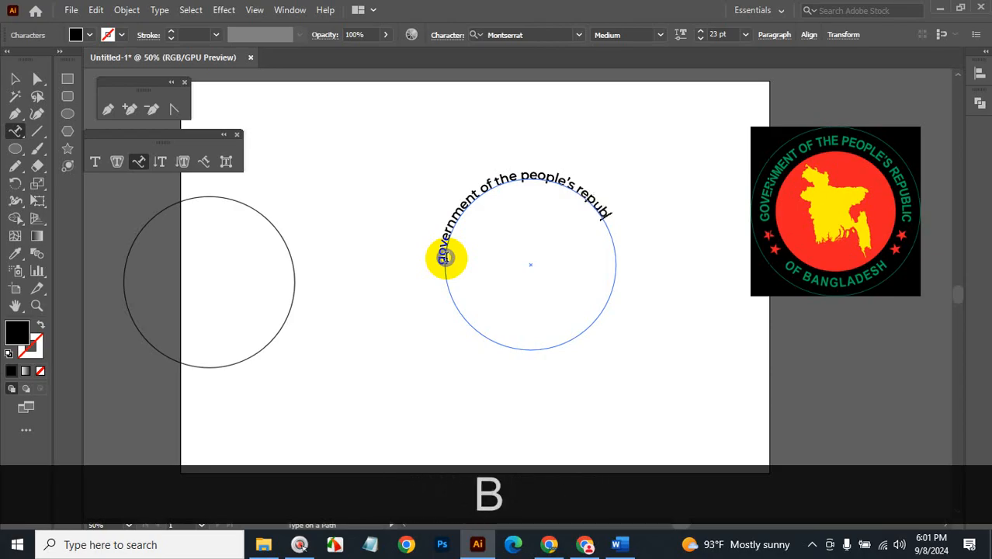
{"action": "type", "text": "li"}
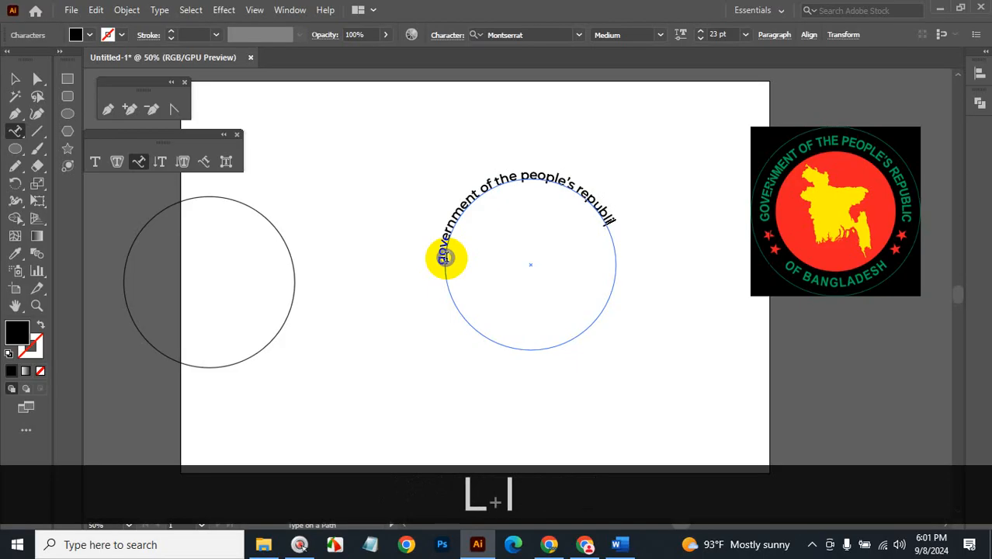
{"action": "type", "text": "c"}
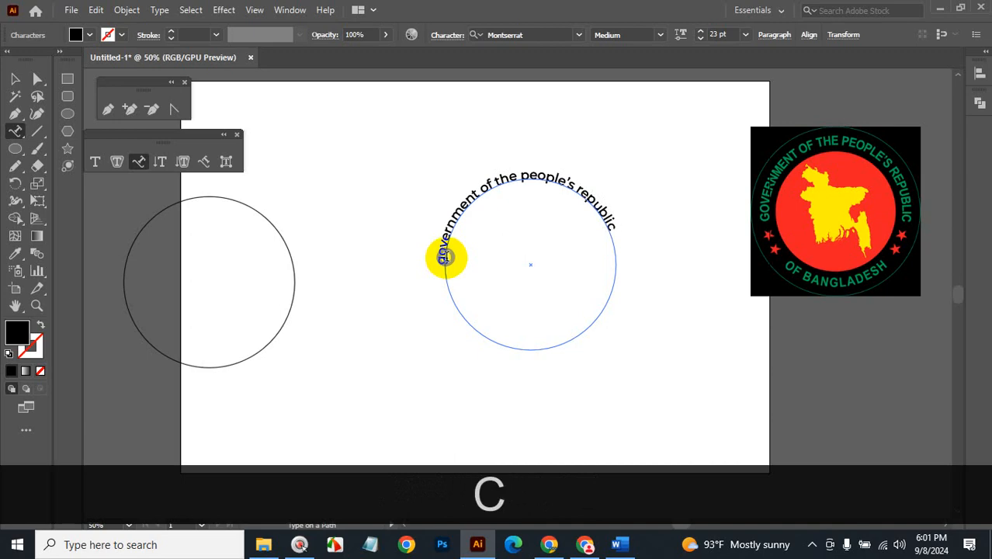
{"action": "left_click_drag", "start_coordinate": [612, 227], "coordinate": [435, 263]}
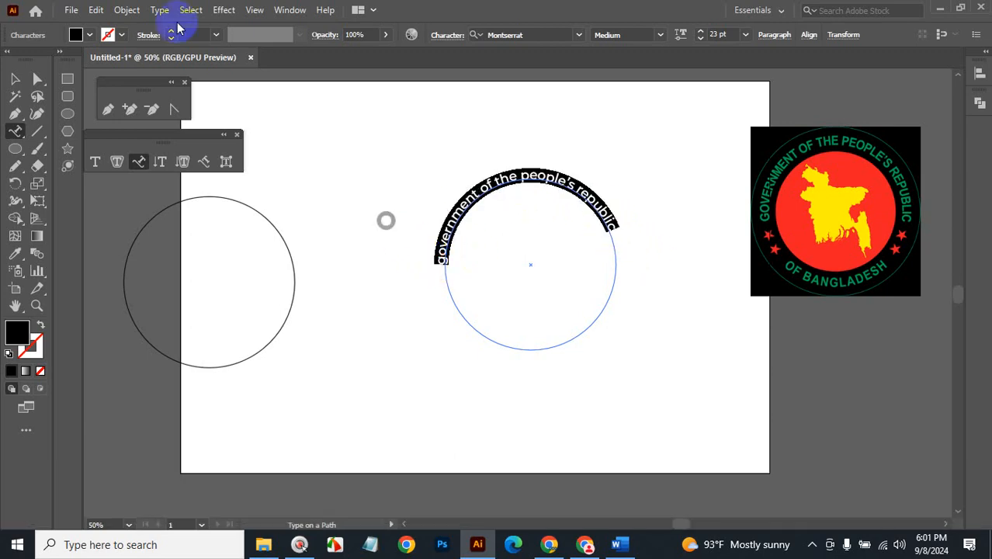
Change the path text to UPPERCASE and reduce its size to 19 pt.
{"action": "left_click", "coordinate": [160, 10]}
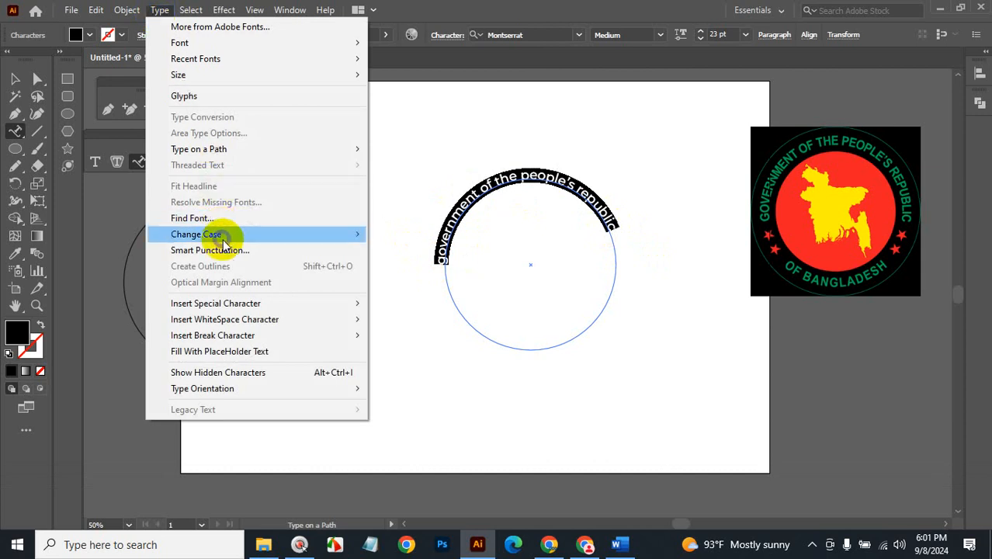
{"action": "mouse_move", "coordinate": [225, 241]}
{"action": "left_click", "coordinate": [392, 234]}
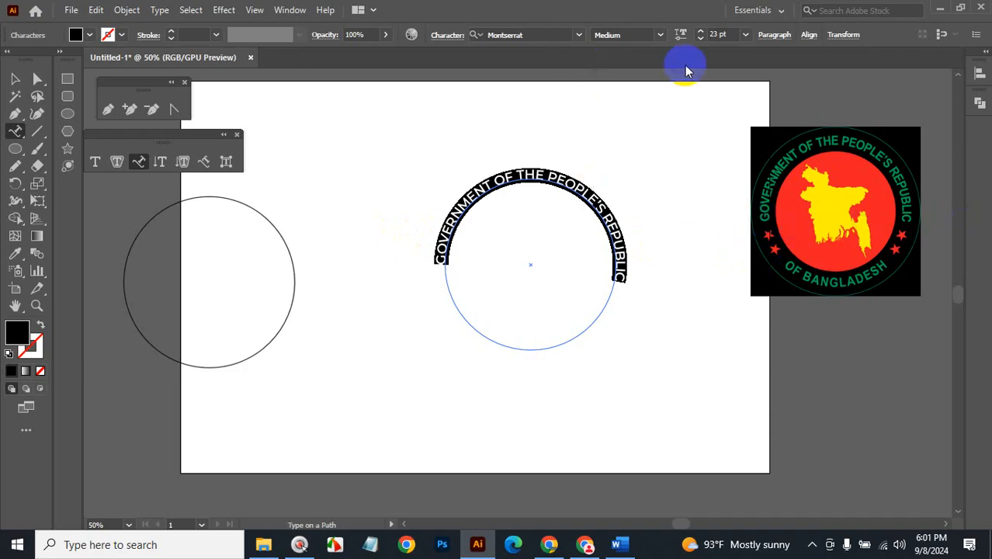
{"action": "left_click", "coordinate": [722, 35]}
{"action": "key", "text": "Down"}
{"action": "key", "text": "Down"}
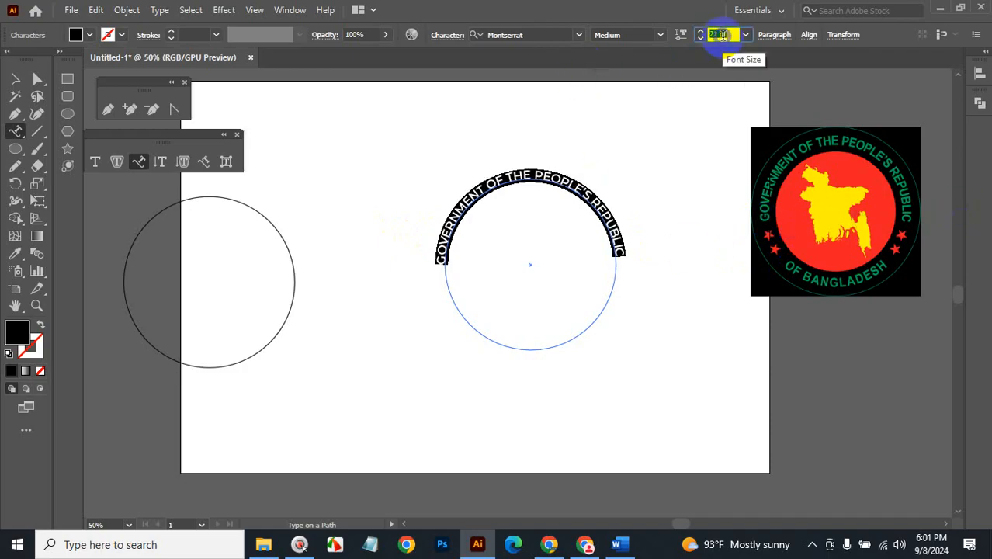
{"action": "key", "text": "Down"}
{"action": "key", "text": "Down"}
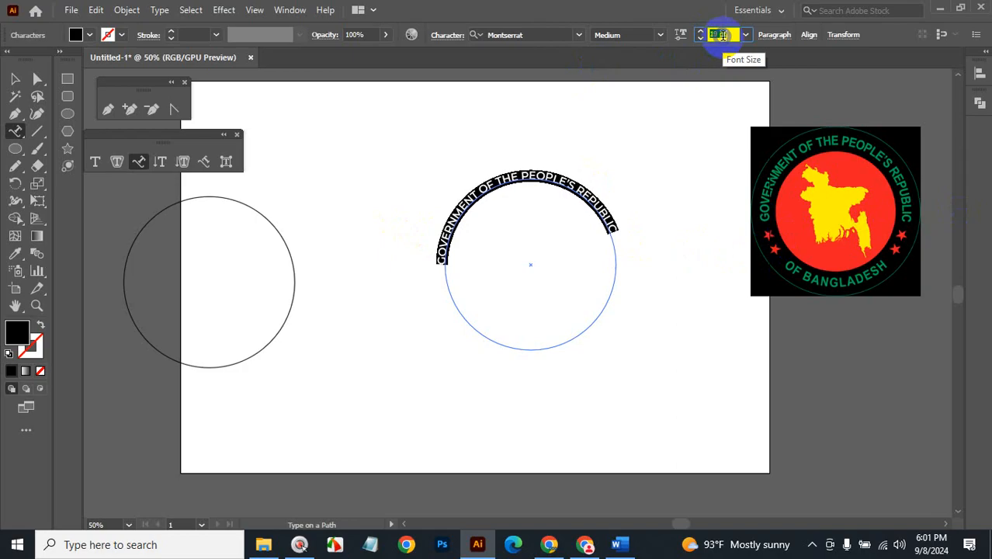
Drag the path text's start and end brackets around the circle.
{"action": "left_click", "coordinate": [15, 79]}
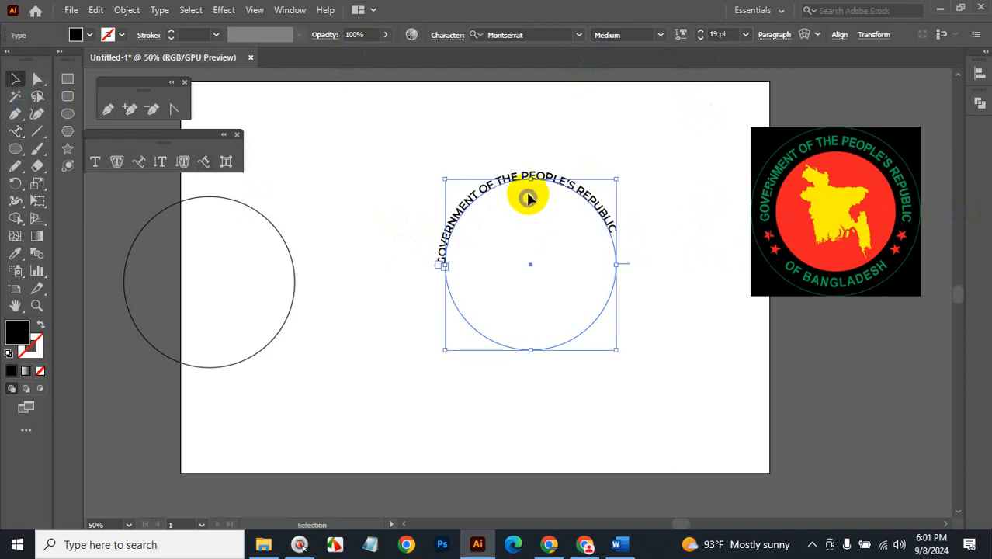
{"action": "key", "text": "ctrl+space"}
{"action": "left_click", "coordinate": [560, 273], "text": "ctrl"}
{"action": "left_click", "coordinate": [514, 274], "text": "ctrl"}
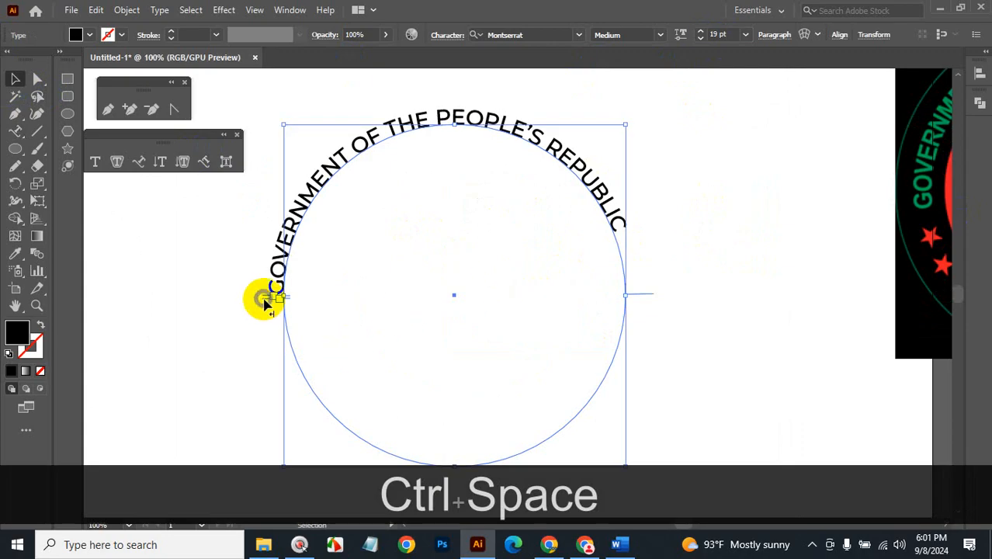
{"action": "left_click_drag", "start_coordinate": [264, 303], "coordinate": [649, 405]}
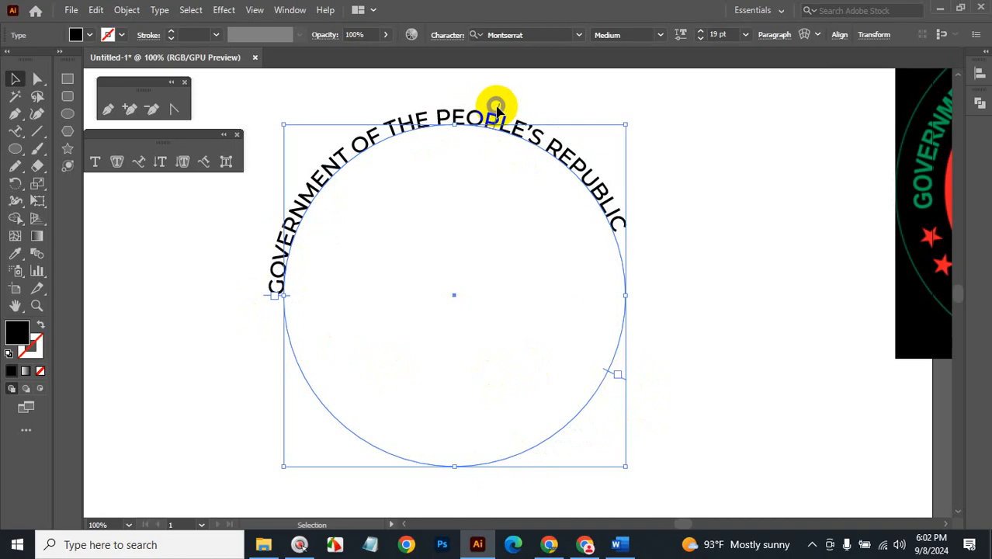
{"action": "left_click_drag", "start_coordinate": [626, 381], "coordinate": [636, 296]}
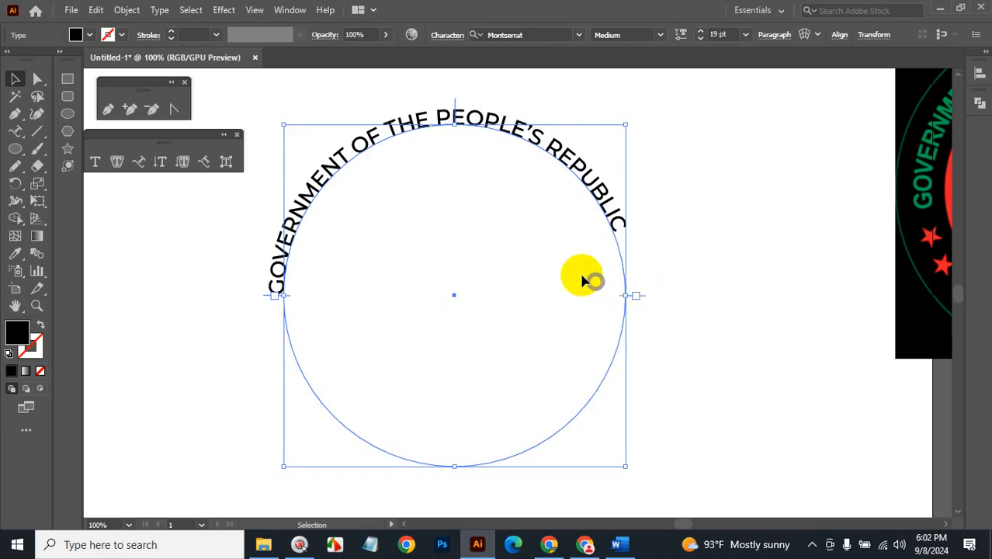
Centre-align the arched text over the top of the circle.
{"action": "left_click", "coordinate": [772, 39]}
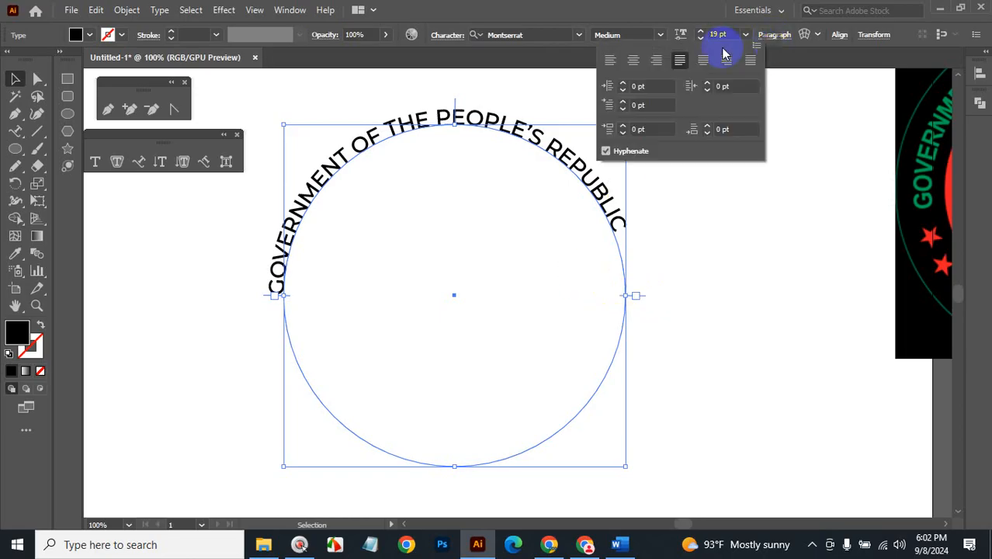
{"action": "left_click", "coordinate": [633, 60]}
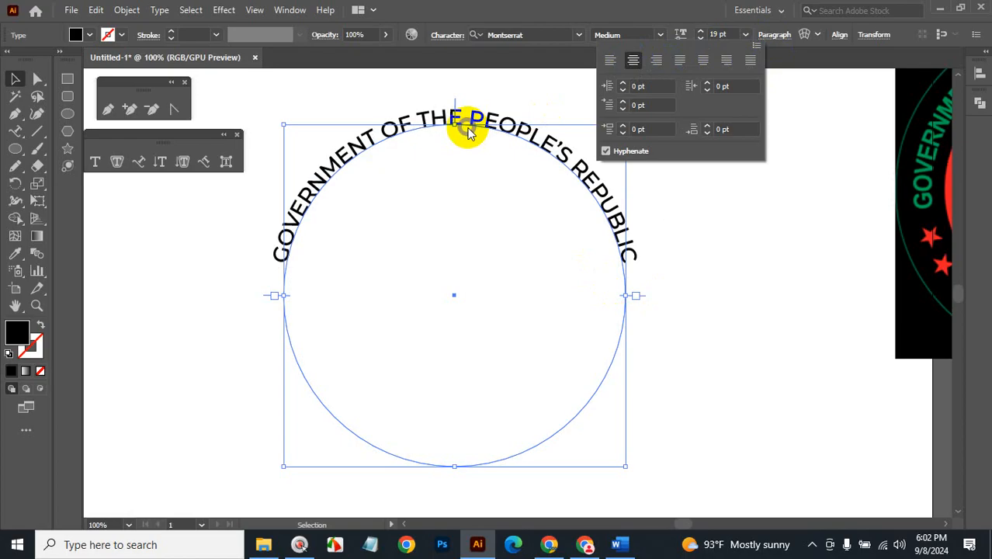
{"action": "left_click", "coordinate": [746, 313]}
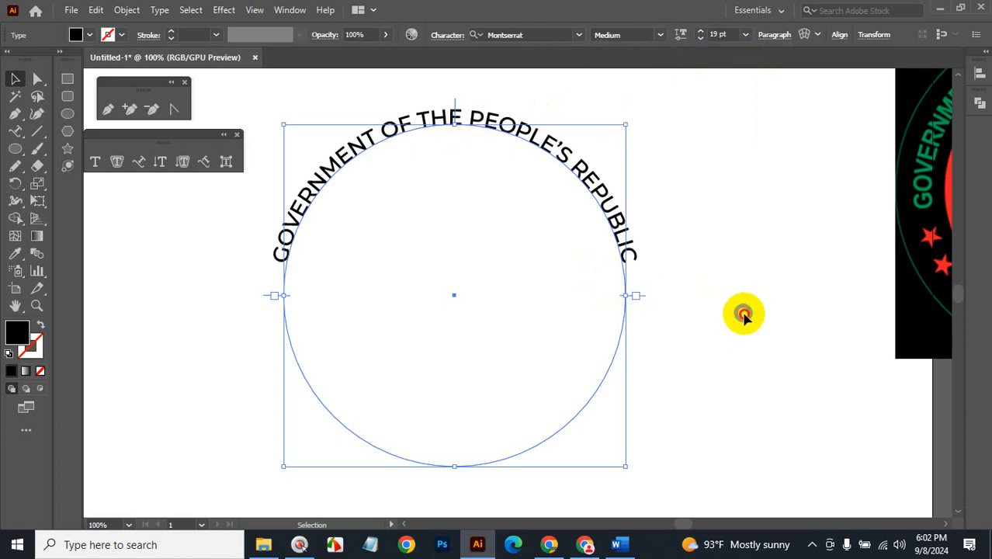
{"action": "left_click", "coordinate": [744, 314]}
{"action": "left_click", "coordinate": [500, 329], "text": "ctrl+alt"}
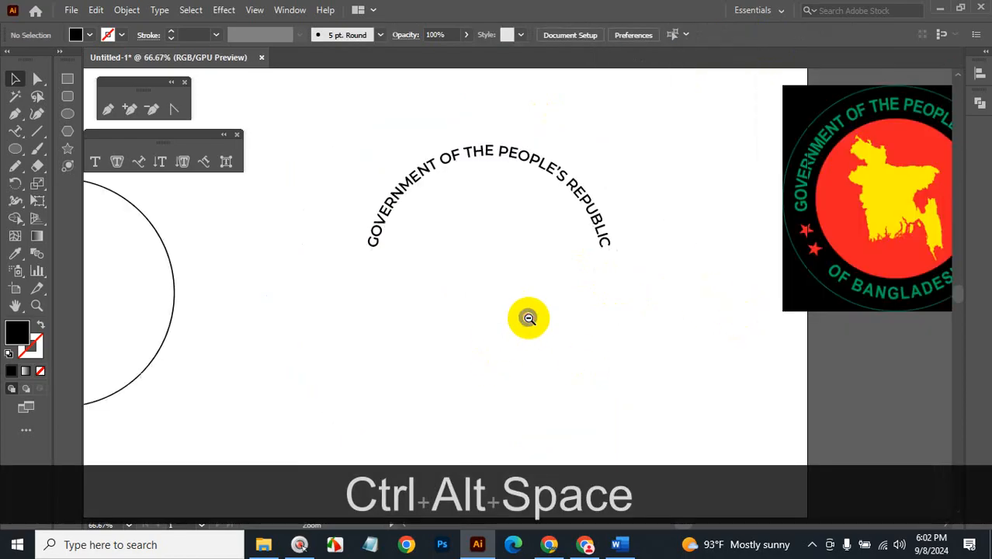
{"action": "left_click", "coordinate": [528, 318], "text": "ctrl+alt"}
{"action": "left_click", "coordinate": [757, 272]}
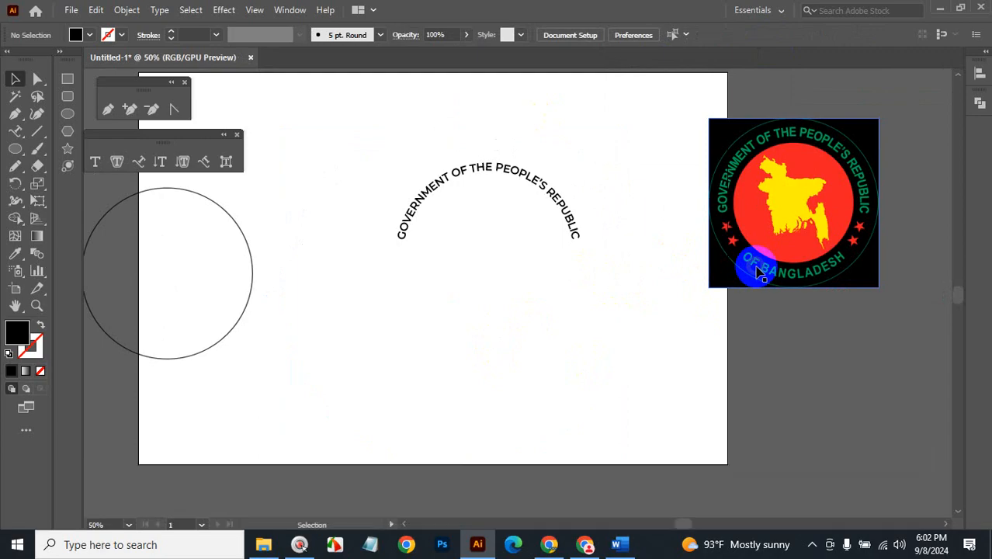
Alt-drag a circle copy below the arched text and type 'r bangladesh' along it.
{"action": "left_click", "coordinate": [250, 297]}
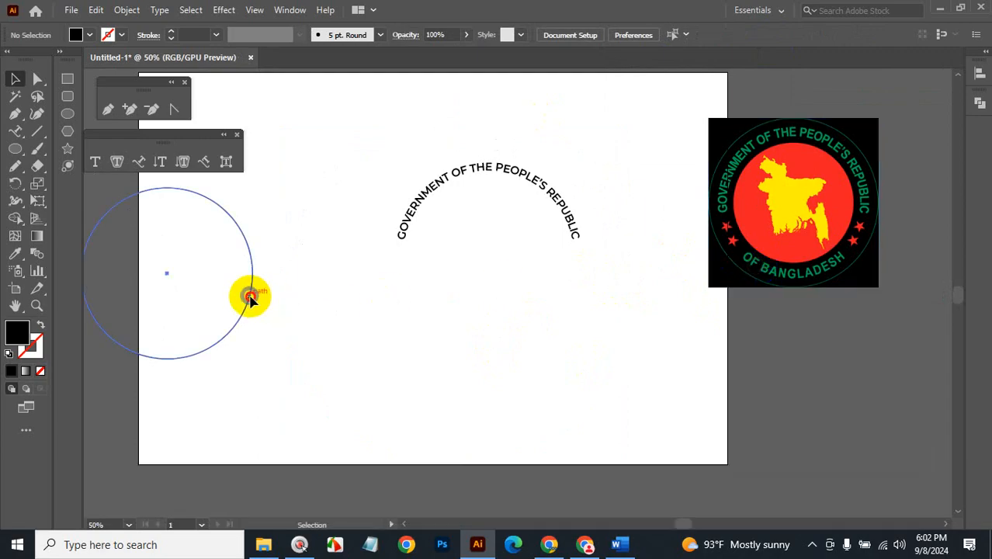
{"action": "left_click_drag", "start_coordinate": [250, 297], "coordinate": [581, 346]}
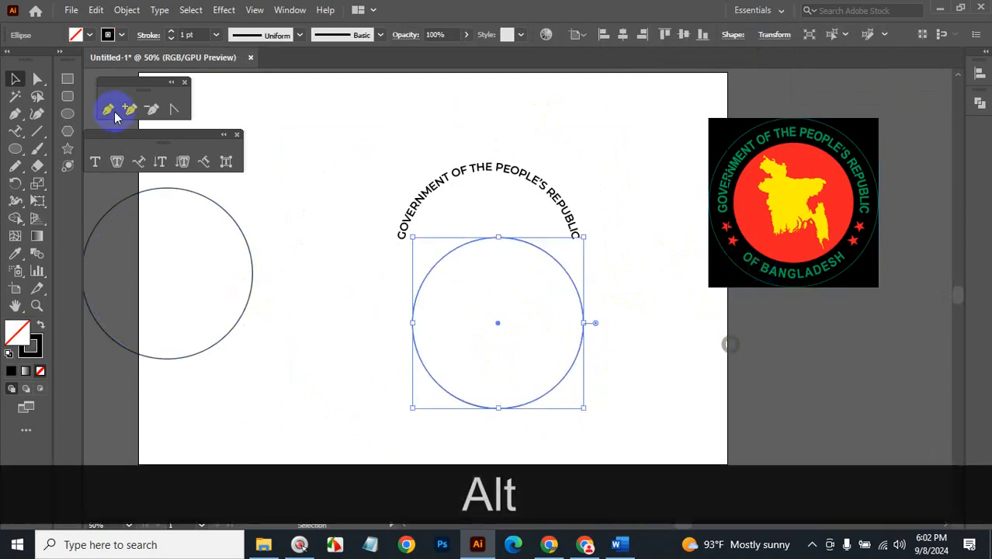
{"action": "left_click", "coordinate": [19, 133]}
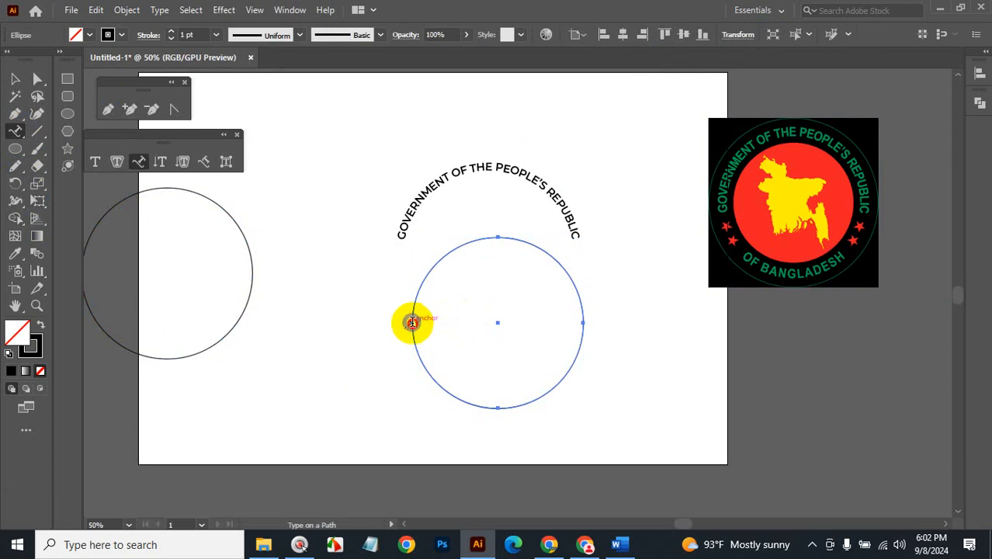
{"action": "left_click", "coordinate": [412, 321]}
{"action": "key", "text": "BackSpace"}
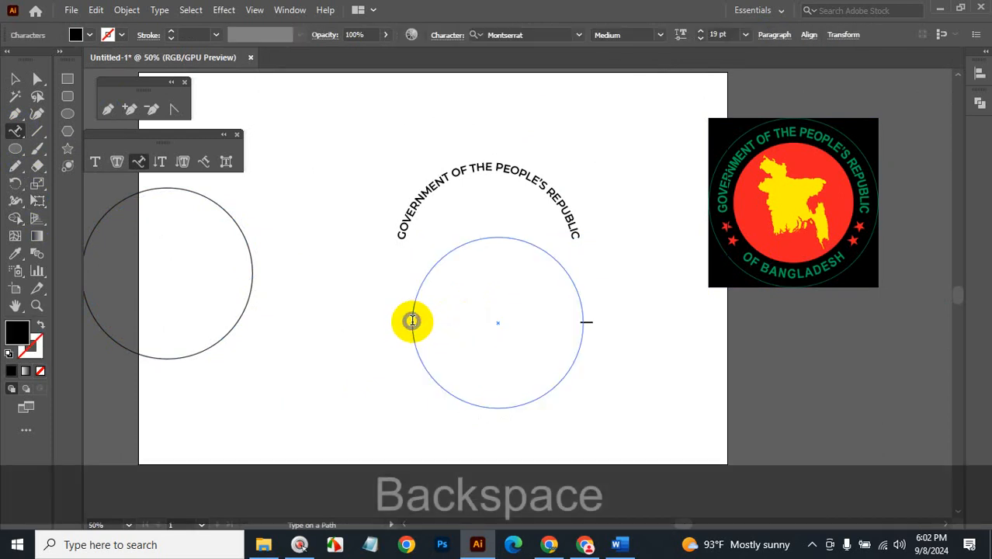
{"action": "type", "text": "r ban"}
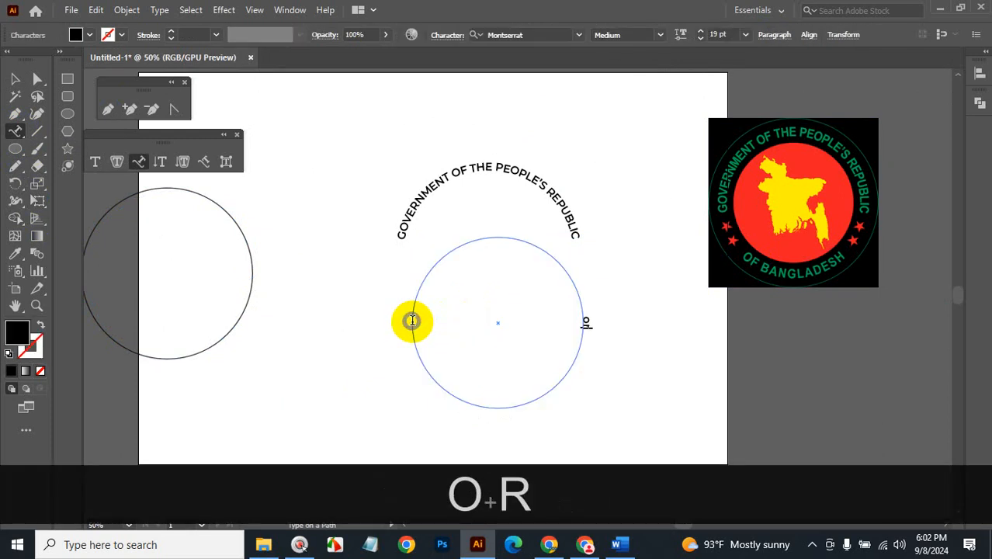
{"action": "type", "text": "g"}
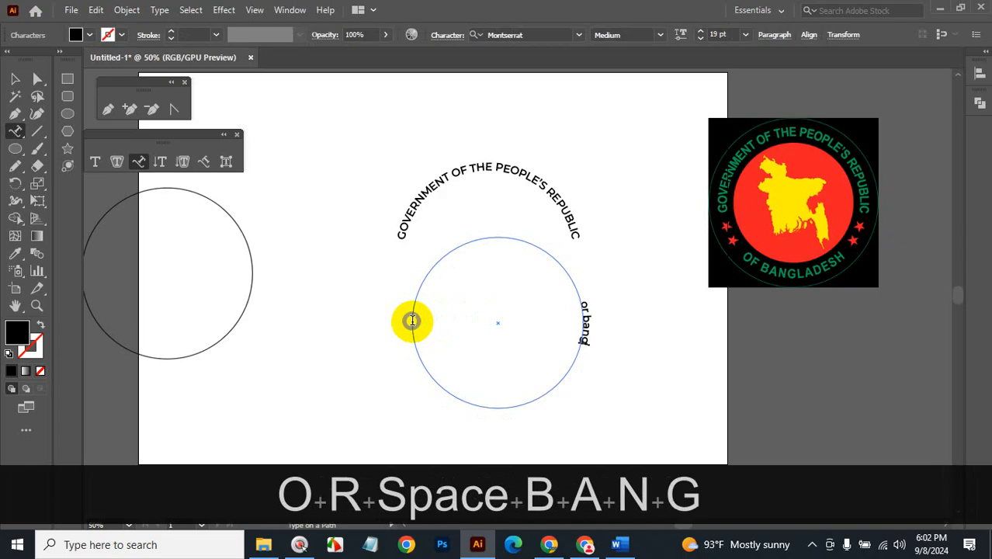
{"action": "type", "text": "ladesh"}
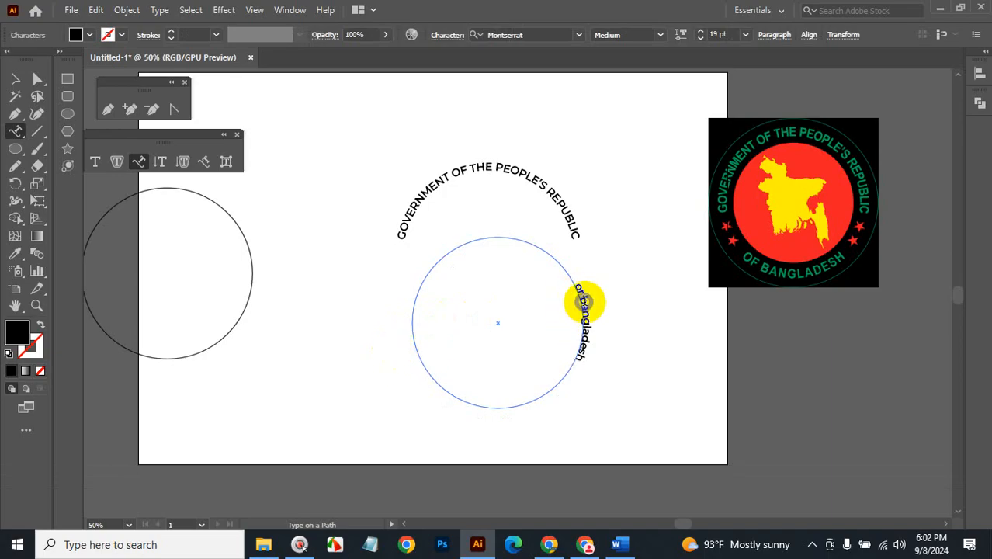
Fix the typo so the path text reads 'of bangladesh'.
{"action": "key", "text": "Left"}
{"action": "key", "text": "Left"}
{"action": "key", "text": "Left"}
{"action": "key", "text": "Left"}
{"action": "key", "text": "Left"}
{"action": "key", "text": "Left"}
{"action": "key", "text": "Left"}
{"action": "key", "text": "Left"}
{"action": "key", "text": "Left"}
{"action": "key", "text": "Left"}
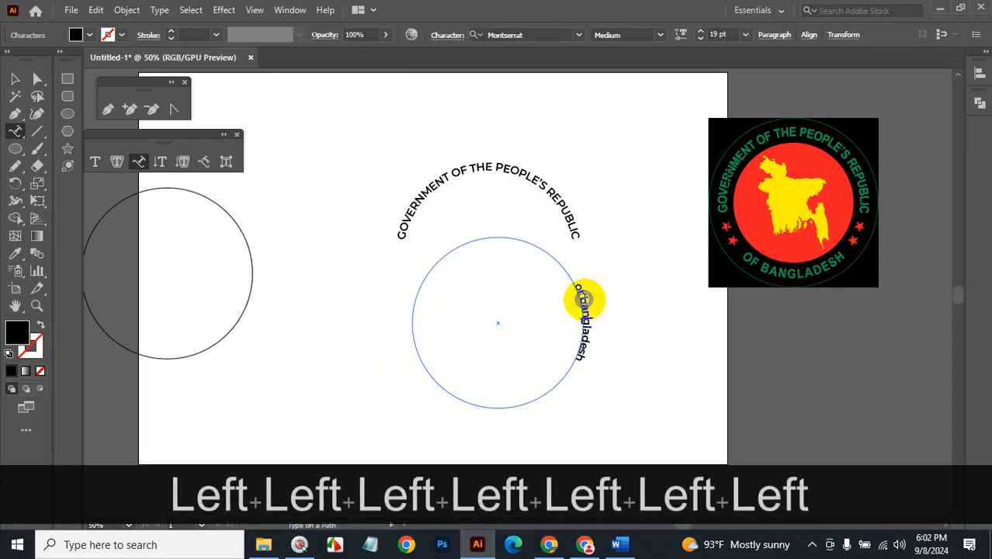
{"action": "key", "text": "Left"}
{"action": "key", "text": "BackSpace"}
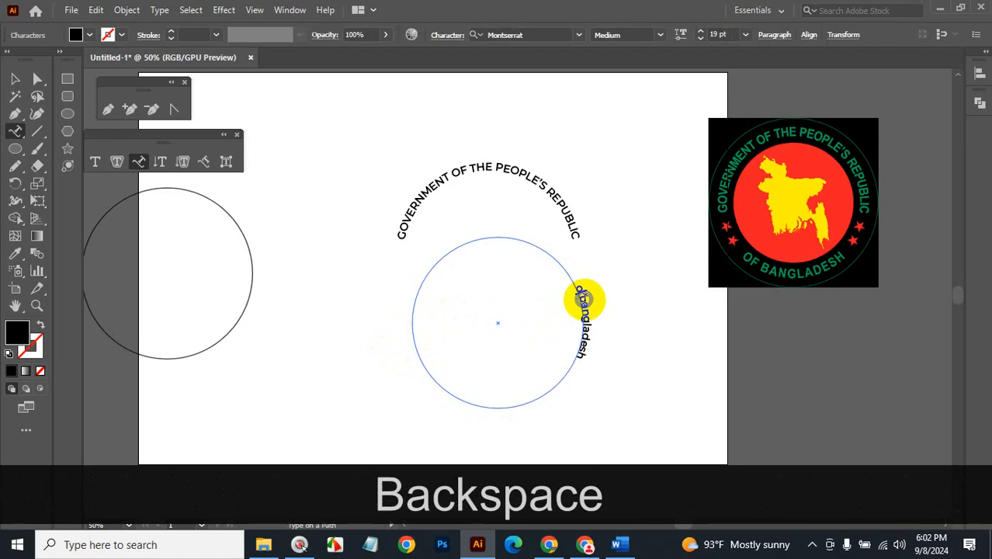
{"action": "type", "text": "f"}
{"action": "left_click", "coordinate": [13, 78]}
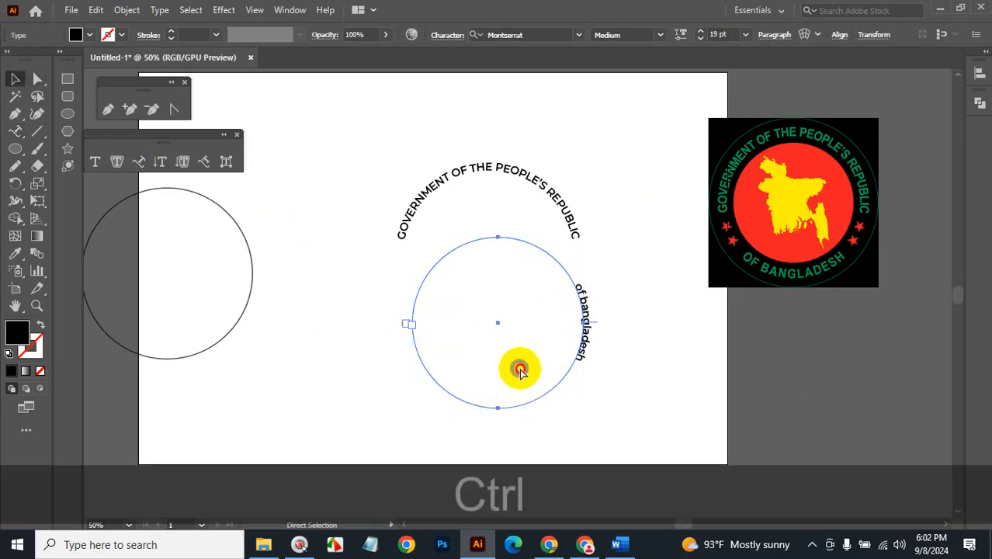
Slide 'of bangladesh' to the top of its circle and select its words.
{"action": "key", "text": "ctrl+space"}
{"action": "left_click", "coordinate": [515, 311]}
{"action": "left_click", "coordinate": [514, 272]}
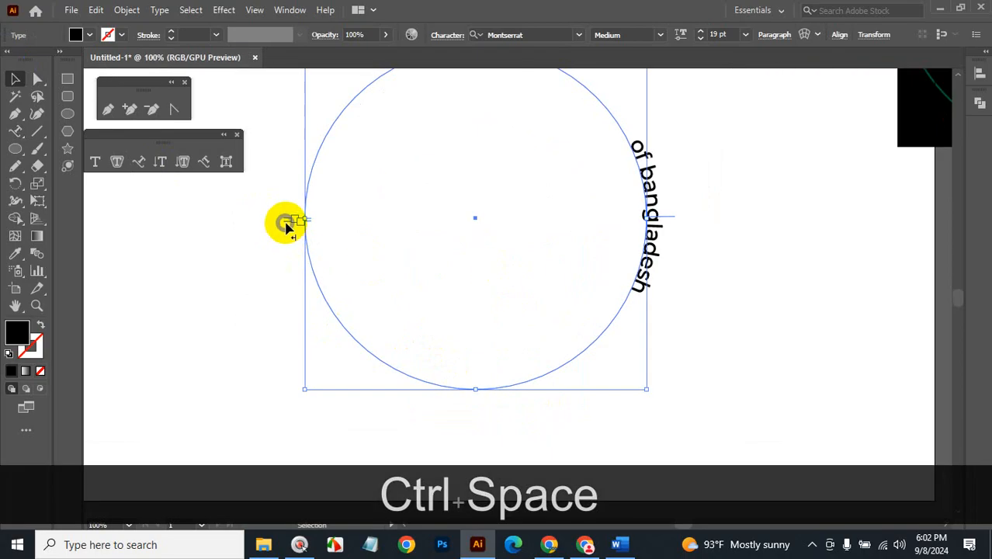
{"action": "left_click_drag", "start_coordinate": [288, 233], "coordinate": [662, 227]}
{"action": "scroll", "coordinate": [592, 336], "scroll_direction": "up", "scroll_amount": 6}
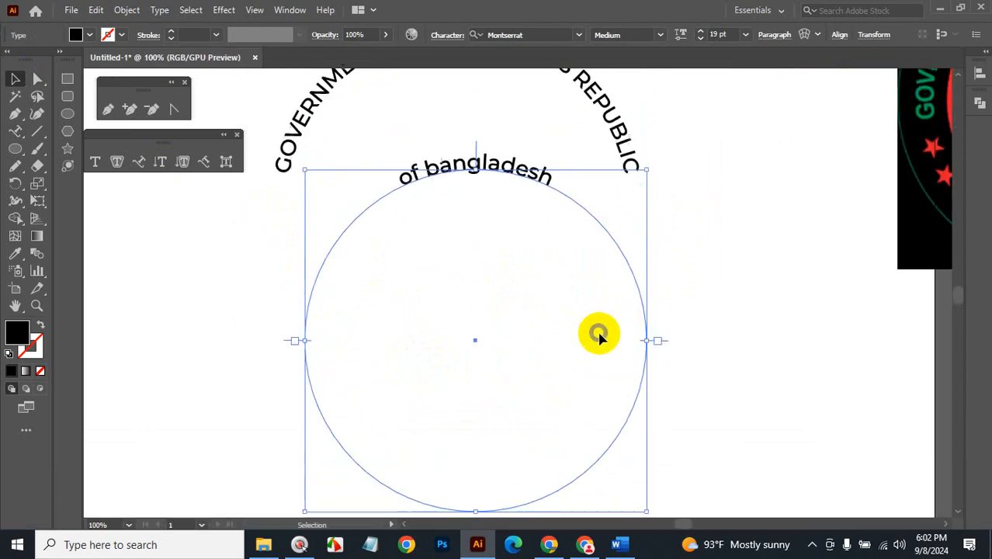
{"action": "left_click", "coordinate": [15, 130]}
{"action": "left_click_drag", "start_coordinate": [550, 307], "coordinate": [388, 306]}
{"action": "left_click", "coordinate": [170, 15]}
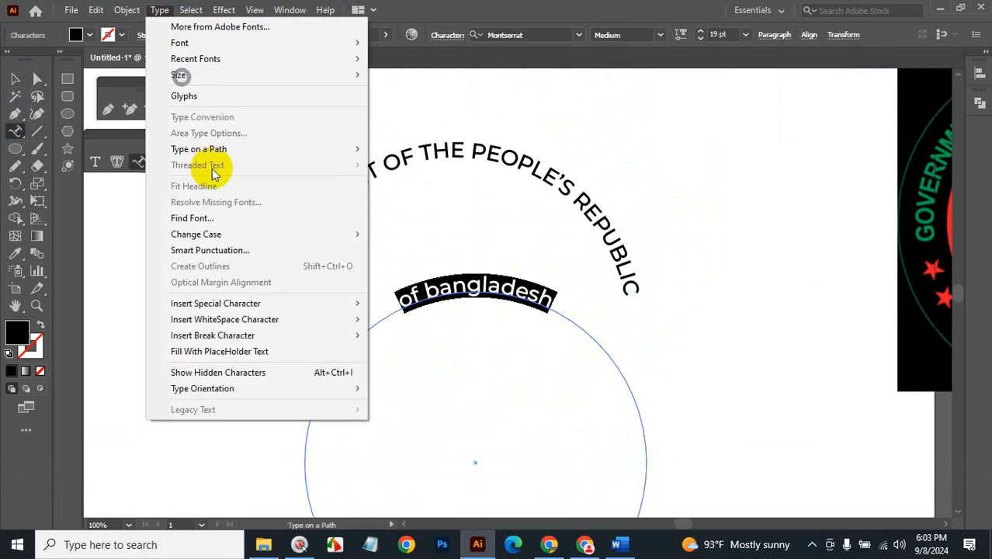
Apply UPPERCASE so the lower text reads OF BANGLADESH, then zoom out.
{"action": "mouse_move", "coordinate": [233, 233]}
{"action": "left_click", "coordinate": [409, 233]}
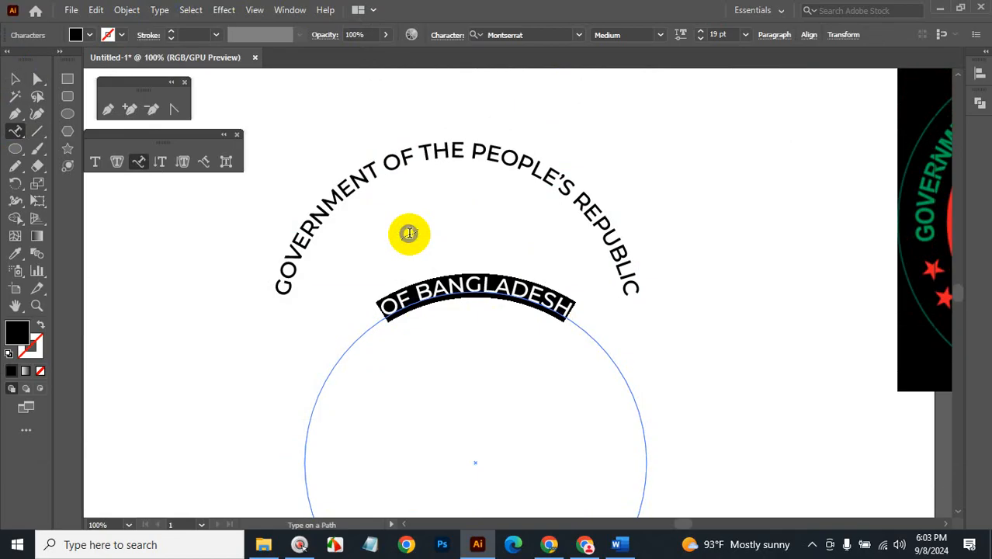
{"action": "left_click", "coordinate": [513, 349], "text": "ctrl+alt+space"}
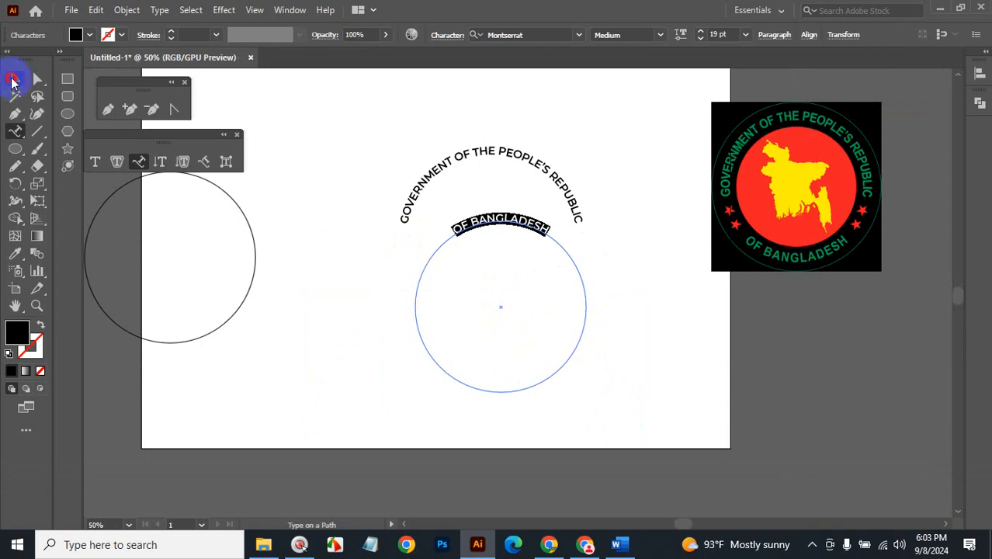
Drag the centre bracket to flip OF BANGLADESH to the circle's bottom, then select both texts.
{"action": "left_click", "coordinate": [14, 79]}
{"action": "key", "text": "ctrl+space"}
{"action": "left_click", "coordinate": [532, 328]}
{"action": "left_click", "coordinate": [524, 302]}
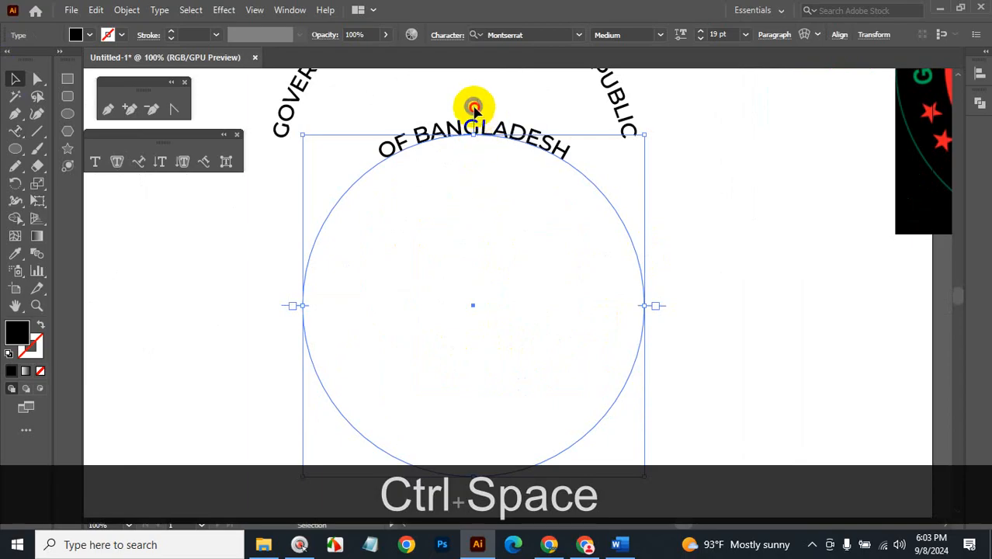
{"action": "left_click_drag", "start_coordinate": [472, 105], "coordinate": [472, 399]}
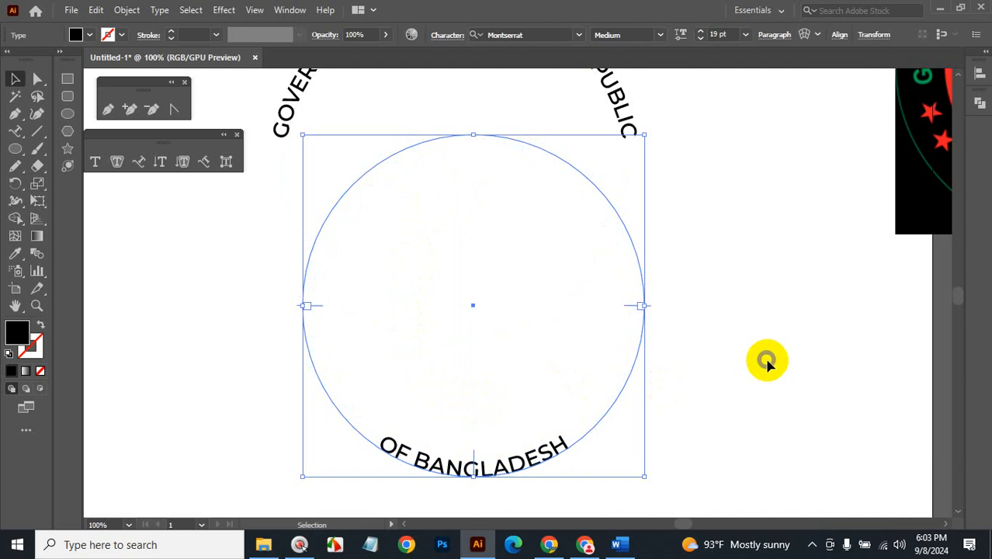
{"action": "left_click", "coordinate": [506, 294], "text": "ctrl+alt"}
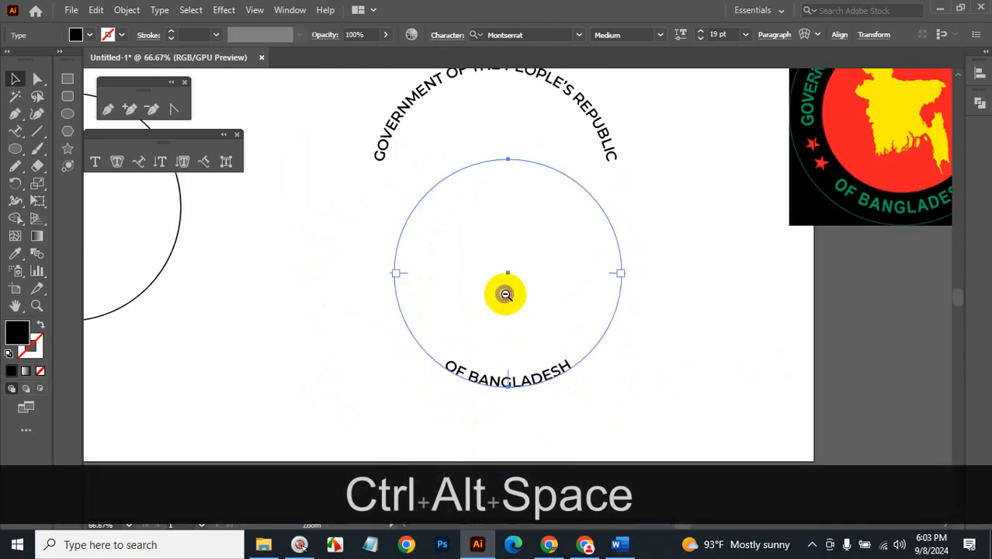
{"action": "left_click", "coordinate": [505, 294], "text": "ctrl+alt"}
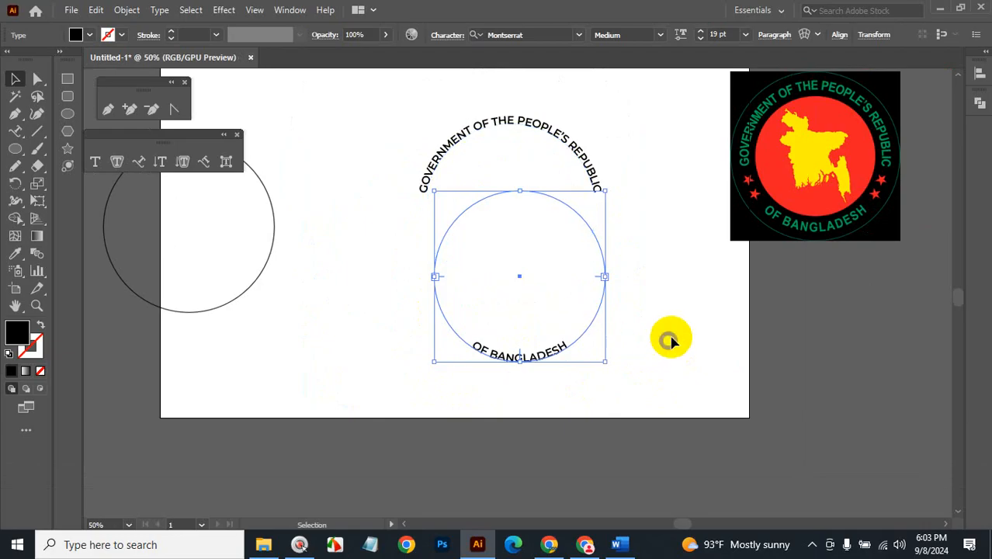
{"action": "left_click", "coordinate": [600, 364]}
{"action": "left_click_drag", "start_coordinate": [599, 361], "coordinate": [559, 321]}
{"action": "left_click_drag", "start_coordinate": [599, 118], "coordinate": [494, 293]}
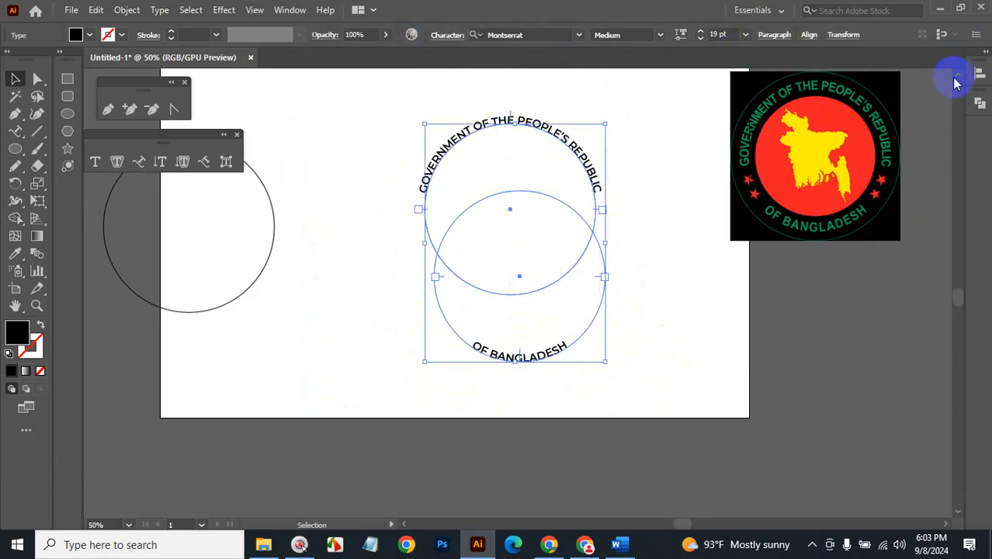
Align both curved texts with Horizontal and Vertical Align Center, then reselect OF BANGLADESH.
{"action": "left_click", "coordinate": [976, 73]}
{"action": "left_click", "coordinate": [836, 105]}
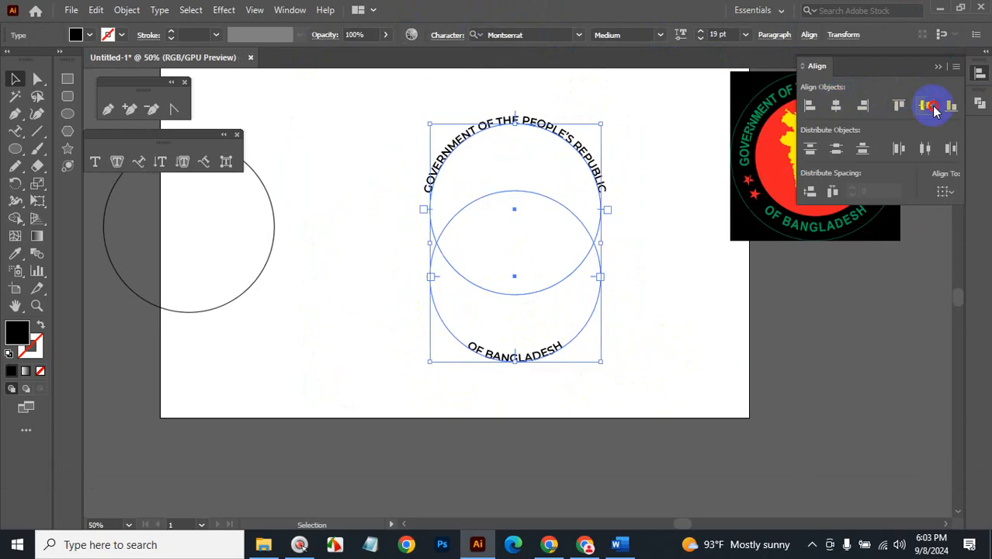
{"action": "left_click", "coordinate": [925, 105]}
{"action": "left_click", "coordinate": [686, 306]}
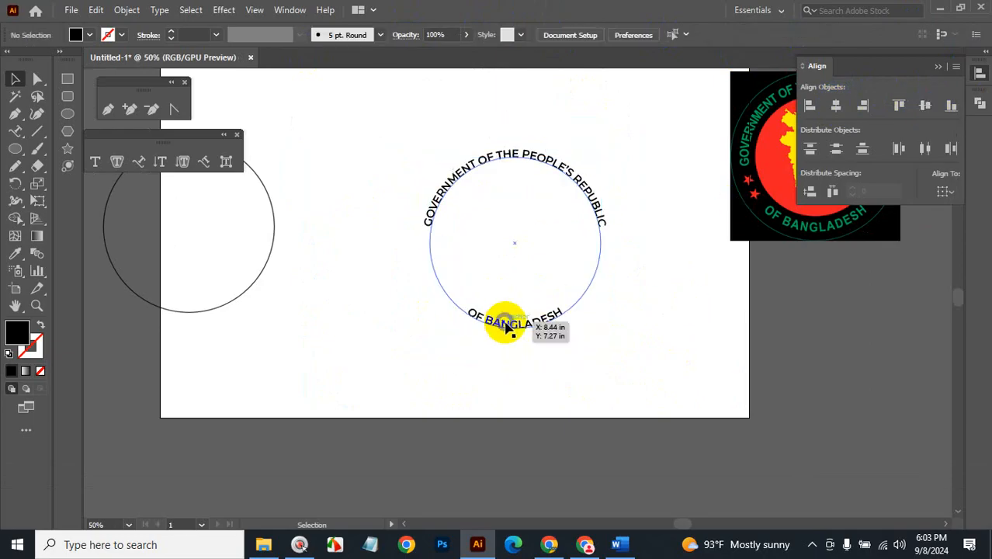
{"action": "left_click_drag", "start_coordinate": [505, 326], "coordinate": [543, 322]}
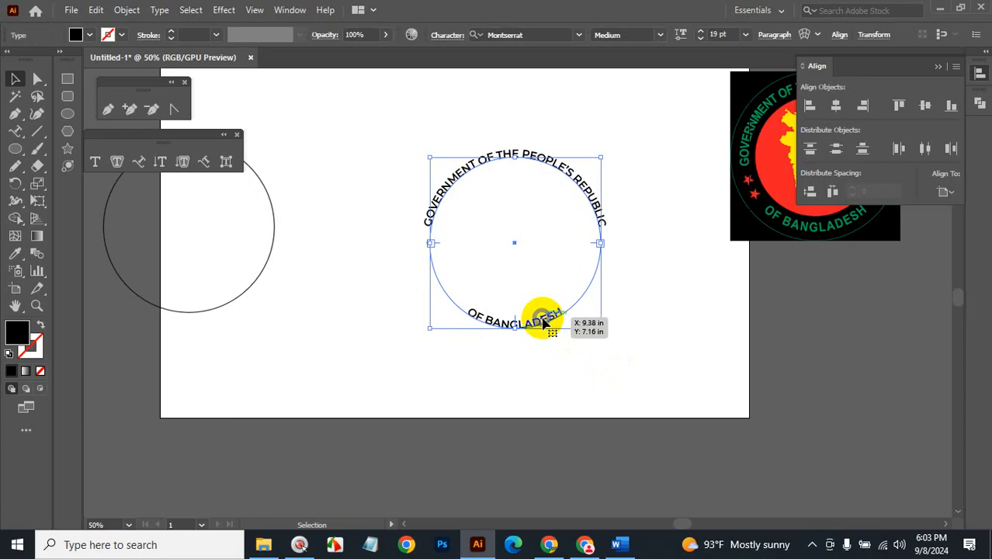
{"action": "left_click", "coordinate": [160, 10]}
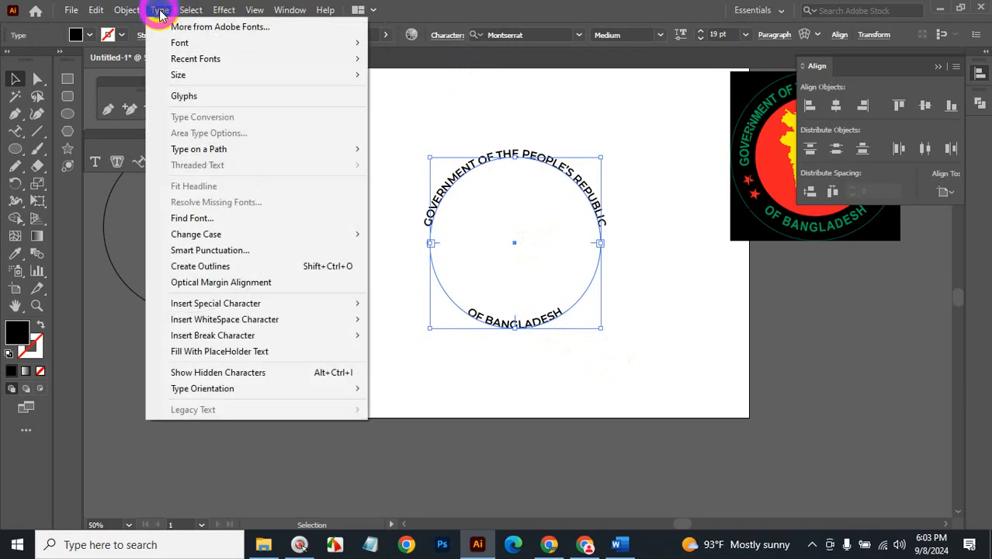
In Type on a Path Options, set OF BANGLADESH's Align to Path to Ascender, with Preview on.
{"action": "mouse_move", "coordinate": [294, 155]}
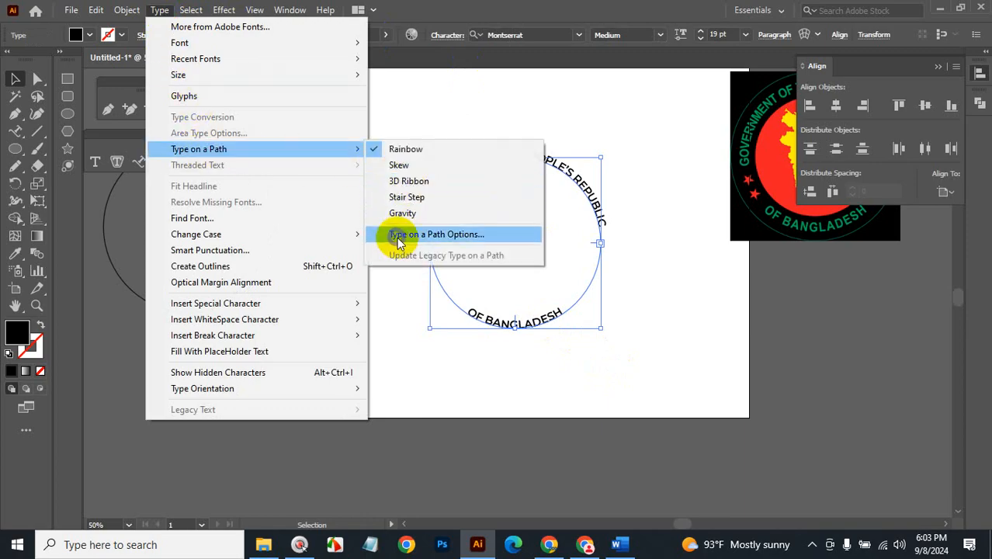
{"action": "left_click", "coordinate": [449, 237]}
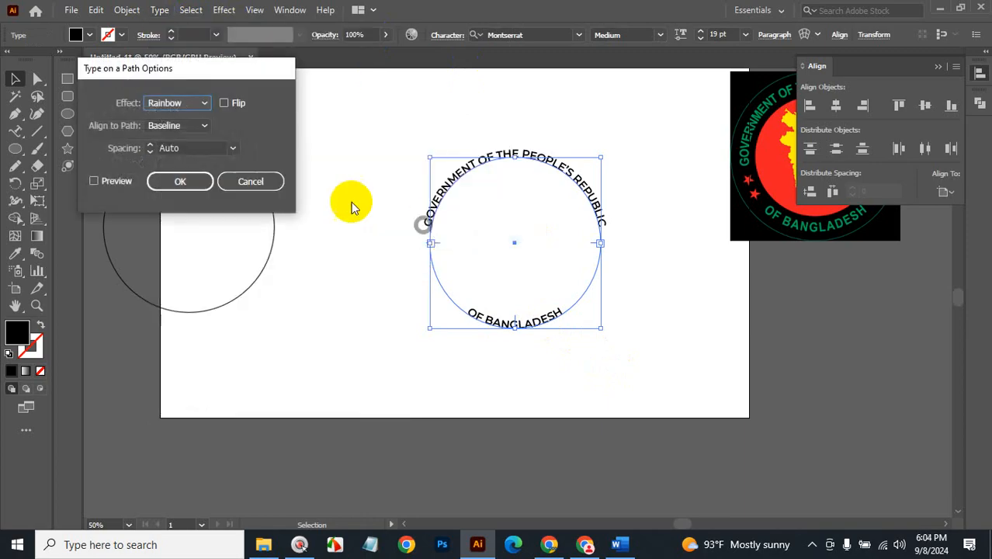
{"action": "left_click", "coordinate": [204, 129]}
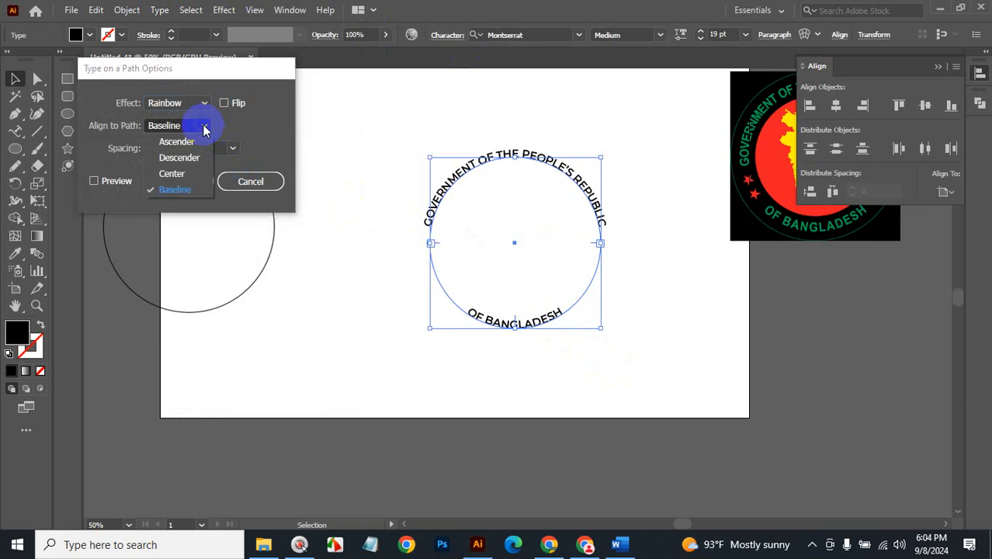
{"action": "left_click", "coordinate": [185, 173]}
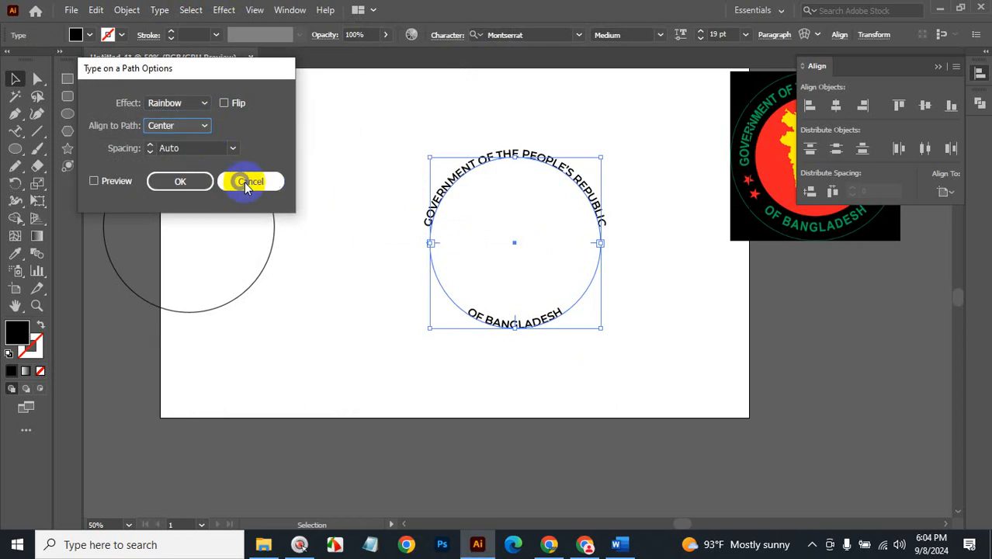
{"action": "left_click", "coordinate": [94, 181]}
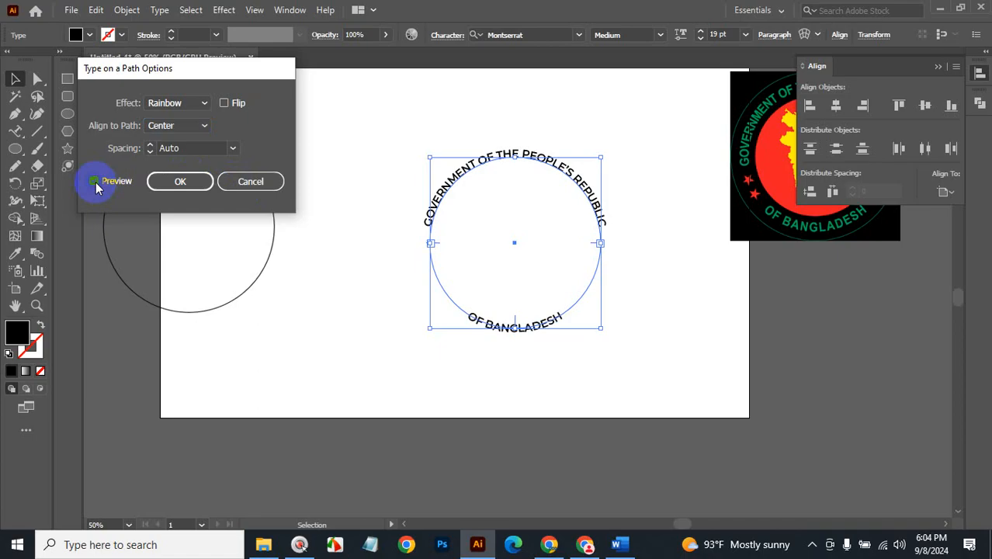
{"action": "left_click", "coordinate": [197, 125]}
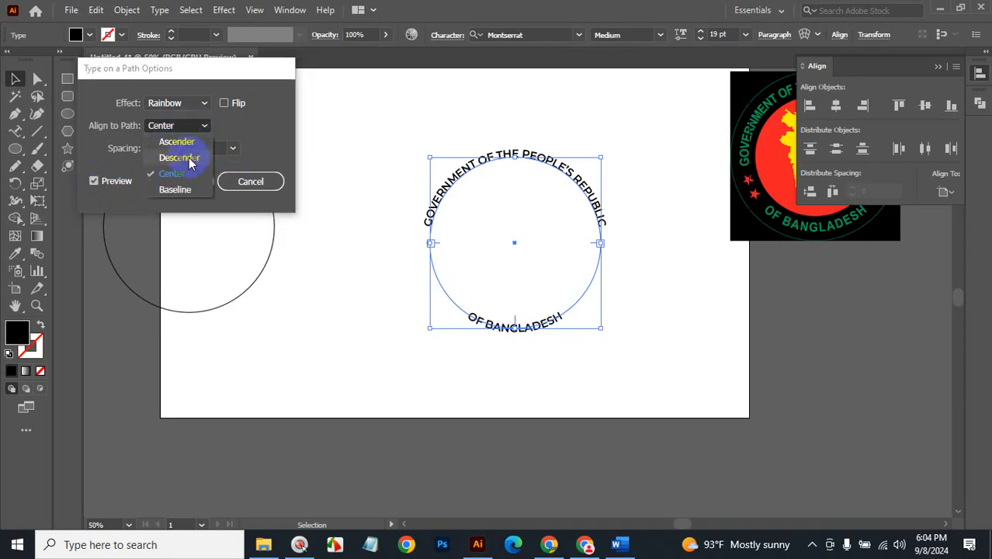
{"action": "left_click", "coordinate": [190, 159]}
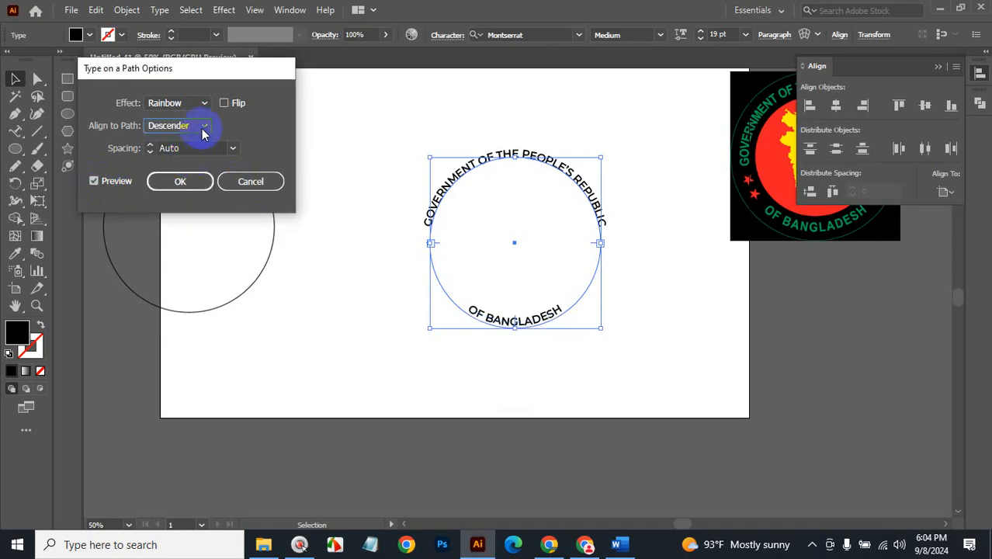
{"action": "left_click", "coordinate": [198, 127]}
{"action": "left_click", "coordinate": [193, 145]}
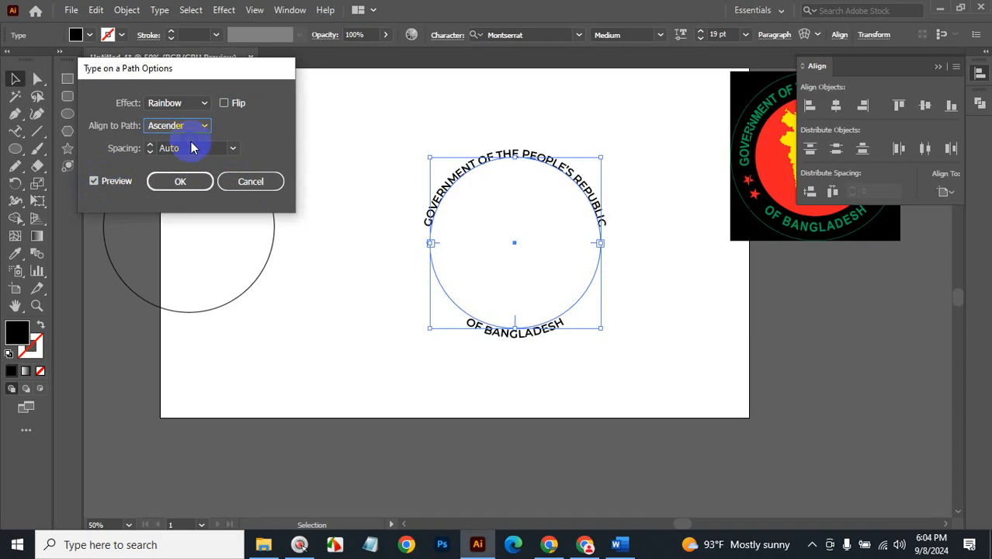
{"action": "left_click", "coordinate": [180, 181]}
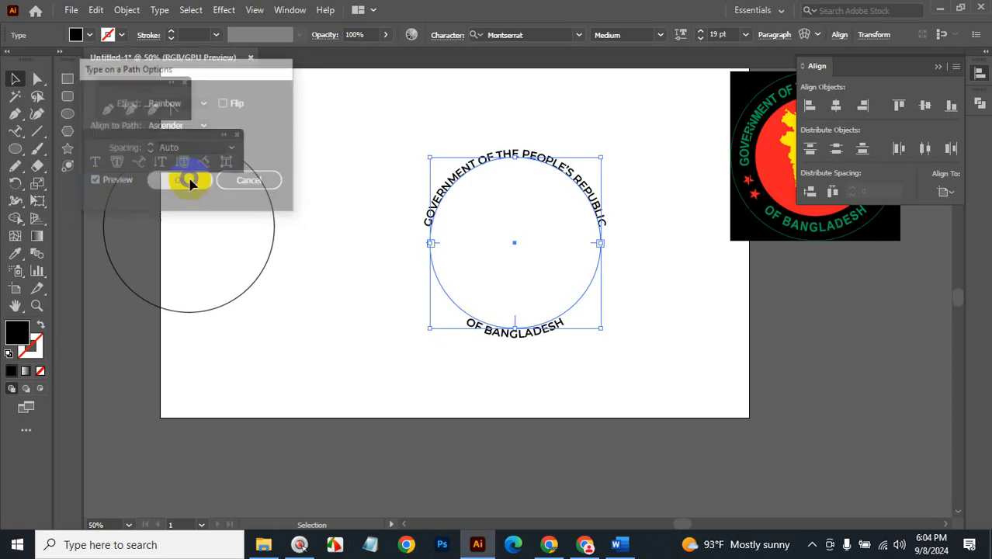
{"action": "left_click", "coordinate": [721, 353]}
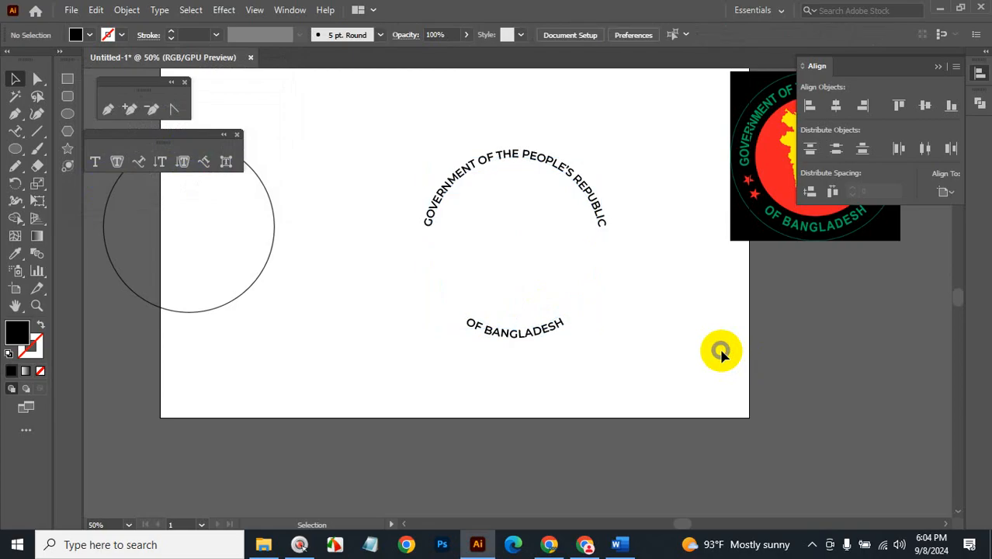
Enlarge the arched GOVERNMENT title text to 21 pt.
{"action": "left_click_drag", "start_coordinate": [635, 405], "coordinate": [402, 132]}
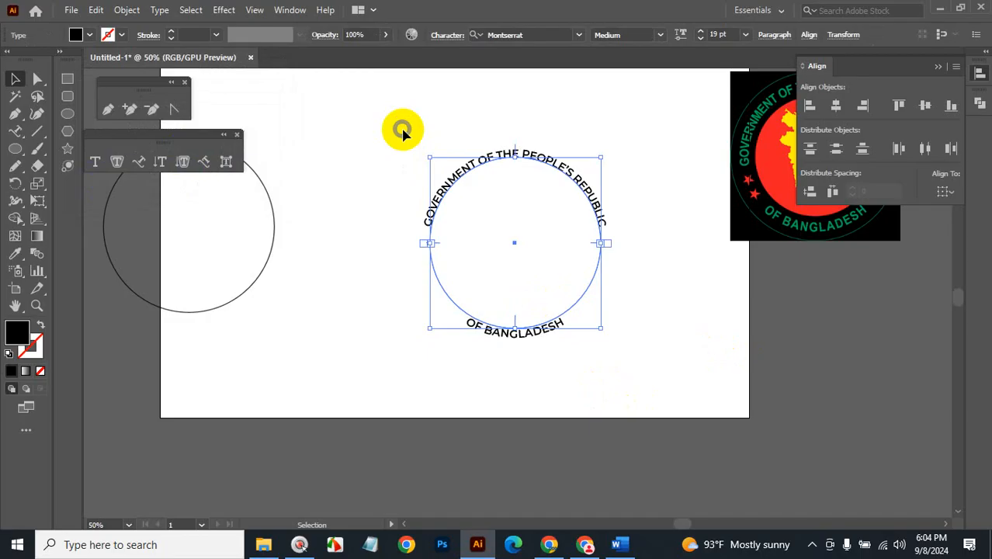
{"action": "left_click", "coordinate": [661, 195]}
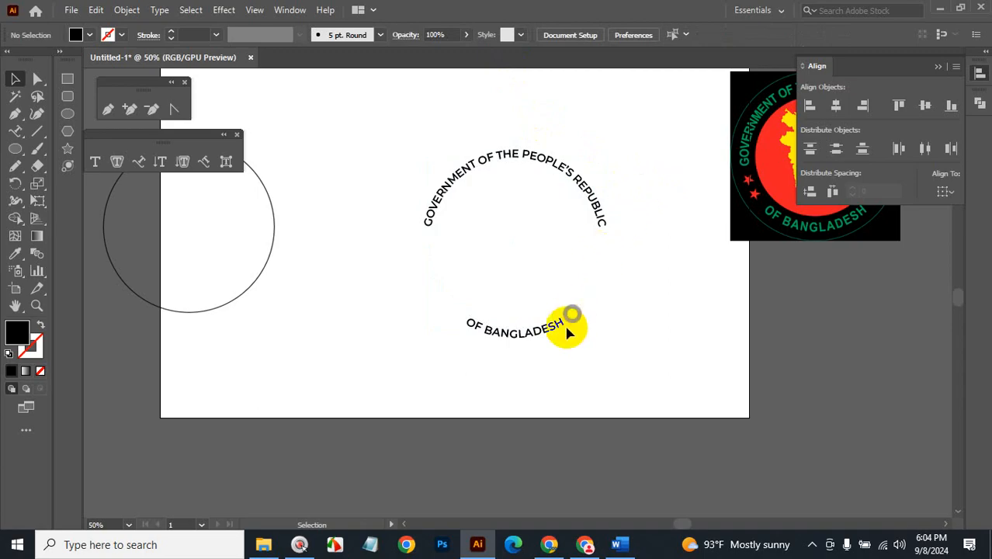
{"action": "left_click", "coordinate": [595, 208]}
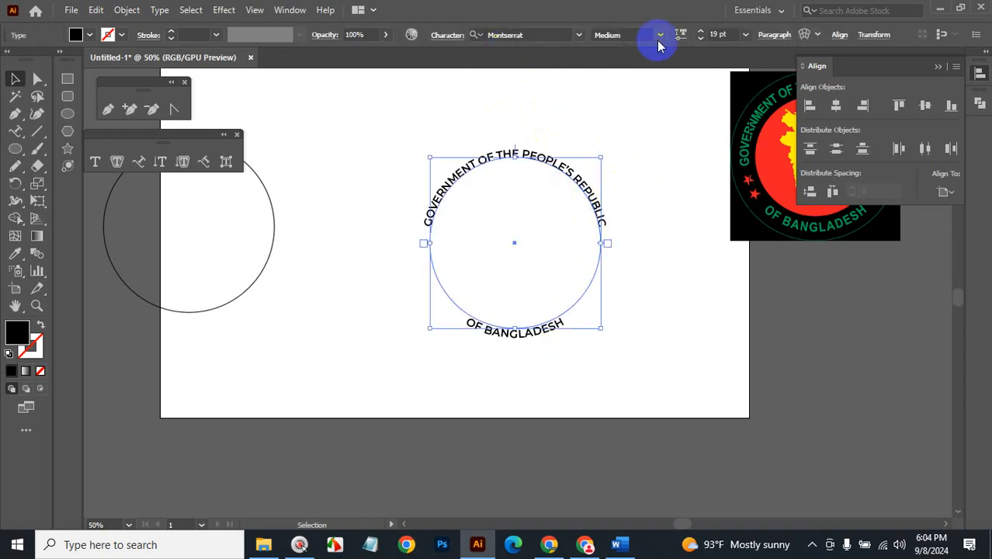
{"action": "key", "text": "Up"}
{"action": "key", "text": "Up"}
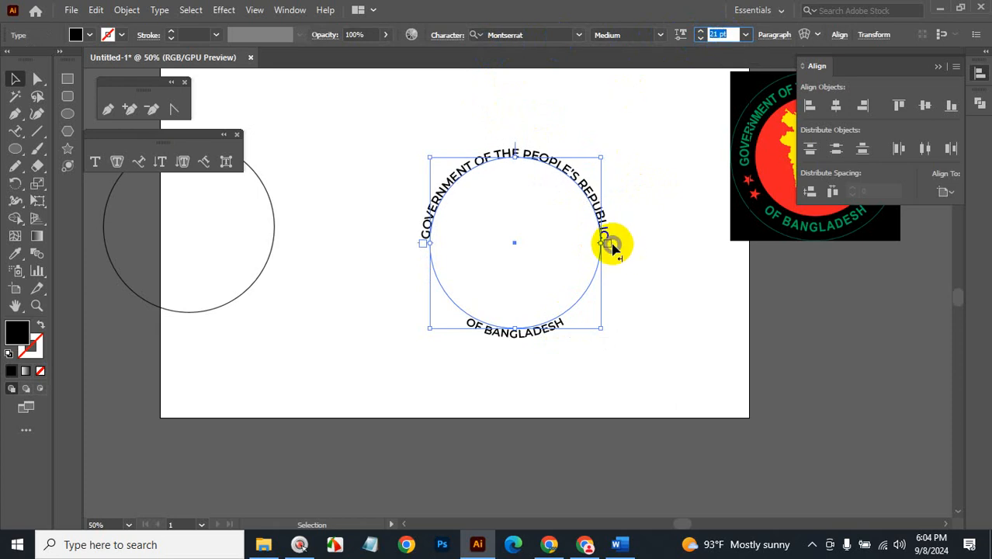
{"action": "left_click", "coordinate": [612, 242]}
Slide the title along the circle to recentre it over the top, then enlarge it slightly.
{"action": "left_click", "coordinate": [611, 248]}
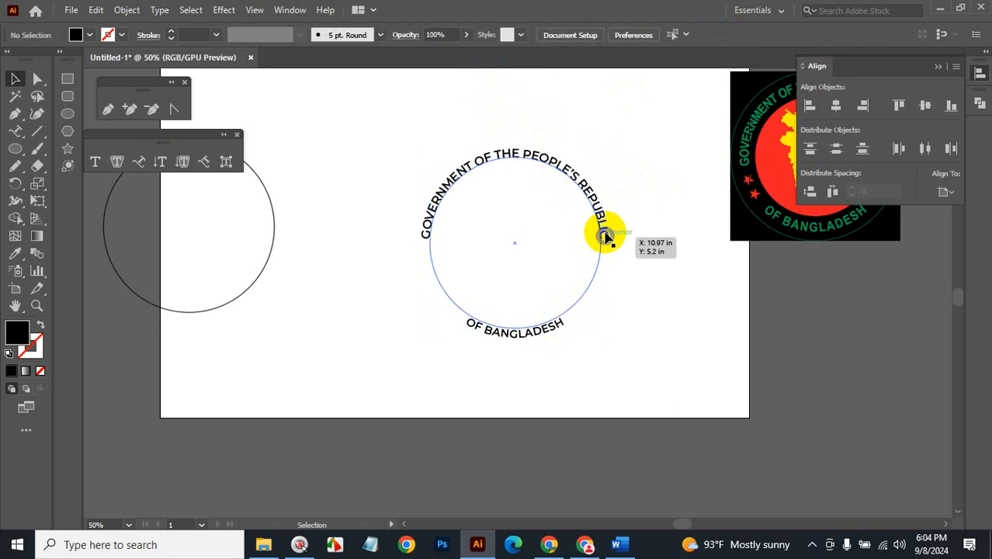
{"action": "left_click", "coordinate": [608, 238]}
{"action": "left_click_drag", "start_coordinate": [616, 244], "coordinate": [613, 270]}
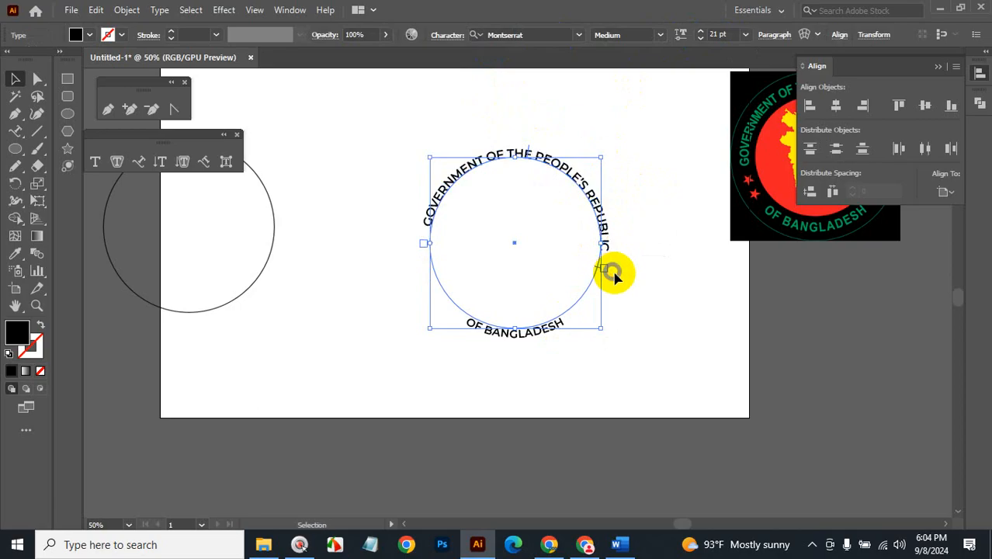
{"action": "left_click_drag", "start_coordinate": [528, 150], "coordinate": [435, 241]}
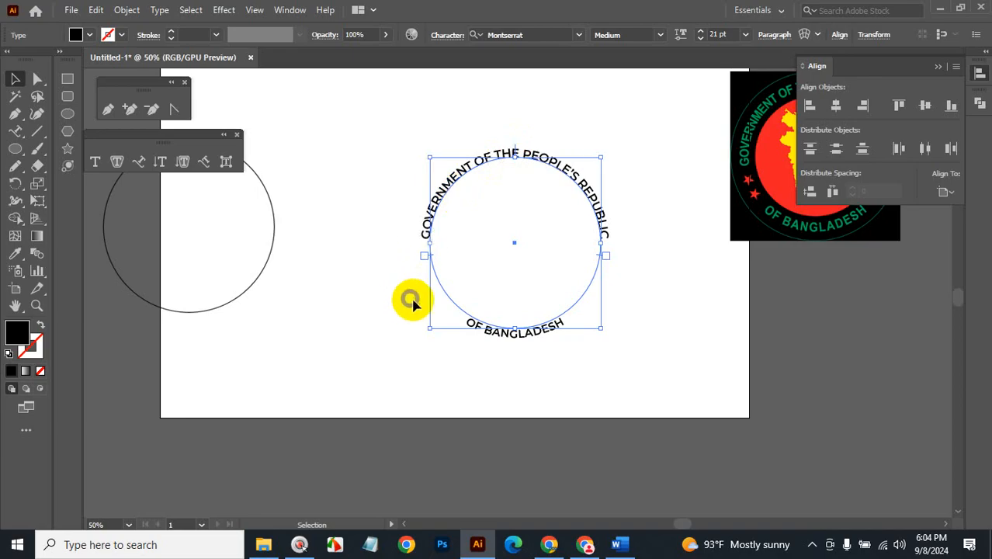
{"action": "left_click", "coordinate": [720, 34]}
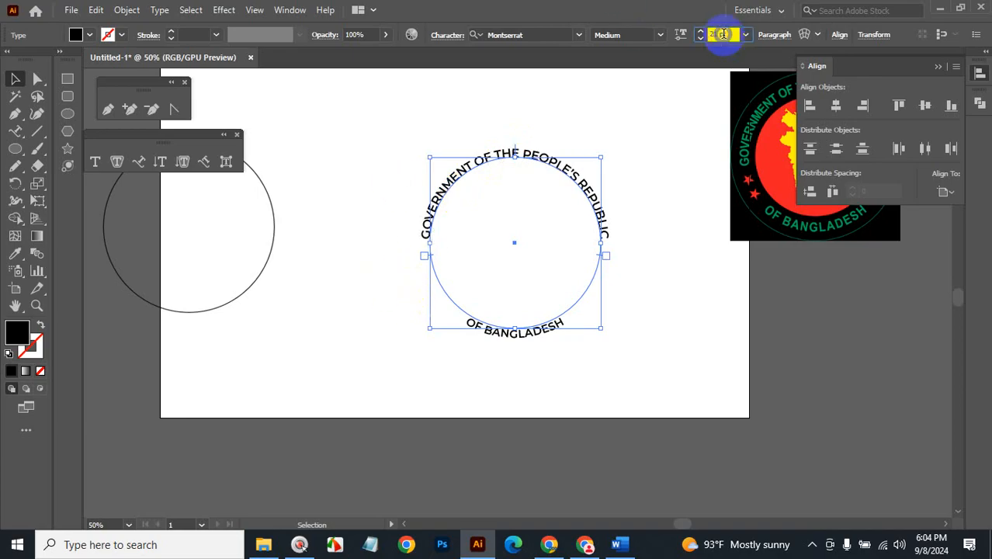
{"action": "key", "text": "Up"}
{"action": "key", "text": "Up"}
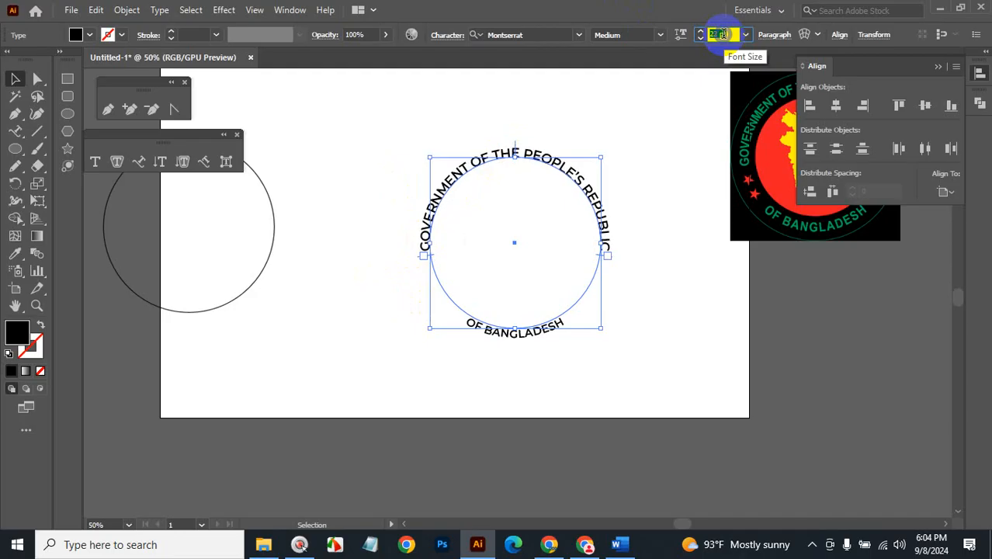
{"action": "left_click", "coordinate": [829, 323]}
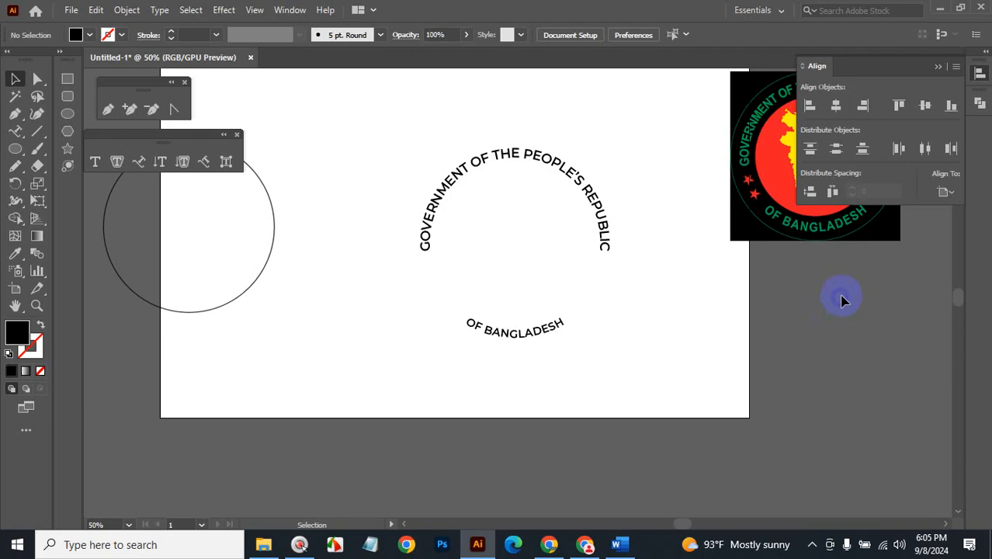
Eyedropper the top text's style onto OF BANGLADESH, enlarging it from 19 to 23 pt.
{"action": "left_click", "coordinate": [543, 328]}
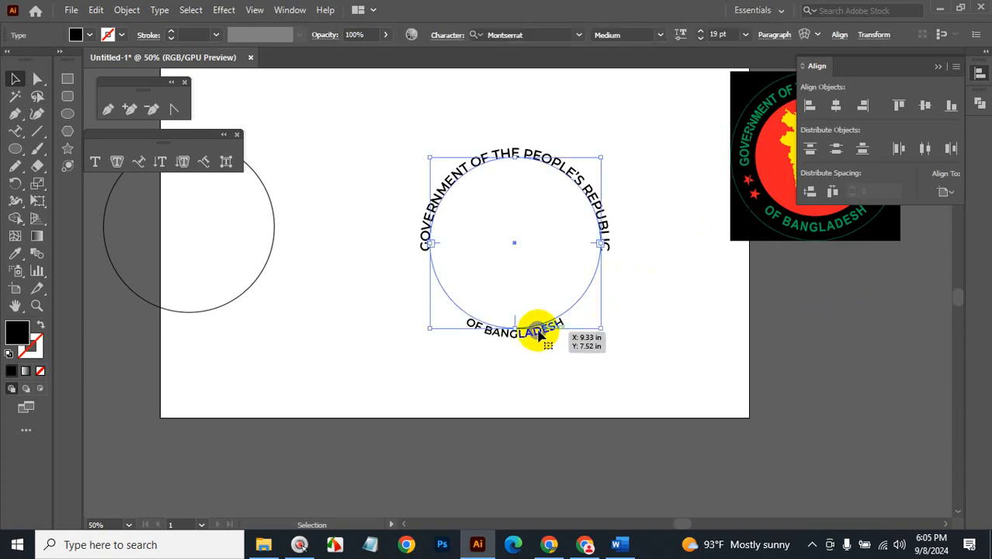
{"action": "left_click", "coordinate": [718, 35]}
{"action": "left_click", "coordinate": [15, 253]}
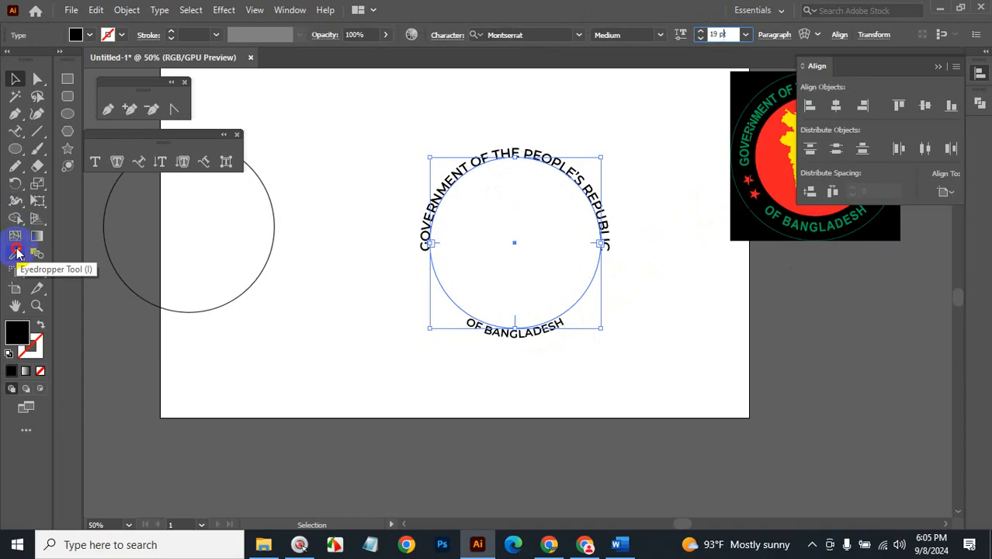
{"action": "left_click", "coordinate": [495, 151]}
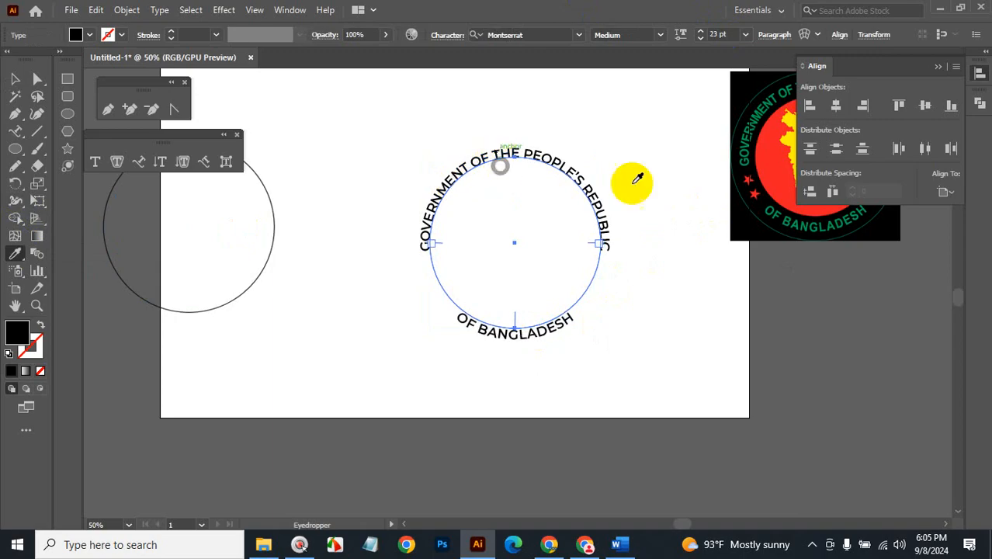
{"action": "left_click", "coordinate": [15, 78]}
{"action": "left_click", "coordinate": [660, 376]}
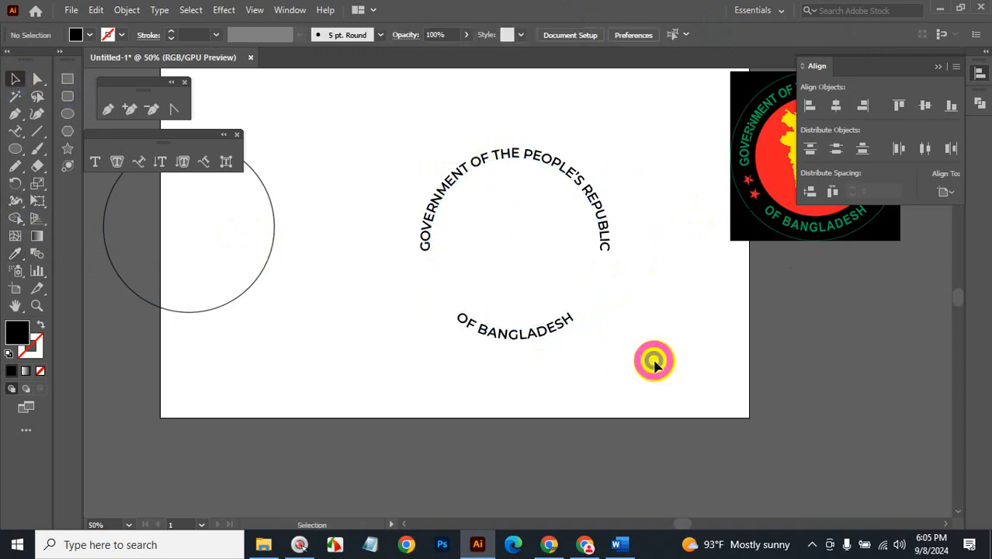
{"action": "left_click_drag", "start_coordinate": [411, 130], "coordinate": [618, 407]}
{"action": "left_click", "coordinate": [672, 314]}
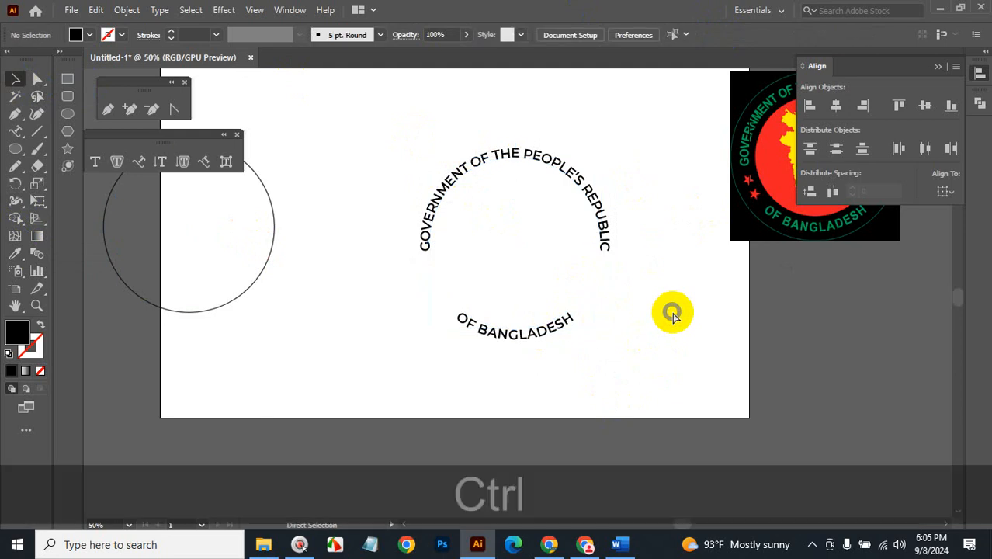
{"action": "key", "text": "ctrl+alt+space"}
{"action": "left_click", "coordinate": [636, 277]}
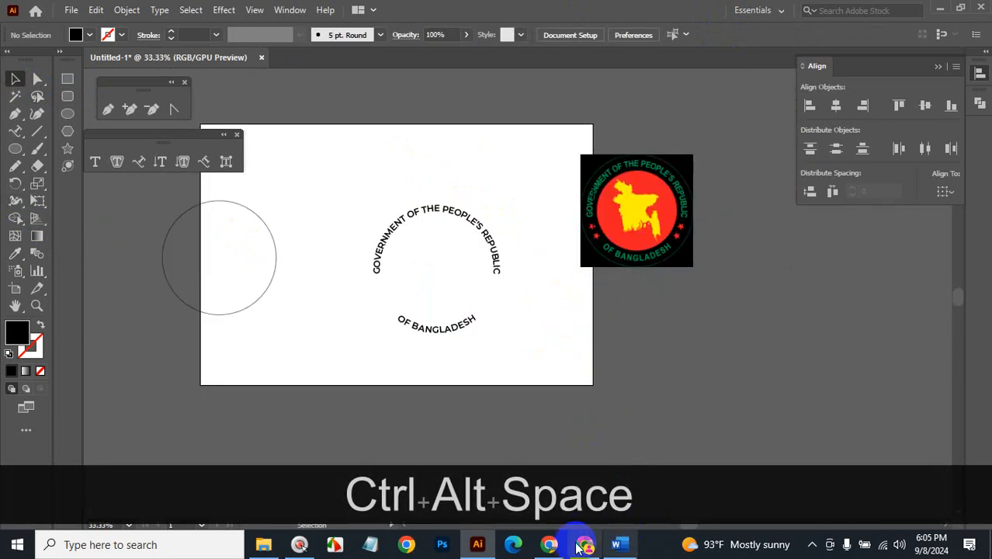
{"action": "left_click", "coordinate": [549, 544]}
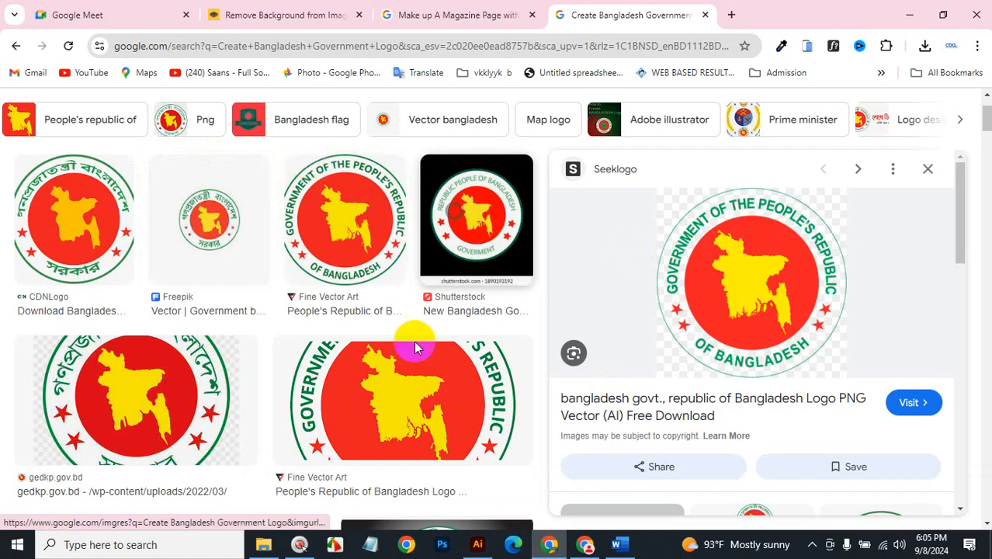
{"action": "left_click", "coordinate": [477, 544]}
{"action": "left_click", "coordinate": [327, 204]}
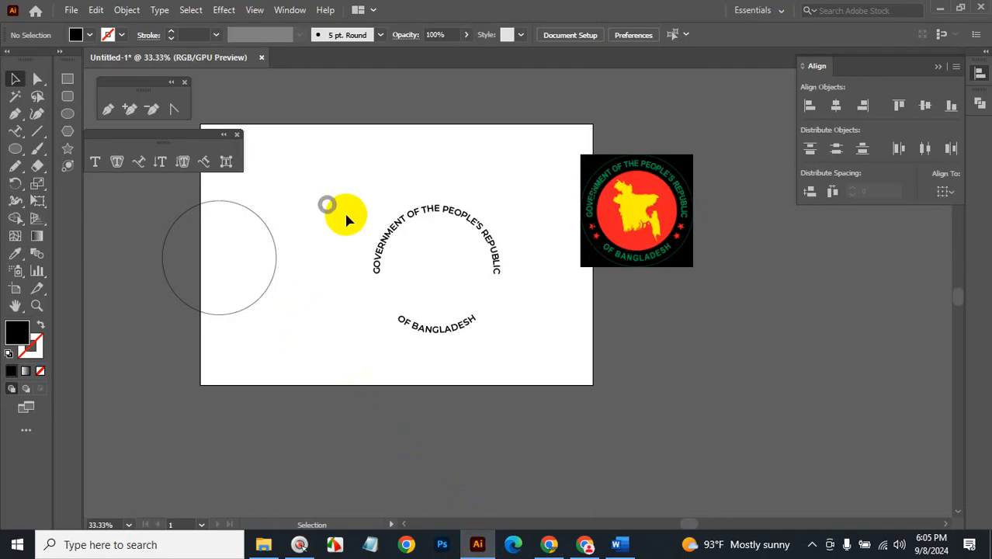
{"action": "left_click", "coordinate": [285, 267]}
{"action": "left_click", "coordinate": [267, 276]}
{"action": "left_click", "coordinate": [275, 281]}
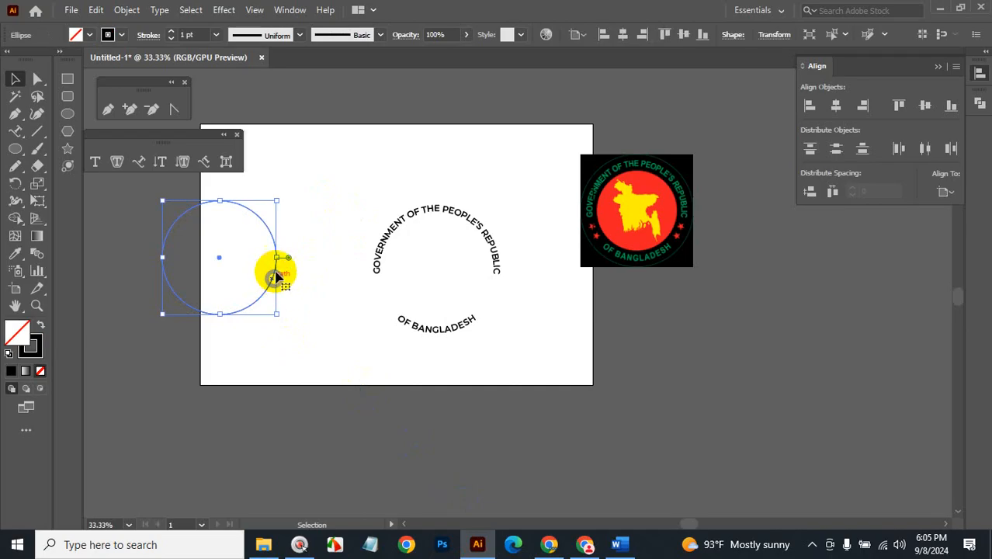
{"action": "left_click", "coordinate": [380, 270], "text": "shift"}
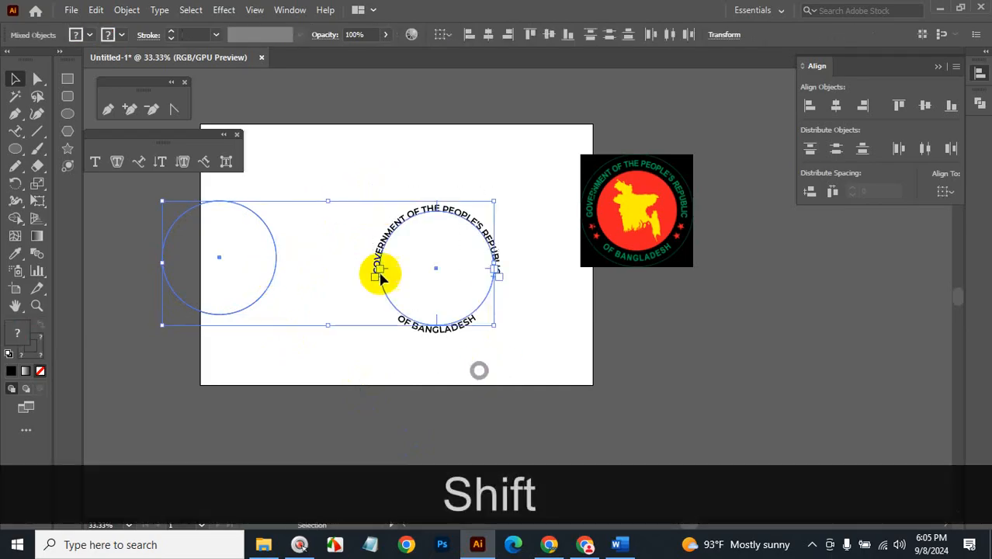
Enlarge the circle and centre it horizontally and vertically on the arched text.
{"action": "left_click", "coordinate": [332, 213]}
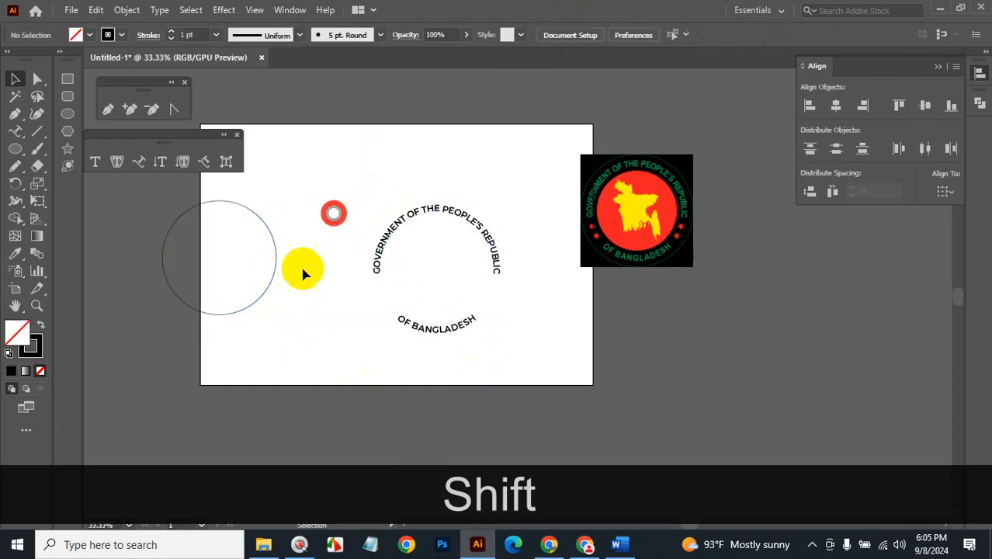
{"action": "left_click", "coordinate": [265, 277]}
{"action": "left_click_drag", "start_coordinate": [277, 316], "coordinate": [289, 250]}
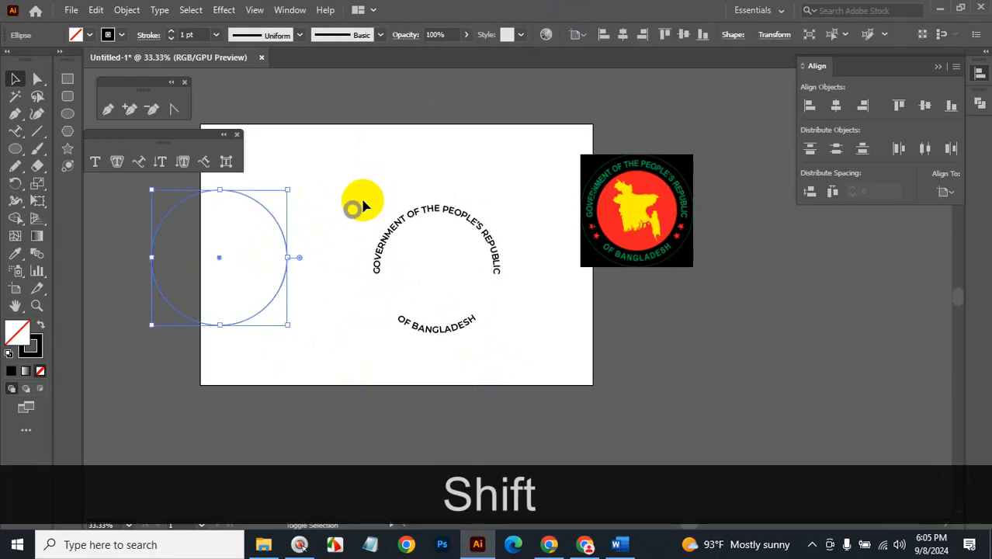
{"action": "left_click", "coordinate": [464, 333], "text": "shift"}
{"action": "left_click", "coordinate": [488, 35]}
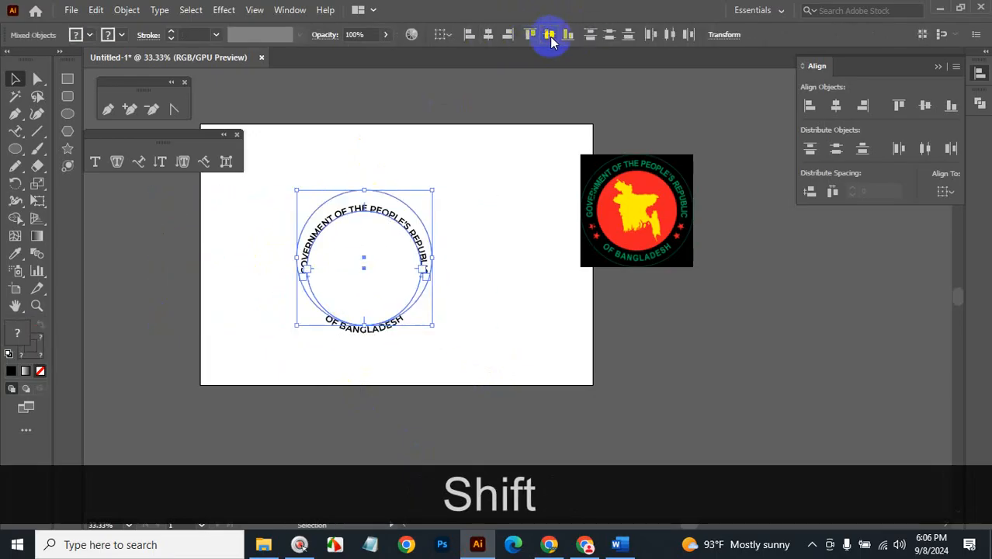
{"action": "left_click", "coordinate": [550, 36]}
{"action": "left_click", "coordinate": [507, 226]}
{"action": "key", "text": "ctrl+space"}
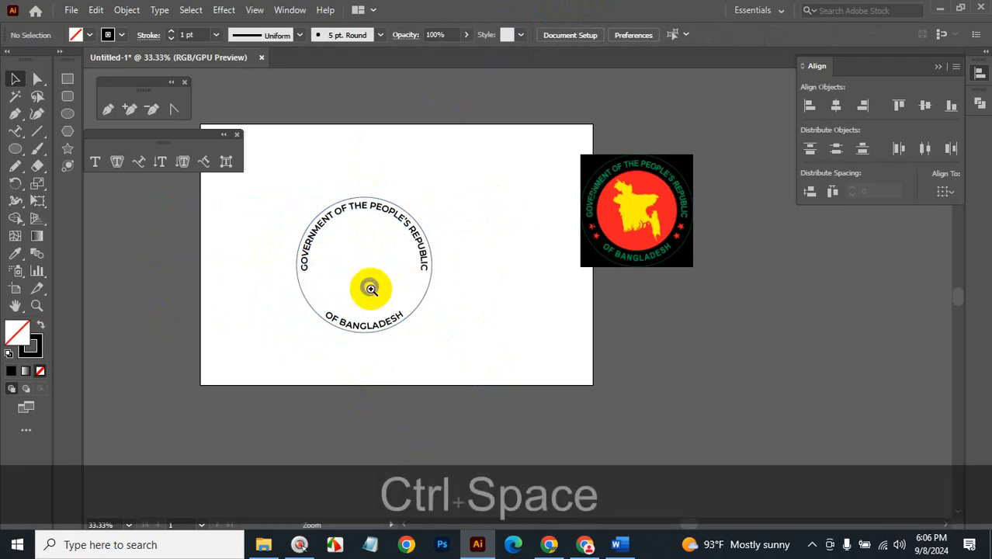
{"action": "left_click", "coordinate": [377, 288]}
Thicken the circle's outline to a 5 pt stroke.
{"action": "left_click", "coordinate": [692, 281]}
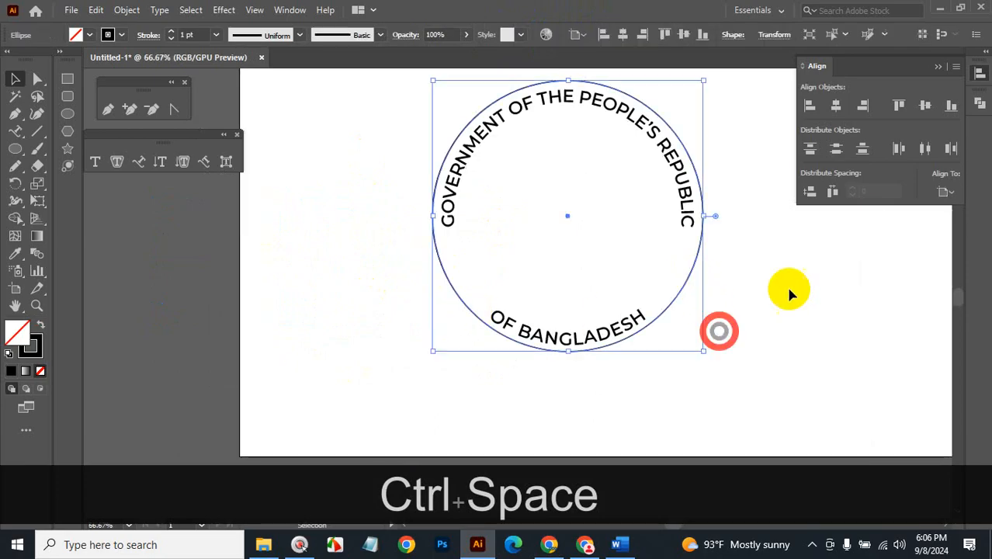
{"action": "scroll", "coordinate": [199, 35], "scroll_direction": "up", "scroll_amount": 2}
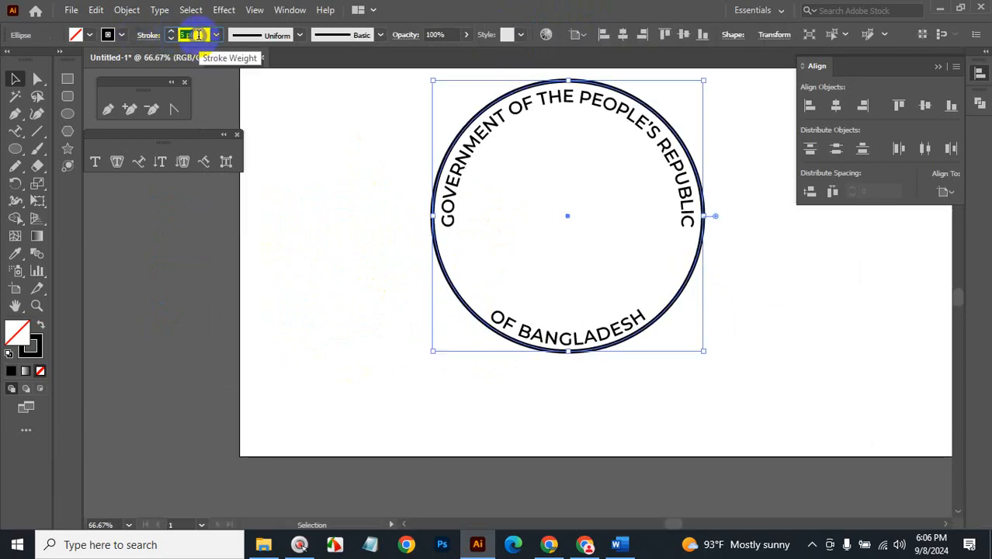
{"action": "left_click", "coordinate": [709, 281]}
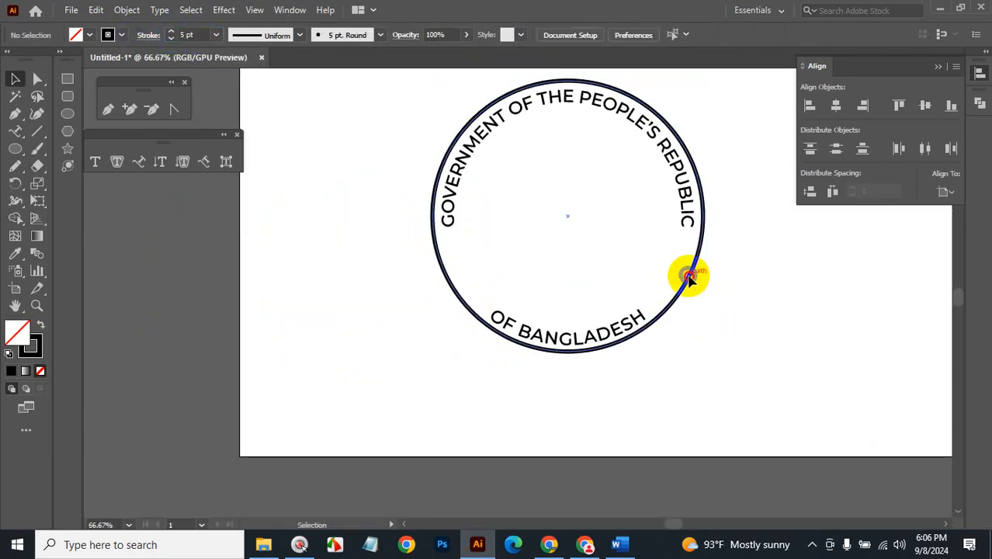
Paste a smaller copy of the circle in front and make it a solid red disc.
{"action": "left_click", "coordinate": [691, 271]}
{"action": "key", "text": "ctrl+c"}
{"action": "key", "text": "ctrl+f"}
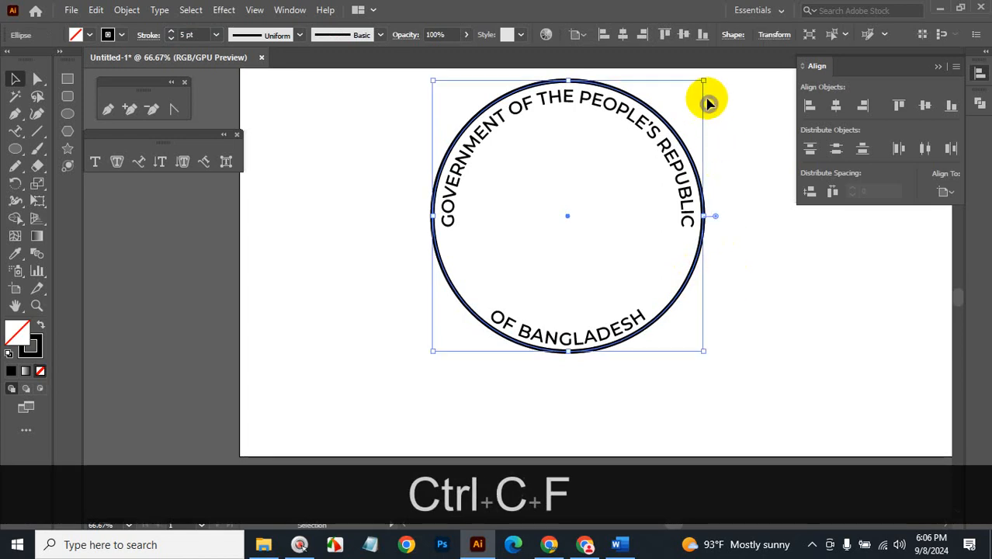
{"action": "mouse_move", "coordinate": [701, 80]}
{"action": "left_mouse_down"}
{"action": "mouse_move", "coordinate": [653, 133]}
{"action": "mouse_move", "coordinate": [671, 106]}
{"action": "left_mouse_up"}
{"action": "key", "text": "shift+x"}
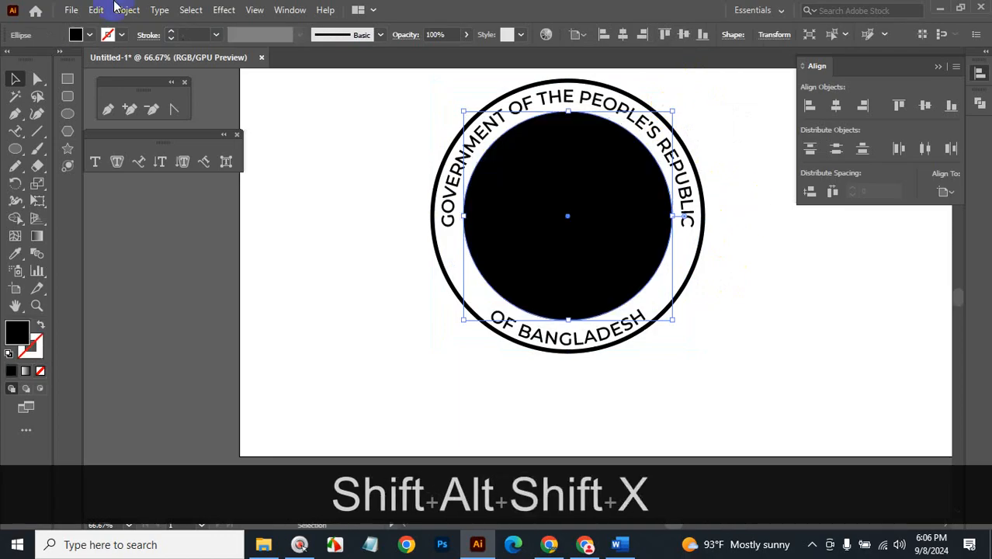
{"action": "left_click", "coordinate": [90, 34]}
{"action": "left_click", "coordinate": [51, 62]}
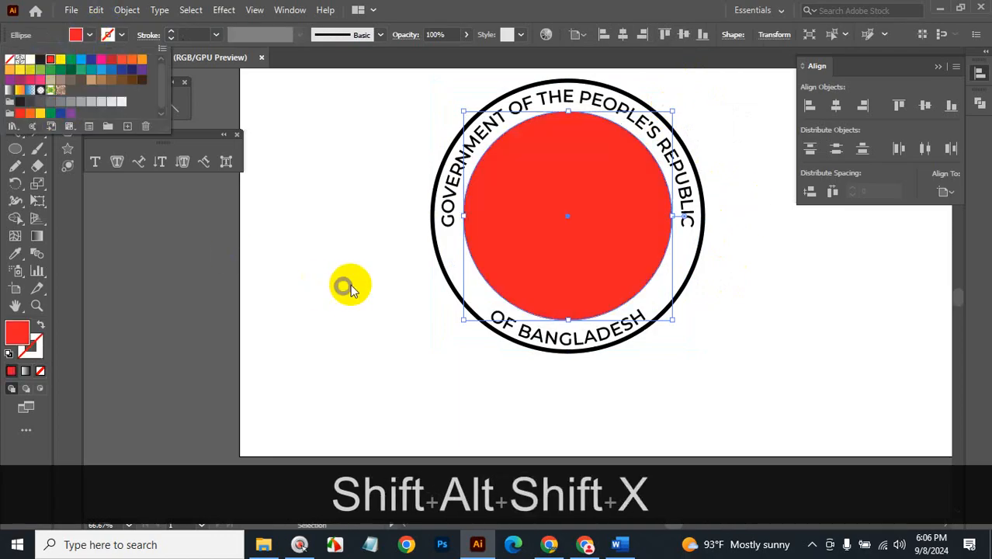
{"action": "left_click", "coordinate": [361, 283]}
Colour the arched text dark green.
{"action": "left_click", "coordinate": [638, 312], "text": "ctrl+alt"}
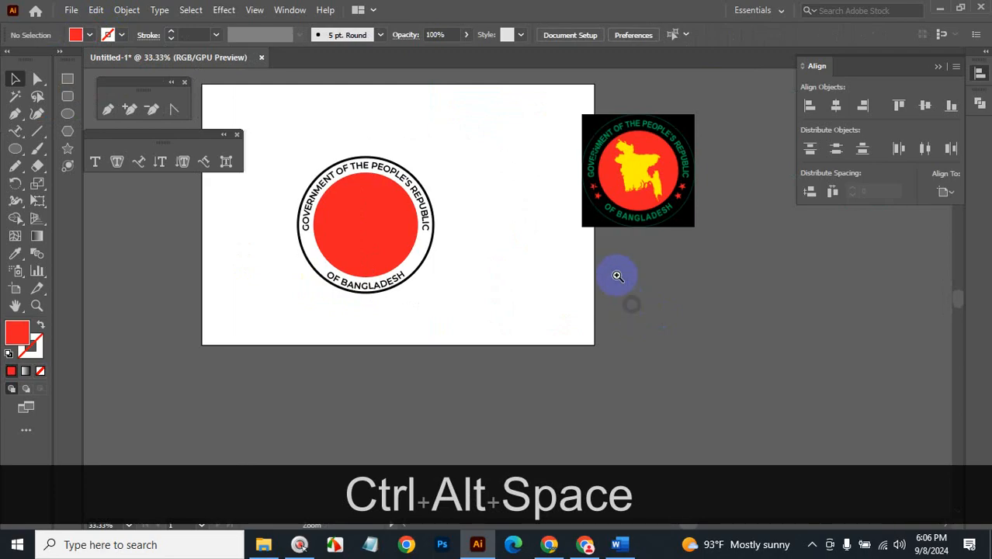
{"action": "left_click", "coordinate": [592, 217], "text": "ctrl"}
{"action": "left_click", "coordinate": [267, 285]}
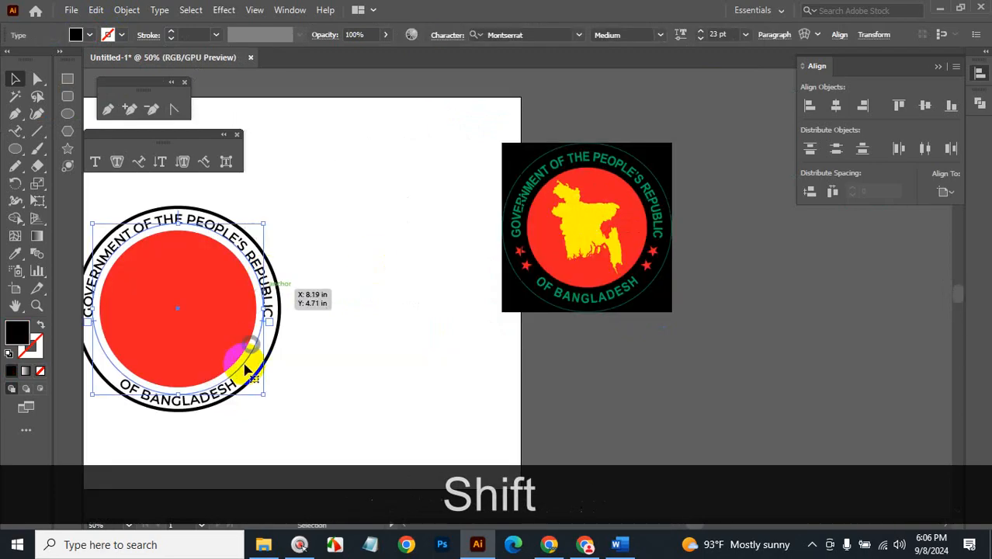
{"action": "left_click", "coordinate": [245, 366], "text": "shift"}
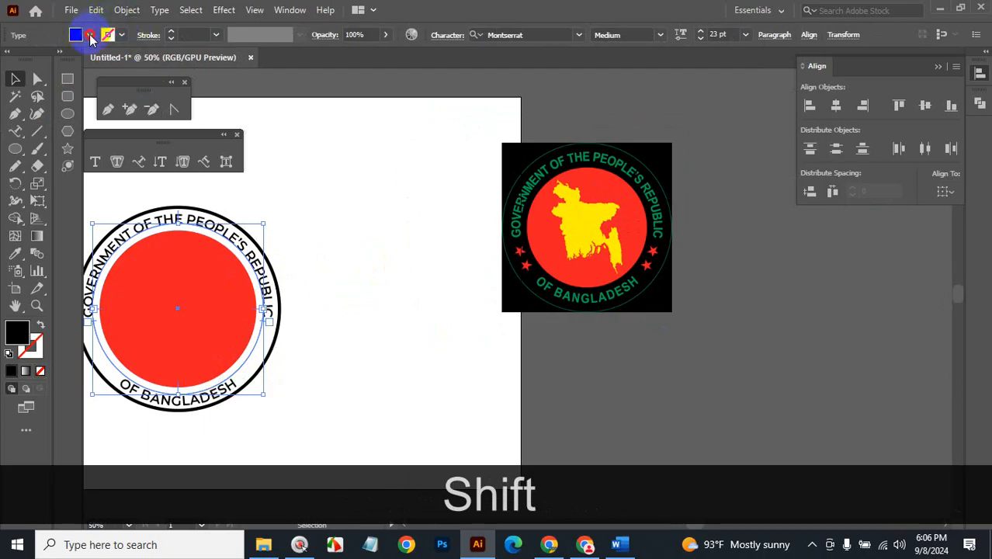
{"action": "left_click", "coordinate": [91, 35]}
{"action": "left_click", "coordinate": [69, 60]}
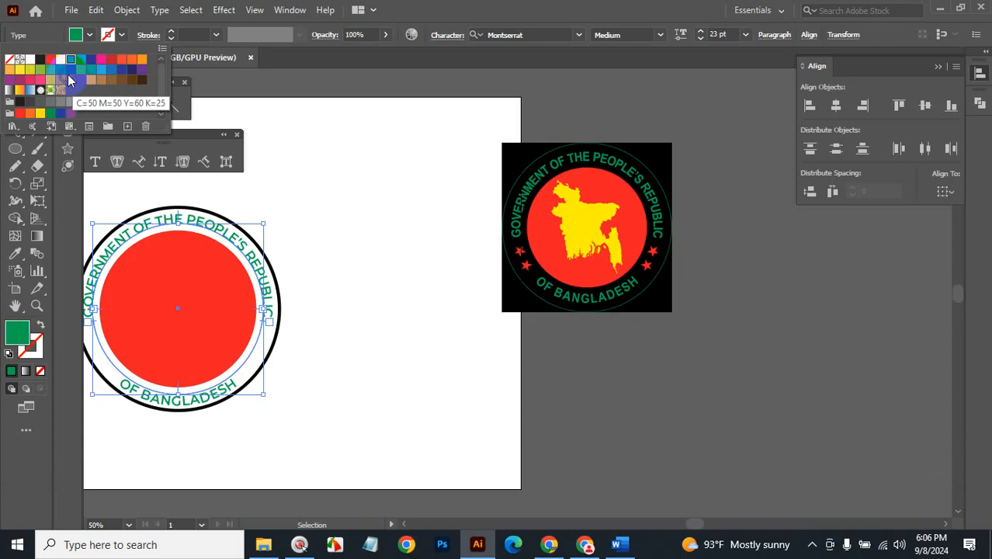
{"action": "left_click", "coordinate": [70, 69]}
{"action": "left_click", "coordinate": [427, 358]}
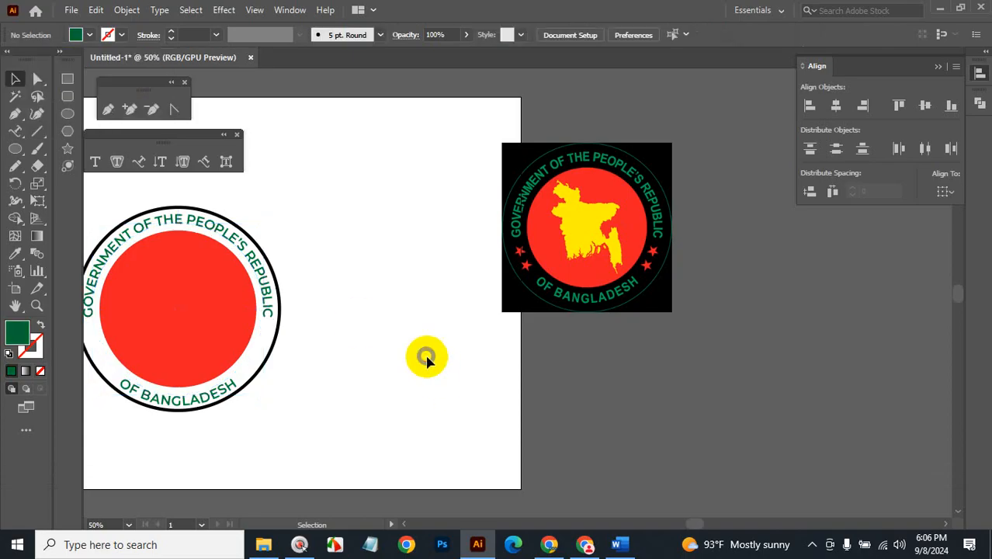
{"action": "key", "text": "ctrl+space"}
Draw a small star and fill it with the disc's red.
{"action": "left_click", "coordinate": [281, 334]}
{"action": "left_click", "coordinate": [419, 299]}
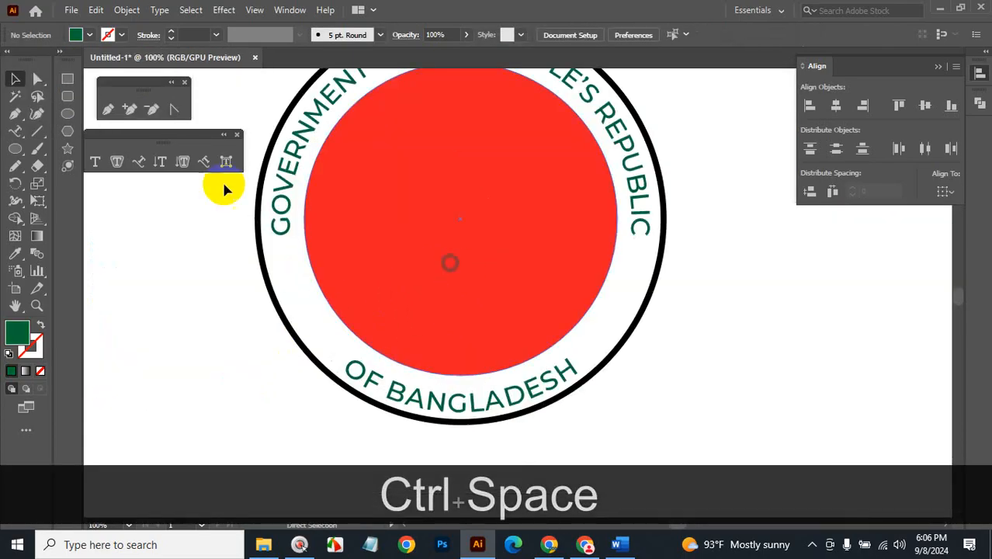
{"action": "left_click", "coordinate": [68, 148]}
{"action": "mouse_move", "coordinate": [166, 265]}
{"action": "left_mouse_down"}
{"action": "mouse_move", "coordinate": [197, 299]}
{"action": "mouse_move", "coordinate": [179, 279]}
{"action": "left_mouse_up"}
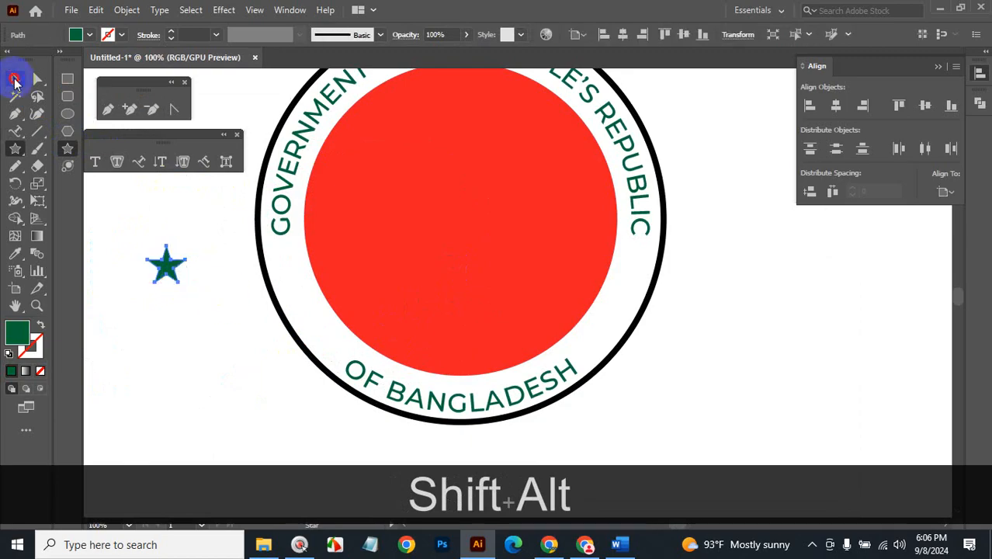
{"action": "left_click", "coordinate": [15, 252]}
{"action": "left_click", "coordinate": [408, 230]}
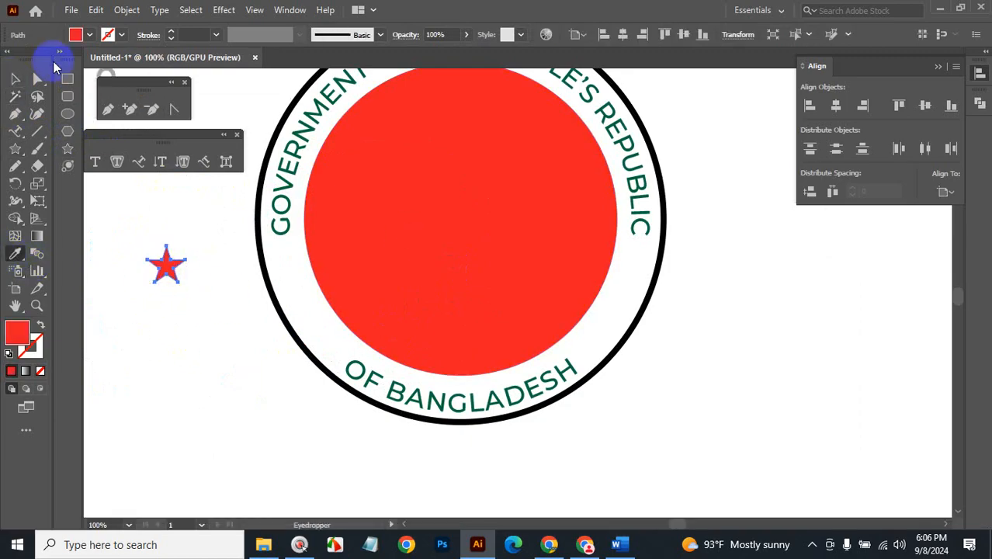
{"action": "left_click", "coordinate": [15, 78]}
{"action": "left_click", "coordinate": [166, 295]}
Move the star to the ring's left edge and place a copy below it.
{"action": "left_click_drag", "start_coordinate": [172, 266], "coordinate": [310, 321]}
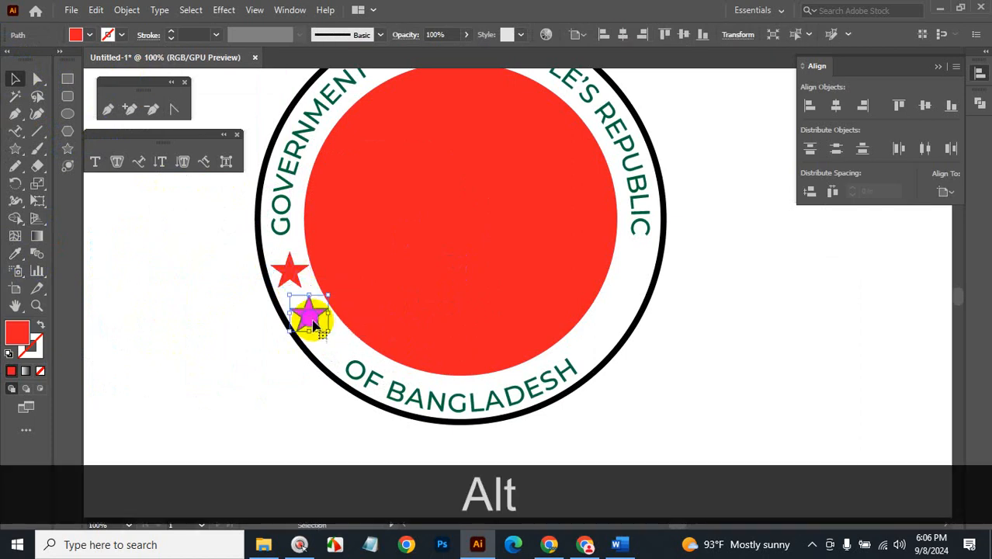
{"action": "key", "text": "ctrl+space"}
{"action": "left_click", "coordinate": [376, 352], "text": "ctrl"}
{"action": "left_click_drag", "start_coordinate": [505, 135], "coordinate": [458, 210]}
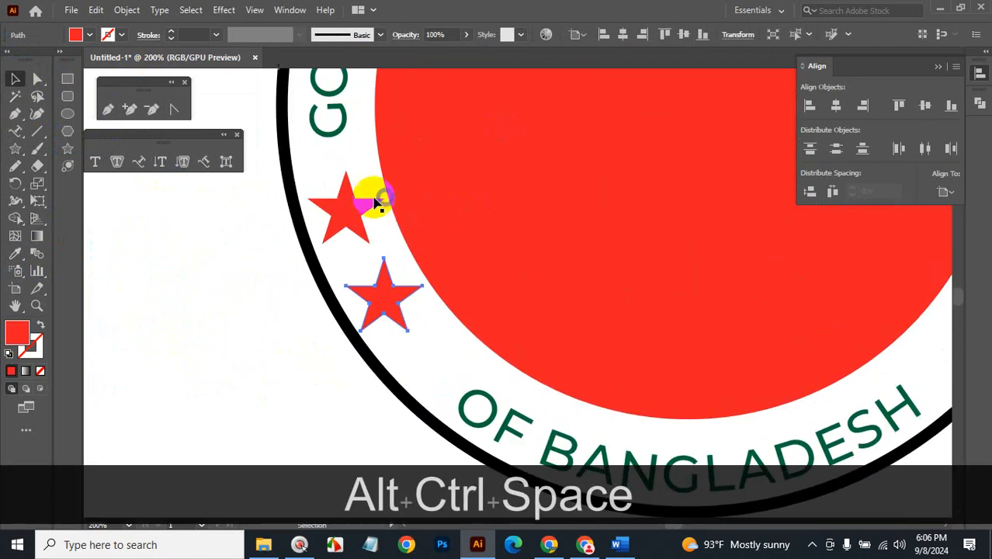
{"action": "left_click", "coordinate": [358, 195]}
Rotate and nudge both left stars so they follow the ring's curve.
{"action": "left_click", "coordinate": [216, 234]}
{"action": "left_click", "coordinate": [343, 210]}
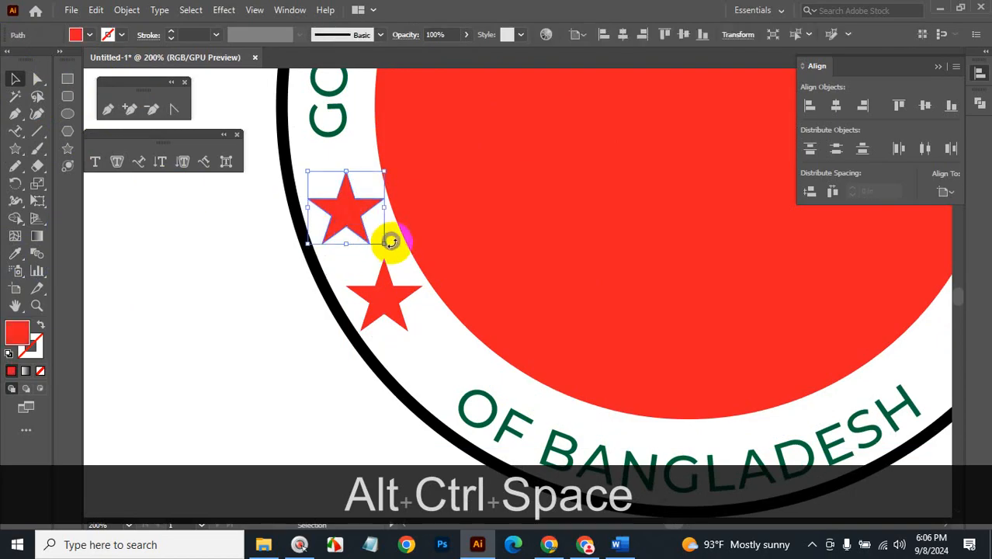
{"action": "left_click_drag", "start_coordinate": [388, 246], "coordinate": [395, 236]}
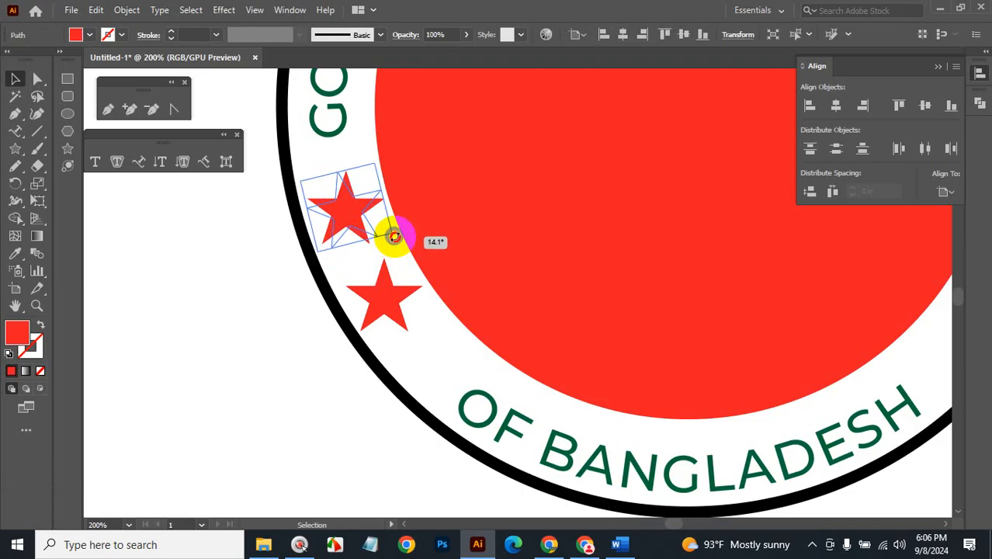
{"action": "left_click", "coordinate": [207, 318]}
{"action": "left_click", "coordinate": [398, 295]}
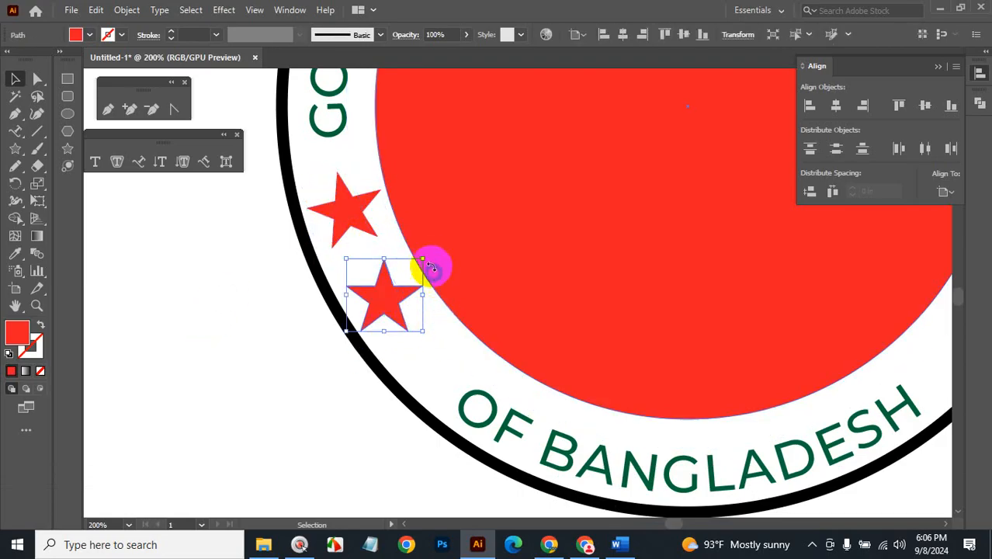
{"action": "left_click_drag", "start_coordinate": [432, 268], "coordinate": [418, 224]}
{"action": "left_click_drag", "start_coordinate": [381, 299], "coordinate": [386, 311]}
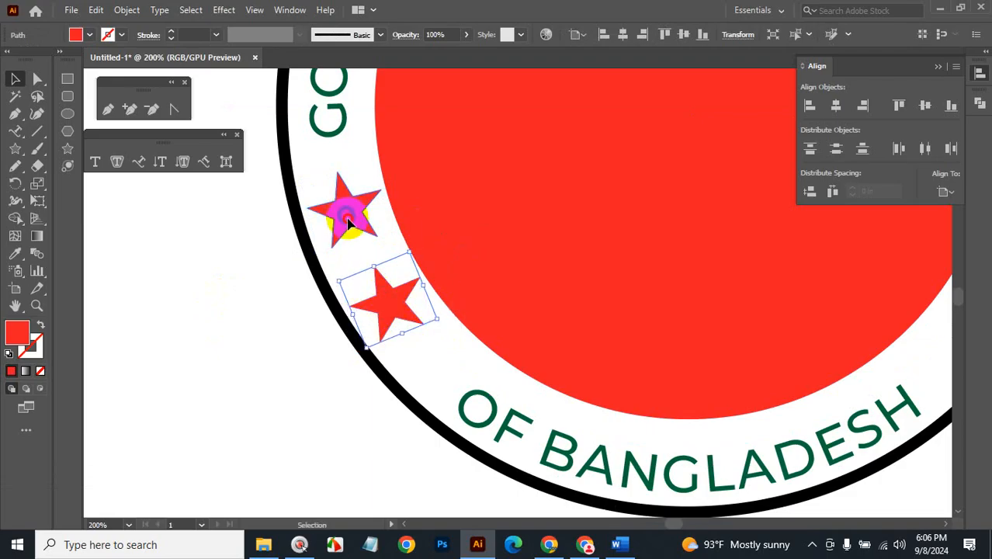
{"action": "left_click_drag", "start_coordinate": [349, 223], "coordinate": [349, 225]}
{"action": "left_click", "coordinate": [250, 304]}
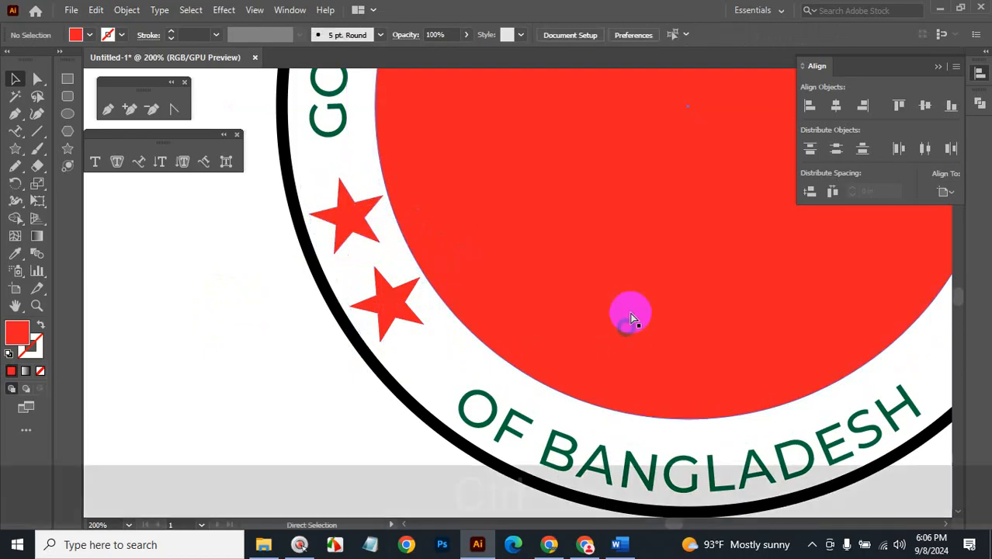
{"action": "left_click", "coordinate": [427, 269], "text": "ctrl+alt"}
{"action": "left_click", "coordinate": [377, 312]}
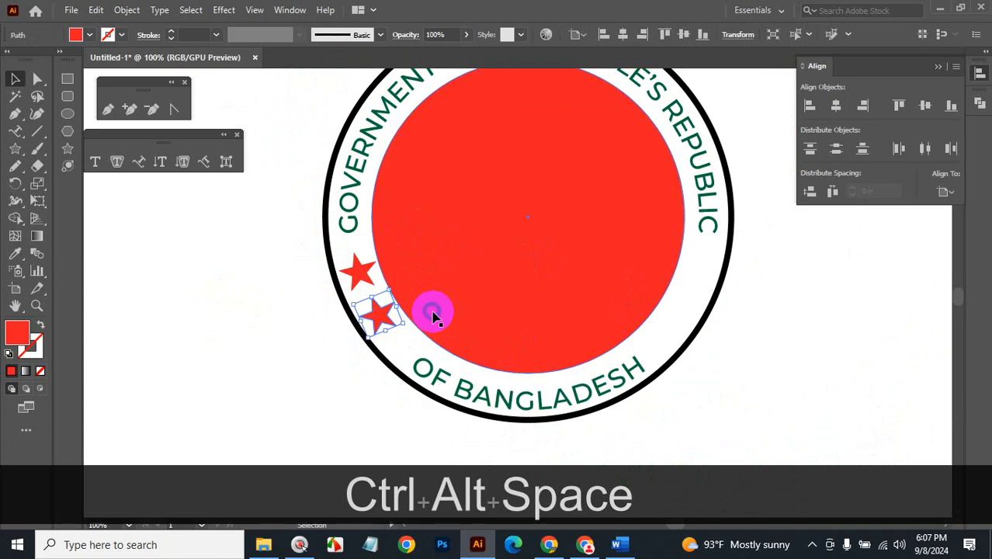
{"action": "key", "text": "Left"}
{"action": "key", "text": "Left"}
{"action": "left_click", "coordinate": [197, 332]}
Group the two stars, copy them to the ring's right side, and reflect the copy vertically.
{"action": "left_click", "coordinate": [368, 320]}
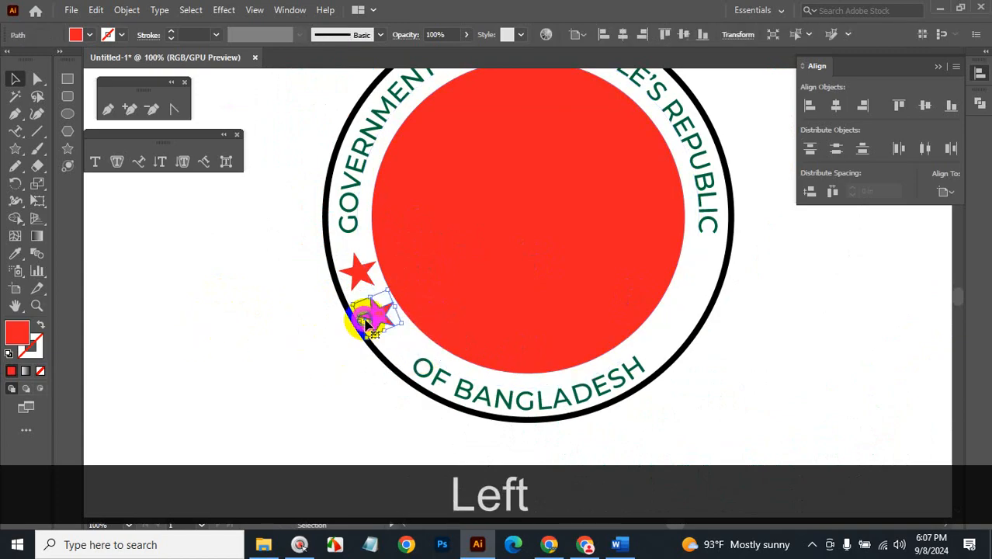
{"action": "left_click", "coordinate": [364, 281], "text": "shift"}
{"action": "key", "text": "ctrl+shift+g"}
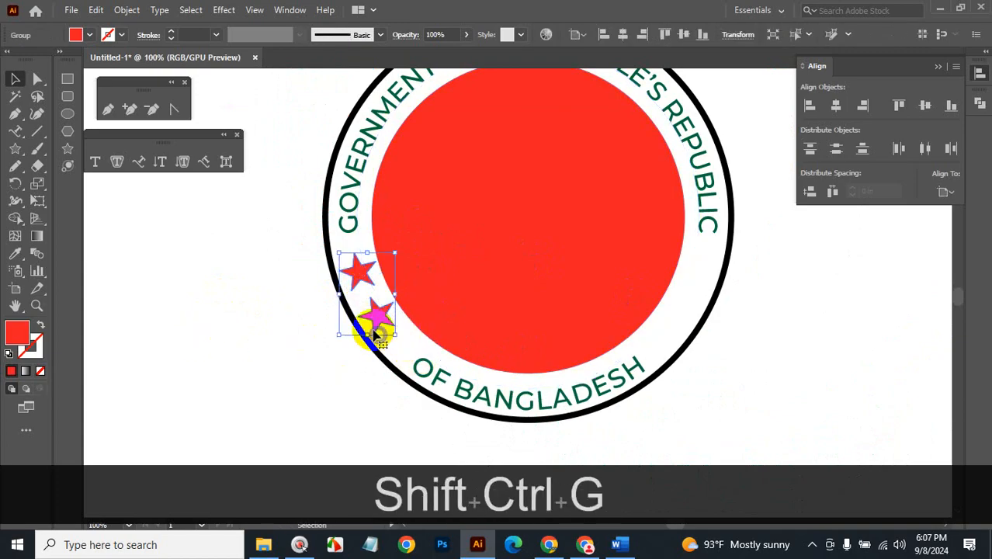
{"action": "left_click_drag", "start_coordinate": [374, 320], "coordinate": [701, 295]}
{"action": "right_click", "coordinate": [701, 294]}
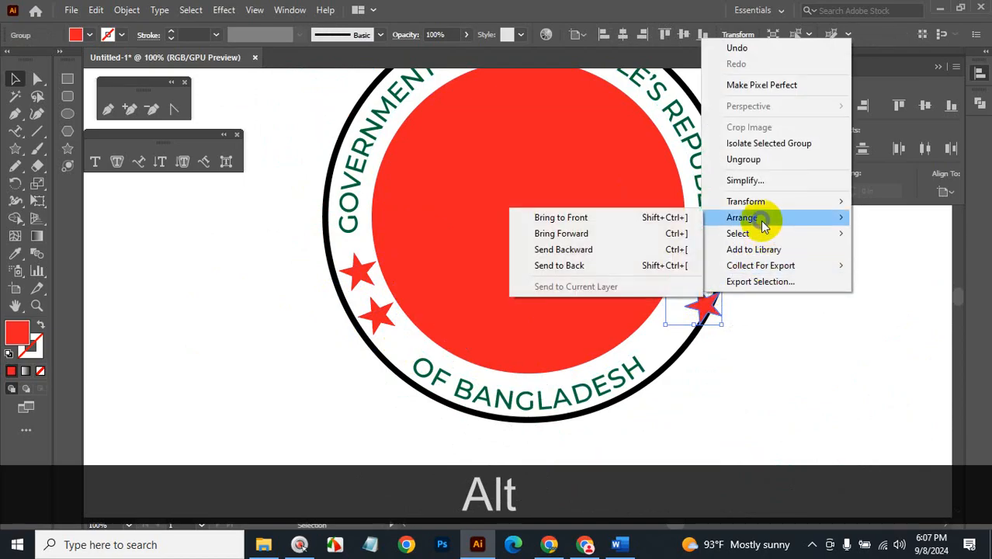
{"action": "mouse_move", "coordinate": [753, 203]}
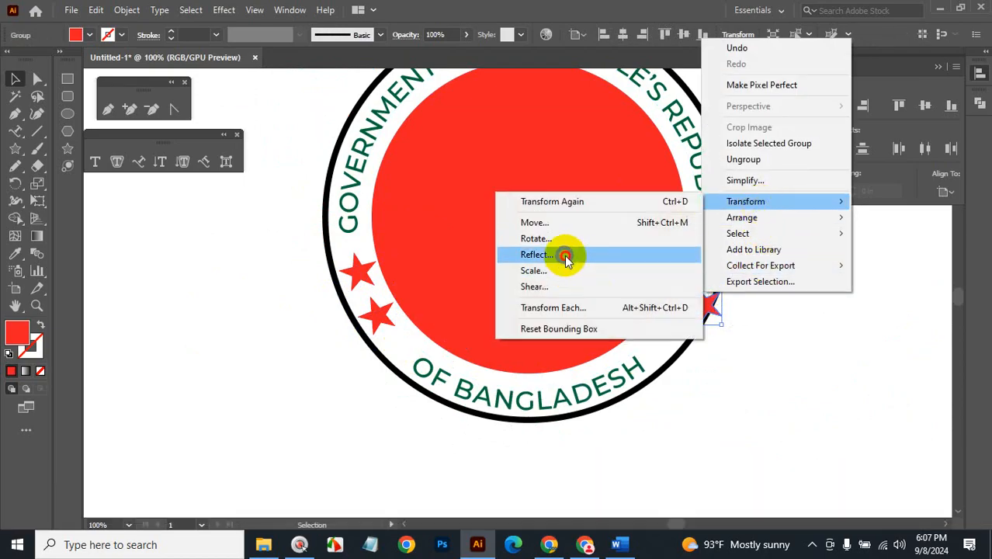
{"action": "left_click", "coordinate": [565, 254]}
{"action": "left_click", "coordinate": [815, 442]}
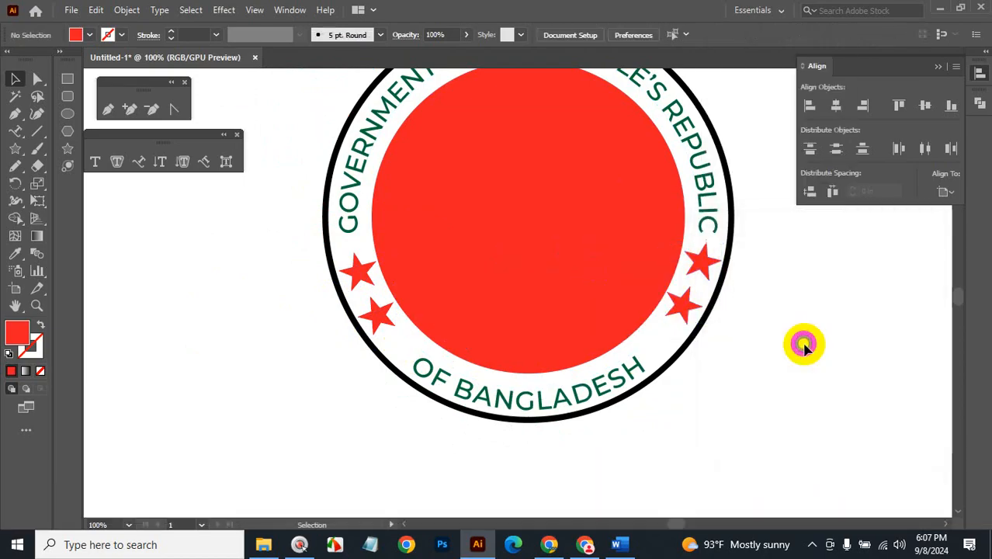
{"action": "left_click", "coordinate": [679, 304]}
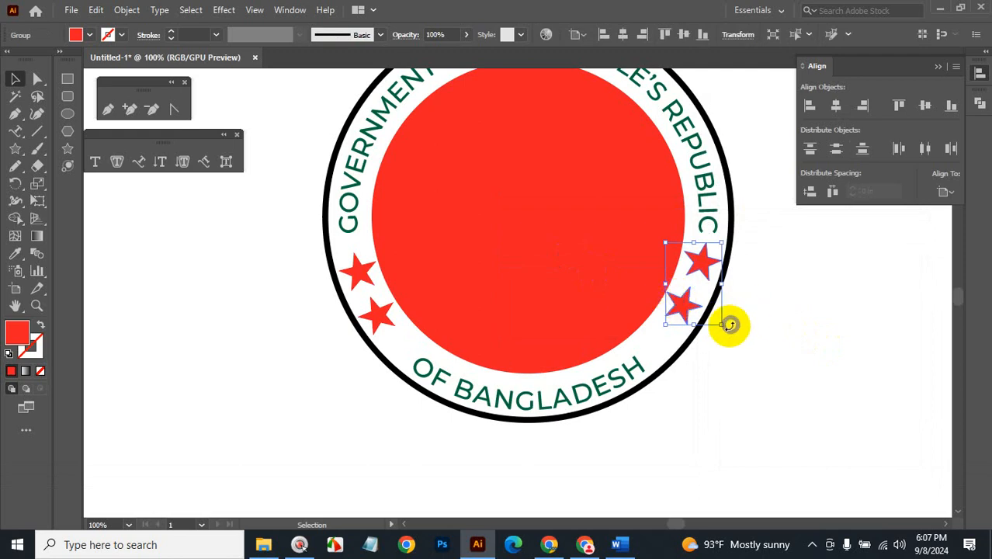
{"action": "left_click", "coordinate": [775, 332]}
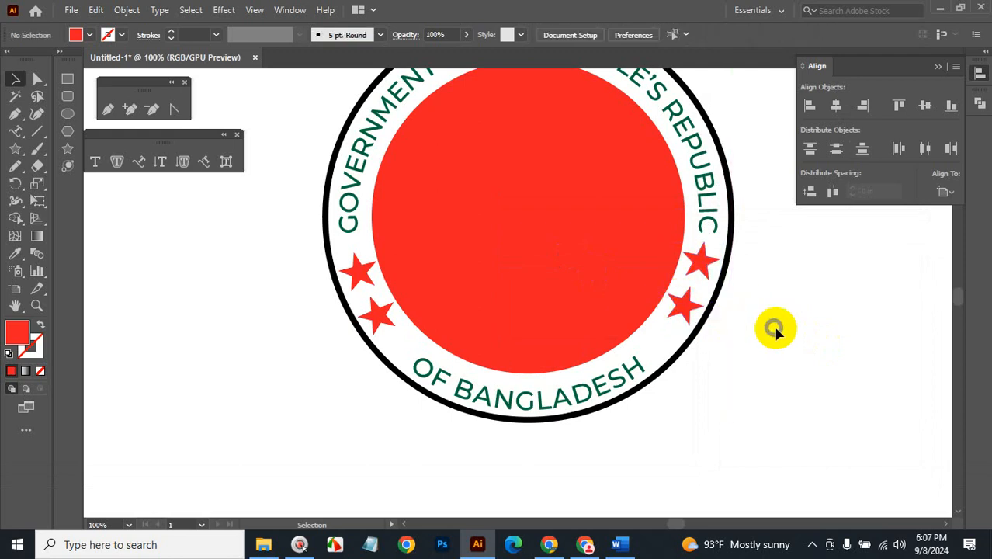
{"action": "left_click", "coordinate": [642, 300], "text": "ctrl+alt"}
{"action": "left_click", "coordinate": [405, 260], "text": "ctrl+alt"}
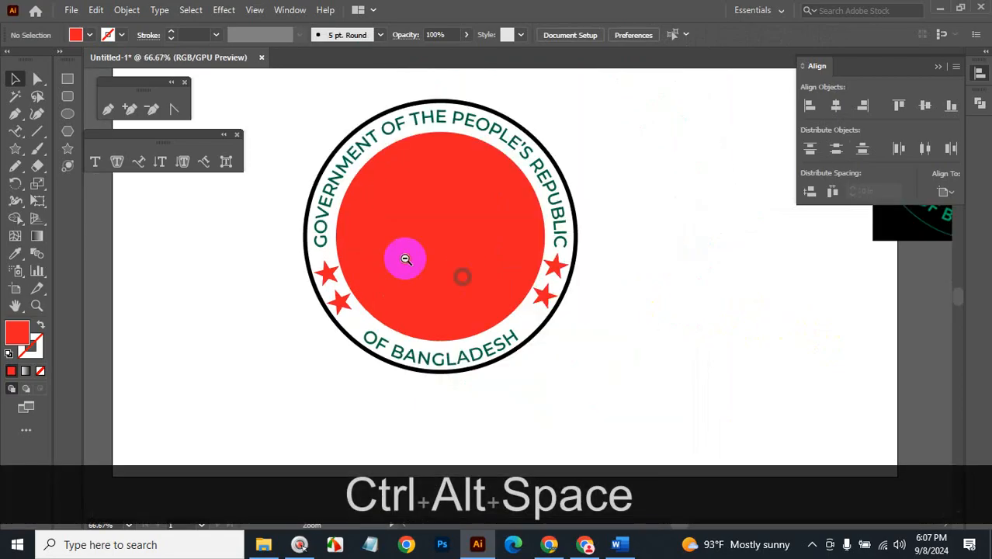
Select the whole seal and drag a copy to the left of the artboard.
{"action": "left_click", "coordinate": [505, 273], "text": "ctrl+alt"}
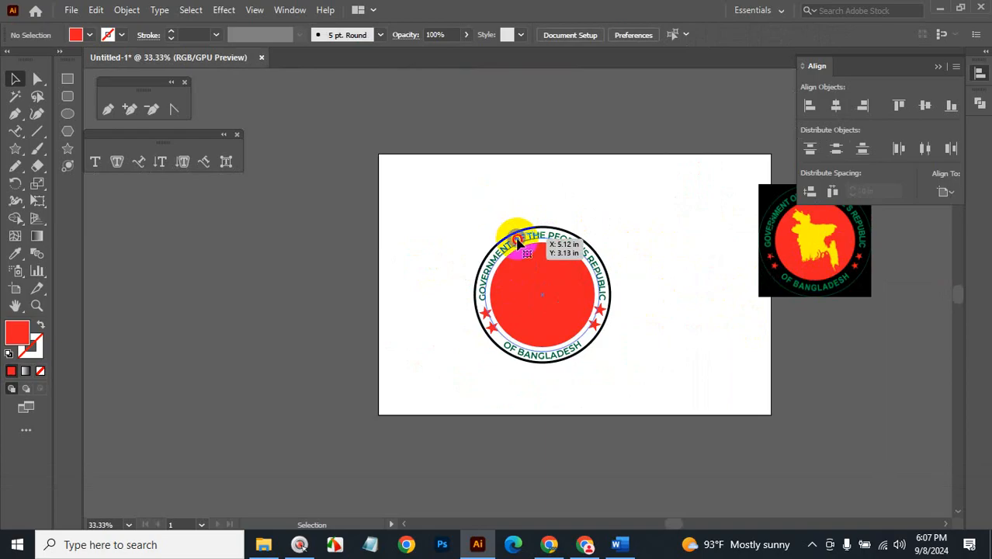
{"action": "left_click", "coordinate": [518, 242]}
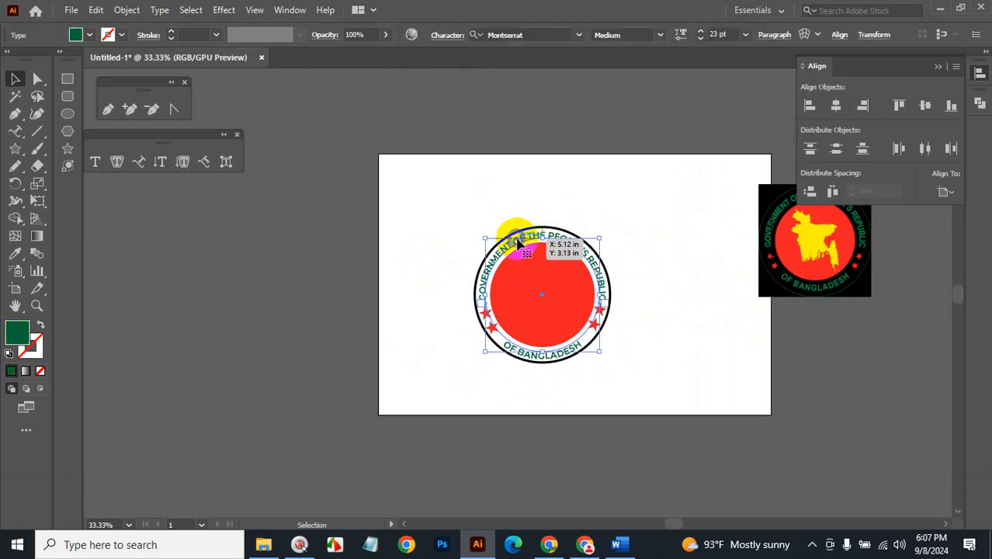
{"action": "left_click", "coordinate": [709, 371]}
{"action": "left_click_drag", "start_coordinate": [677, 199], "coordinate": [466, 424]}
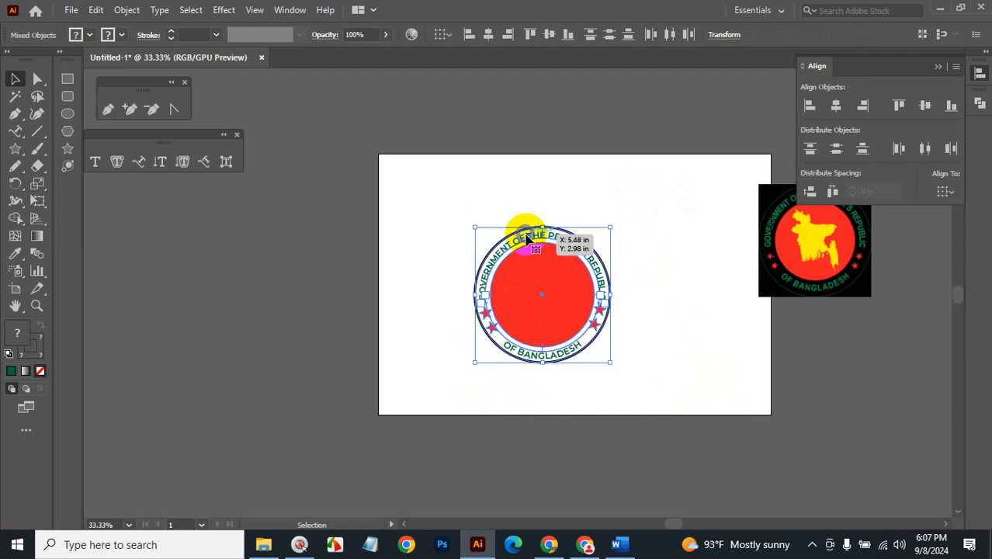
{"action": "left_click_drag", "start_coordinate": [500, 237], "coordinate": [169, 259]}
{"action": "left_click", "coordinate": [328, 233]}
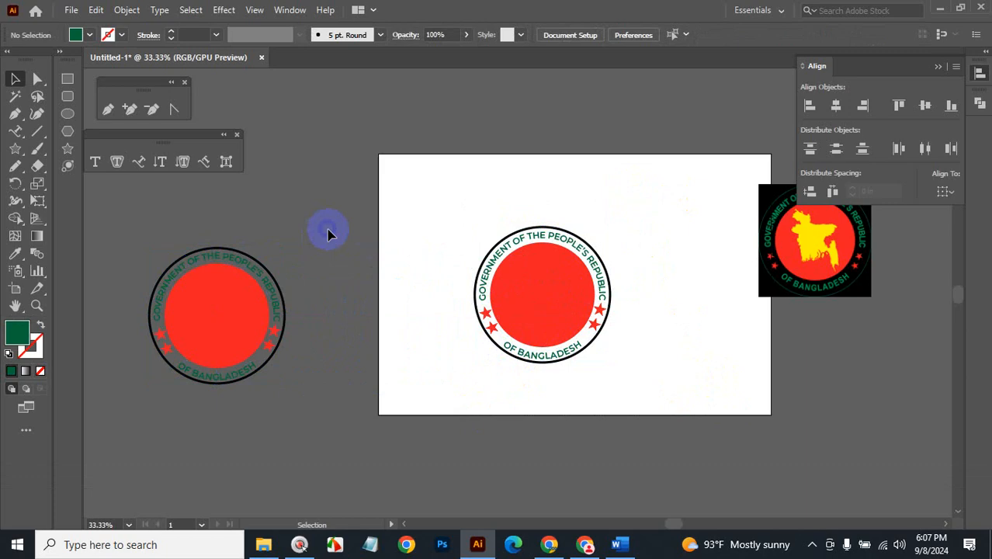
On the copy, try changing a letter of THE in the top text, then undo it.
{"action": "key", "text": "ctrl+space"}
{"action": "left_click", "coordinate": [254, 294]}
{"action": "left_click", "coordinate": [472, 315]}
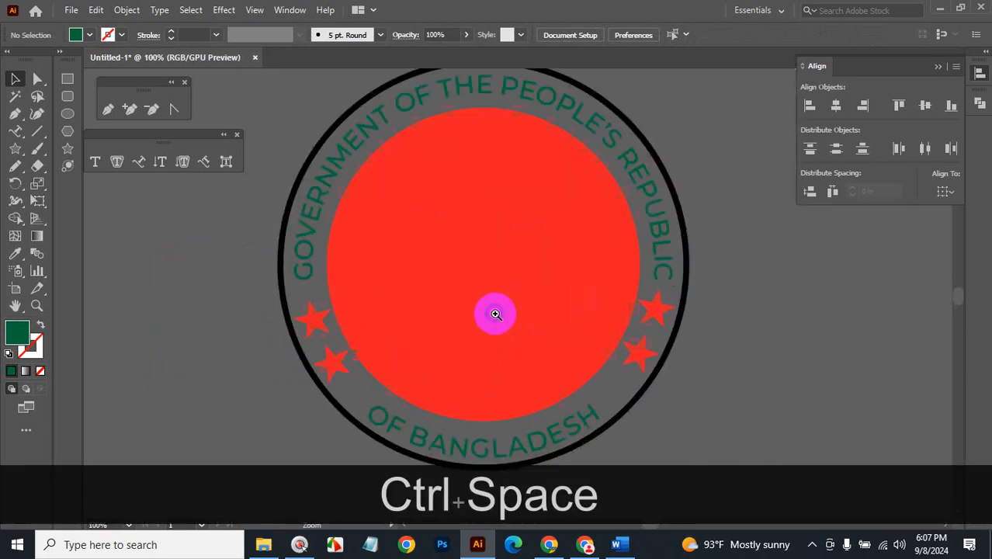
{"action": "left_click", "coordinate": [15, 130]}
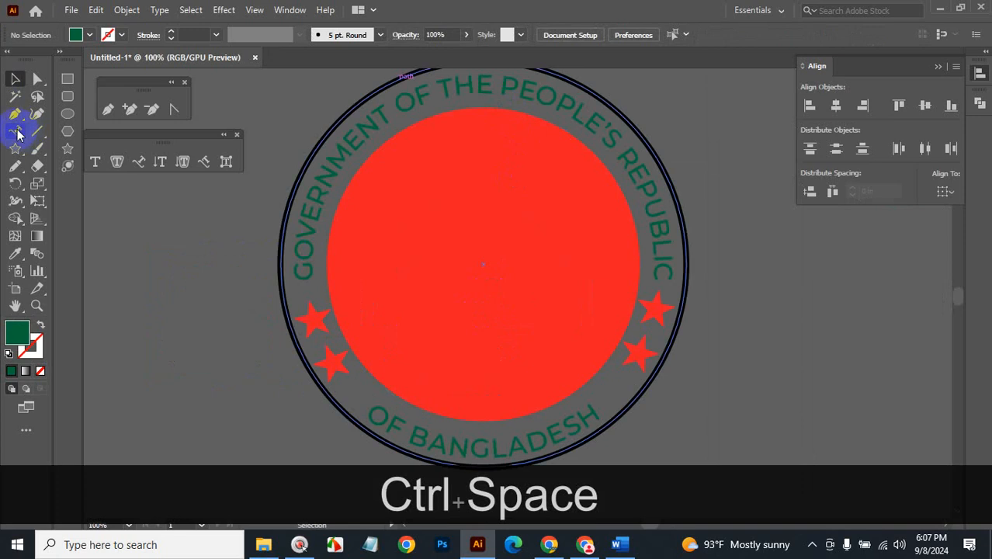
{"action": "left_click", "coordinate": [488, 81]}
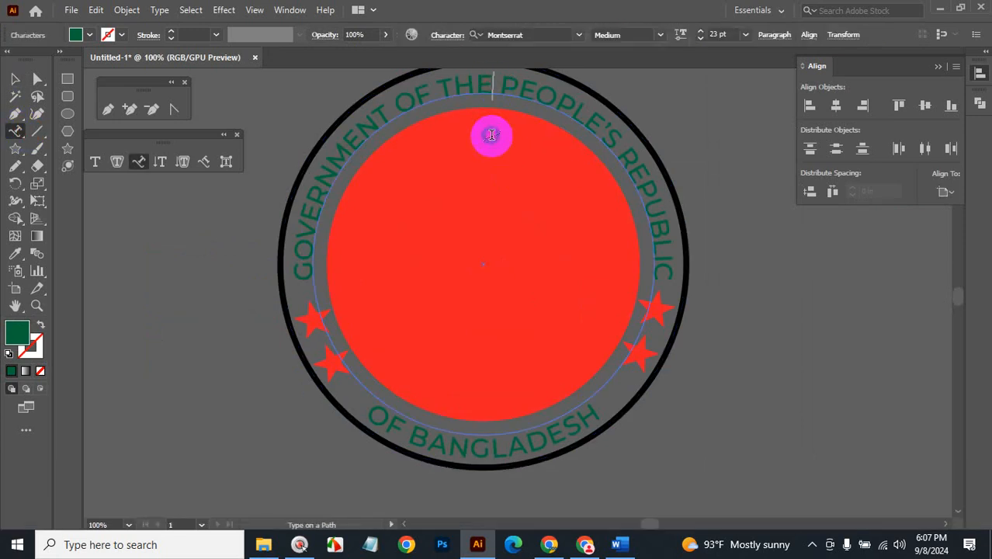
{"action": "key", "text": "BackSpace"}
{"action": "type", "text": "o"}
{"action": "key", "text": "ctrl+z"}
{"action": "key", "text": "ctrl+z"}
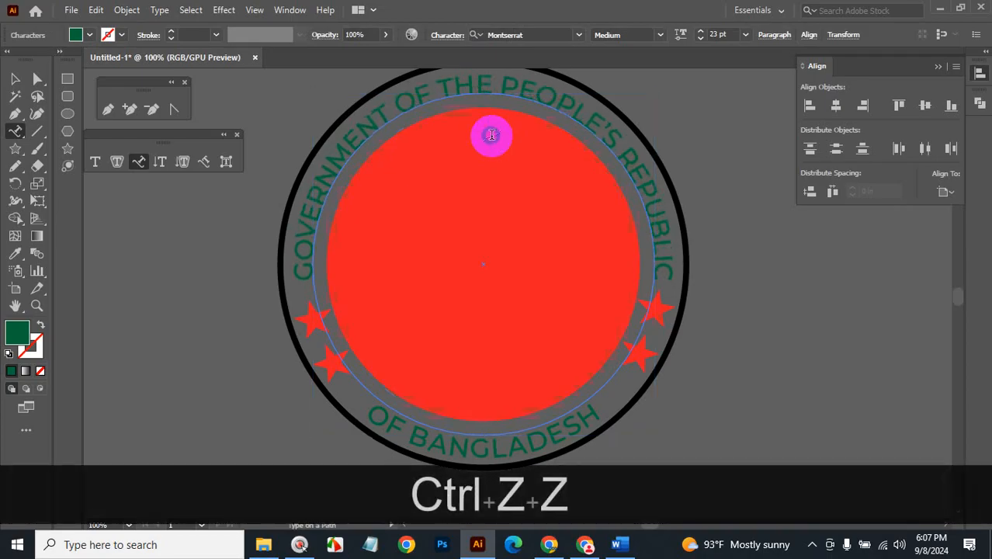
{"action": "left_click", "coordinate": [15, 79]}
{"action": "left_click", "coordinate": [193, 295]}
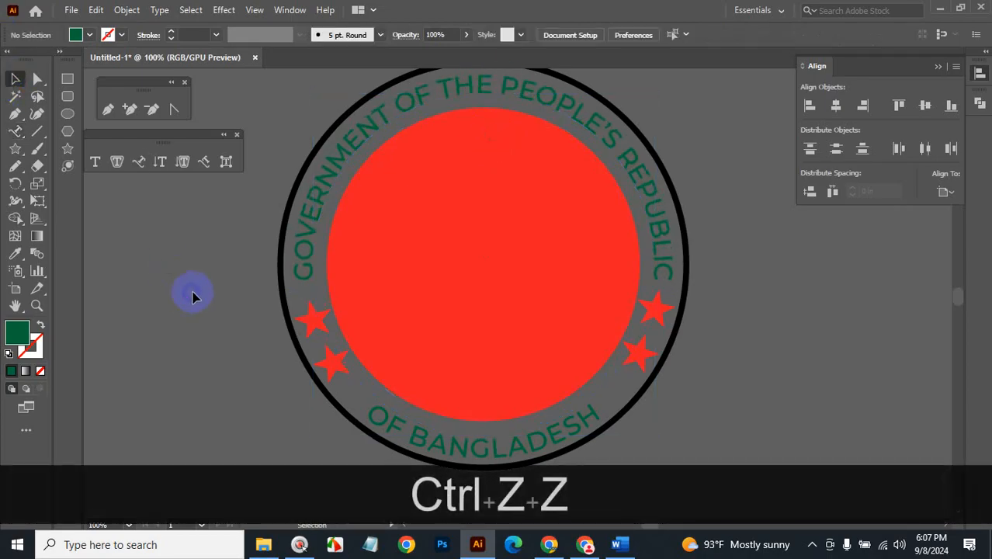
Zoom out to 33.33% to see both seals.
{"action": "key", "text": "ctrl+alt+space"}
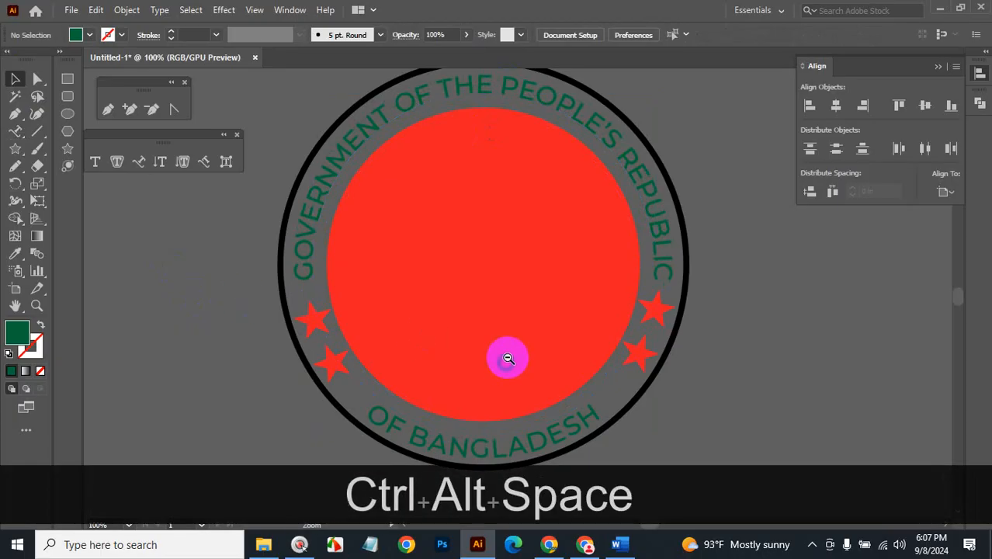
{"action": "left_click", "coordinate": [561, 316]}
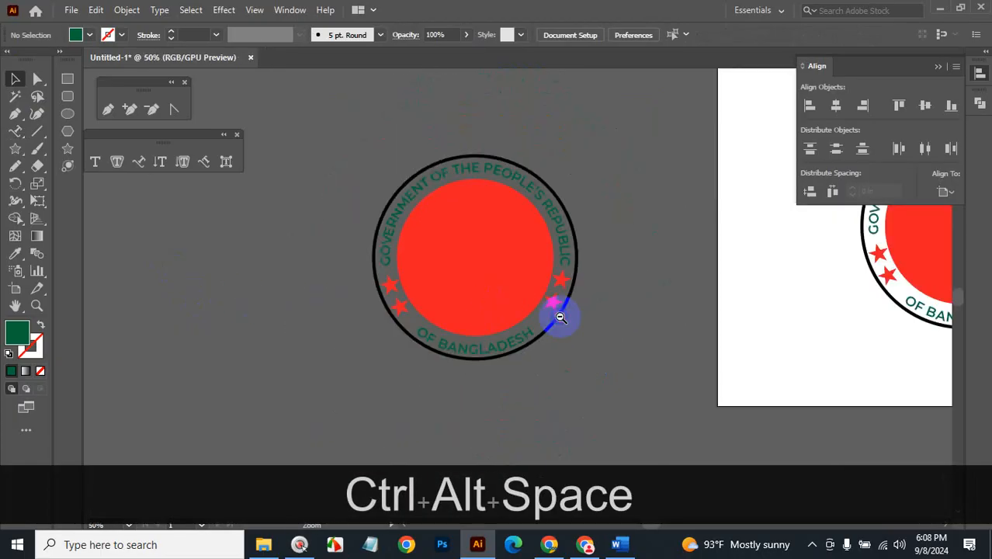
{"action": "left_click", "coordinate": [601, 298]}
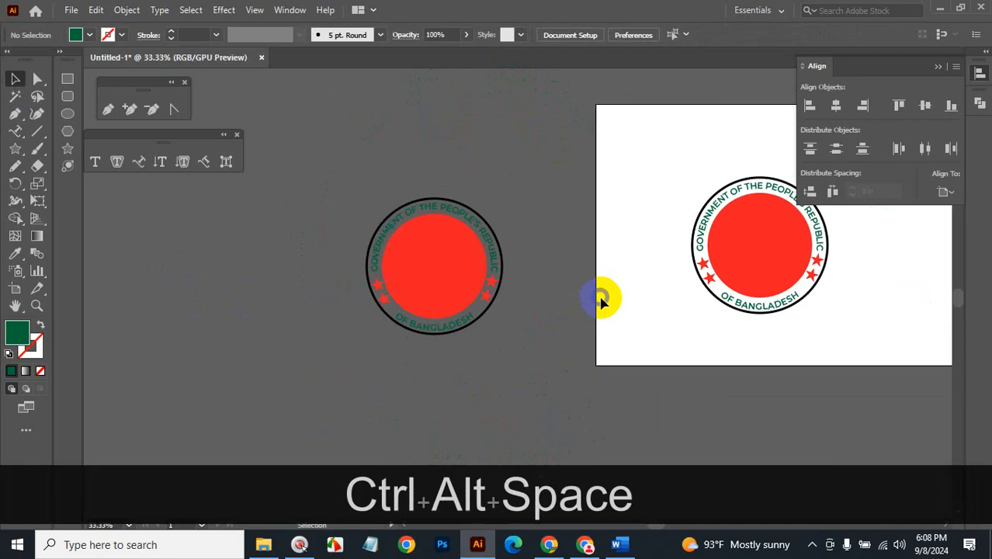
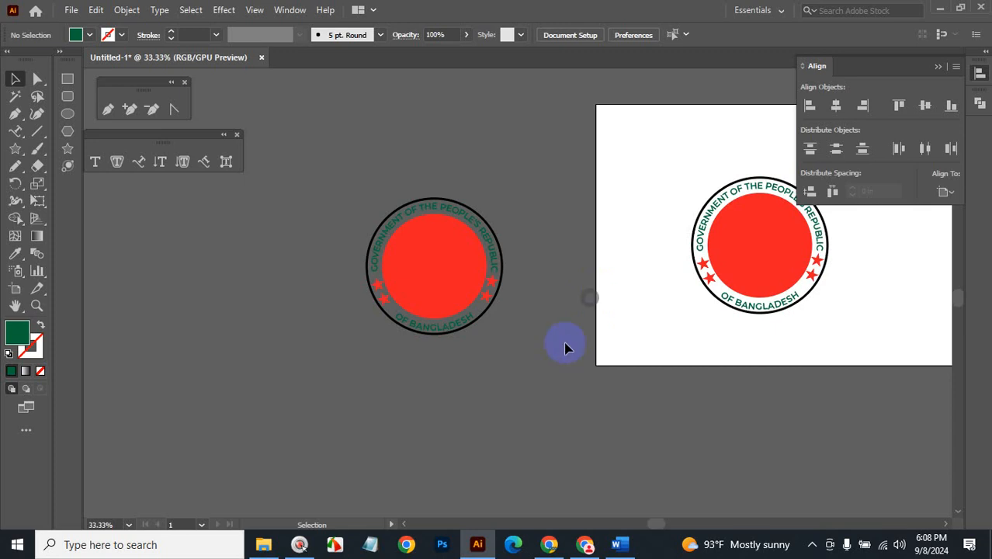
Bring the Chrome window with the Bangladesh government logo image results to the front.
{"action": "mouse_move", "coordinate": [587, 548]}
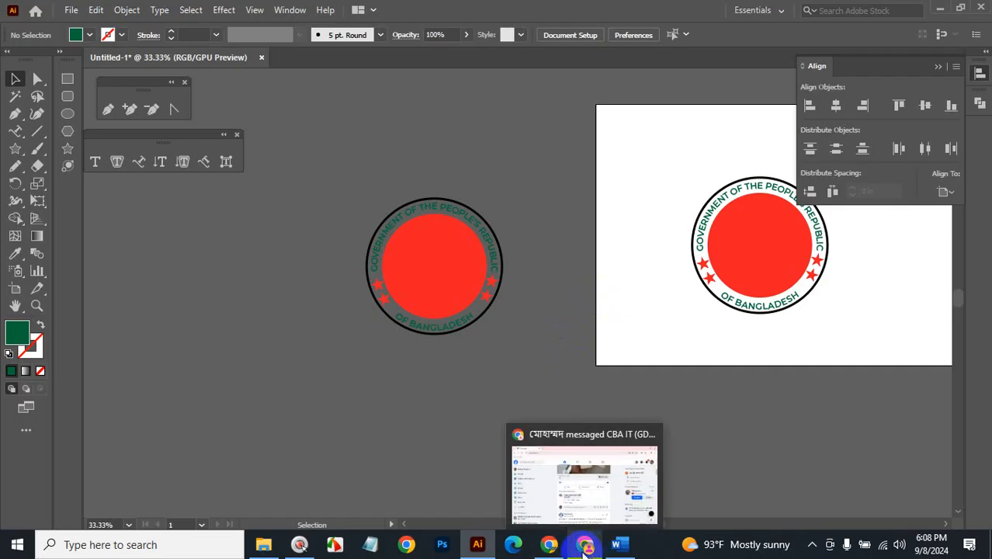
{"action": "left_click", "coordinate": [497, 481]}
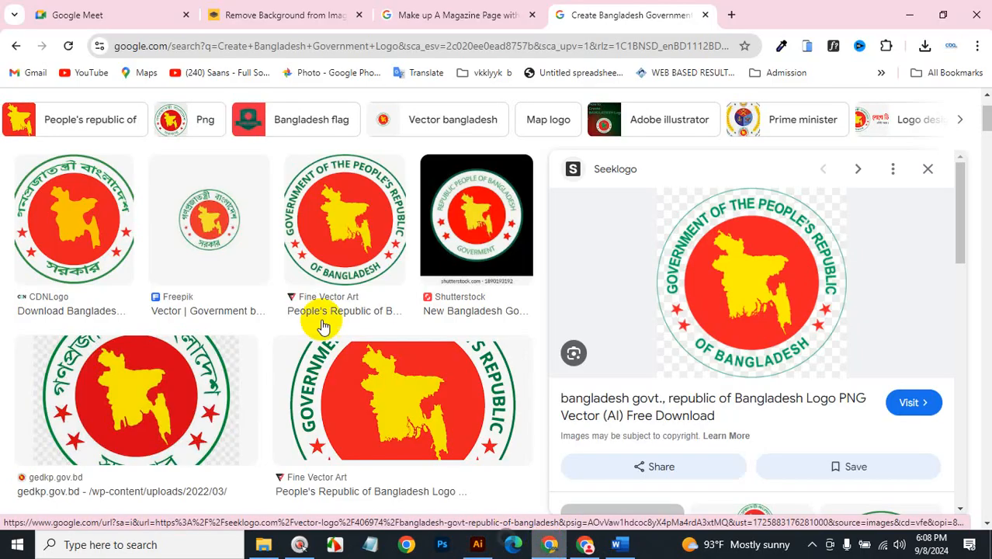
Search Google Images for 'vintage logo' in a new tab.
{"action": "left_click", "coordinate": [735, 14]}
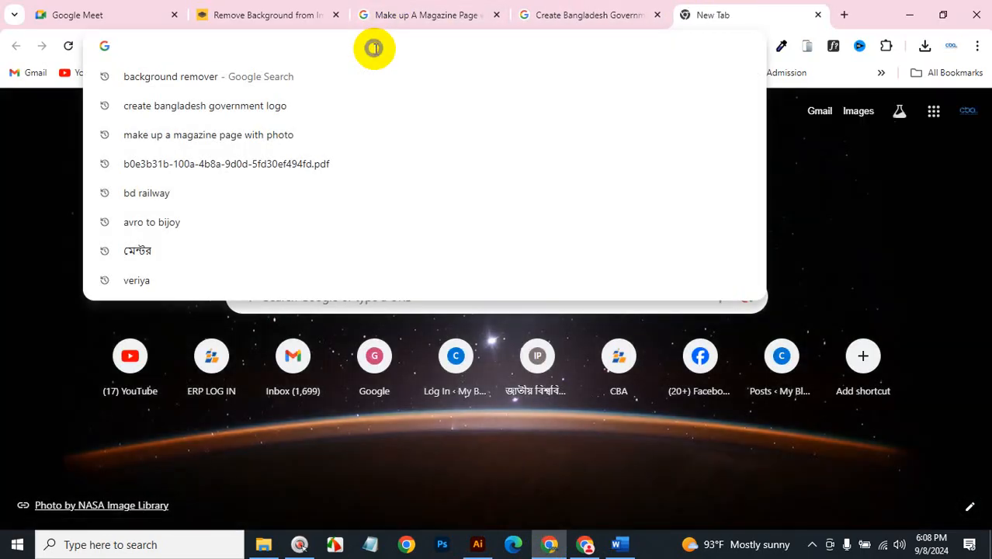
{"action": "type", "text": "vint"}
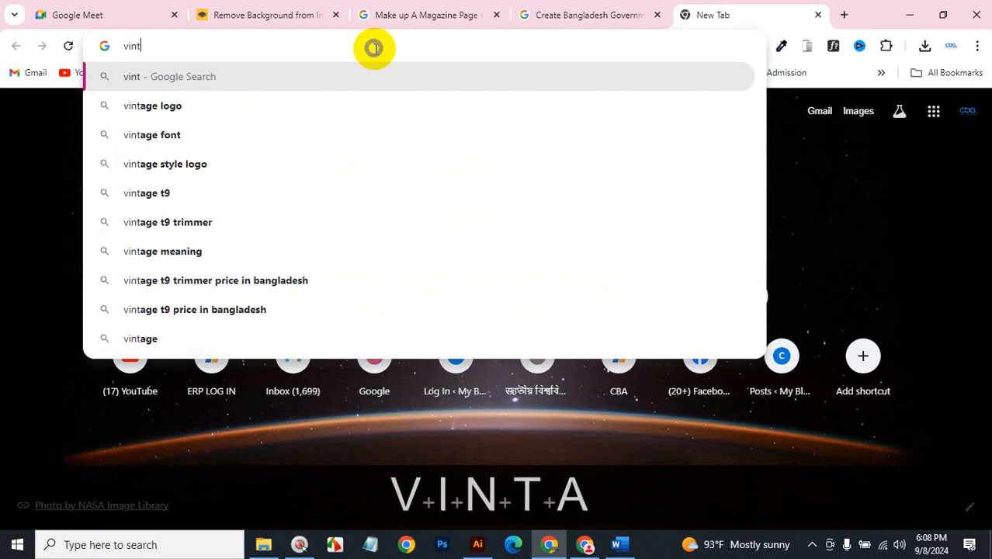
{"action": "type", "text": "age logo"}
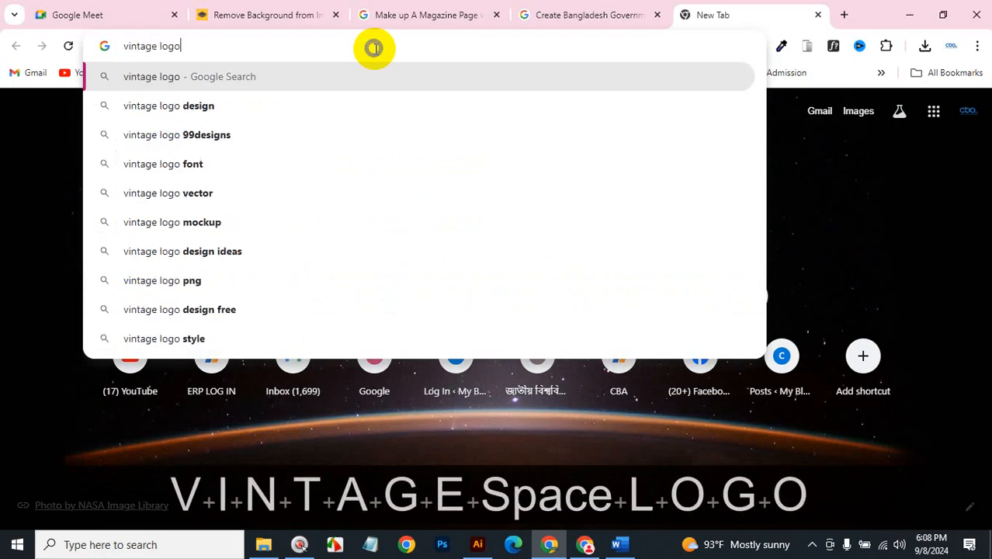
{"action": "key", "text": "Return"}
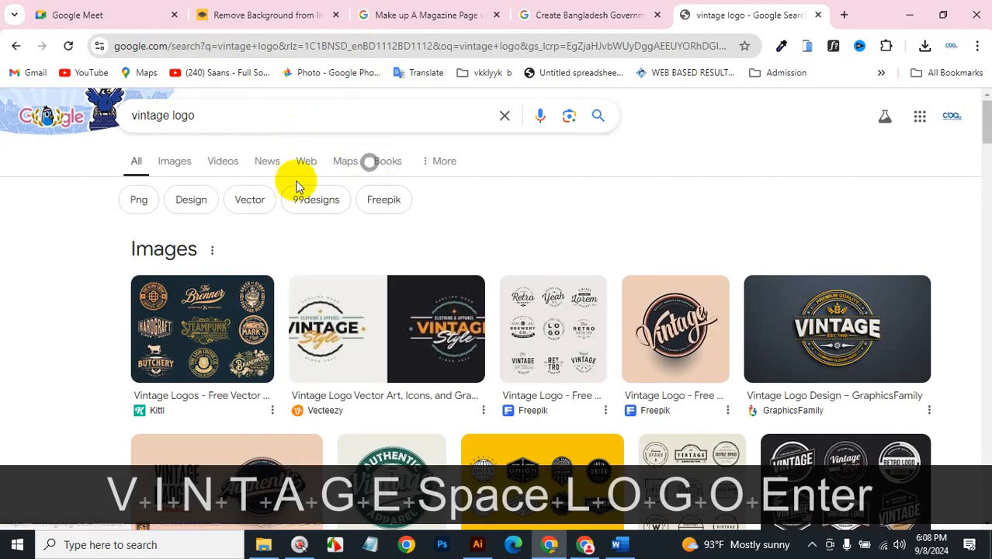
{"action": "left_click", "coordinate": [175, 161]}
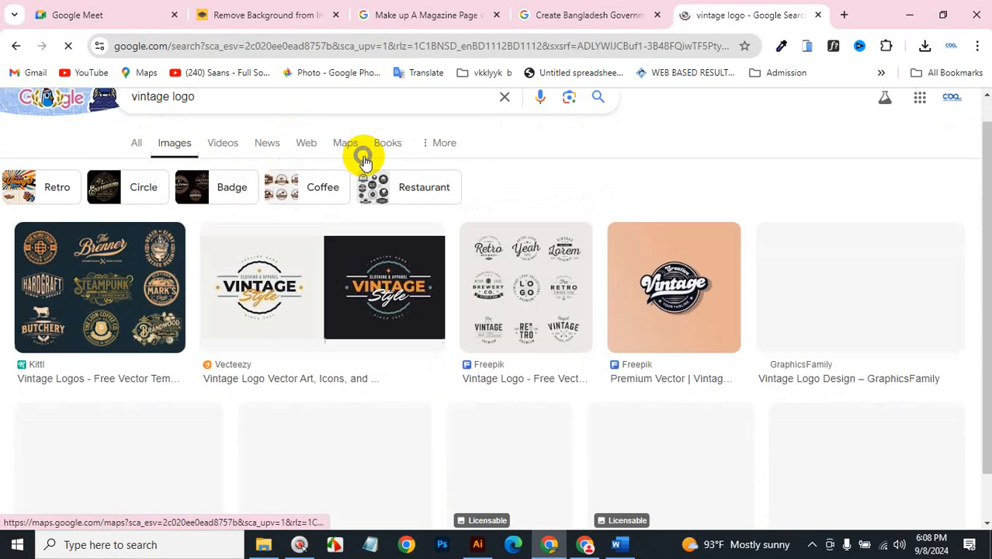
Browse the vintage logo results, preview the Alamy templates, then minimize the browser.
{"action": "scroll", "coordinate": [364, 155], "scroll_direction": "down", "scroll_amount": 1}
{"action": "scroll", "coordinate": [538, 268], "scroll_direction": "down", "scroll_amount": 3}
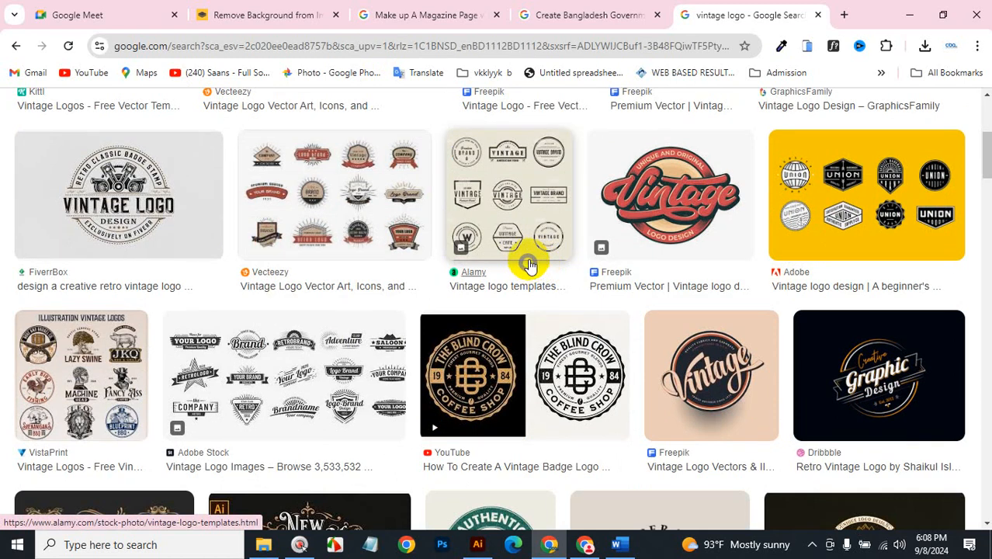
{"action": "scroll", "coordinate": [532, 264], "scroll_direction": "down", "scroll_amount": 3}
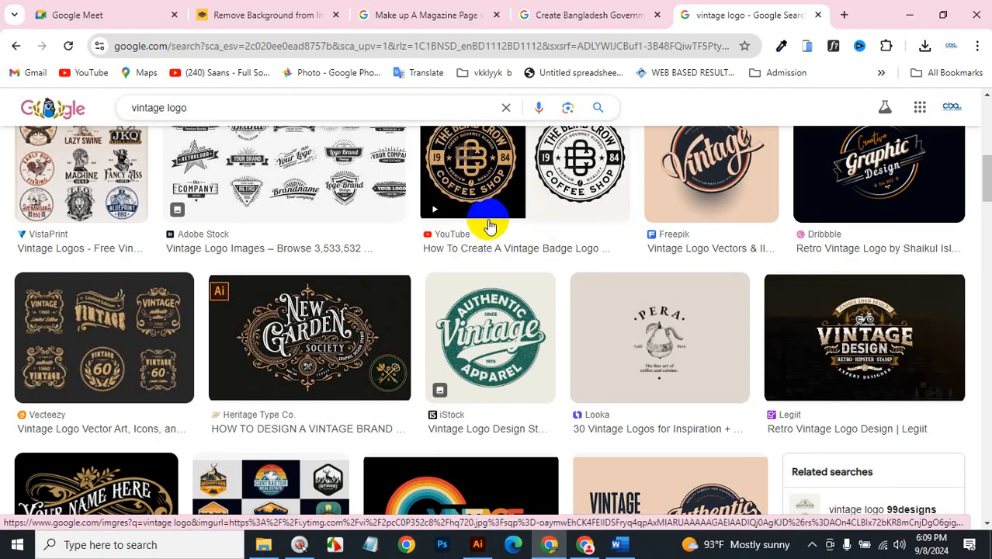
{"action": "scroll", "coordinate": [539, 266], "scroll_direction": "up", "scroll_amount": 4}
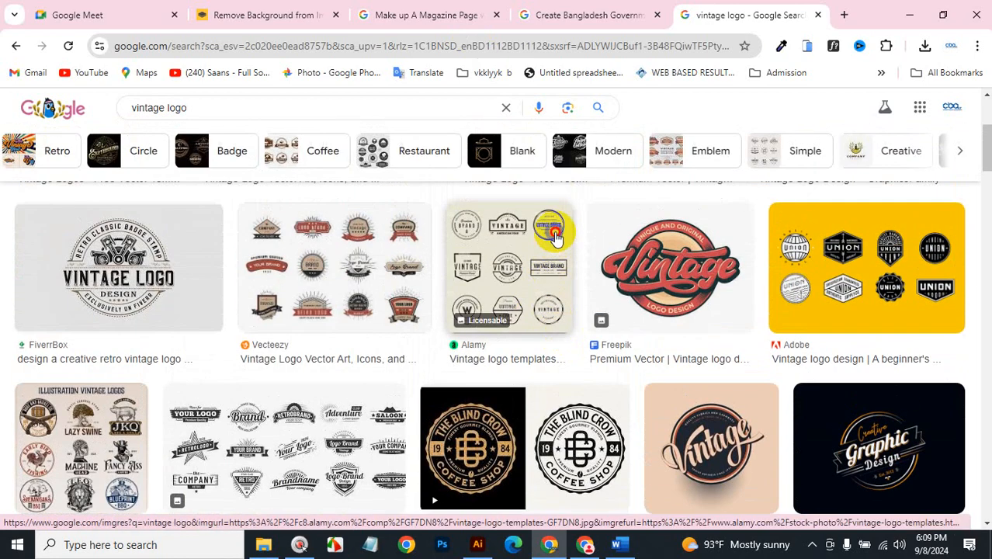
{"action": "left_click", "coordinate": [555, 237]}
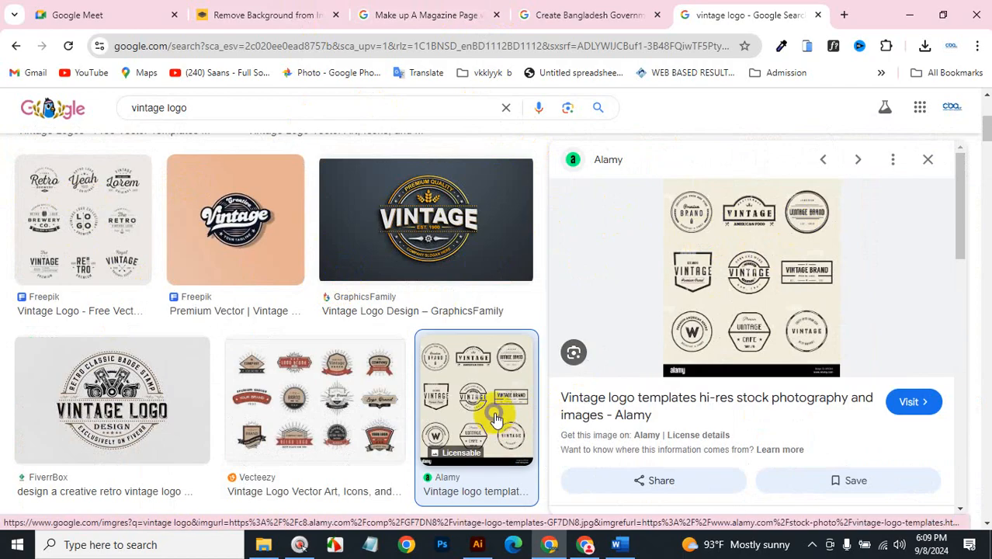
{"action": "left_click", "coordinate": [907, 13]}
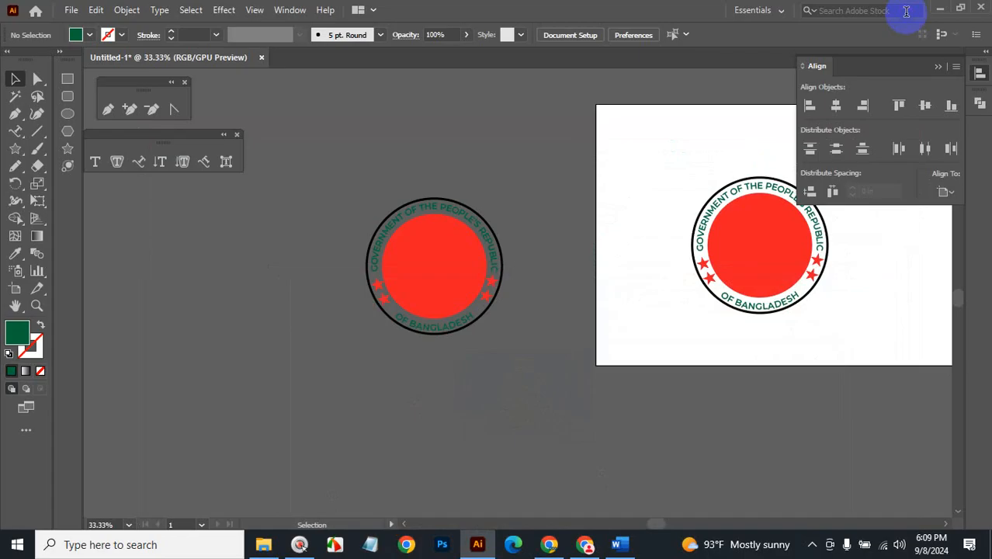
Review Class #5 Blends and Masks in the Word course outline, then minimize Word.
{"action": "left_click", "coordinate": [619, 544]}
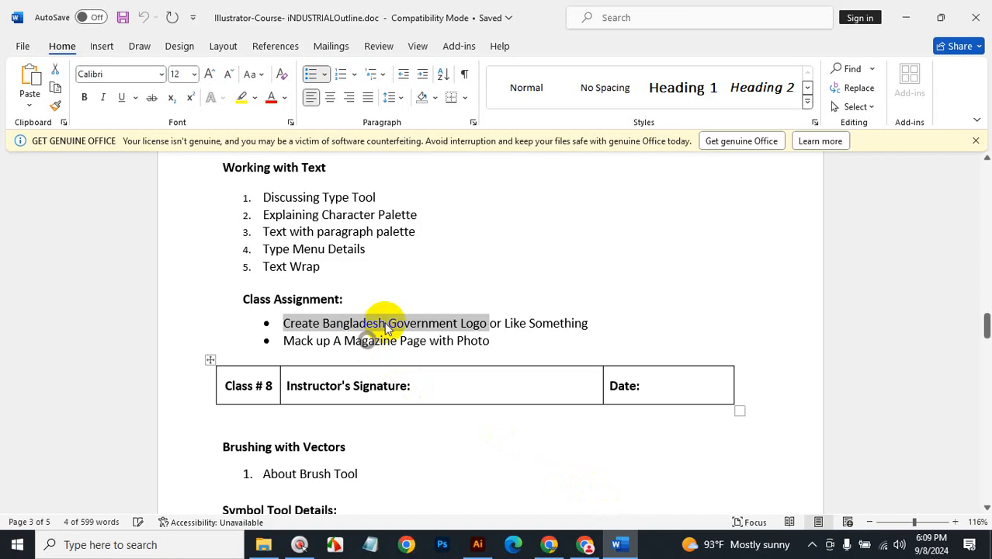
{"action": "scroll", "coordinate": [436, 311], "scroll_direction": "up", "scroll_amount": 10}
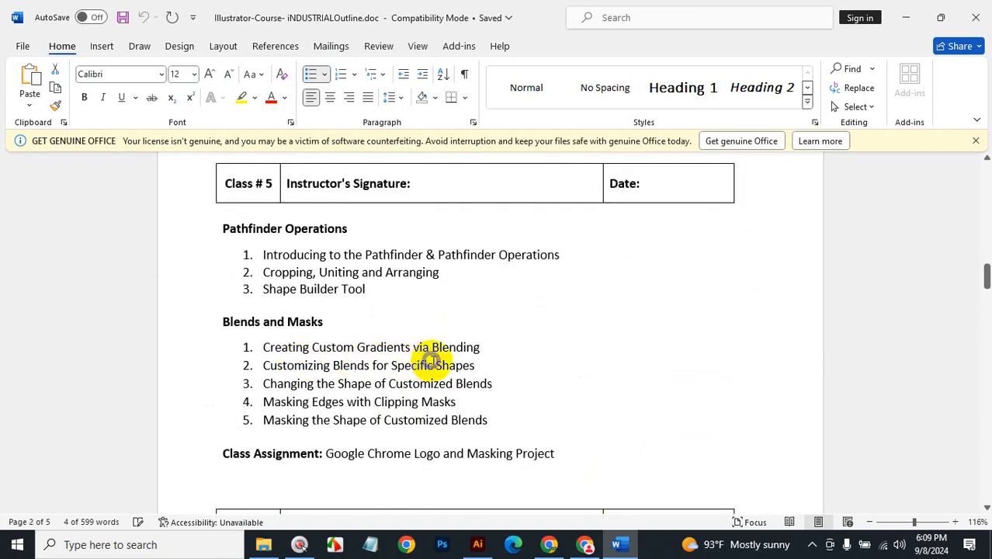
{"action": "left_click", "coordinate": [902, 22]}
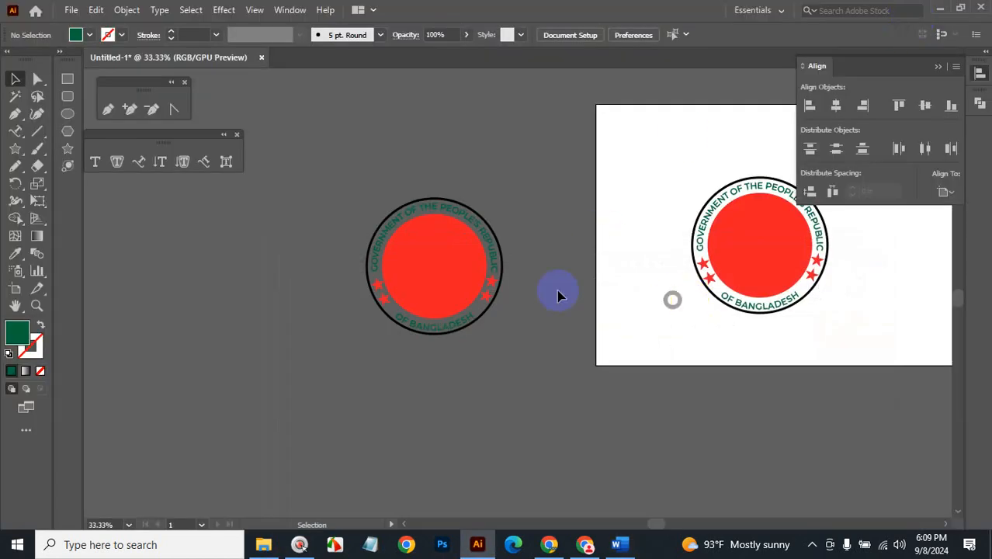
Create a new blank document, shift the view up slightly and zoom in.
{"action": "left_click", "coordinate": [71, 12]}
{"action": "left_click", "coordinate": [82, 32]}
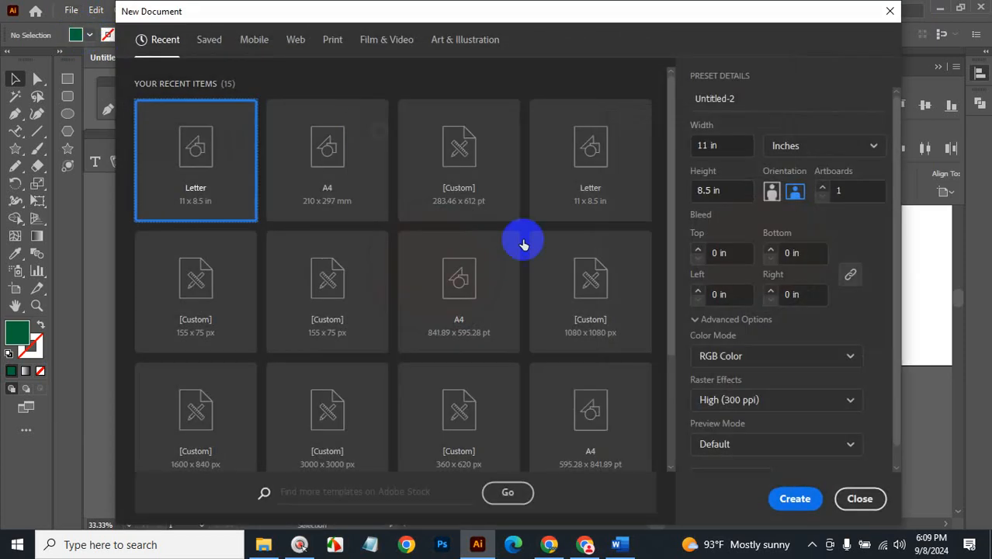
{"action": "left_click", "coordinate": [797, 497]}
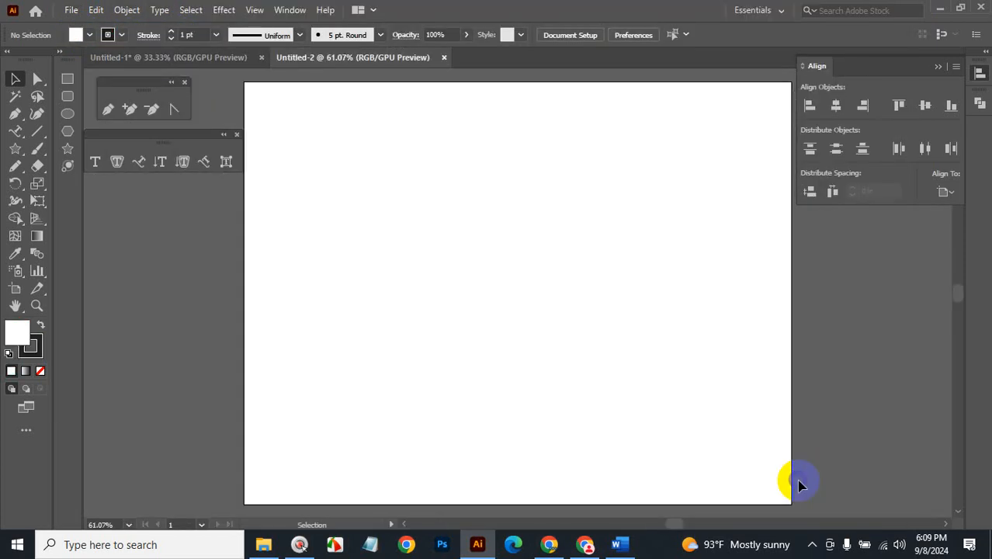
{"action": "key", "text": "space"}
{"action": "left_click_drag", "start_coordinate": [572, 317], "coordinate": [551, 272]}
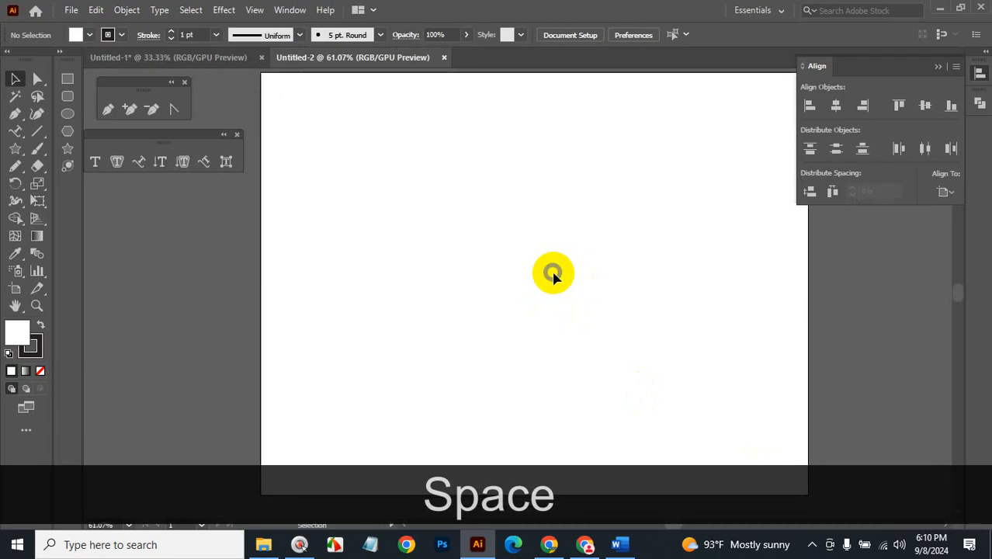
{"action": "key", "text": "ctrl+space"}
{"action": "left_click", "coordinate": [551, 261]}
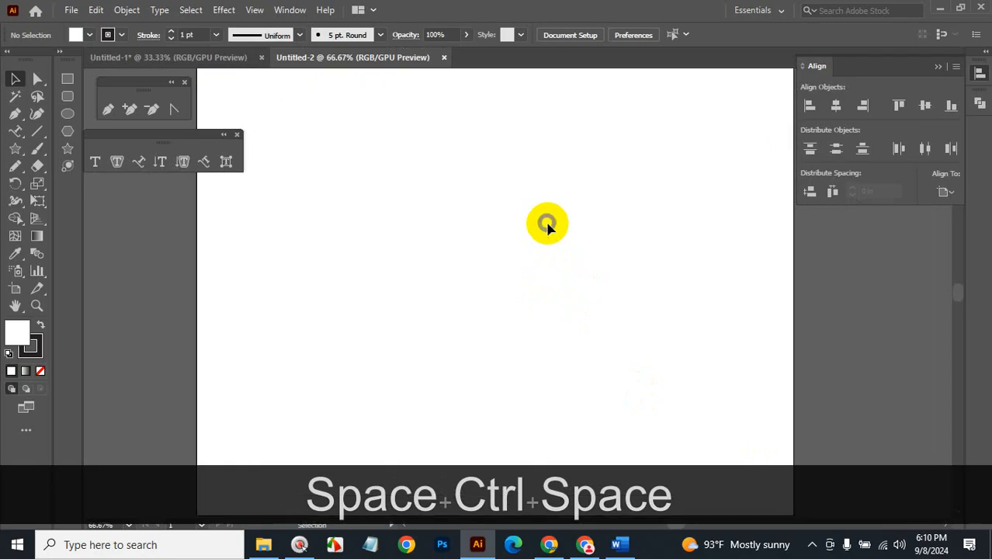
Draw a large upright green star with no outline and move it toward page centre.
{"action": "left_click", "coordinate": [67, 148]}
{"action": "key", "text": "shift"}
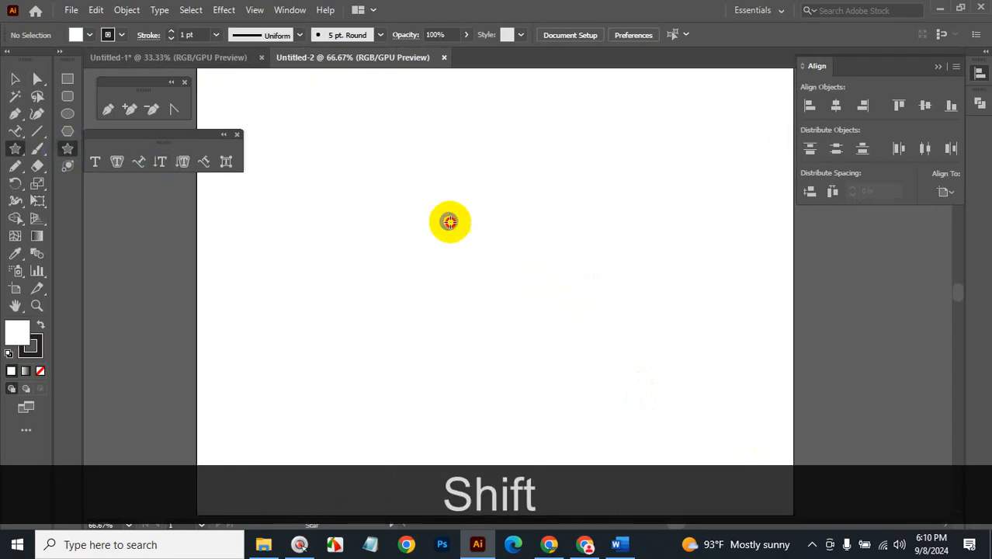
{"action": "key", "text": "alt"}
{"action": "left_click_drag", "start_coordinate": [449, 222], "coordinate": [580, 153]}
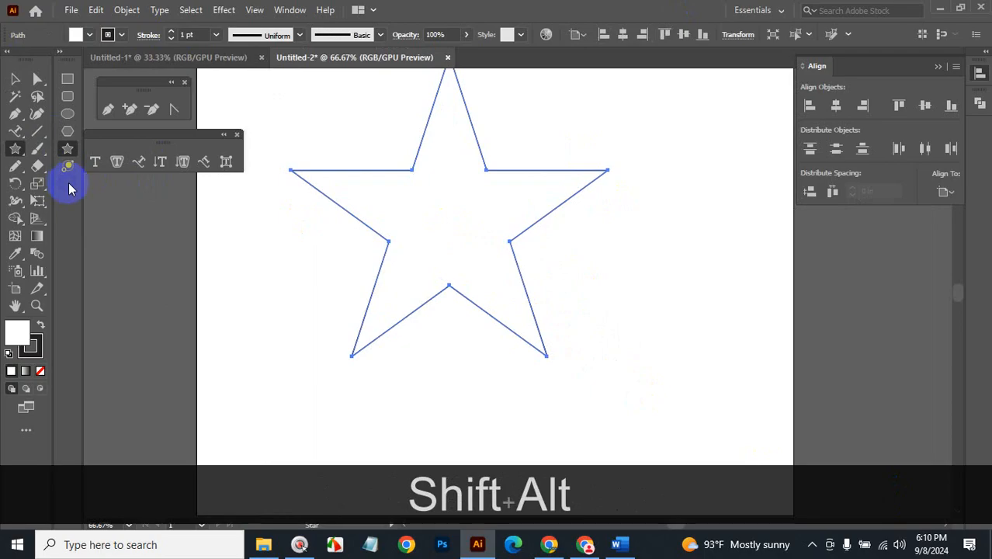
{"action": "left_click", "coordinate": [89, 34]}
{"action": "left_click", "coordinate": [71, 59]}
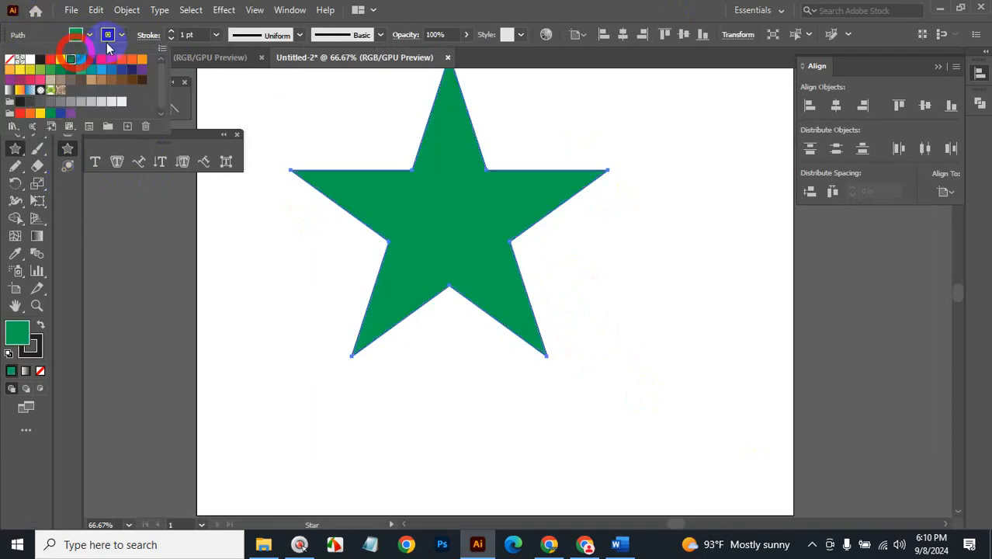
{"action": "left_click", "coordinate": [107, 34]}
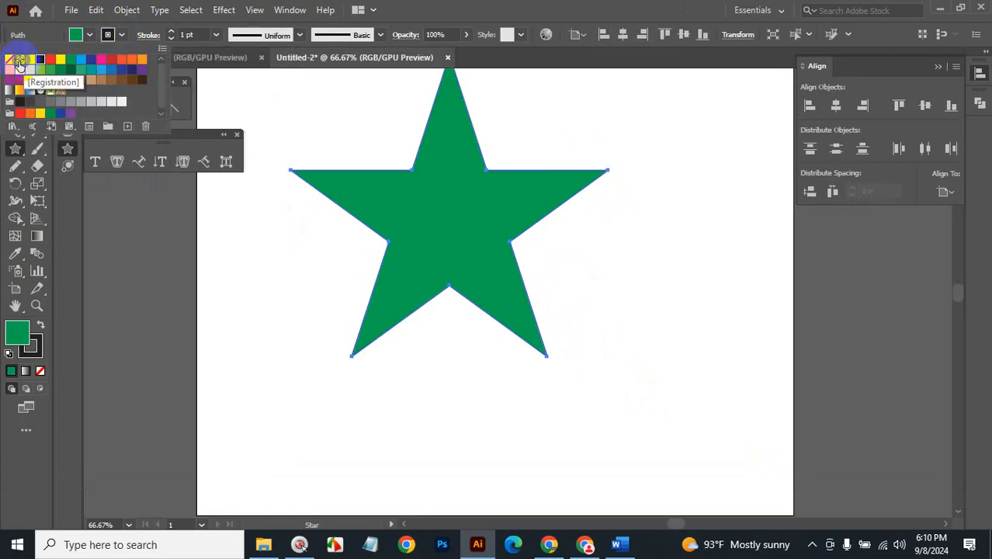
{"action": "left_click", "coordinate": [9, 59]}
{"action": "left_click", "coordinate": [75, 37]}
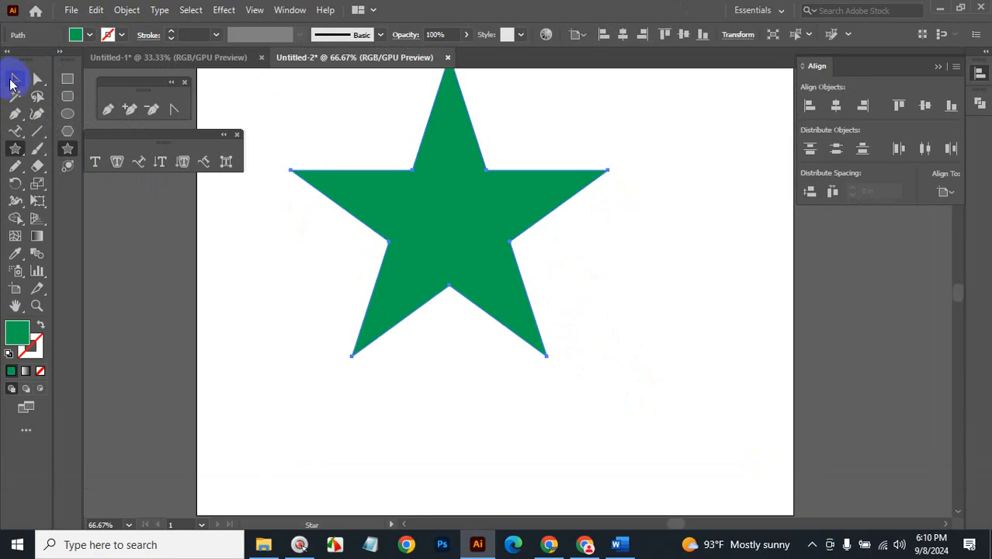
{"action": "left_click", "coordinate": [14, 79]}
{"action": "left_click", "coordinate": [510, 233]}
{"action": "left_click_drag", "start_coordinate": [431, 229], "coordinate": [544, 285]}
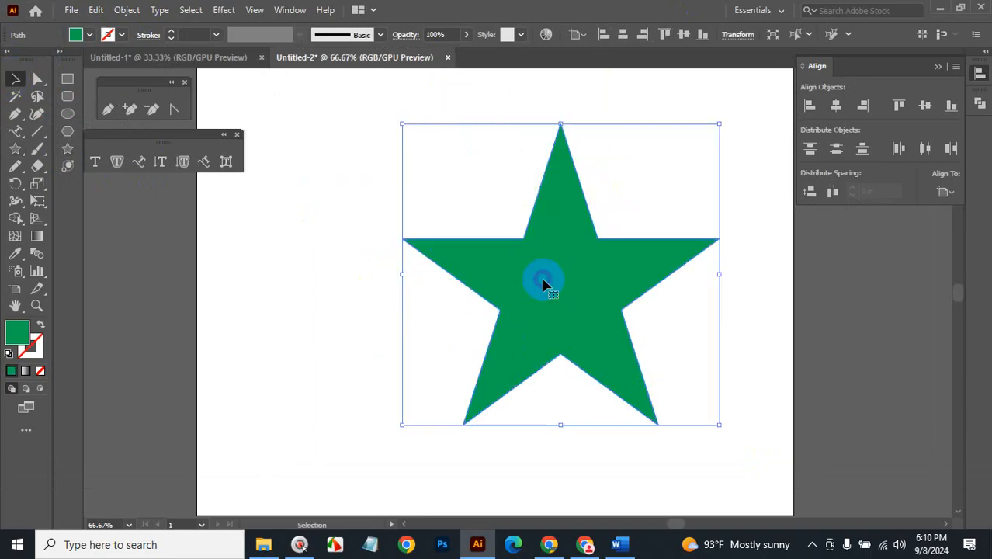
Paste a copy in front, shrink it to a tiny star at the centre, and fill it red.
{"action": "key", "text": "ctrl+c"}
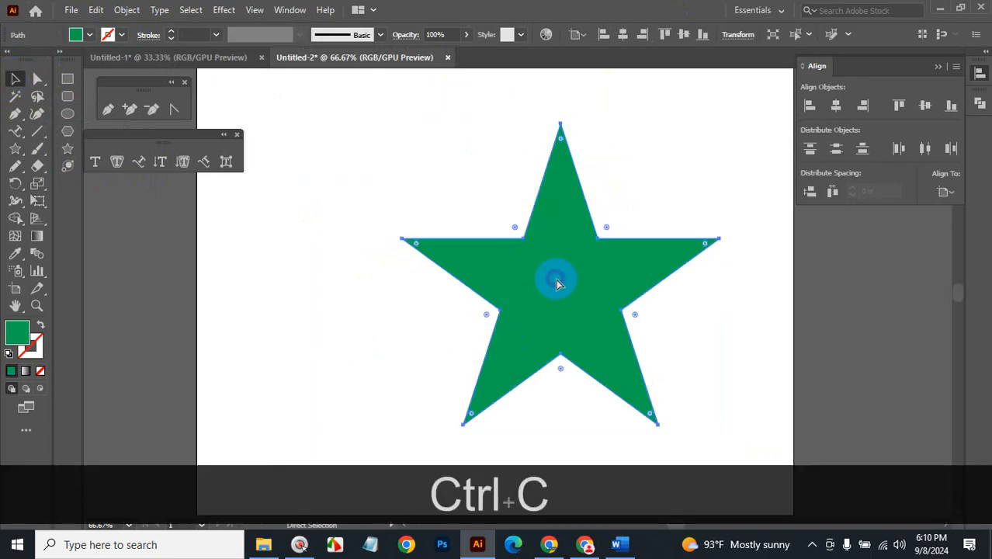
{"action": "key", "text": "ctrl+f"}
{"action": "left_click_drag", "start_coordinate": [715, 126], "coordinate": [606, 268]}
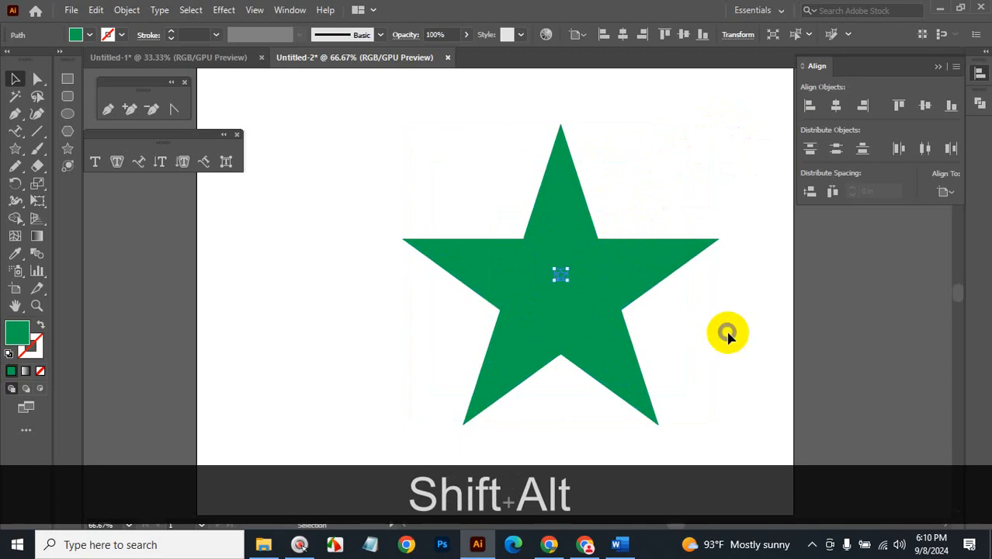
{"action": "left_click", "coordinate": [87, 34]}
{"action": "left_click", "coordinate": [49, 62]}
{"action": "left_click", "coordinate": [421, 366]}
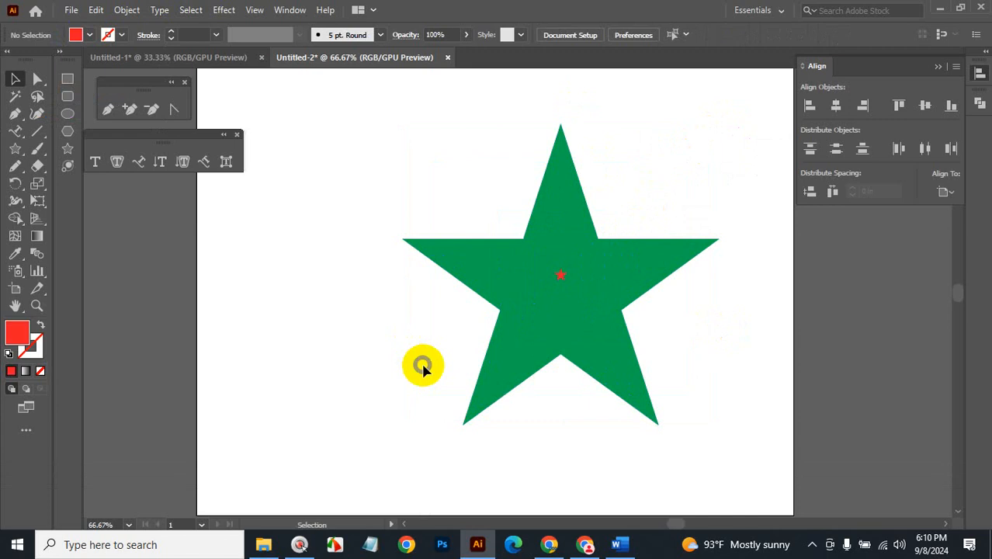
Select the green star and tiny red star together and make a blend between them.
{"action": "left_click_drag", "start_coordinate": [449, 171], "coordinate": [655, 390]}
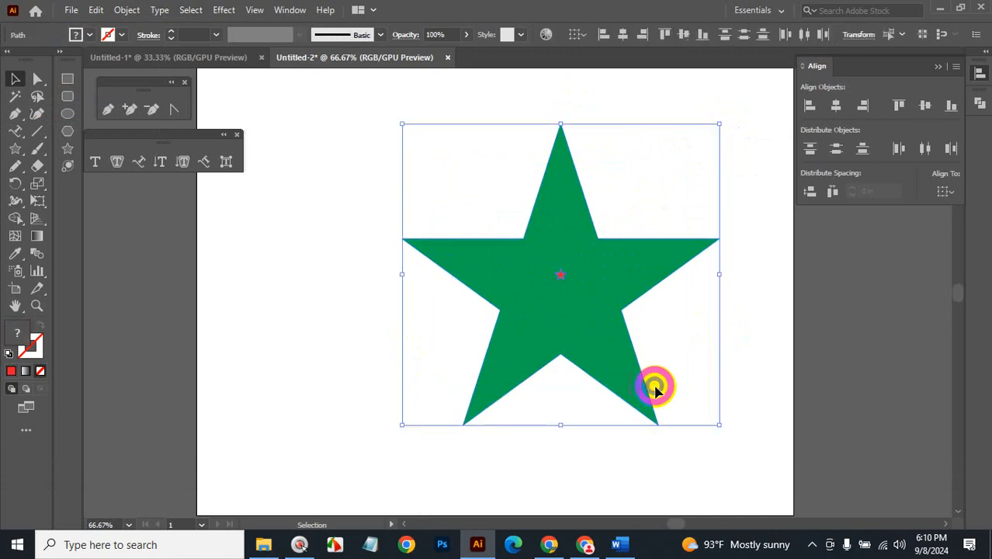
{"action": "left_click", "coordinate": [128, 13]}
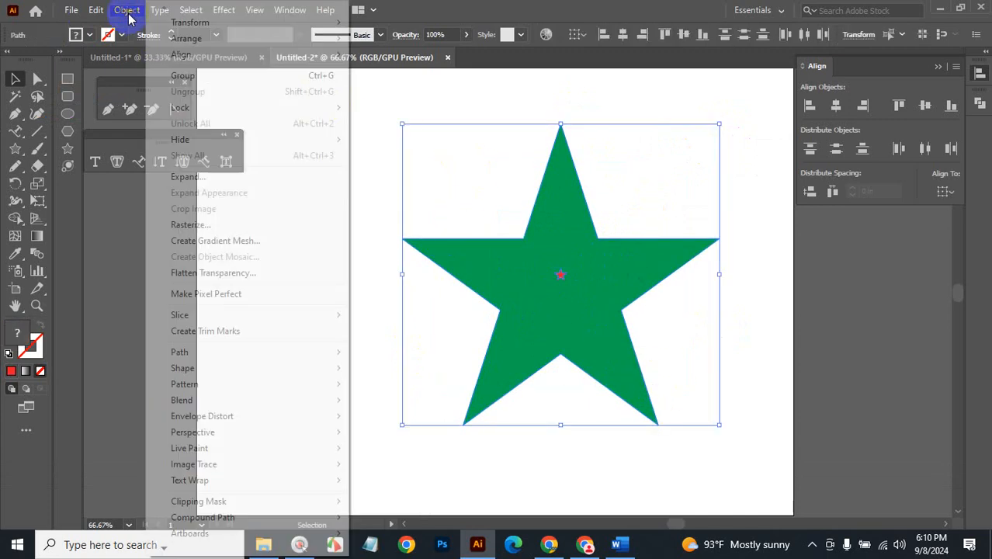
{"action": "mouse_move", "coordinate": [206, 404]}
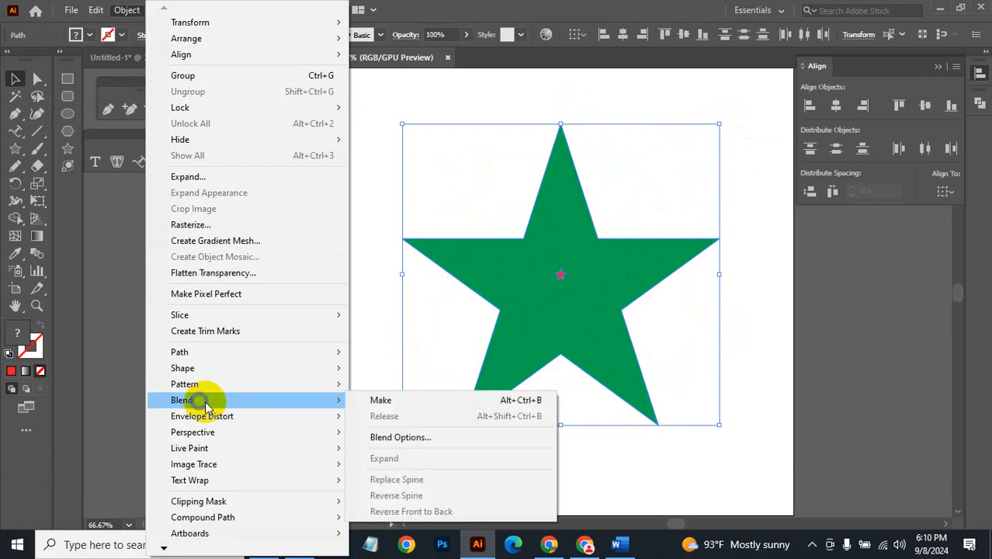
{"action": "left_click", "coordinate": [386, 402]}
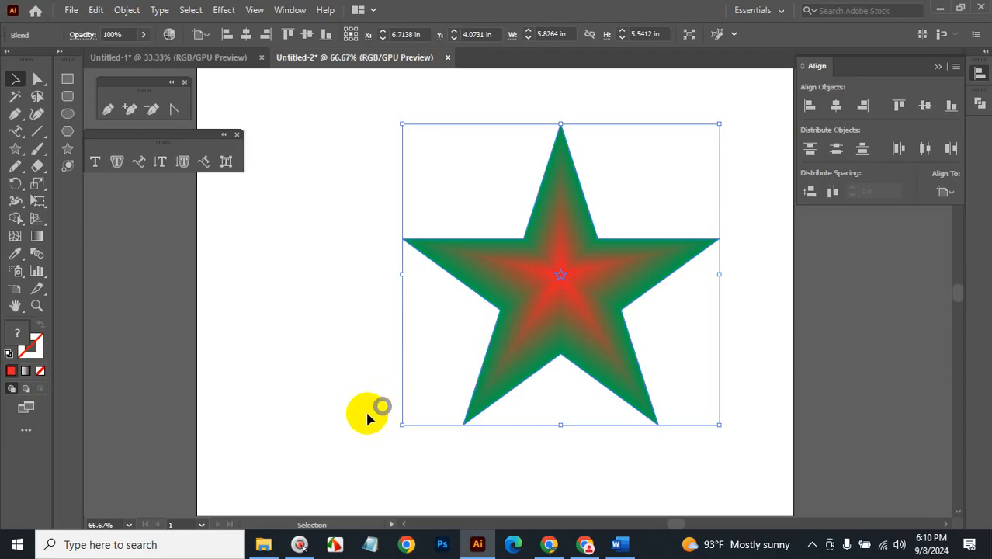
{"action": "left_click", "coordinate": [309, 397]}
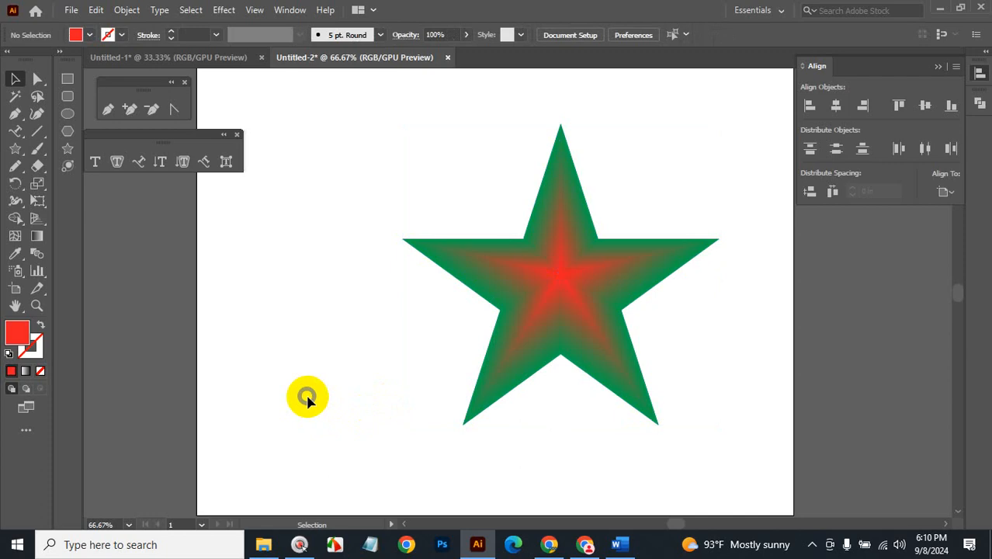
{"action": "left_click", "coordinate": [560, 277]}
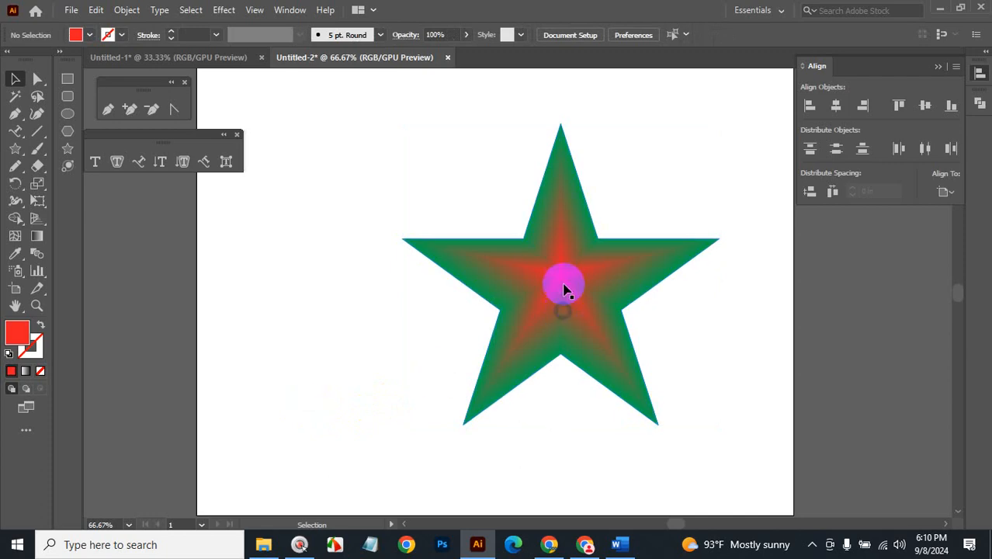
{"action": "left_click_drag", "start_coordinate": [559, 276], "coordinate": [253, 357]}
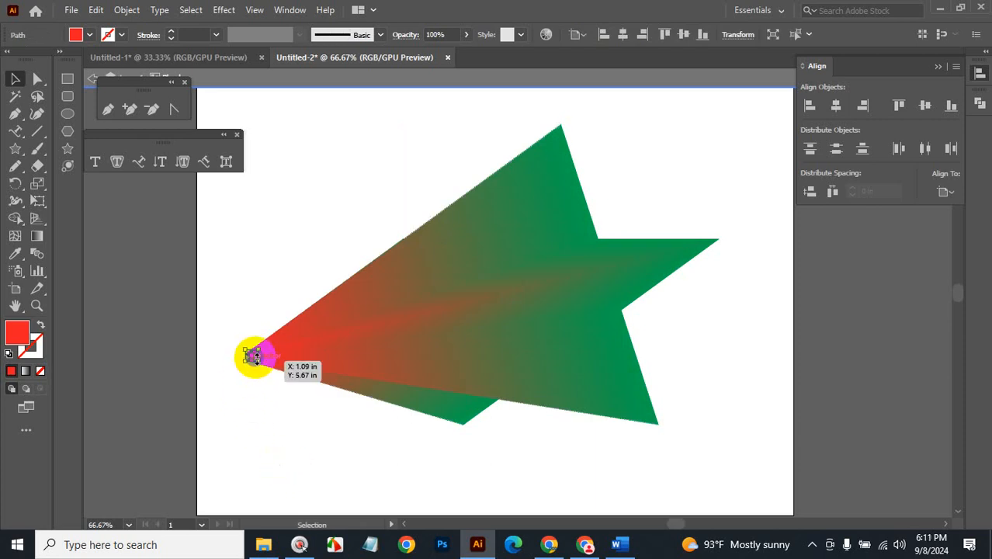
{"action": "left_click_drag", "start_coordinate": [250, 357], "coordinate": [250, 353]}
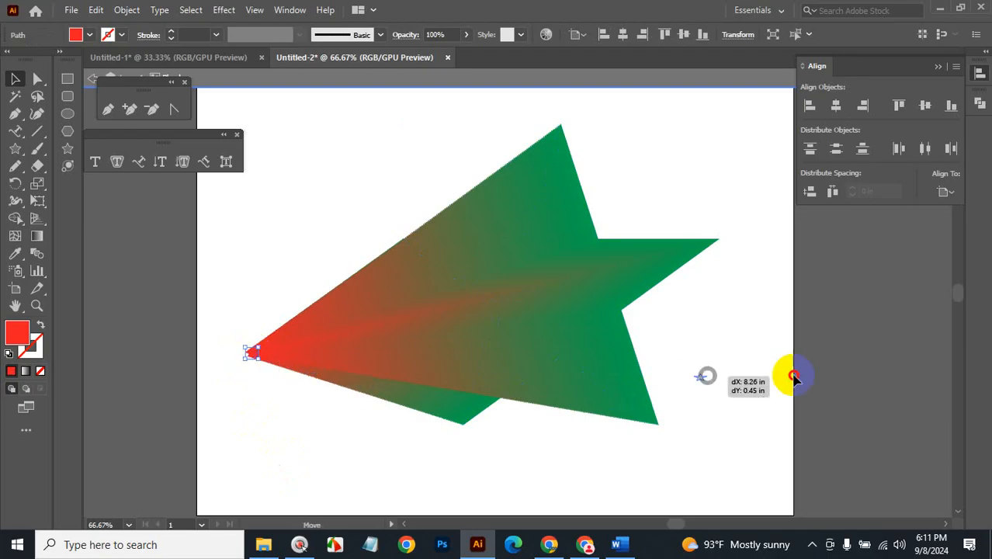
{"action": "left_click_drag", "start_coordinate": [934, 488], "coordinate": [690, 146]}
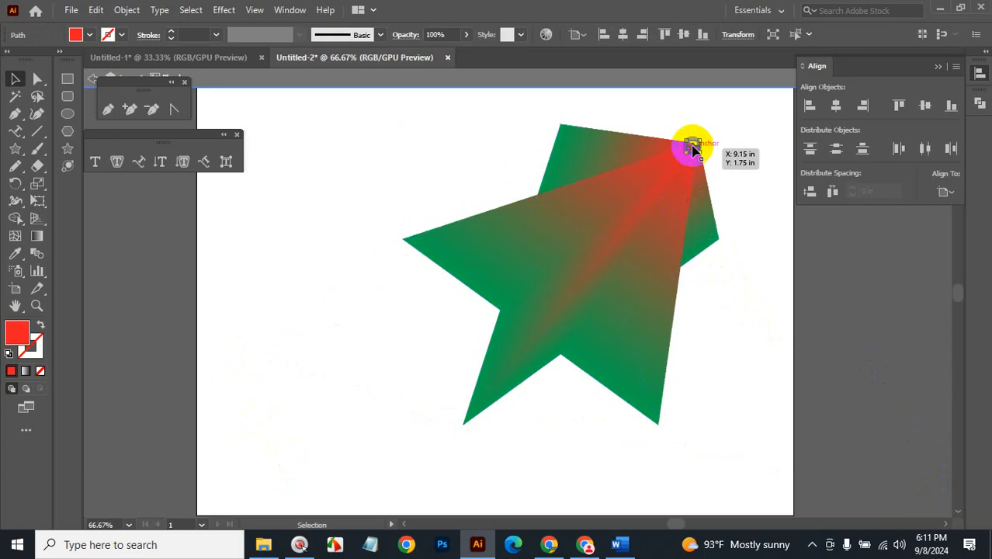
{"action": "left_click_drag", "start_coordinate": [692, 145], "coordinate": [561, 275]}
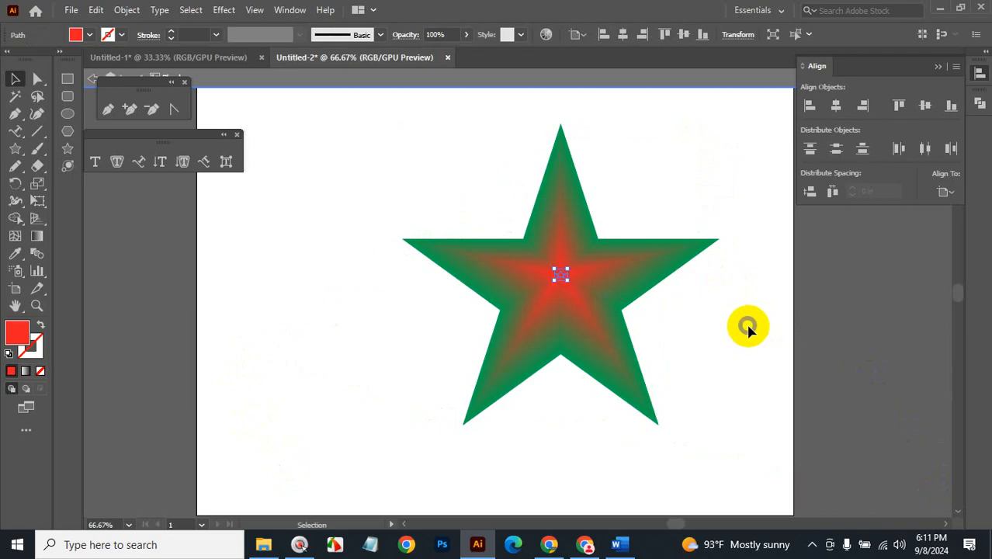
{"action": "left_click", "coordinate": [748, 326]}
{"action": "left_click_drag", "start_coordinate": [444, 159], "coordinate": [680, 399]}
{"action": "double_click", "coordinate": [836, 329]}
{"action": "left_click_drag", "start_coordinate": [458, 169], "coordinate": [673, 365]}
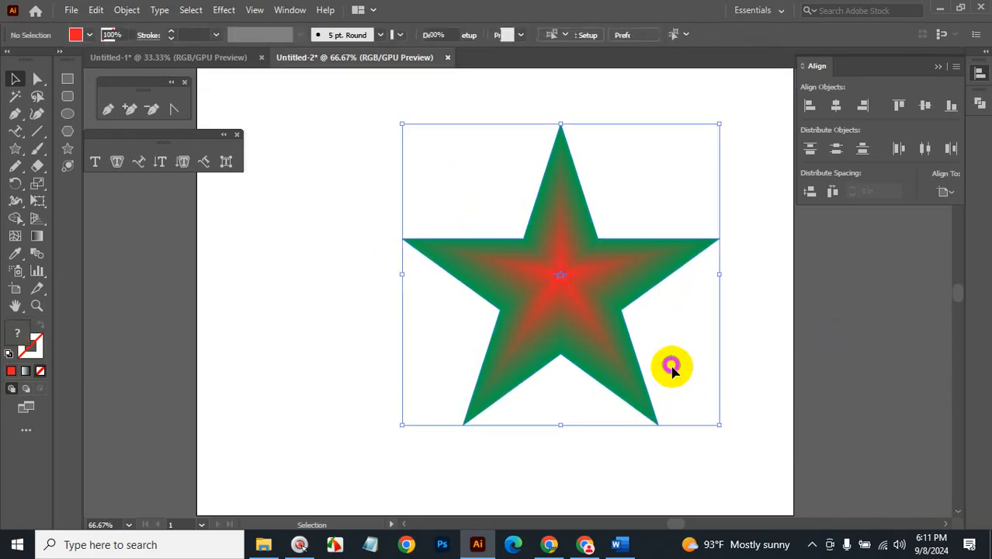
{"action": "left_click", "coordinate": [129, 12]}
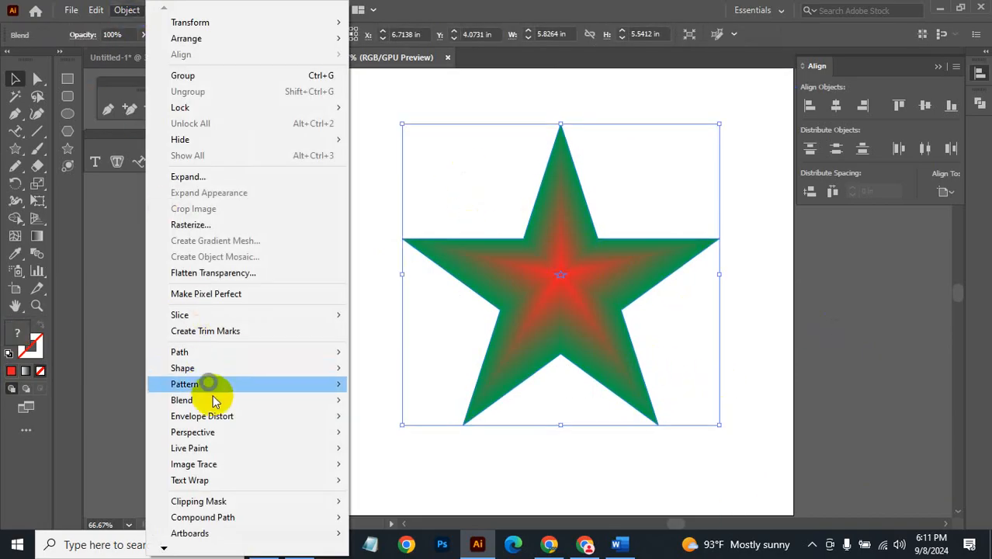
{"action": "mouse_move", "coordinate": [216, 403]}
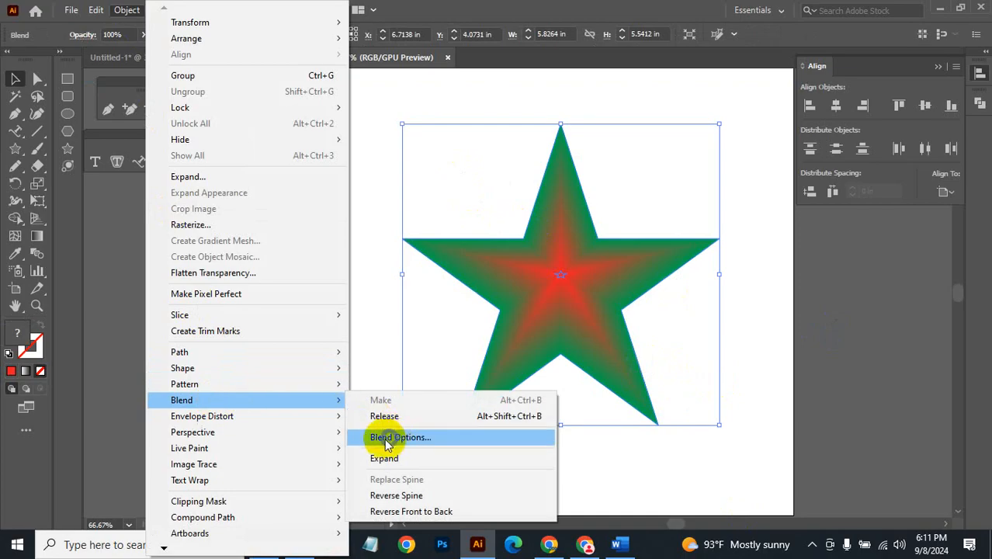
{"action": "left_click", "coordinate": [418, 439]}
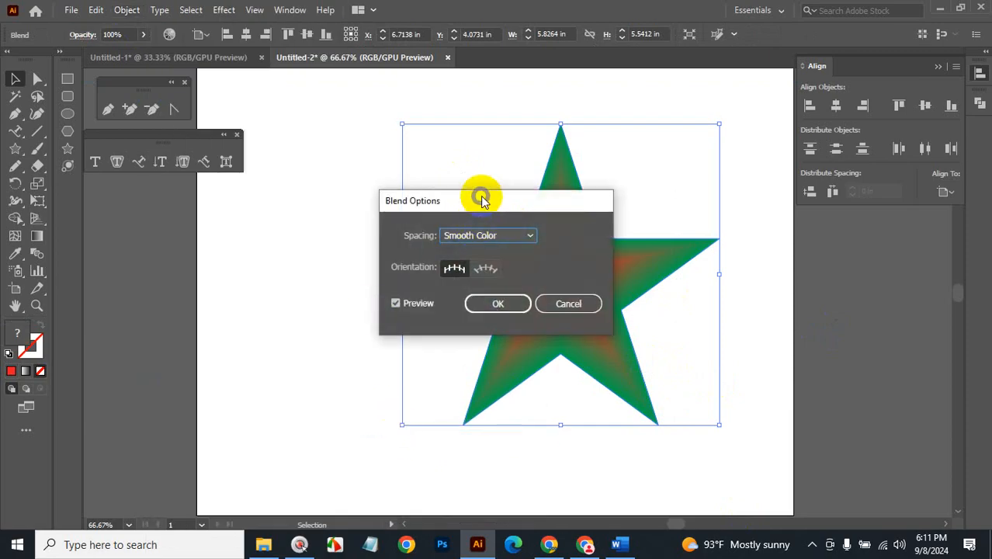
{"action": "left_click_drag", "start_coordinate": [480, 195], "coordinate": [173, 244]}
{"action": "left_click", "coordinate": [213, 279]}
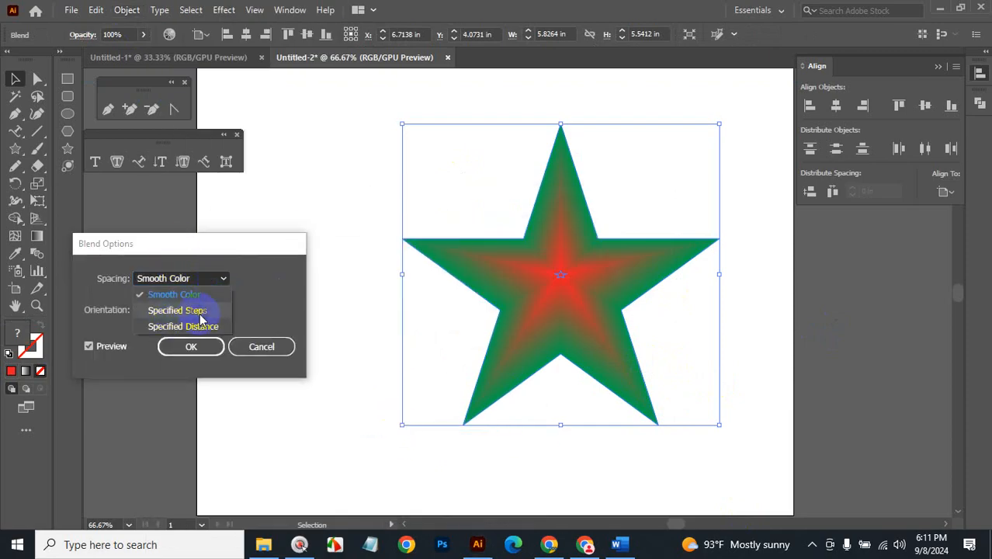
{"action": "left_click", "coordinate": [201, 317]}
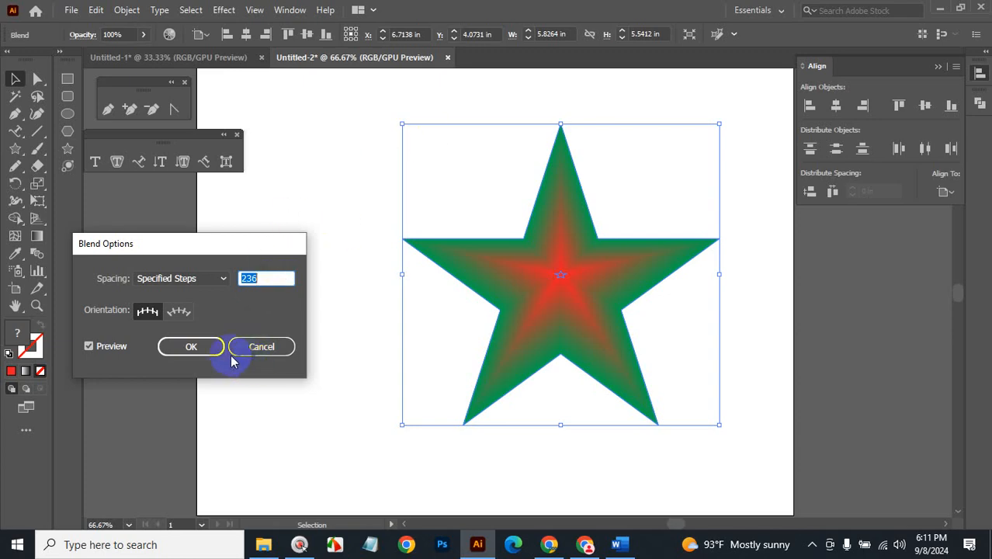
{"action": "left_click", "coordinate": [259, 348]}
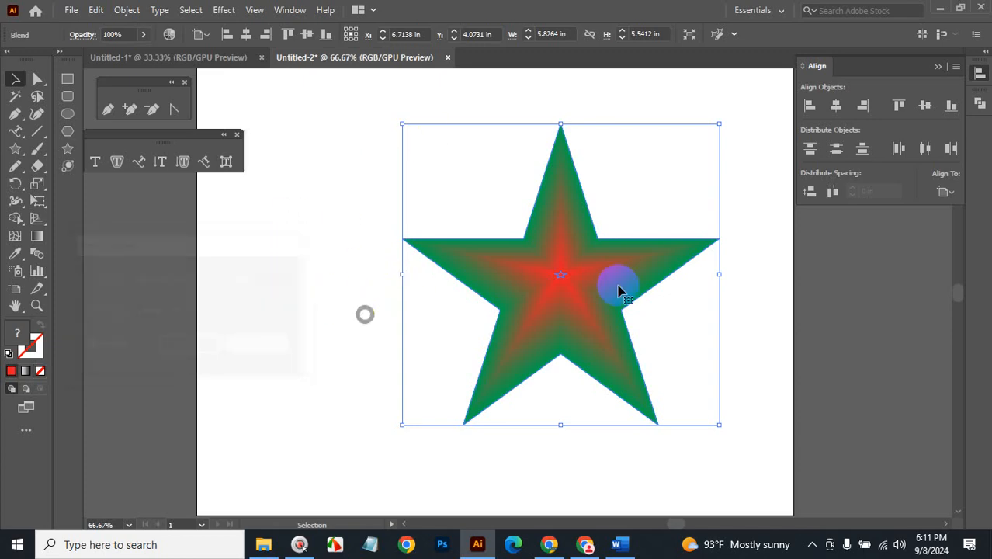
{"action": "left_click", "coordinate": [288, 284]}
Drag the small red star to the artboard's right edge, stretching the blend into a streak.
{"action": "left_click_drag", "start_coordinate": [556, 282], "coordinate": [811, 341]}
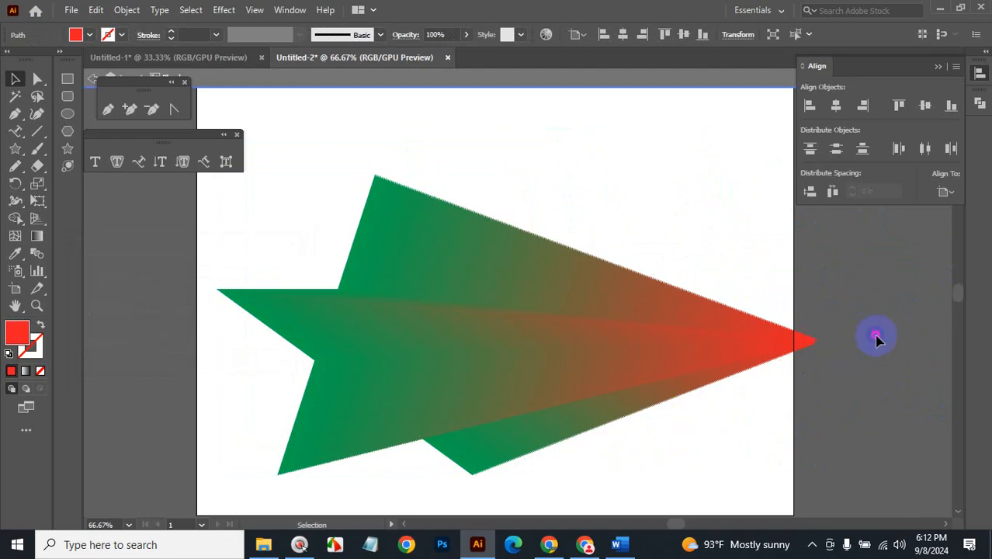
{"action": "left_click", "coordinate": [642, 273]}
{"action": "left_click", "coordinate": [569, 321]}
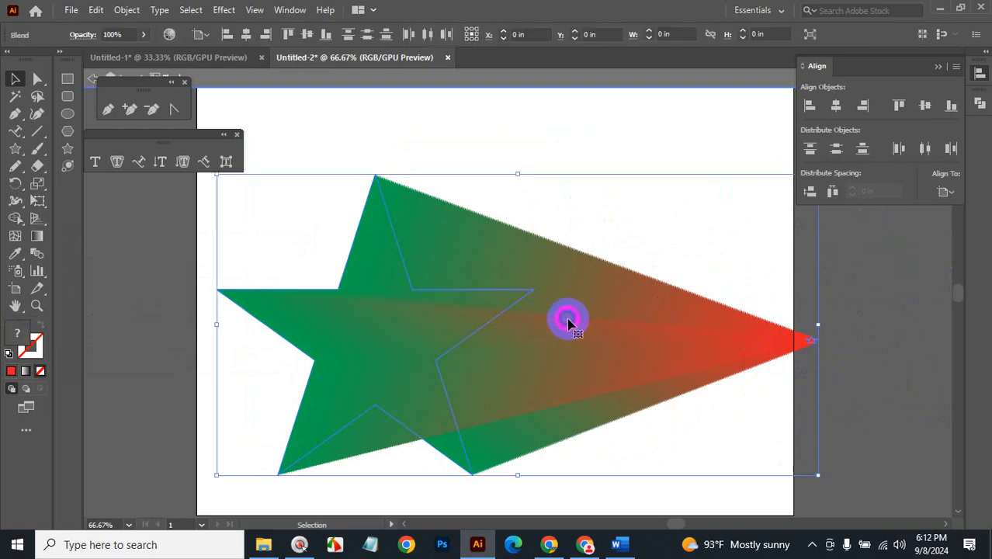
{"action": "left_click", "coordinate": [890, 337]}
{"action": "left_click", "coordinate": [594, 332]}
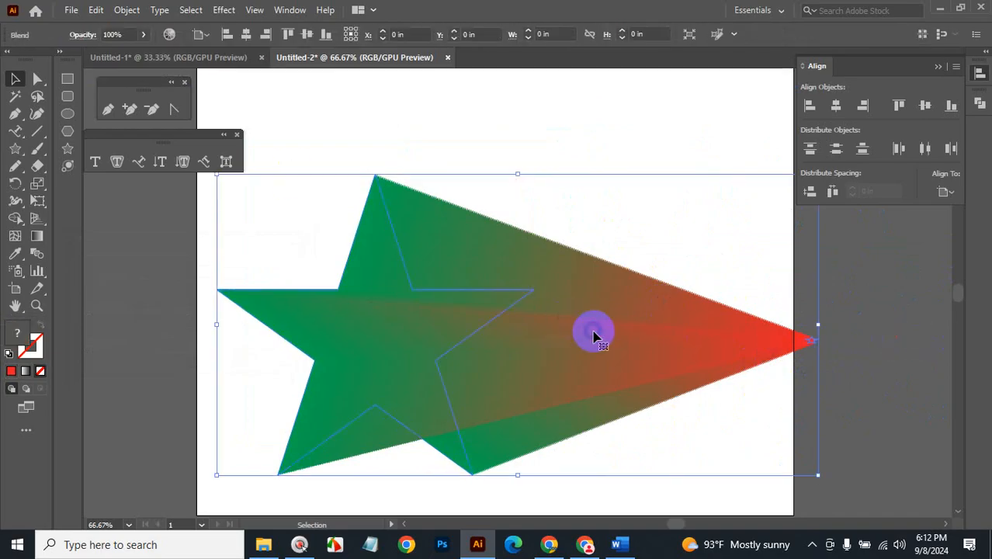
{"action": "left_click", "coordinate": [879, 291]}
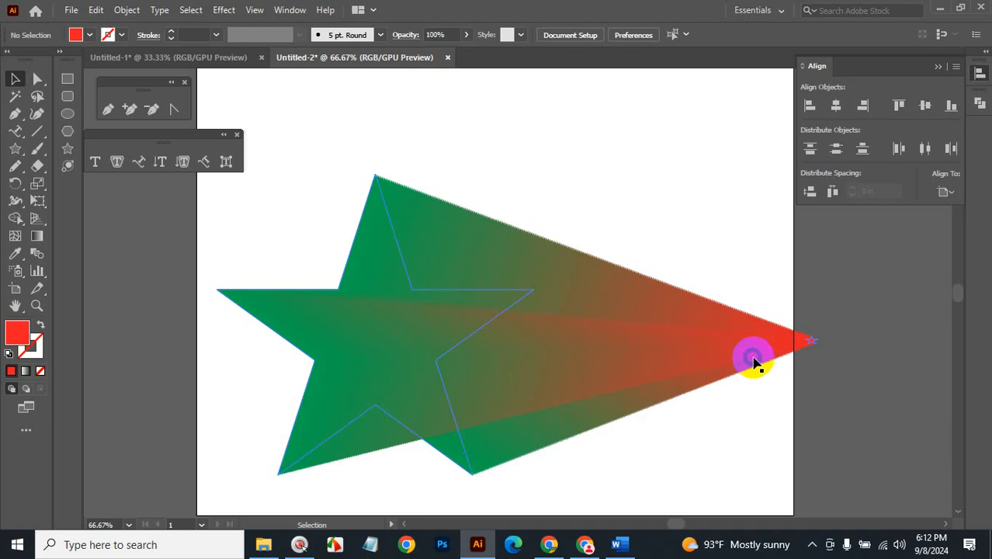
{"action": "left_click", "coordinate": [814, 346]}
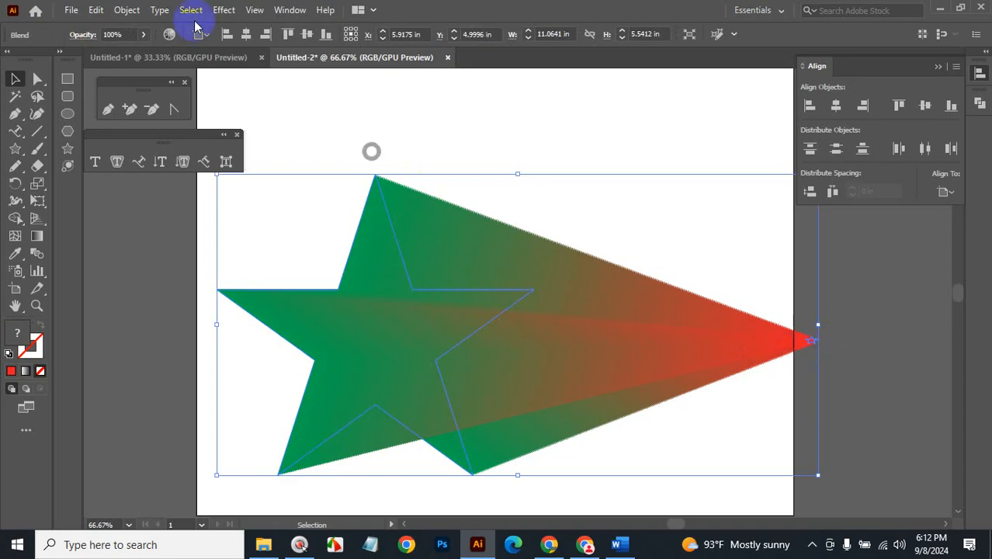
Open Blend Options for the star blend and switch spacing to Specified Steps.
{"action": "left_click", "coordinate": [128, 10]}
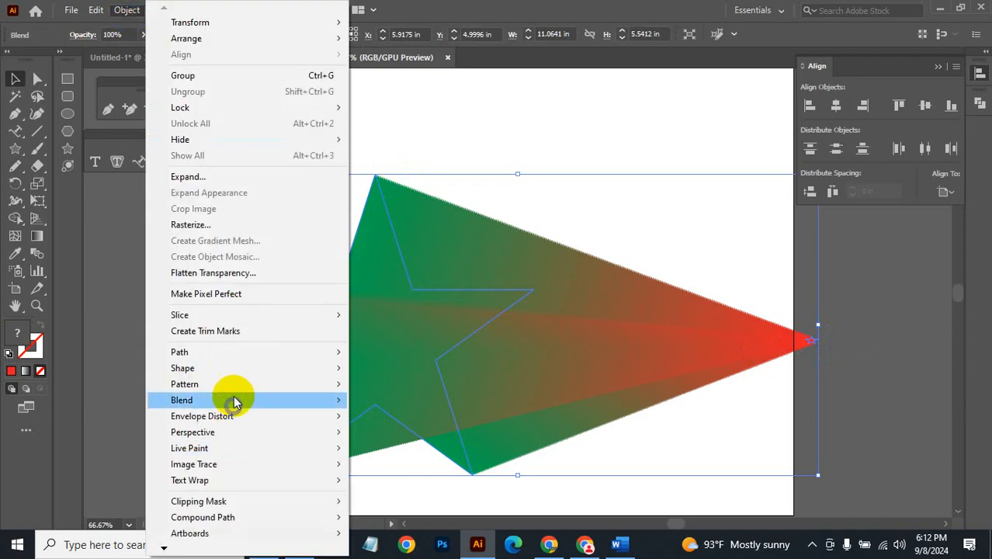
{"action": "mouse_move", "coordinate": [234, 398]}
{"action": "left_click", "coordinate": [414, 440]}
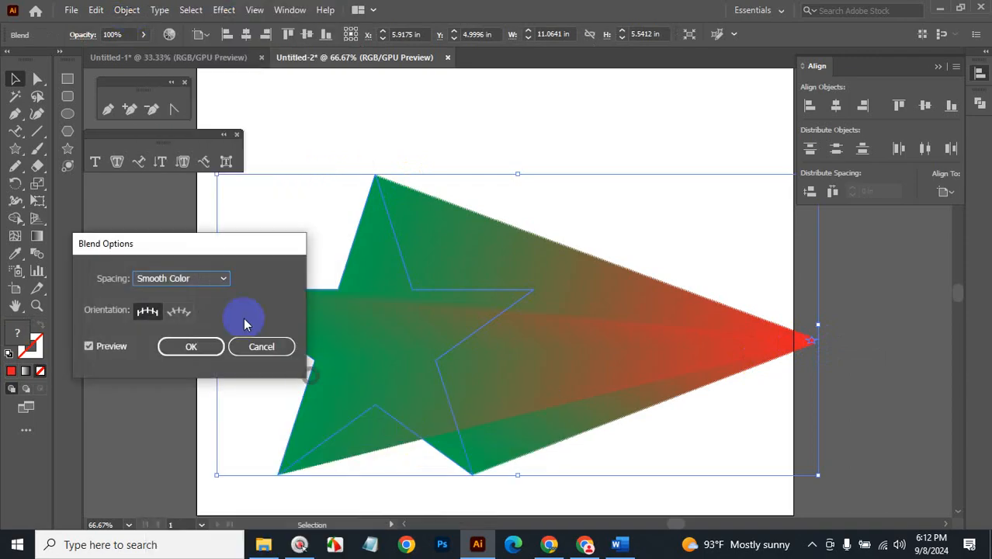
{"action": "left_click", "coordinate": [200, 278]}
{"action": "left_click", "coordinate": [195, 310]}
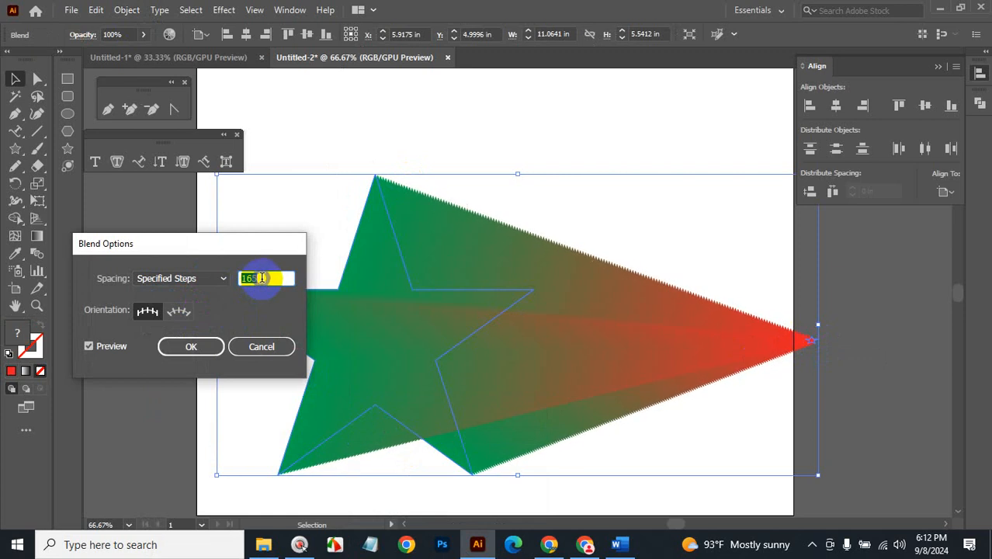
Try fewer blend steps down to 1, then settle on 35 steps and confirm.
{"action": "key", "text": "Down"}
{"action": "key", "text": "Down"}
{"action": "key", "text": "Down"}
{"action": "key", "text": "Down"}
{"action": "key", "text": "Down"}
{"action": "key", "text": "Down"}
{"action": "key", "text": "Down"}
{"action": "key", "text": "Down"}
{"action": "key", "text": "Down"}
{"action": "key", "text": "Down"}
{"action": "key", "text": "Down"}
{"action": "key", "text": "Down"}
{"action": "key", "text": "Down"}
{"action": "key", "text": "Down"}
{"action": "key", "text": "Down"}
{"action": "key", "text": "Down"}
{"action": "key", "text": "Down"}
{"action": "key", "text": "Down"}
{"action": "key", "text": "Down"}
{"action": "key", "text": "Down"}
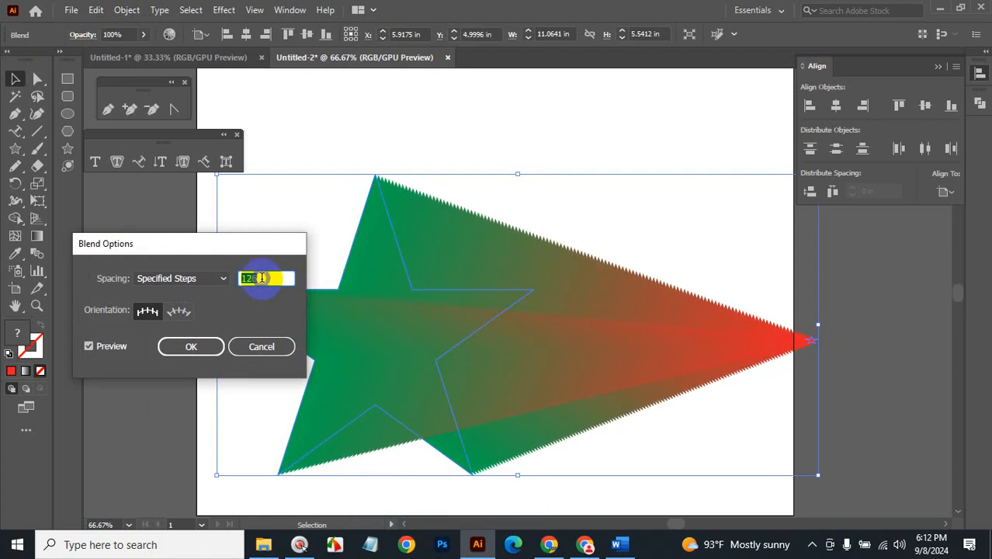
{"action": "key", "text": "Down"}
{"action": "key", "text": "Down"}
{"action": "key", "text": "Down"}
{"action": "key", "text": "Down"}
{"action": "key", "text": "Down"}
{"action": "key", "text": "Down"}
{"action": "key", "text": "Down"}
{"action": "key", "text": "Down"}
{"action": "key", "text": "Down"}
{"action": "key", "text": "Down"}
{"action": "key", "text": "Down"}
{"action": "key", "text": "Down"}
{"action": "key", "text": "Down"}
{"action": "key", "text": "Down"}
{"action": "key", "text": "Down"}
{"action": "key", "text": "Down"}
{"action": "key", "text": "Down"}
{"action": "key", "text": "Down"}
{"action": "key", "text": "Down"}
{"action": "key", "text": "Down"}
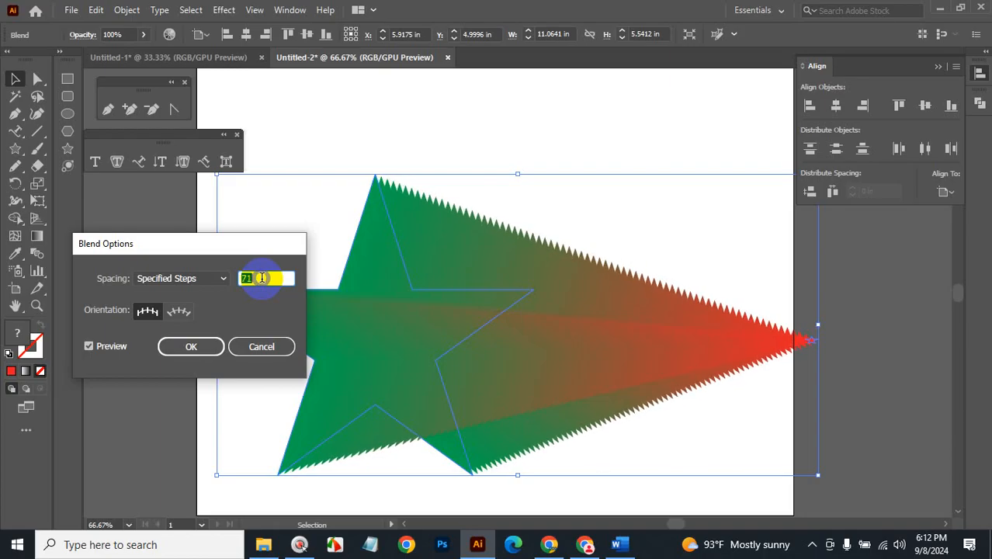
{"action": "key", "text": "Down"}
{"action": "key", "text": "Down"}
{"action": "key", "text": "Down"}
{"action": "key", "text": "Down"}
{"action": "key", "text": "Down"}
{"action": "key", "text": "Down"}
{"action": "key", "text": "Down"}
{"action": "key", "text": "Down"}
{"action": "key", "text": "Down"}
{"action": "key", "text": "Down"}
{"action": "key", "text": "Down"}
{"action": "key", "text": "Down"}
{"action": "key", "text": "Down"}
{"action": "key", "text": "Down"}
{"action": "key", "text": "Down"}
{"action": "key", "text": "Down"}
{"action": "key", "text": "Down"}
{"action": "key", "text": "Down"}
{"action": "key", "text": "Down"}
{"action": "key", "text": "Down"}
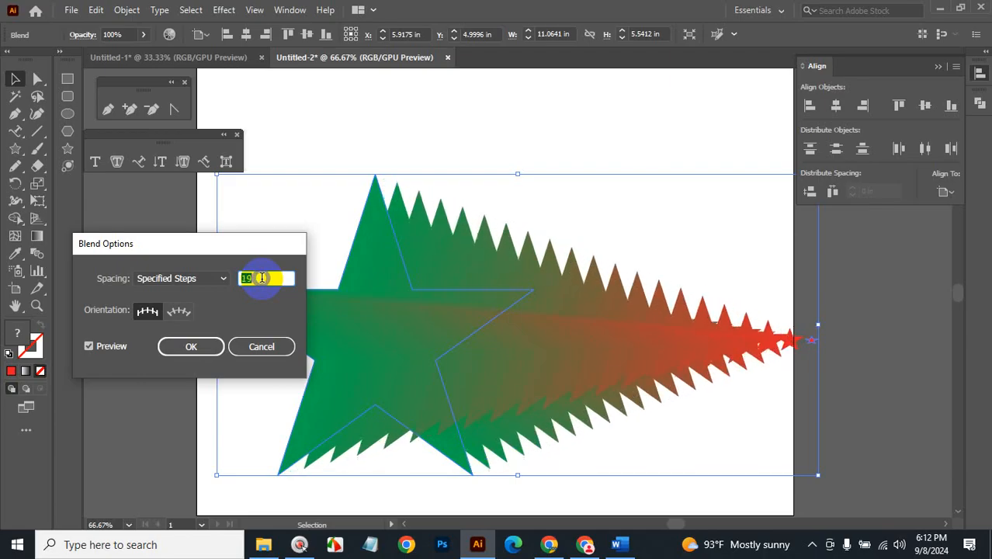
{"action": "key", "text": "Down"}
{"action": "key", "text": "Down"}
{"action": "key", "text": "Down"}
{"action": "key", "text": "Down"}
{"action": "key", "text": "Down"}
{"action": "key", "text": "Down"}
{"action": "key", "text": "Down"}
{"action": "key", "text": "Down"}
{"action": "key", "text": "Down"}
{"action": "key", "text": "Down"}
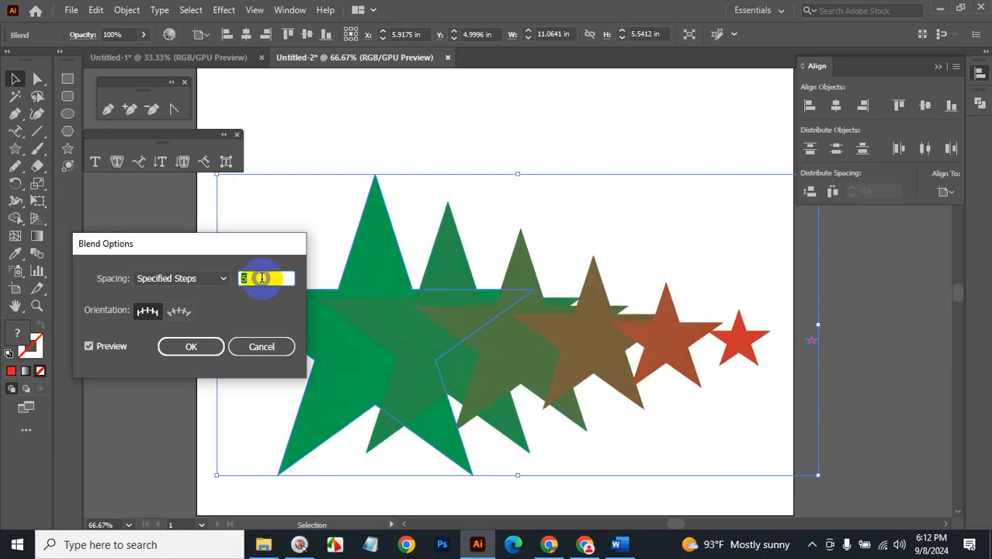
{"action": "key", "text": "Down"}
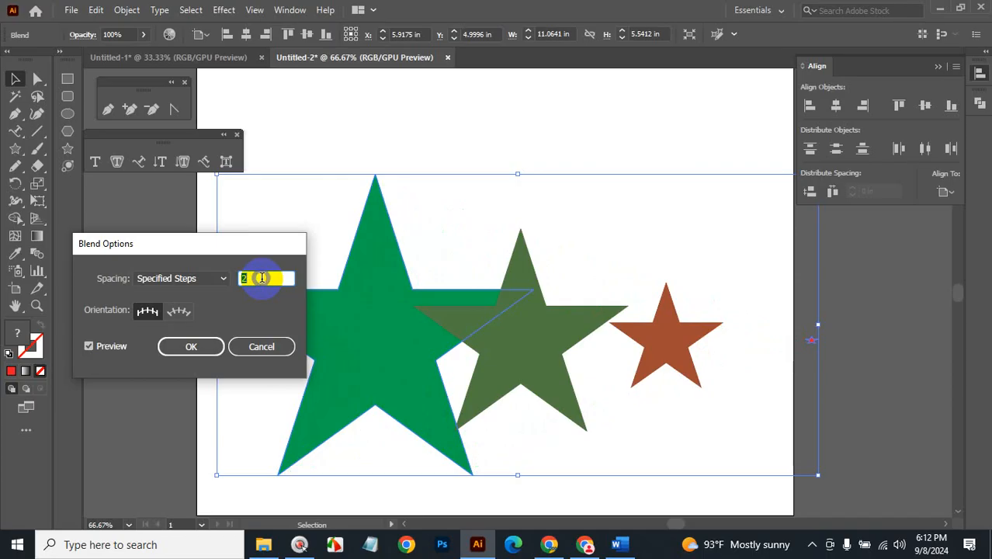
{"action": "key", "text": "Down"}
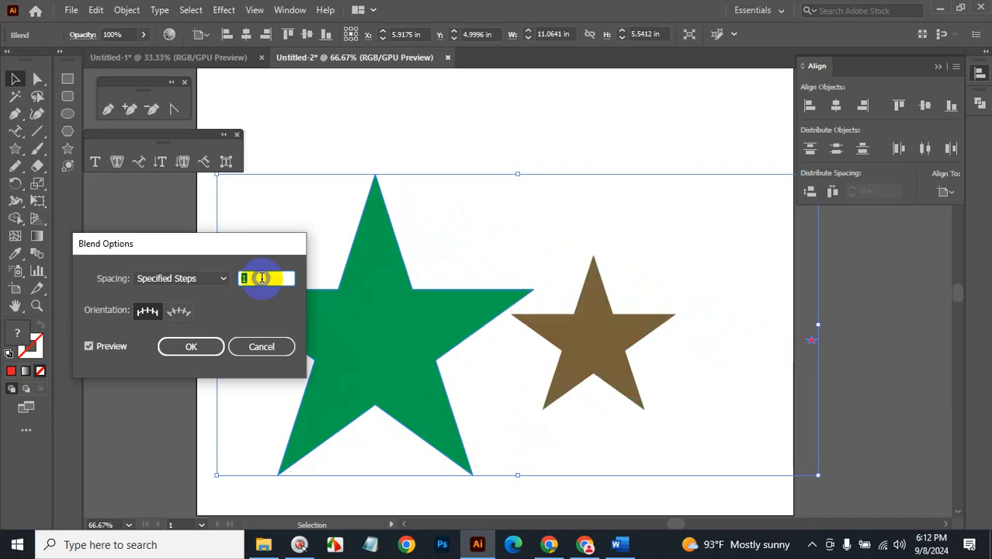
{"action": "key", "text": "Up"}
{"action": "key", "text": "Up"}
{"action": "key", "text": "Up"}
{"action": "key", "text": "Up"}
{"action": "key", "text": "Up"}
{"action": "key", "text": "Up"}
{"action": "key", "text": "Up"}
{"action": "key", "text": "Up"}
{"action": "key", "text": "Up"}
{"action": "key", "text": "Up"}
{"action": "key", "text": "Up"}
{"action": "key", "text": "Up"}
{"action": "key", "text": "Up"}
{"action": "key", "text": "Up"}
{"action": "key", "text": "Up"}
{"action": "key", "text": "Up"}
{"action": "key", "text": "Up"}
{"action": "key", "text": "Up"}
{"action": "key", "text": "Up"}
{"action": "key", "text": "Up"}
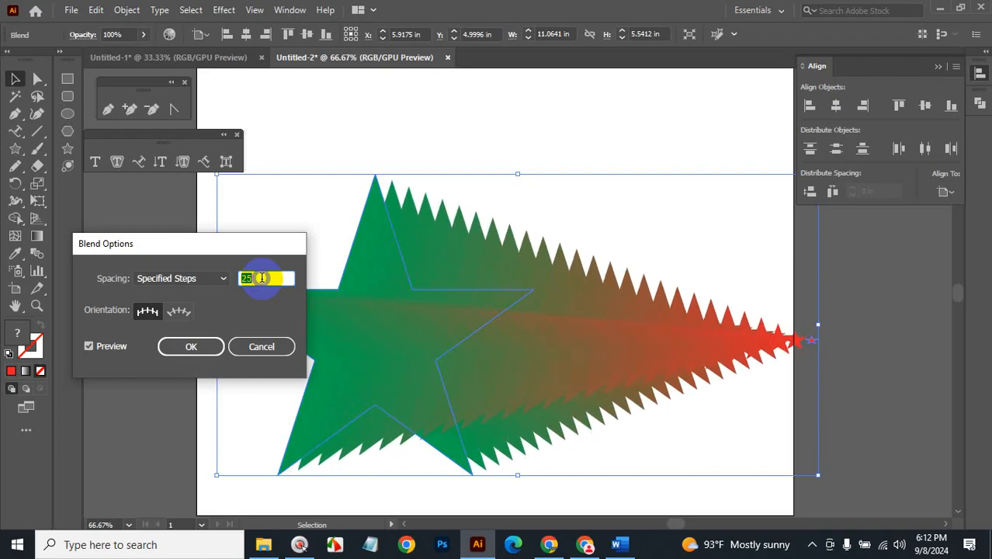
{"action": "key", "text": "shift+Up"}
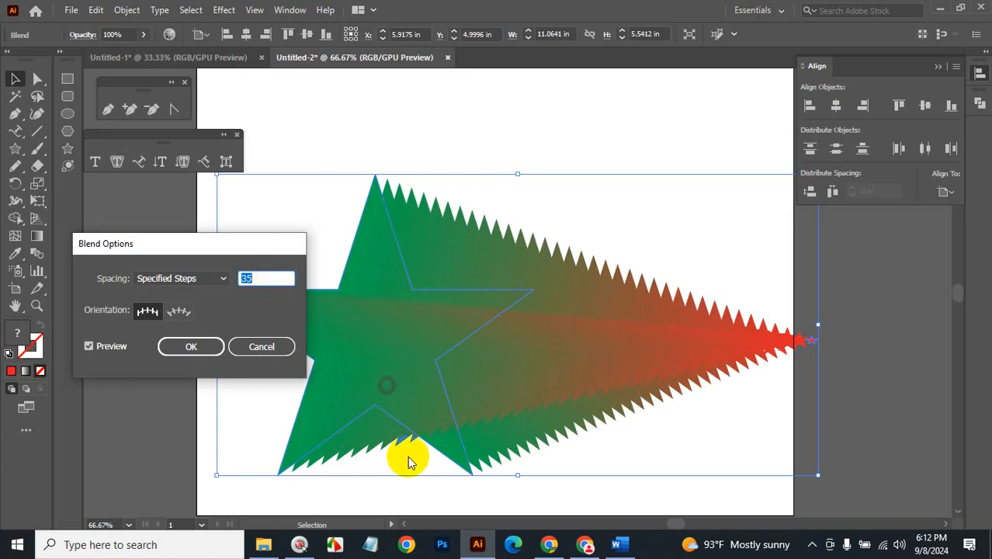
{"action": "left_click", "coordinate": [618, 543]}
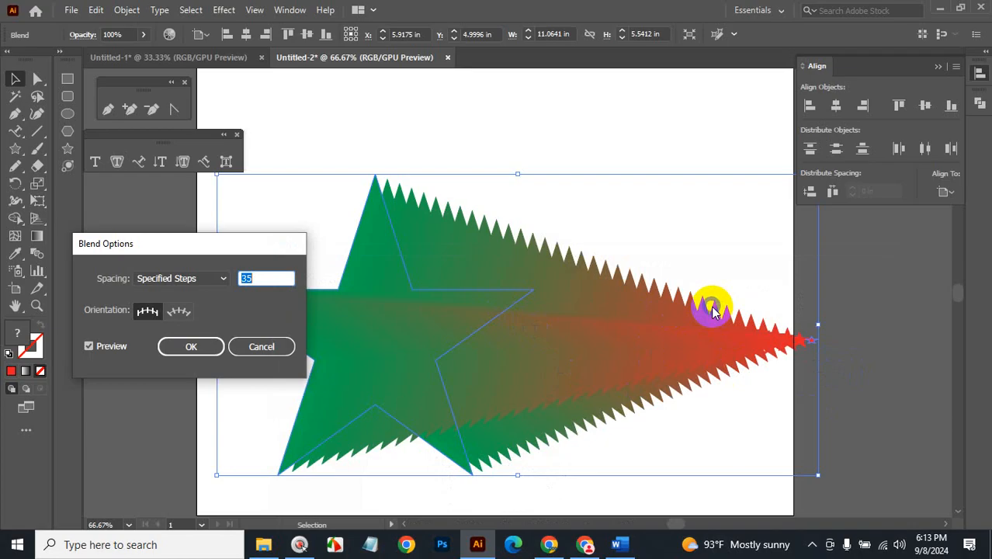
{"action": "left_click", "coordinate": [187, 348]}
Restore the deleted star blend, shrink it around its centre, and move it to the page top.
{"action": "key", "text": "BackSpace"}
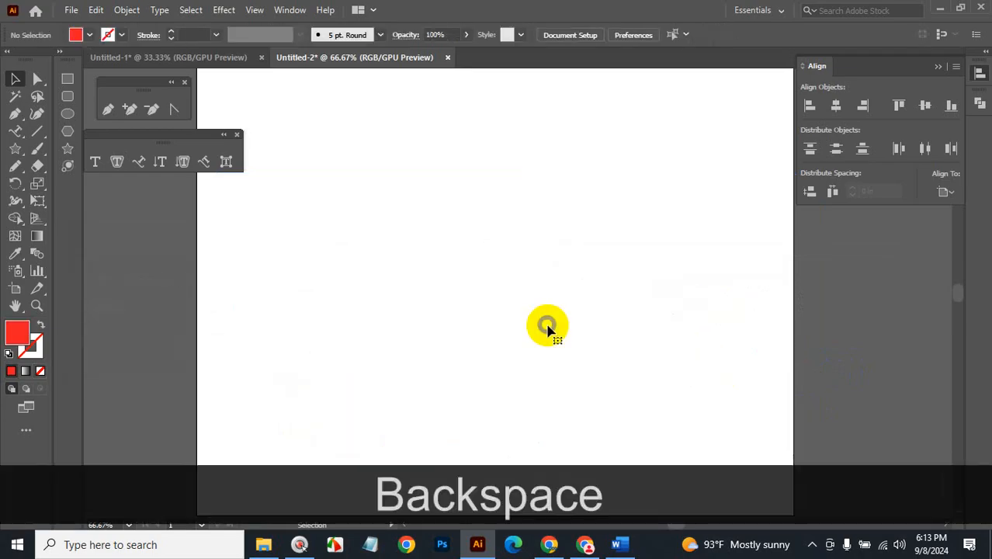
{"action": "key", "text": "ctrl+z"}
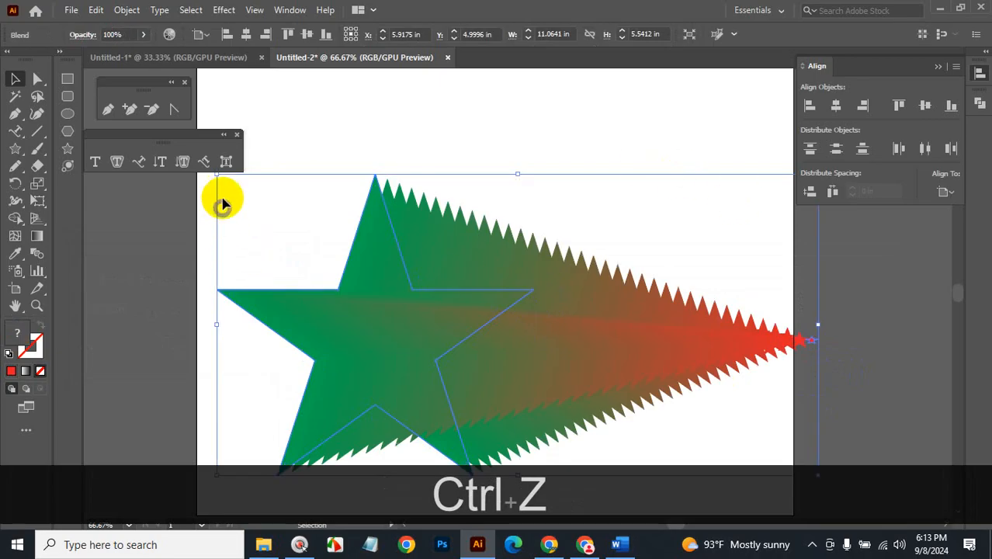
{"action": "left_click_drag", "start_coordinate": [221, 174], "coordinate": [463, 159]}
{"action": "left_click", "coordinate": [538, 260]}
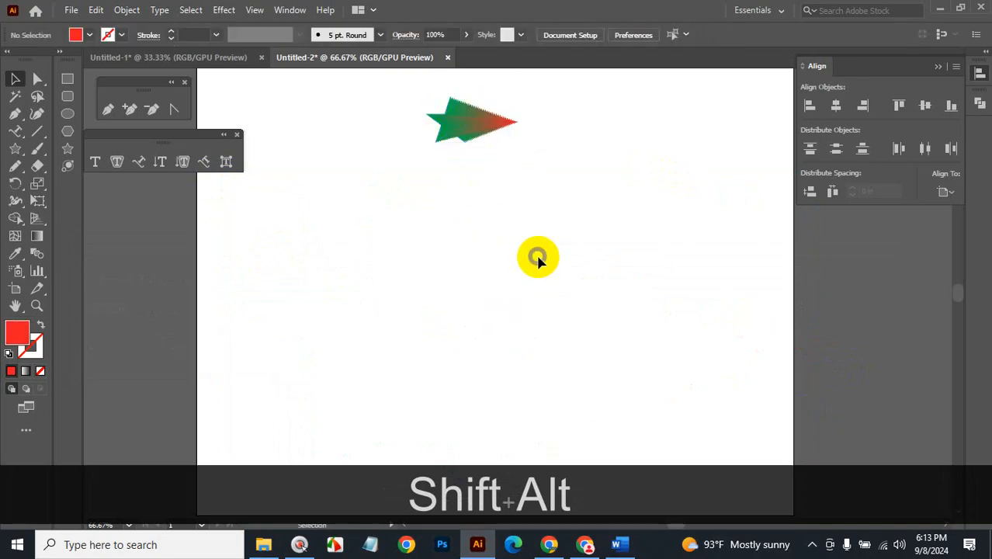
Draw a wavy pencil line across the lower page, delete its stray end anchor, and select it.
{"action": "left_click", "coordinate": [14, 165]}
{"action": "mouse_move", "coordinate": [252, 380]}
{"action": "left_mouse_down"}
{"action": "mouse_move", "coordinate": [232, 449]}
{"action": "mouse_move", "coordinate": [301, 319]}
{"action": "mouse_move", "coordinate": [449, 412]}
{"action": "mouse_move", "coordinate": [579, 285]}
{"action": "mouse_move", "coordinate": [594, 307]}
{"action": "left_mouse_up"}
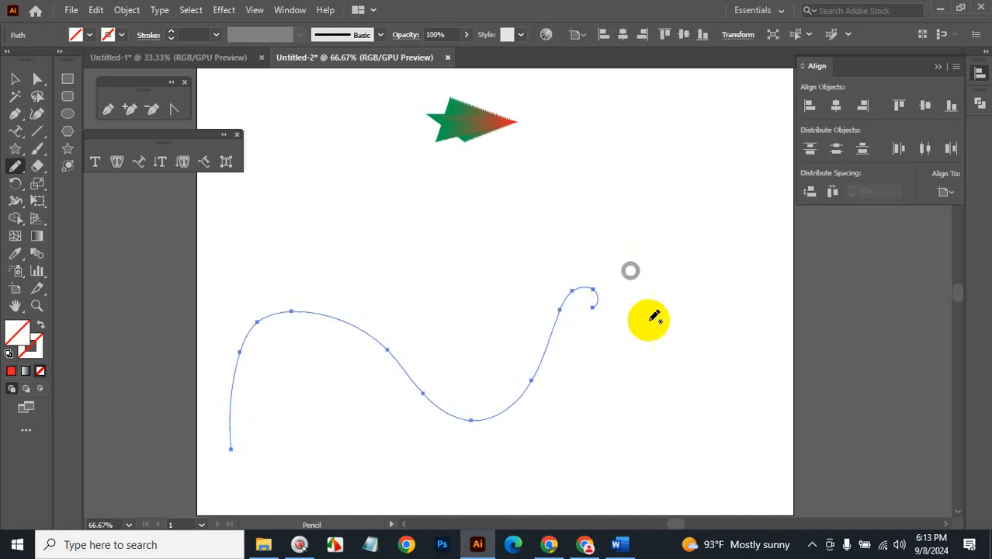
{"action": "key", "text": "ctrl+z"}
{"action": "key", "text": "ctrl+z"}
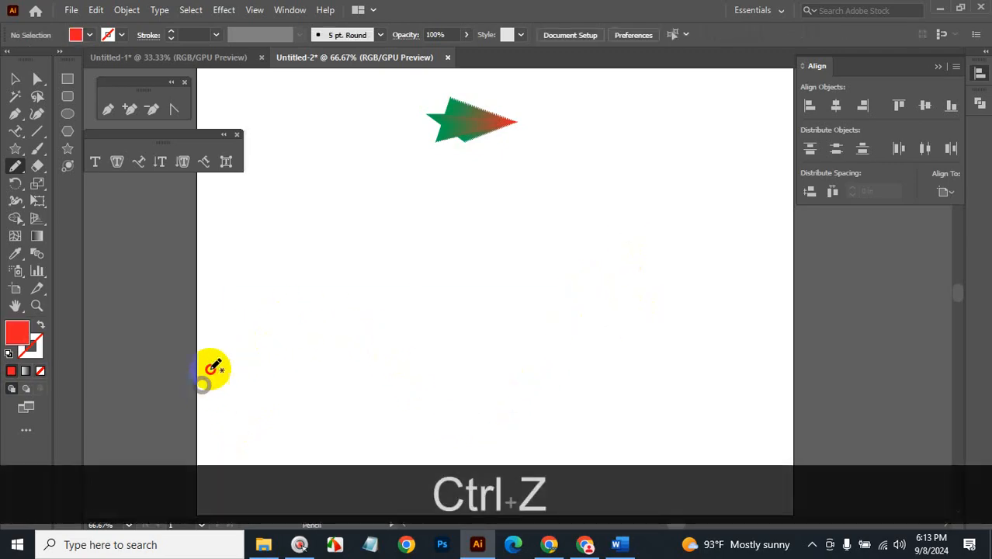
{"action": "mouse_move", "coordinate": [203, 385]}
{"action": "left_mouse_down"}
{"action": "mouse_move", "coordinate": [569, 378]}
{"action": "mouse_move", "coordinate": [698, 341]}
{"action": "mouse_move", "coordinate": [784, 436]}
{"action": "left_mouse_up"}
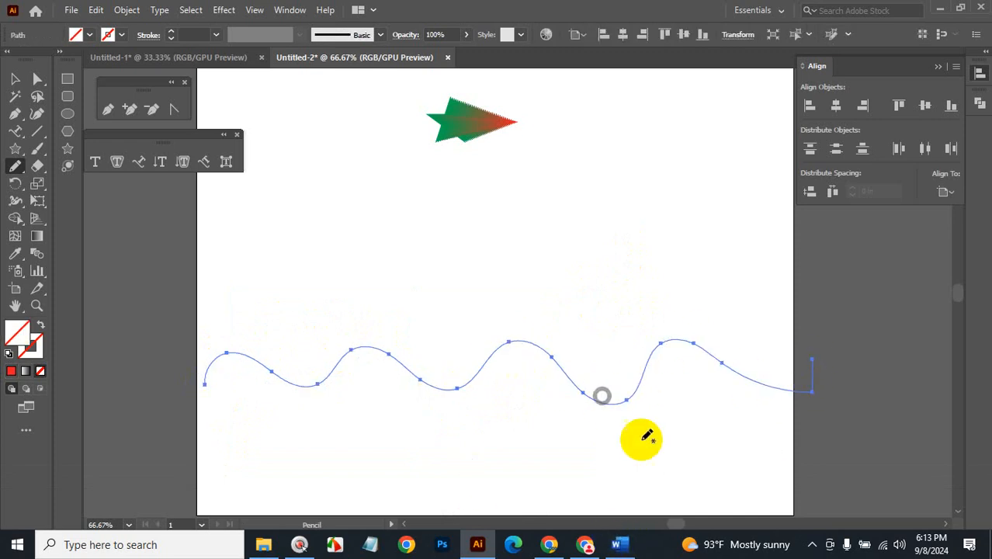
{"action": "left_click", "coordinate": [37, 79]}
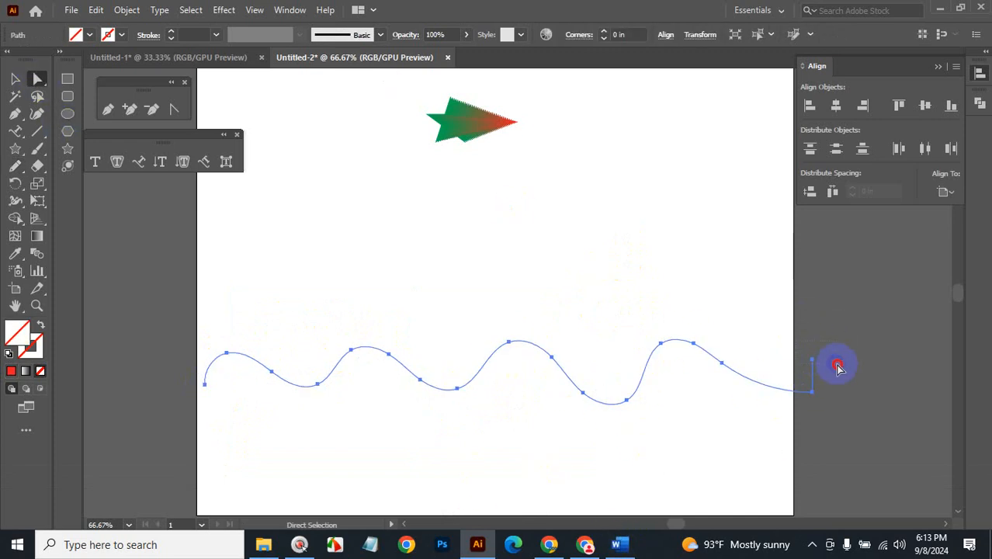
{"action": "left_click_drag", "start_coordinate": [799, 339], "coordinate": [838, 369]}
{"action": "key", "text": "BackSpace"}
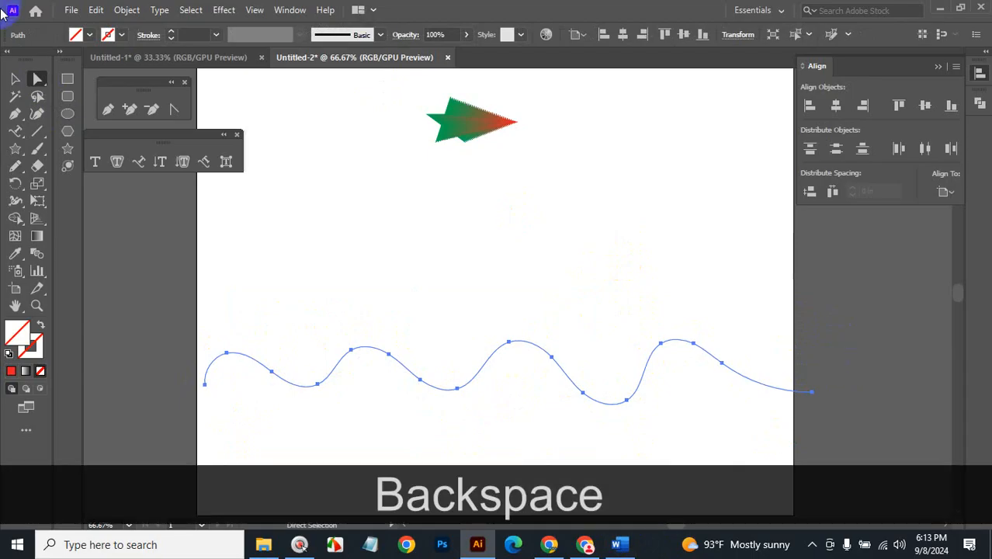
{"action": "left_click", "coordinate": [15, 79]}
{"action": "left_click_drag", "start_coordinate": [679, 441], "coordinate": [594, 350]}
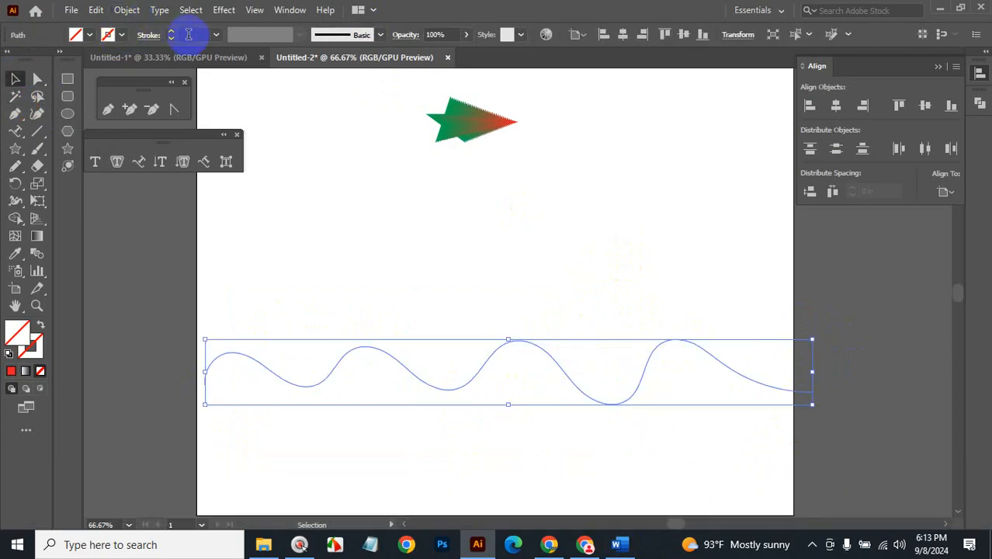
Give the wavy path a 5 pt orange stroke.
{"action": "scroll", "coordinate": [193, 35], "scroll_direction": "up", "scroll_amount": 5}
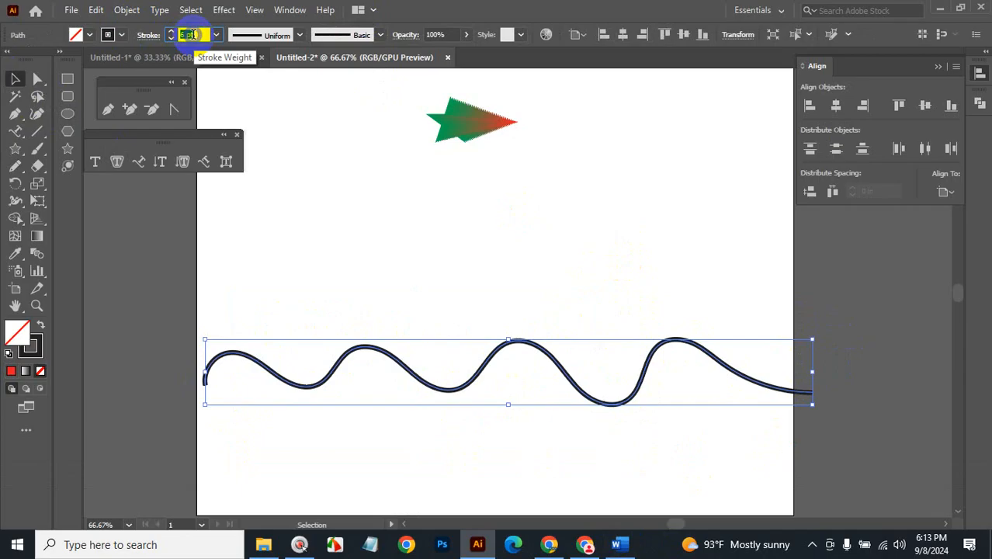
{"action": "left_click", "coordinate": [107, 35]}
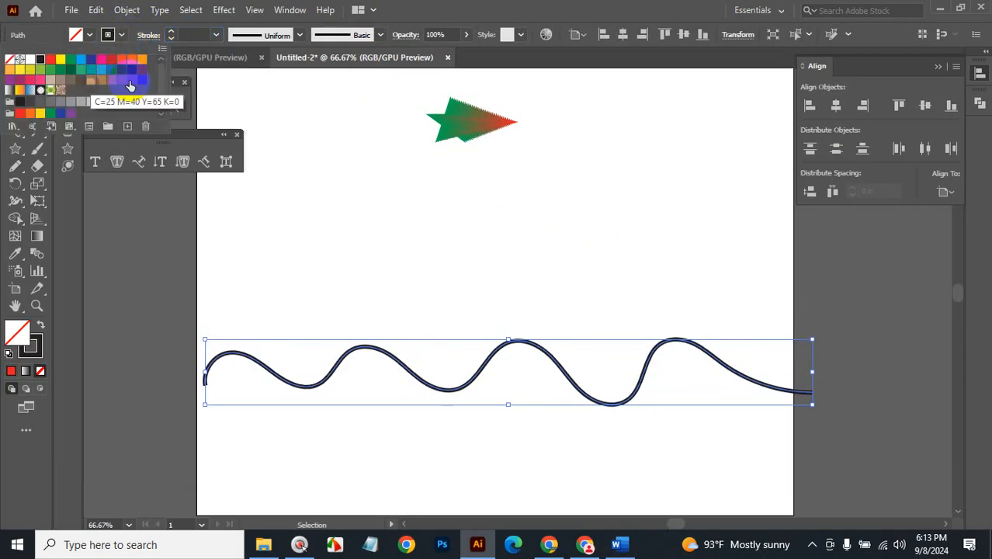
{"action": "left_click", "coordinate": [142, 60]}
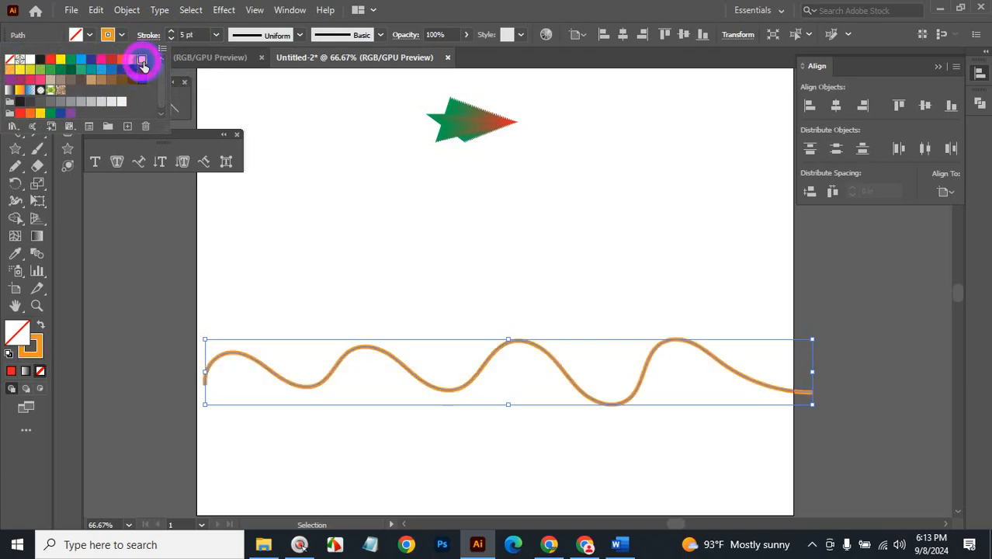
{"action": "left_click", "coordinate": [109, 36]}
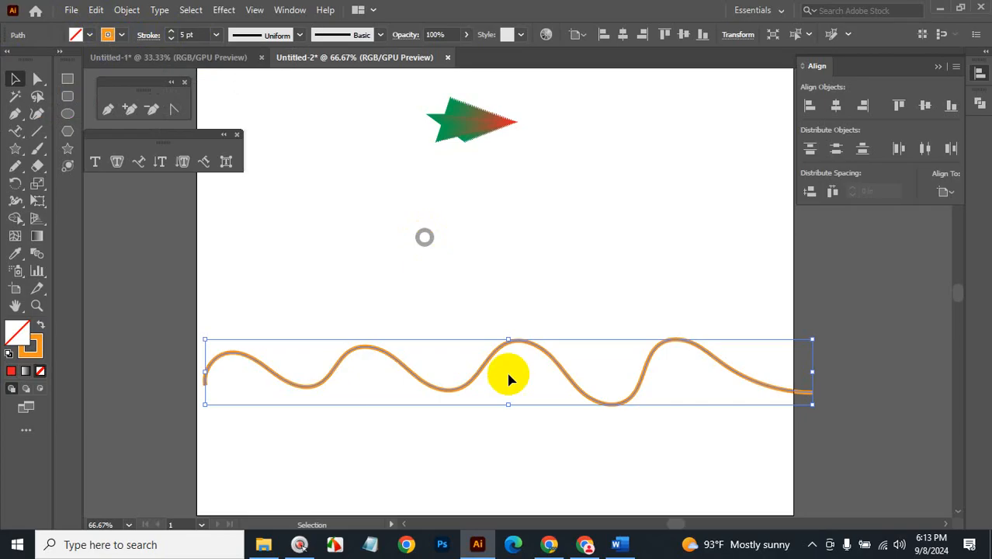
Reselect the orange wave and paste a copy directly in front of it.
{"action": "left_click", "coordinate": [534, 427]}
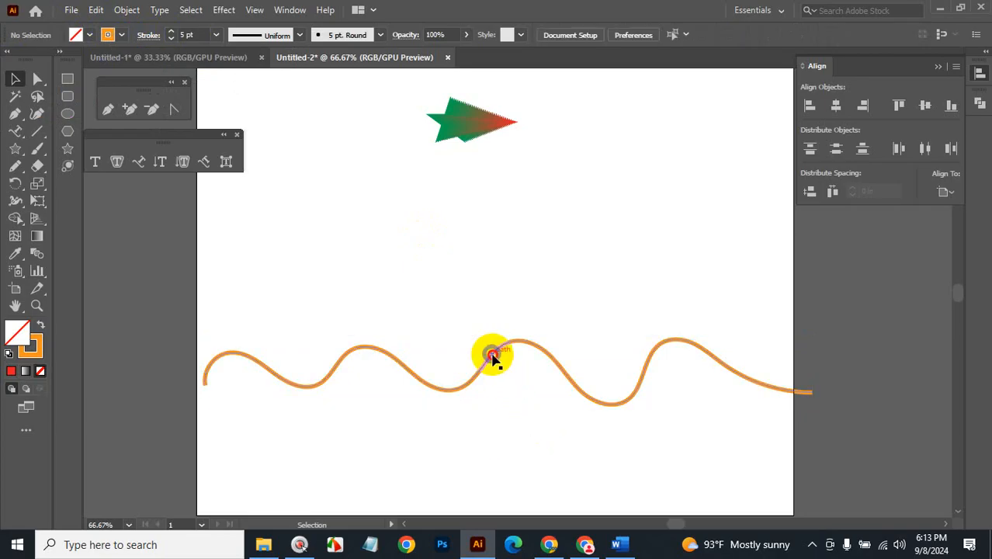
{"action": "mouse_move", "coordinate": [492, 355]}
{"action": "left_mouse_down"}
{"action": "mouse_move", "coordinate": [492, 275]}
{"action": "mouse_move", "coordinate": [495, 305]}
{"action": "left_mouse_up"}
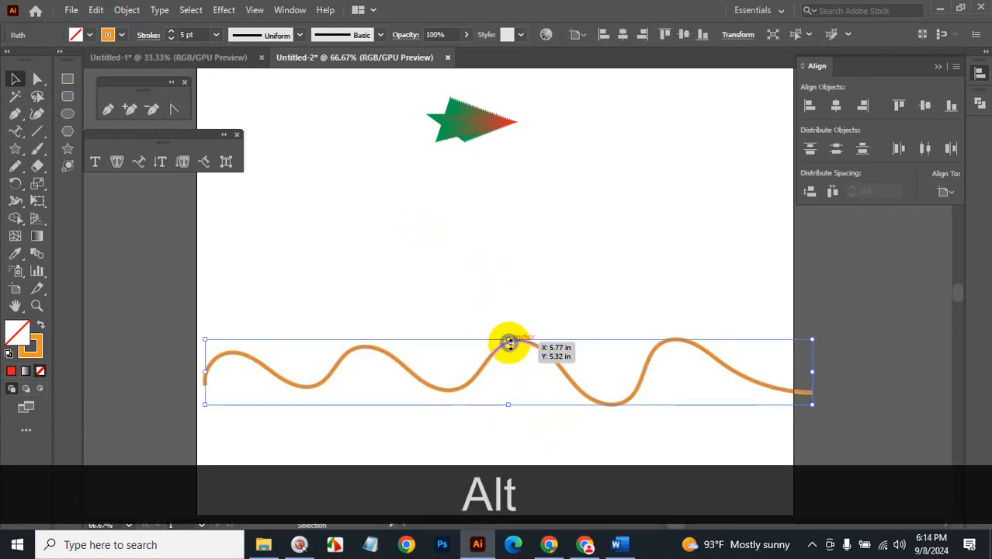
{"action": "key", "text": "ctrl+c"}
{"action": "key", "text": "ctrl+f"}
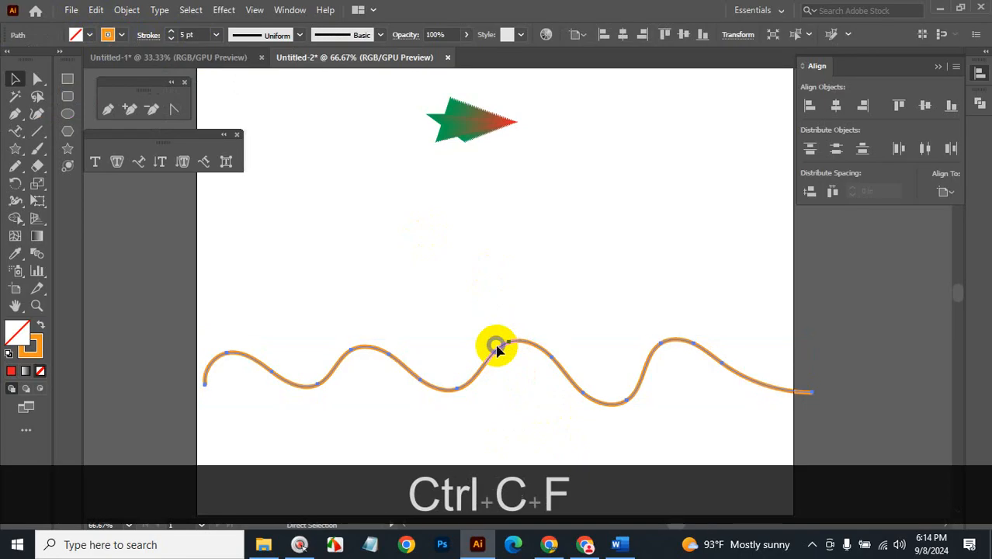
{"action": "right_click", "coordinate": [497, 347]}
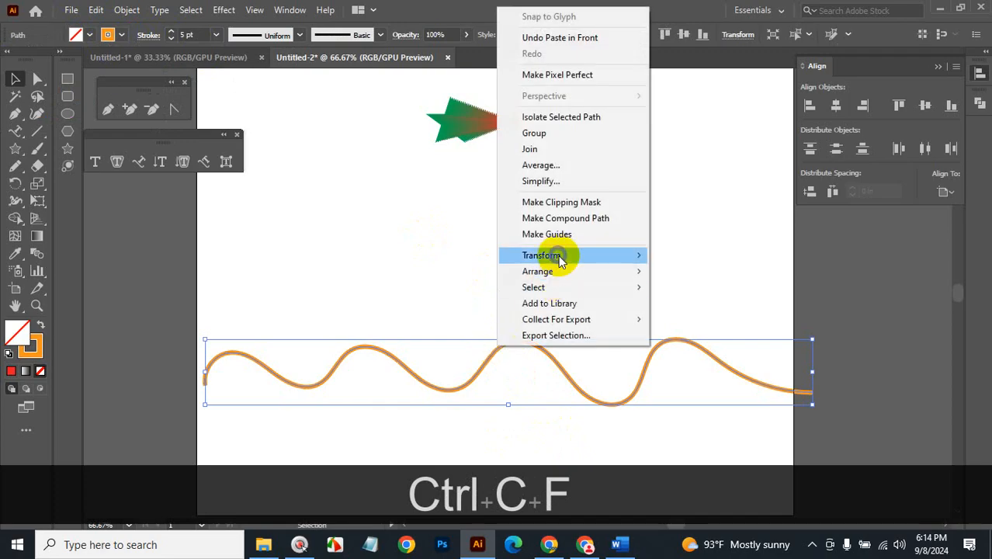
Reflect the copied wave horizontally so it crosses the original.
{"action": "mouse_move", "coordinate": [560, 256]}
{"action": "left_click", "coordinate": [691, 307]}
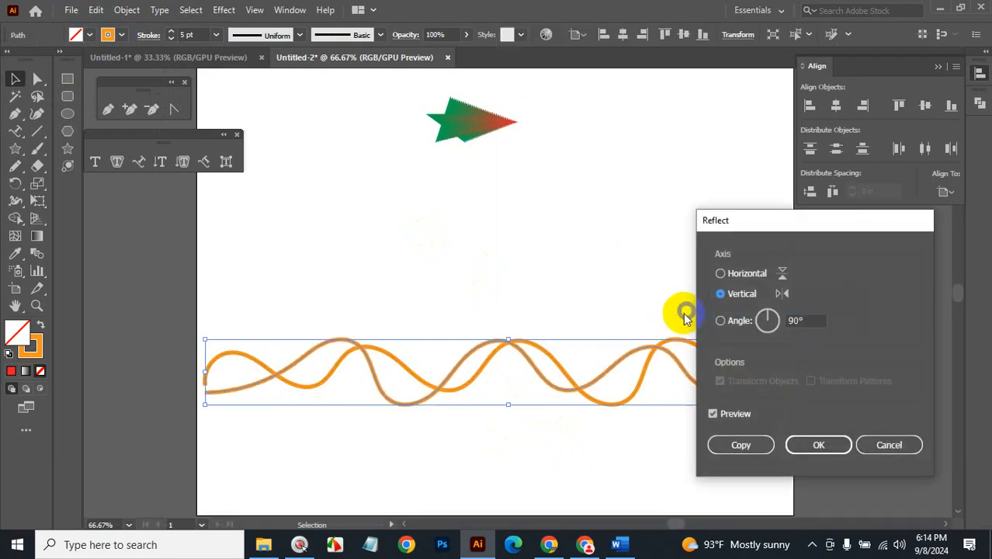
{"action": "left_click", "coordinate": [736, 277]}
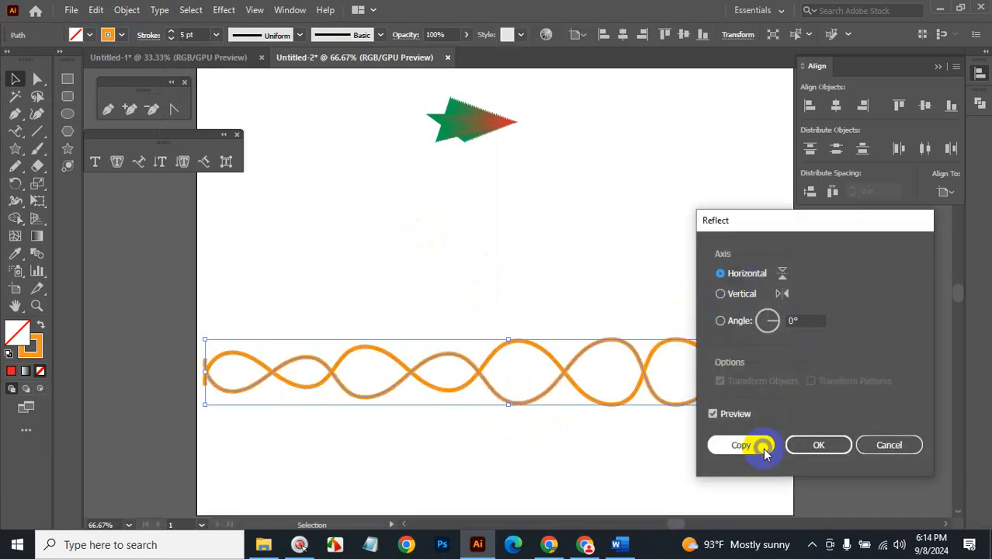
{"action": "left_click", "coordinate": [797, 446]}
Blend the two orange waves together and bring up the Blend Options.
{"action": "left_click_drag", "start_coordinate": [651, 461], "coordinate": [539, 297]}
{"action": "left_click", "coordinate": [127, 10]}
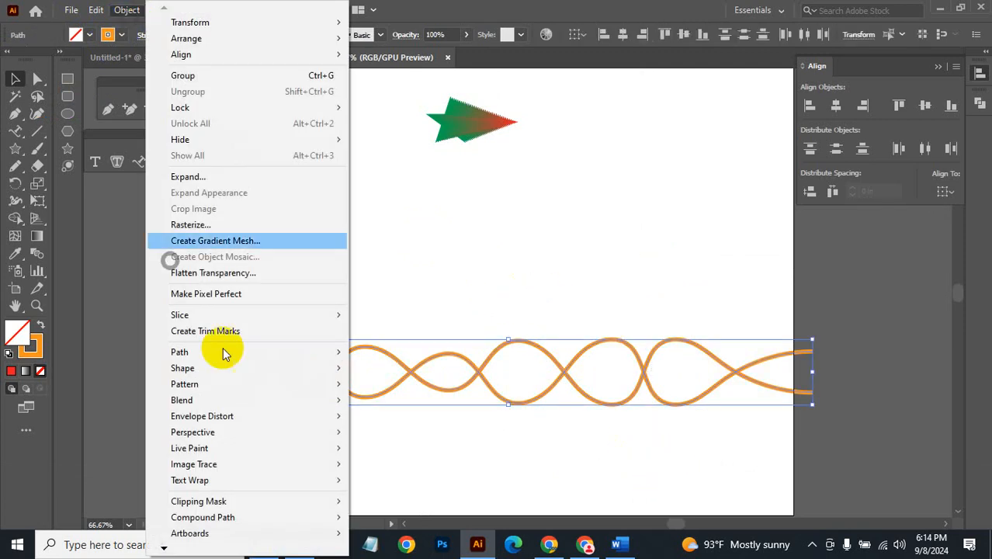
{"action": "mouse_move", "coordinate": [228, 402]}
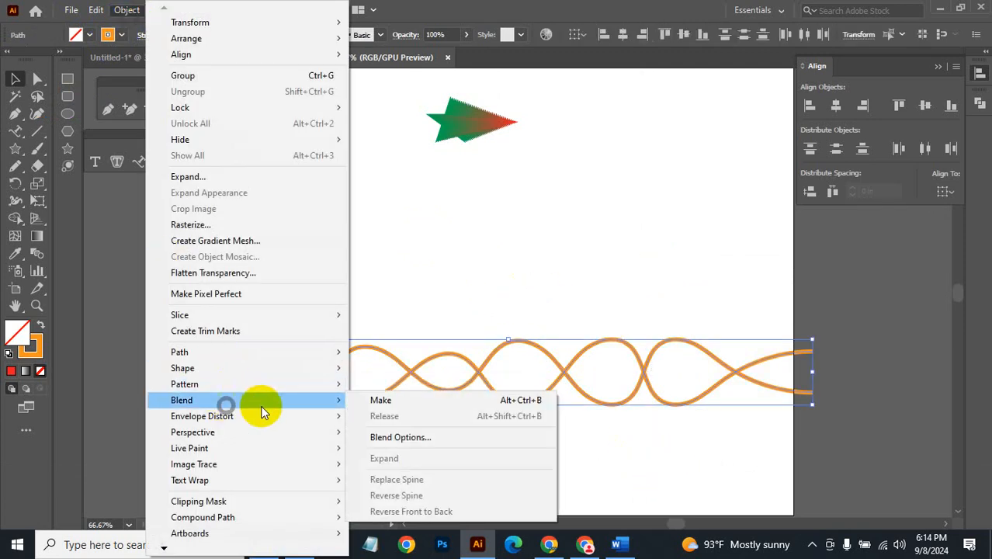
{"action": "left_click", "coordinate": [371, 402]}
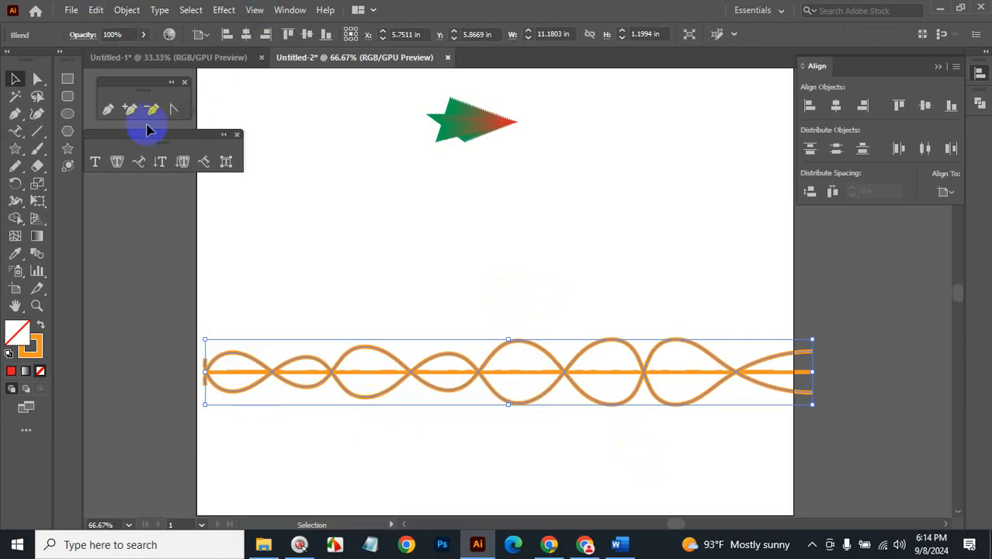
{"action": "double_click", "coordinate": [36, 254]}
Try Specified Steps spacing on the wave blend, raising it to 9 steps.
{"action": "left_click", "coordinate": [223, 278]}
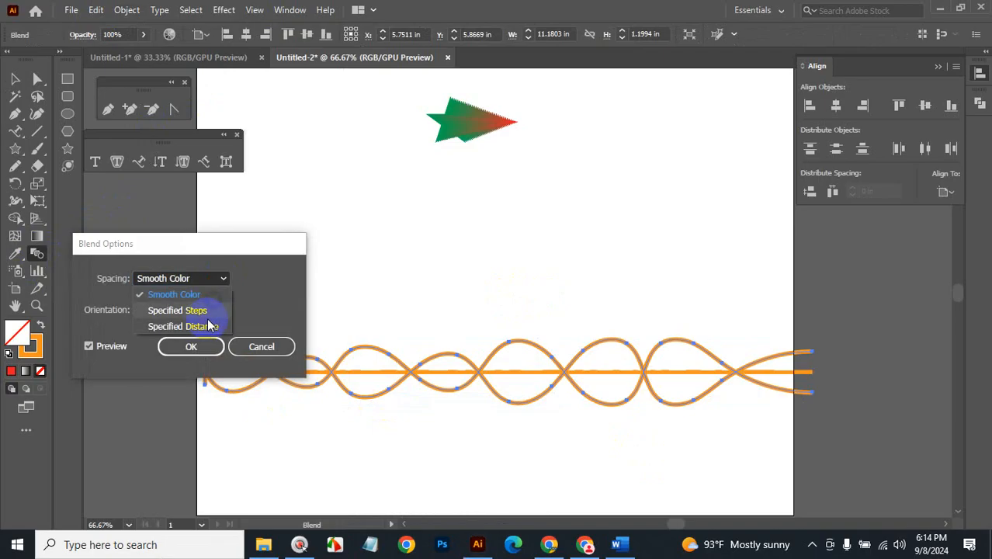
{"action": "left_click", "coordinate": [198, 311]}
{"action": "left_click", "coordinate": [261, 281]}
{"action": "key", "text": "Up"}
{"action": "key", "text": "Up"}
{"action": "key", "text": "Up"}
{"action": "key", "text": "Up"}
{"action": "key", "text": "Up"}
{"action": "key", "text": "Up"}
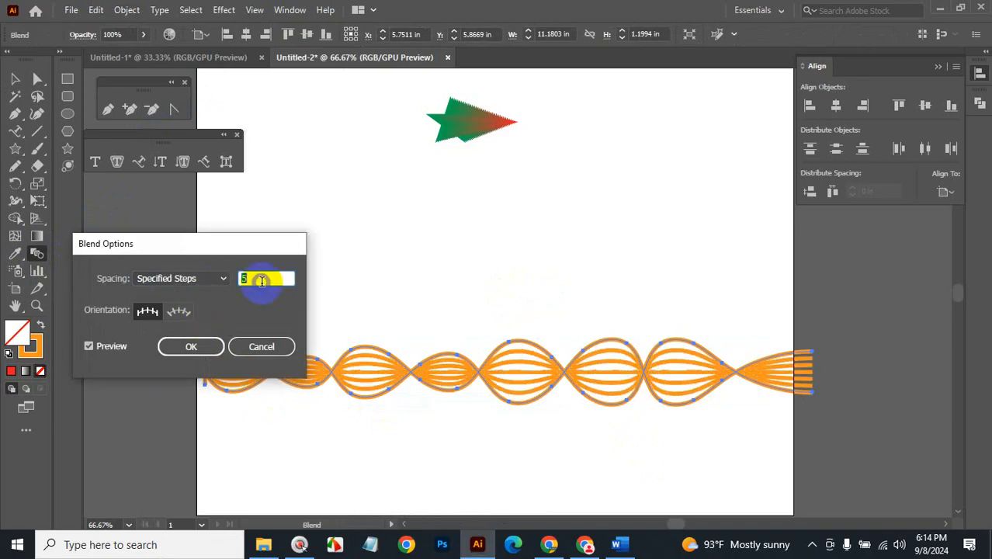
{"action": "key", "text": "Up"}
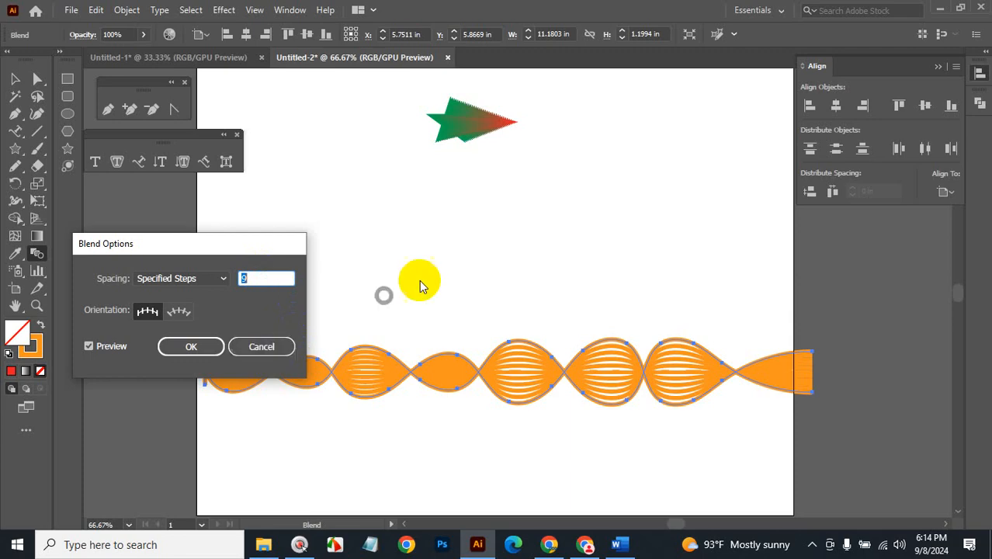
Cancel the Blend Options change and marquee-select the wavy ribbon blend with the Selection tool.
{"action": "left_click", "coordinate": [814, 547]}
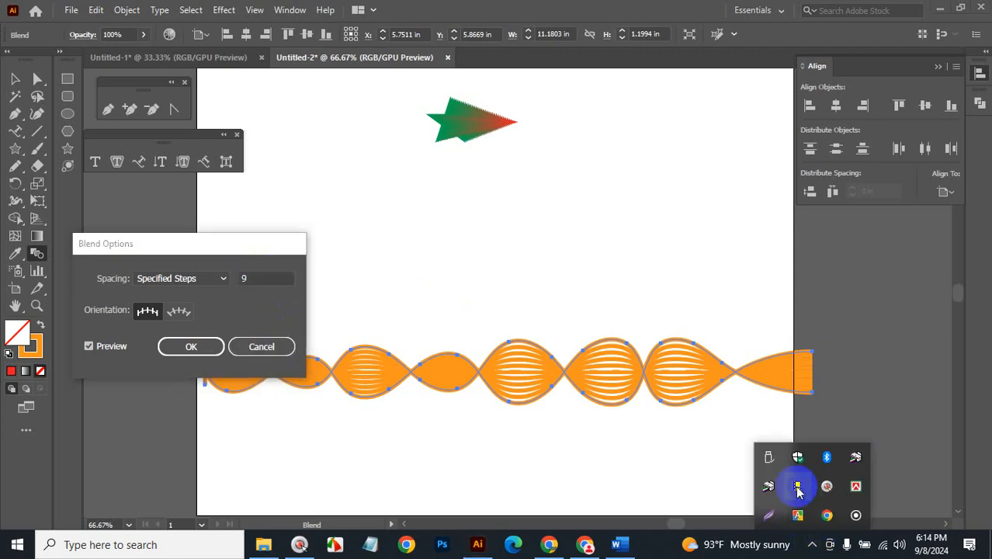
{"action": "left_click", "coordinate": [278, 344]}
{"action": "left_click", "coordinate": [255, 349]}
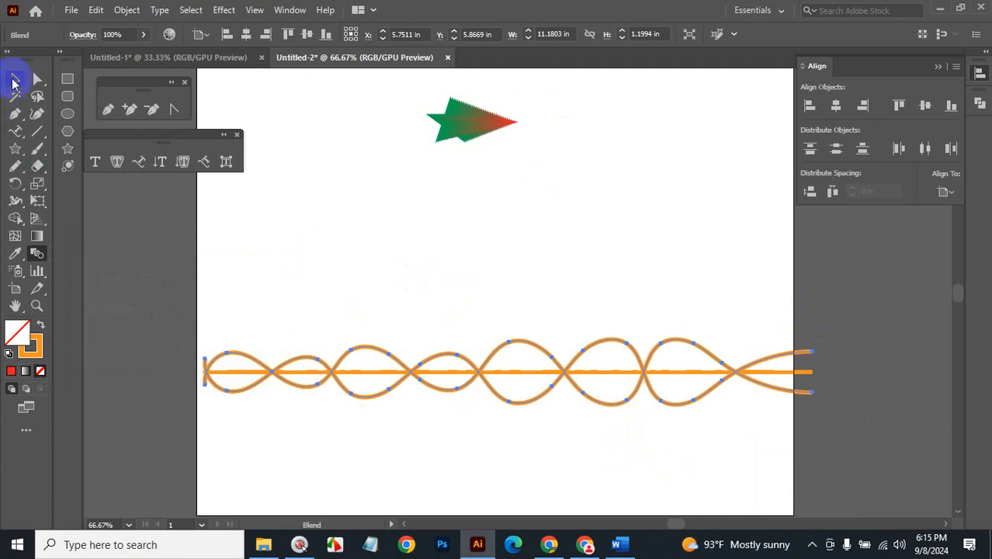
{"action": "left_click", "coordinate": [13, 83]}
{"action": "left_click_drag", "start_coordinate": [371, 277], "coordinate": [484, 452]}
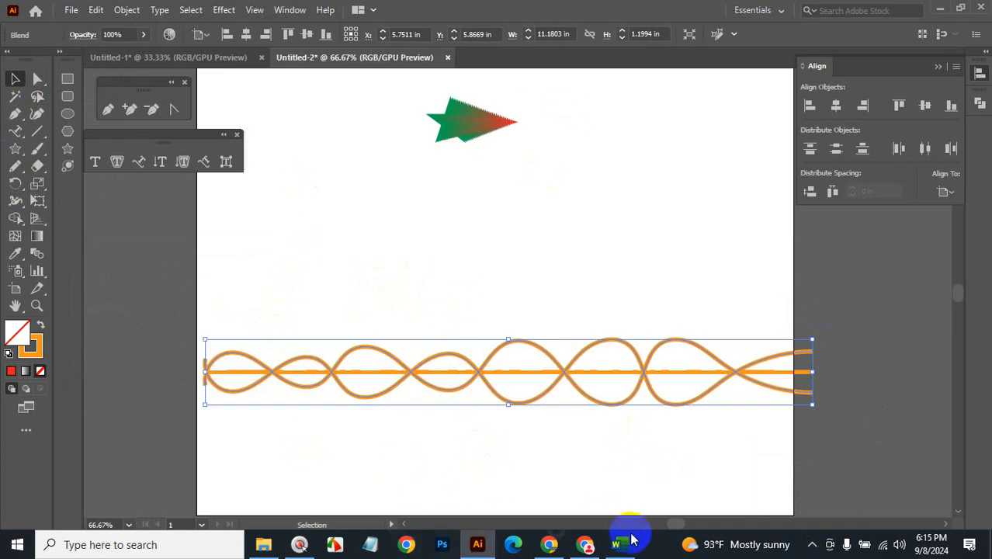
Start an instant meeting from the Google Meet page in the browser.
{"action": "left_click", "coordinate": [549, 546]}
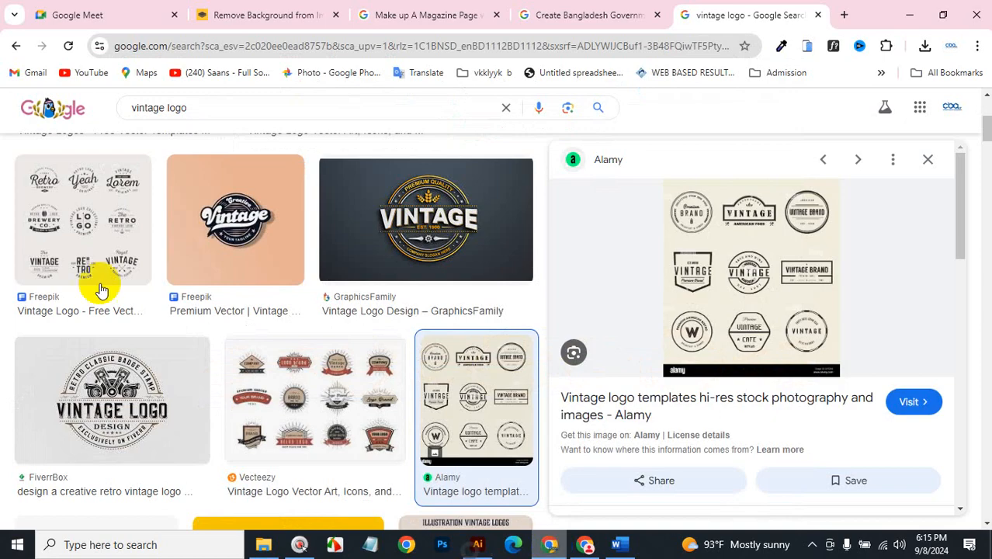
{"action": "left_click", "coordinate": [93, 15]}
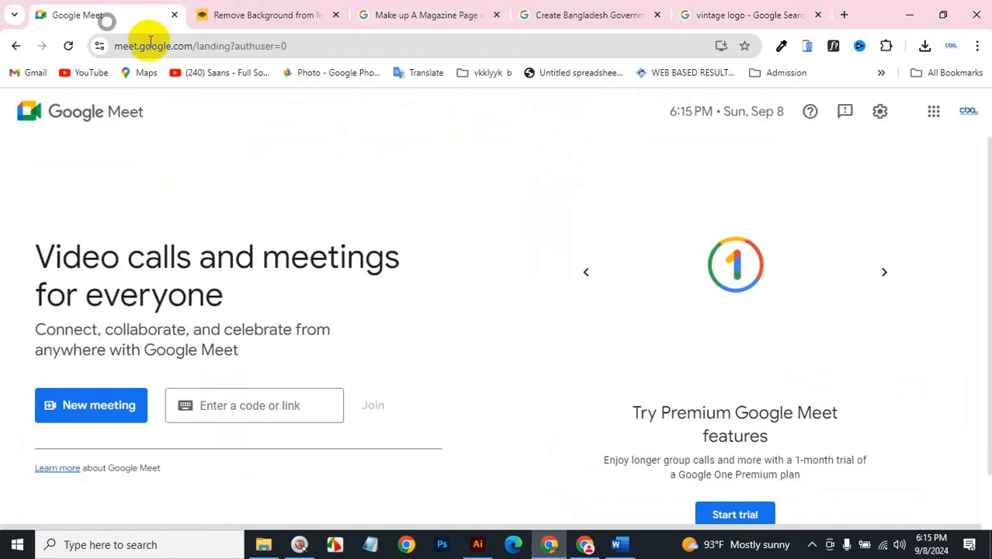
{"action": "left_click", "coordinate": [107, 411]}
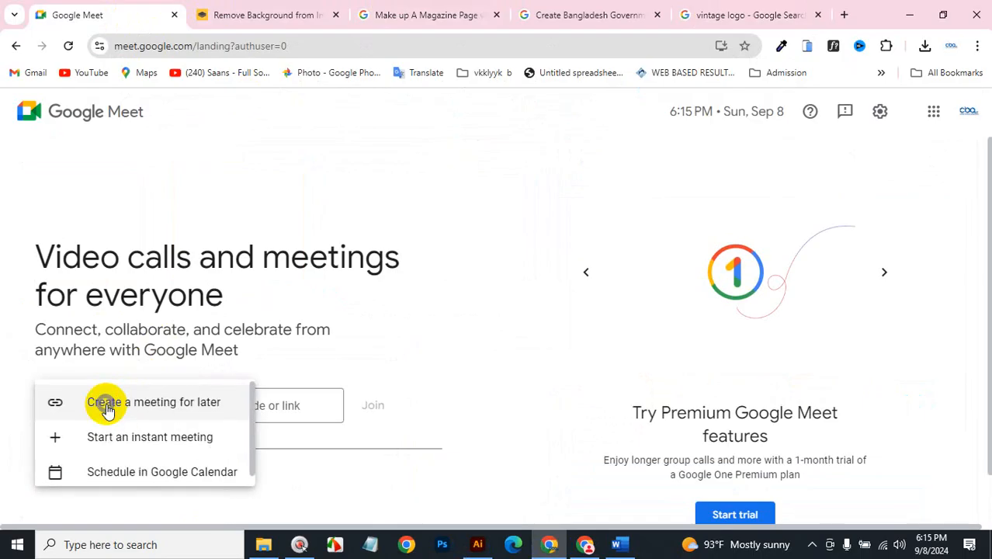
{"action": "left_click", "coordinate": [132, 435]}
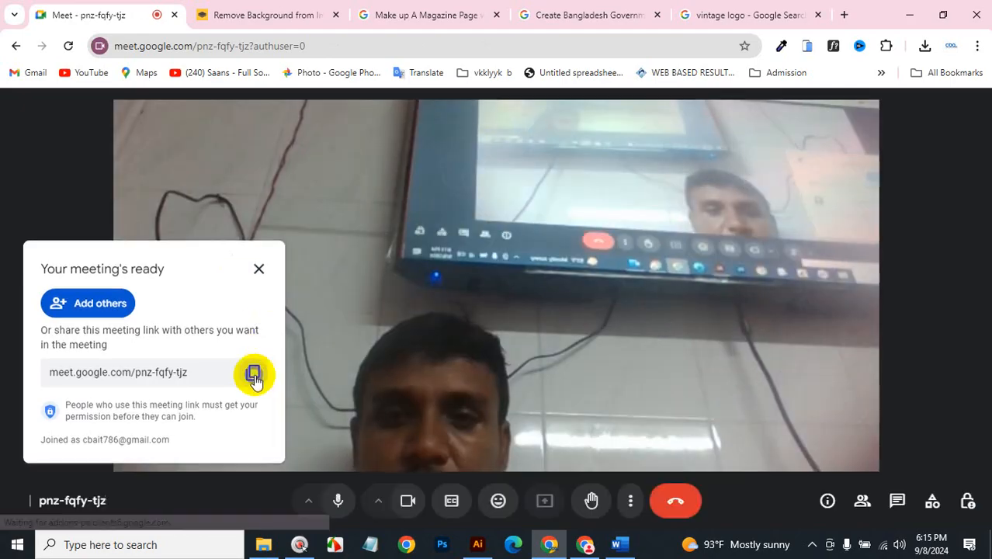
Copy the meeting link, turn the camera off, and switch to Facebook.
{"action": "left_click", "coordinate": [253, 376]}
{"action": "left_click", "coordinate": [408, 500]}
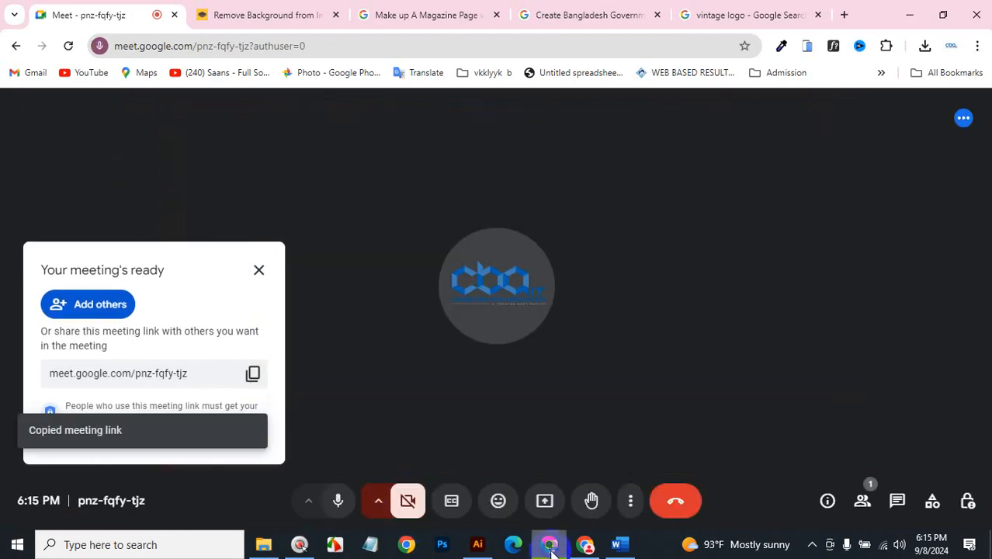
{"action": "left_click", "coordinate": [584, 544]}
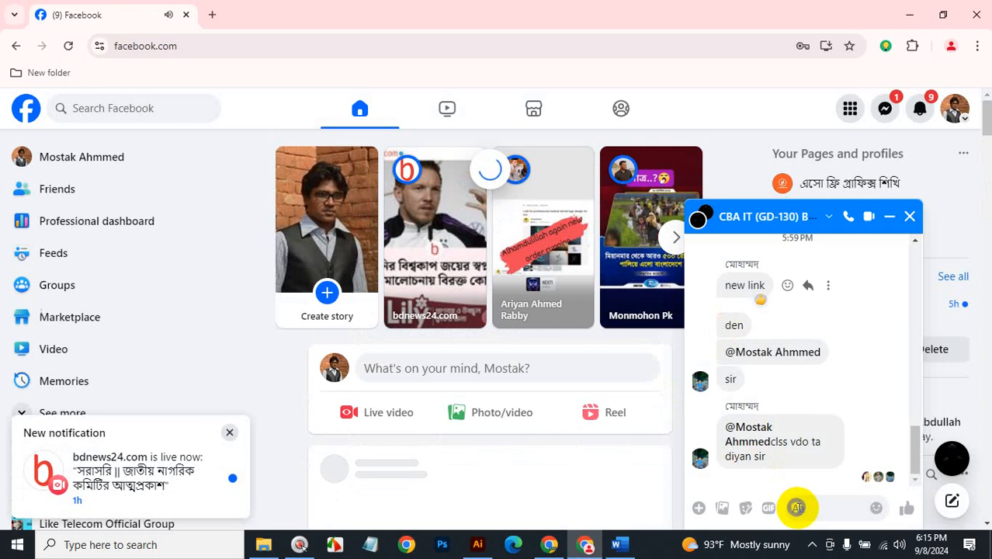
Paste the Google Meet link into the group chat, send it, and minimize the chat.
{"action": "left_click", "coordinate": [808, 508]}
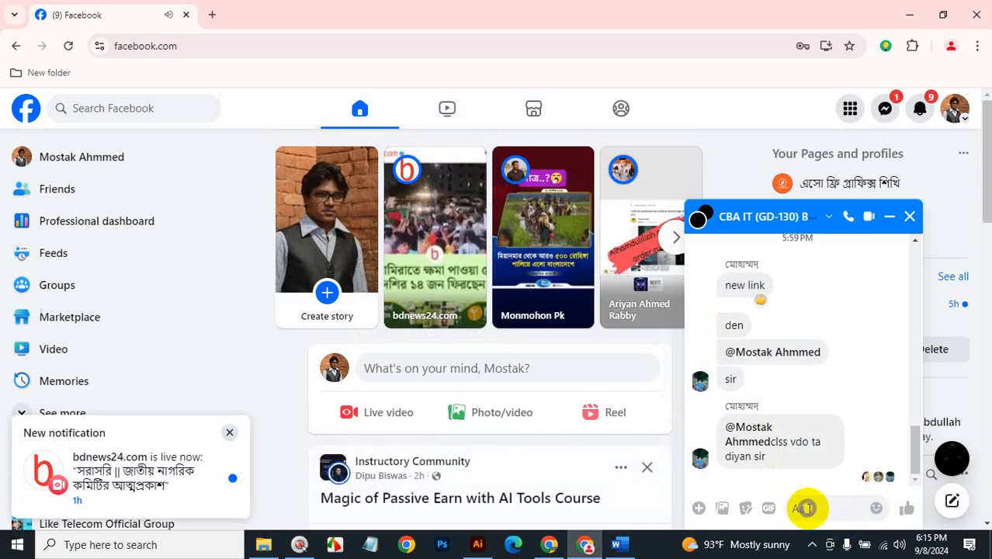
{"action": "key", "text": "ctrl+v"}
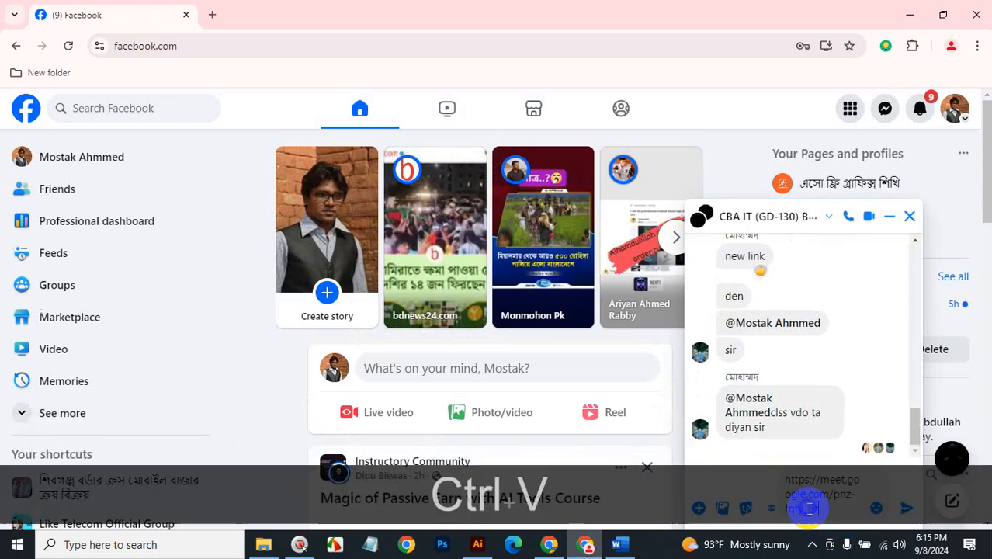
{"action": "key", "text": "Return"}
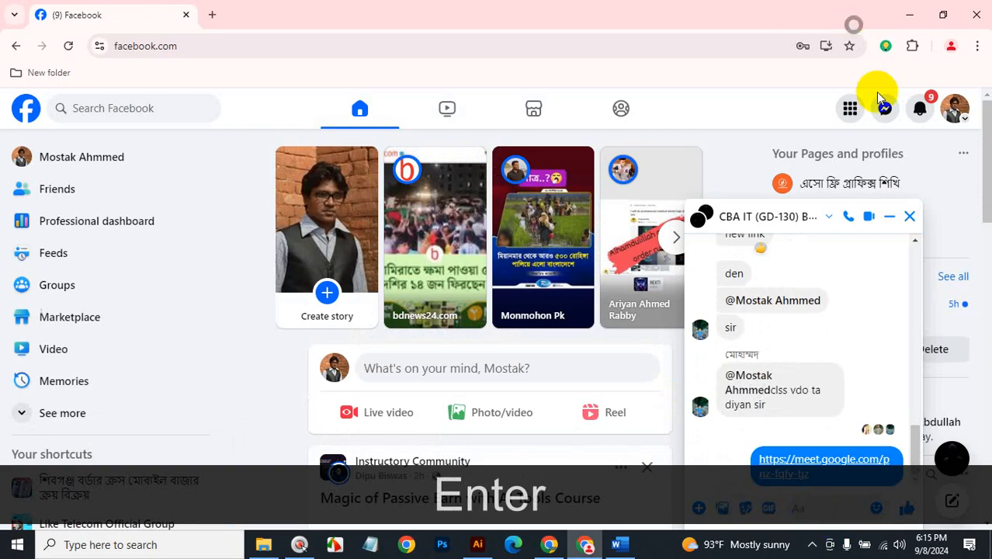
{"action": "left_click", "coordinate": [890, 216]}
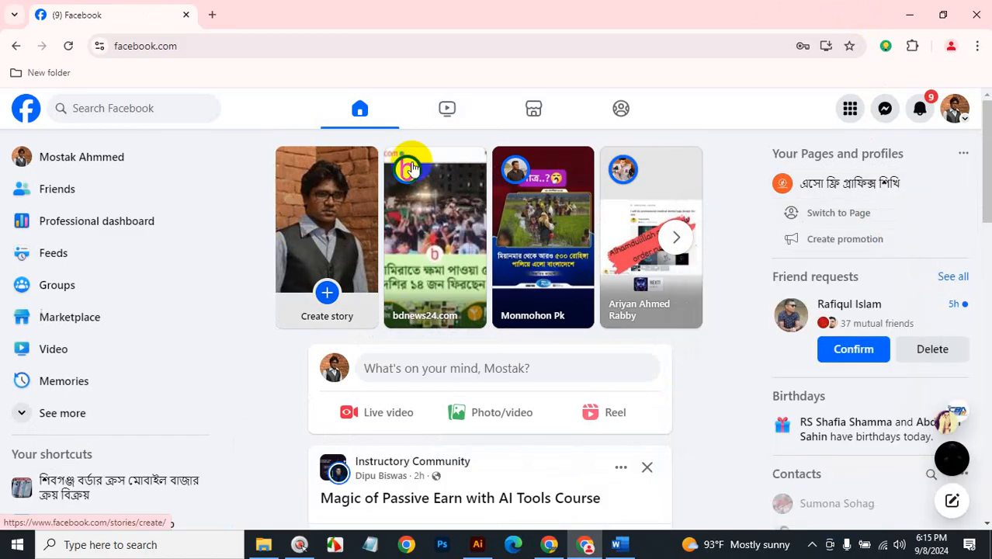
Present the entire screen in Meet, dismiss the meeting-ready card, and minimize Chrome.
{"action": "left_click", "coordinate": [908, 15]}
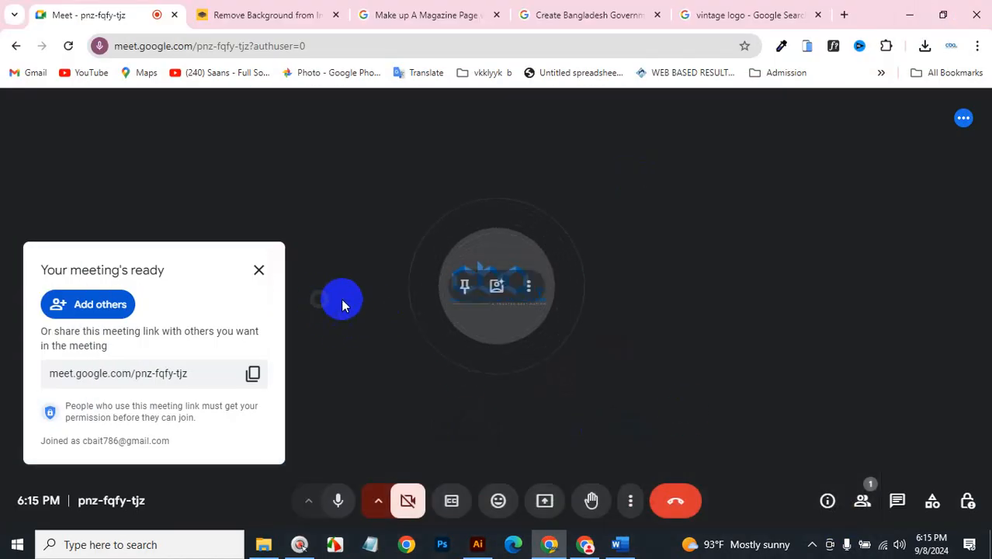
{"action": "left_click", "coordinate": [544, 501]}
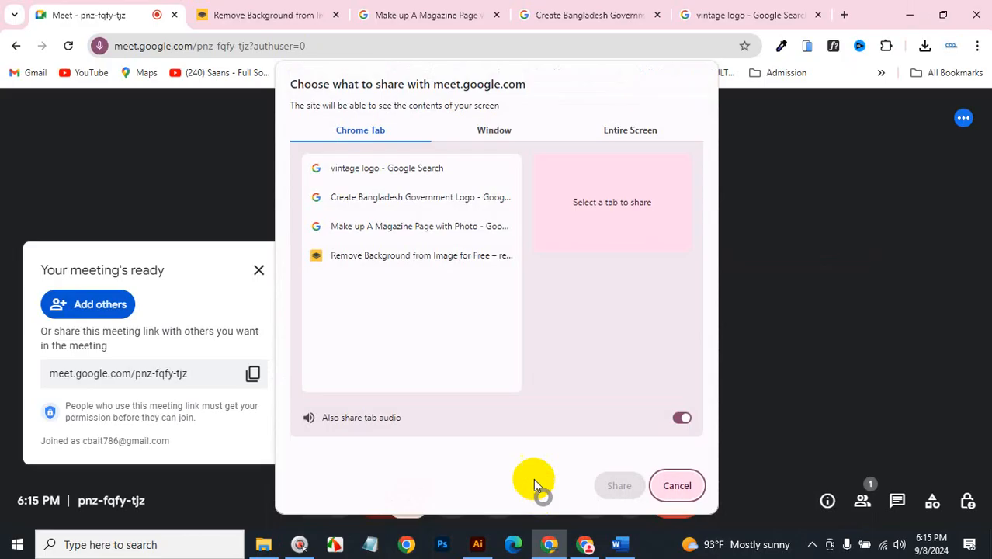
{"action": "left_click", "coordinate": [624, 134]}
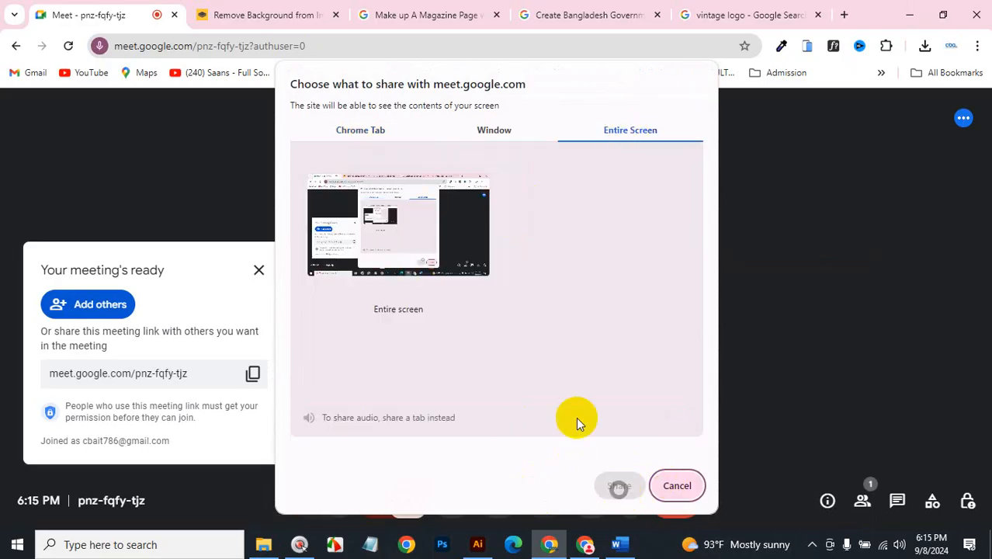
{"action": "left_click", "coordinate": [619, 485]}
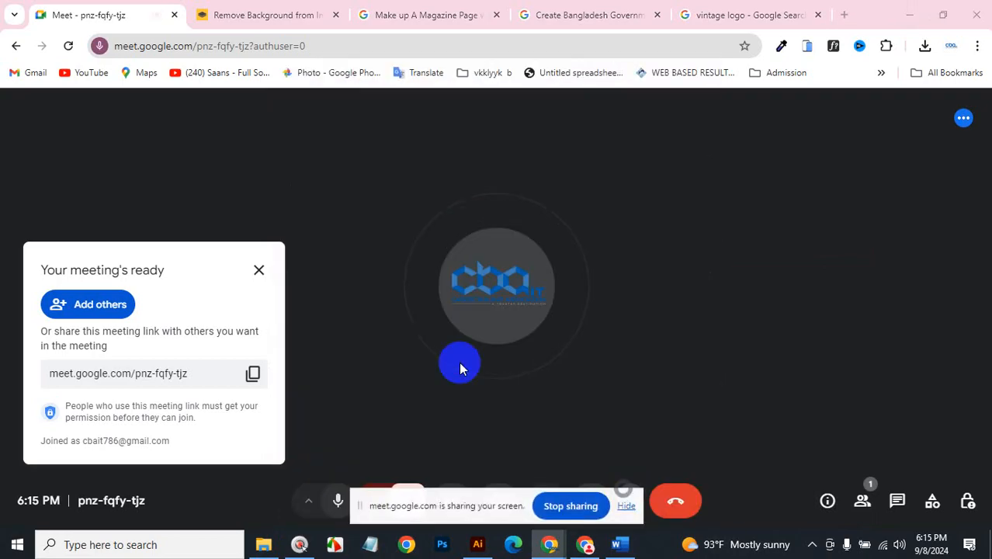
{"action": "left_click", "coordinate": [260, 272]}
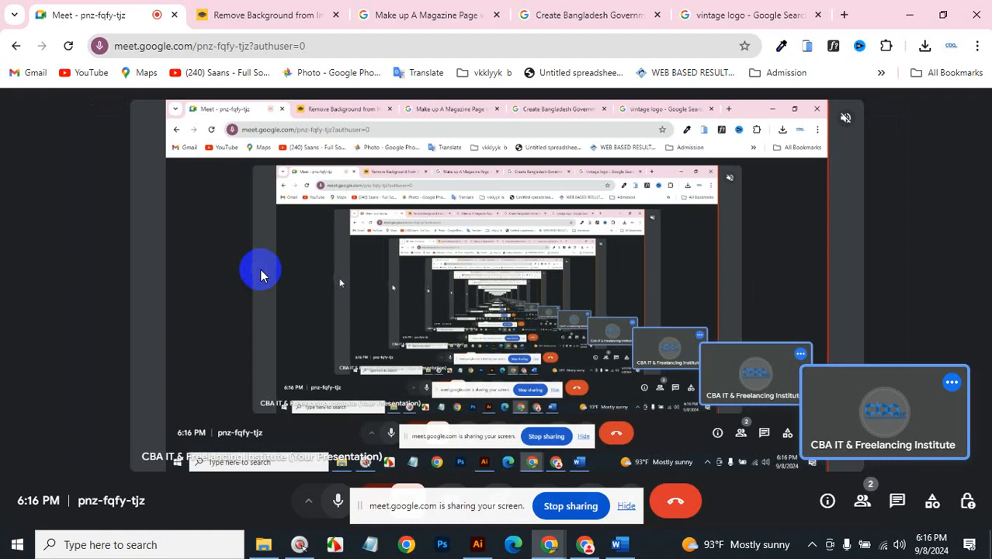
{"action": "left_click", "coordinate": [908, 14]}
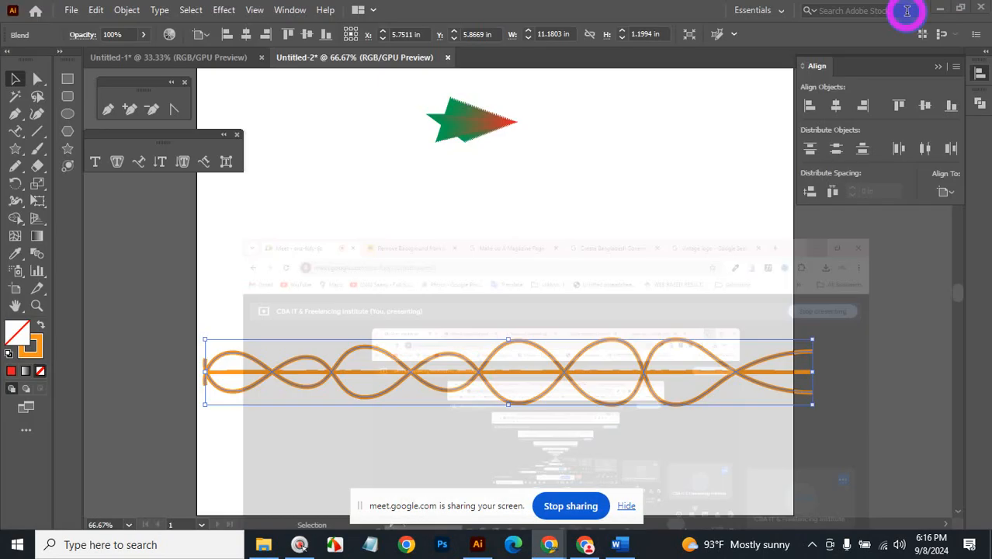
Undo the ribbon blend back to two crossing waves and set their stroke to 2 pt.
{"action": "left_click", "coordinate": [628, 507]}
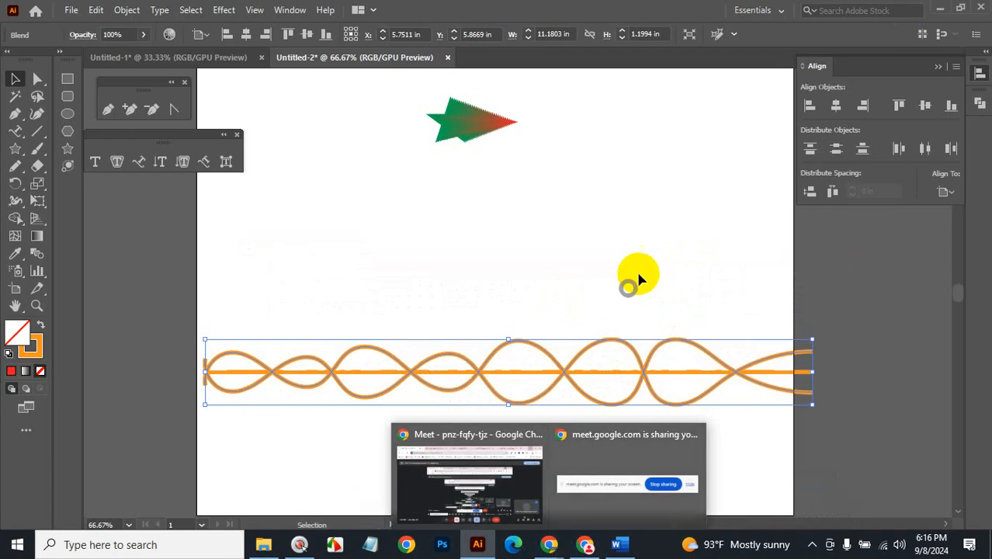
{"action": "left_click", "coordinate": [649, 285]}
{"action": "key", "text": "ctrl+z"}
{"action": "key", "text": "ctrl+z"}
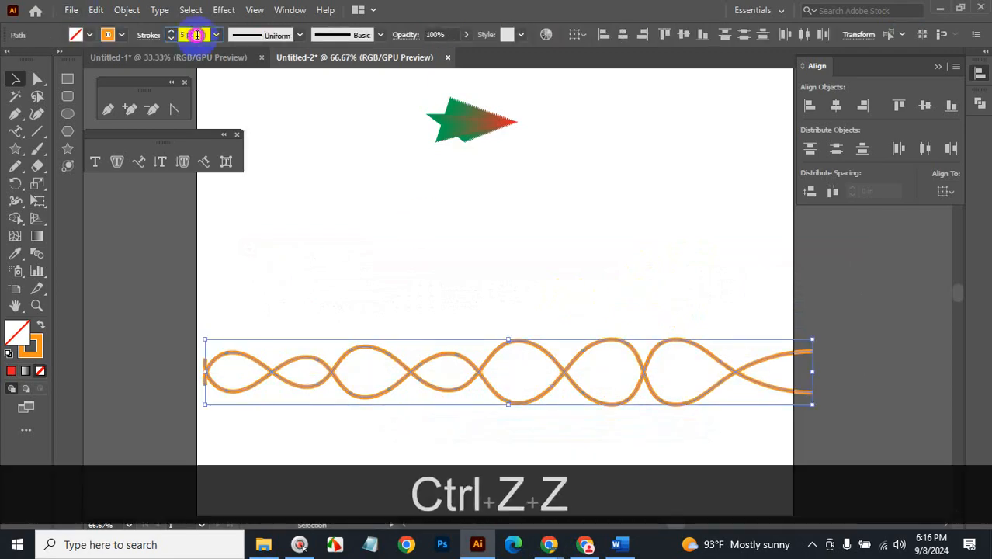
{"action": "left_click", "coordinate": [196, 34]}
{"action": "type", "text": "2"}
{"action": "key", "text": "Return"}
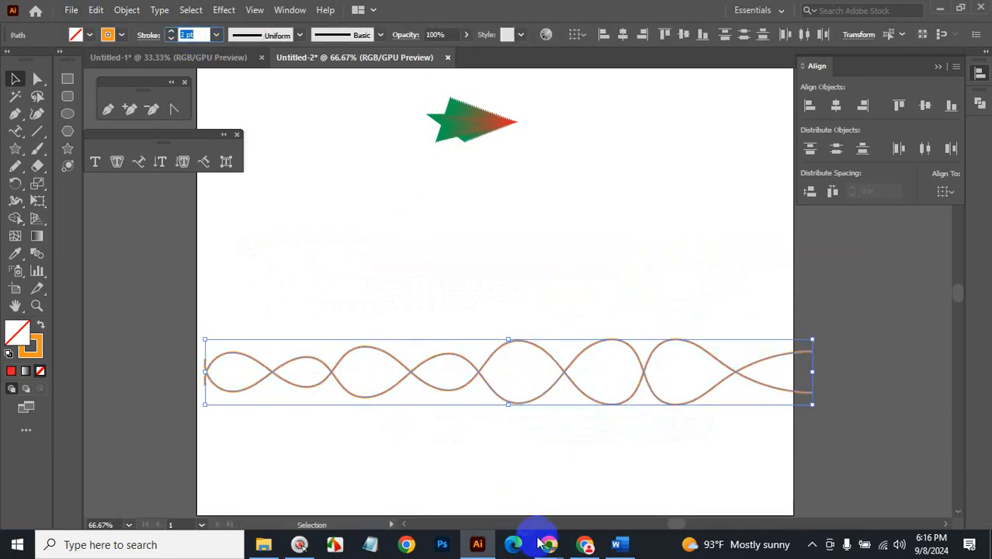
Admit the person asking to join the meeting, then return to Illustrator.
{"action": "mouse_move", "coordinate": [546, 548]}
{"action": "left_click", "coordinate": [503, 485]}
{"action": "left_click", "coordinate": [895, 449]}
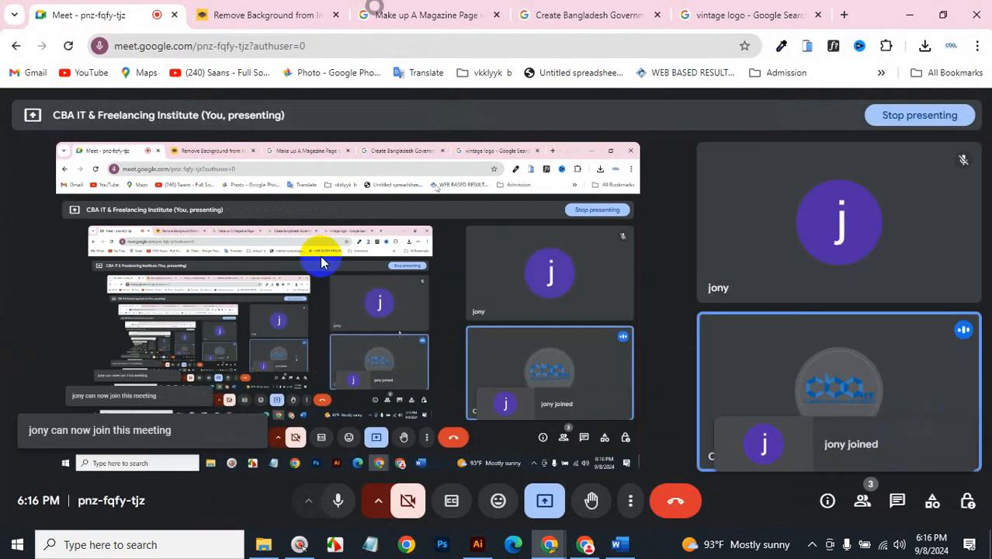
{"action": "left_click", "coordinate": [542, 542]}
{"action": "left_click", "coordinate": [480, 546]}
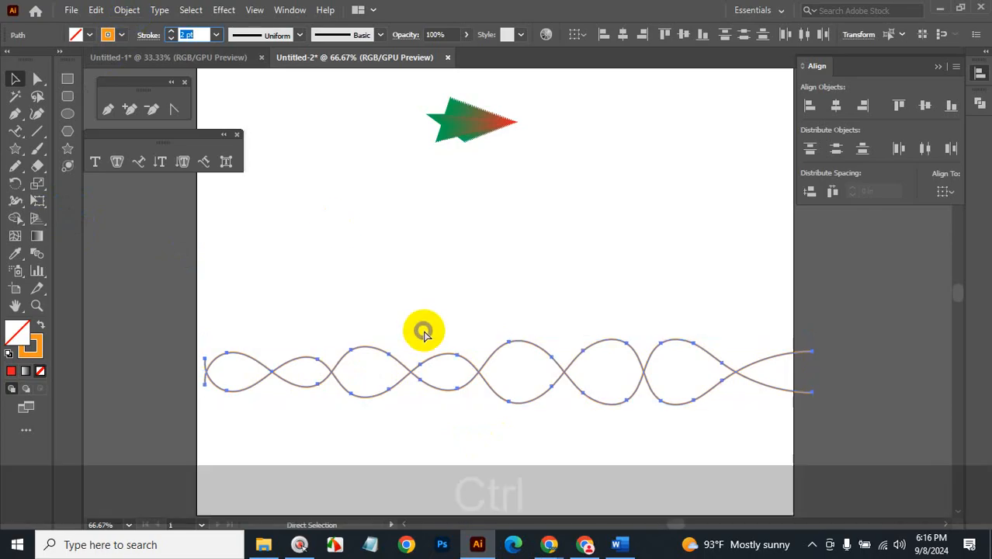
Make a blend between the two thin wavy curves from the Object menu.
{"action": "key", "text": "ctrl+alt+b"}
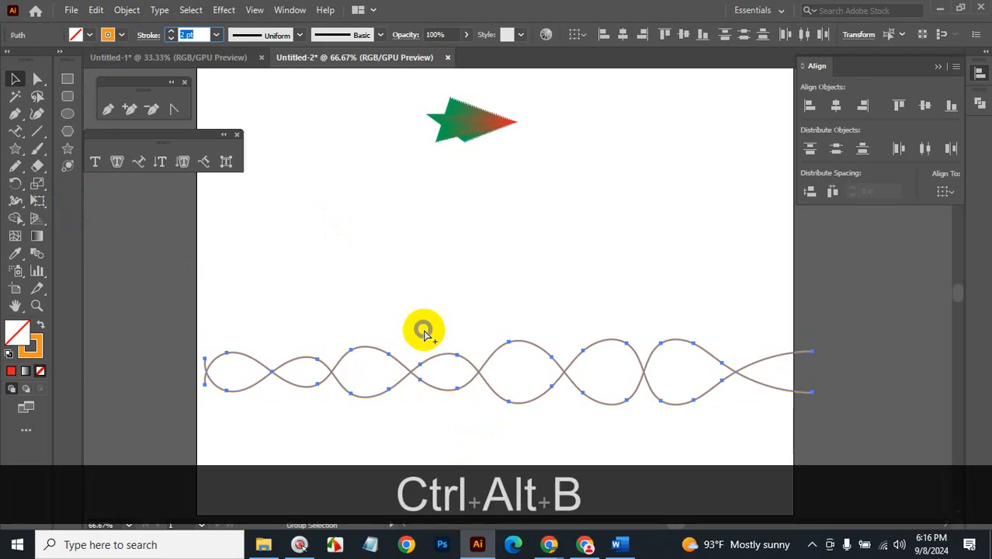
{"action": "left_click", "coordinate": [127, 10]}
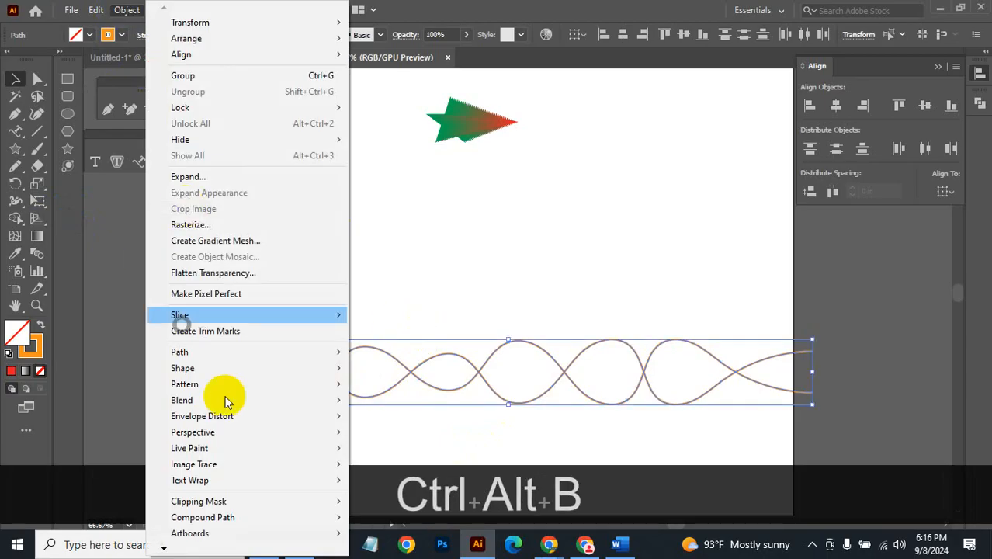
{"action": "mouse_move", "coordinate": [228, 400]}
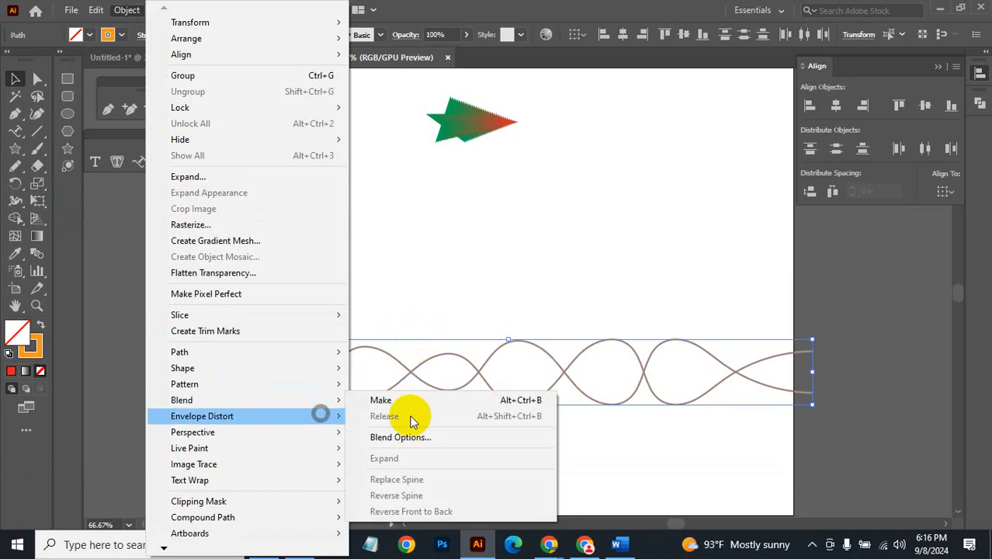
{"action": "left_click", "coordinate": [532, 400]}
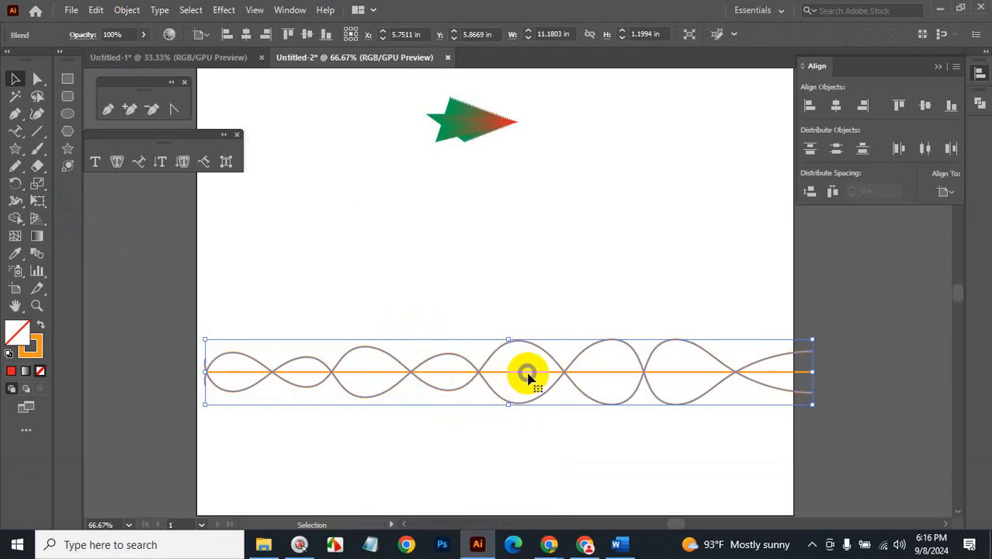
Set the blend spacing to 13 specified steps.
{"action": "double_click", "coordinate": [37, 254]}
{"action": "left_click", "coordinate": [163, 278]}
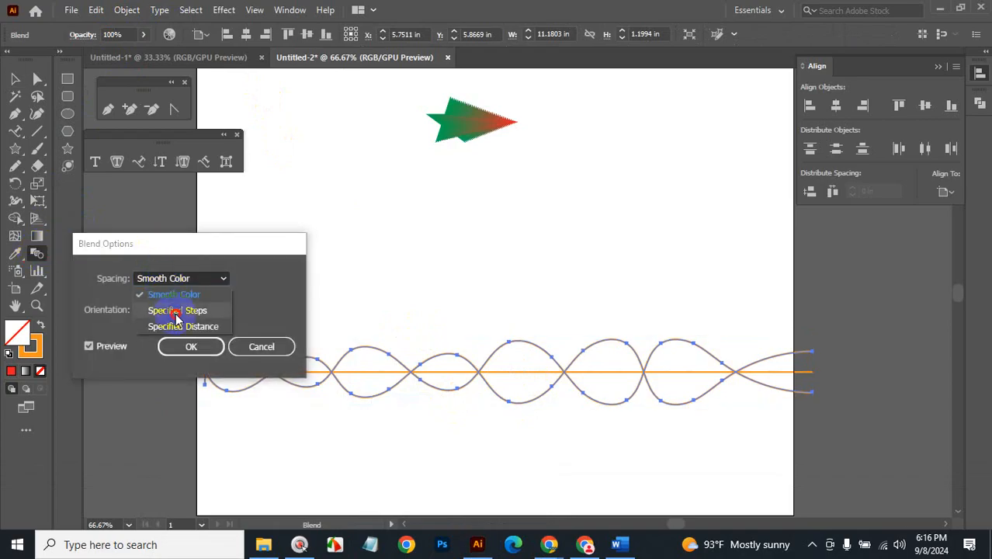
{"action": "left_click", "coordinate": [177, 310]}
{"action": "double_click", "coordinate": [255, 277]}
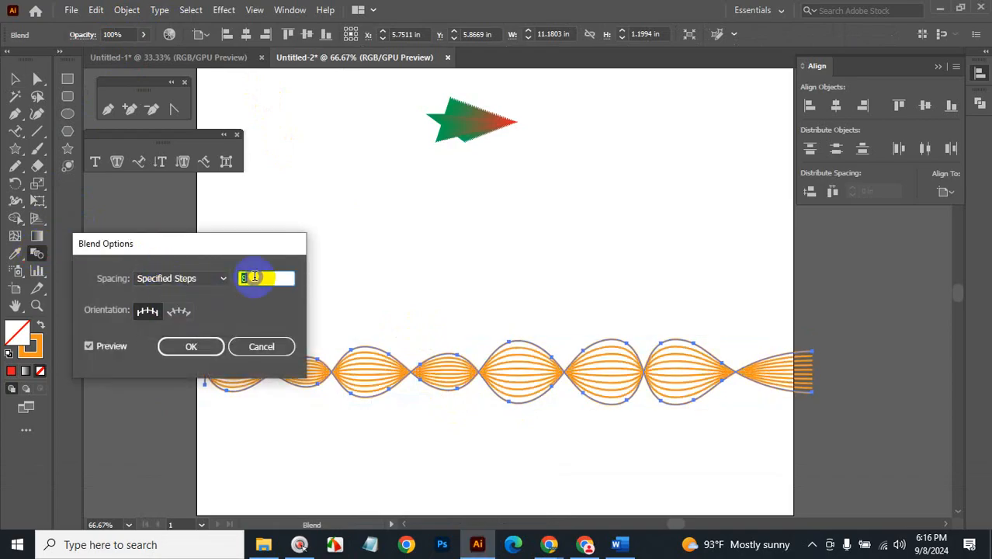
{"action": "key", "text": "Up"}
{"action": "key", "text": "Up"}
{"action": "key", "text": "Up"}
{"action": "key", "text": "Up"}
{"action": "key", "text": "Up"}
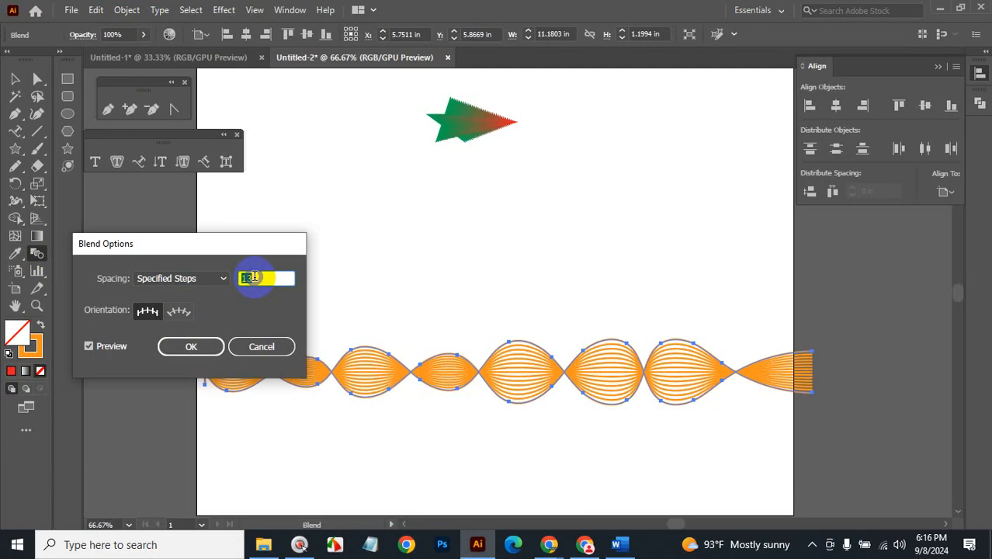
{"action": "left_click", "coordinate": [189, 344]}
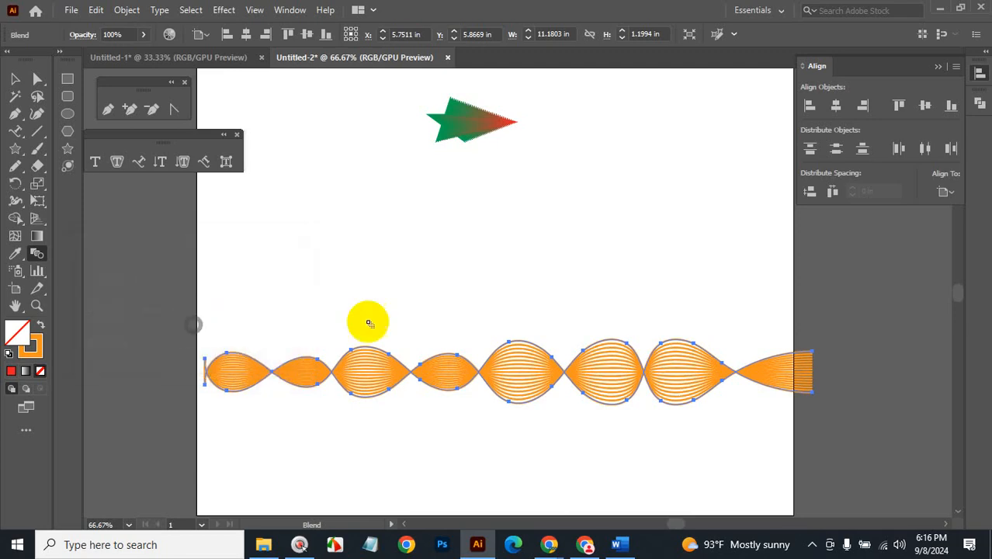
{"action": "left_click", "coordinate": [15, 78]}
Isolate the wavy blend and drag one of its waves upward.
{"action": "left_click", "coordinate": [556, 358]}
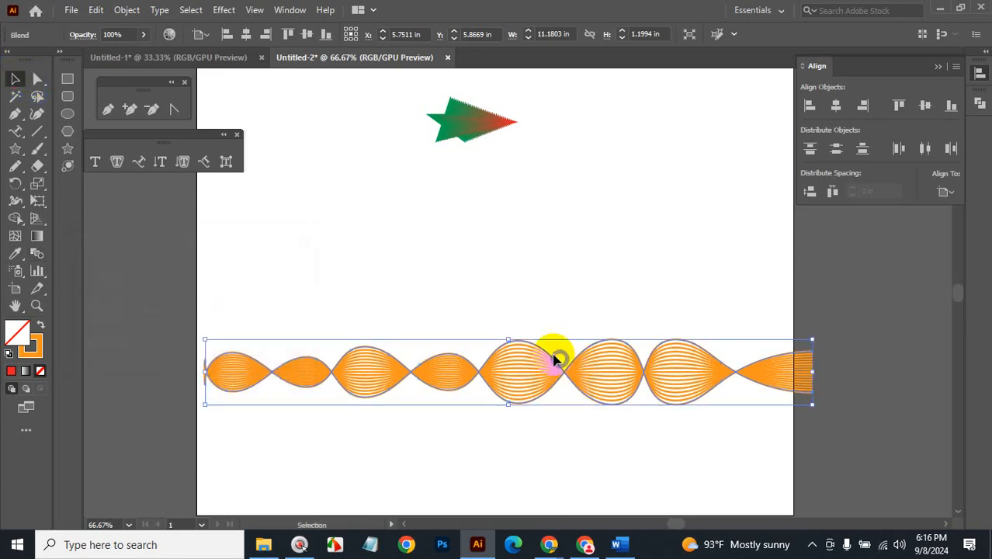
{"action": "double_click", "coordinate": [543, 351]}
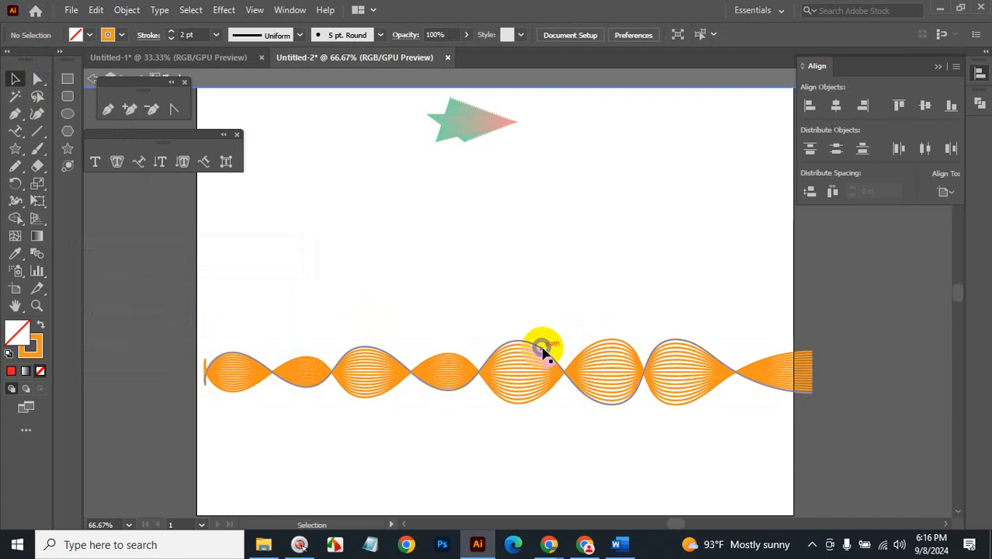
{"action": "left_click_drag", "start_coordinate": [542, 344], "coordinate": [573, 252]}
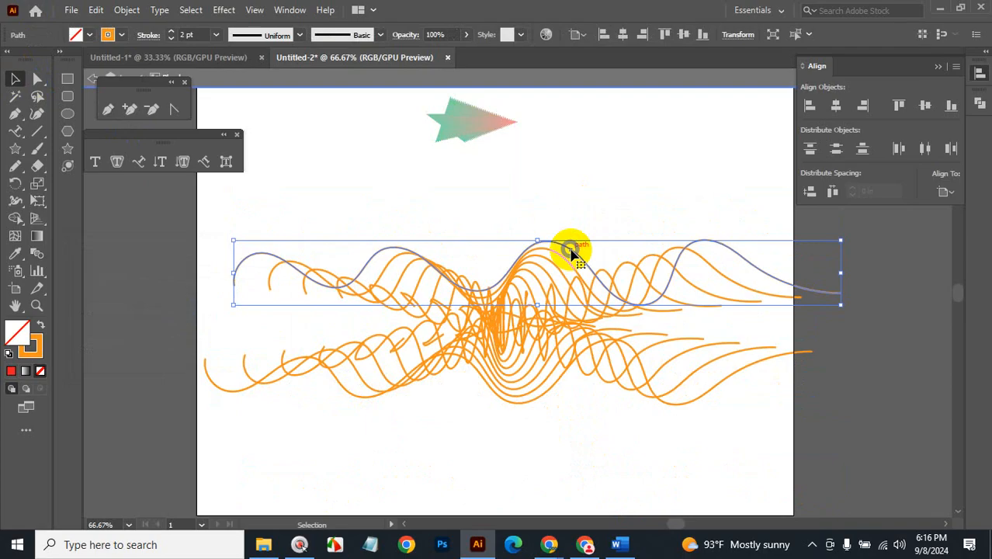
Undo back to the single orange wave line and zoom out to the whole page.
{"action": "key", "text": "ctrl+z"}
{"action": "key", "text": "ctrl+z"}
{"action": "key", "text": "ctrl+z"}
{"action": "key", "text": "ctrl+z"}
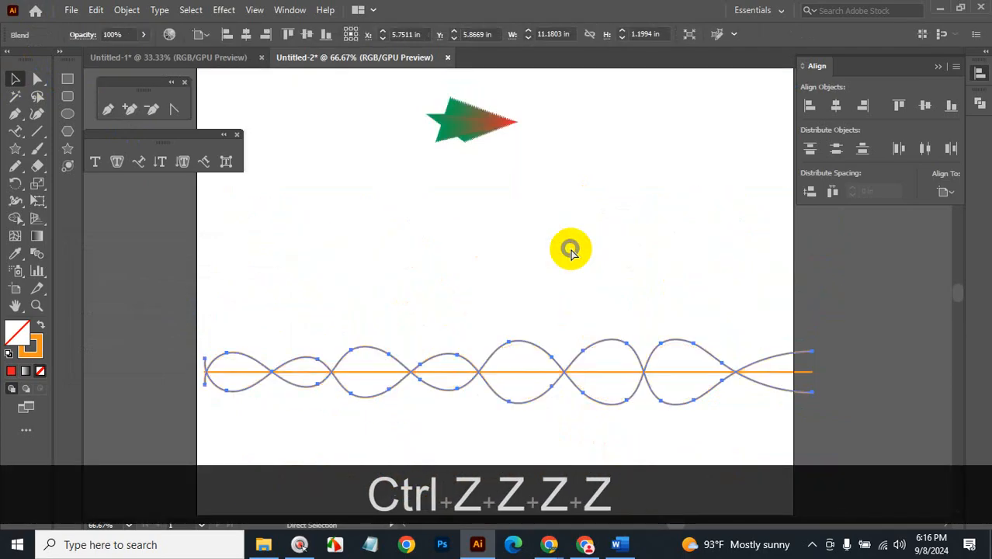
{"action": "key", "text": "ctrl+z"}
{"action": "key", "text": "ctrl+z"}
{"action": "key", "text": "ctrl+z"}
{"action": "key", "text": "ctrl+z"}
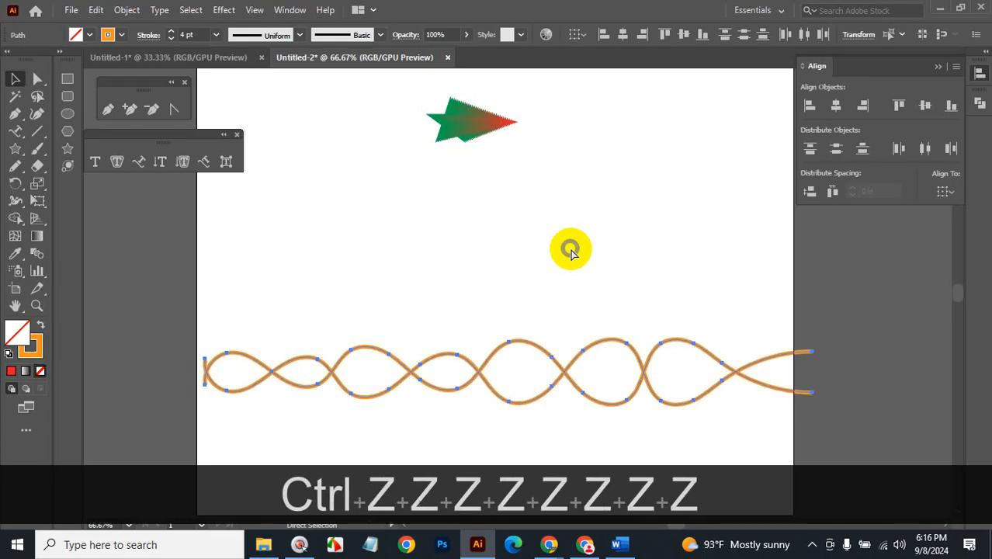
{"action": "key", "text": "ctrl+z"}
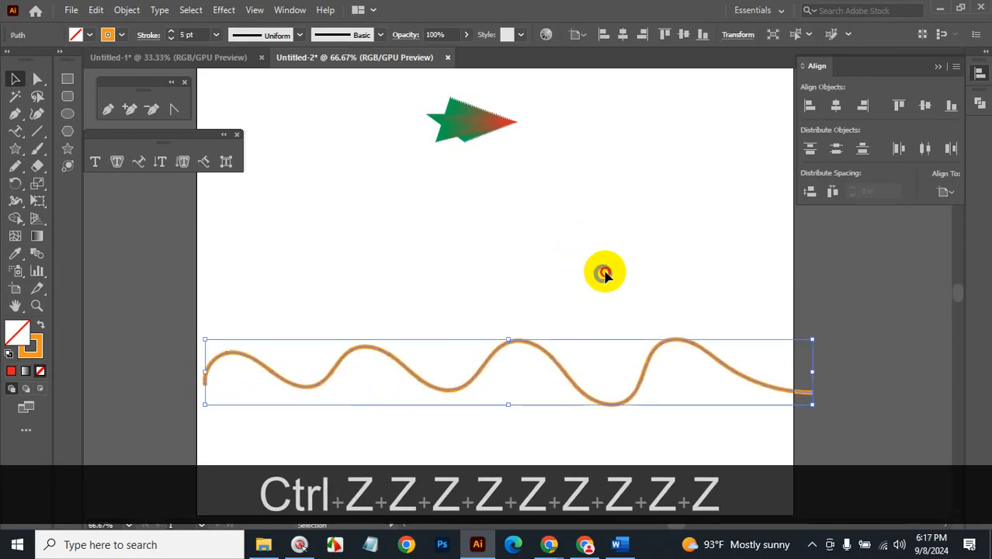
{"action": "left_click", "coordinate": [604, 271]}
{"action": "key", "text": "ctrl+alt+space"}
{"action": "left_click", "coordinate": [569, 351], "text": "ctrl+alt"}
{"action": "left_click", "coordinate": [569, 352], "text": "ctrl+alt"}
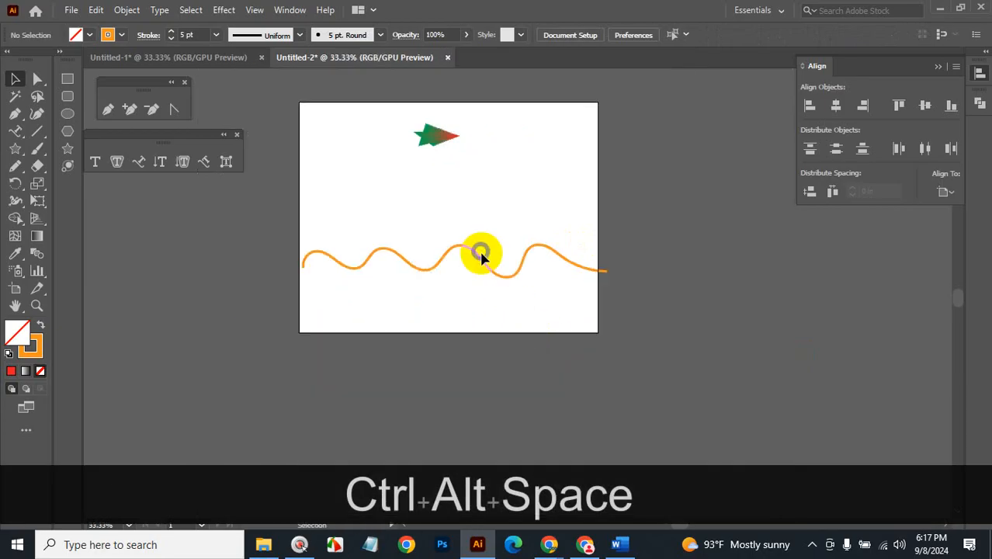
Alt-drag a copy of the orange wave below the original and thin both to 2 pt.
{"action": "left_click", "coordinate": [497, 278]}
{"action": "left_click_drag", "start_coordinate": [498, 278], "coordinate": [509, 332]}
{"action": "left_click", "coordinate": [431, 251], "text": "shift"}
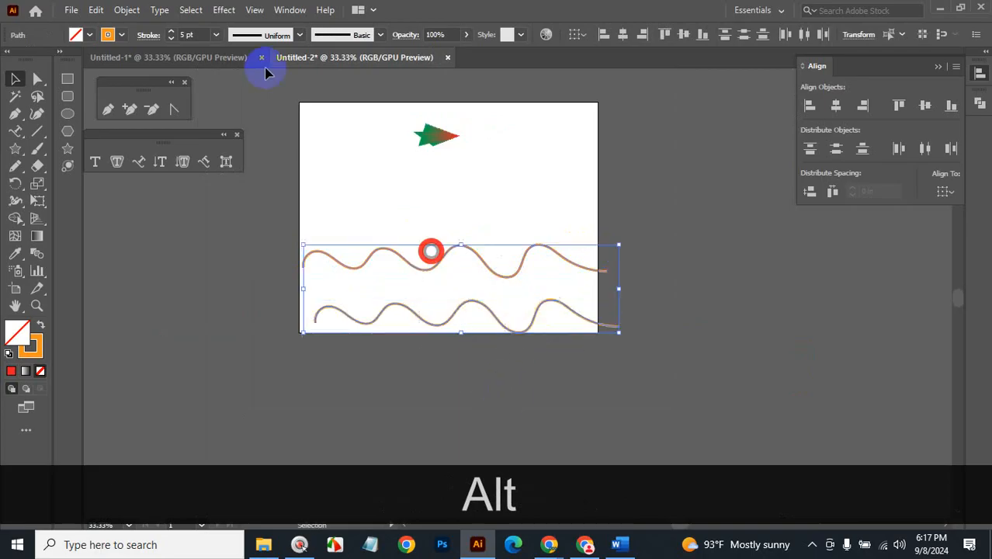
{"action": "left_click", "coordinate": [190, 34]}
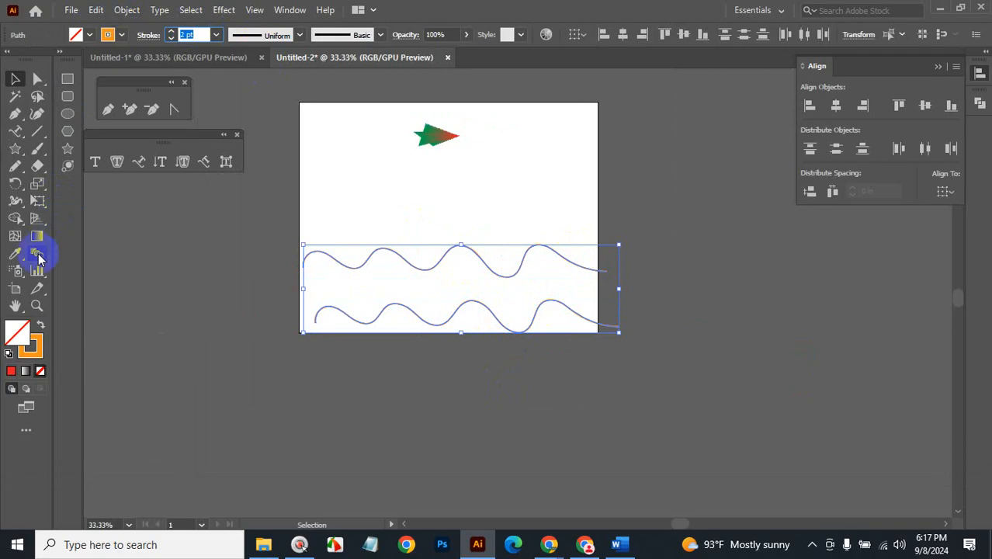
Blend the upper wave into the lower one with the Blend tool.
{"action": "mouse_move", "coordinate": [400, 204]}
{"action": "left_mouse_down"}
{"action": "mouse_move", "coordinate": [390, 201]}
{"action": "mouse_move", "coordinate": [448, 356]}
{"action": "left_mouse_up"}
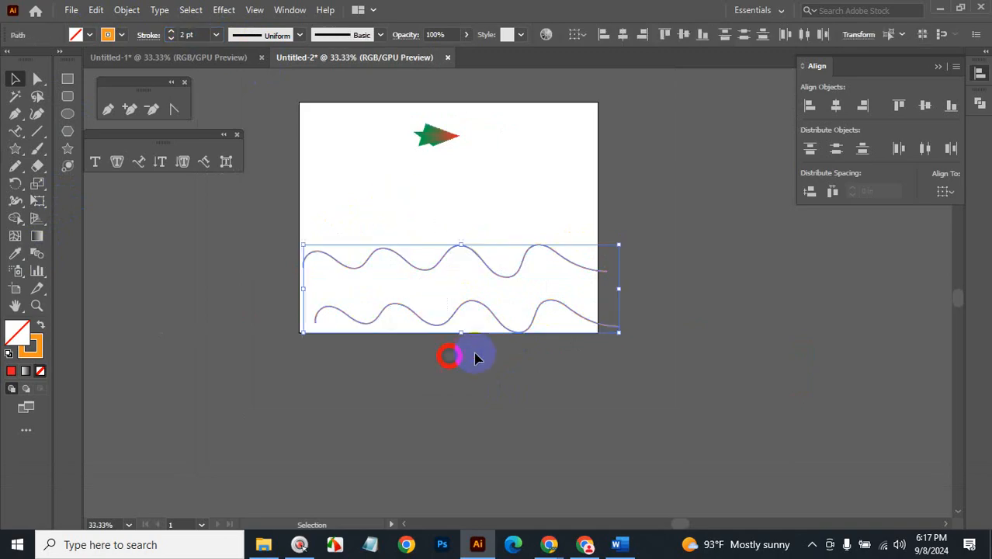
{"action": "left_click", "coordinate": [39, 256]}
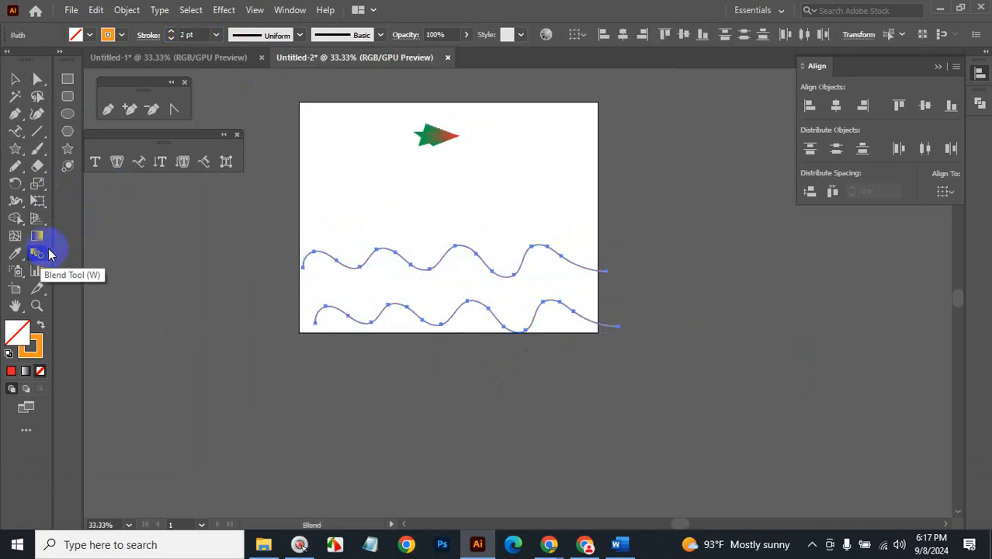
{"action": "left_click", "coordinate": [437, 267]}
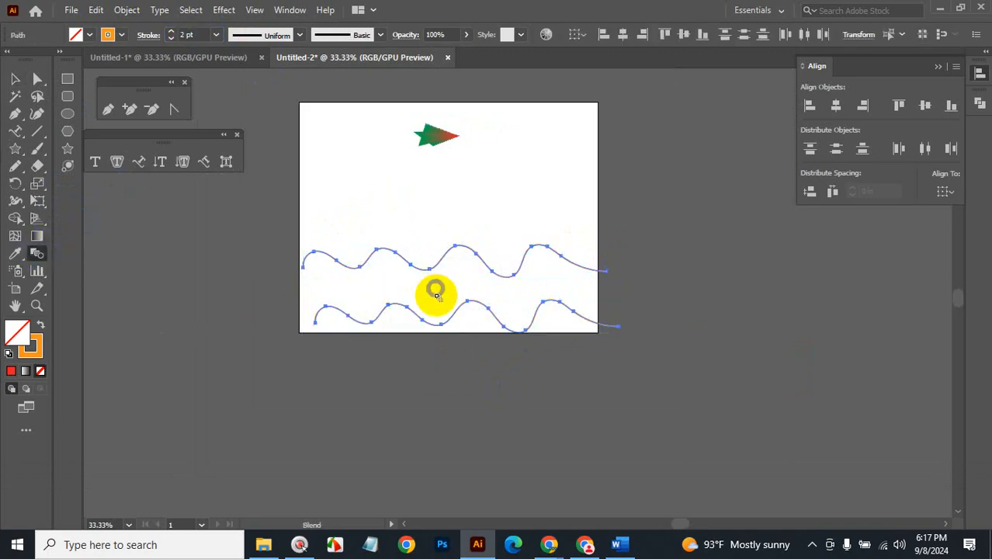
{"action": "left_click", "coordinate": [454, 313]}
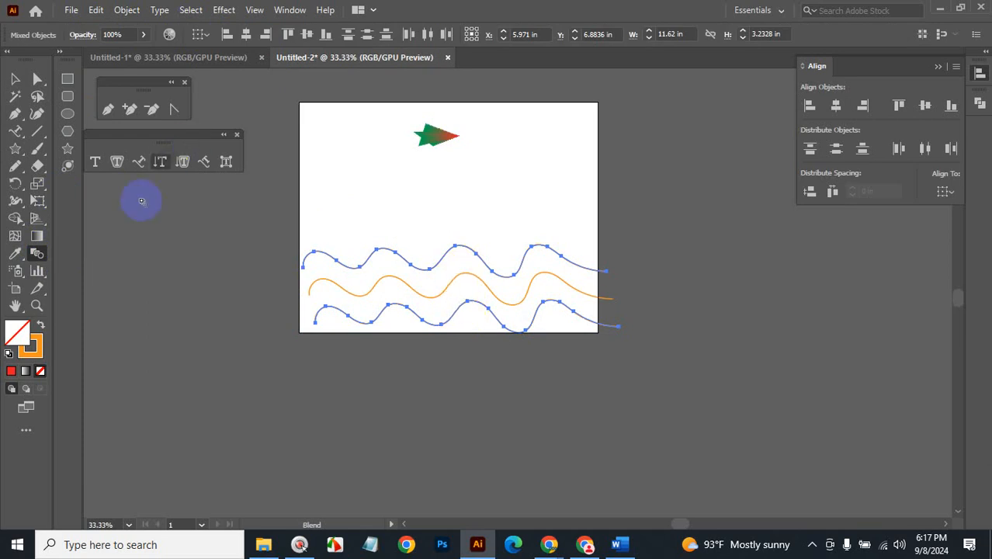
Set the blend spacing to 28 specified steps and zoom in on the ribbon.
{"action": "double_click", "coordinate": [37, 254]}
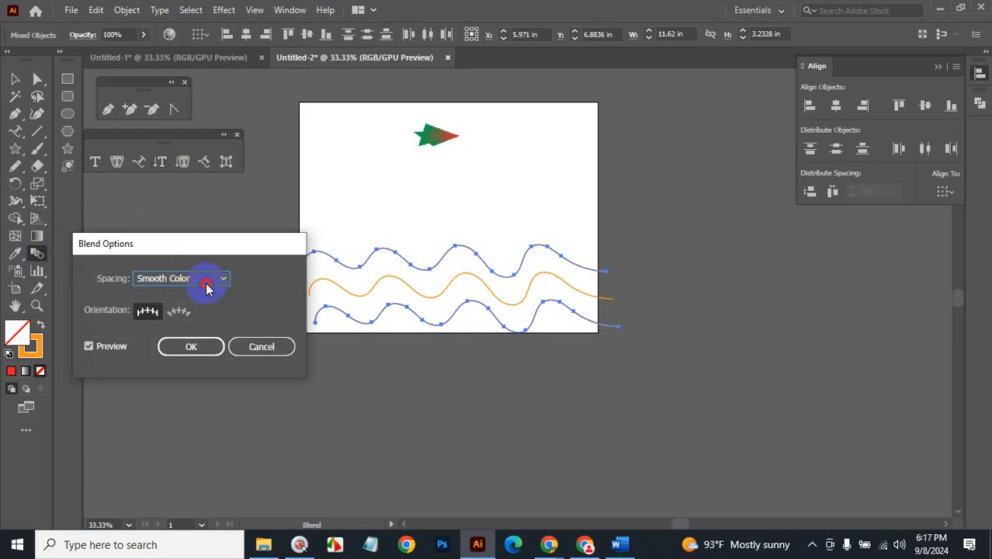
{"action": "left_click", "coordinate": [207, 285]}
{"action": "left_click", "coordinate": [219, 311]}
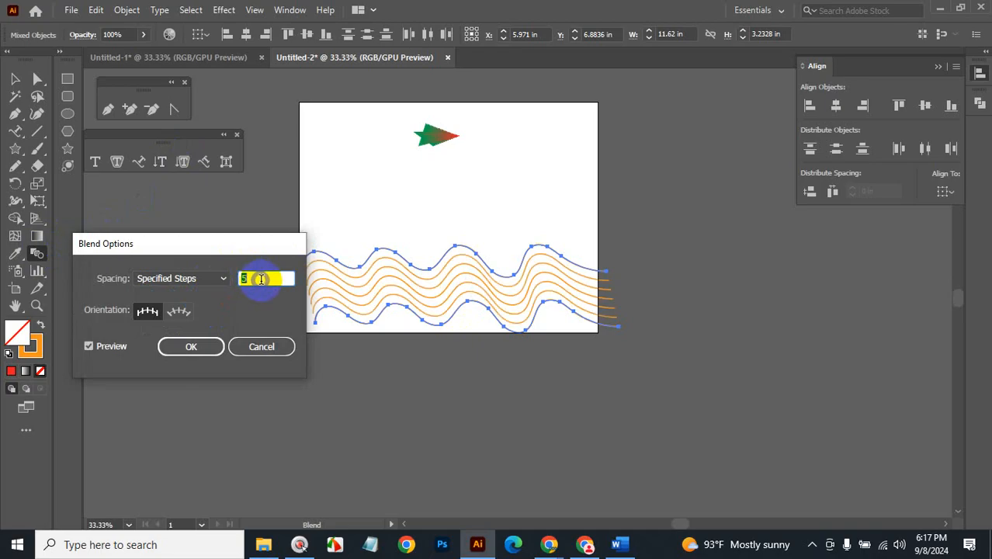
{"action": "key", "text": "Up"}
{"action": "key", "text": "Up"}
{"action": "key", "text": "Up"}
{"action": "key", "text": "Up"}
{"action": "key", "text": "Up"}
{"action": "key", "text": "Up"}
{"action": "key", "text": "Up"}
{"action": "key", "text": "Up"}
{"action": "key", "text": "Up"}
{"action": "key", "text": "Up"}
{"action": "key", "text": "Up"}
{"action": "key", "text": "Up"}
{"action": "key", "text": "Up"}
{"action": "key", "text": "Up"}
{"action": "key", "text": "Up"}
{"action": "key", "text": "Up"}
{"action": "key", "text": "Up"}
{"action": "key", "text": "Up"}
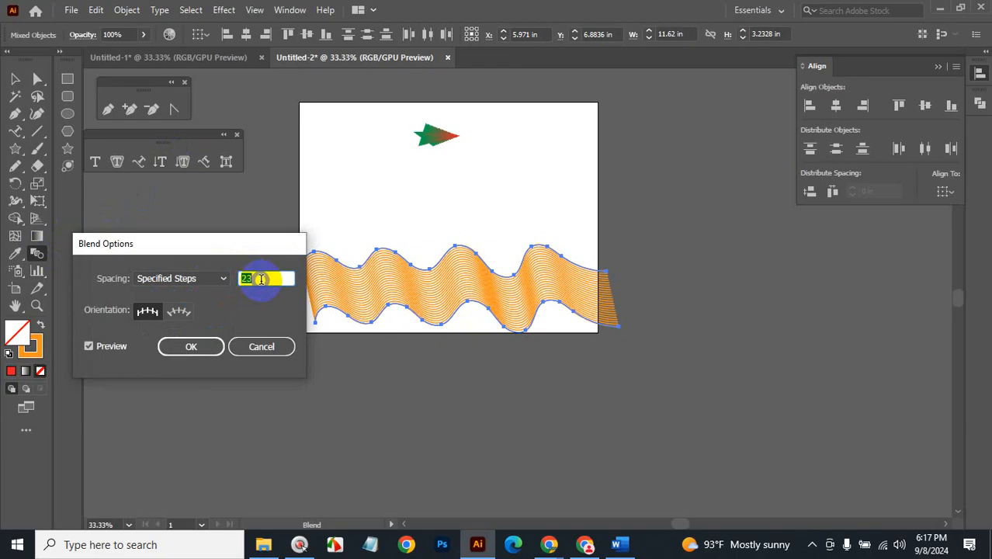
{"action": "key", "text": "Up"}
{"action": "key", "text": "Up"}
{"action": "key", "text": "Up"}
{"action": "key", "text": "Up"}
{"action": "key", "text": "Up"}
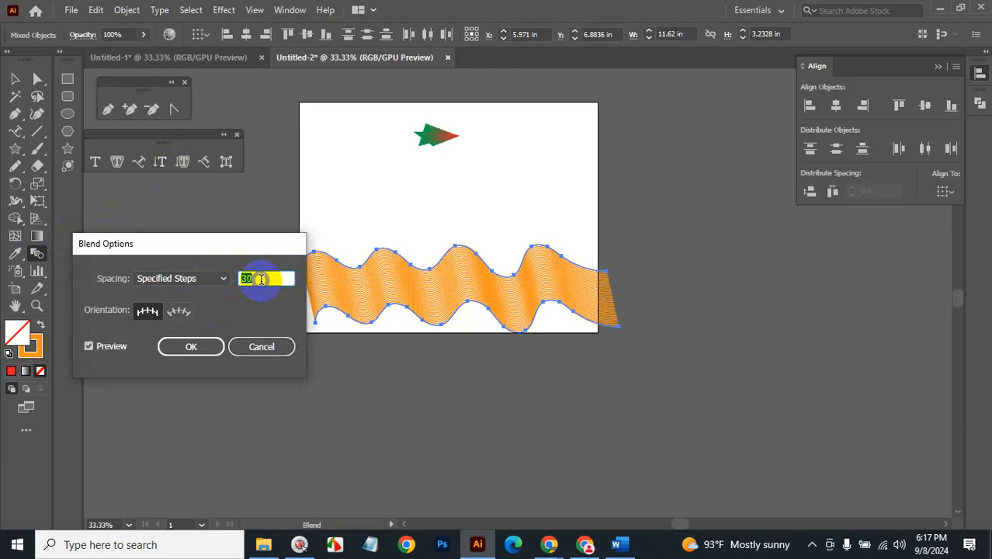
{"action": "left_click", "coordinate": [190, 346]}
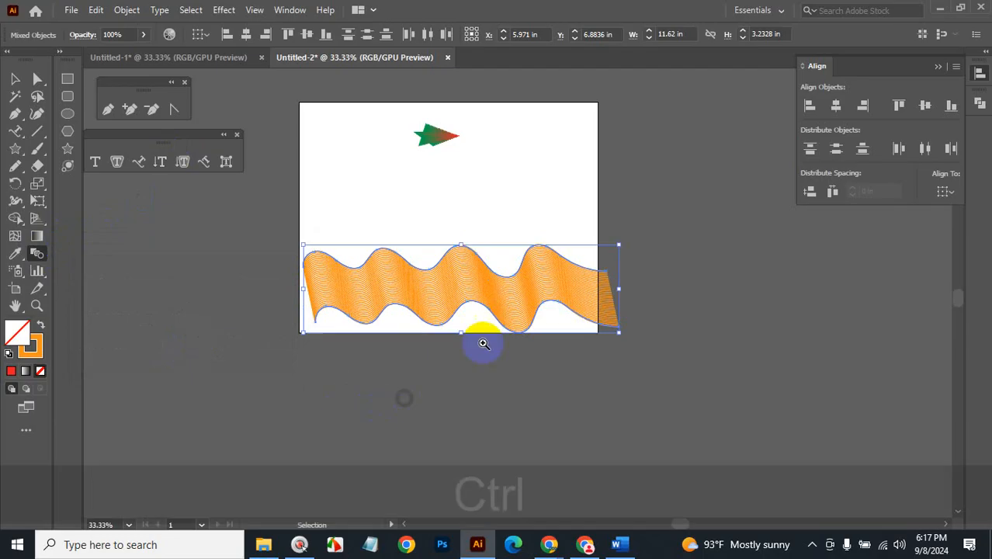
{"action": "left_click", "coordinate": [487, 339], "text": "ctrl"}
{"action": "left_click", "coordinate": [535, 242], "text": "ctrl"}
{"action": "left_click_drag", "start_coordinate": [512, 240], "coordinate": [540, 276]}
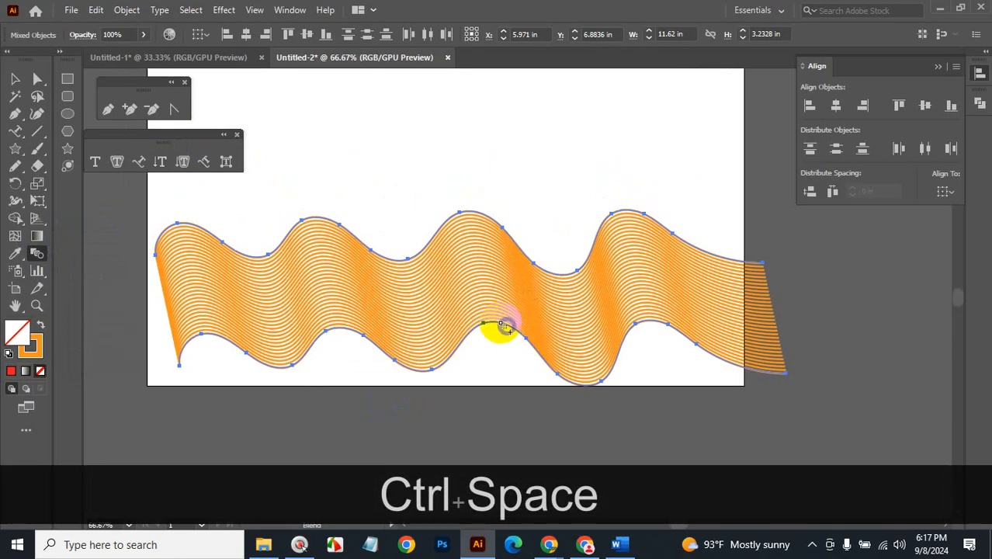
{"action": "left_click", "coordinate": [14, 79]}
{"action": "left_click", "coordinate": [454, 337]}
{"action": "left_click", "coordinate": [488, 330]}
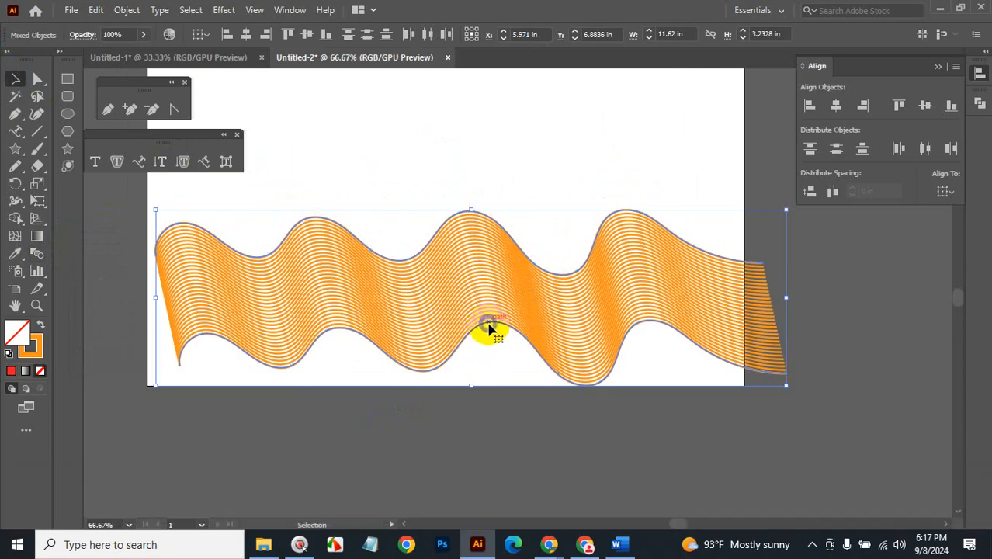
{"action": "key", "text": "ctrl+shift+a"}
{"action": "left_click", "coordinate": [512, 338]}
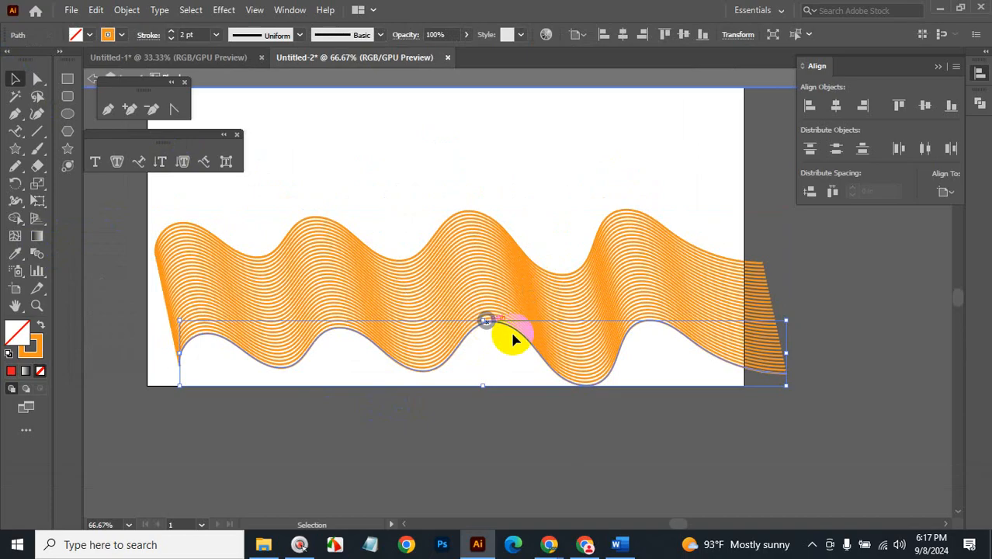
{"action": "left_click_drag", "start_coordinate": [792, 387], "coordinate": [660, 443]}
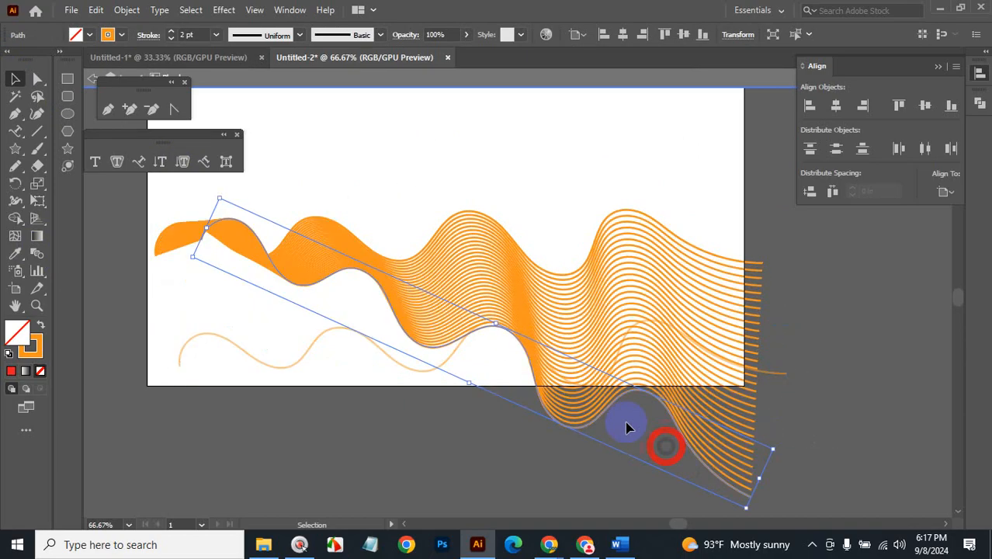
{"action": "left_click_drag", "start_coordinate": [590, 398], "coordinate": [605, 308]}
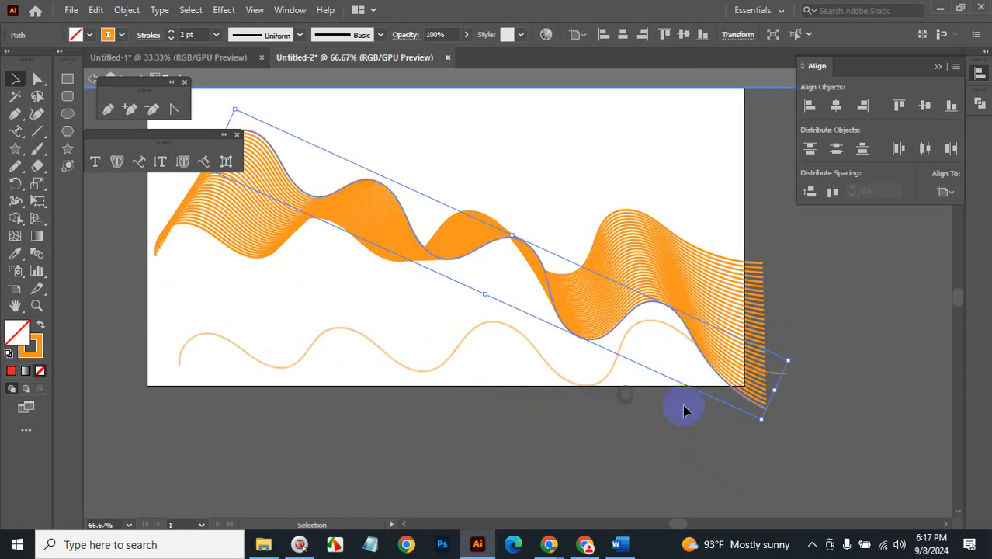
{"action": "left_click_drag", "start_coordinate": [765, 426], "coordinate": [735, 427]}
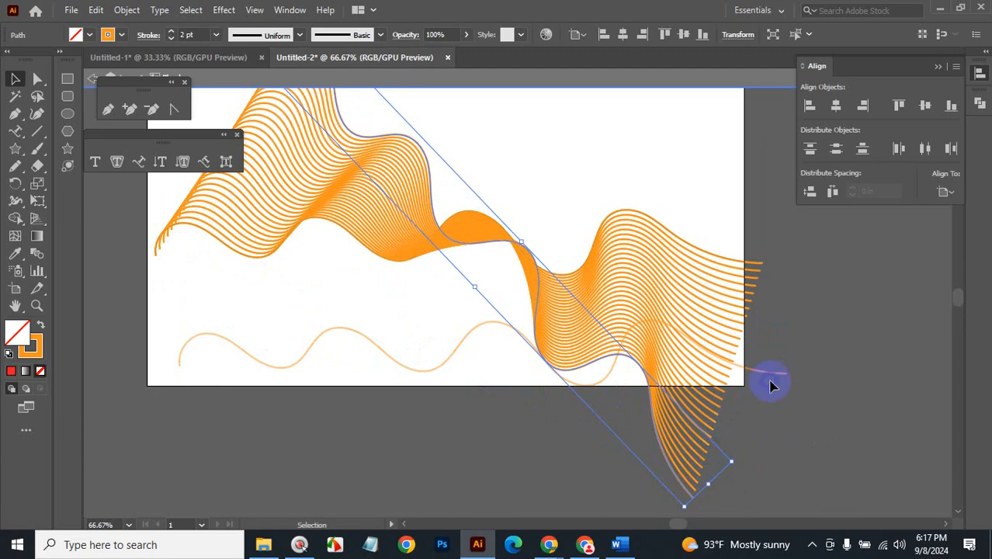
{"action": "key", "text": "ctrl+z"}
{"action": "key", "text": "ctrl+z"}
{"action": "key", "text": "ctrl+z"}
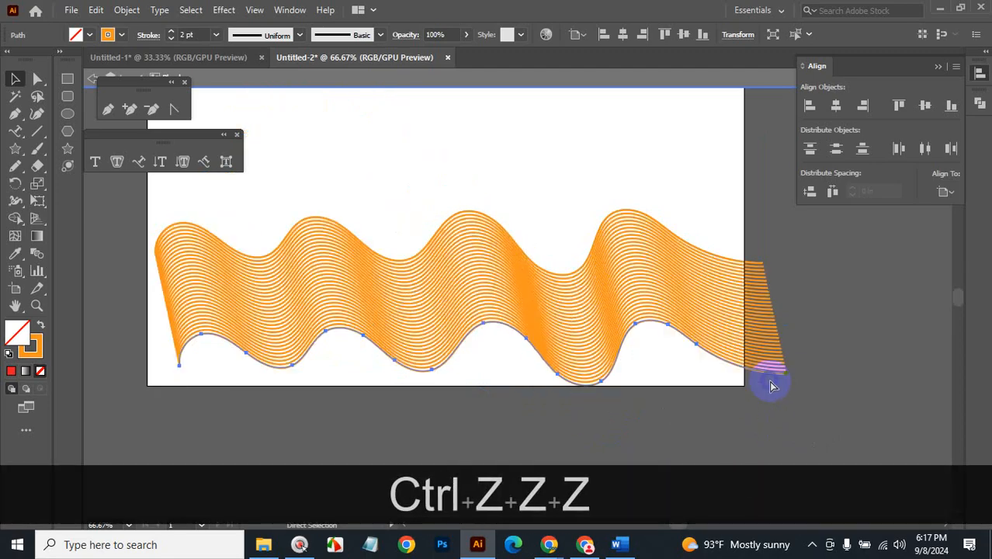
{"action": "left_click", "coordinate": [681, 426]}
{"action": "key", "text": "ctrl+space"}
{"action": "left_click", "coordinate": [573, 384], "text": "ctrl"}
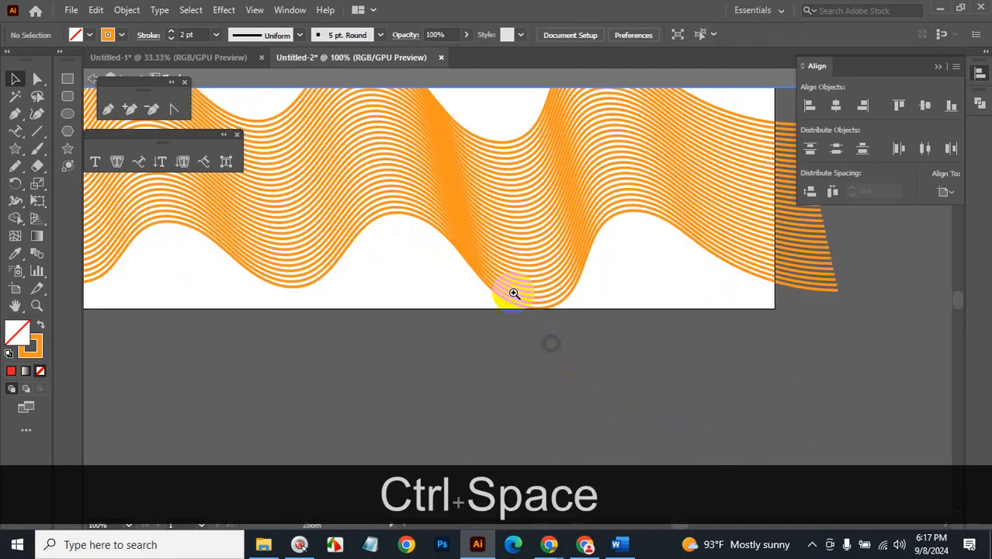
{"action": "left_click", "coordinate": [502, 281], "text": "ctrl"}
{"action": "left_click", "coordinate": [494, 263], "text": "ctrl"}
{"action": "left_click", "coordinate": [387, 234]}
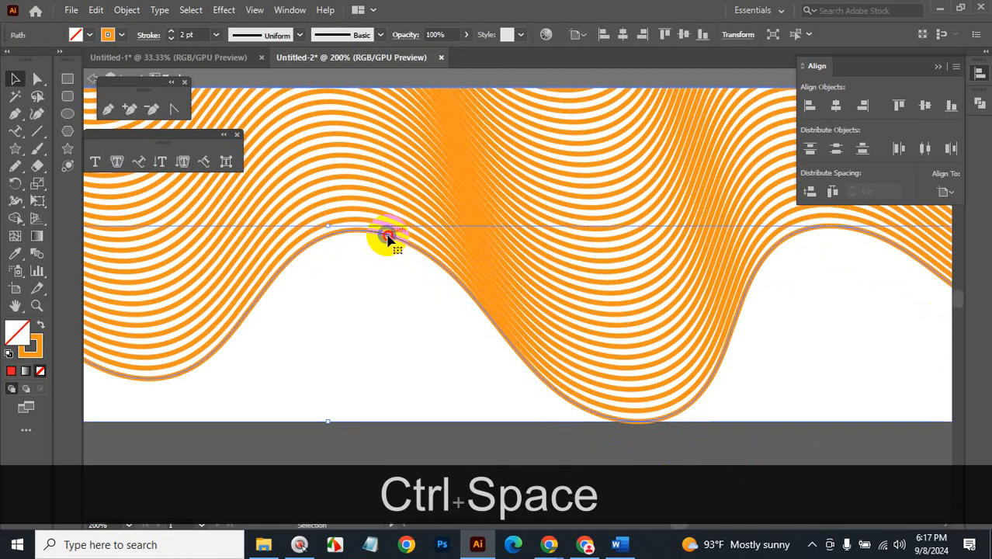
{"action": "key", "text": "ctrl+alt+space"}
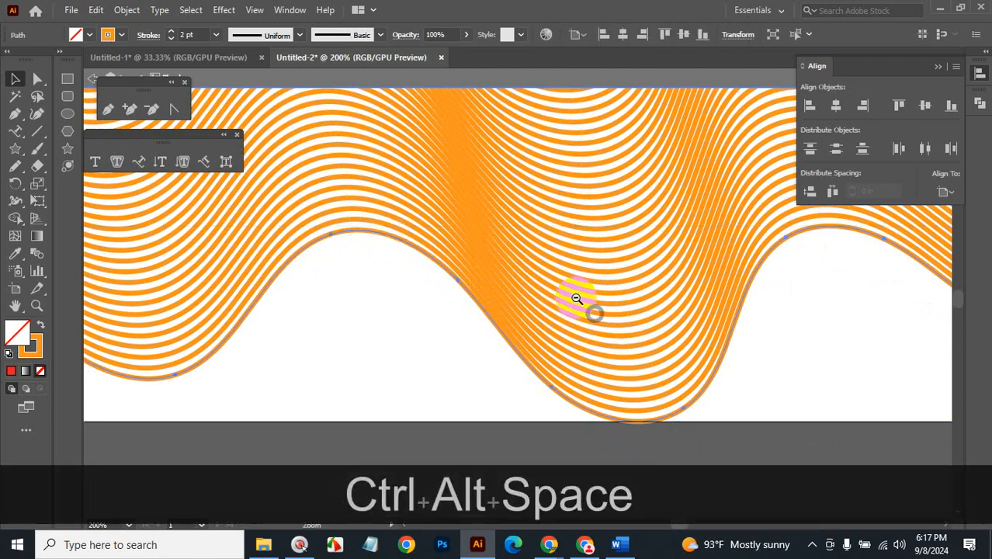
{"action": "left_click", "coordinate": [574, 302], "text": "ctrl+alt"}
{"action": "left_click", "coordinate": [551, 282], "text": "ctrl+alt"}
{"action": "left_click", "coordinate": [550, 281], "text": "ctrl+alt"}
{"action": "left_click", "coordinate": [550, 281], "text": "ctrl+alt"}
{"action": "left_click", "coordinate": [550, 280], "text": "ctrl+alt"}
{"action": "left_click", "coordinate": [492, 327]}
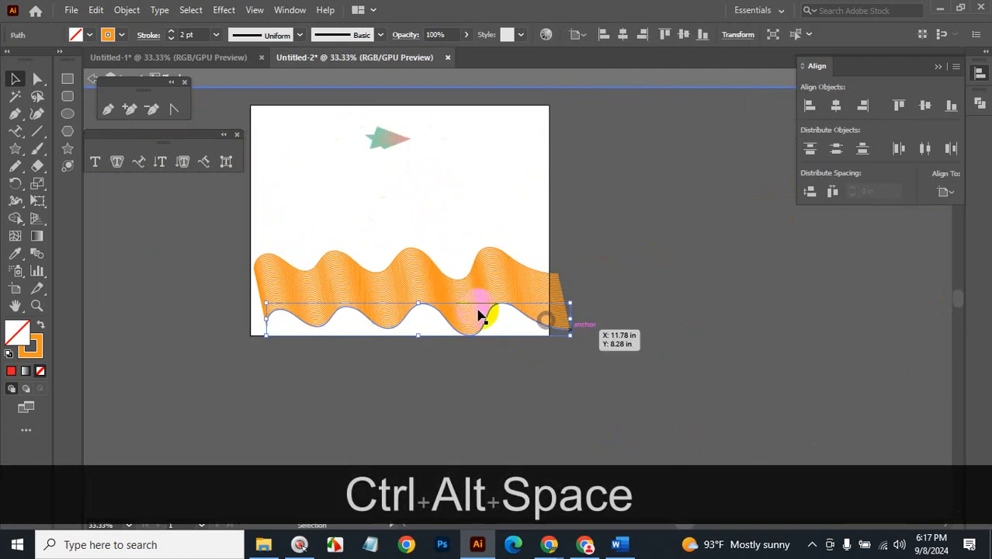
{"action": "left_click_drag", "start_coordinate": [487, 322], "coordinate": [528, 249]}
{"action": "key", "text": "ctrl+z"}
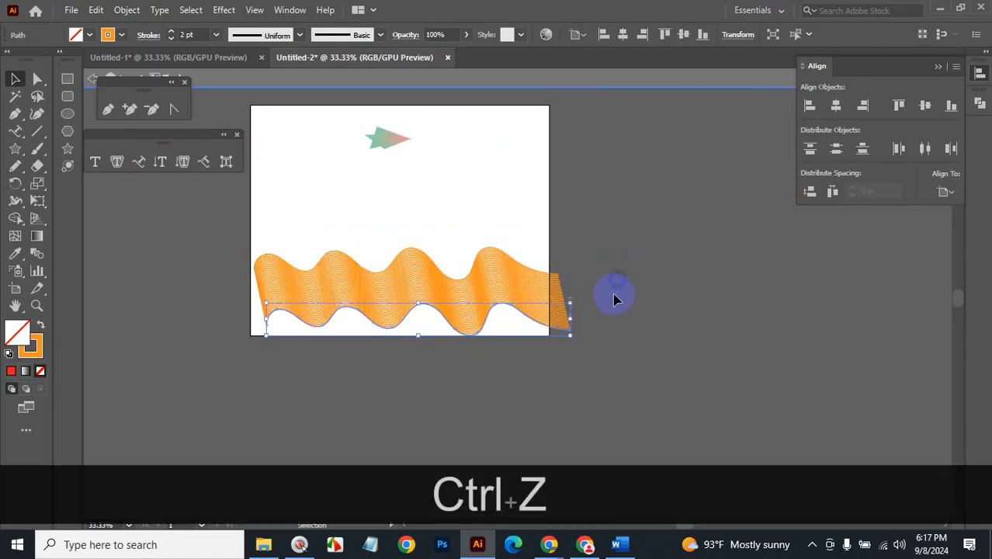
{"action": "left_click_drag", "start_coordinate": [575, 340], "coordinate": [592, 221]}
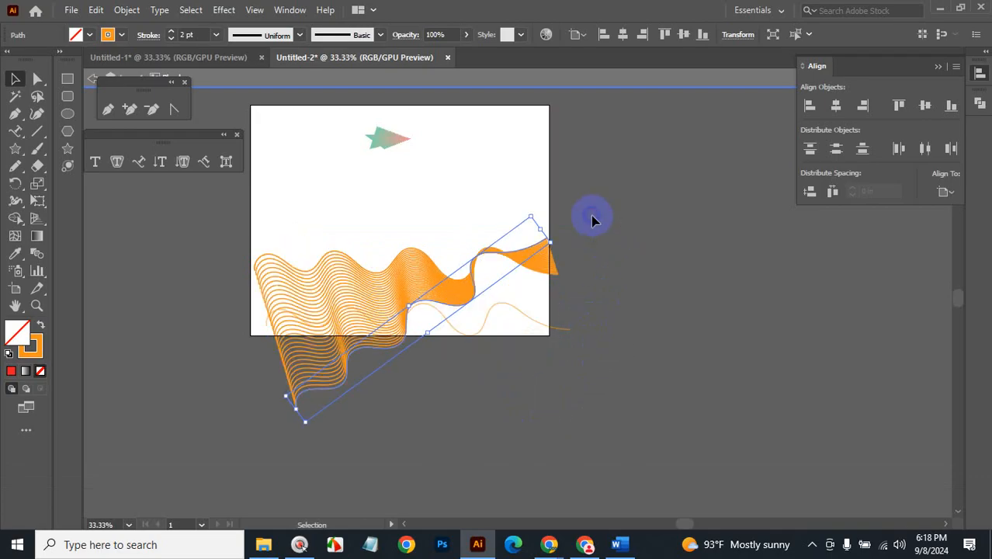
{"action": "left_click", "coordinate": [569, 344]}
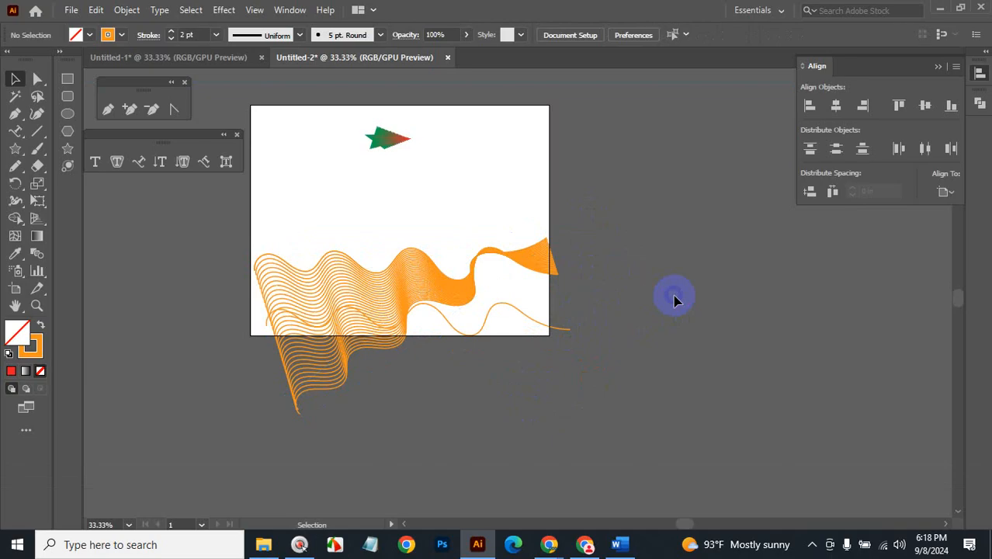
{"action": "key", "text": "ctrl+z"}
{"action": "key", "text": "ctrl+z"}
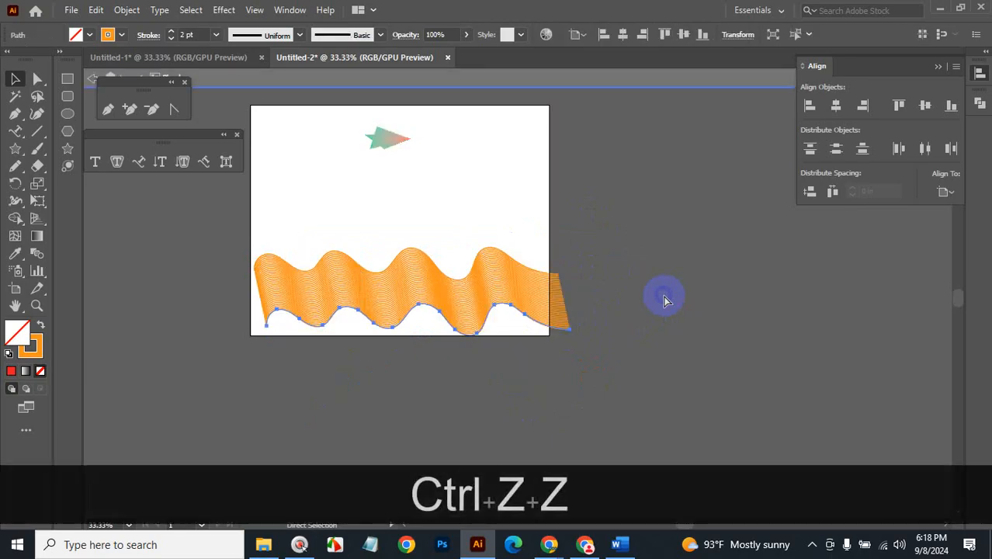
{"action": "left_click", "coordinate": [664, 301]}
{"action": "left_click", "coordinate": [429, 309]}
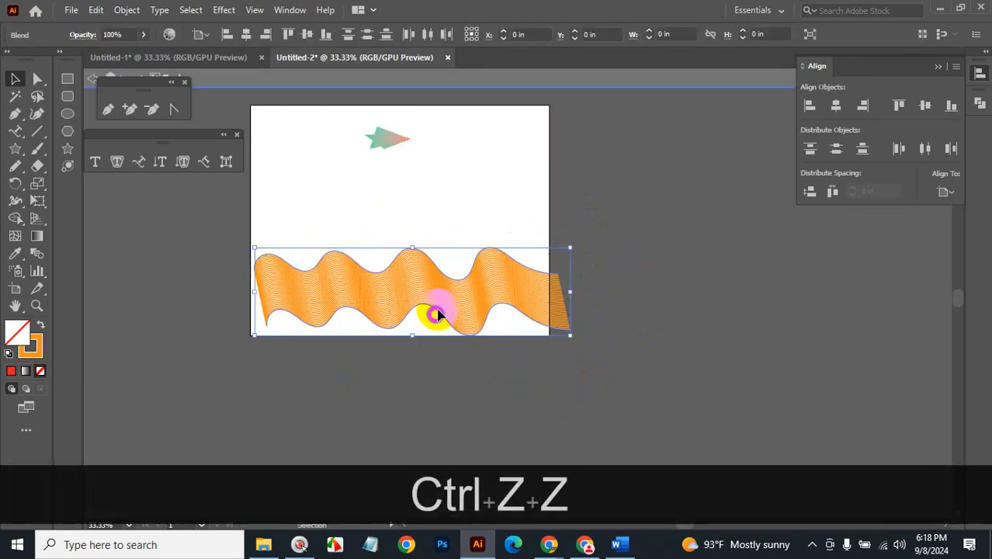
{"action": "left_click", "coordinate": [681, 305]}
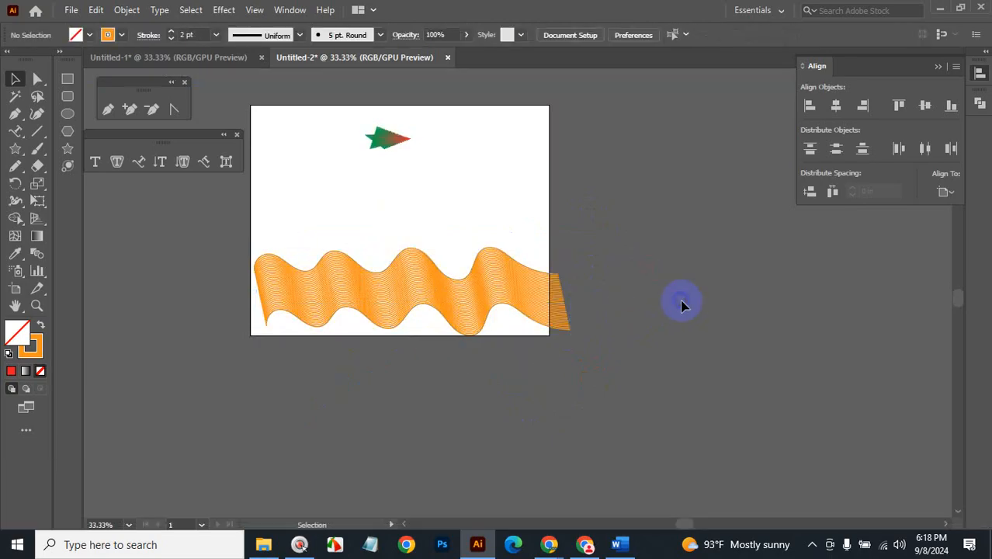
Select the ribbon's spine path and narrow it to about 3.77 in.
{"action": "left_click", "coordinate": [409, 255]}
{"action": "key", "text": "ctrl+z"}
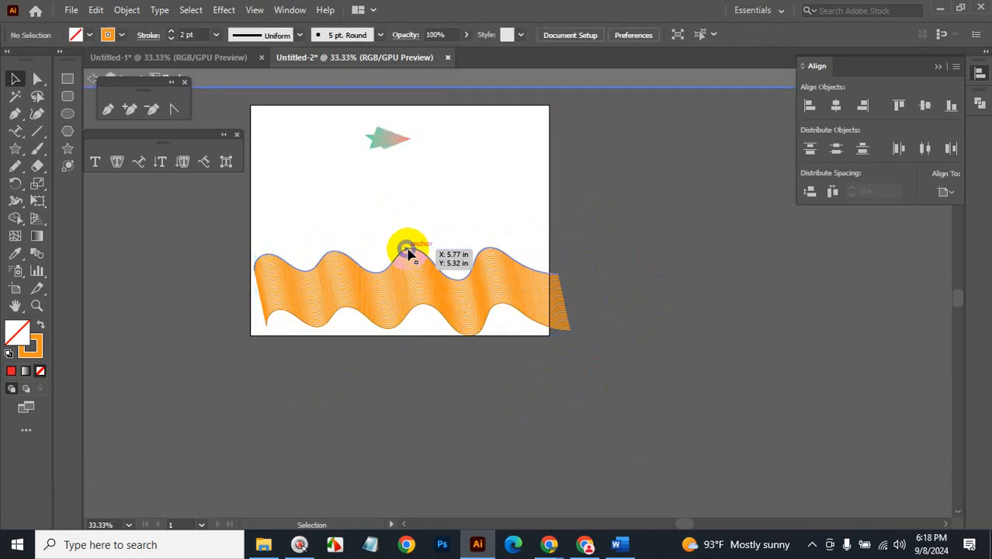
{"action": "left_click", "coordinate": [506, 257]}
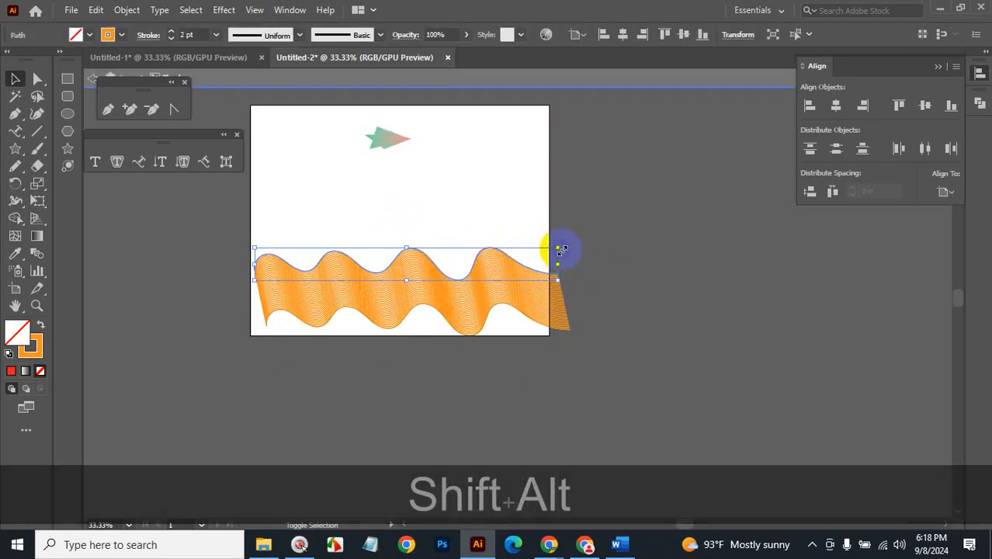
{"action": "left_click_drag", "start_coordinate": [550, 252], "coordinate": [535, 261]}
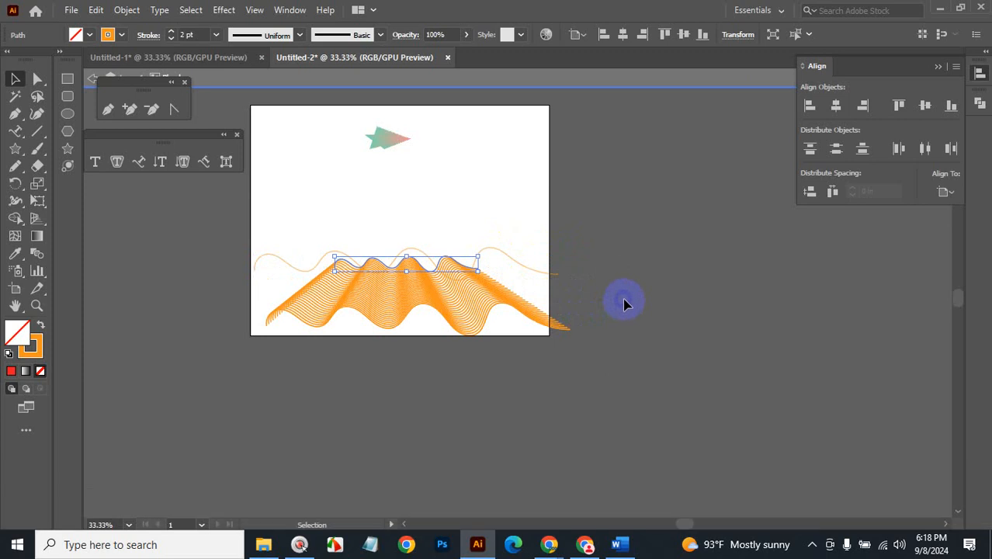
Drag a spine anchor down to twist the ribbon diagonally, then switch to Google Meet.
{"action": "left_click", "coordinate": [648, 307]}
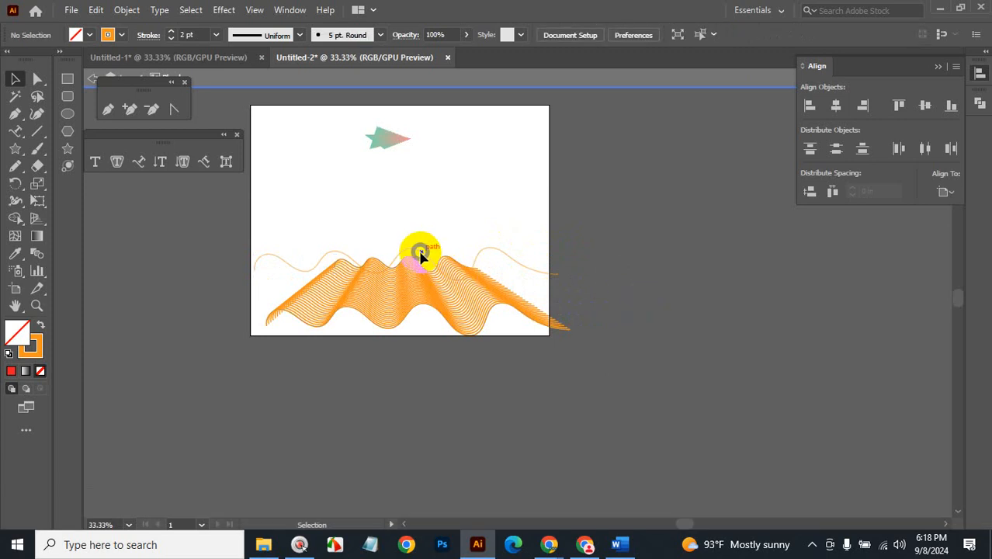
{"action": "left_click_drag", "start_coordinate": [416, 264], "coordinate": [413, 316]}
{"action": "left_click", "coordinate": [649, 302]}
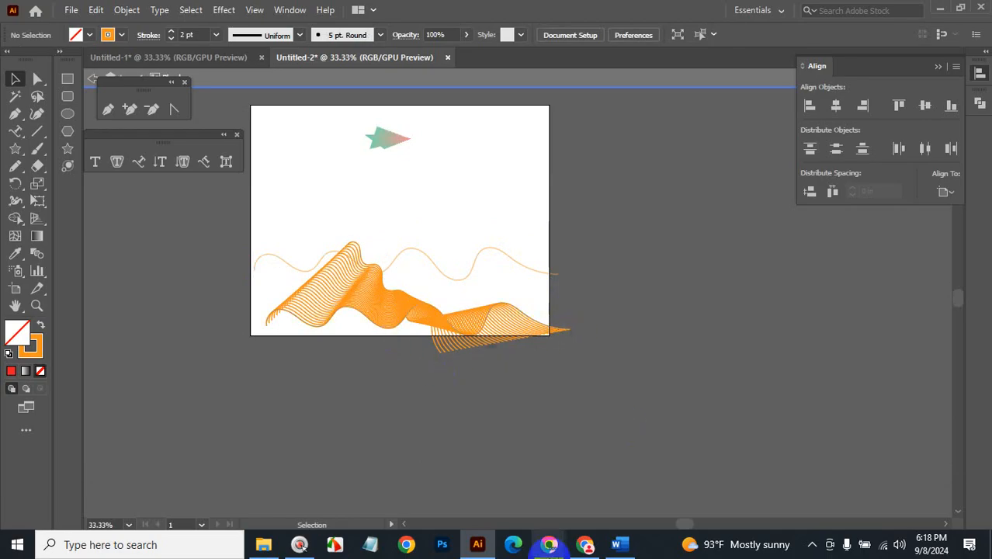
{"action": "mouse_move", "coordinate": [550, 544]}
{"action": "left_click", "coordinate": [480, 492]}
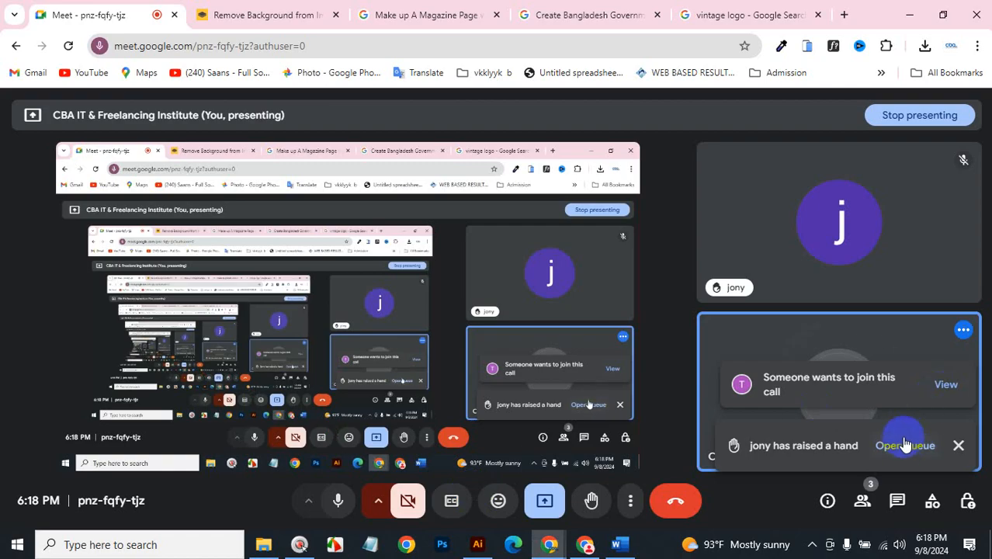
Admit the waiting participant from the People panel and minimize Chrome.
{"action": "left_click", "coordinate": [945, 384]}
{"action": "left_click", "coordinate": [909, 344]}
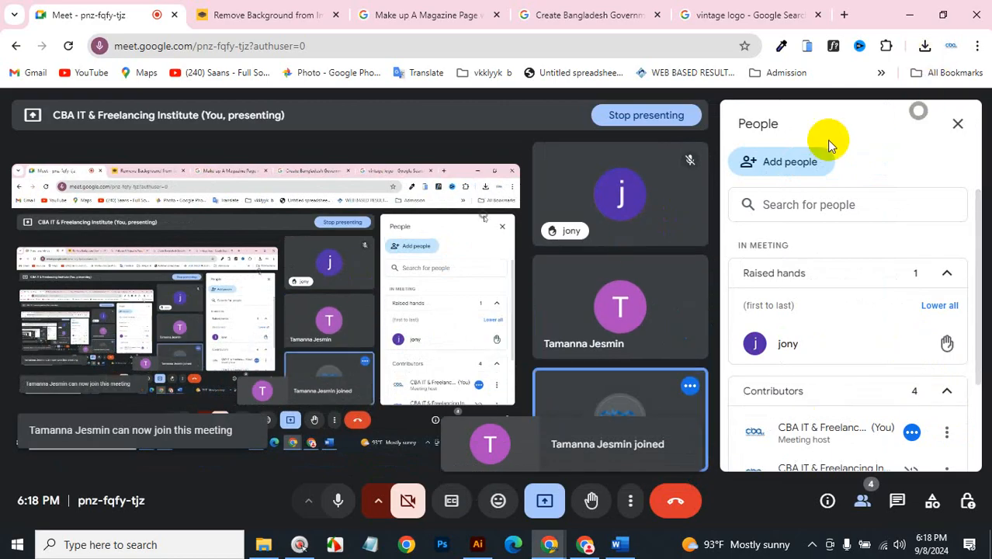
{"action": "left_click", "coordinate": [906, 19]}
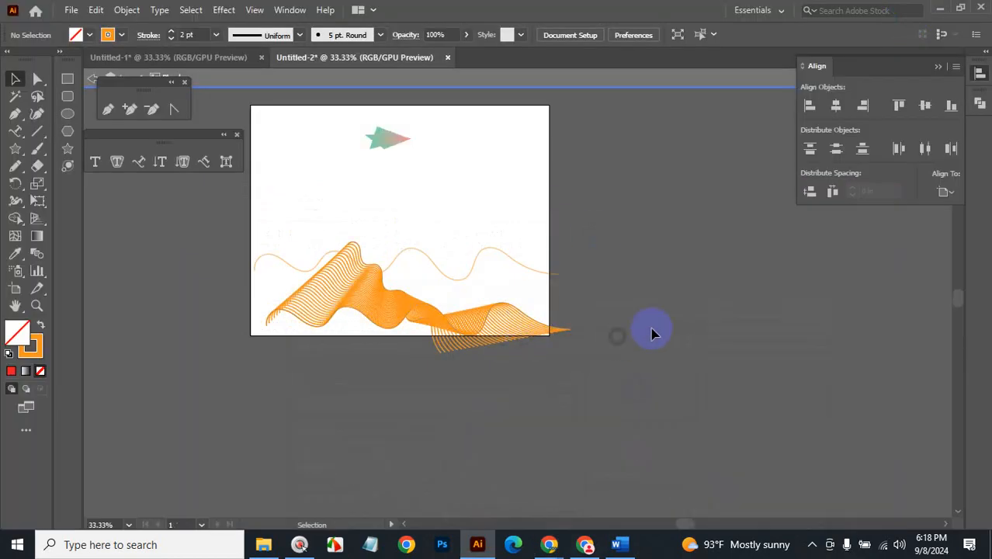
Delete the stray thin wave line and move the orange ribbon up-right past the artboard edge.
{"action": "left_click_drag", "start_coordinate": [411, 280], "coordinate": [575, 247]}
{"action": "key", "text": "BackSpace"}
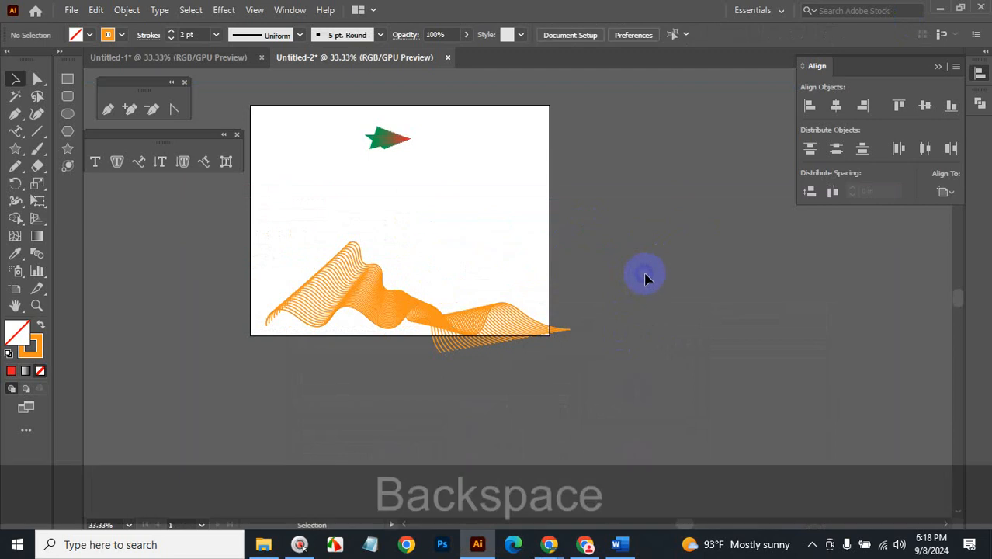
{"action": "left_click", "coordinate": [448, 326]}
{"action": "left_click_drag", "start_coordinate": [449, 326], "coordinate": [614, 250]}
Reselect the wave blend and make its stroke the active colour for editing.
{"action": "left_click", "coordinate": [608, 305]}
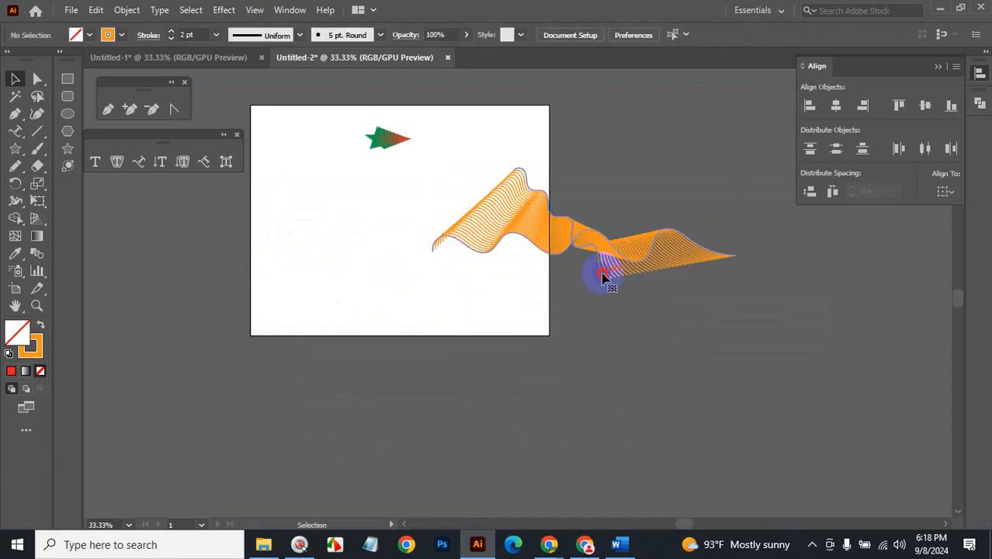
{"action": "left_click", "coordinate": [604, 278]}
{"action": "left_click", "coordinate": [36, 354]}
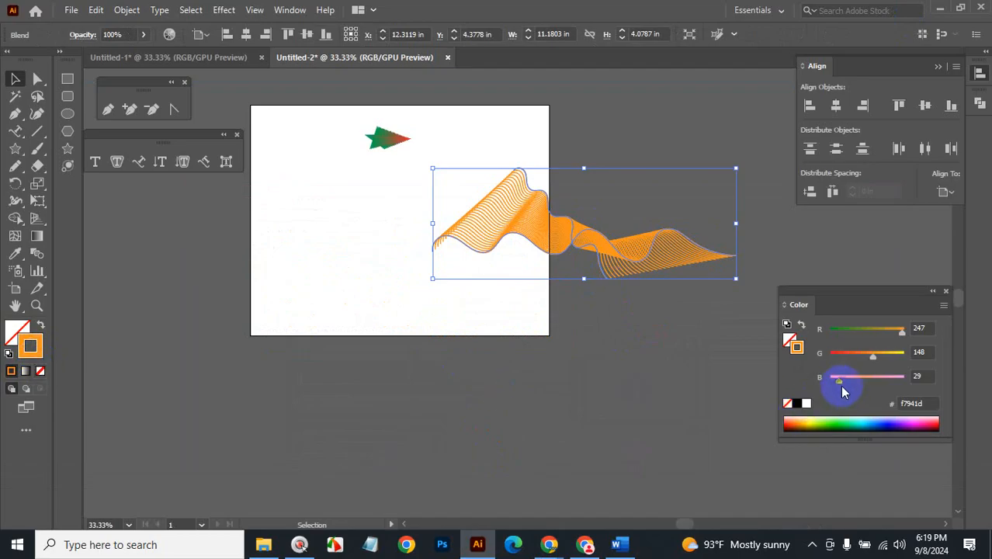
Give the ribbon's stroke a radial gradient running from a yellow stop to an orange stop.
{"action": "left_click_drag", "start_coordinate": [841, 387], "coordinate": [858, 381]}
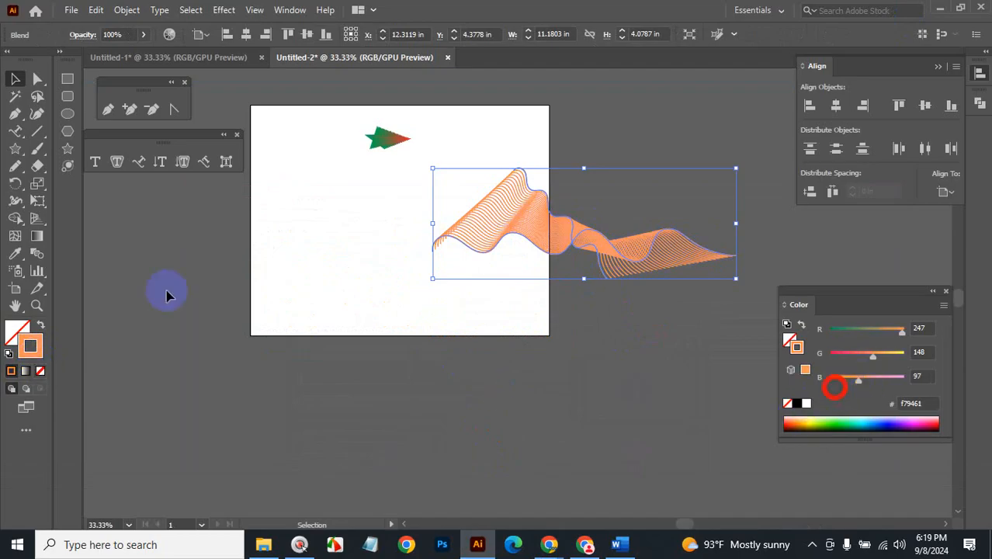
{"action": "left_click", "coordinate": [25, 371]}
{"action": "left_click", "coordinate": [473, 249]}
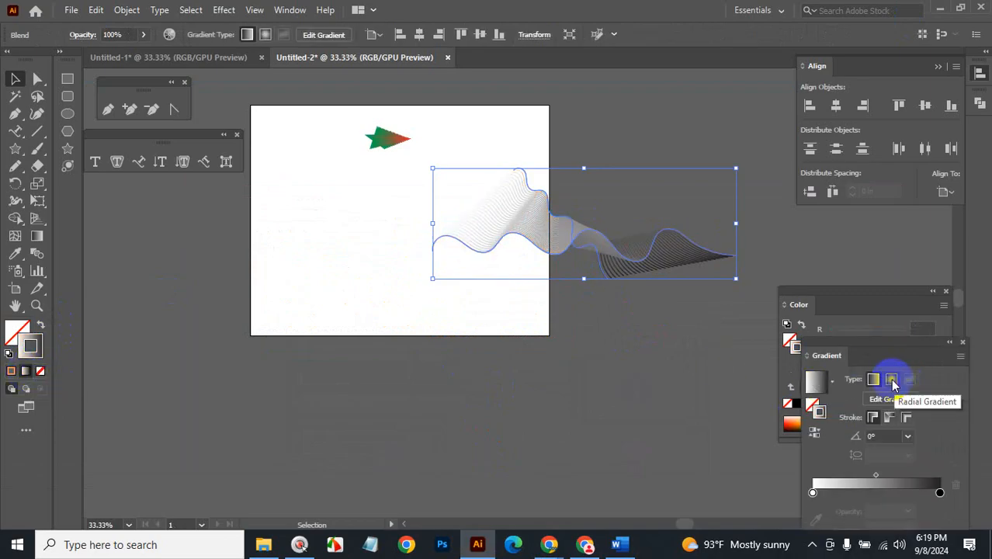
{"action": "left_click", "coordinate": [892, 380]}
{"action": "left_click", "coordinate": [815, 491]}
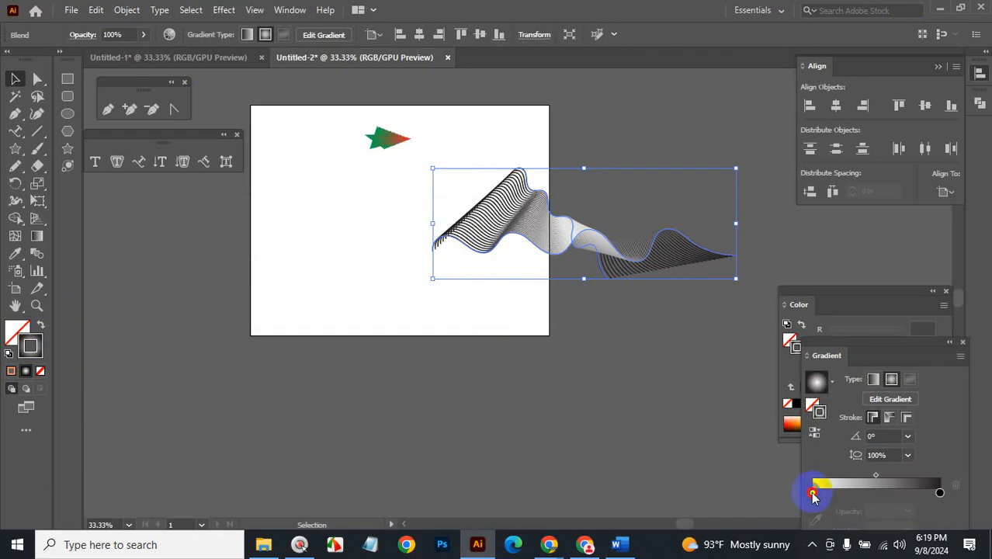
{"action": "double_click", "coordinate": [812, 492]}
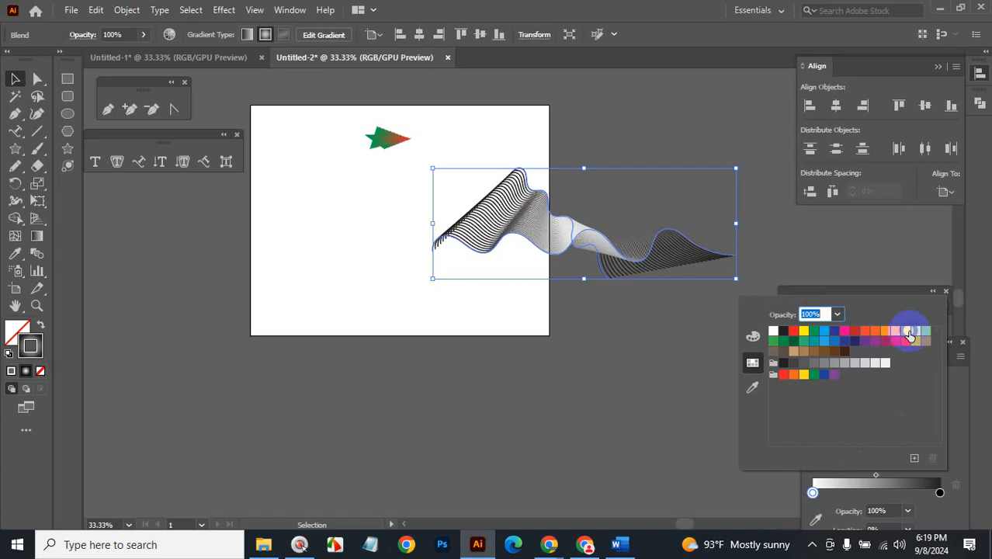
{"action": "left_click", "coordinate": [907, 332]}
{"action": "double_click", "coordinate": [939, 492]}
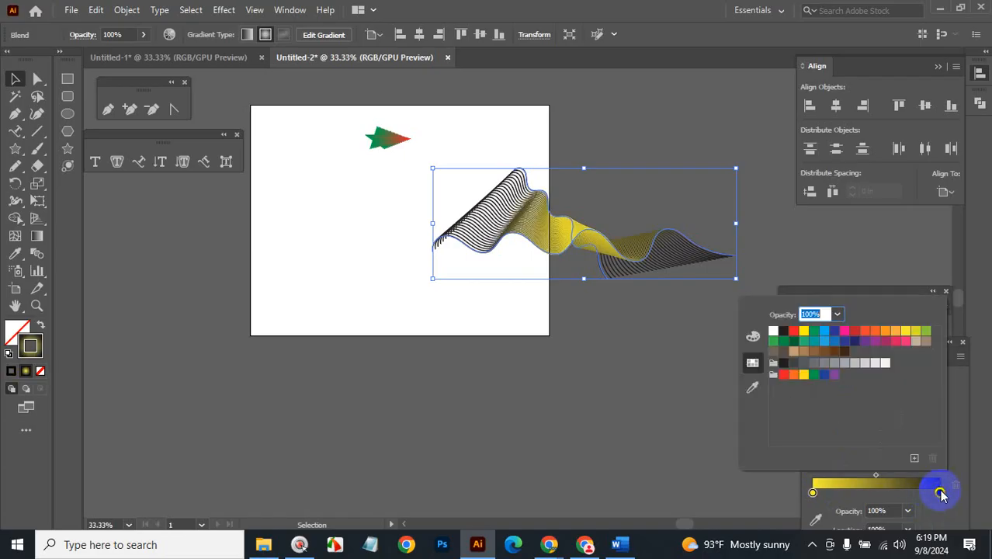
{"action": "left_click", "coordinate": [871, 336]}
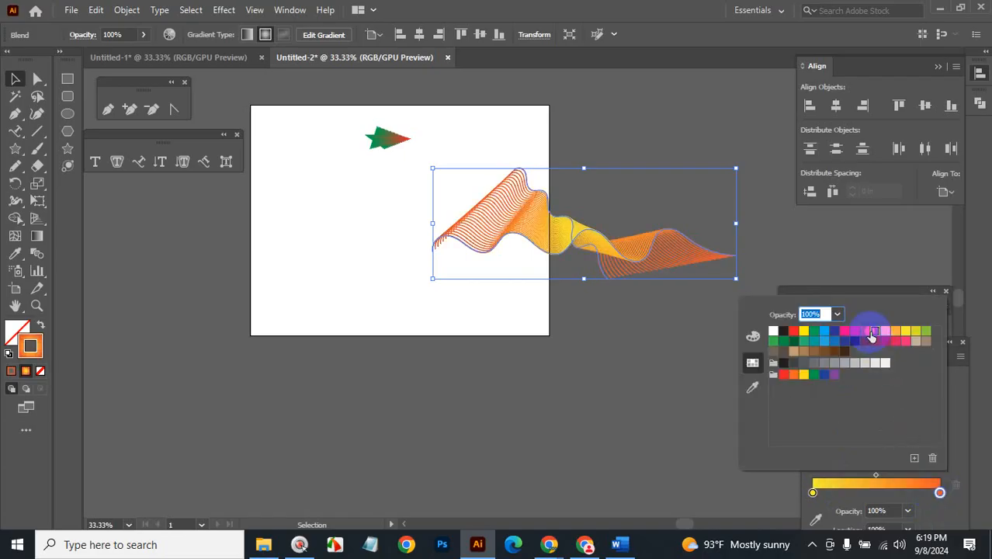
{"action": "left_click", "coordinate": [654, 384]}
Move the gradient ribbon left onto the artboard below the star.
{"action": "left_click", "coordinate": [652, 383]}
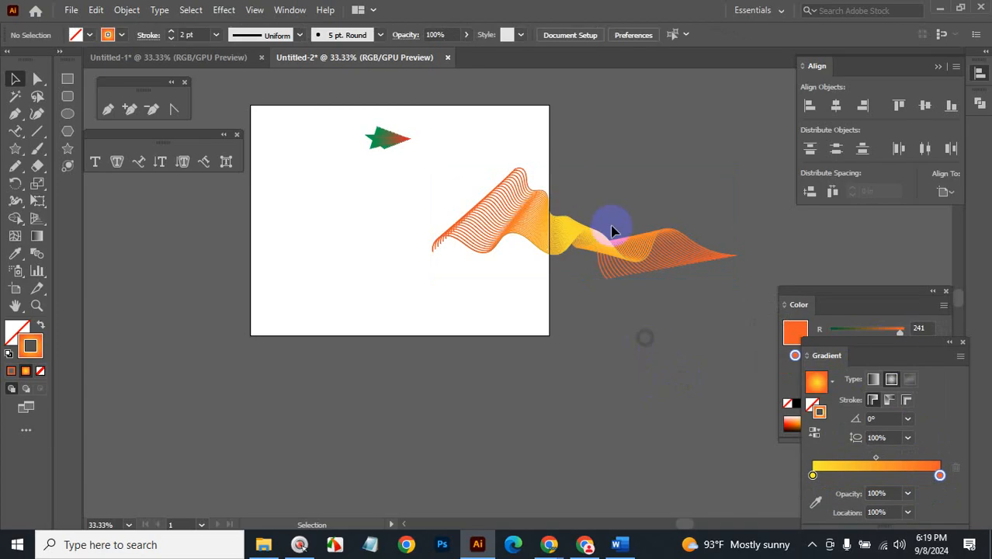
{"action": "left_click_drag", "start_coordinate": [611, 247], "coordinate": [420, 242]}
{"action": "left_click", "coordinate": [653, 316]}
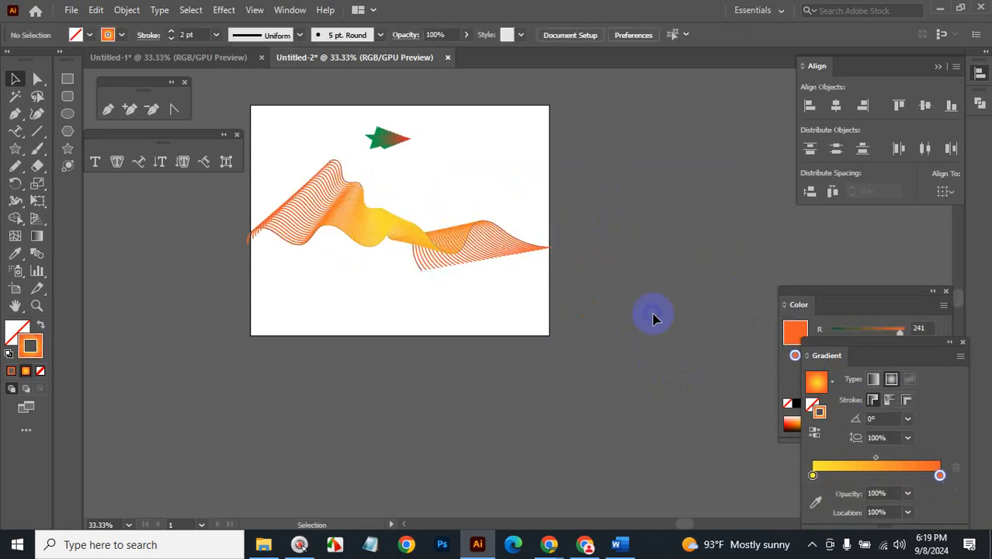
Check the Blends and Masks lessons in the Word course outline, then minimize Word.
{"action": "left_click", "coordinate": [619, 543]}
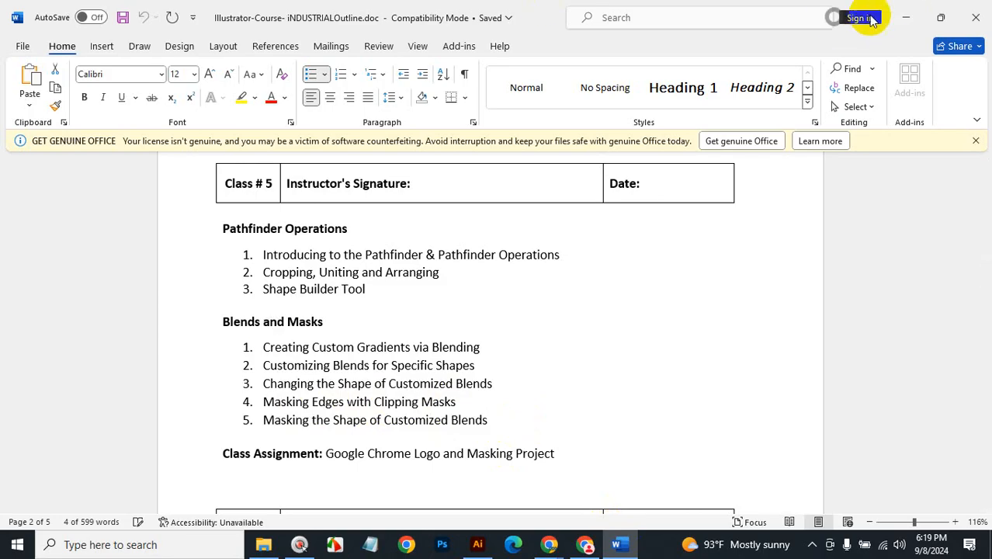
{"action": "left_click", "coordinate": [905, 17]}
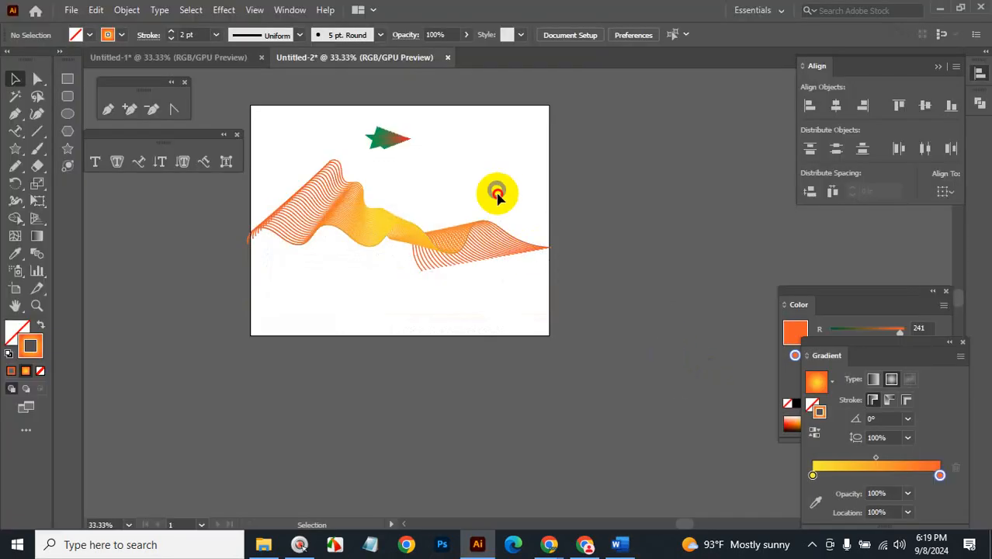
Marquee-select and delete the wavy ribbon blend, then the green-red star blend.
{"action": "left_click_drag", "start_coordinate": [496, 193], "coordinate": [441, 281]}
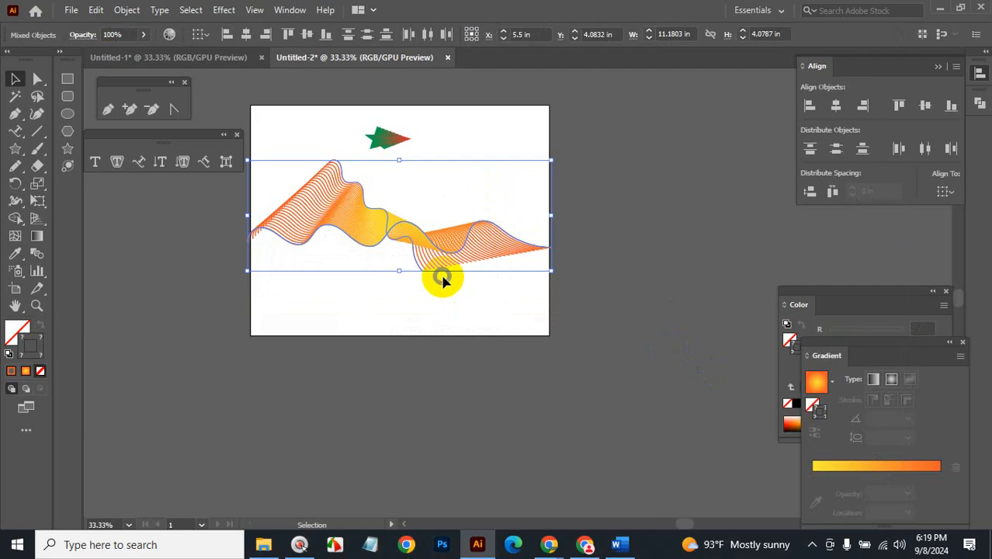
{"action": "left_click", "coordinate": [617, 289]}
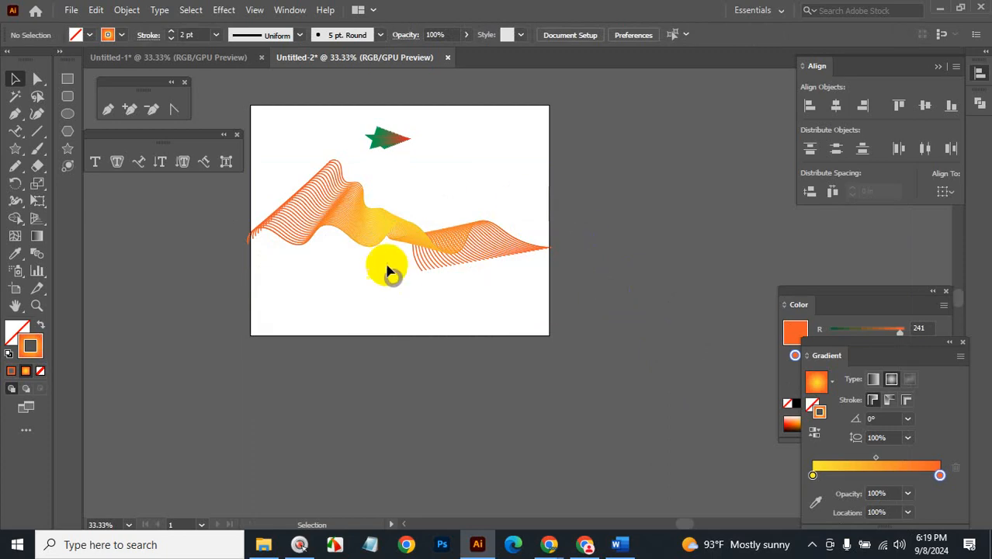
{"action": "left_click_drag", "start_coordinate": [458, 162], "coordinate": [377, 304]}
{"action": "key", "text": "BackSpace"}
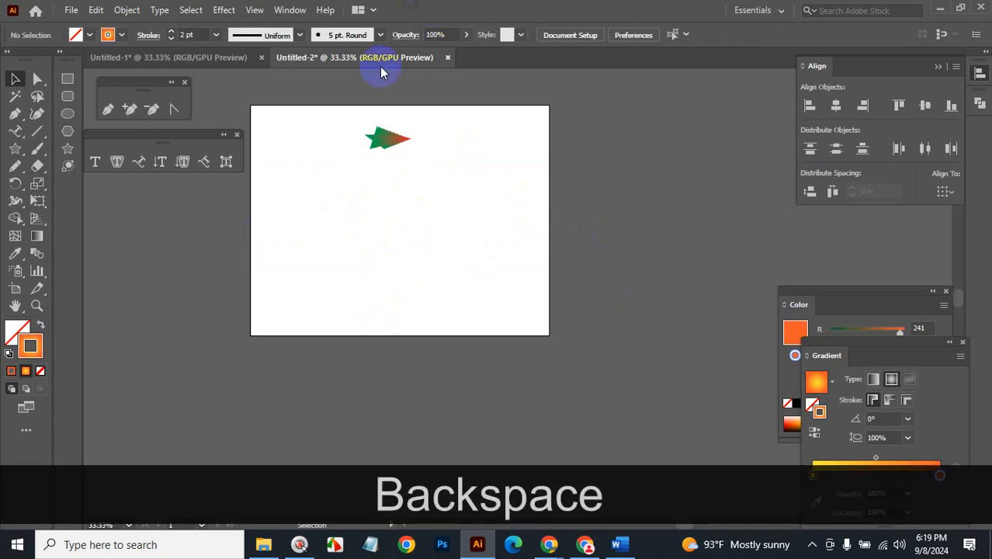
{"action": "left_click_drag", "start_coordinate": [339, 111], "coordinate": [566, 275]}
{"action": "key", "text": "BackSpace"}
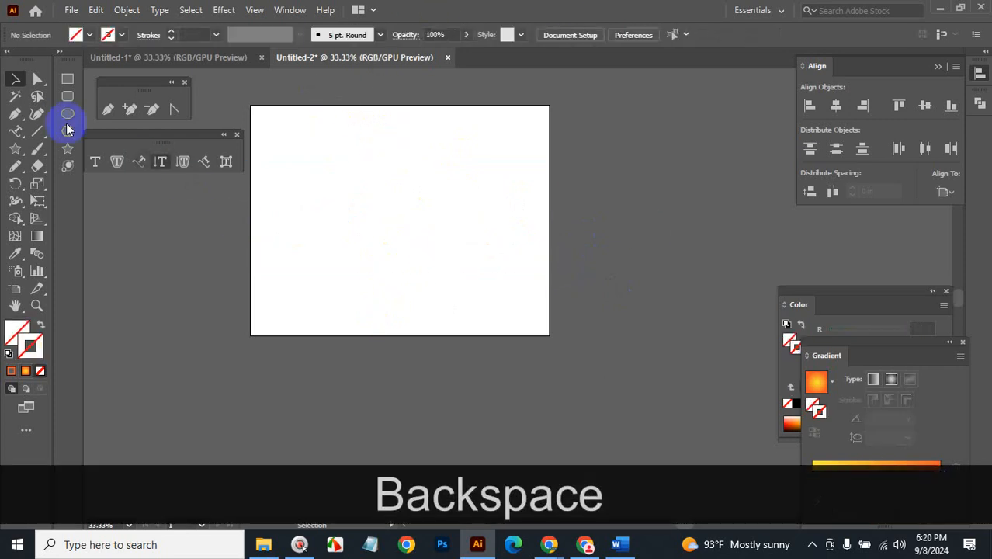
Draw a horizontal line near the top of the artboard and give it a green stroke.
{"action": "left_click", "coordinate": [36, 130]}
{"action": "left_click_drag", "start_coordinate": [317, 145], "coordinate": [474, 161]}
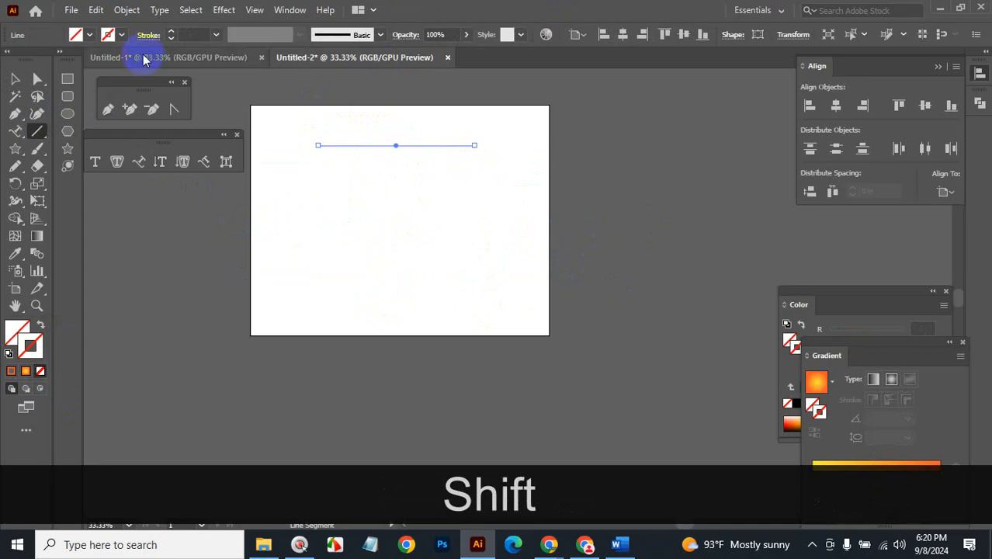
{"action": "left_click", "coordinate": [119, 34]}
{"action": "left_click", "coordinate": [70, 58]}
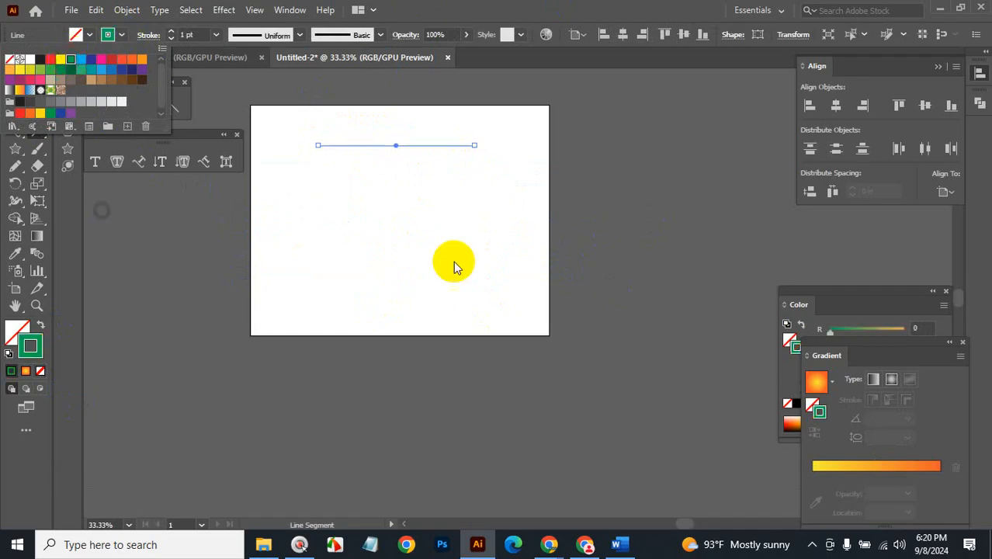
{"action": "left_click", "coordinate": [107, 34]}
Zoom to 66.67% and duplicate the green line downward into nine evenly spaced lines.
{"action": "left_click", "coordinate": [11, 80]}
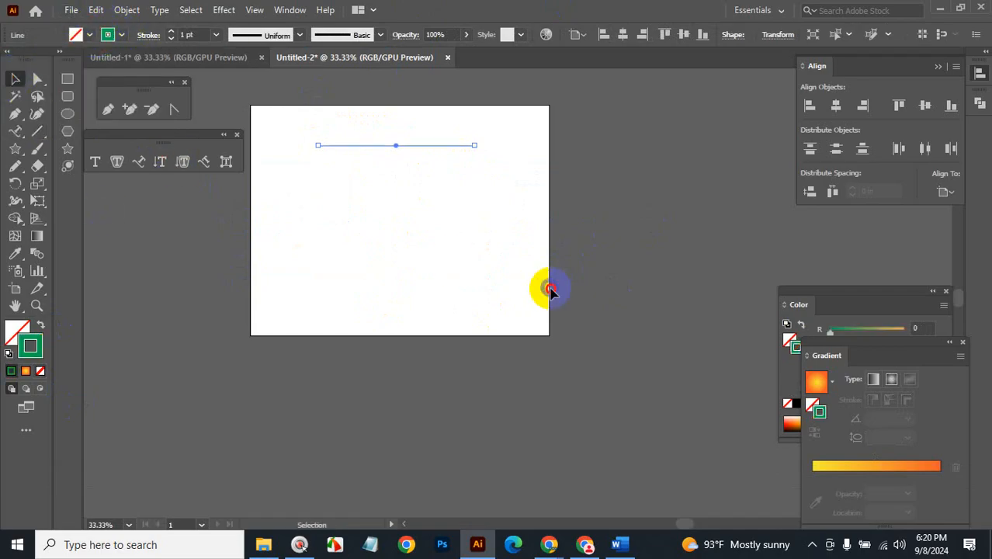
{"action": "left_click", "coordinate": [543, 284]}
{"action": "key", "text": "ctrl+space"}
{"action": "left_click", "coordinate": [412, 218]}
{"action": "left_click", "coordinate": [529, 257]}
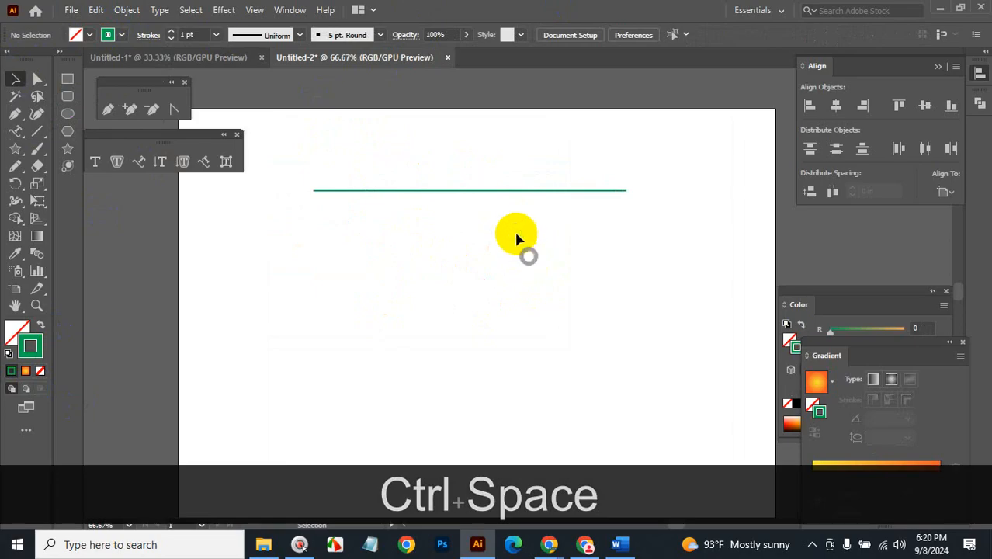
{"action": "left_click", "coordinate": [516, 190]}
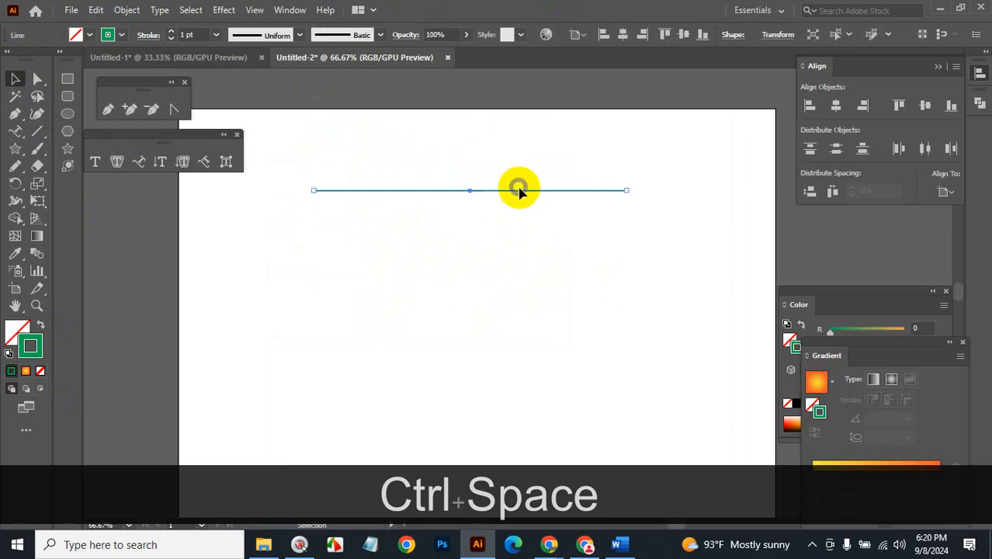
{"action": "left_click_drag", "start_coordinate": [520, 191], "coordinate": [521, 204]}
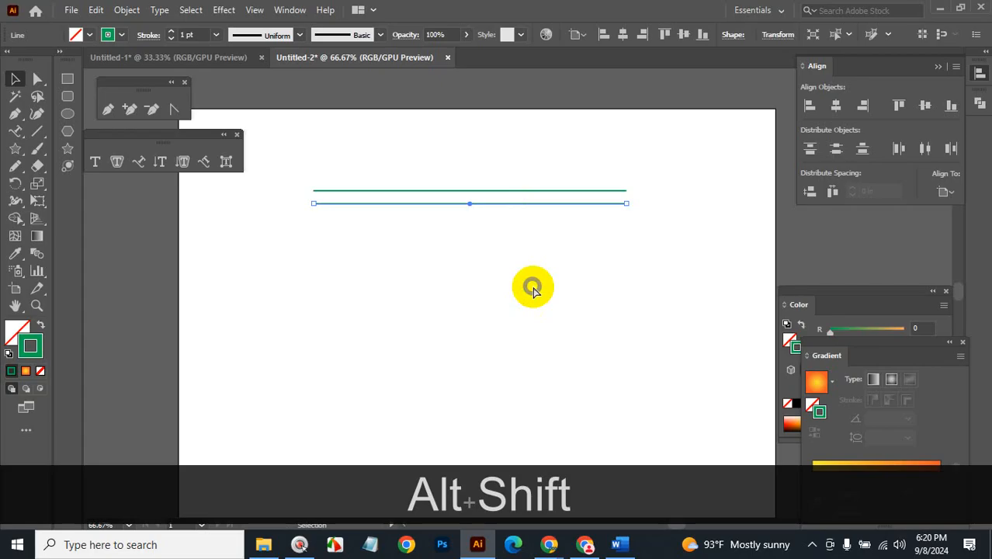
{"action": "key", "text": "ctrl+d"}
{"action": "key", "text": "ctrl+d"}
{"action": "key", "text": "ctrl+d"}
{"action": "key", "text": "ctrl+d"}
{"action": "key", "text": "ctrl+d"}
{"action": "key", "text": "ctrl+d"}
{"action": "key", "text": "ctrl+d"}
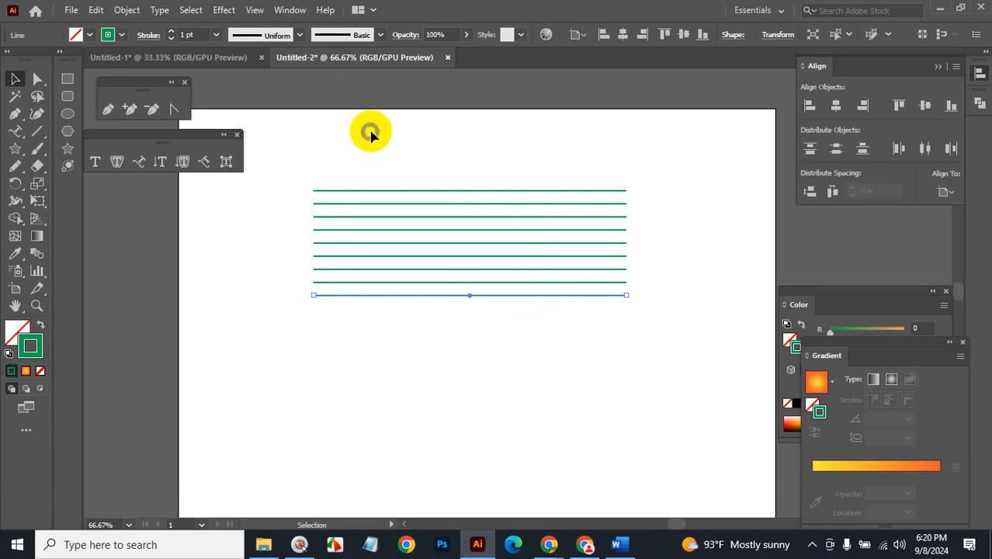
Select all nine lines, then close Untitled-2 without saving.
{"action": "left_click_drag", "start_coordinate": [381, 142], "coordinate": [529, 399]}
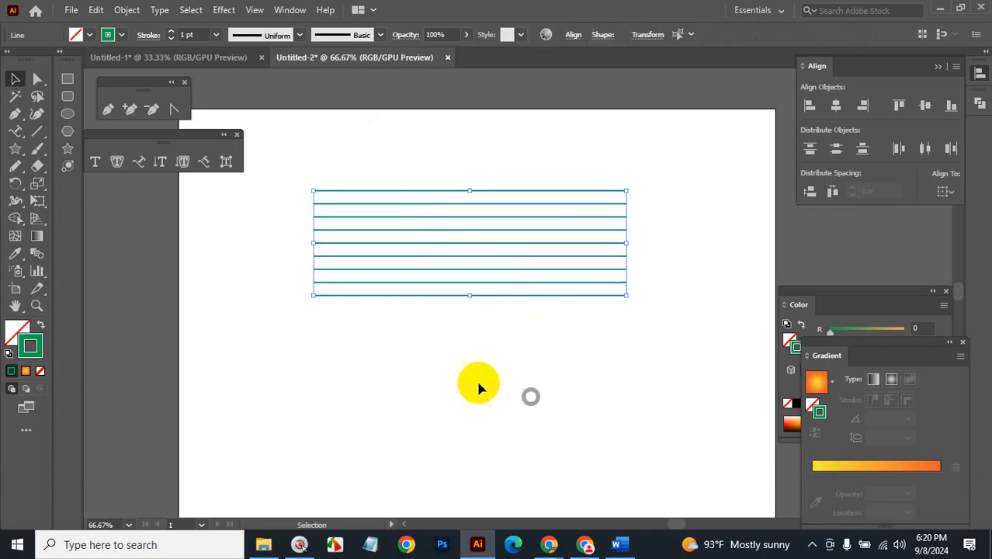
{"action": "left_click", "coordinate": [980, 9]}
{"action": "left_click", "coordinate": [574, 293]}
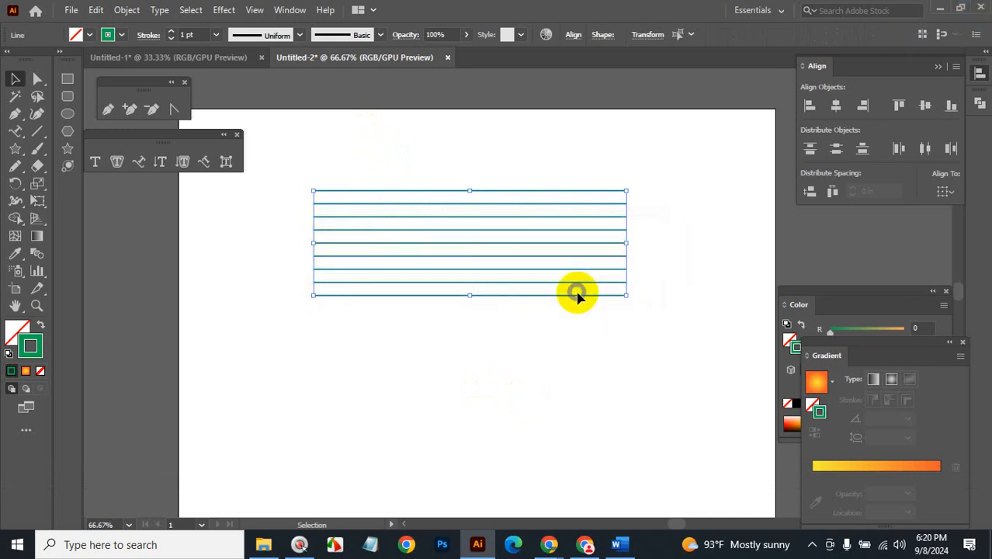
Quit Illustrator without saving Untitled-1 and close the Word course outline.
{"action": "left_click", "coordinate": [575, 293]}
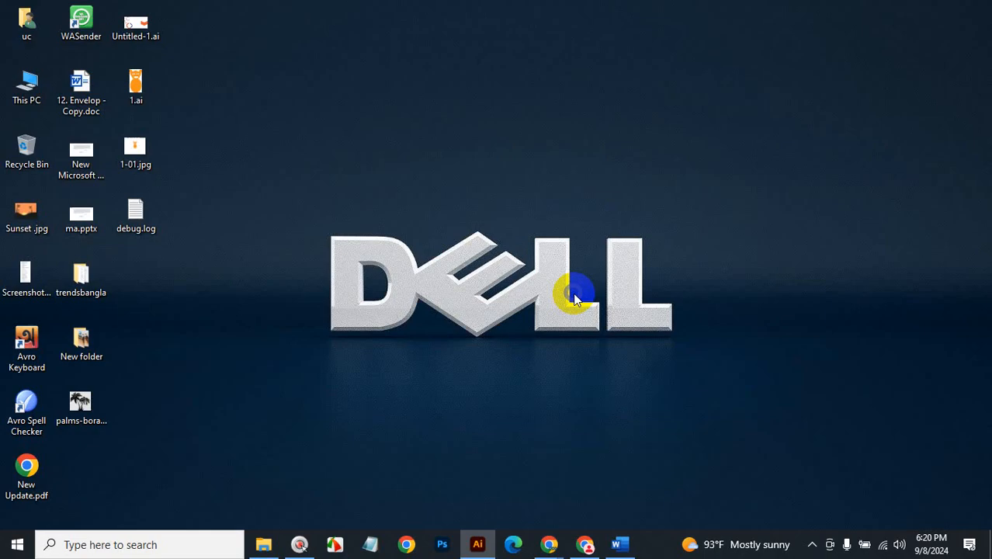
{"action": "left_click", "coordinate": [619, 544]}
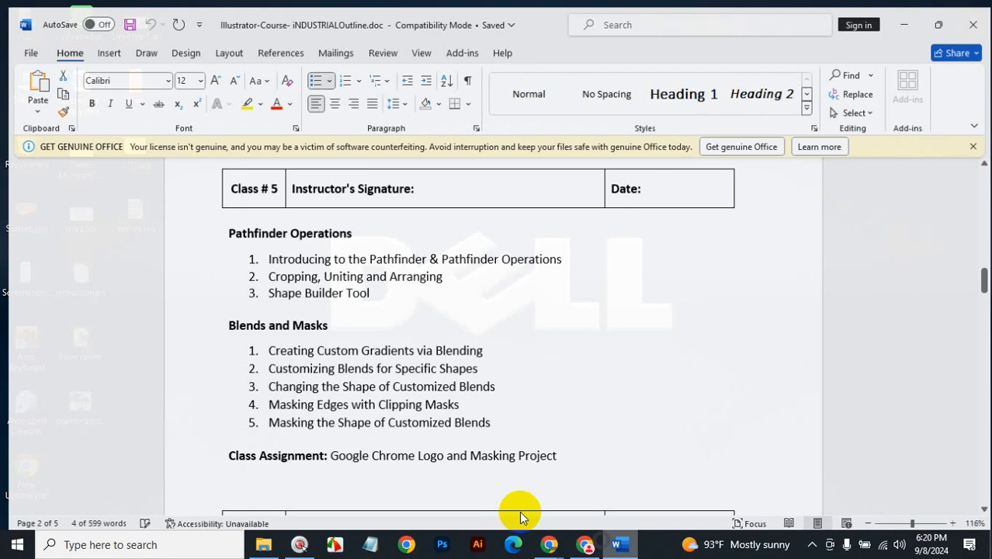
{"action": "left_click", "coordinate": [972, 25]}
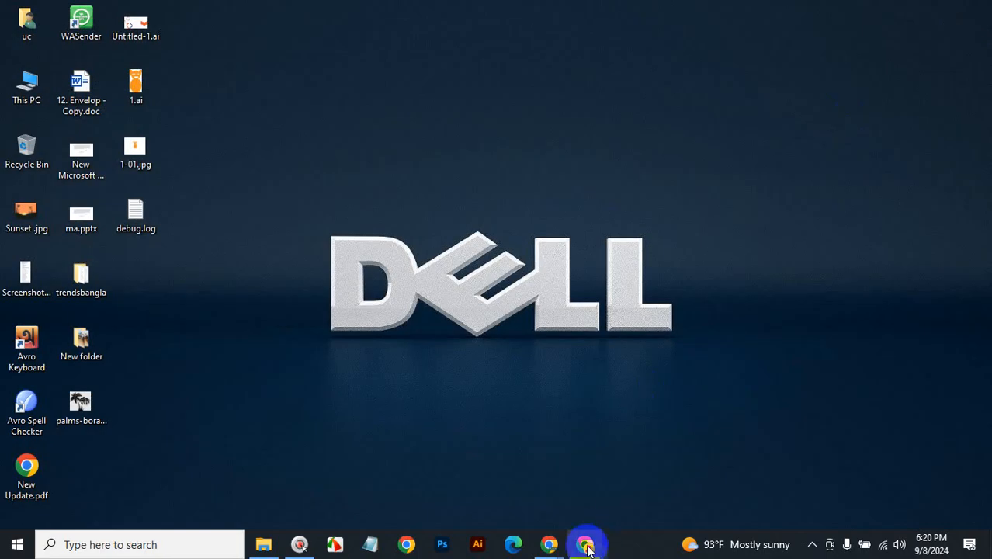
Log out of Facebook and close its browser window.
{"action": "left_click", "coordinate": [586, 545]}
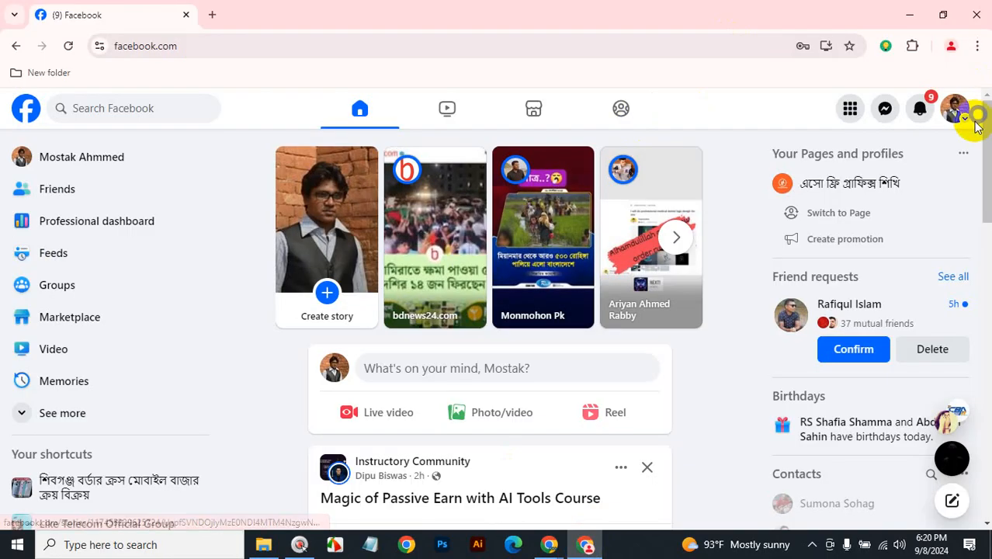
{"action": "left_click", "coordinate": [956, 113]}
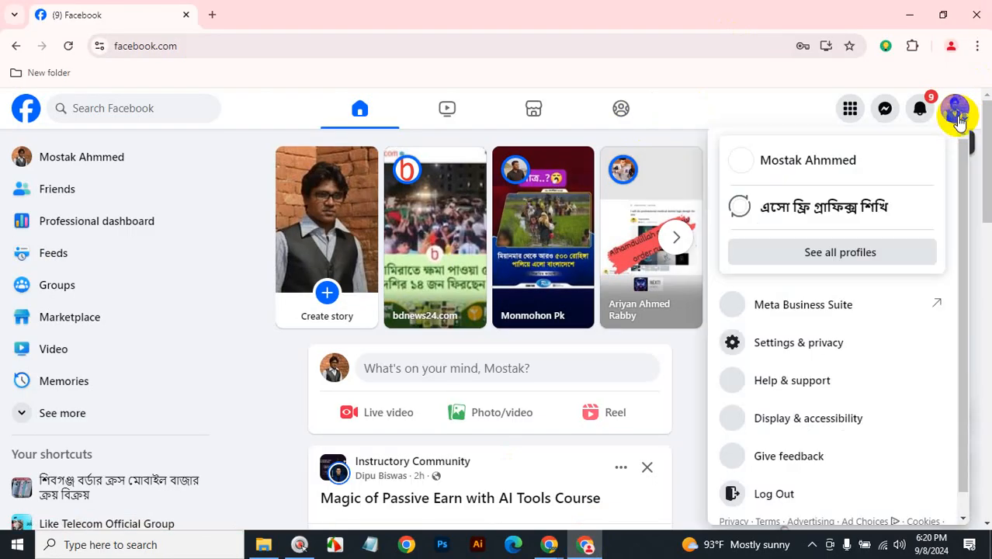
{"action": "left_click", "coordinate": [774, 497]}
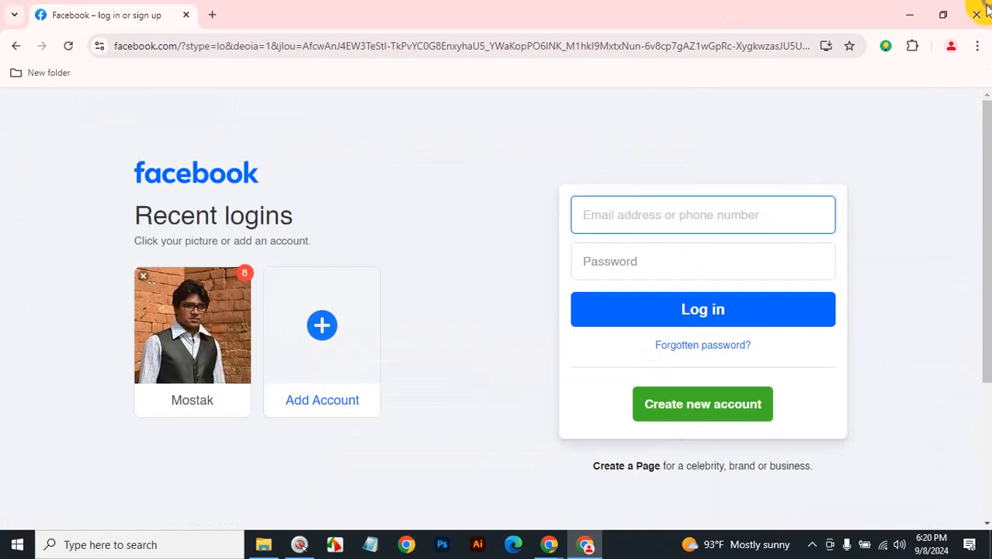
{"action": "left_click", "coordinate": [976, 15]}
Leave the Google Meet call and close its browser window.
{"action": "mouse_move", "coordinate": [559, 544]}
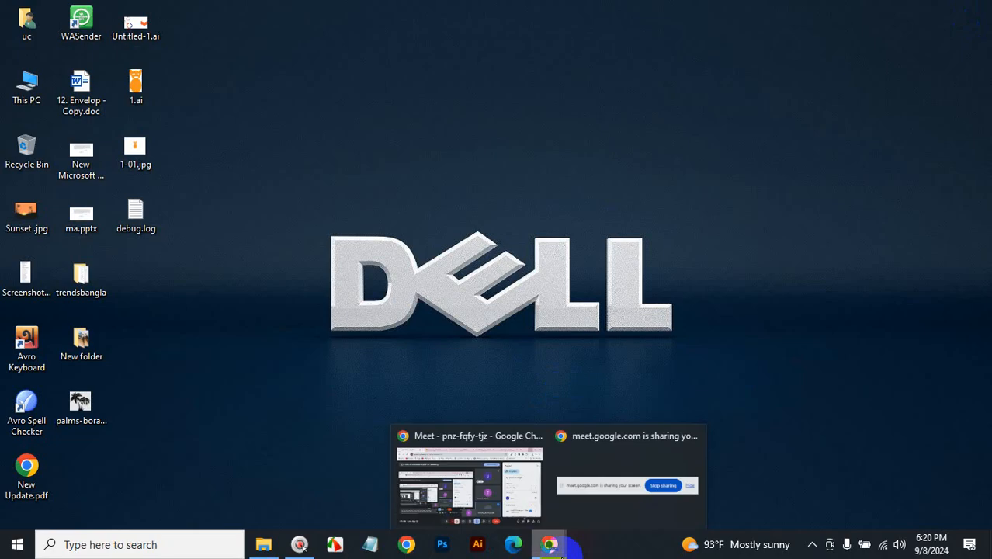
{"action": "left_click", "coordinate": [458, 482]}
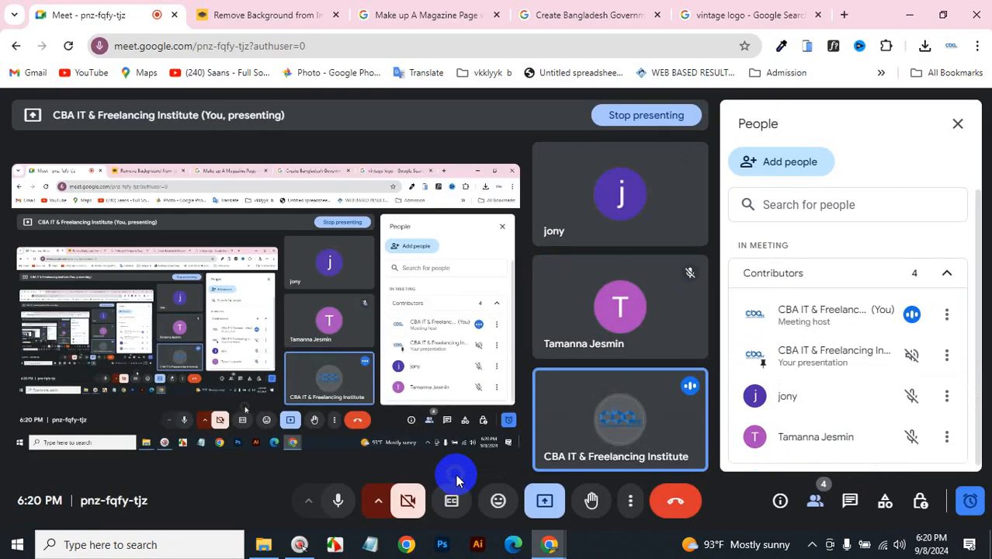
{"action": "left_click", "coordinate": [976, 19]}
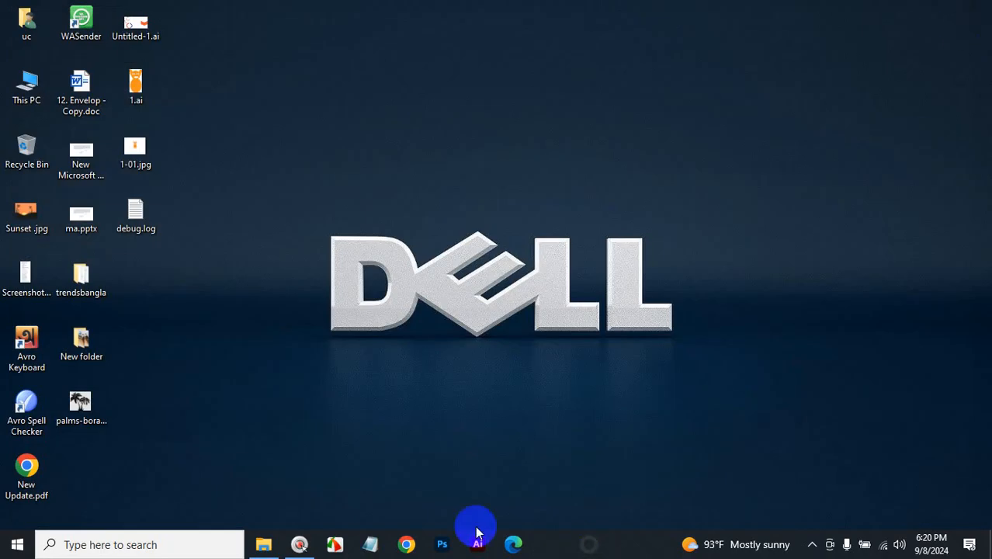
Exit SwordSoft Mousetrack and confirm quitting.
{"action": "left_click", "coordinate": [300, 546]}
{"action": "left_click", "coordinate": [281, 382]}
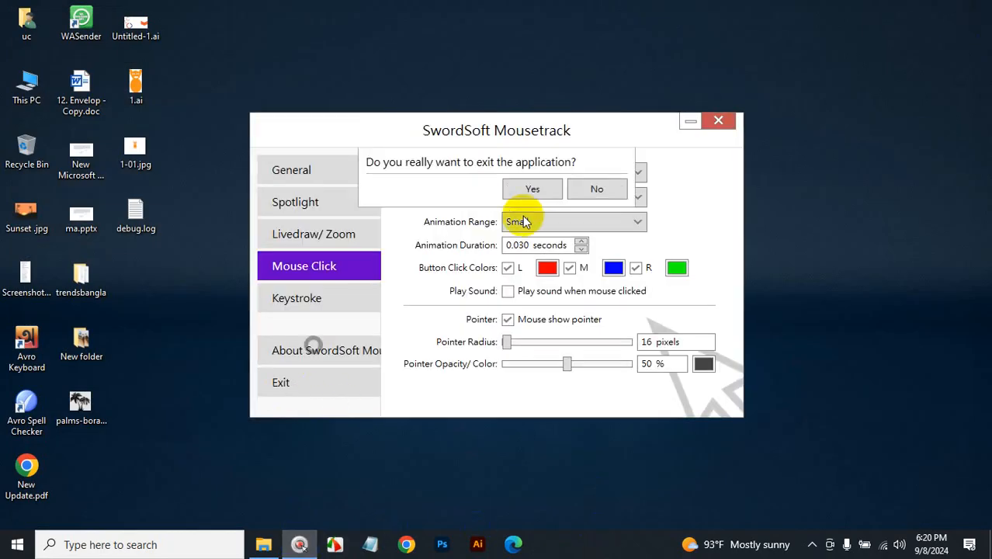
{"action": "left_click", "coordinate": [534, 189]}
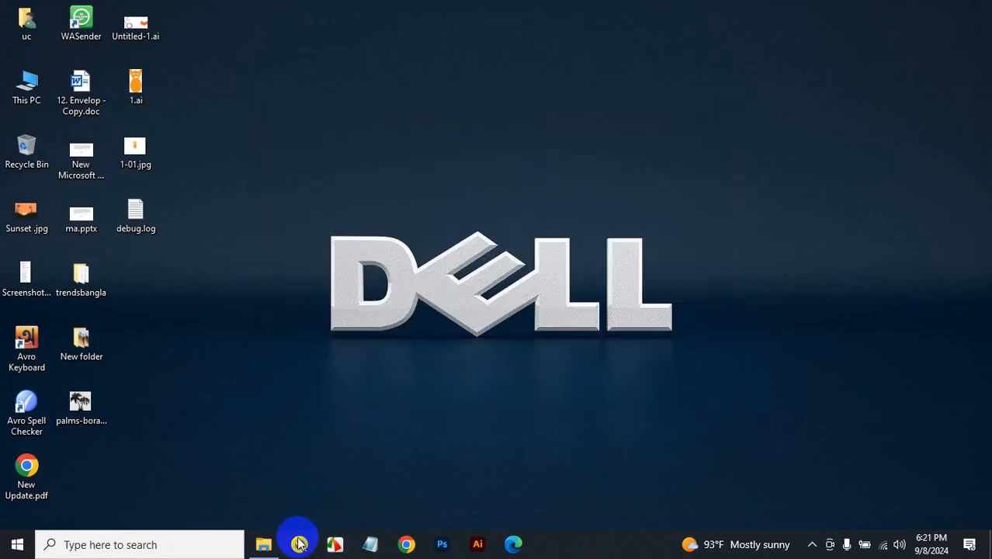